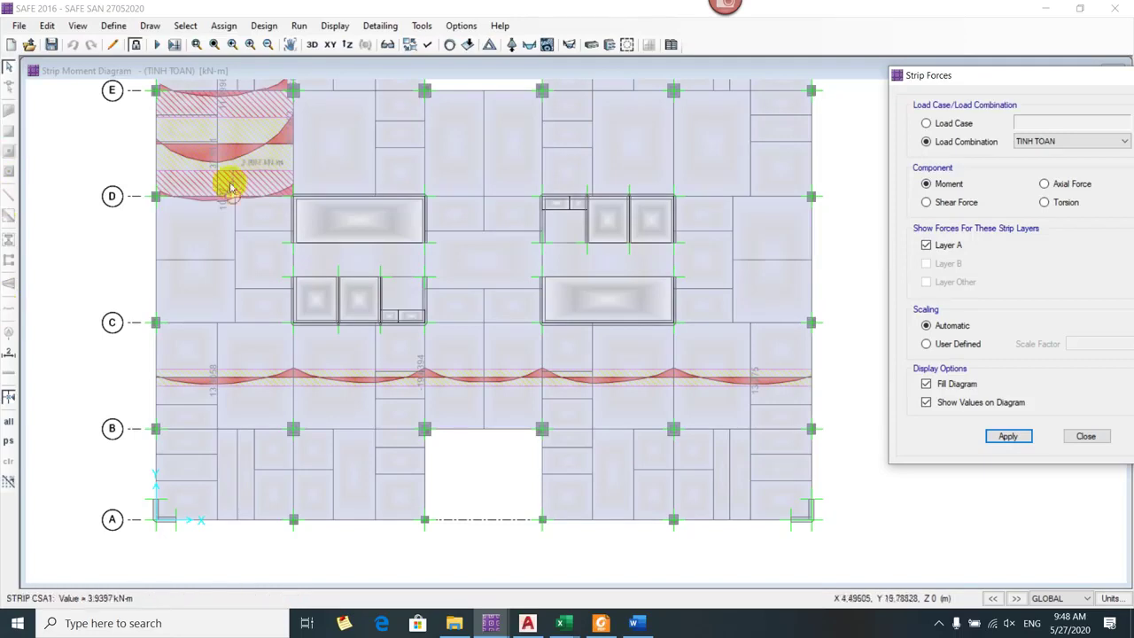
- Examine the TINH TOAN strip moment diagrams in the slab panel between axes D and E and along the strip between B and C
mouse_move(213, 176)
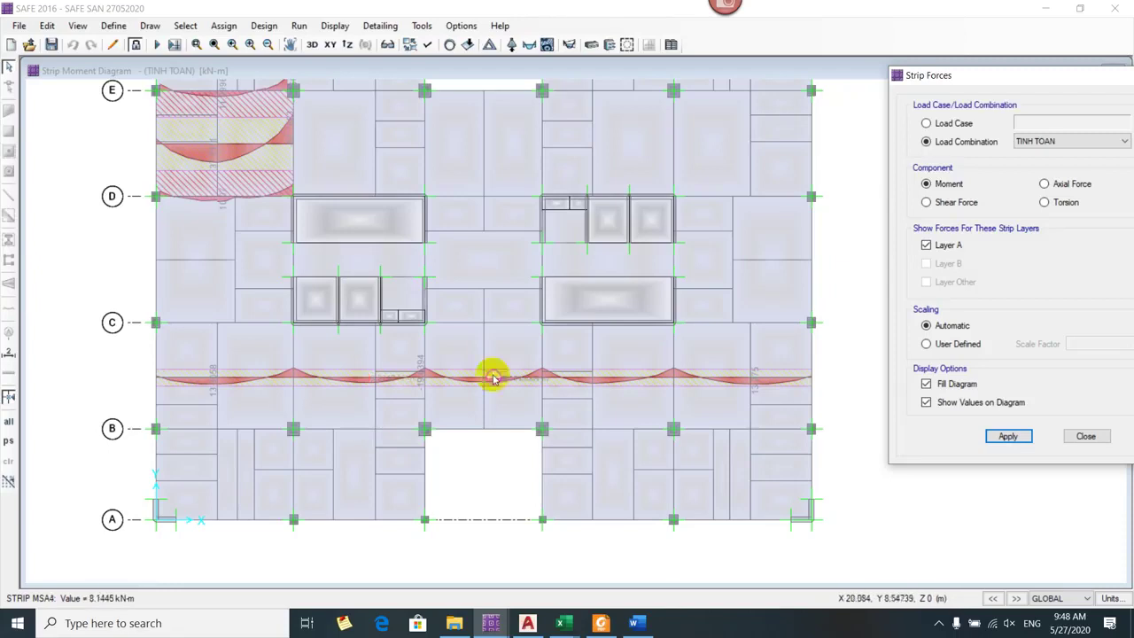
drag(355, 223, 375, 263)
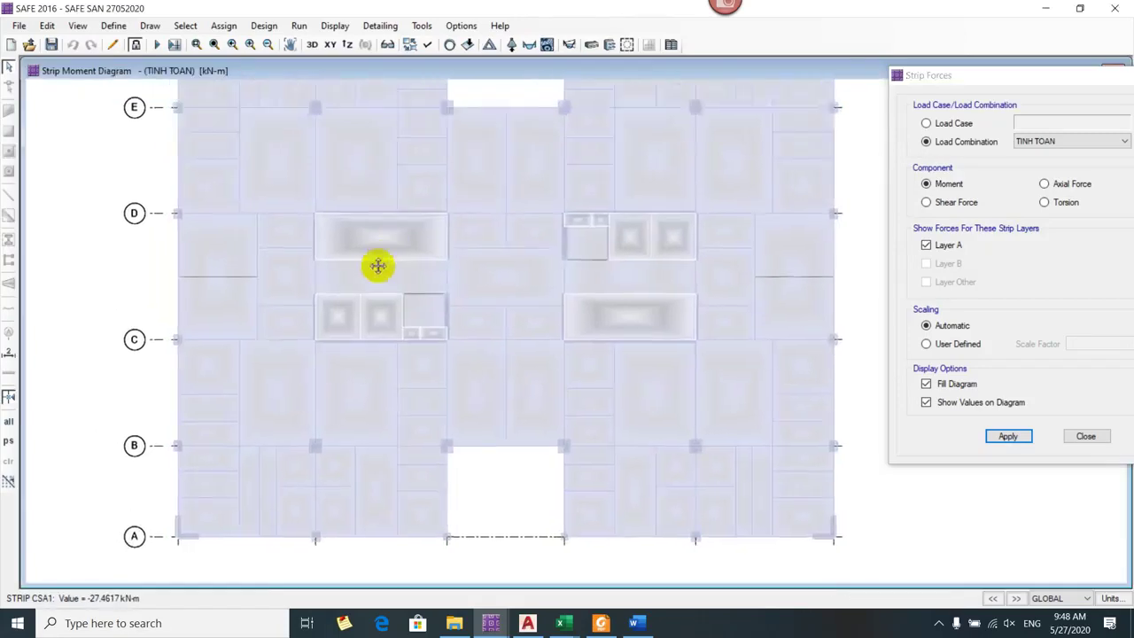
scroll(224, 134, up, 3)
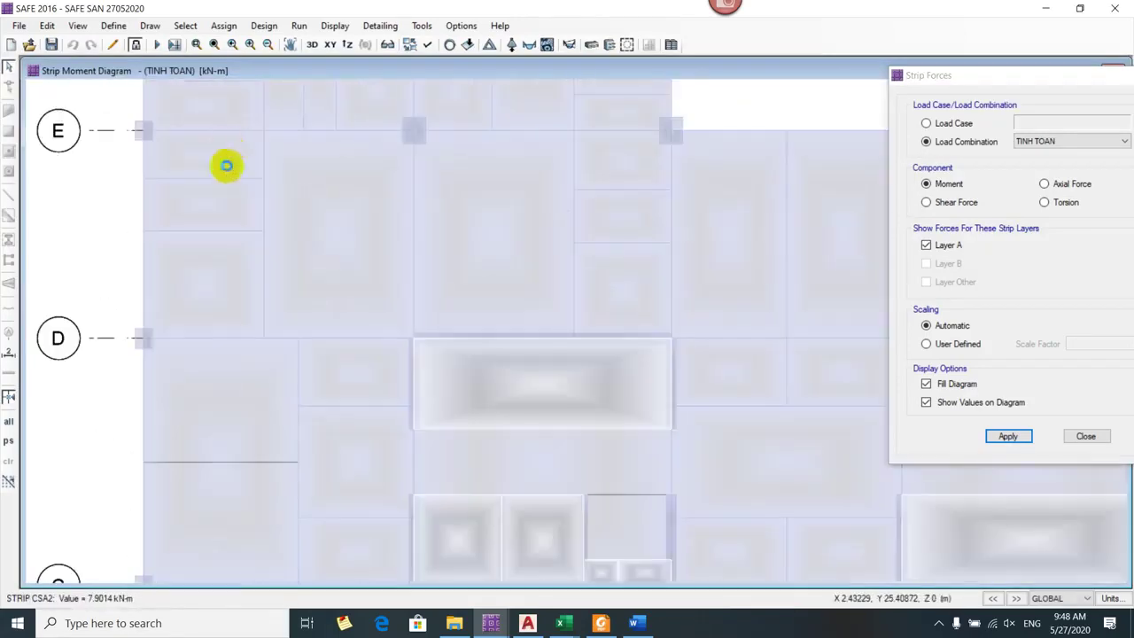
drag(215, 178, 244, 210)
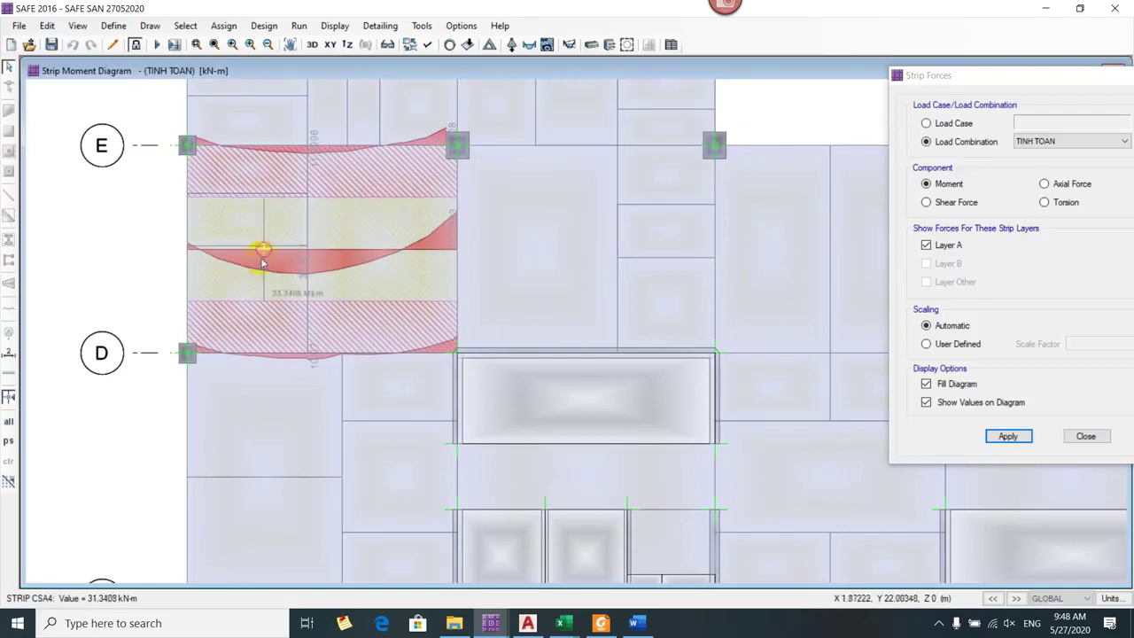
scroll(263, 251, down, 4)
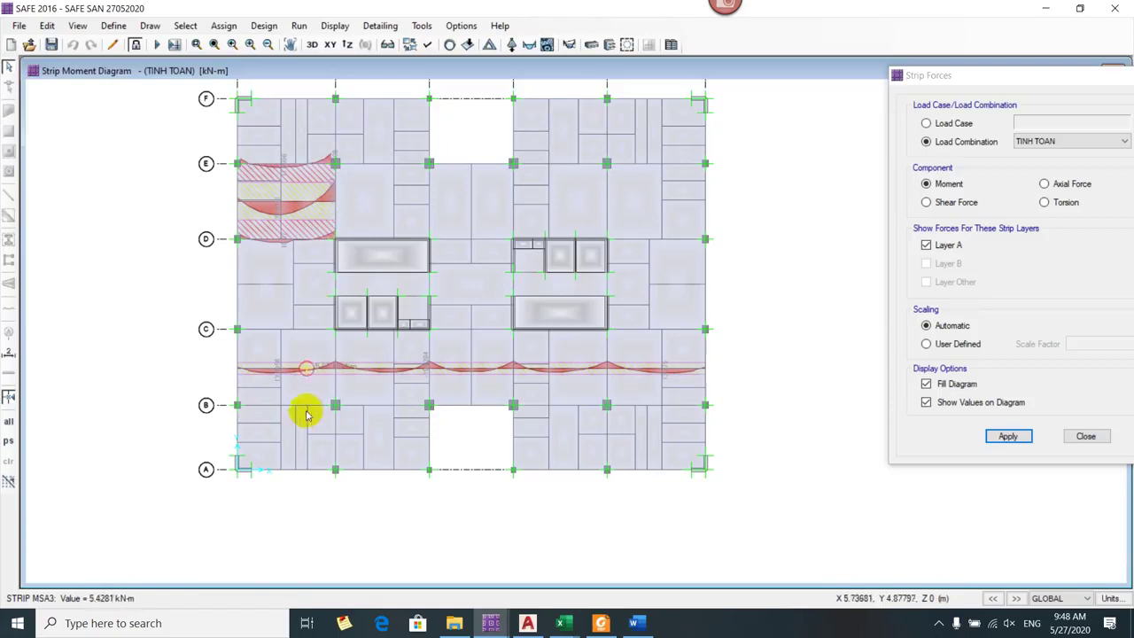
- Switch to the Excel workbook Tinh thep ban san (Safe) UNPROTECT.xlsm and look over the Bang tinh sheet
mouse_move(560, 623)
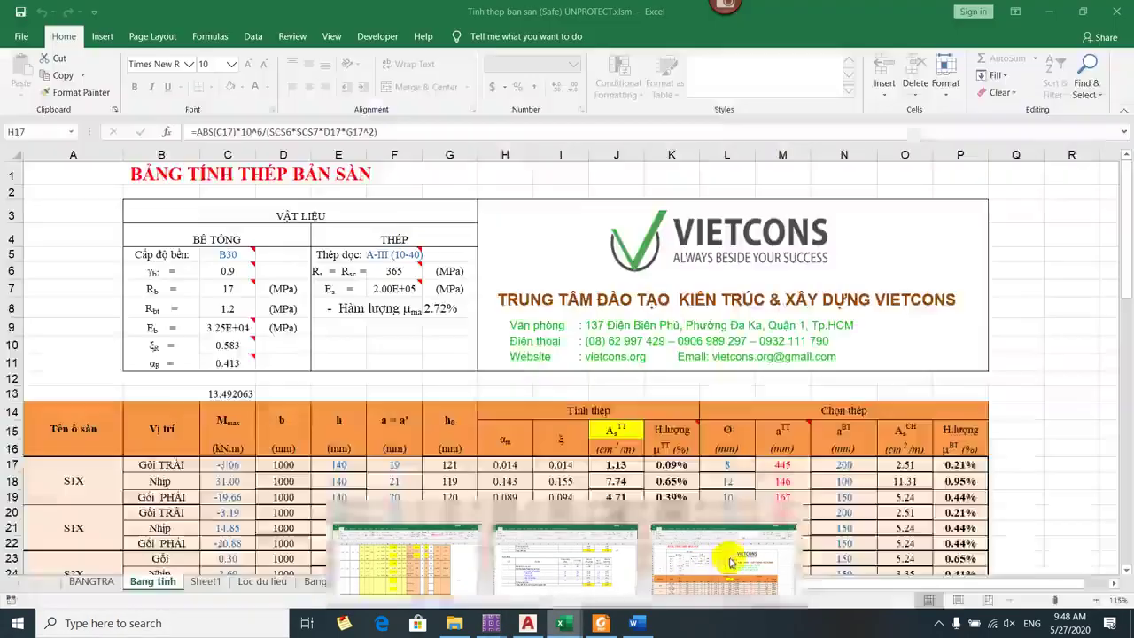
click(730, 563)
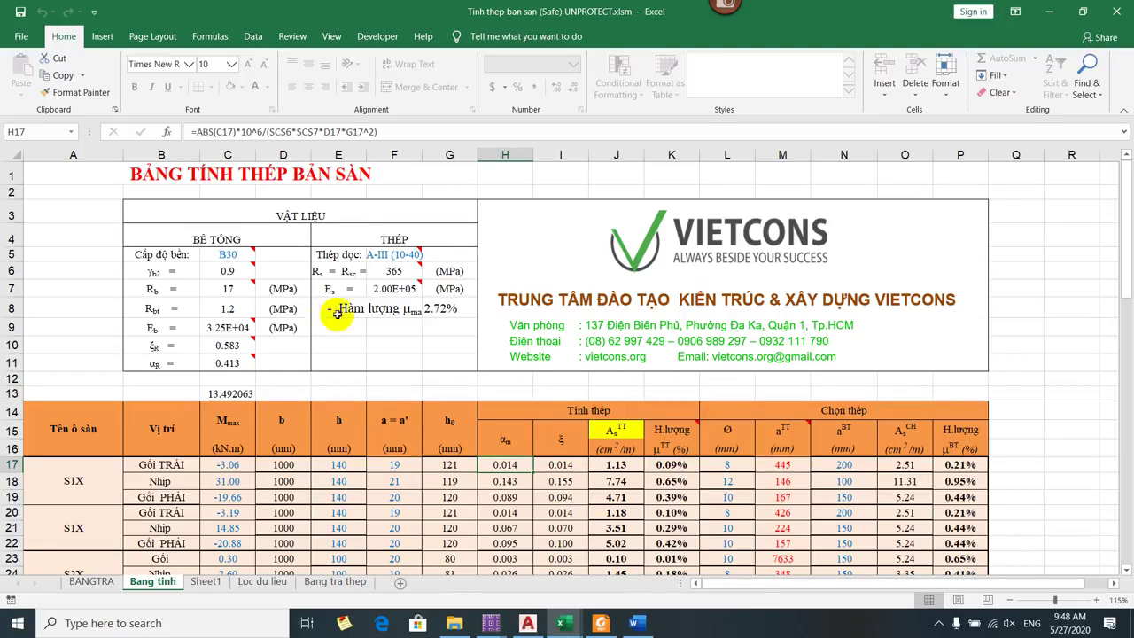
double_click(518, 232)
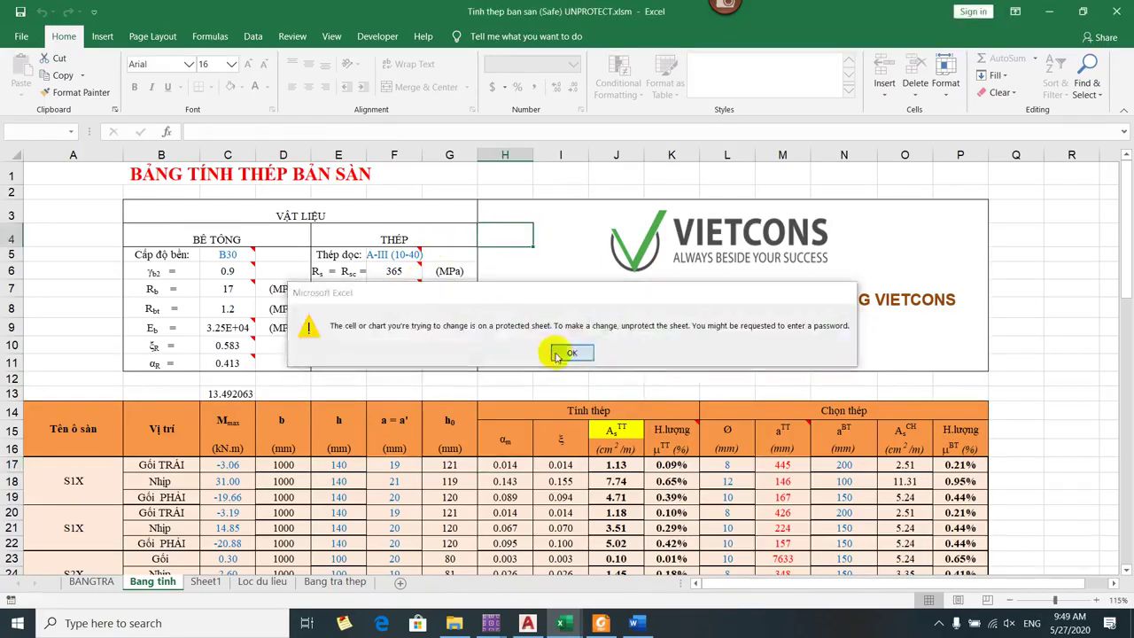
click(569, 352)
scroll(140, 470, down, 1)
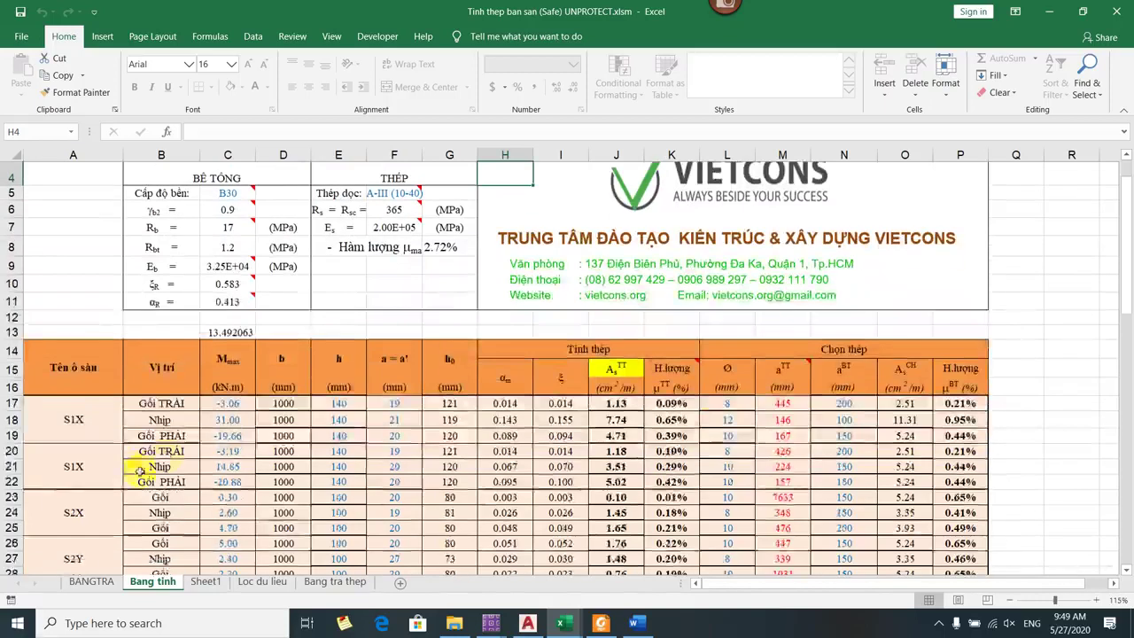
scroll(181, 434, up, 1)
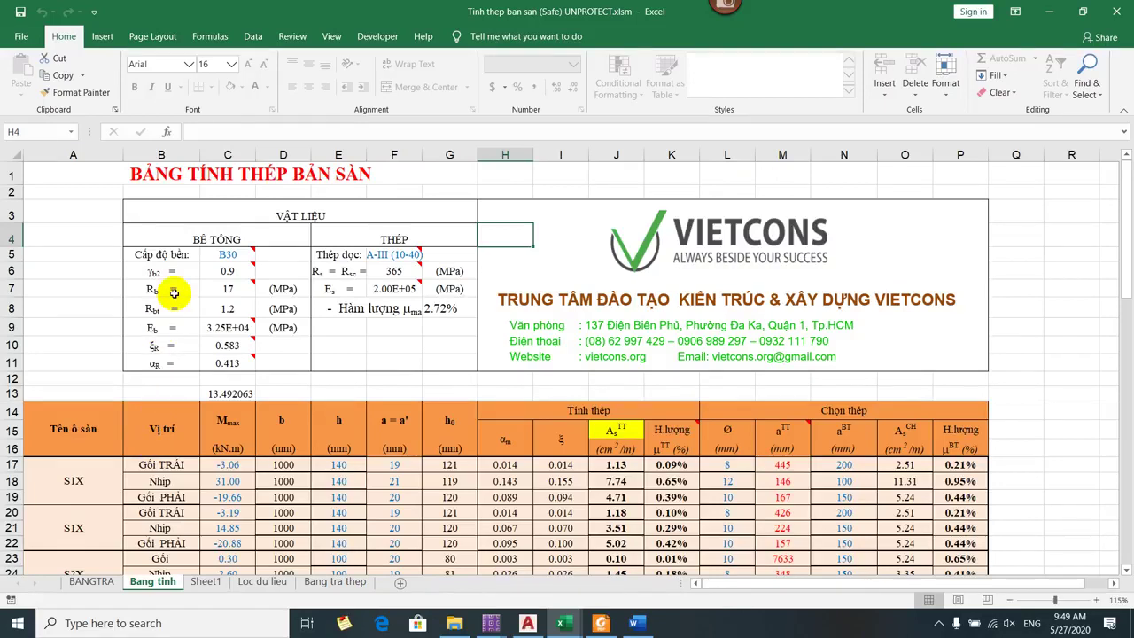
- Check the concrete grade cell C5 and inspect the calculated reinforcement ratio formula in K17
scroll(230, 257, down, 1)
click(228, 193)
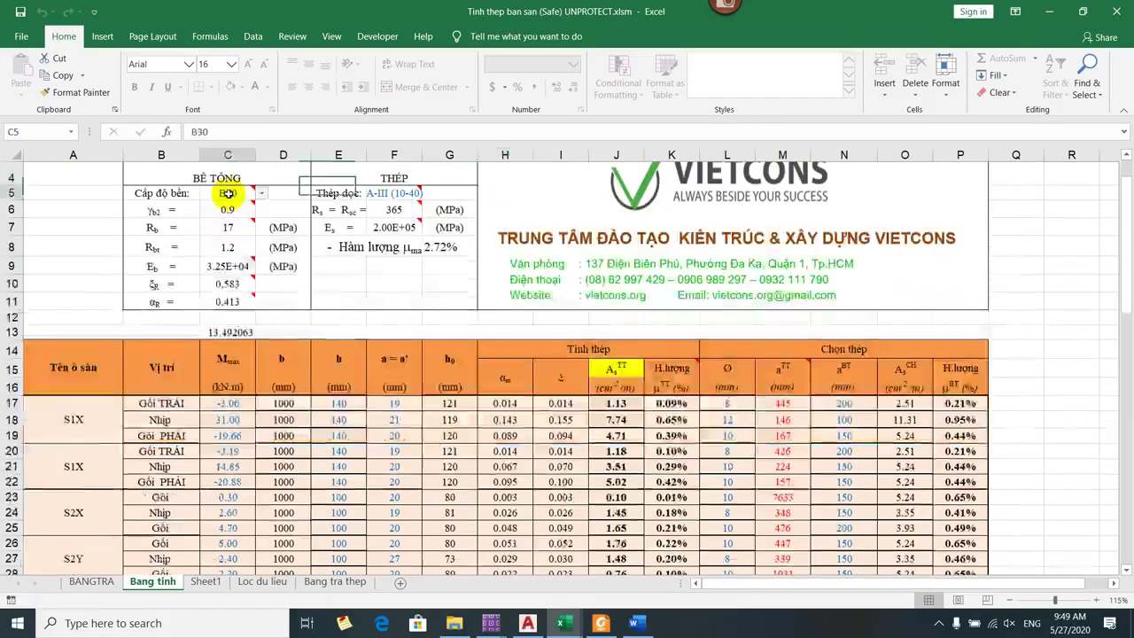
scroll(251, 262, up, 1)
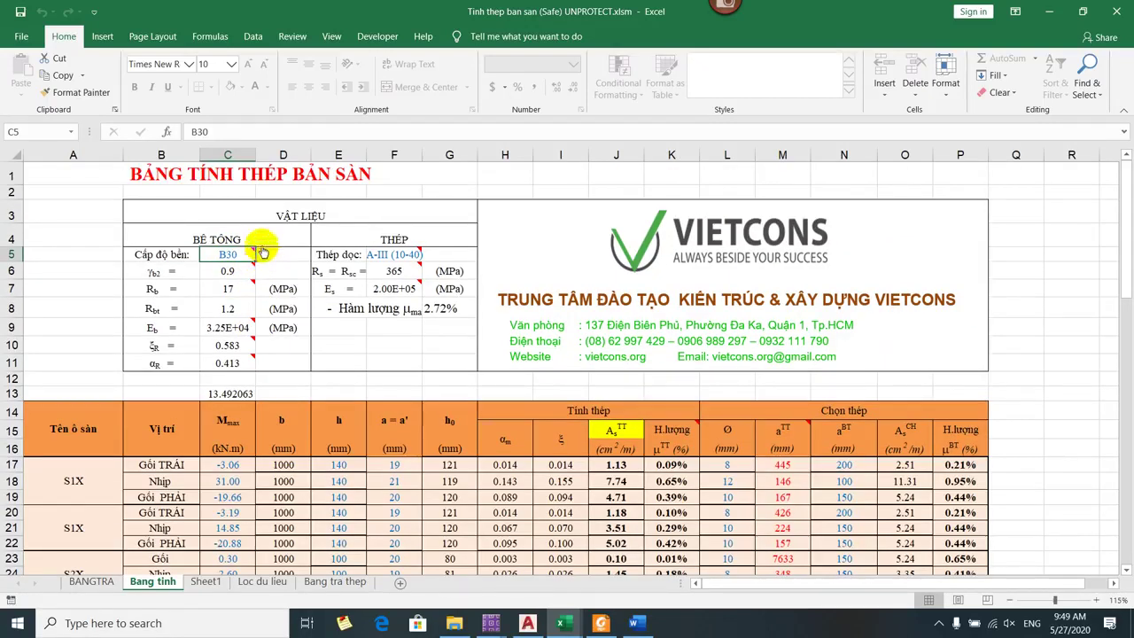
click(673, 464)
double_click(687, 463)
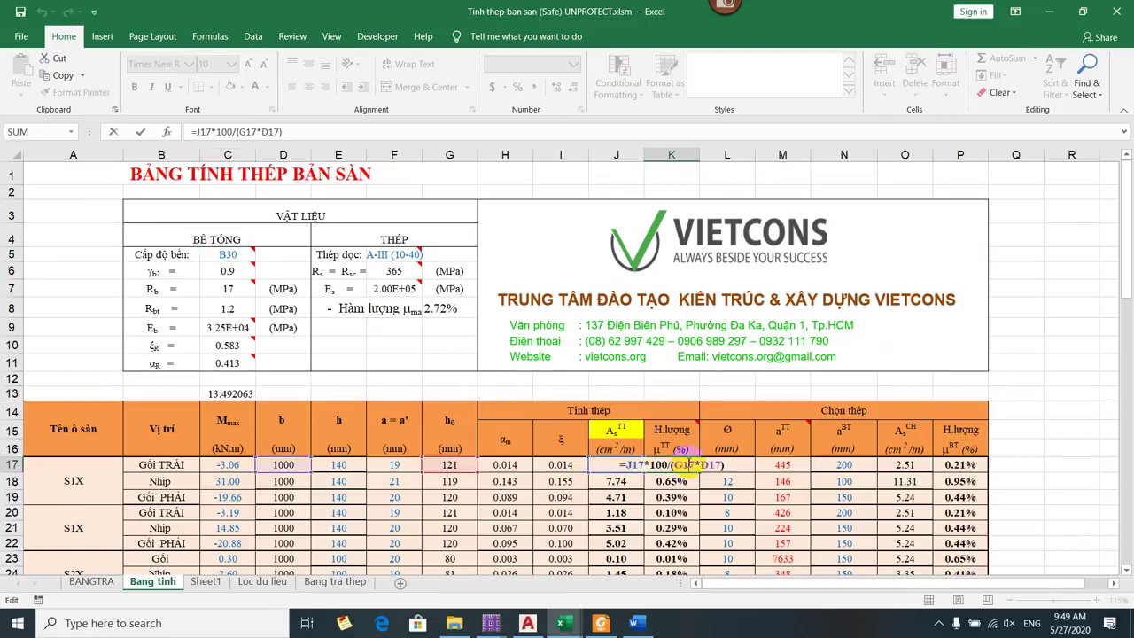
key(Return)
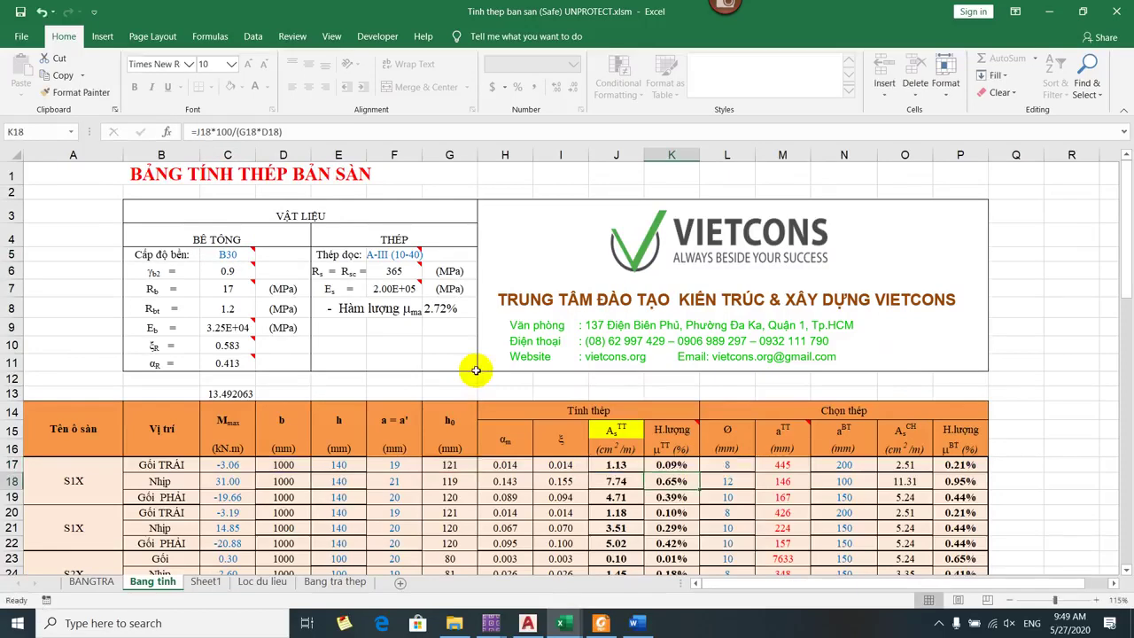
- Review the concrete property cells under the strength grade, including the lookup formulas for Rb and Rbt
click(235, 270)
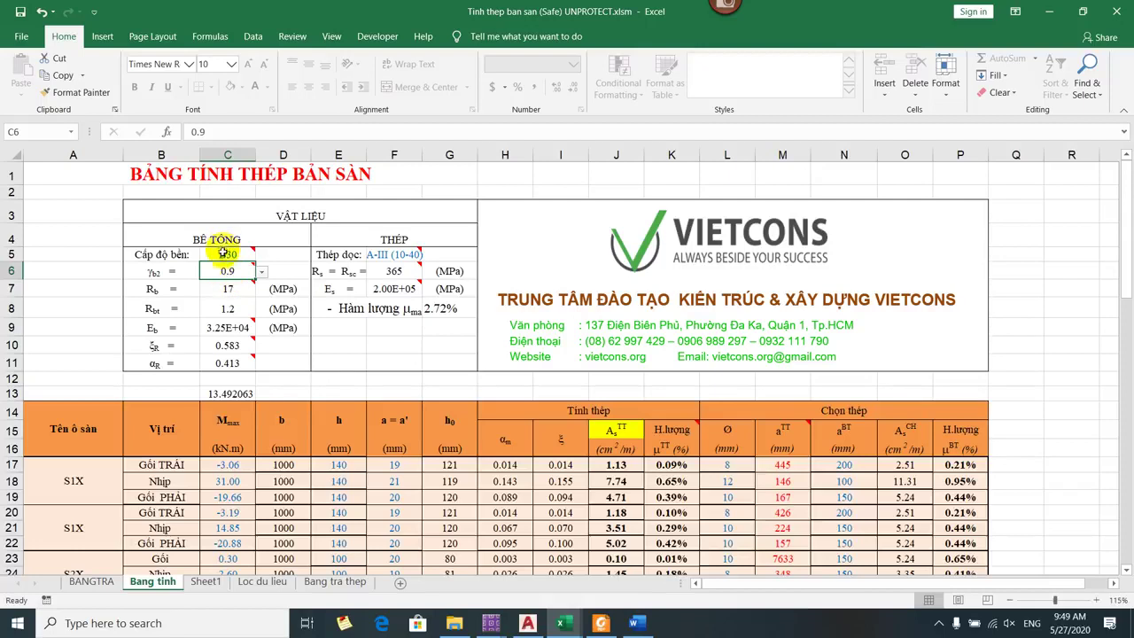
click(217, 290)
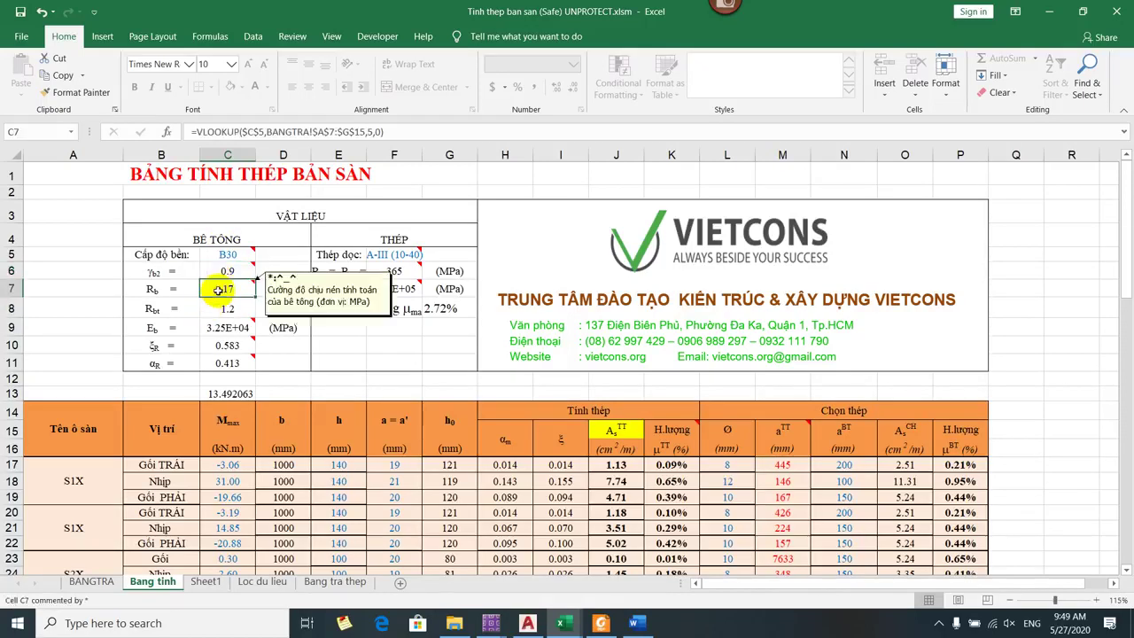
click(228, 308)
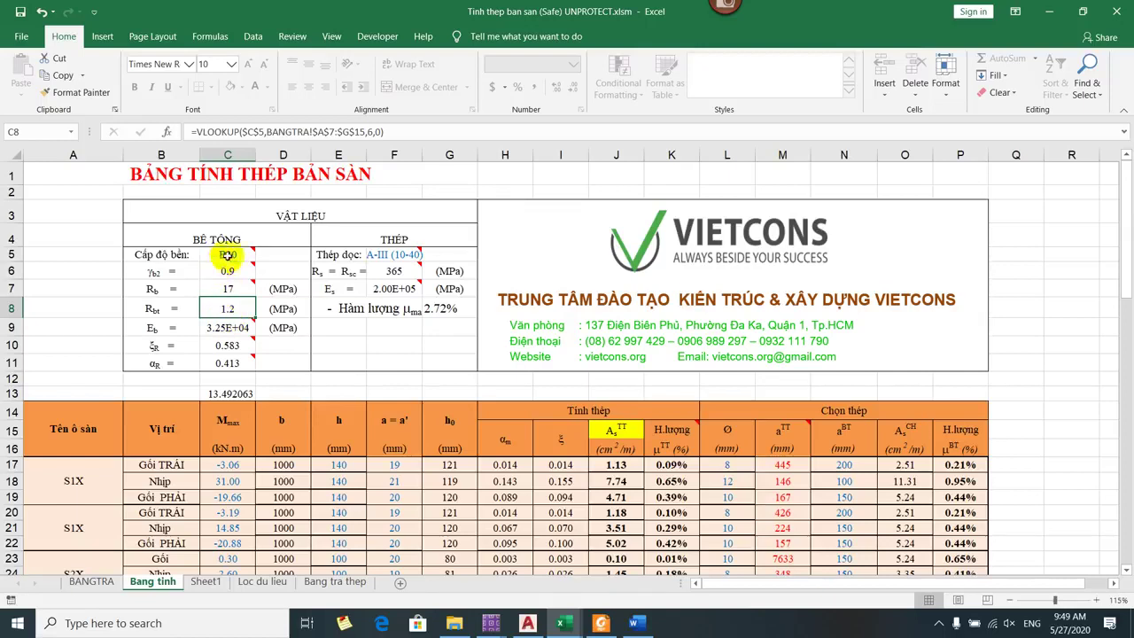
click(228, 255)
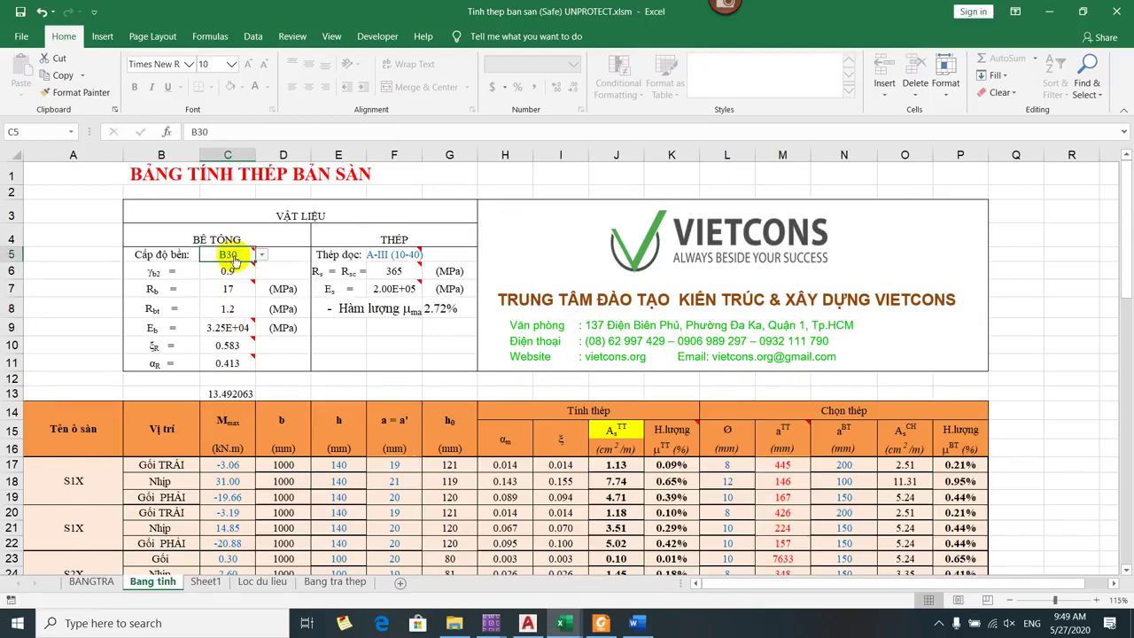
mouse_move(228, 271)
mouse_down()
mouse_move(227, 308)
mouse_move(228, 290)
mouse_up()
drag(249, 254, 283, 347)
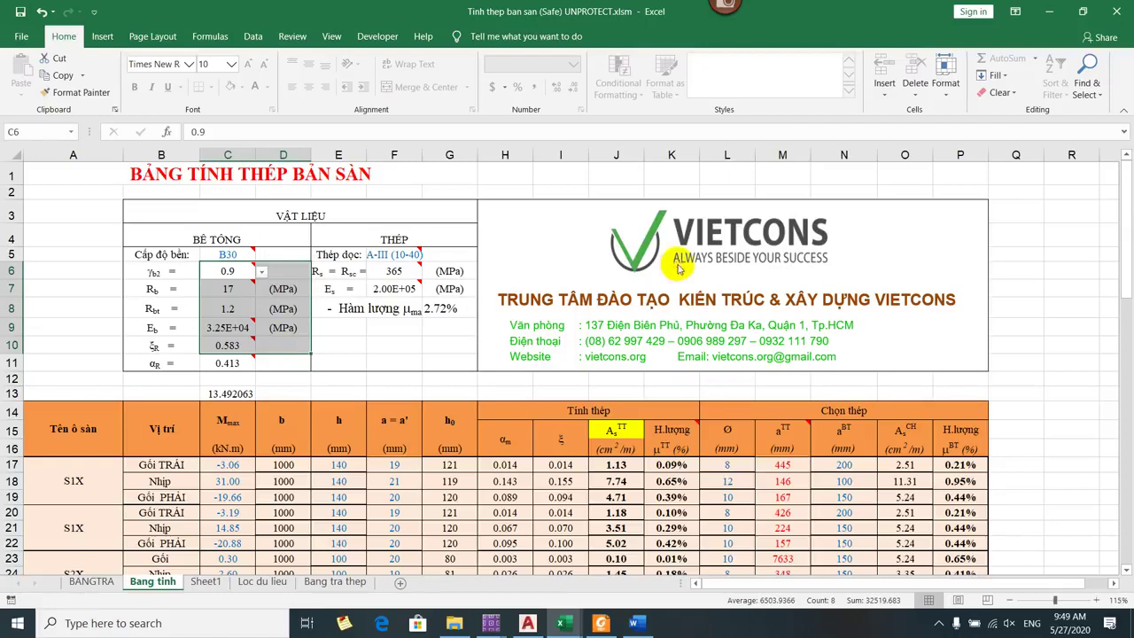
- Set the longitudinal steel grade in F5 to A-III (10-40)
click(449, 255)
click(373, 252)
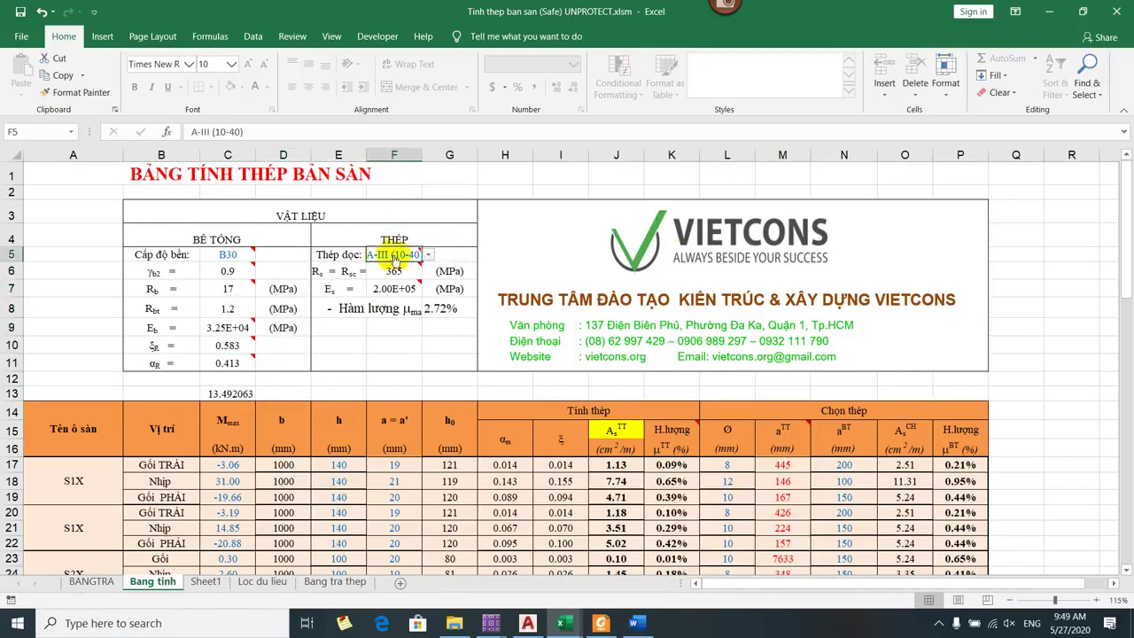
click(430, 255)
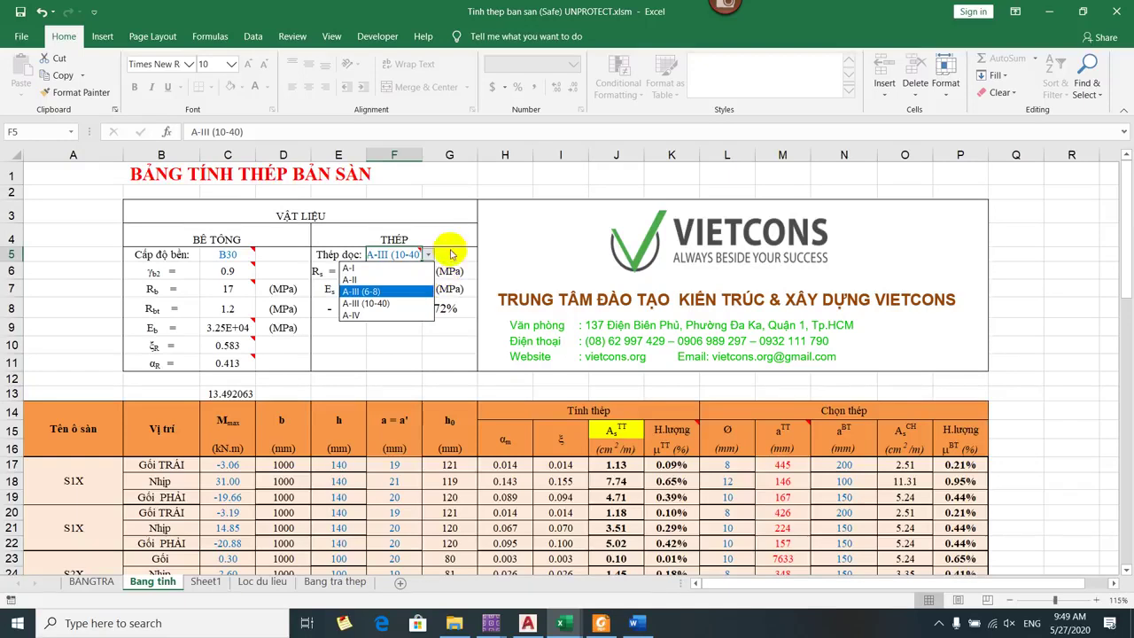
key(Escape)
click(428, 254)
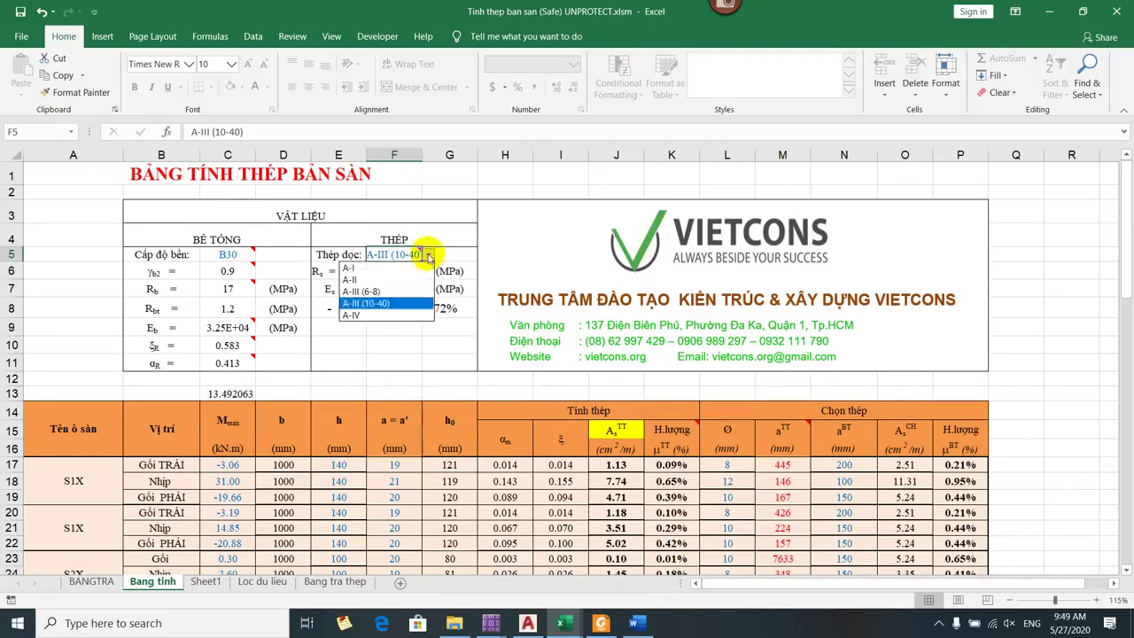
click(393, 304)
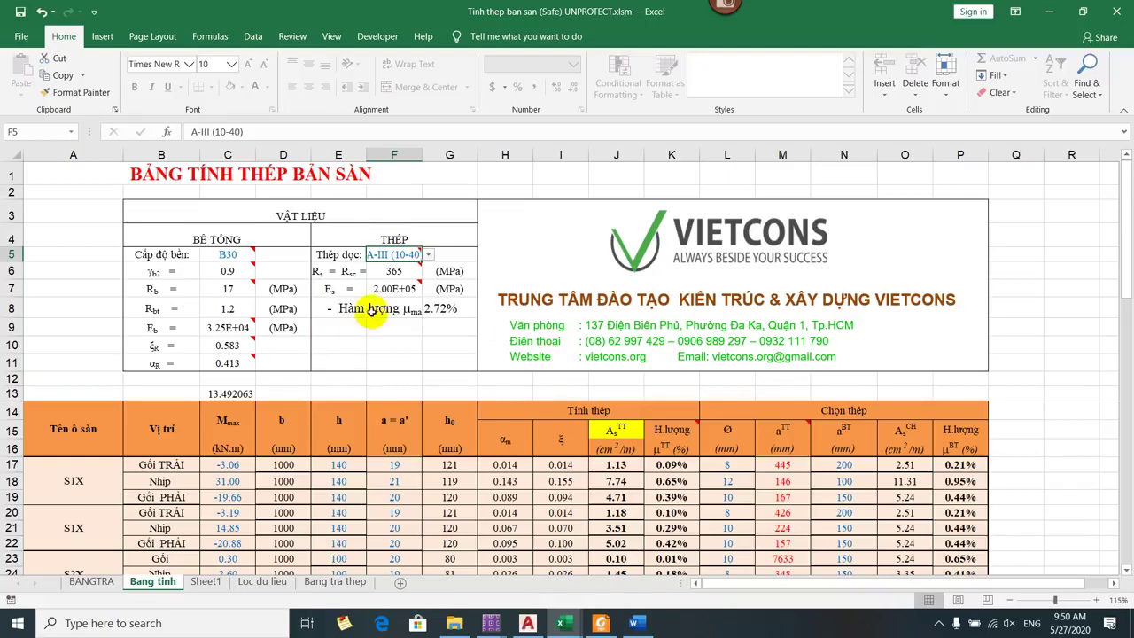
- Rename the second S1X slab entry, in rows 20 to 22, as S1Y
scroll(411, 278, down, 1)
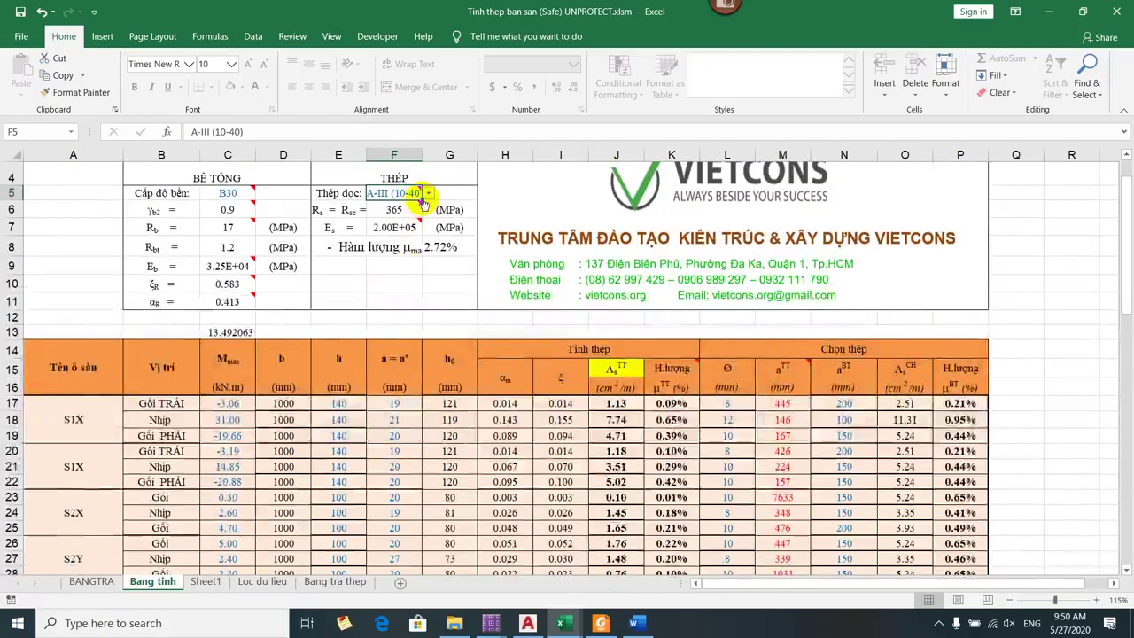
scroll(313, 372, down, 1)
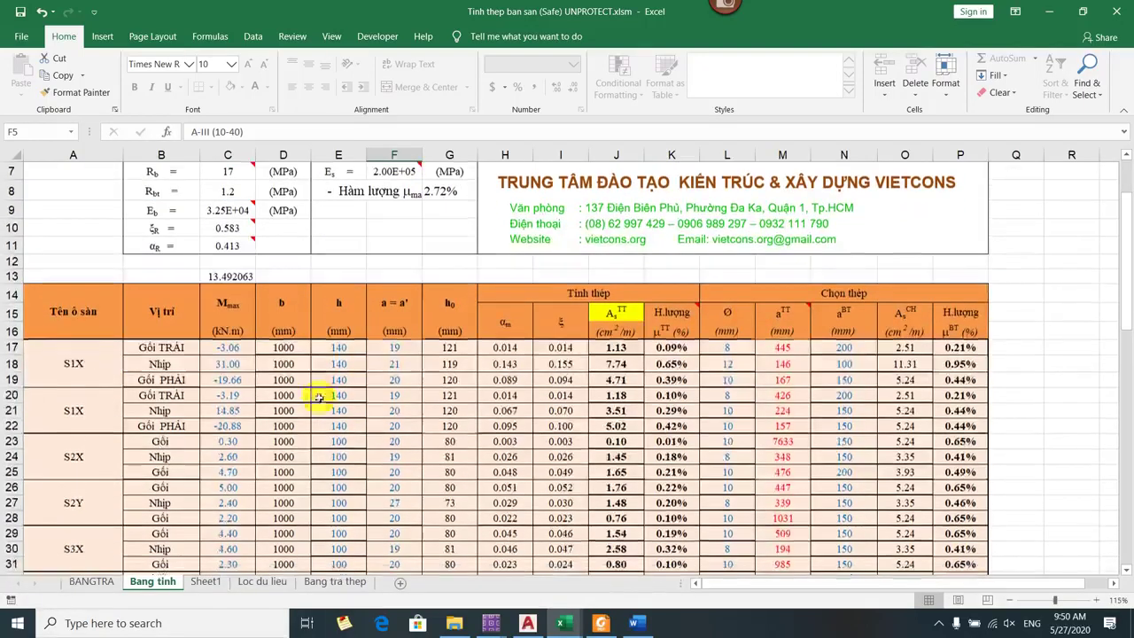
click(88, 366)
drag(12, 425, 970, 398)
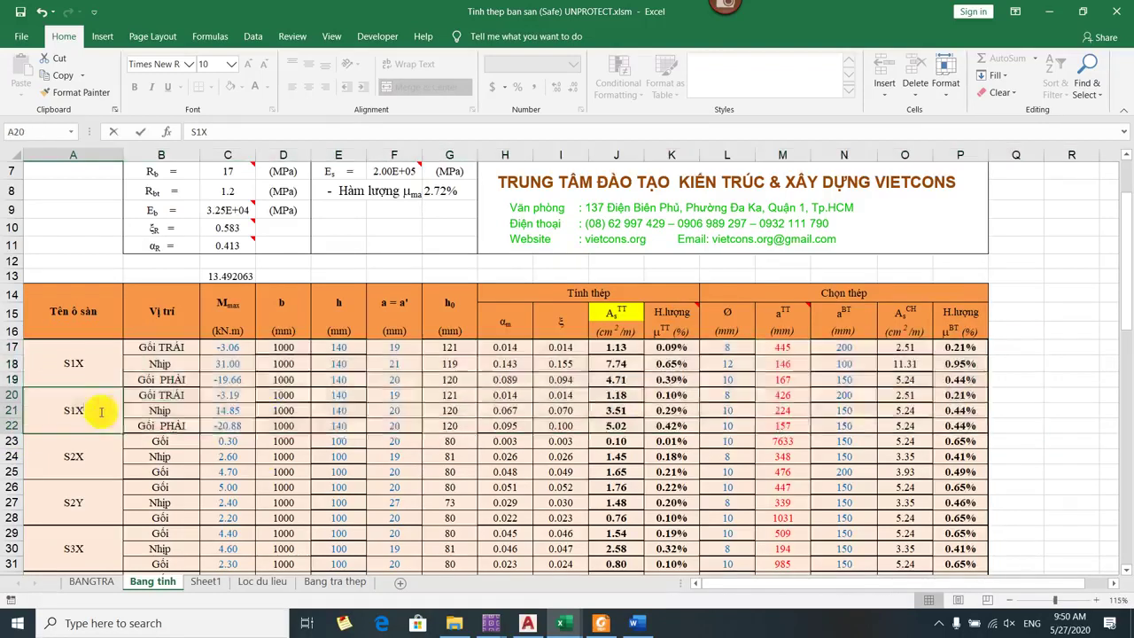
double_click(102, 411)
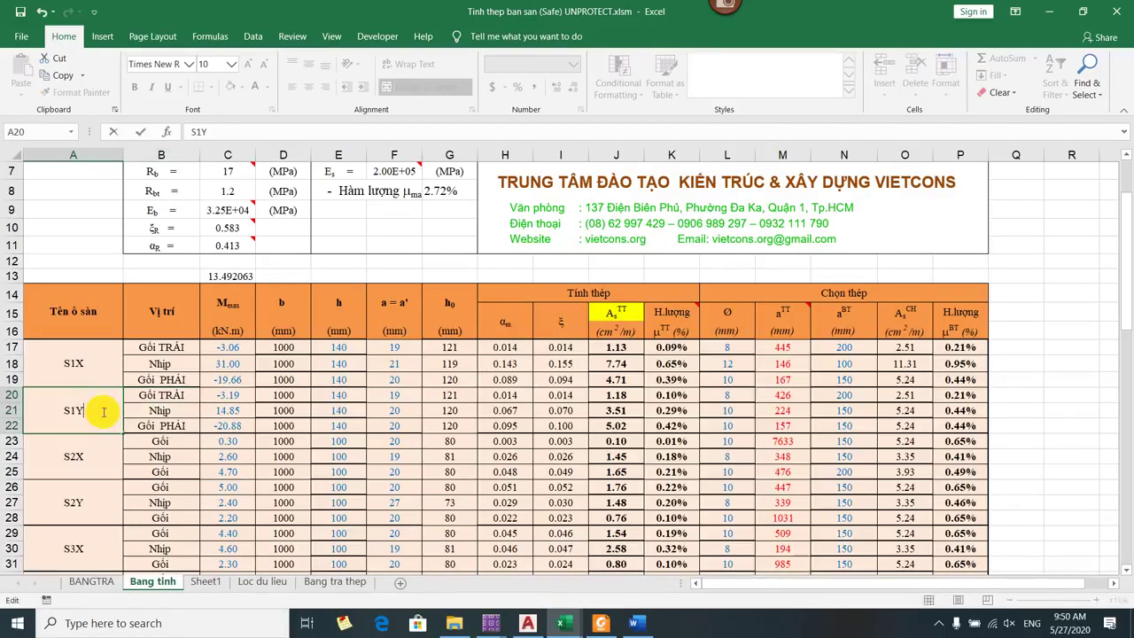
- Compare the AutoCAD slab plan with the SAFE strip moment diagram to identify the panel between axes D and E
click(527, 623)
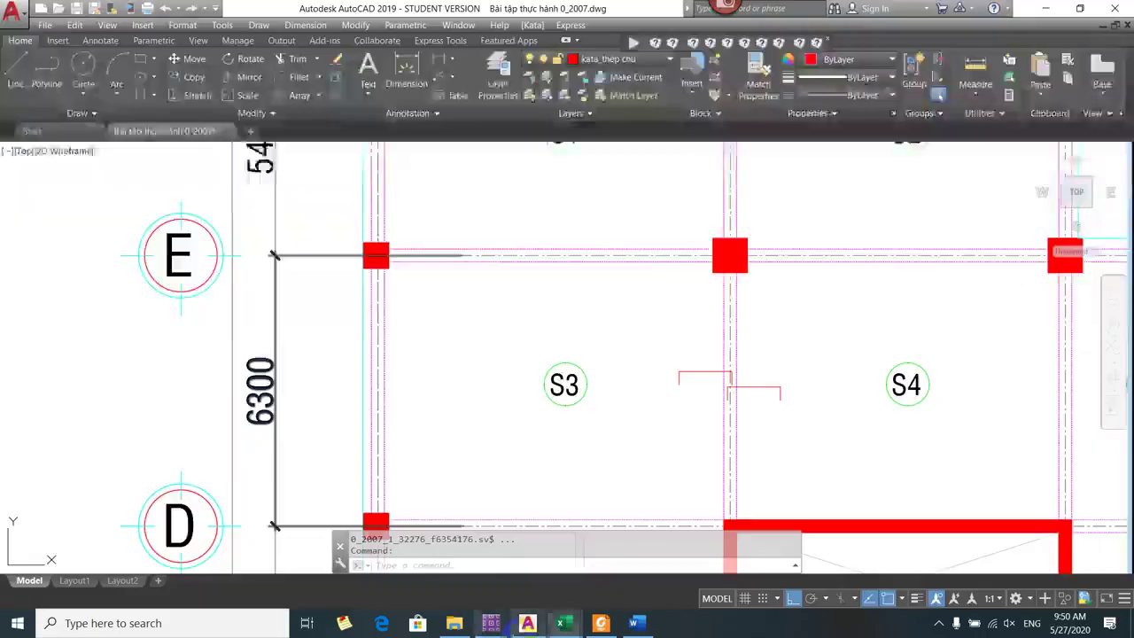
scroll(446, 373, down, 12)
scroll(428, 363, up, 8)
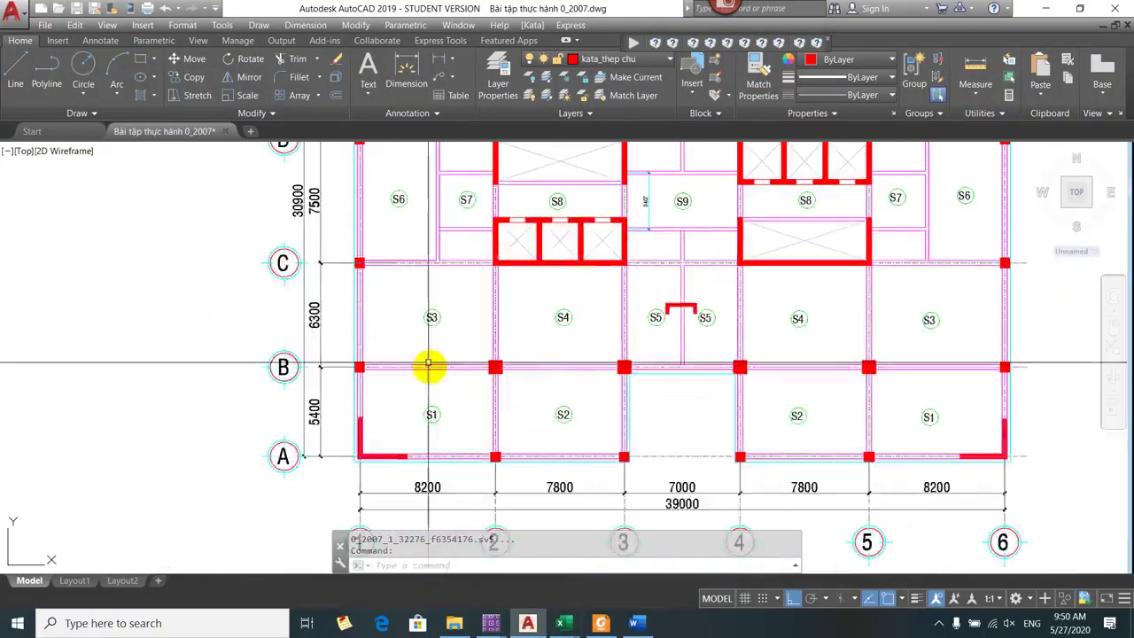
drag(428, 363, 413, 438)
scroll(435, 398, down, 5)
drag(435, 398, 452, 482)
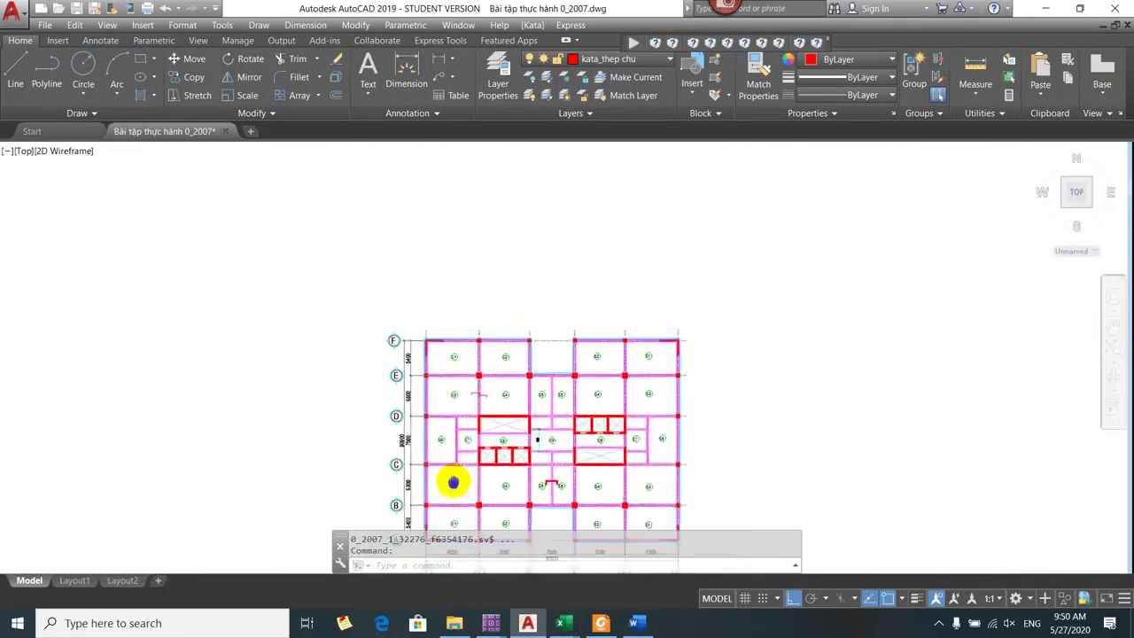
mouse_move(491, 623)
click(438, 541)
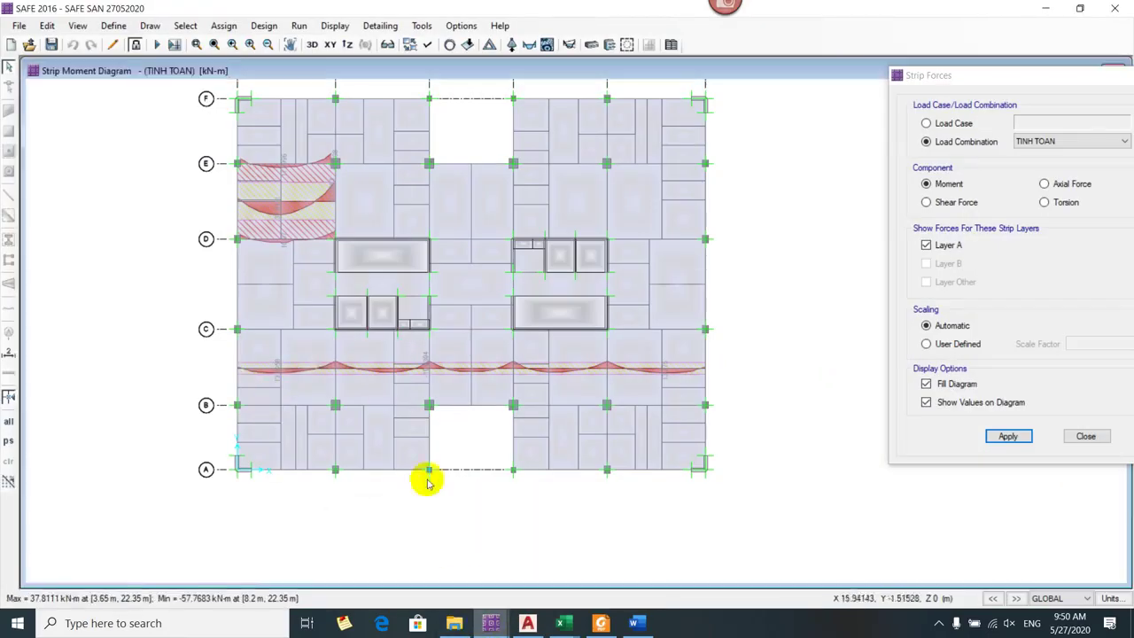
click(527, 623)
scroll(461, 386, up, 4)
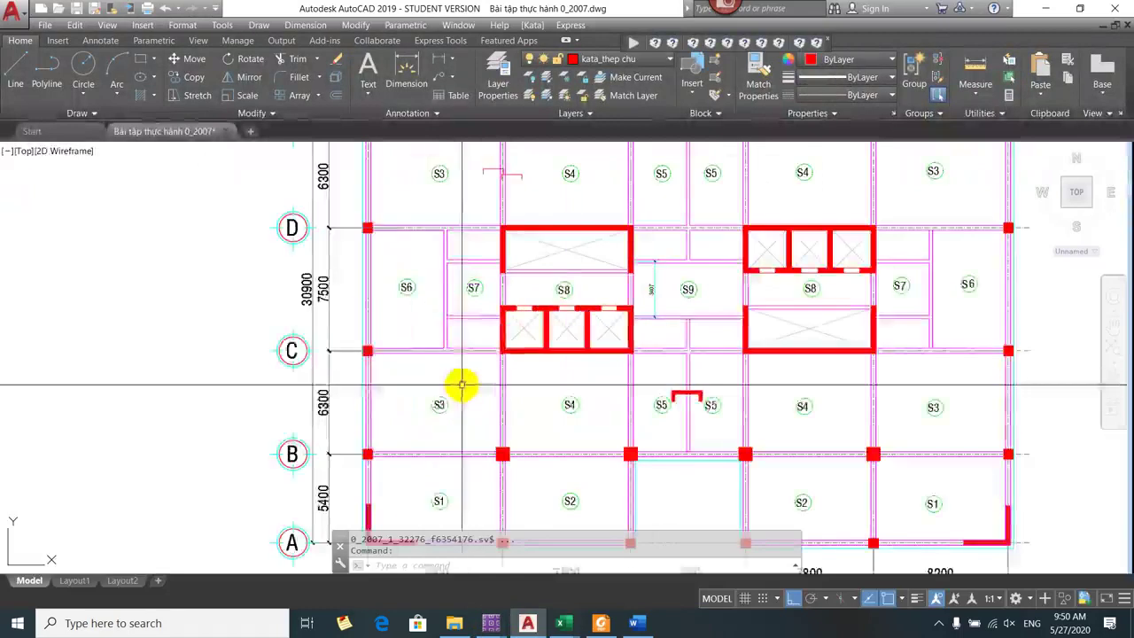
drag(417, 399, 422, 515)
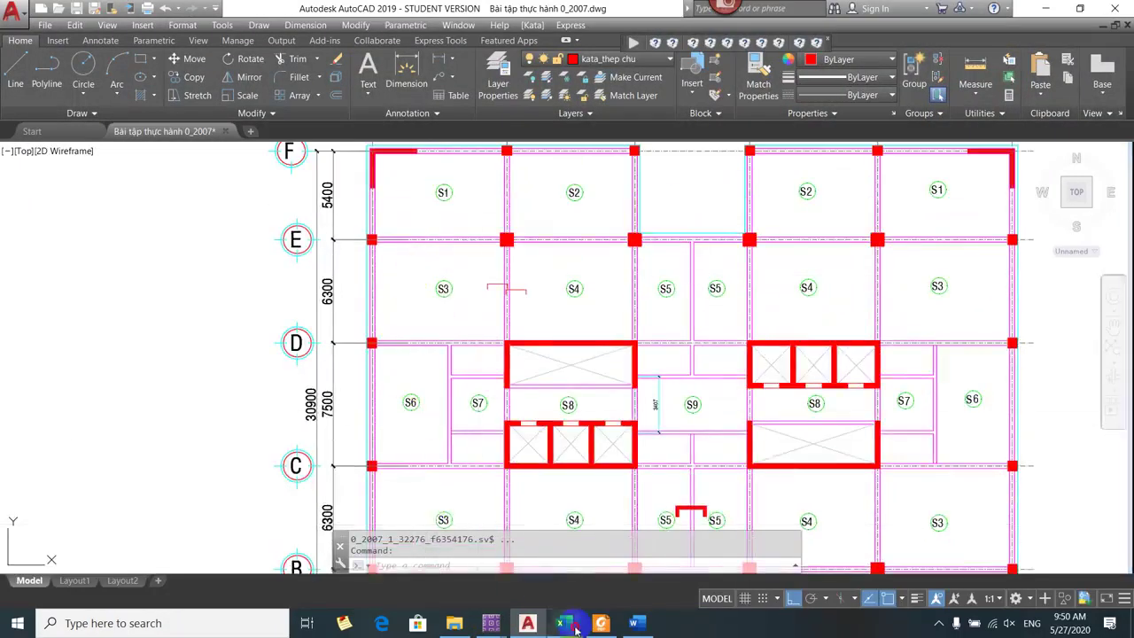
- Switch to Excel, rename the S1X and S1Y slab entries as S3X and S3Y, and copy both names over the entries in rows 23 to 28
mouse_move(574, 628)
click(744, 553)
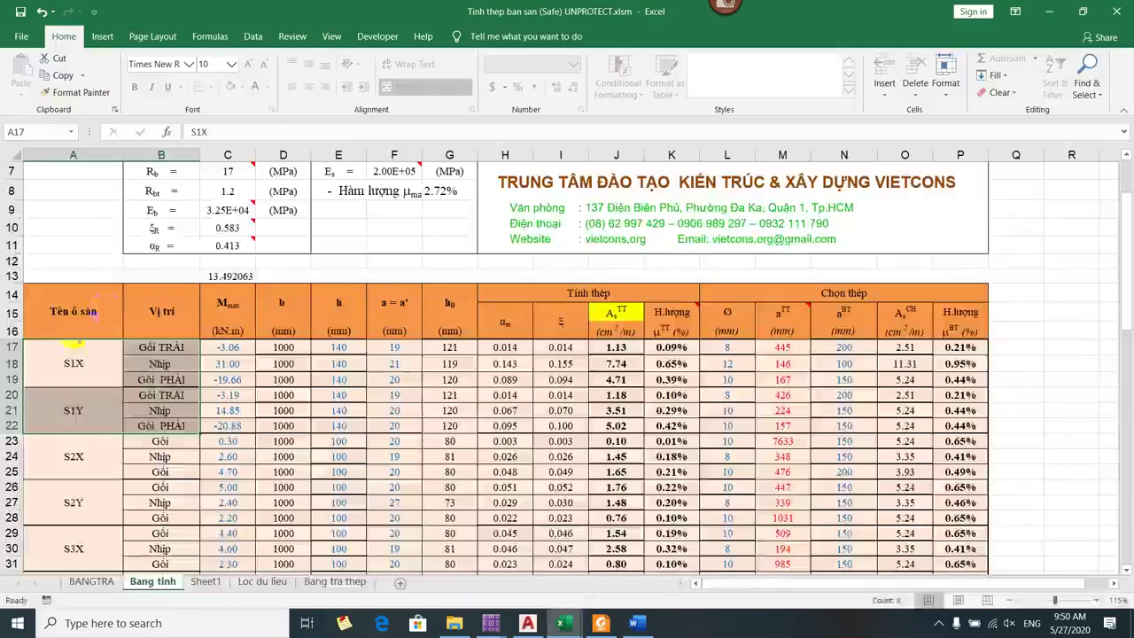
double_click(91, 359)
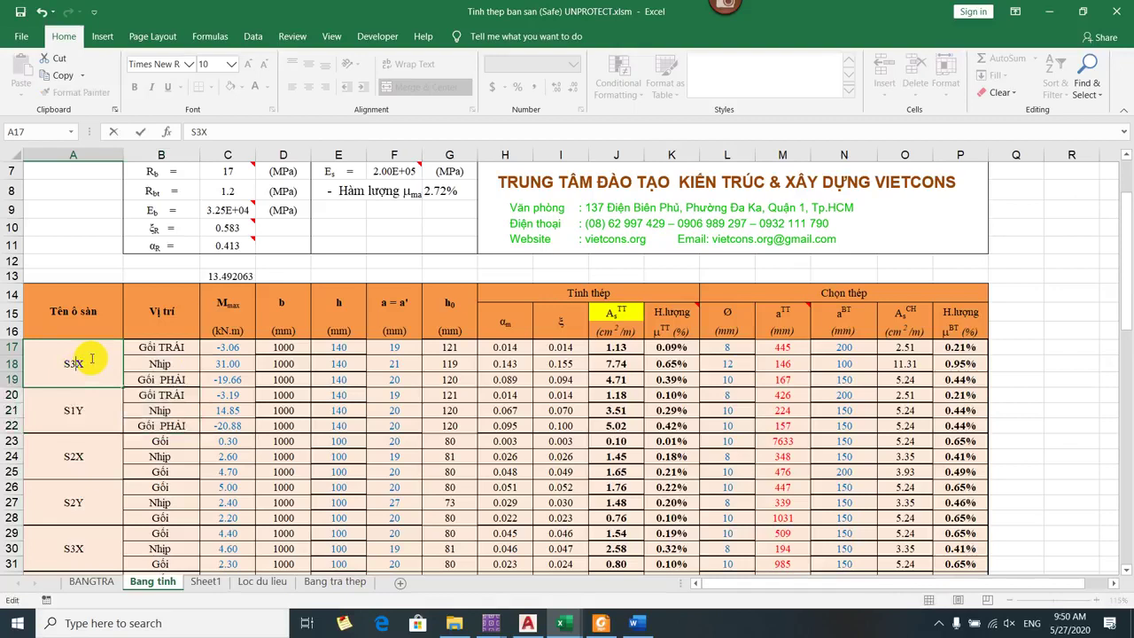
key(Return)
double_click(78, 404)
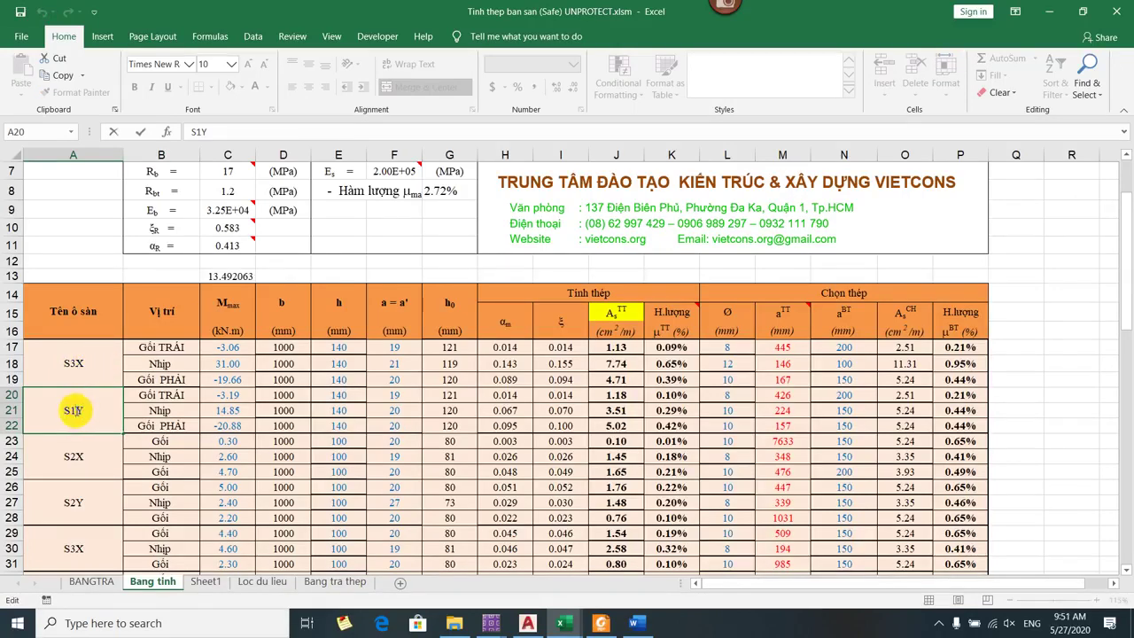
drag(113, 363, 94, 487)
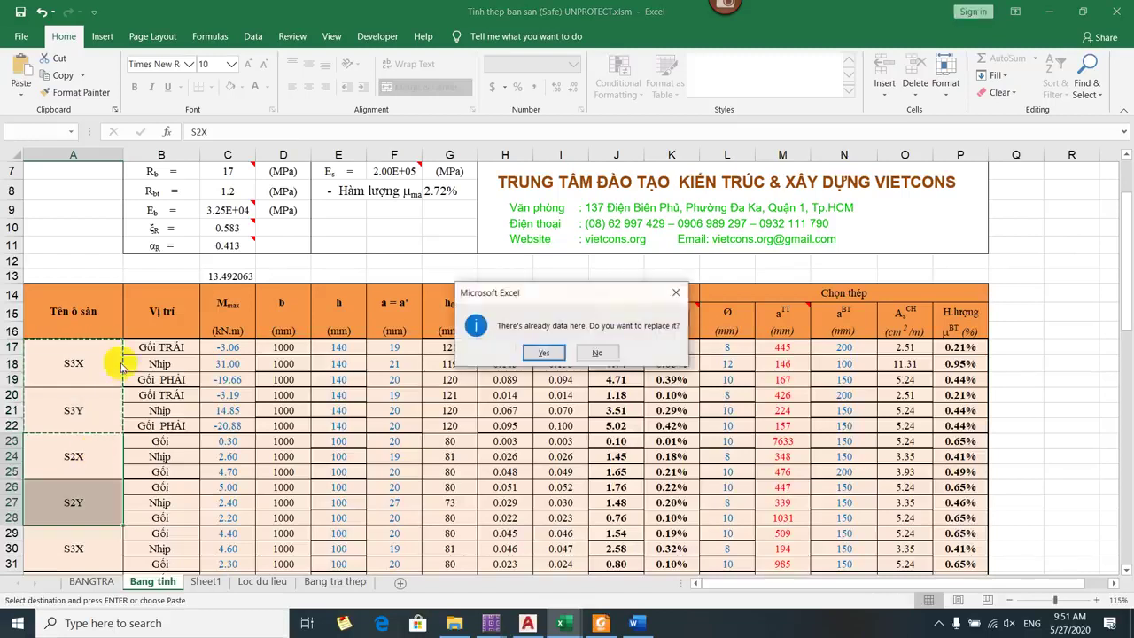
click(551, 353)
- Try to clear the remaining slab rows of the table, from row 29 downward
scroll(80, 417, down, 3)
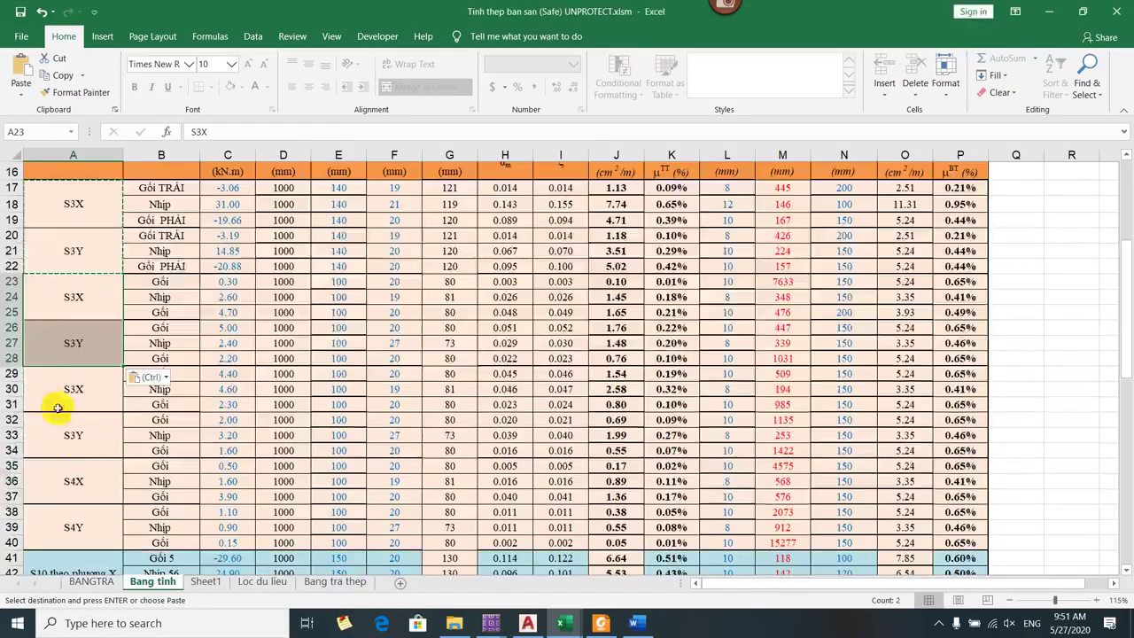
drag(11, 373, 30, 545)
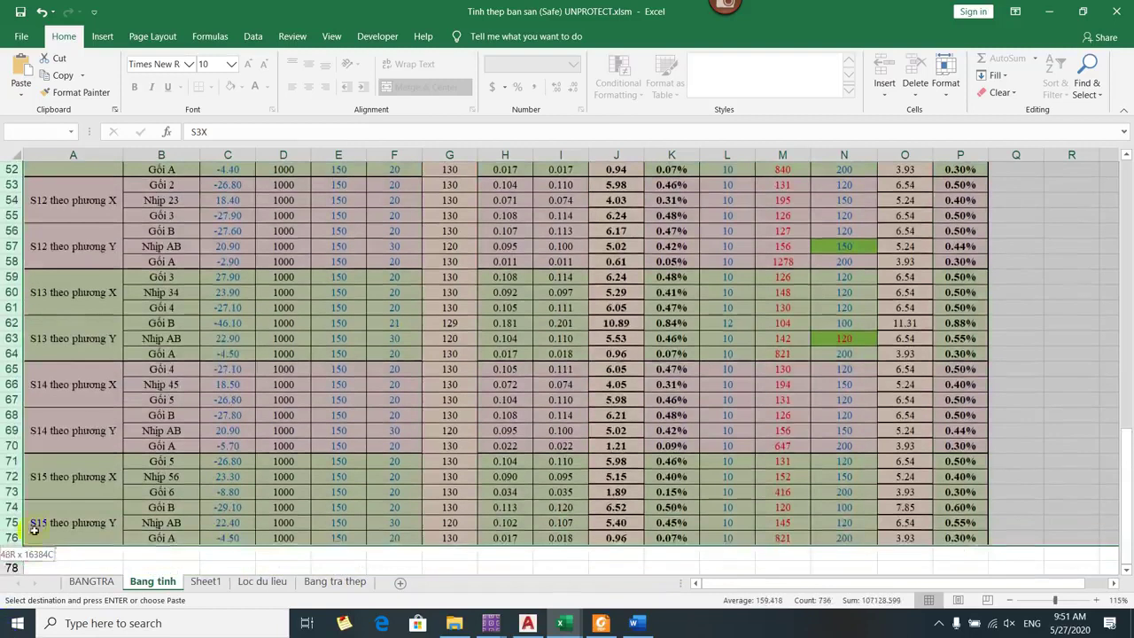
right_click(9, 498)
key(Escape)
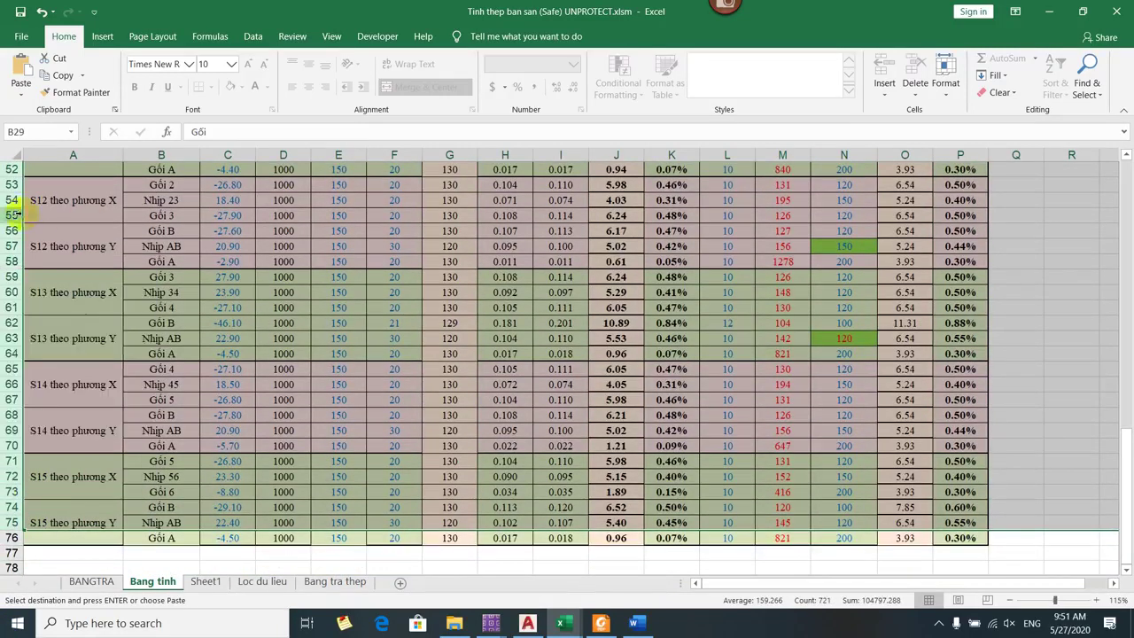
right_click(24, 215)
key(Escape)
scroll(297, 223, up, 12)
key(Return)
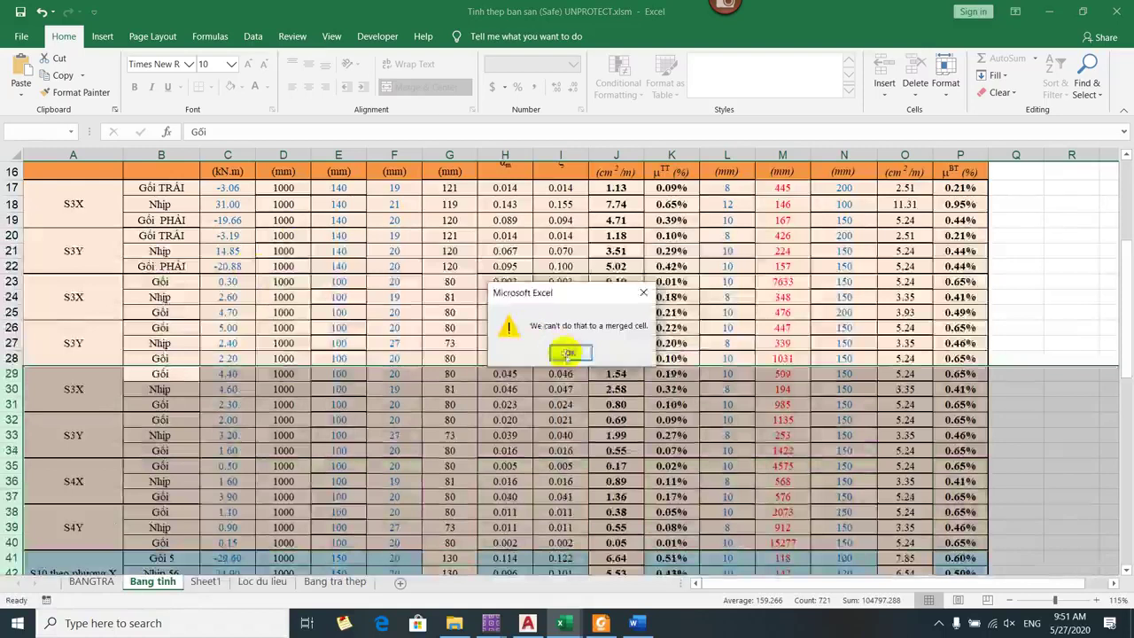
click(570, 351)
- Select the remaining slab entries in the range A29:P76
drag(186, 373, 227, 373)
drag(92, 384, 962, 195)
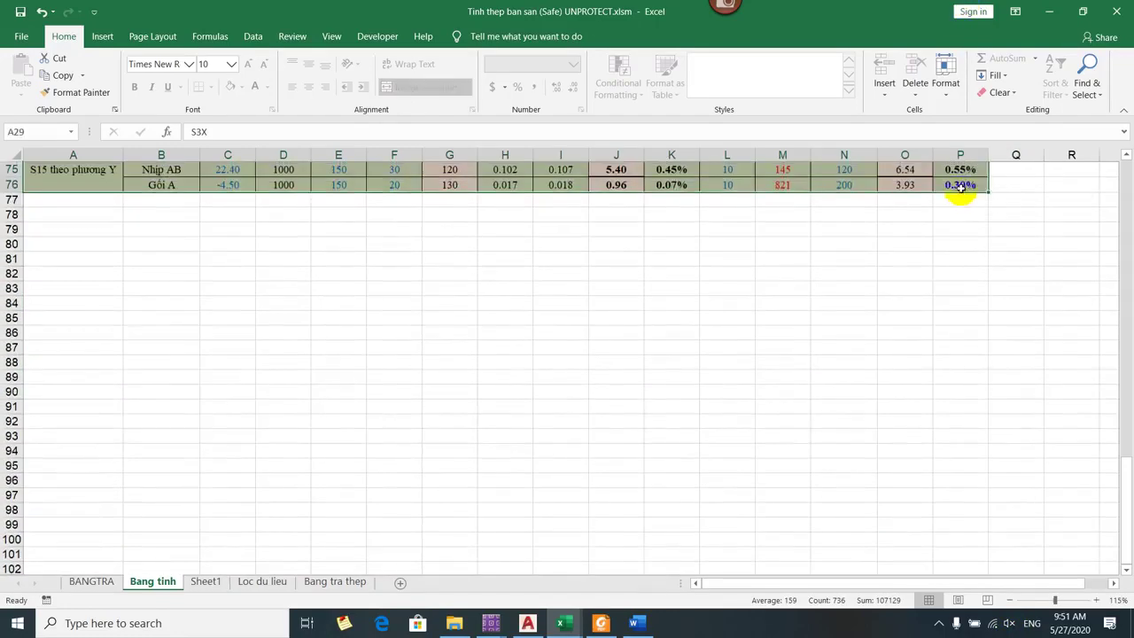
scroll(449, 357, up, 20)
click(450, 357)
scroll(107, 337, up, 3)
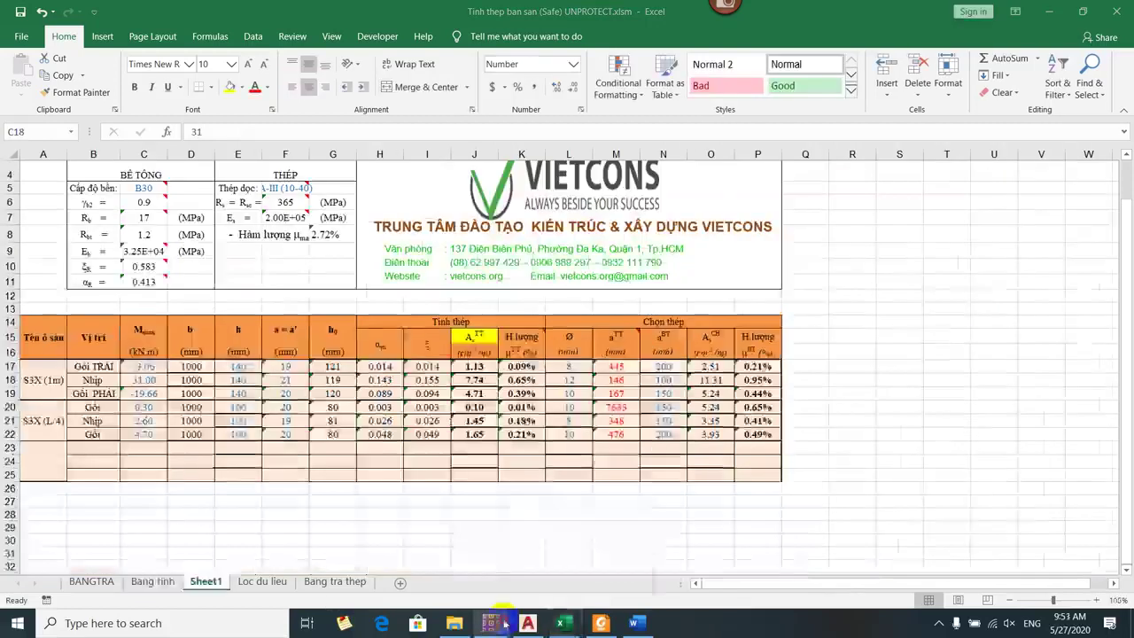
- Switch to SAFE, inspect moments along the full-width strip between axes B and C, and close the Strip Forces settings
mouse_move(489, 623)
click(421, 567)
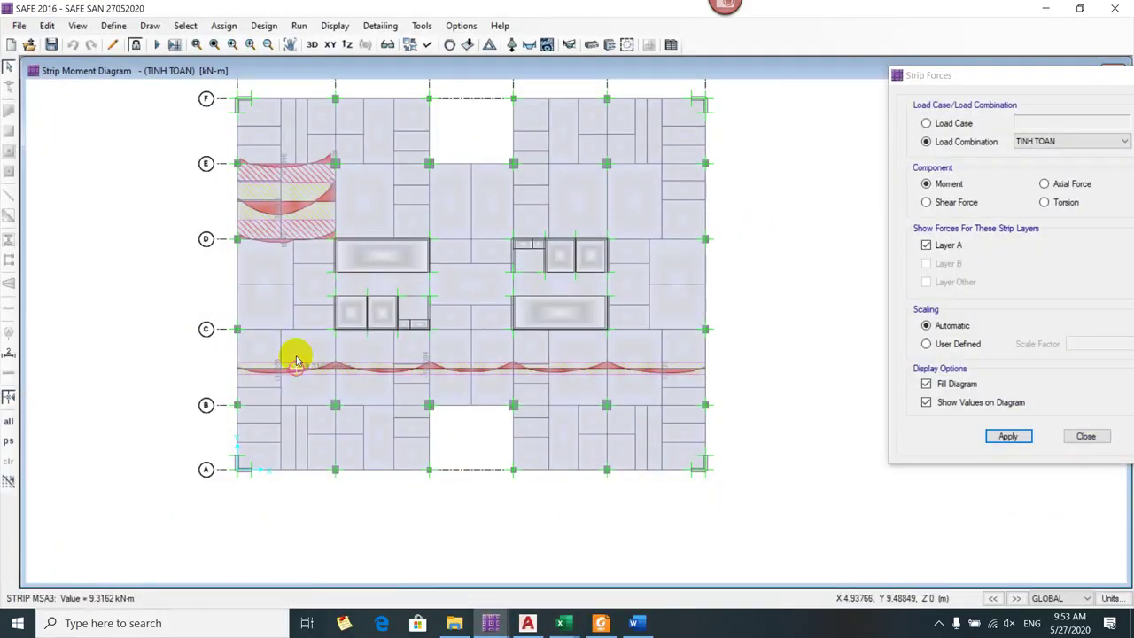
scroll(297, 355, up, 1)
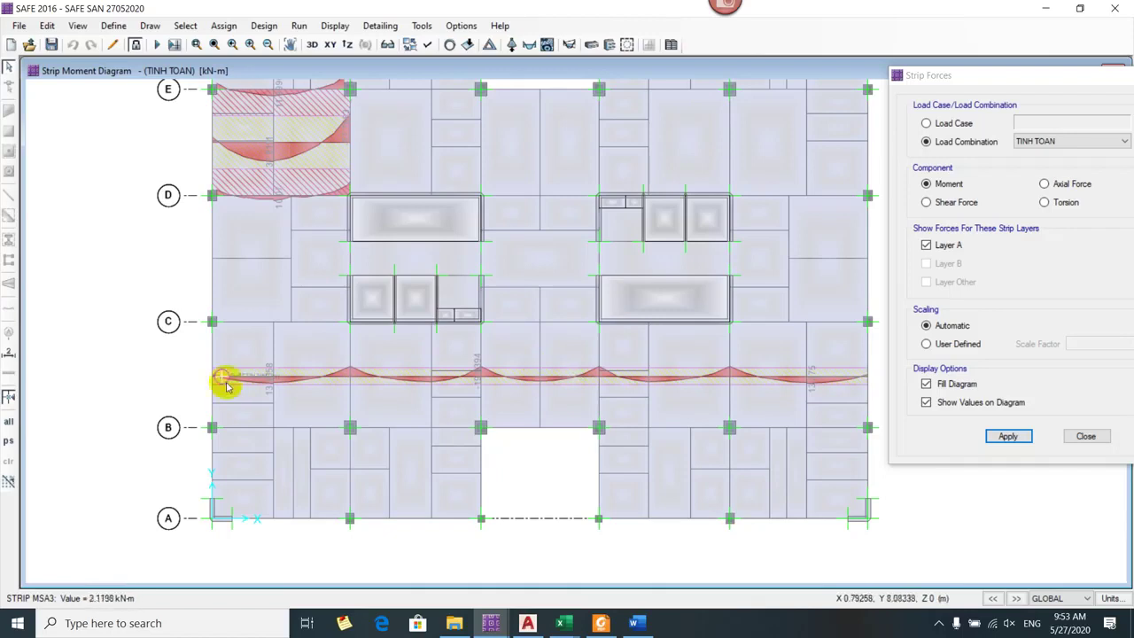
drag(193, 329, 116, 336)
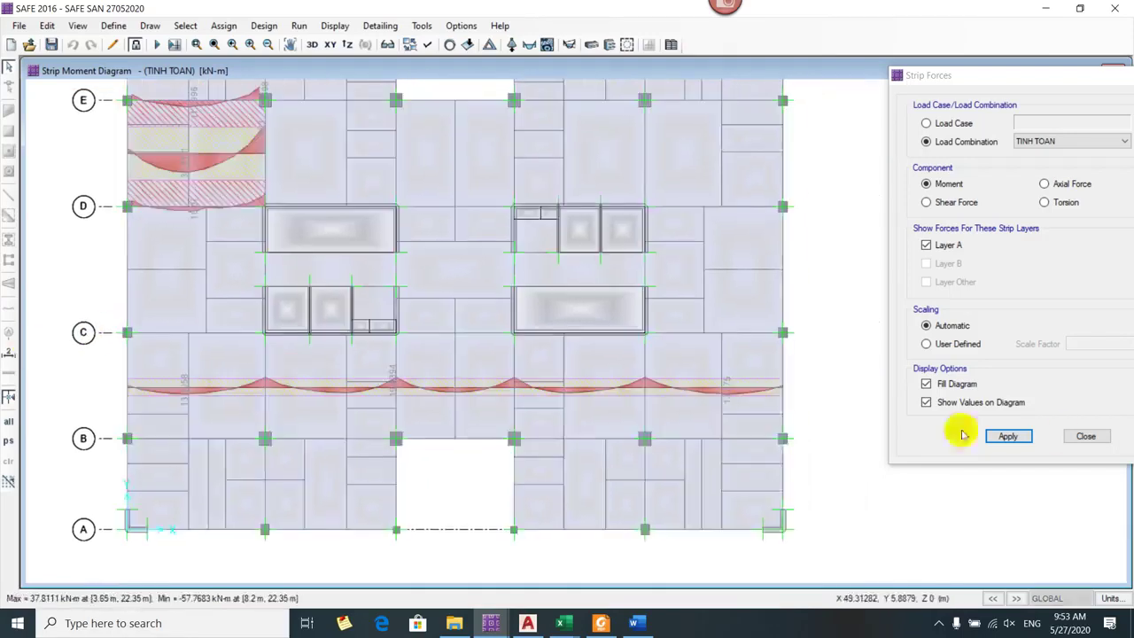
click(1099, 435)
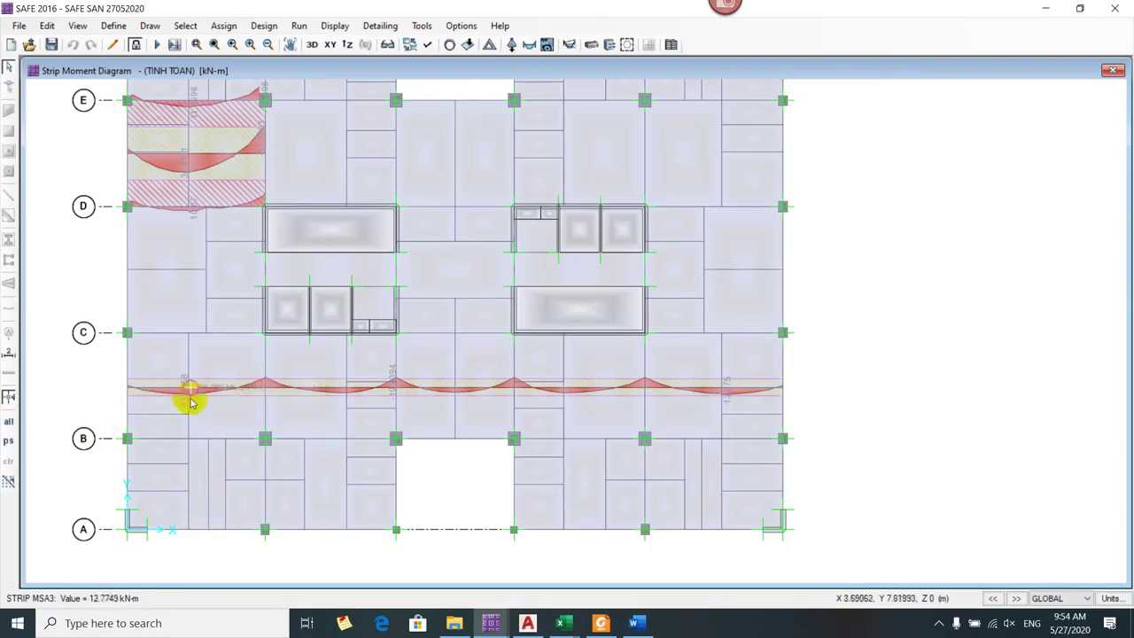
- Open the results table selection and choose the Strip Forces table under the area element results
click(334, 26)
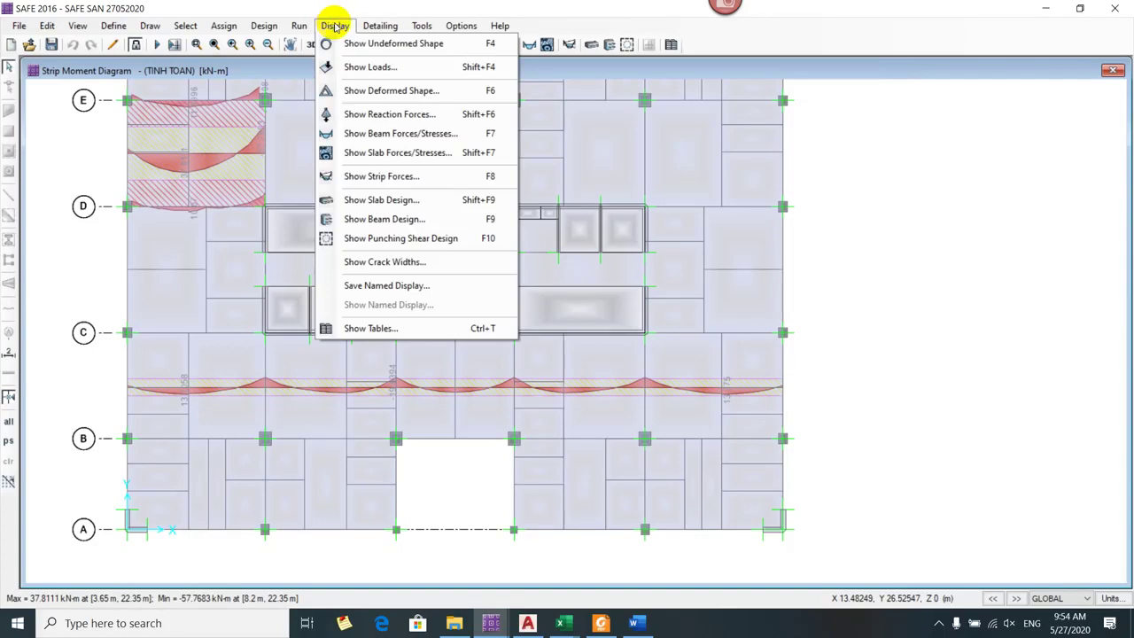
click(383, 329)
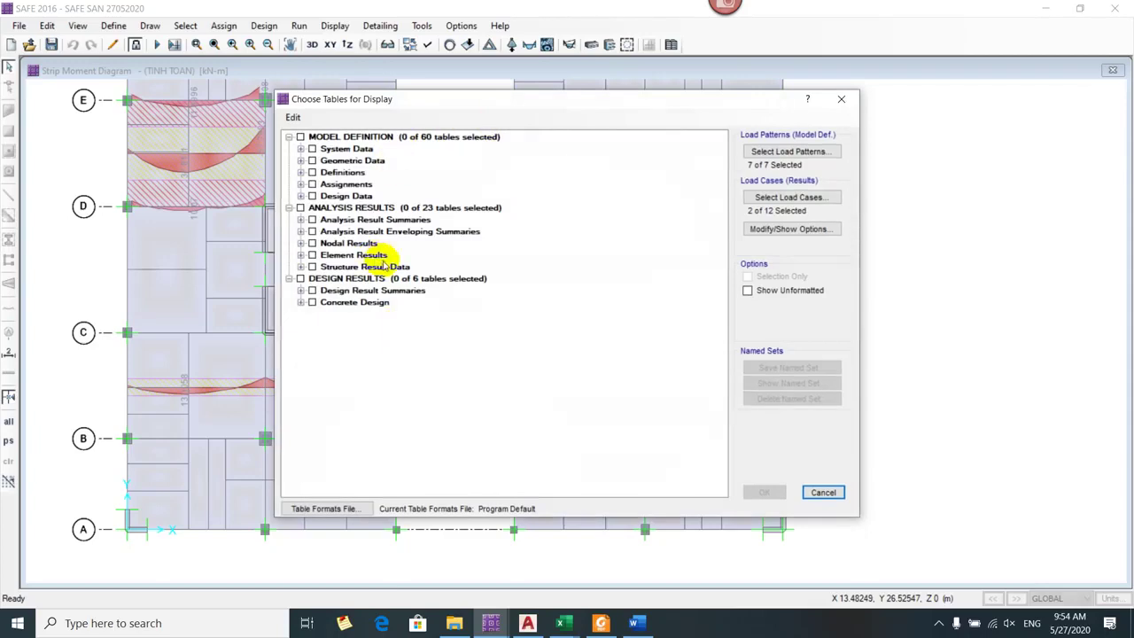
click(300, 255)
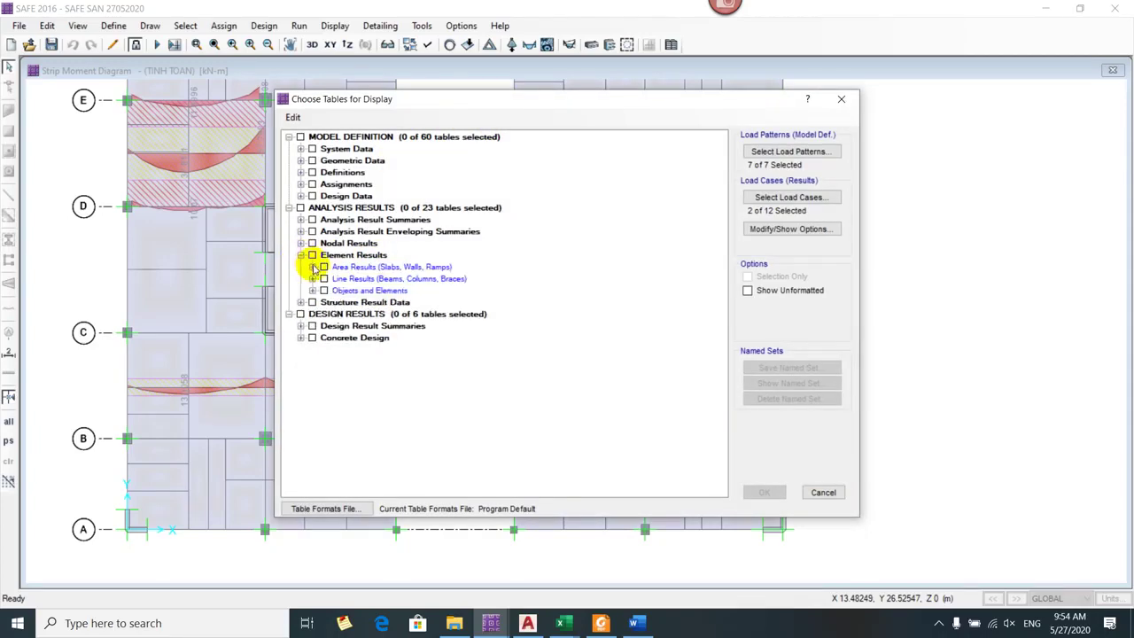
click(311, 266)
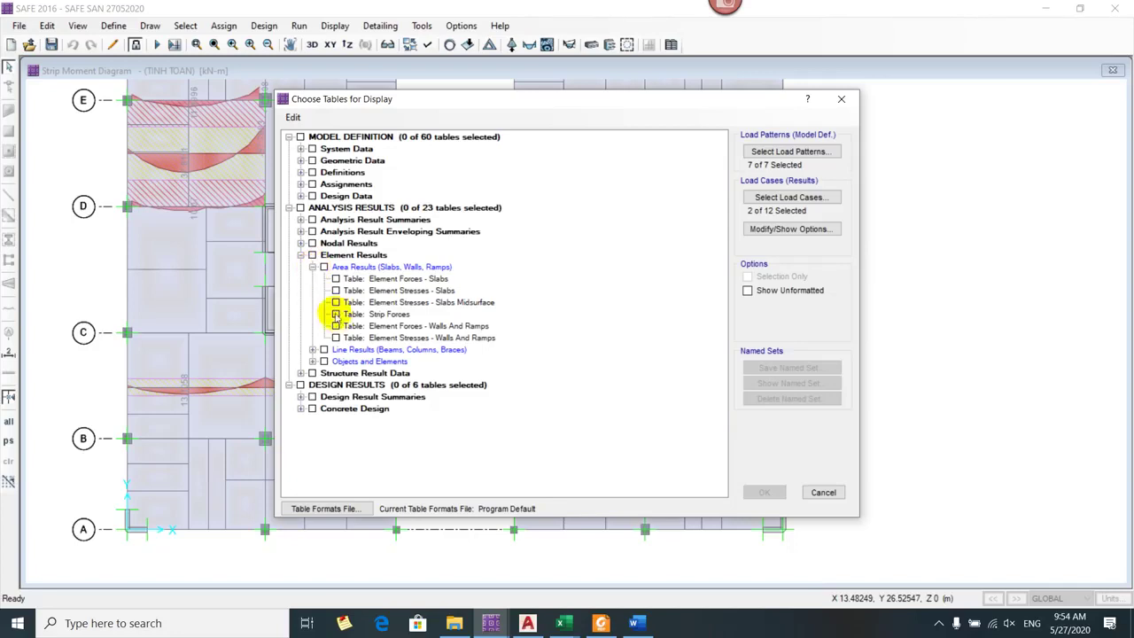
click(338, 316)
click(336, 315)
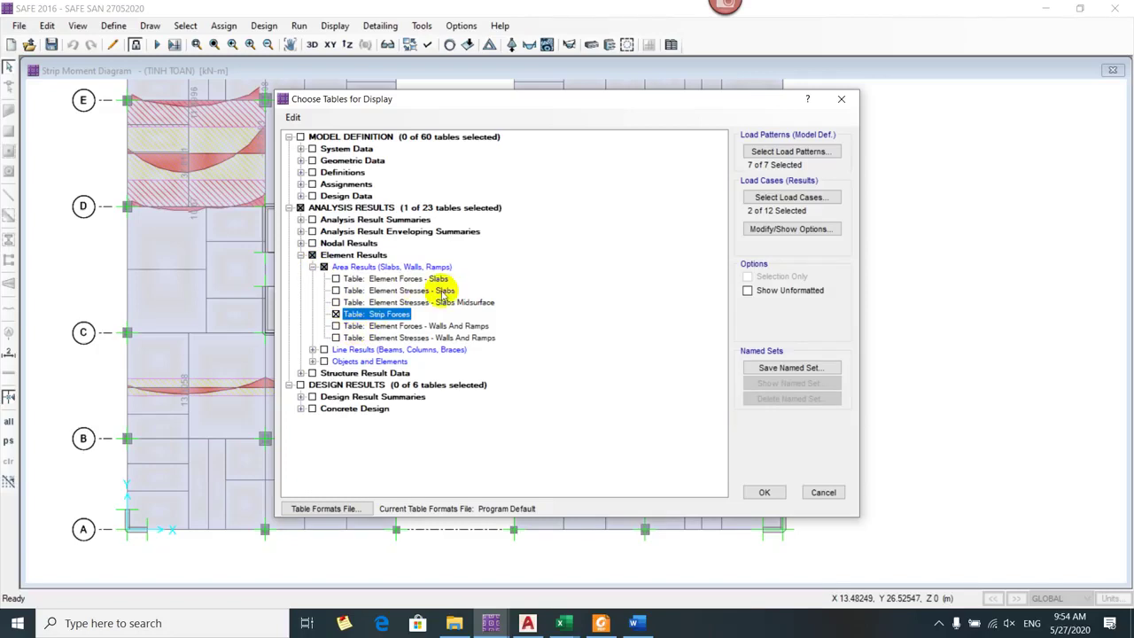
- Keep all load patterns, limit the output cases to TINH TOAN, and display the Strip Forces table
click(799, 151)
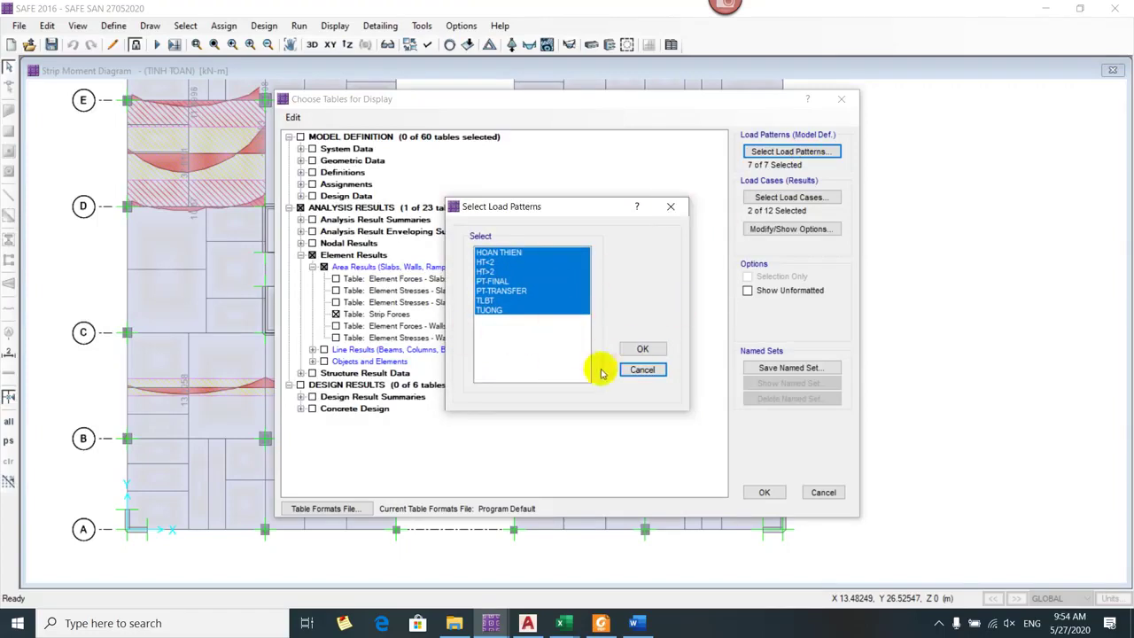
click(649, 348)
click(791, 196)
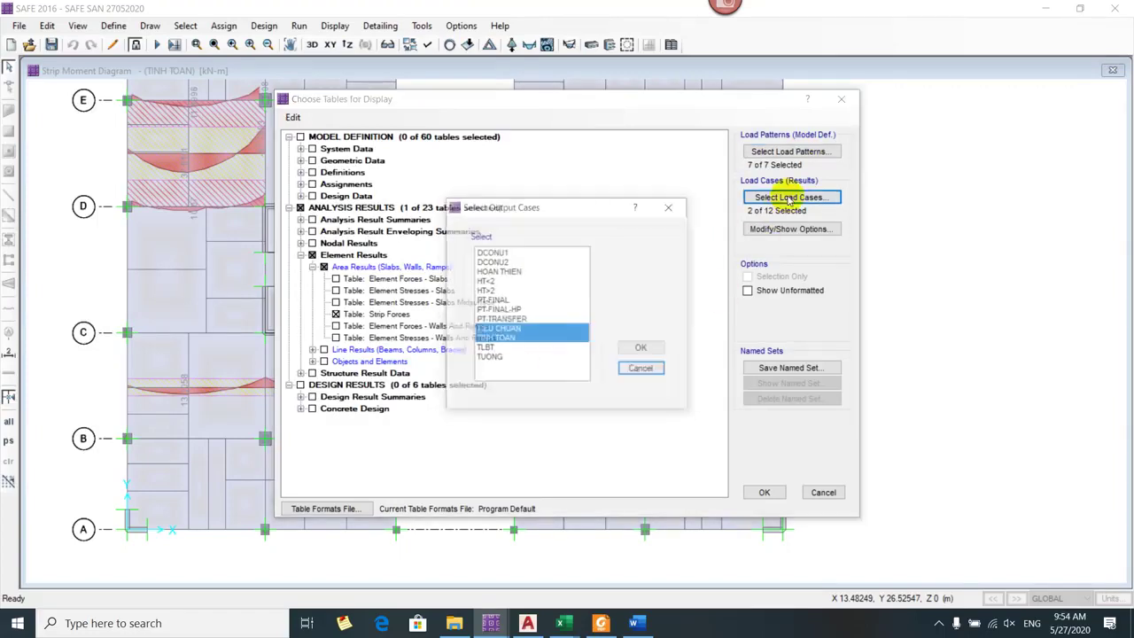
click(503, 340)
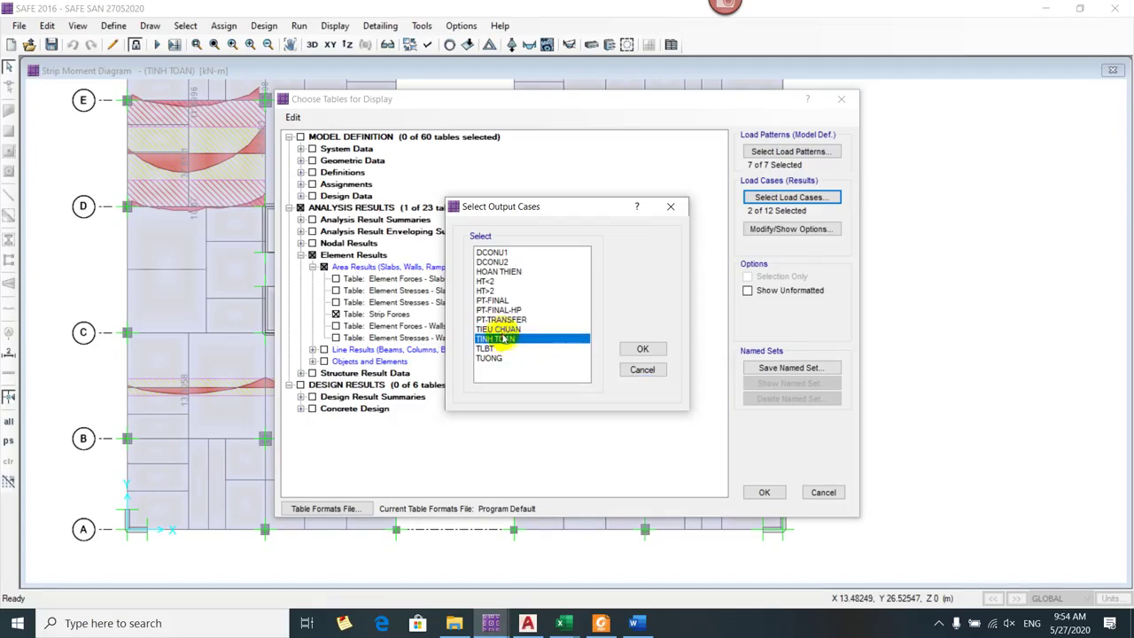
click(525, 329)
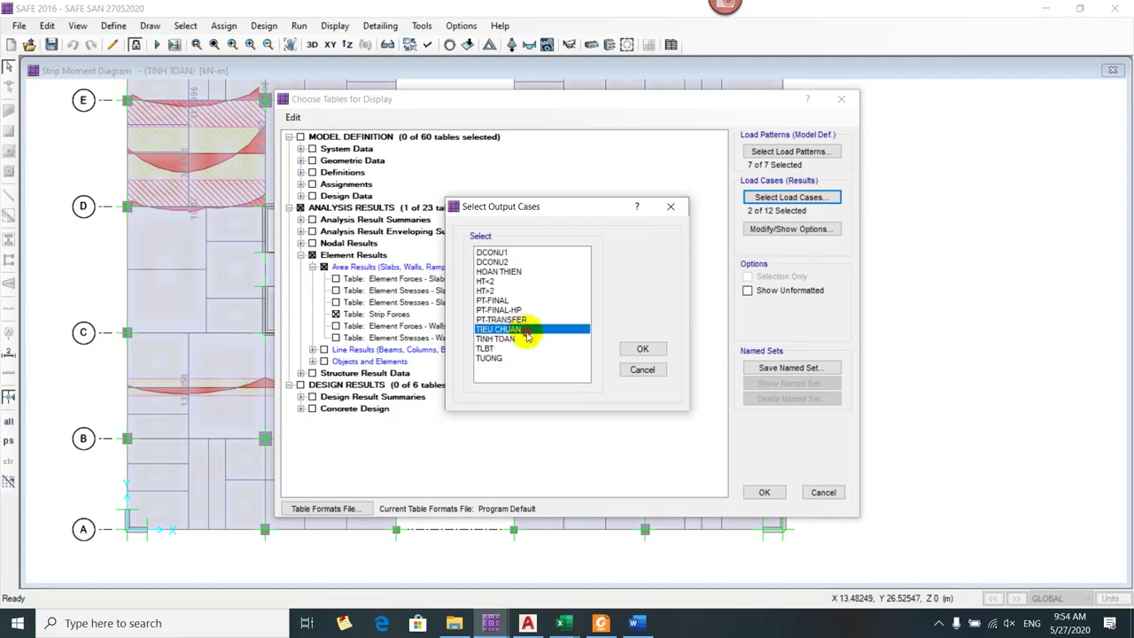
click(523, 338)
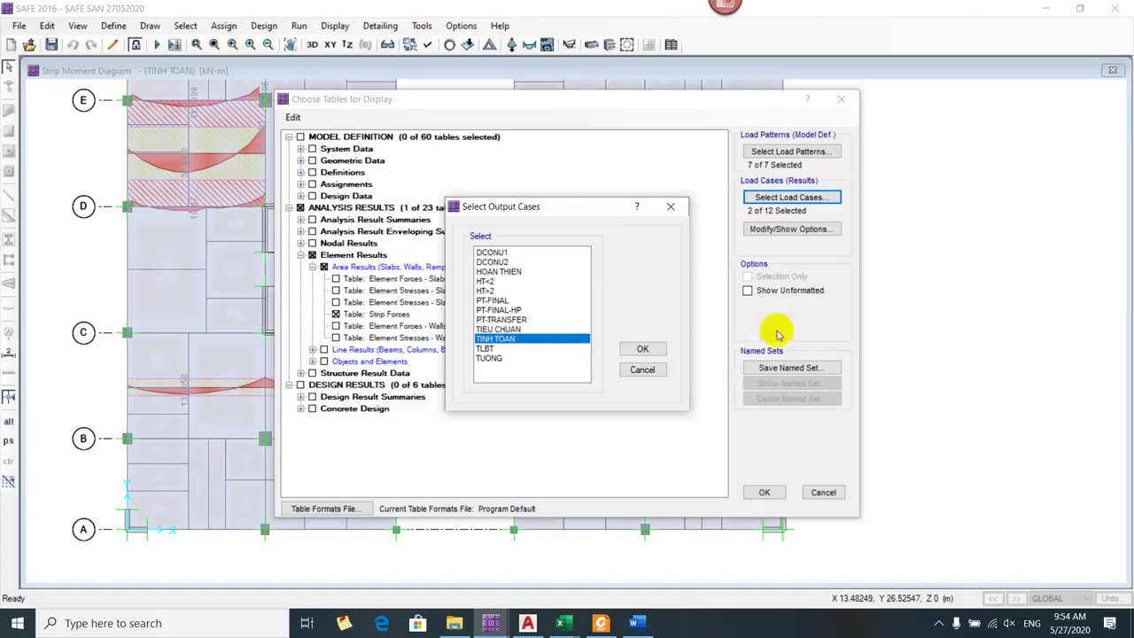
click(656, 348)
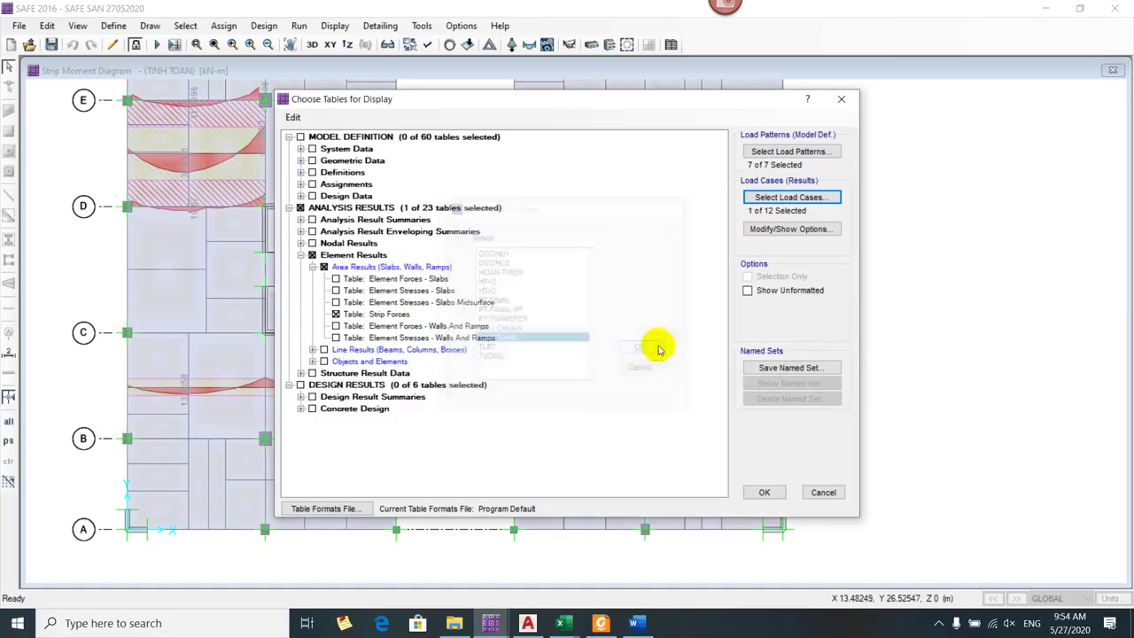
click(760, 490)
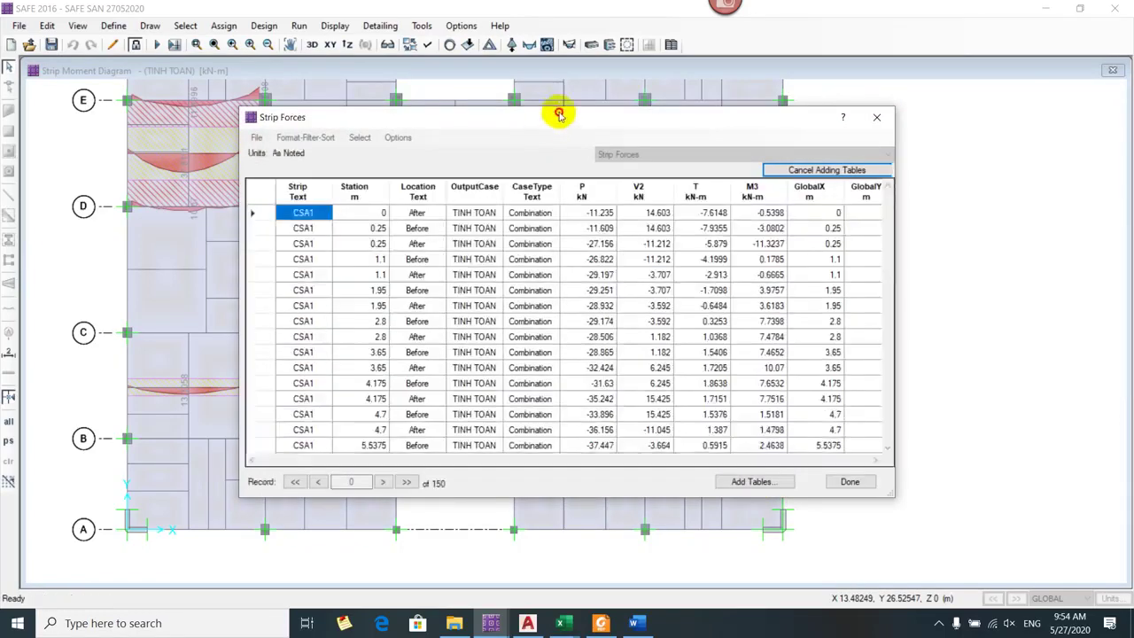
- Move the Strip Forces table beside the plan and examine the station rows of strip MSA3
drag(554, 113, 694, 89)
click(500, 217)
drag(501, 217, 476, 357)
scroll(476, 357, down, 20)
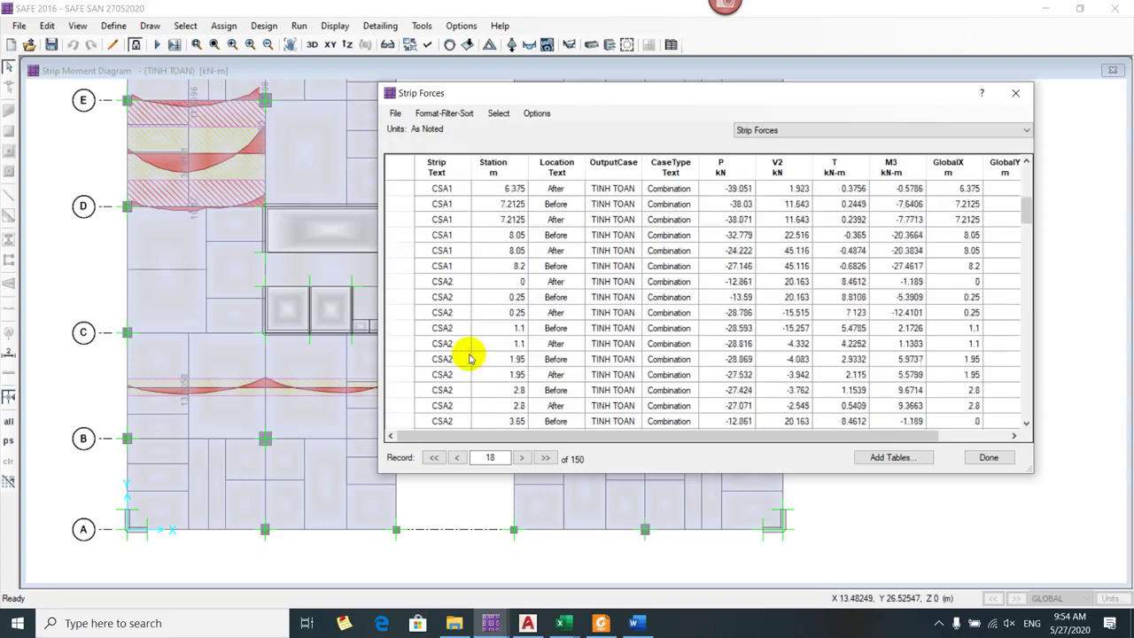
click(449, 359)
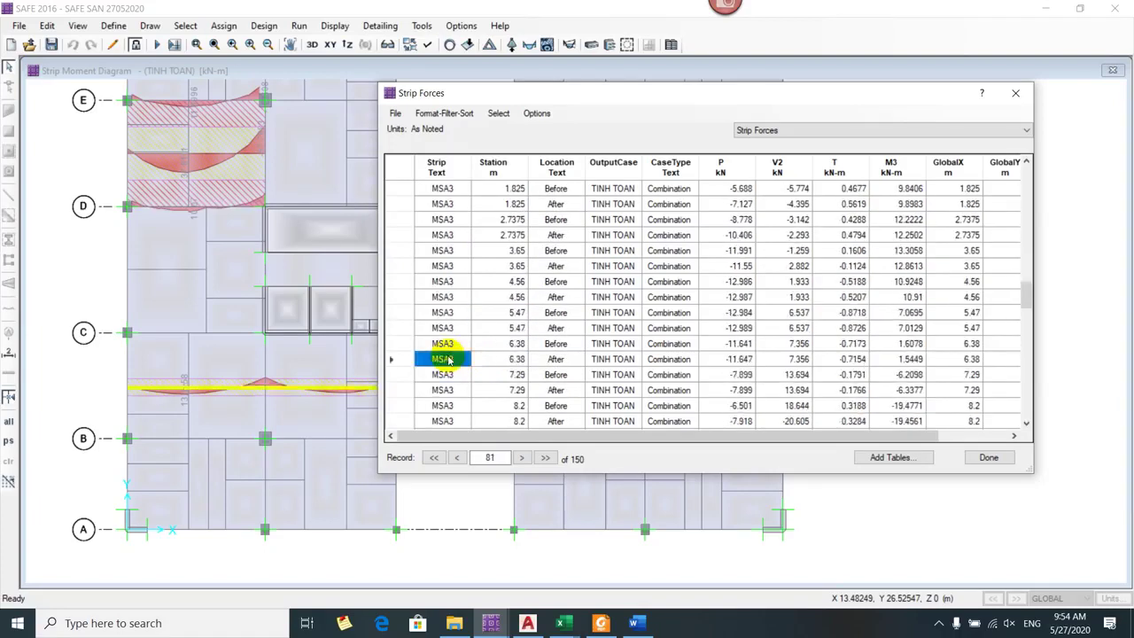
click(452, 298)
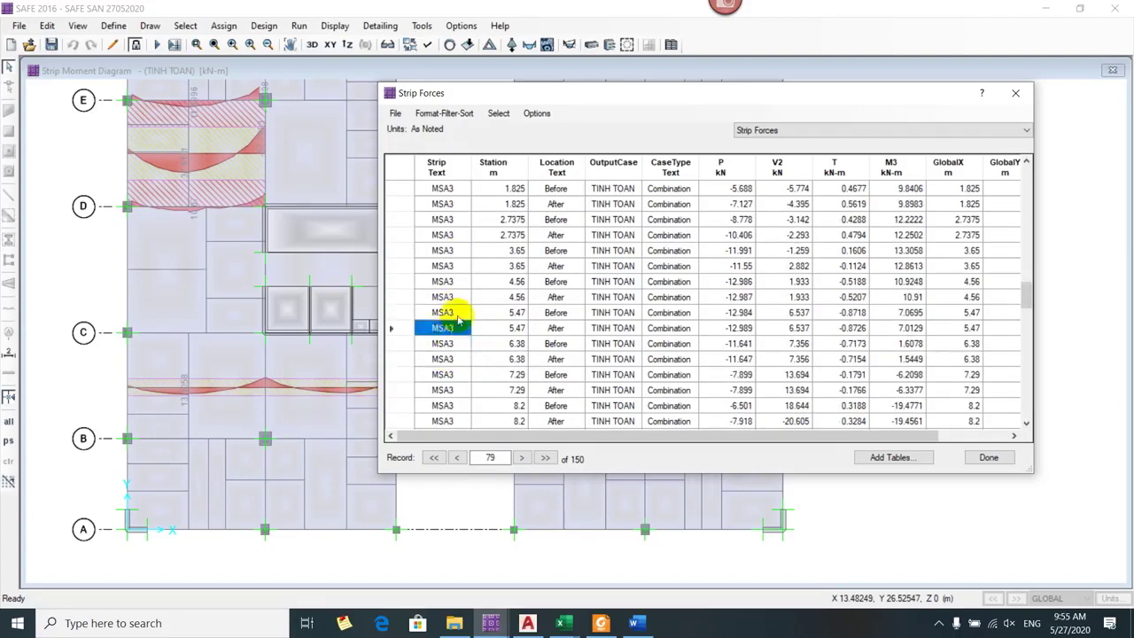
drag(443, 266, 425, 324)
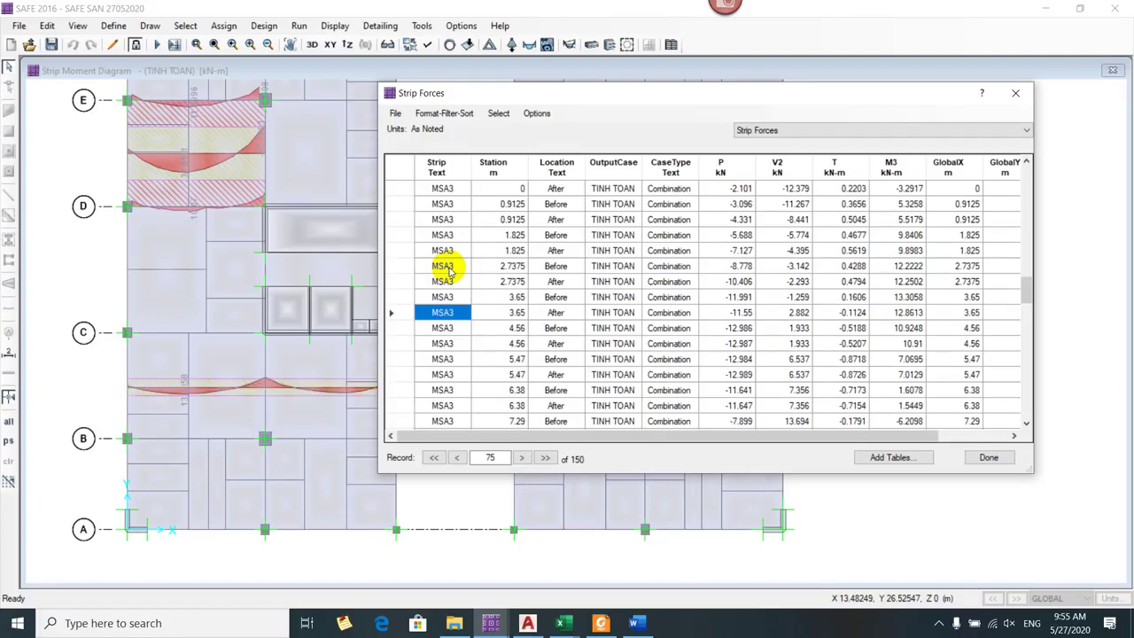
- Match table rows of strips CSA2, CSA4 and MSA3 with their locations on the plan
scroll(447, 266, up, 9)
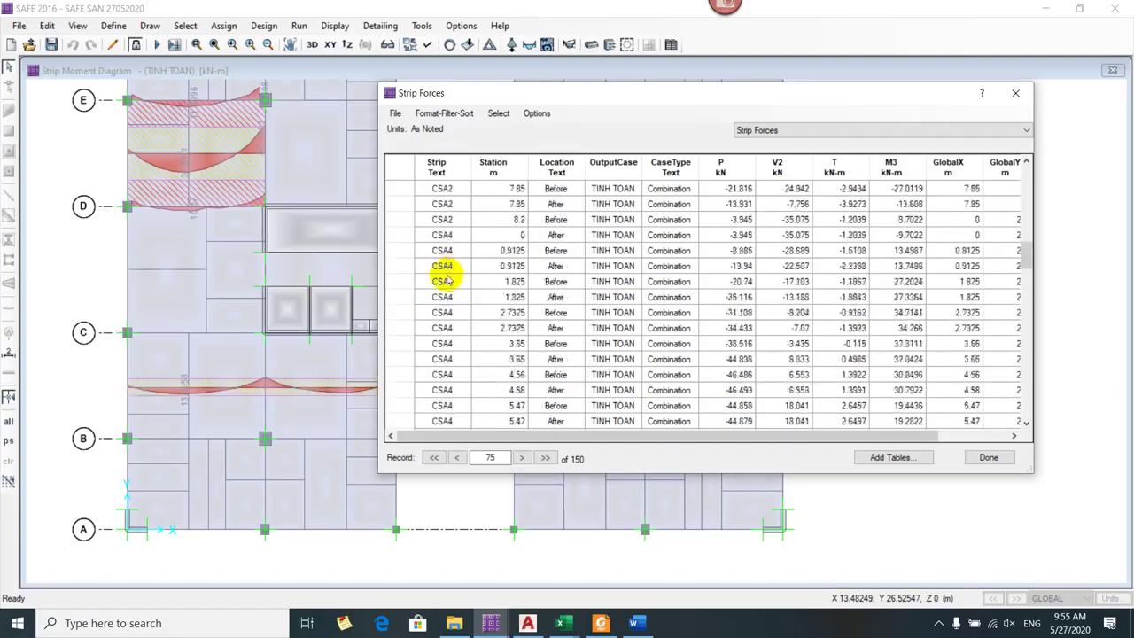
click(447, 250)
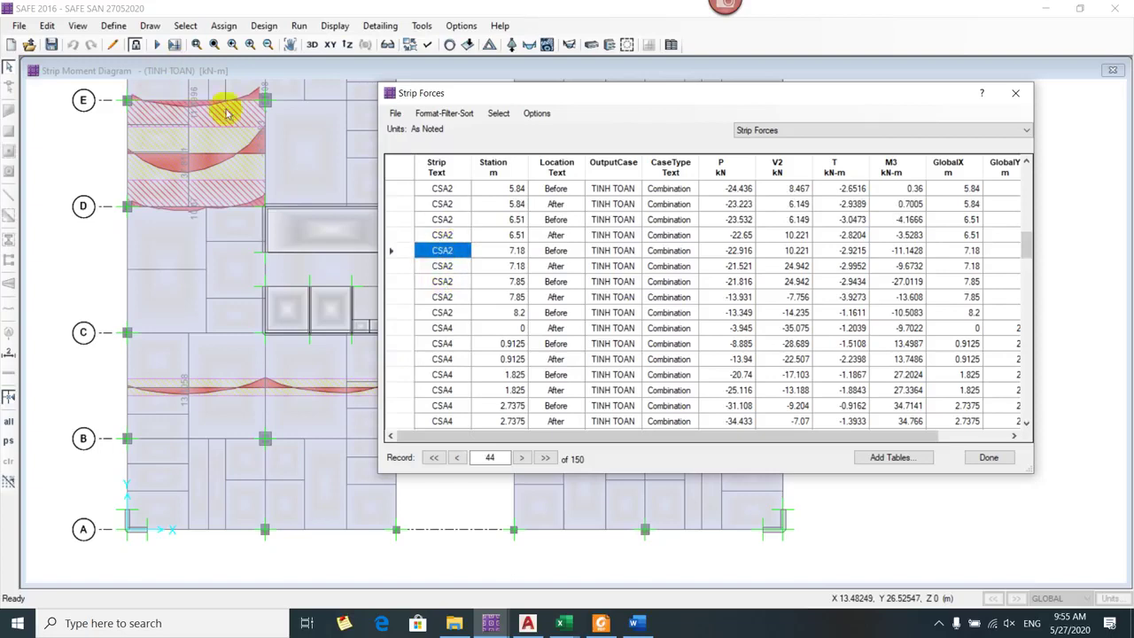
click(447, 358)
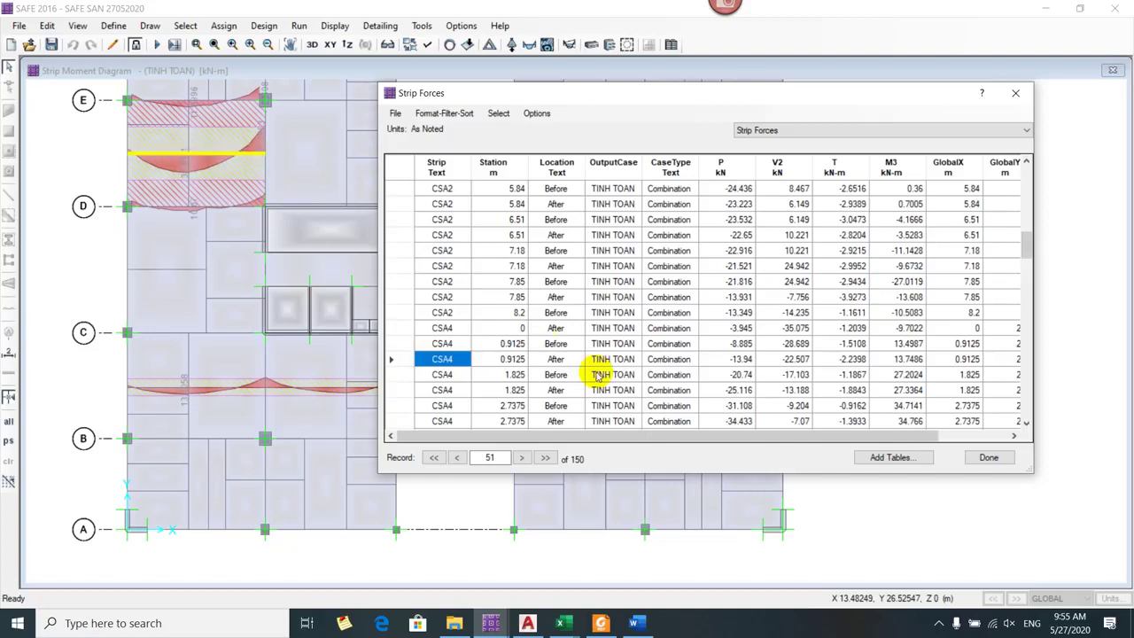
scroll(457, 293, down, 1)
scroll(457, 292, down, 6)
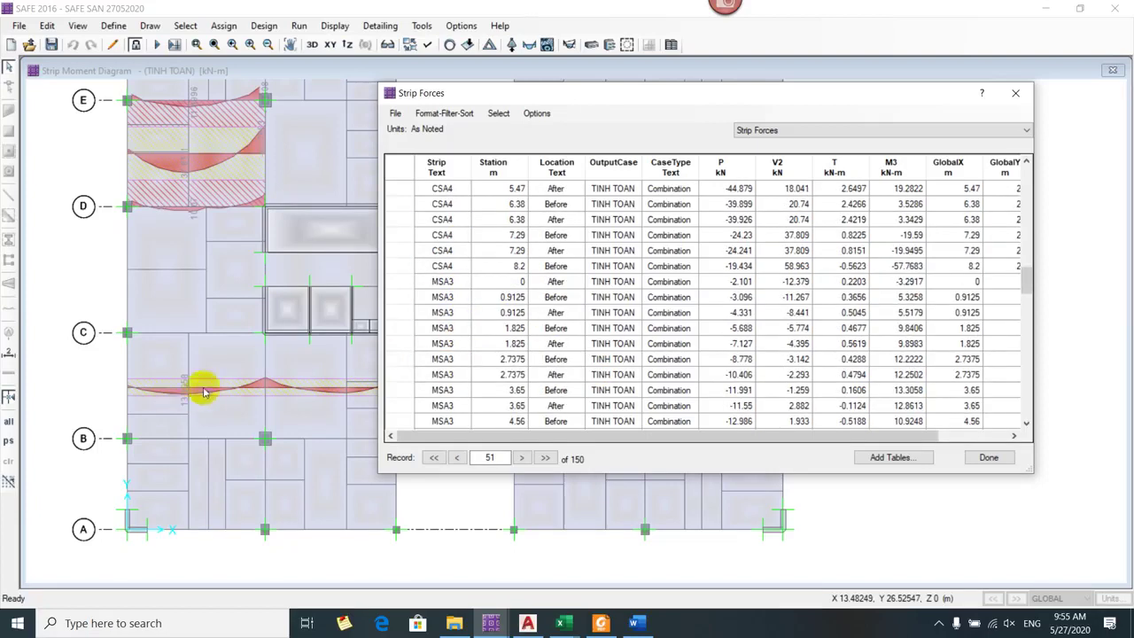
click(470, 361)
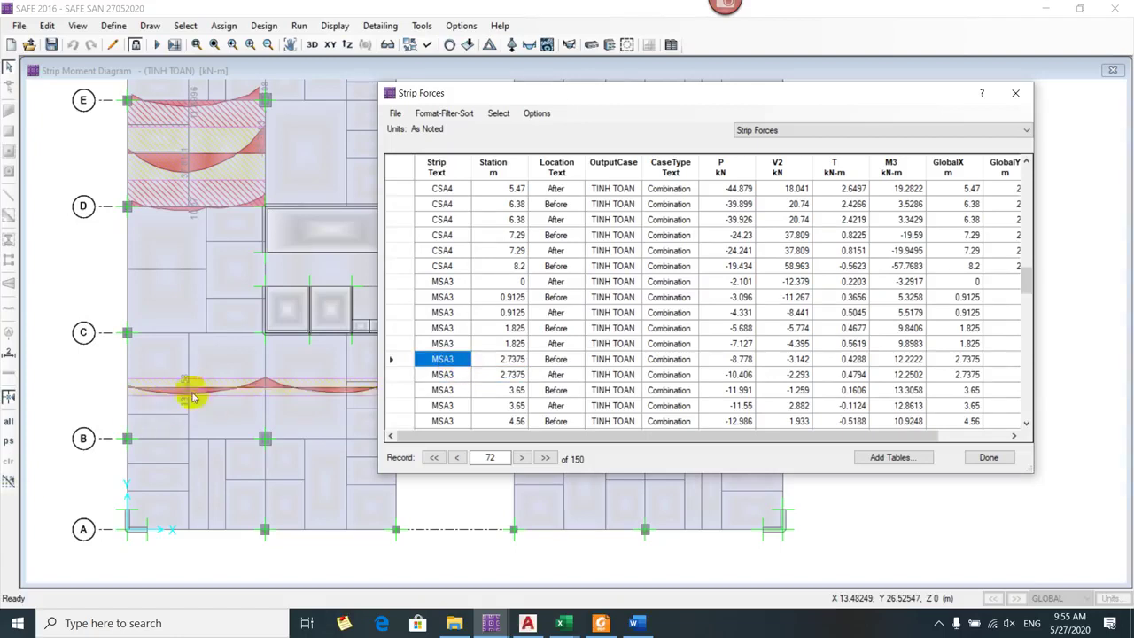
- Select the MSA3 rows through station 8.2 and view the export options for the current table
drag(457, 297, 980, 363)
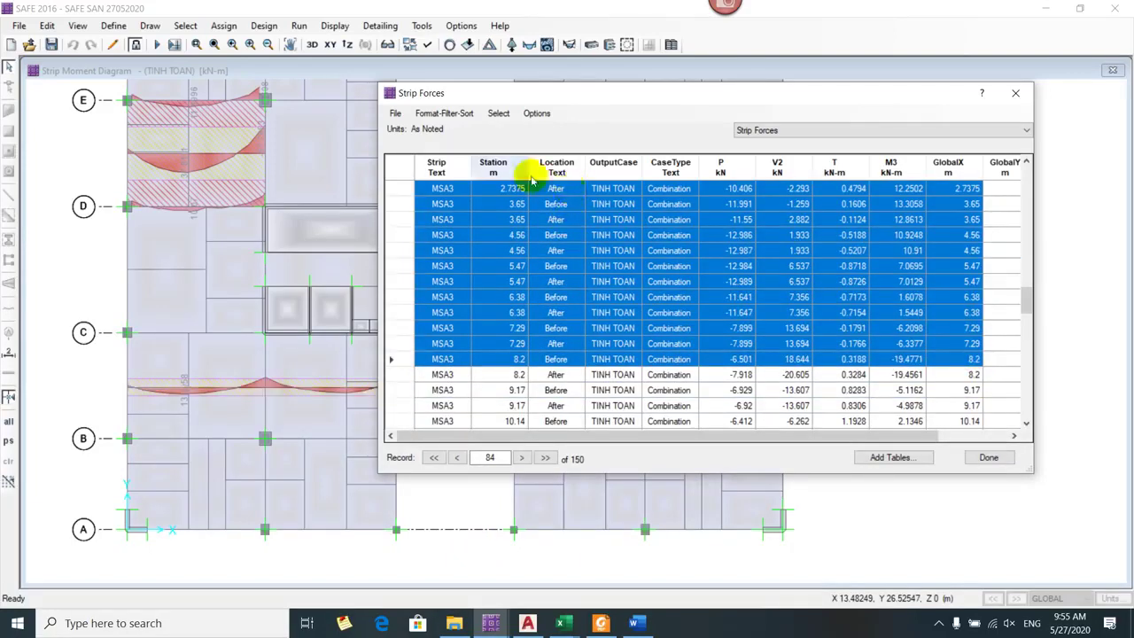
click(390, 115)
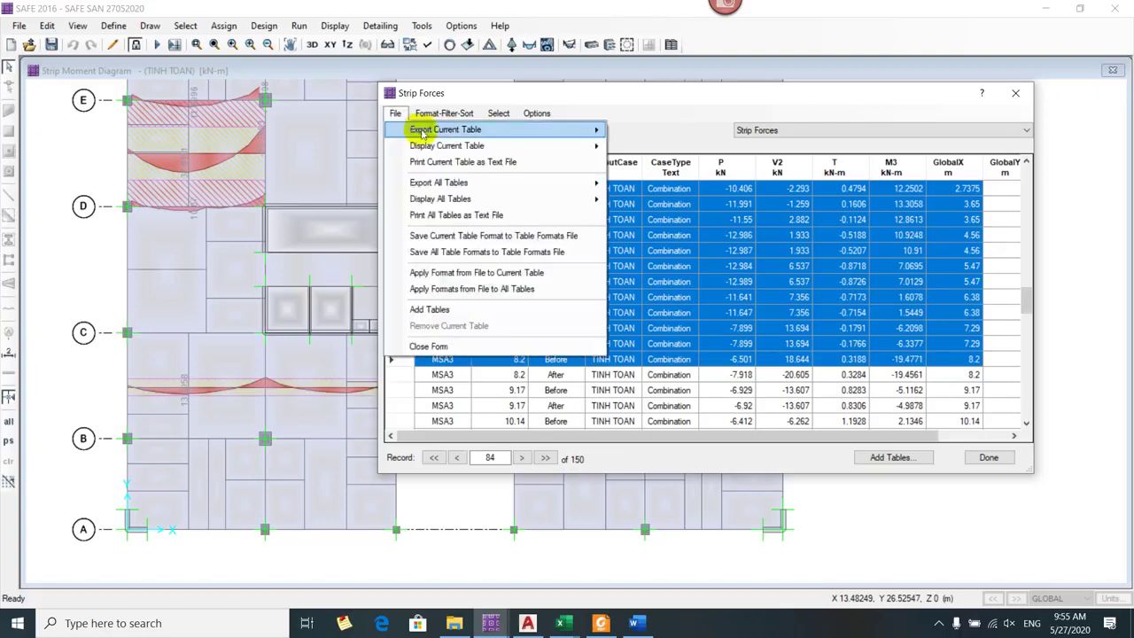
mouse_move(420, 129)
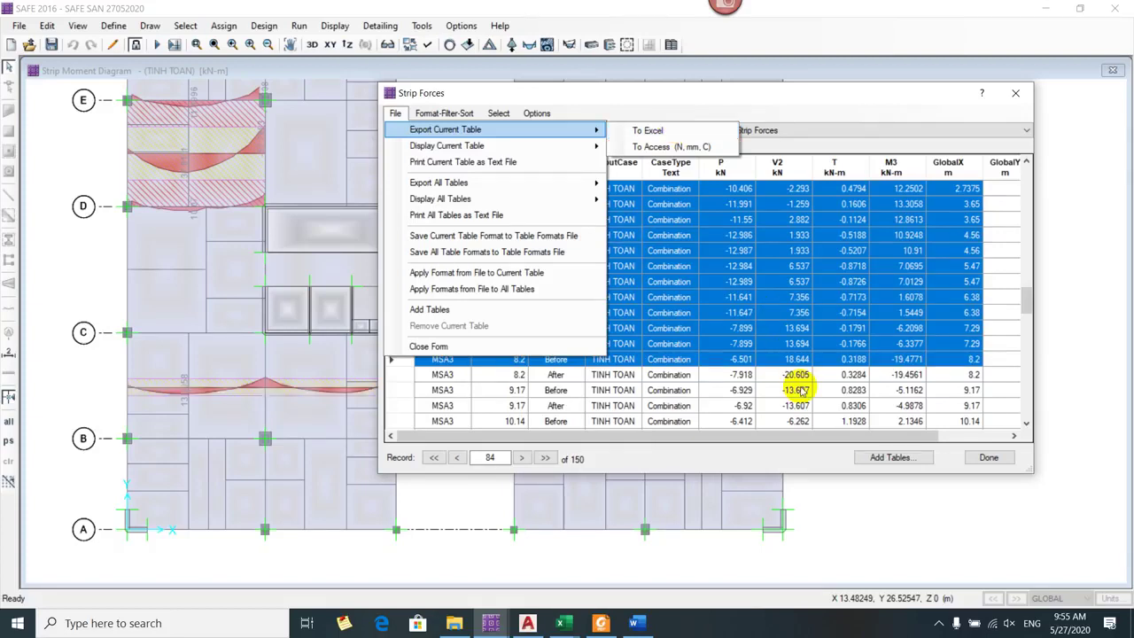
click(995, 392)
click(1001, 390)
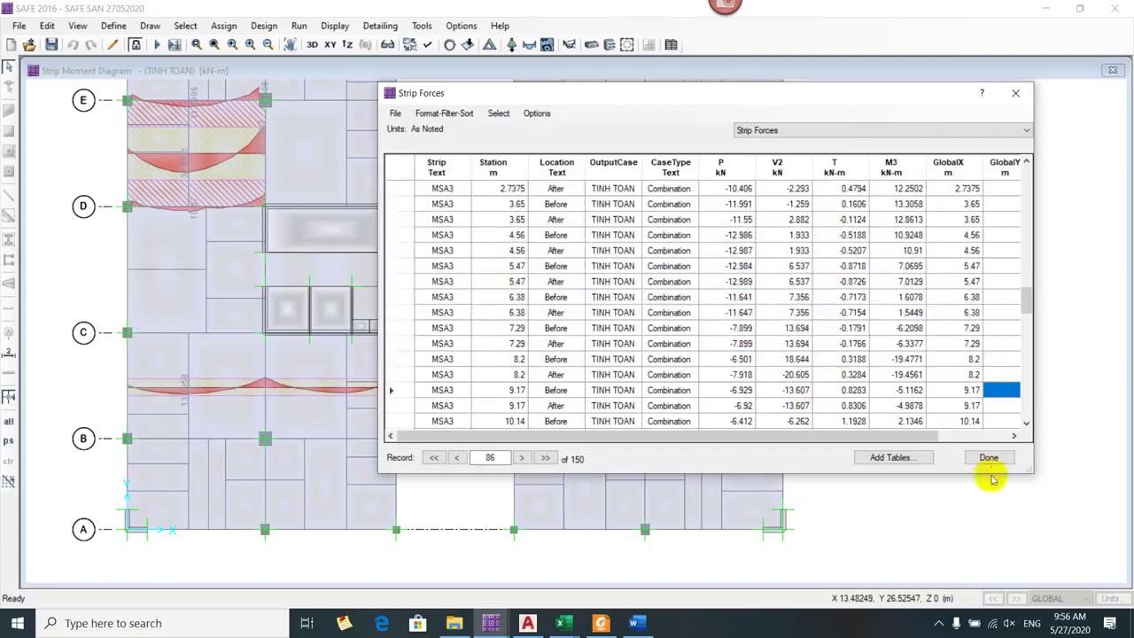
- Uncover strip MSA3 on the plan by moving the Strip Forces table, and examine the strip's station rows
drag(675, 92, 465, 504)
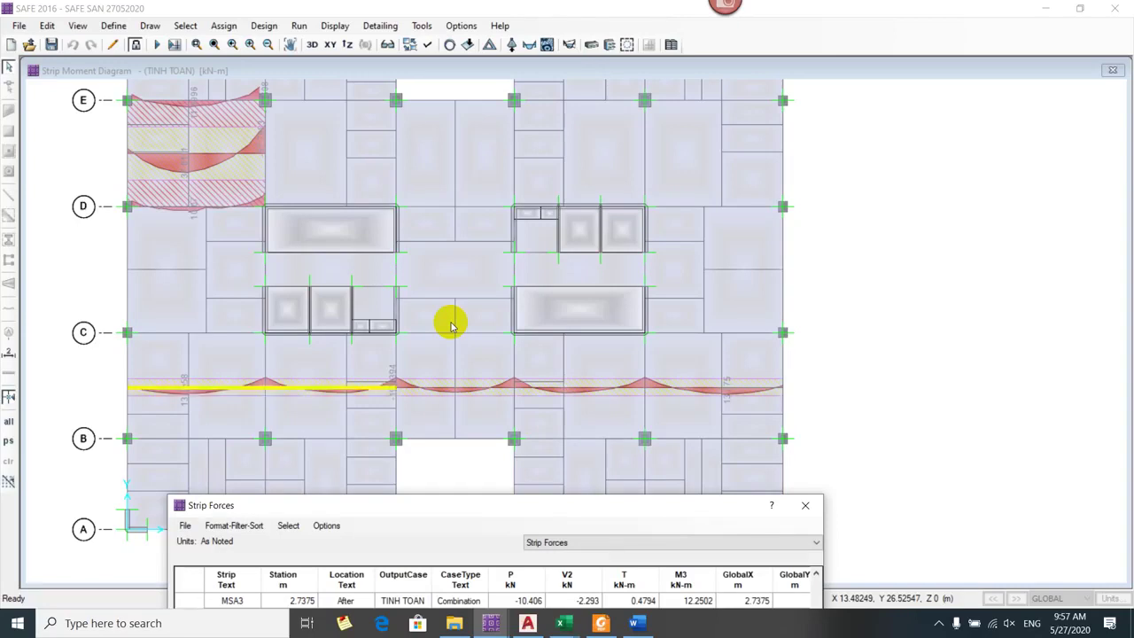
drag(354, 506, 652, 33)
click(505, 151)
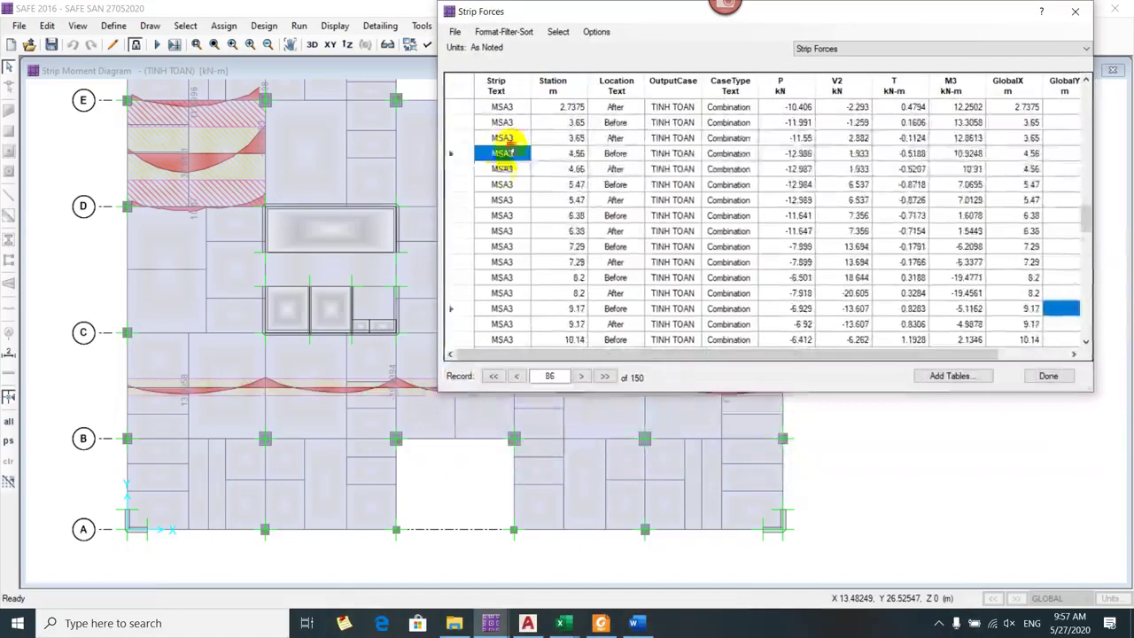
scroll(500, 146, up, 3)
click(504, 231)
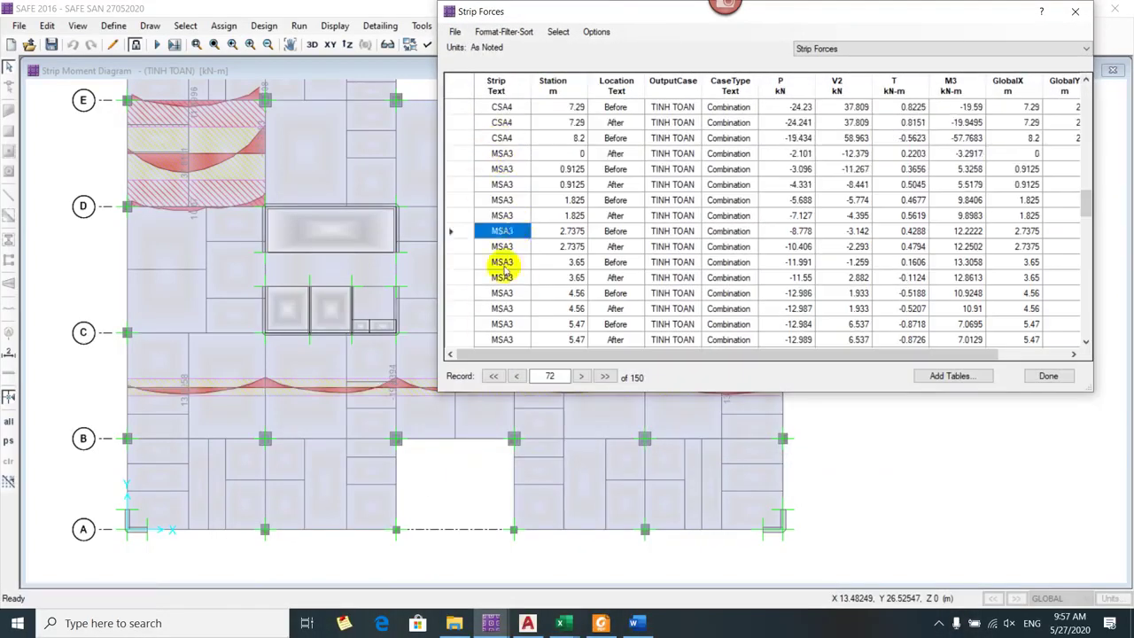
click(503, 294)
scroll(502, 295, down, 3)
click(503, 294)
scroll(503, 297, down, 2)
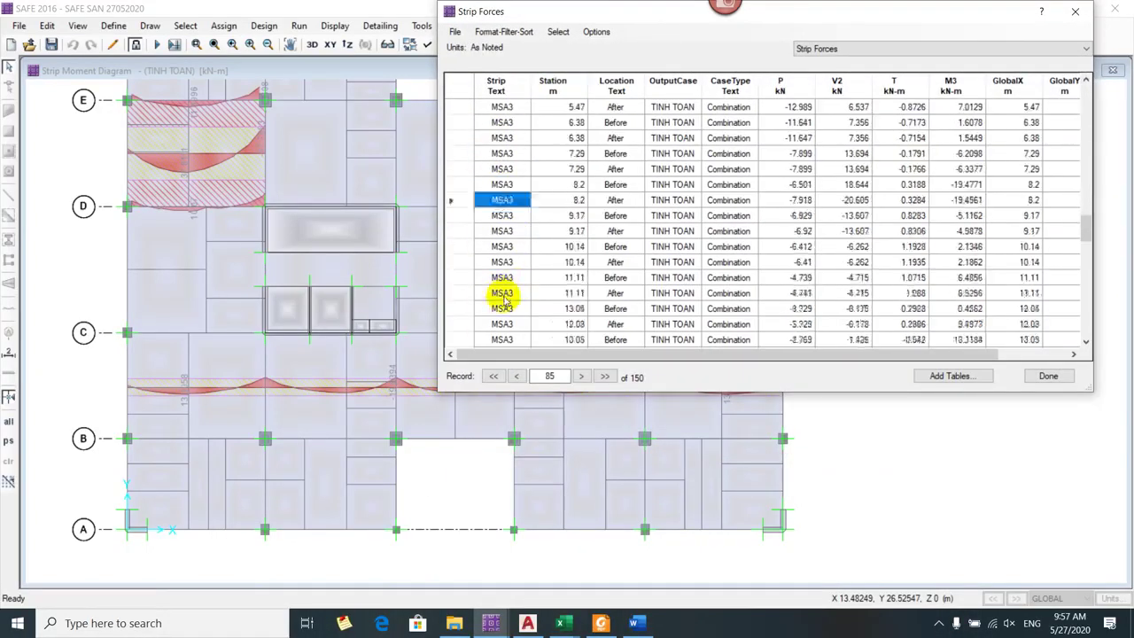
scroll(502, 298, down, 1)
- Move the Strip Forces table aside and select the MSA4 row at station 1.75 to locate its strip
drag(546, 11, 725, 11)
scroll(656, 299, down, 3)
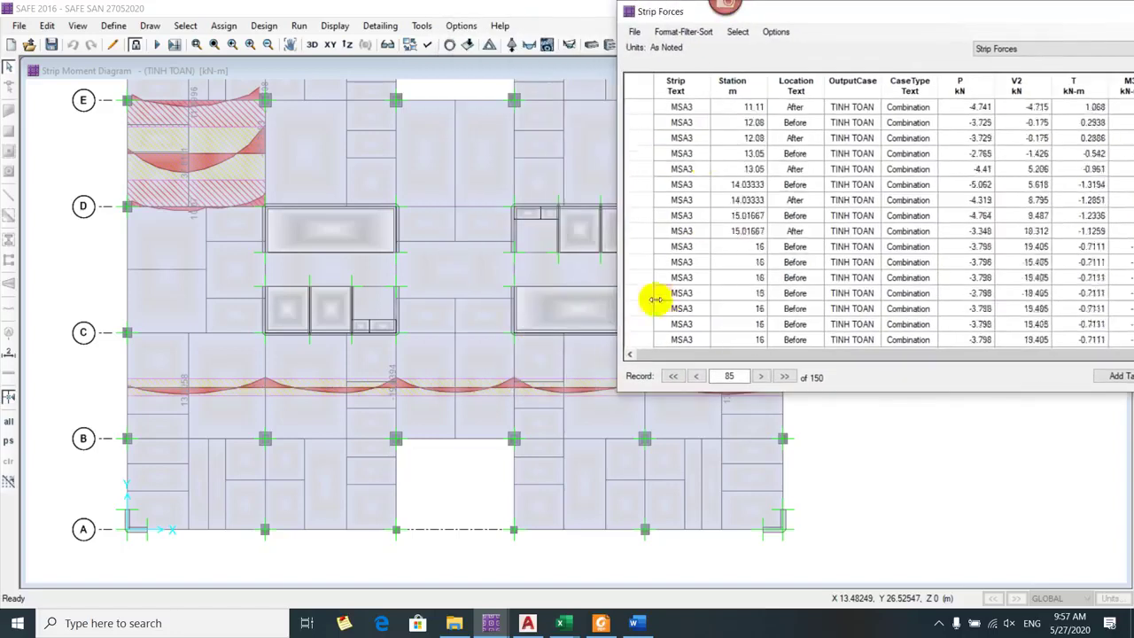
click(680, 308)
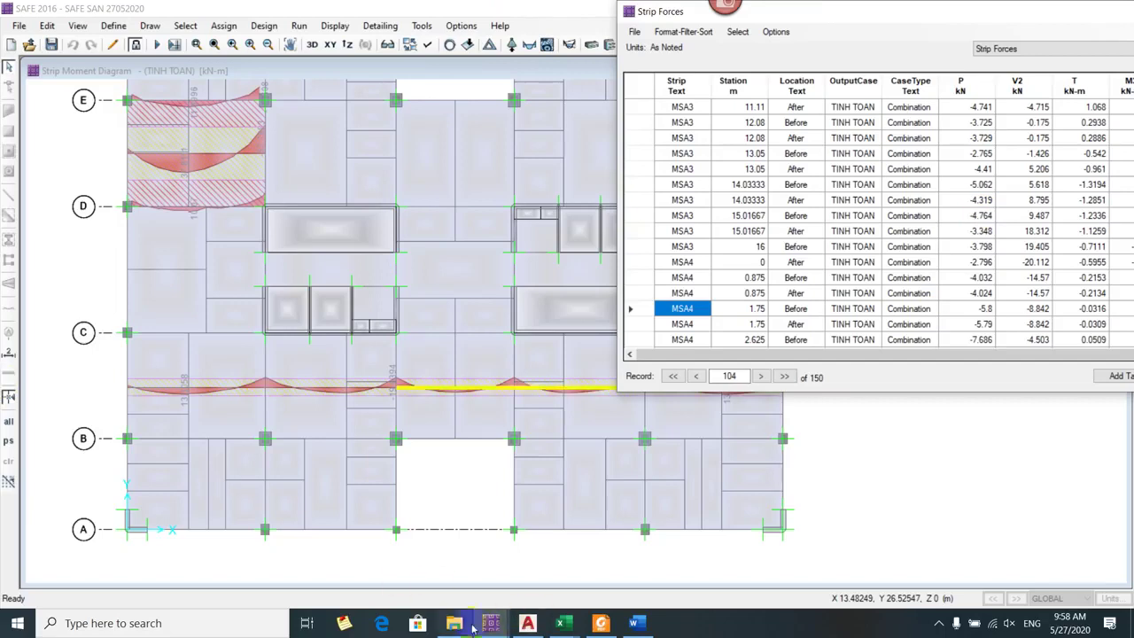
- Switch to the SAFE SAN 25052020 model and unlock it, accepting deletion of its analysis and design results
mouse_move(490, 623)
click(576, 558)
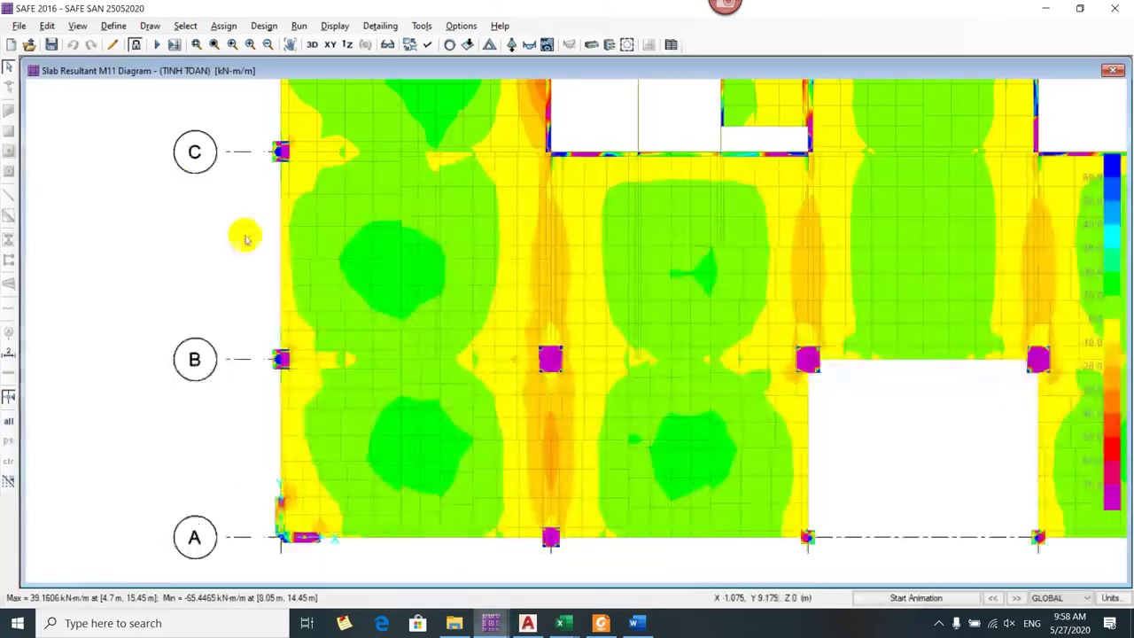
click(490, 622)
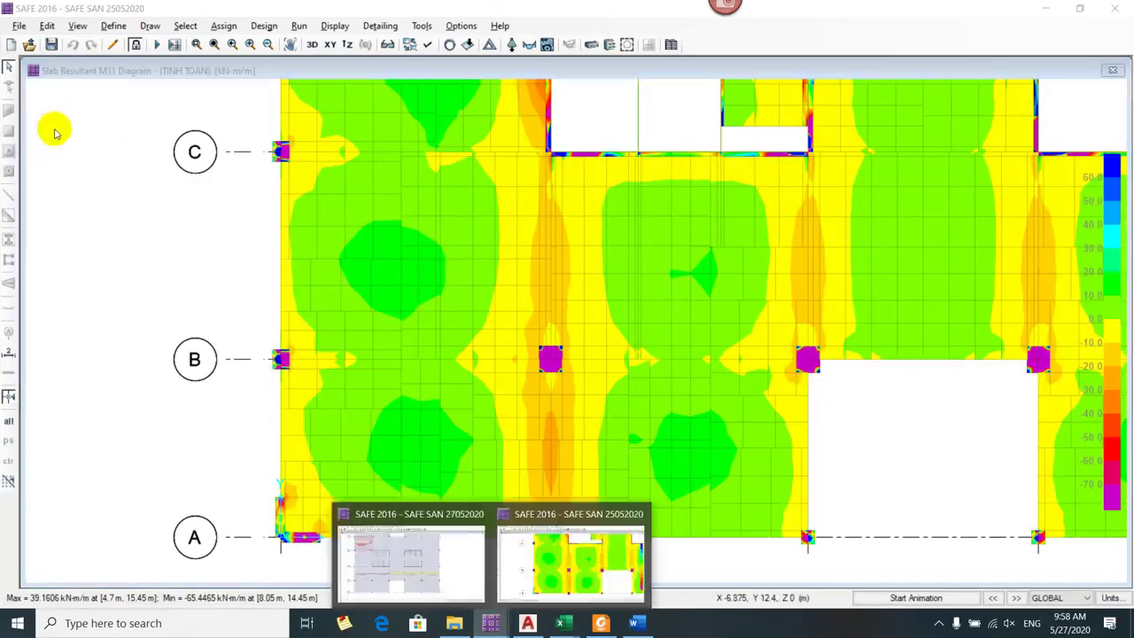
click(135, 45)
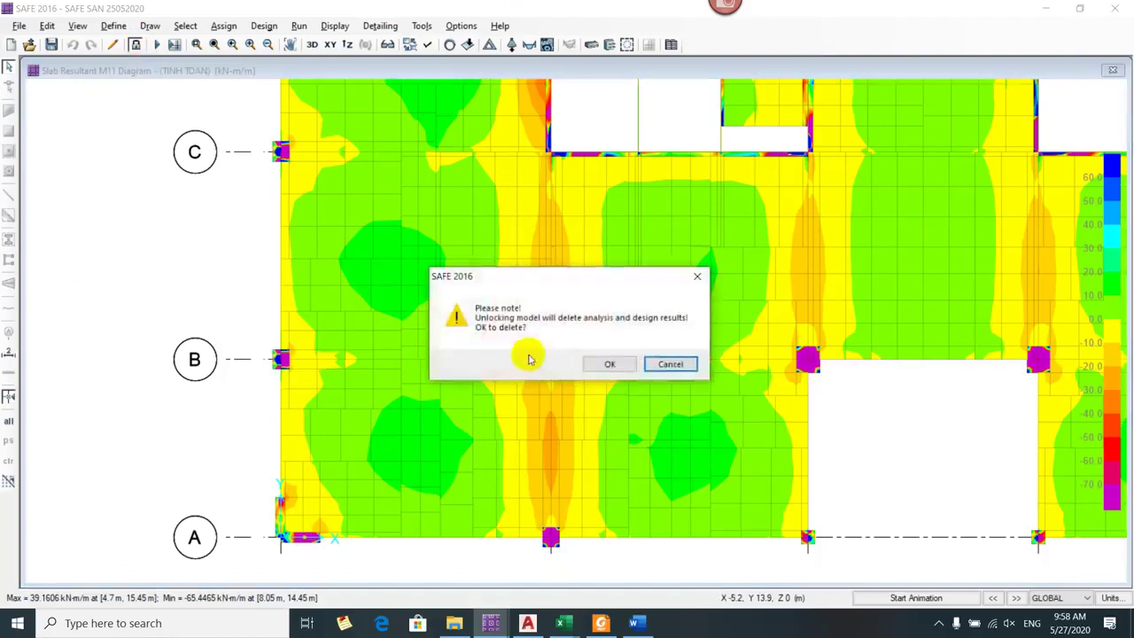
click(609, 364)
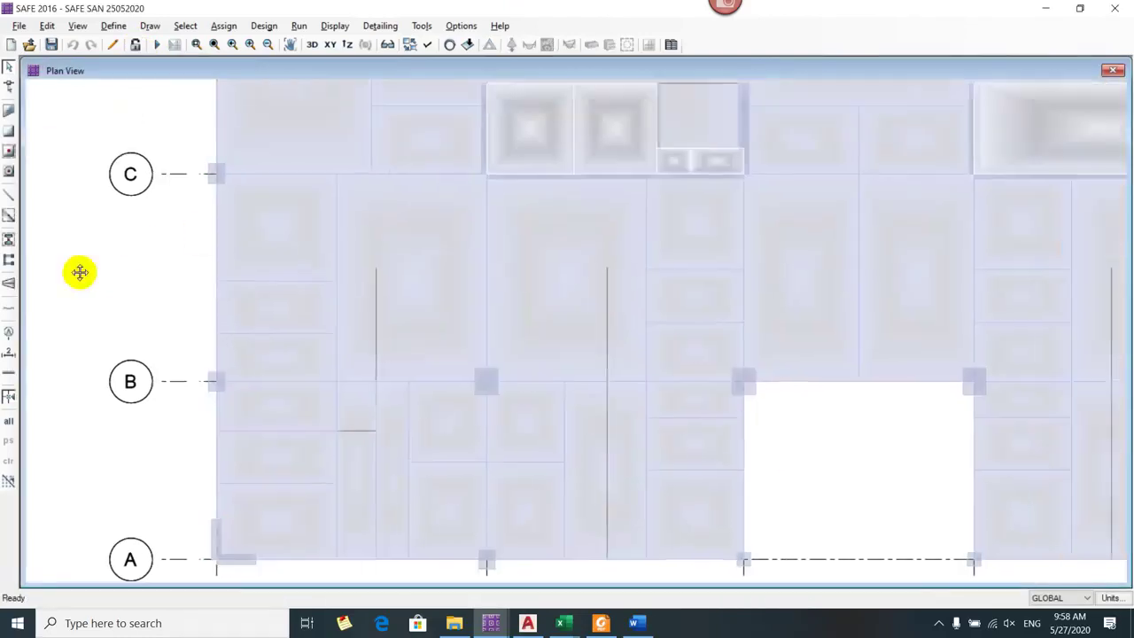
- Draw a two-span column strip on layer A midway between grids B and C, from the slab edge to the third column line
click(11, 285)
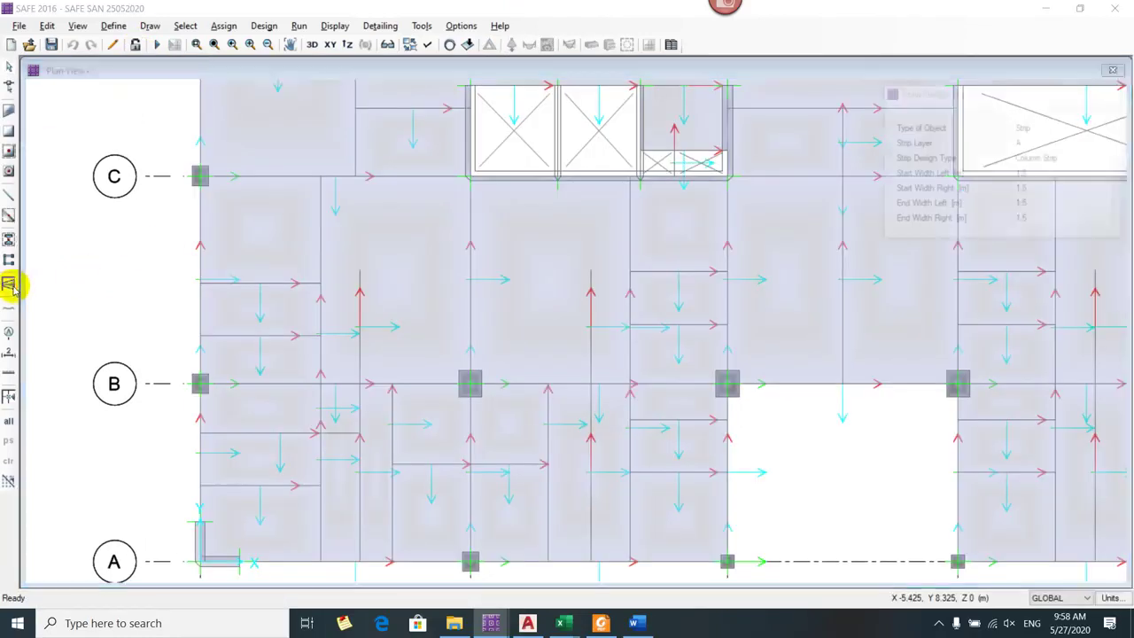
click(198, 284)
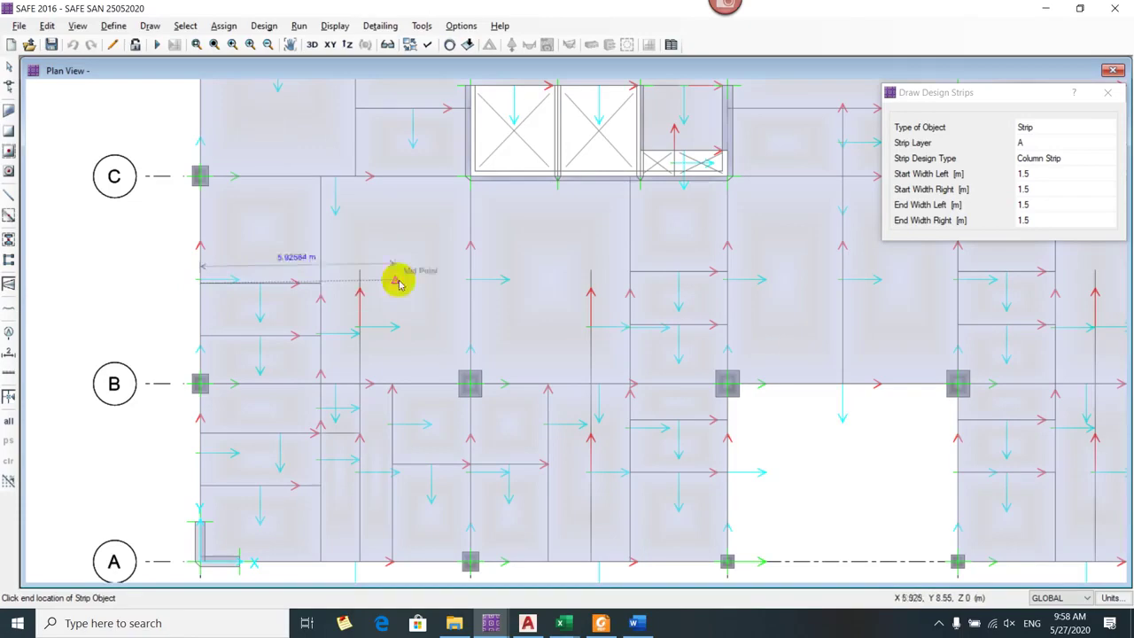
click(468, 284)
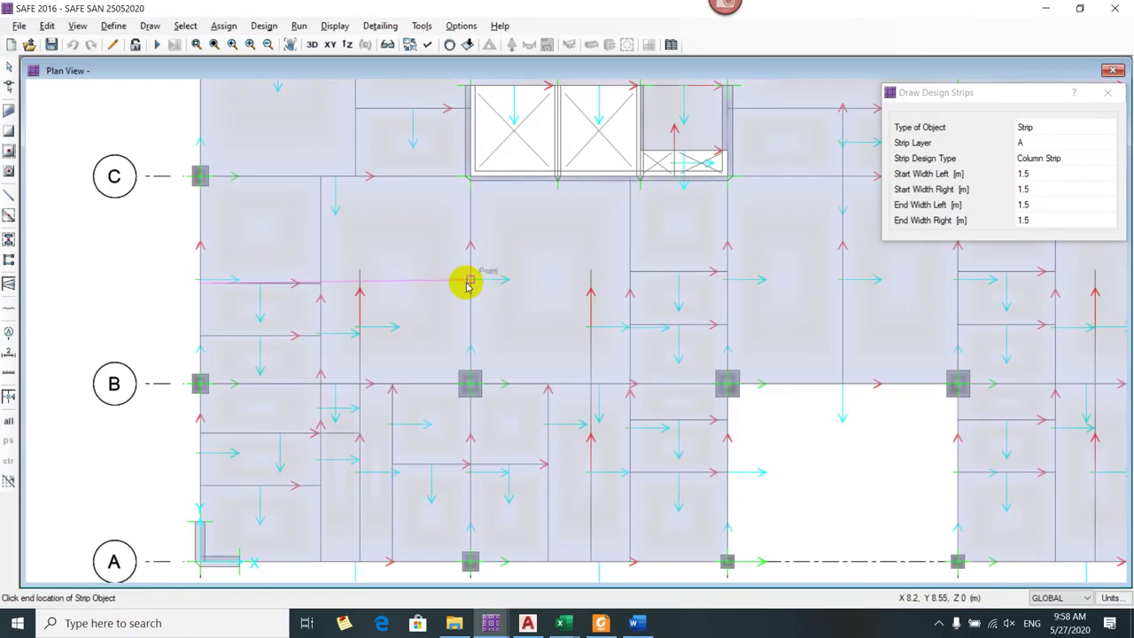
click(726, 282)
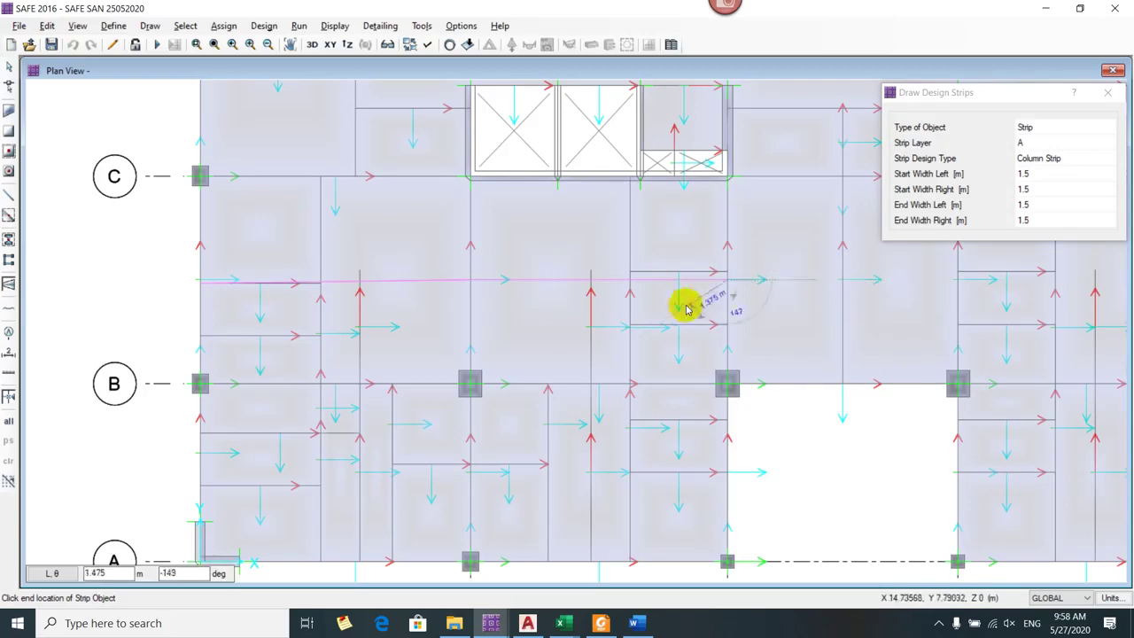
key(Return)
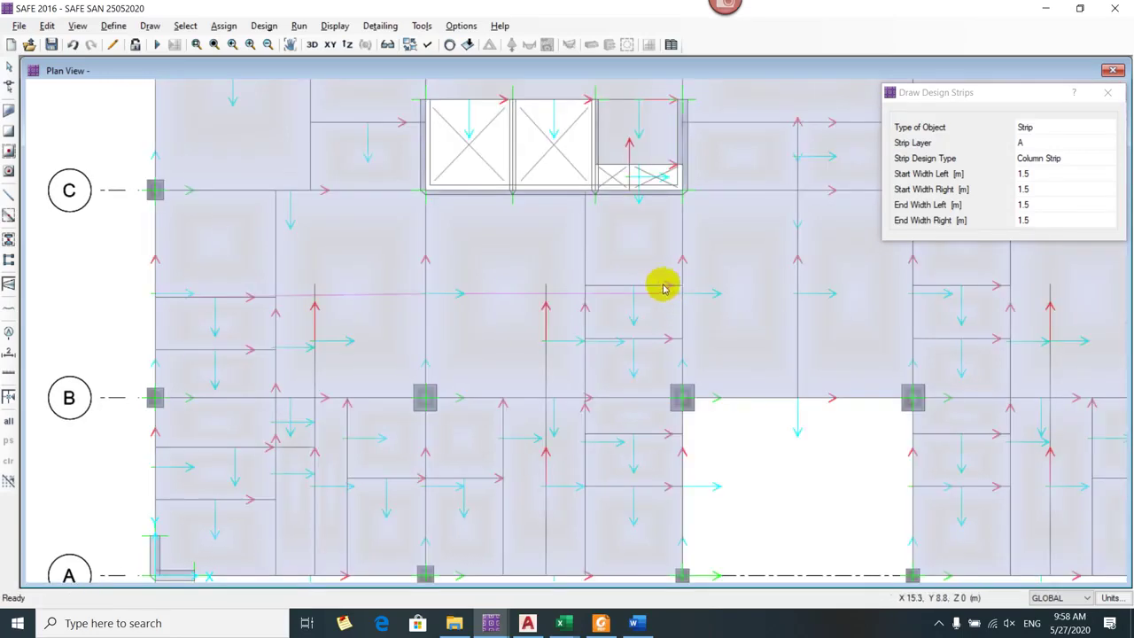
click(680, 294)
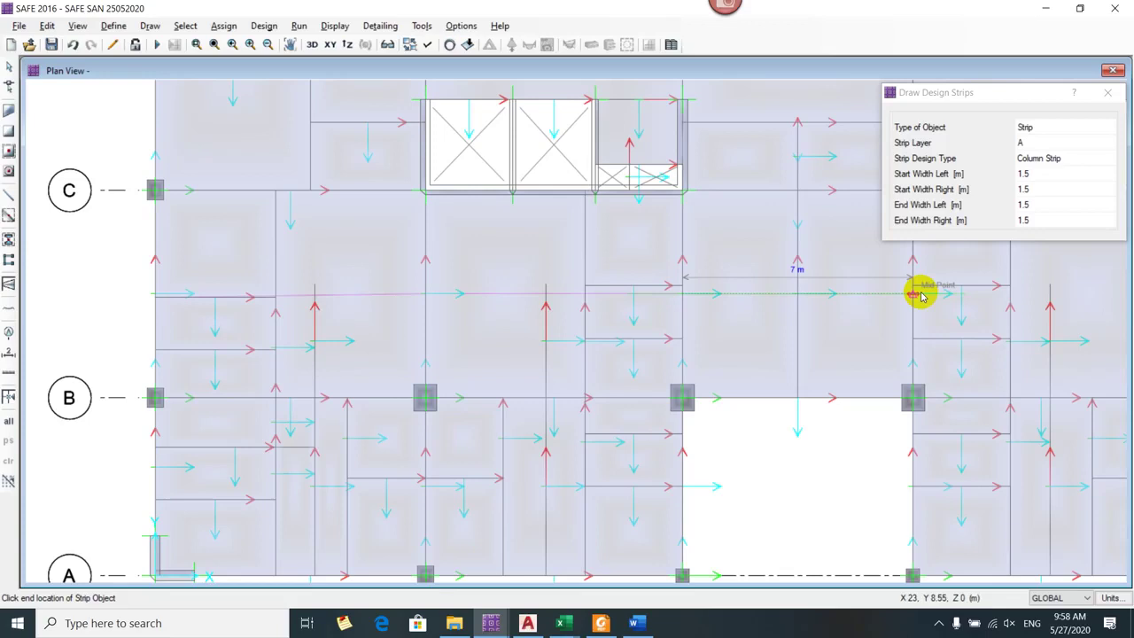
scroll(759, 223, down, 2)
key(Escape)
- Draw a single-segment column strip about 39 m long below grid A, spanning the full width of the building
drag(683, 385, 503, 272)
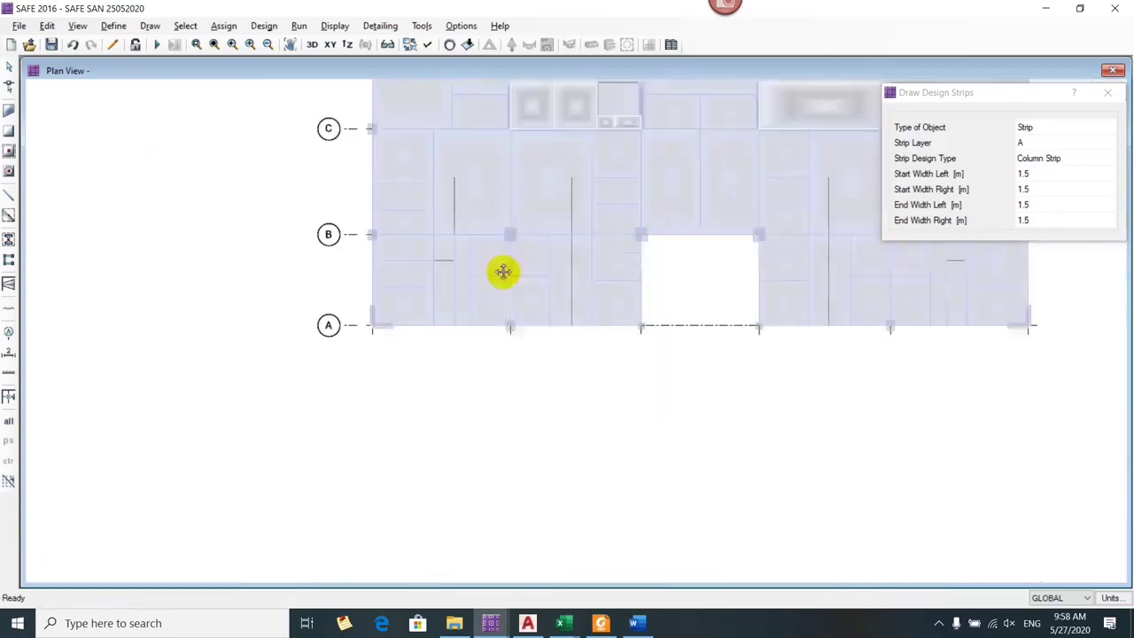
click(300, 349)
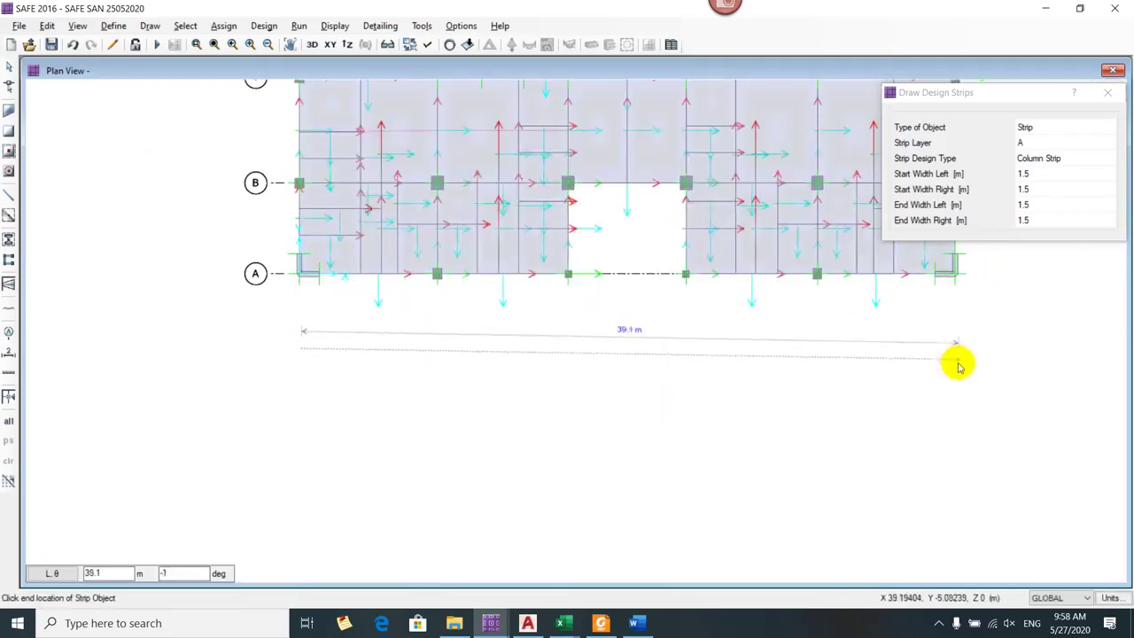
double_click(953, 351)
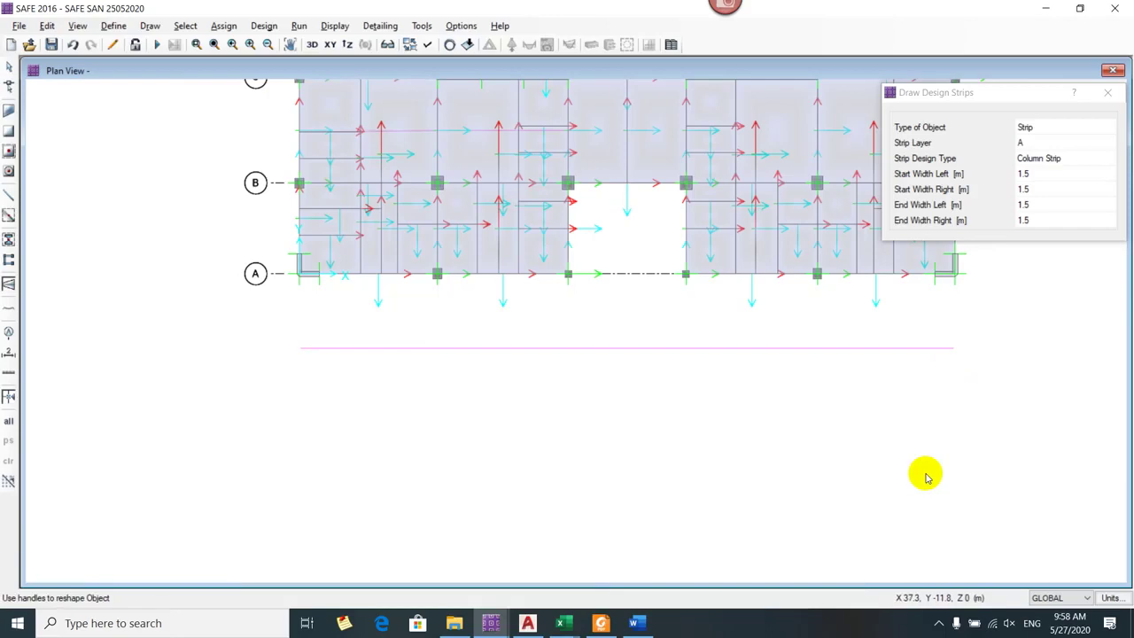
- Draw a continuous five-segment column strip below the straight one, with vertices near each column line
click(315, 406)
click(434, 399)
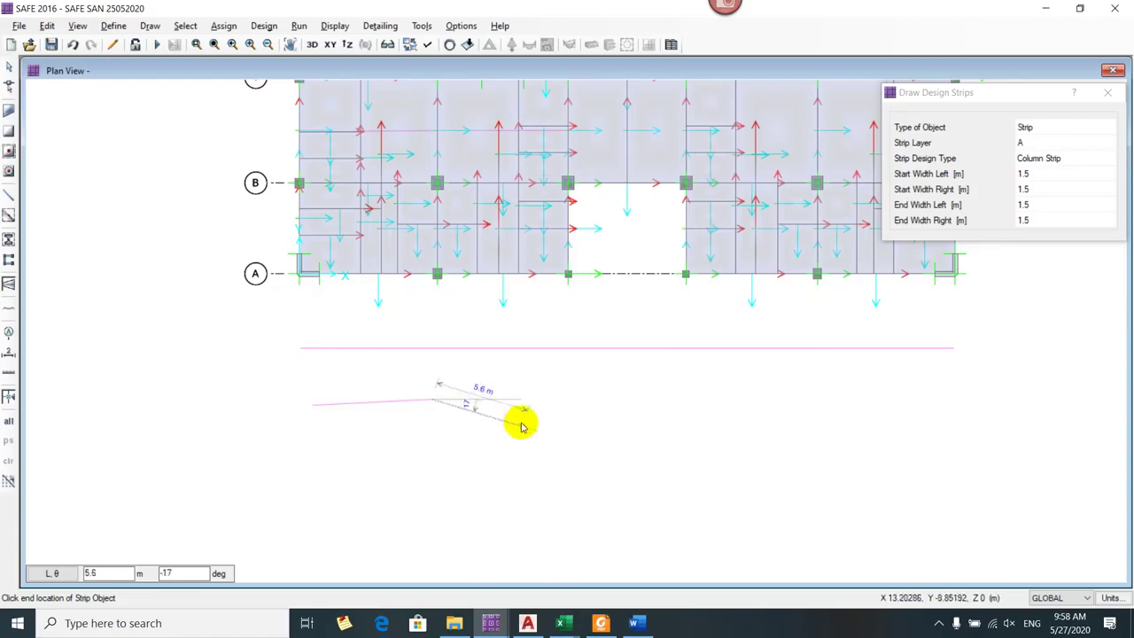
click(557, 411)
click(691, 399)
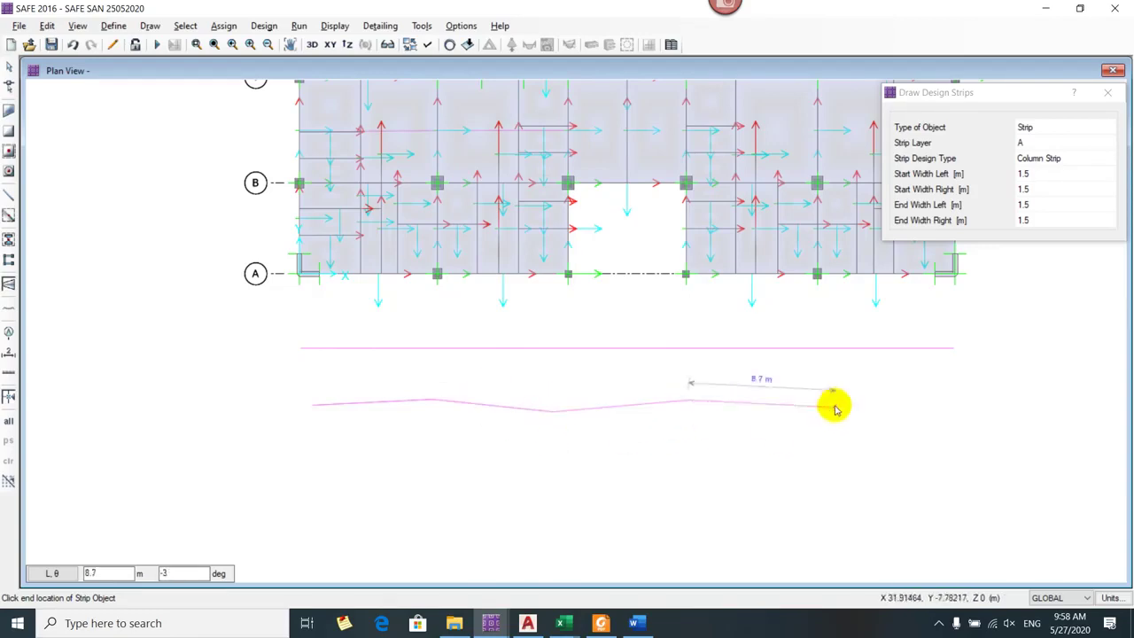
click(833, 405)
double_click(956, 394)
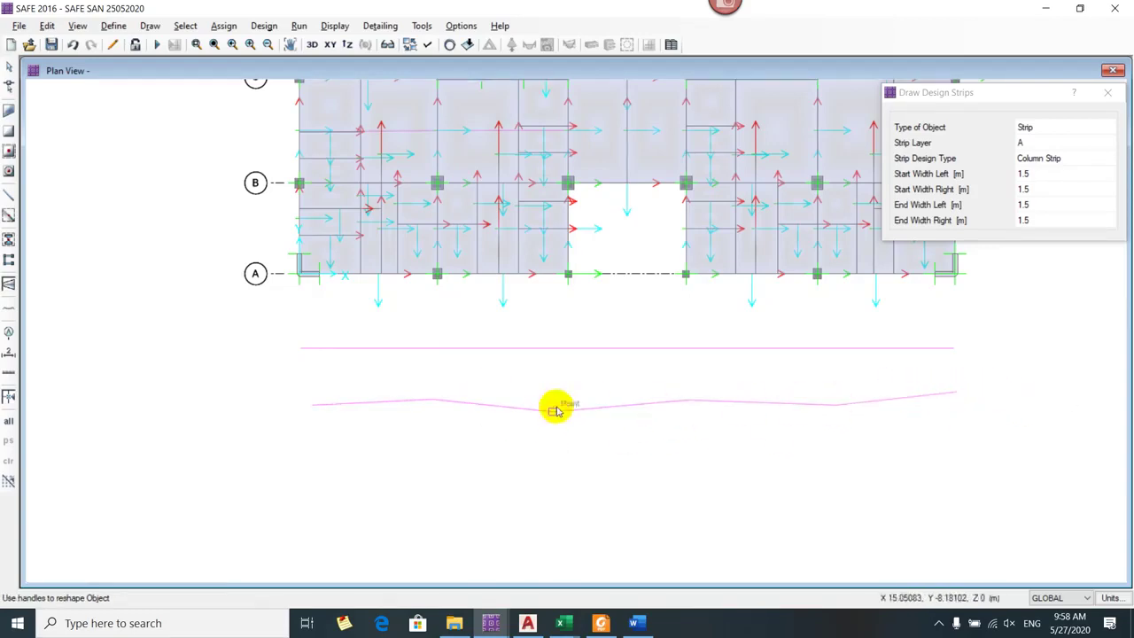
- Draw a separate two-segment column strip below the five-segment one, ending near the third column line
click(305, 452)
click(424, 451)
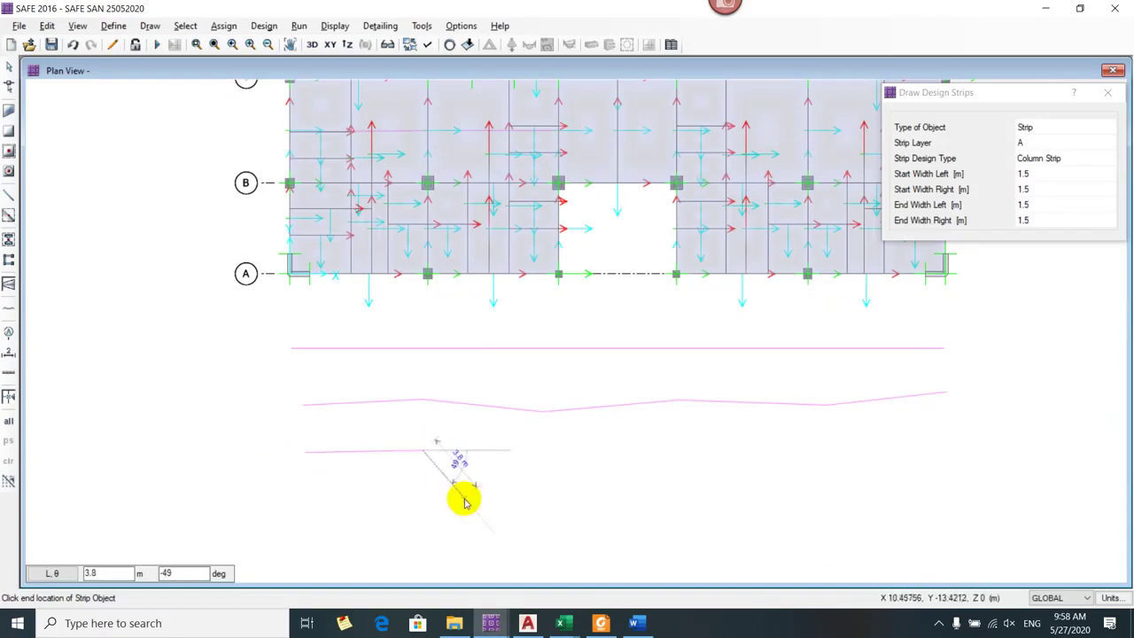
click(556, 455)
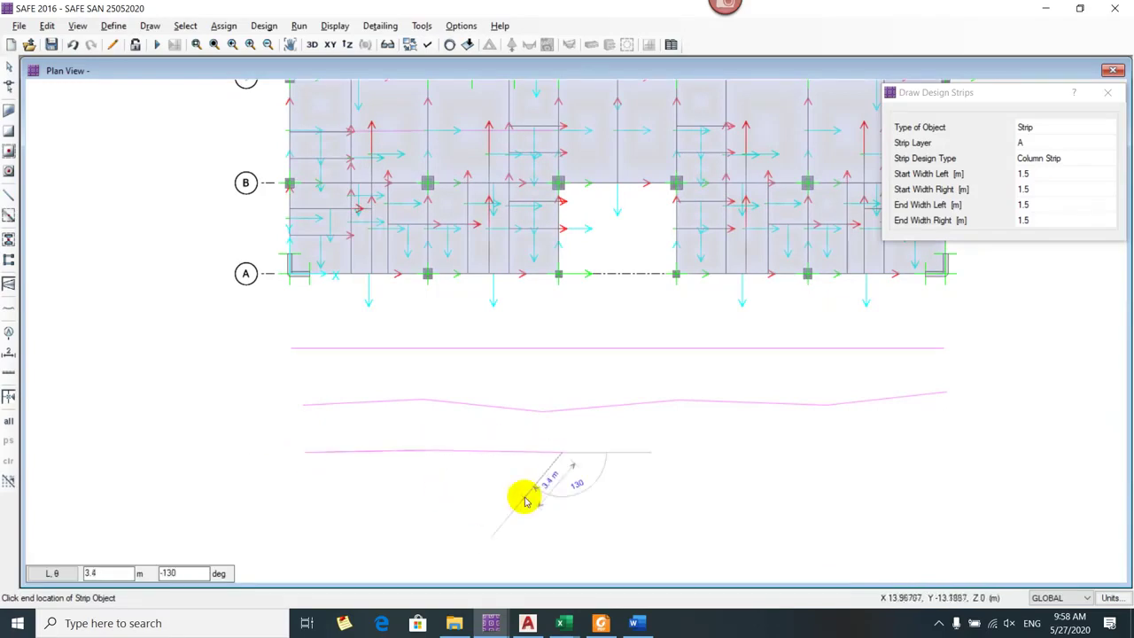
key(Return)
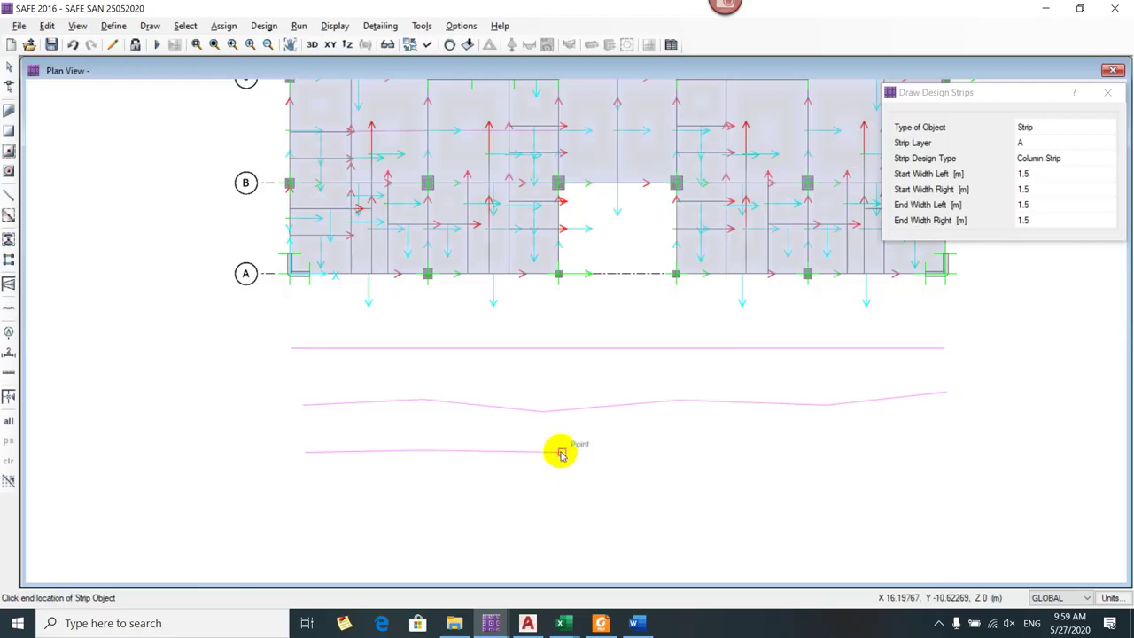
- Draw another column strip of three segments from the end of the two-segment strip to the far building edge
click(560, 455)
click(677, 448)
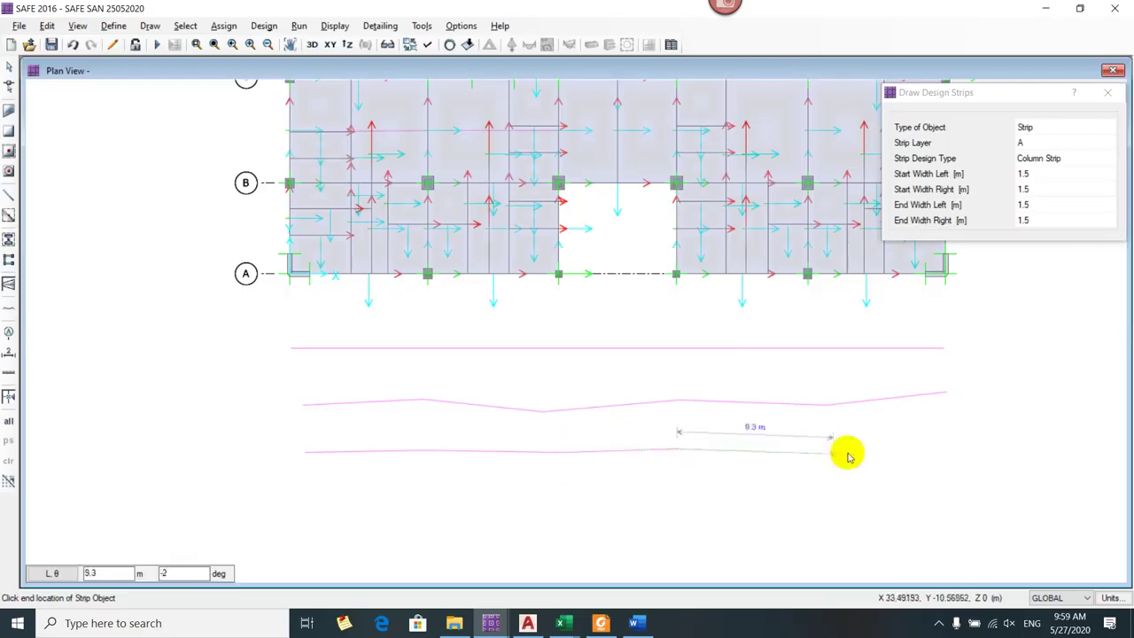
click(796, 423)
double_click(943, 425)
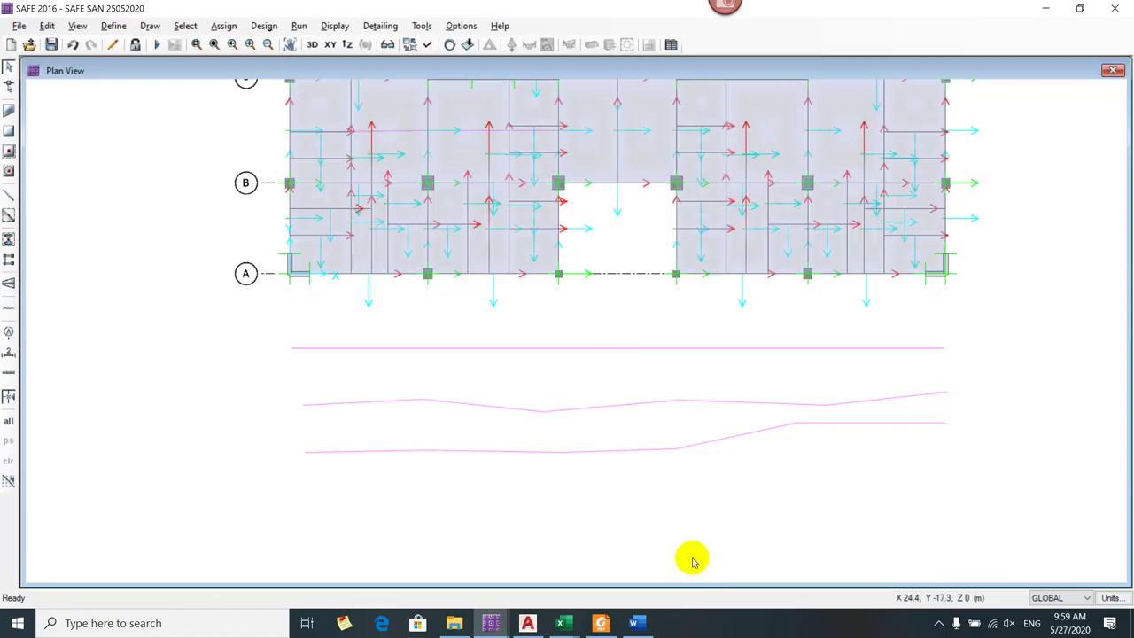
- Return to the SAFE SAN 27052020 model, reposition the Strip Forces table, and examine the MSA4 station rows and M3 moments
click(497, 619)
click(413, 567)
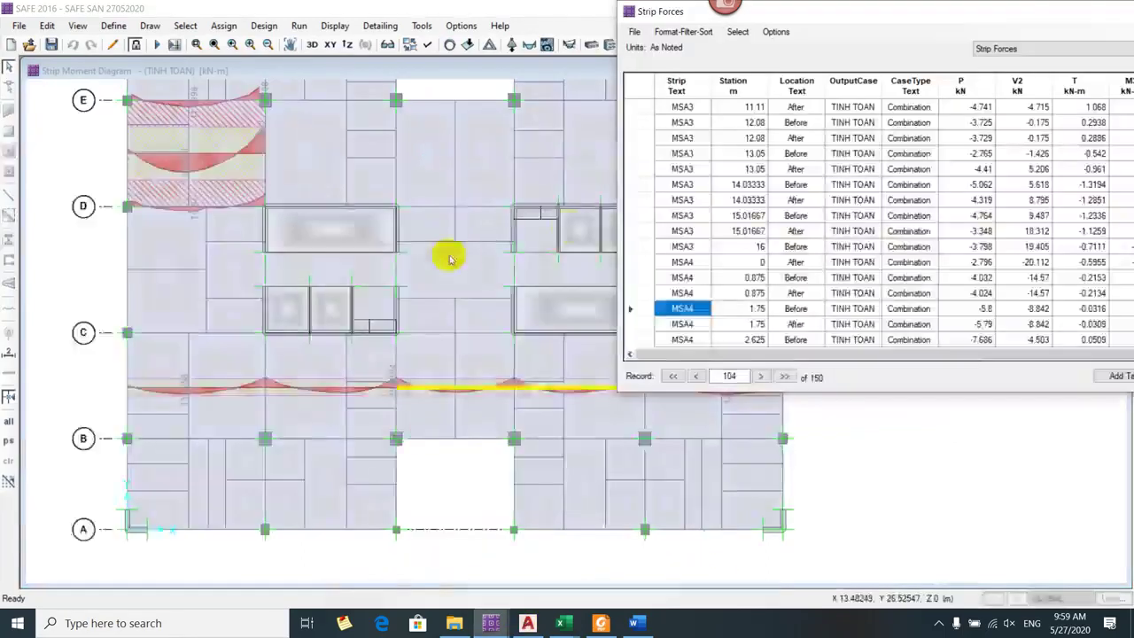
drag(666, 11, 479, 11)
scroll(714, 266, down, 4)
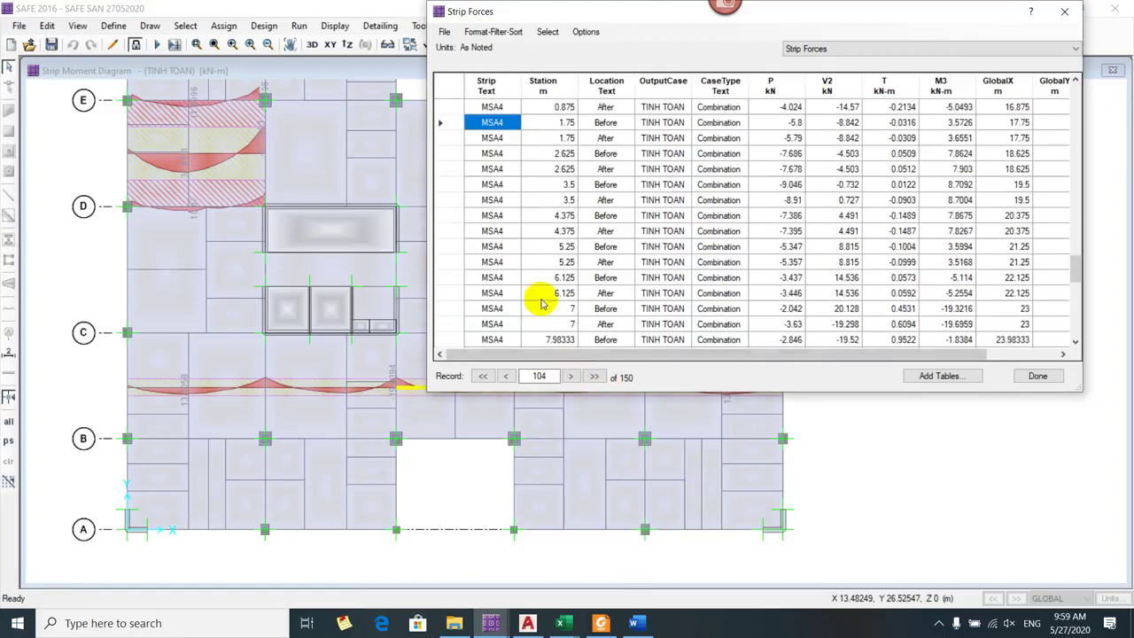
scroll(557, 255, down, 1)
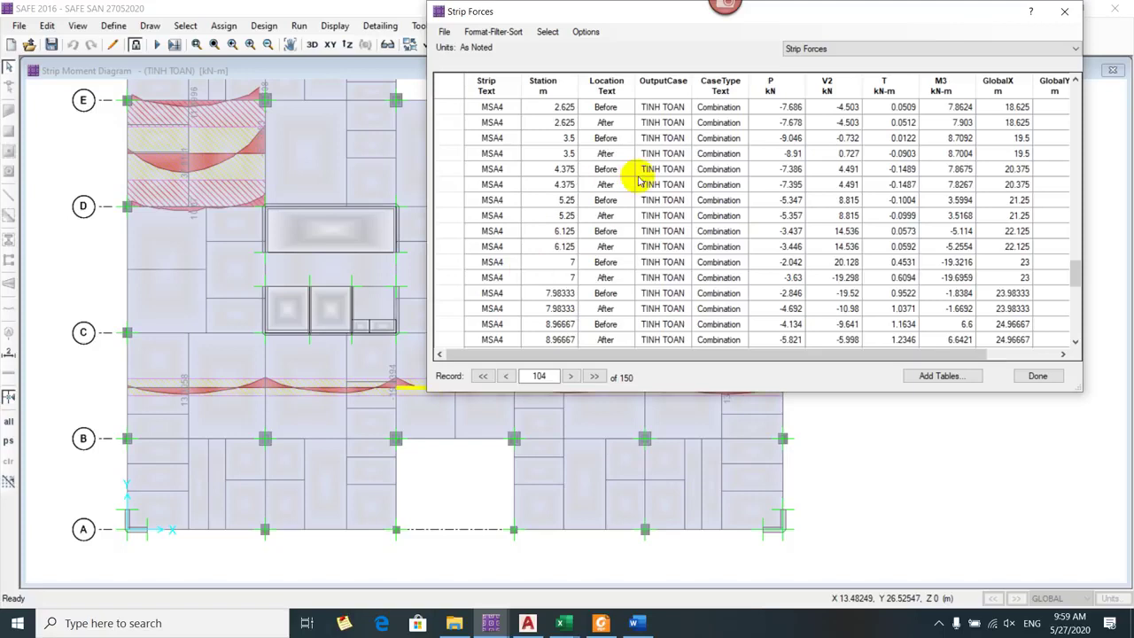
scroll(640, 172, up, 4)
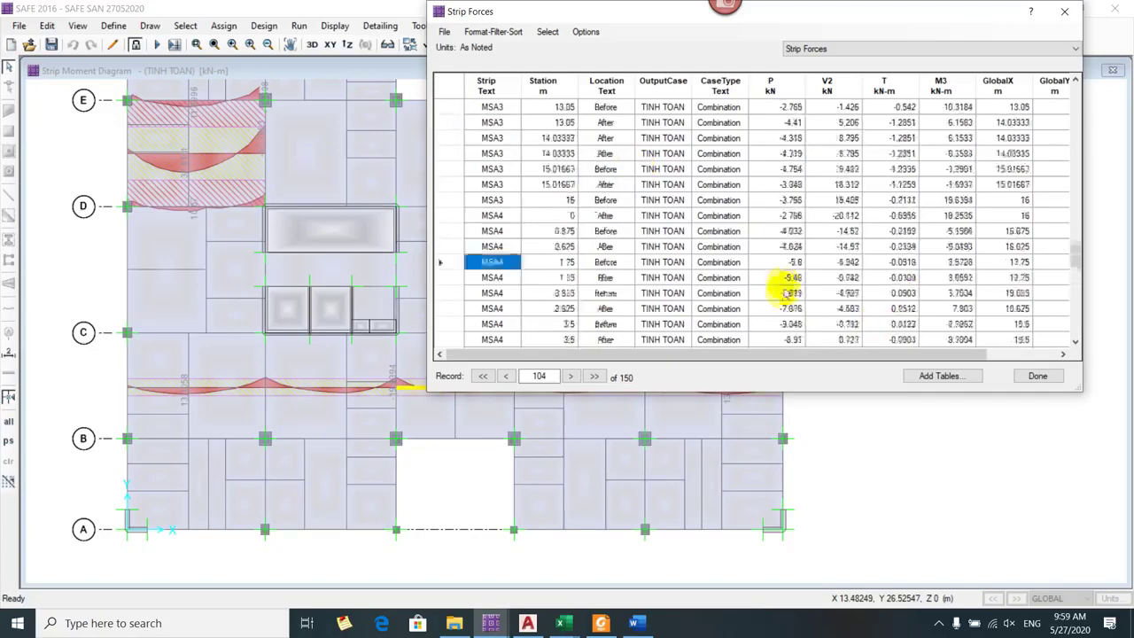
- Close the Strip Forces table and inspect the moment diagram of the strip between grids B and C at its outer end
scroll(791, 284, up, 7)
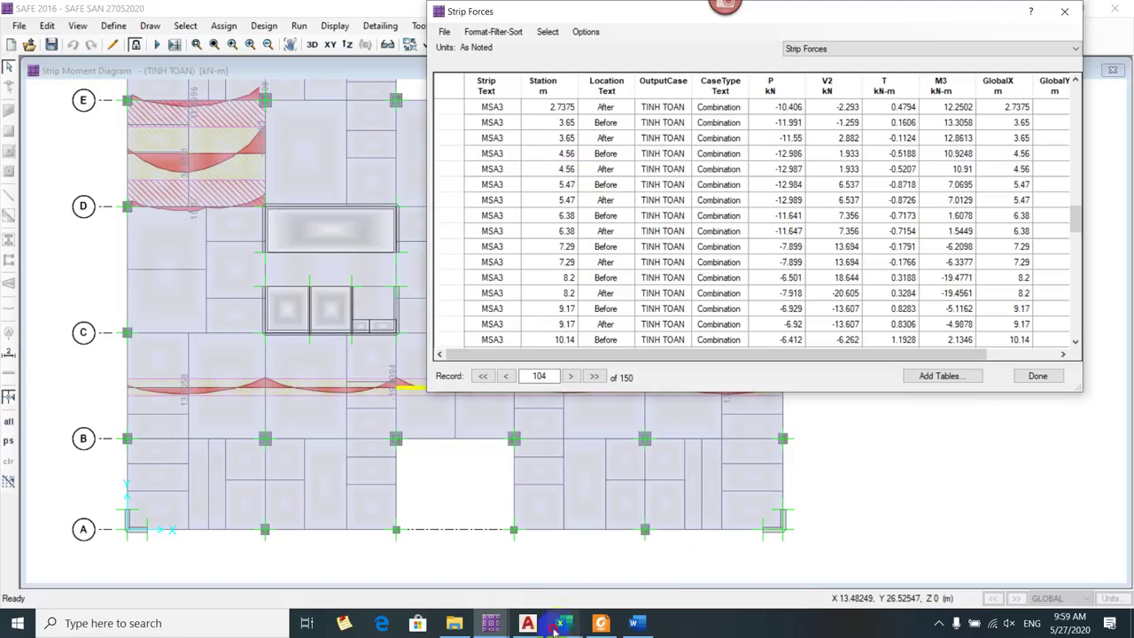
click(1032, 376)
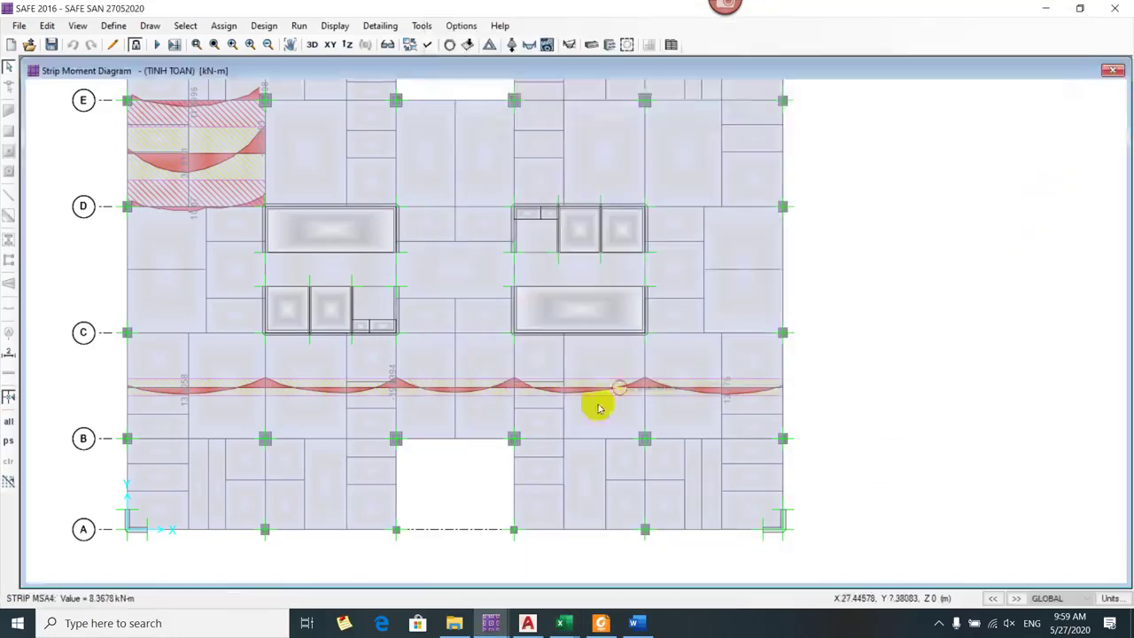
scroll(182, 437, up, 1)
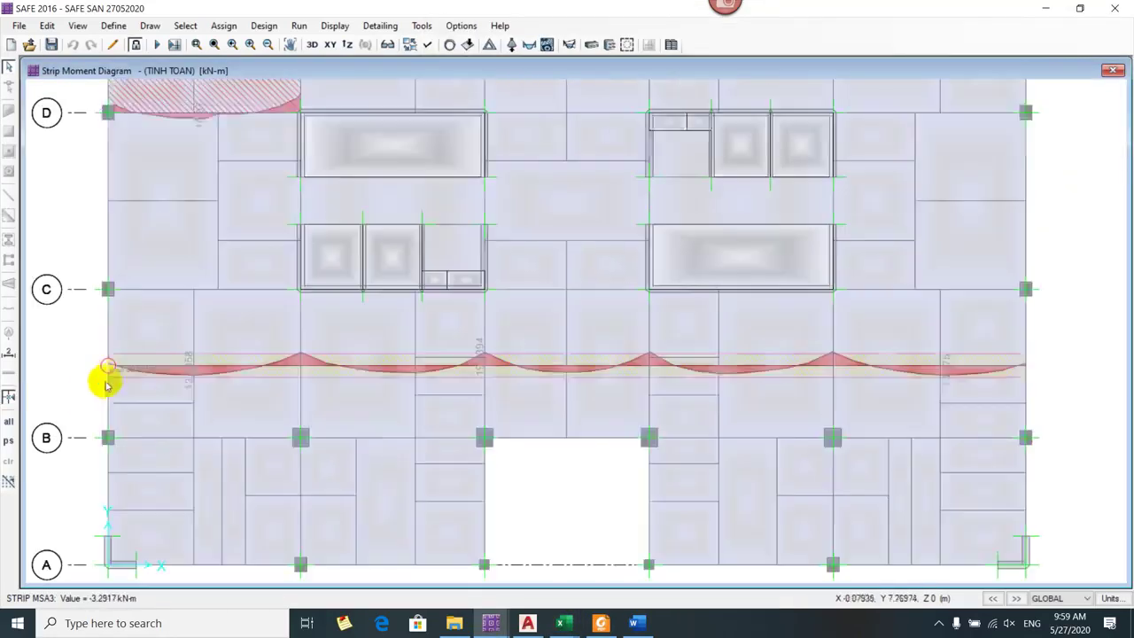
drag(105, 383, 186, 400)
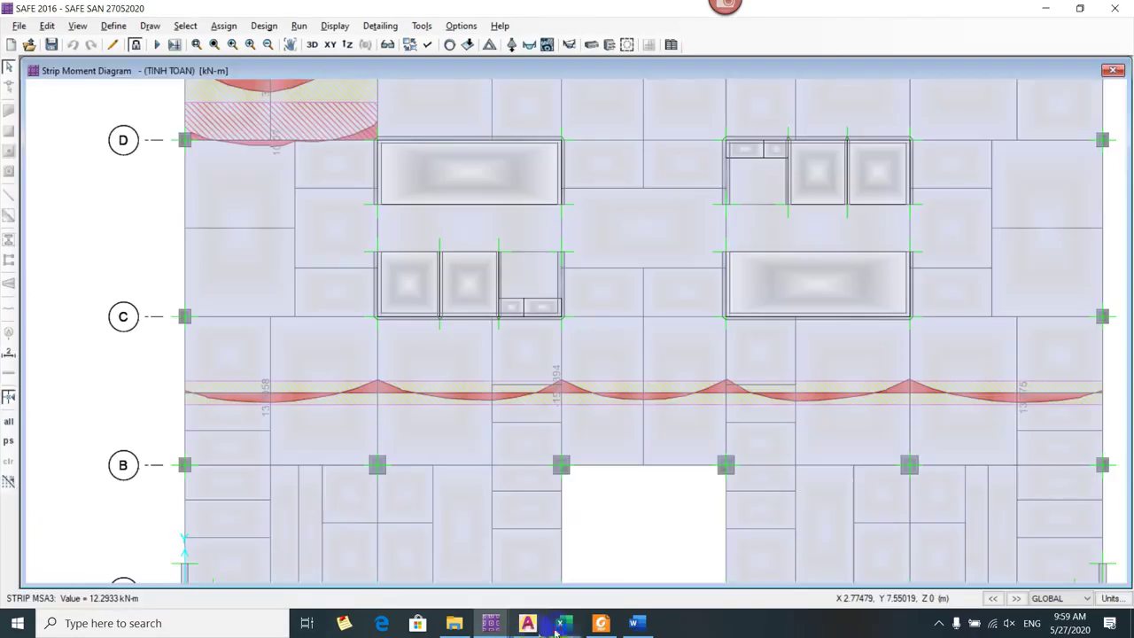
- In the Tinh thep ban san (Safe) workbook, set Mmax for S3X (1m) to -3.2 at Gối TRÁI and 13.3 at Nhịp
mouse_move(560, 623)
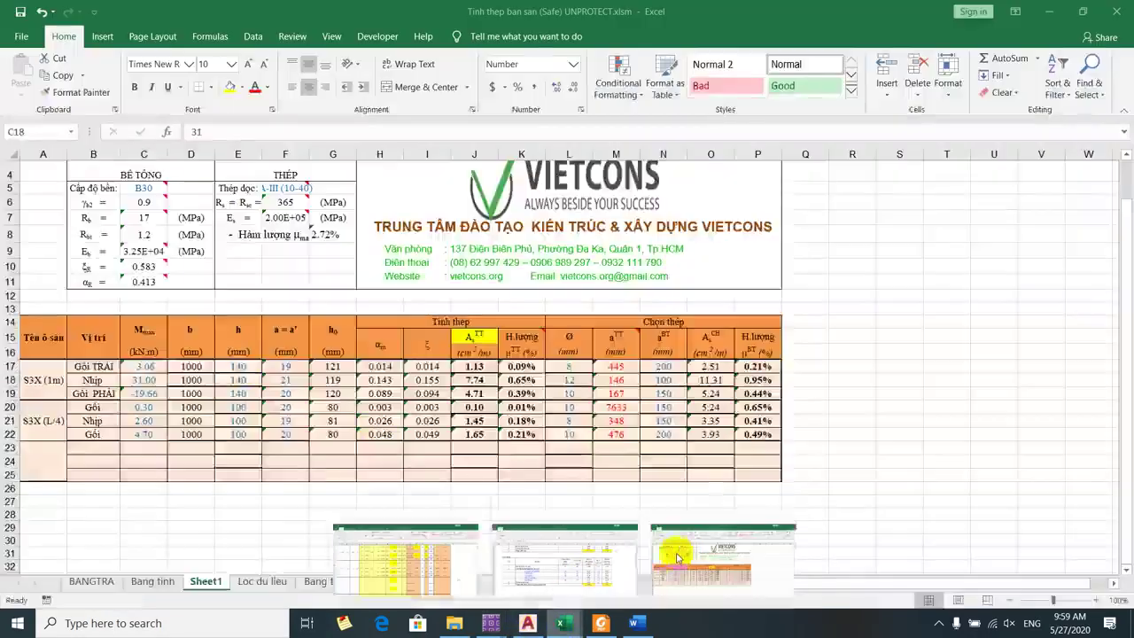
click(678, 556)
click(144, 366)
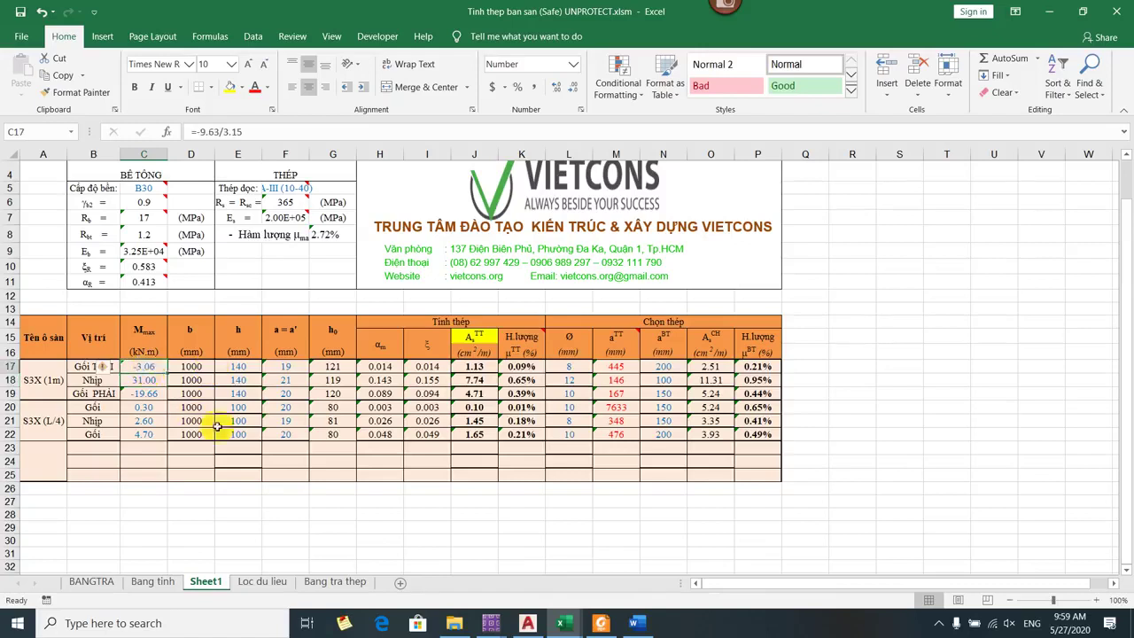
key(alt+Tab)
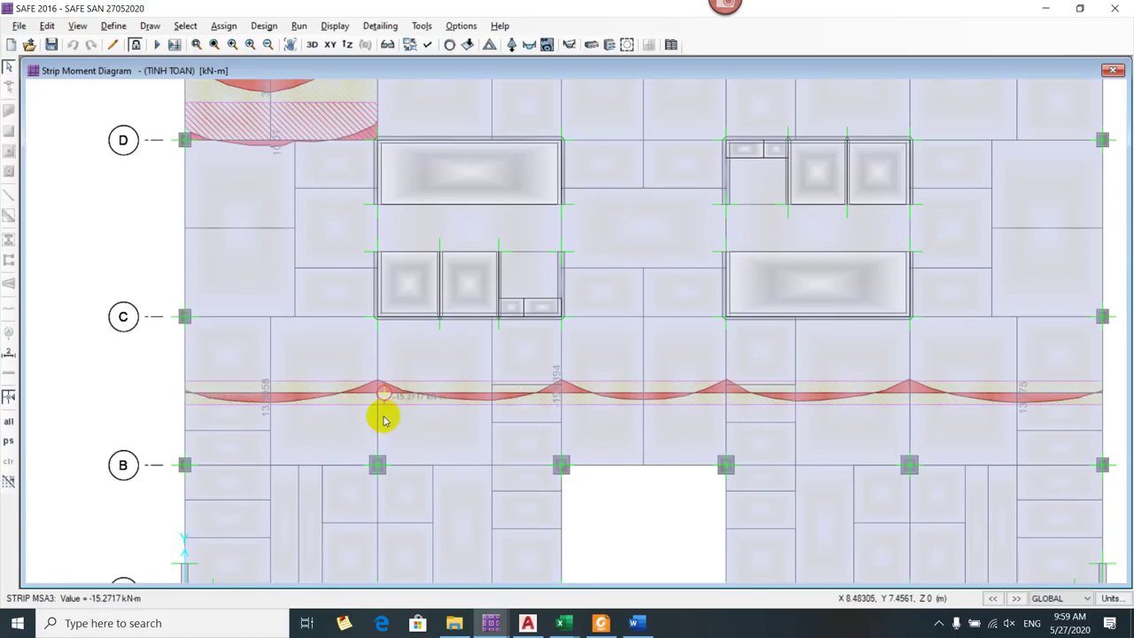
key(alt+Tab)
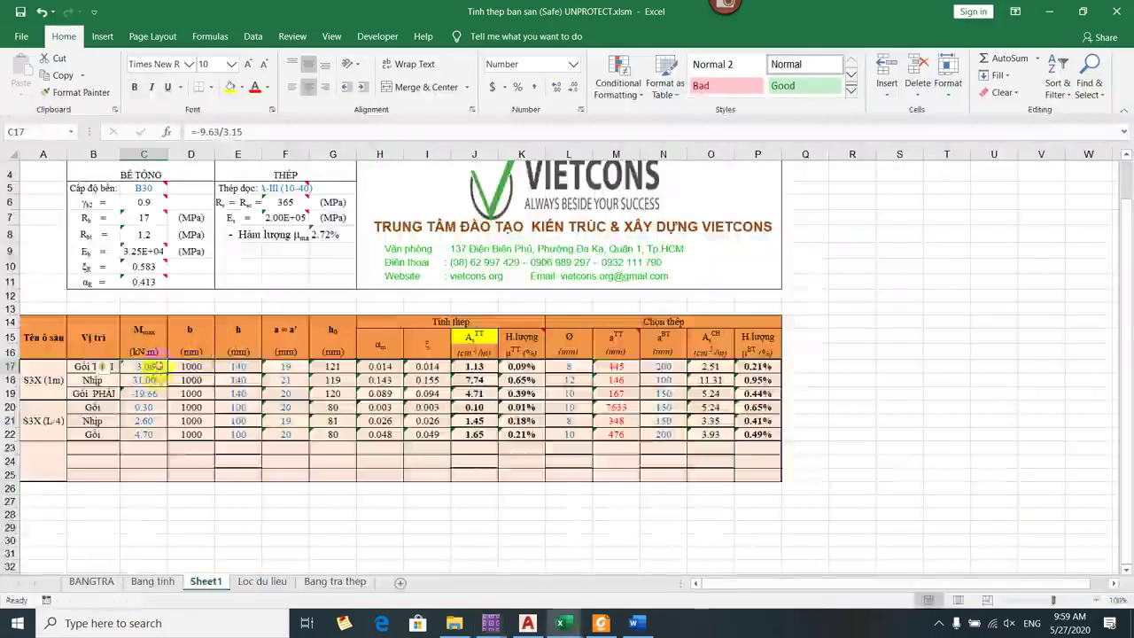
click(158, 365)
text(-3.2)
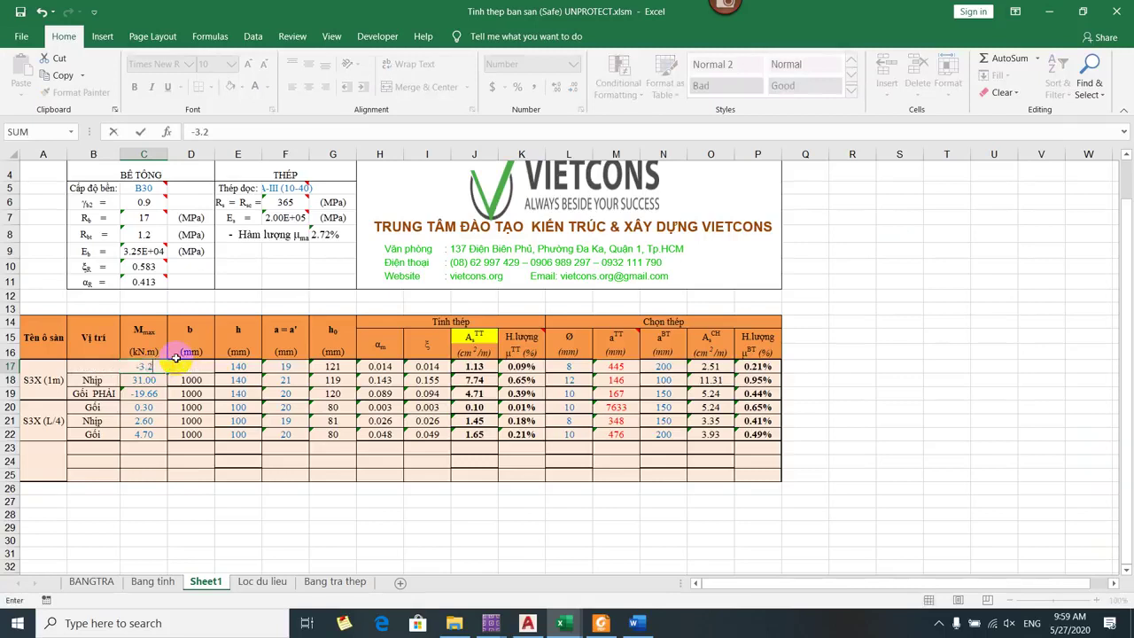
key(Return)
text(13)
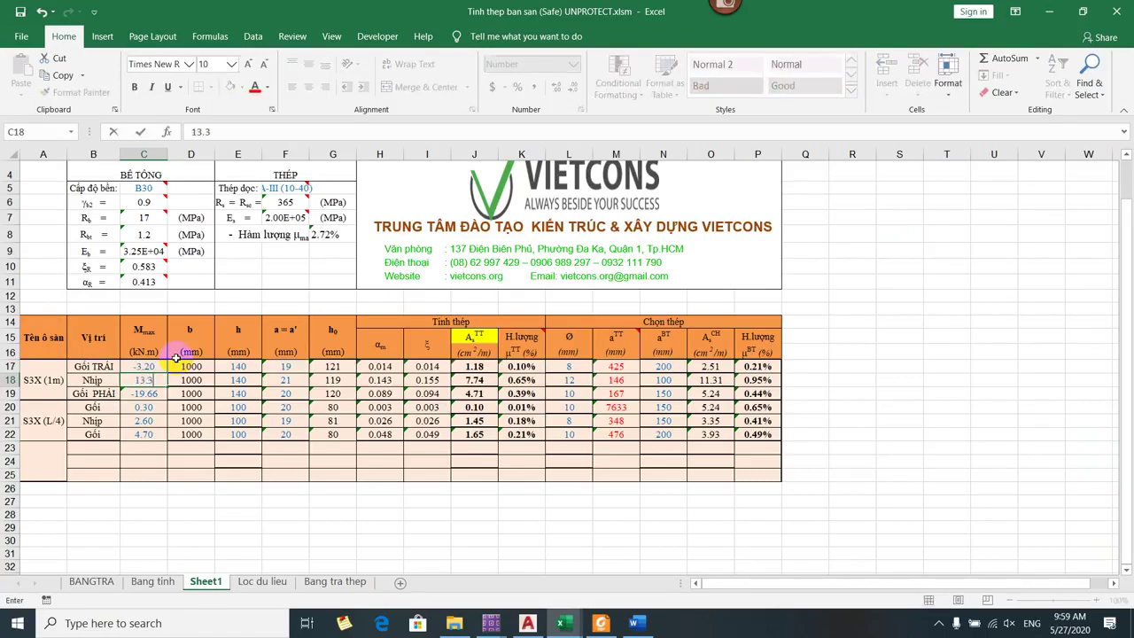
text(.3)
key(Return)
- Recheck the strip moments in SAFE and set the S3X (1m) Gối PHẢI moment to -19 in the reinforcement workbook
key(alt+Tab)
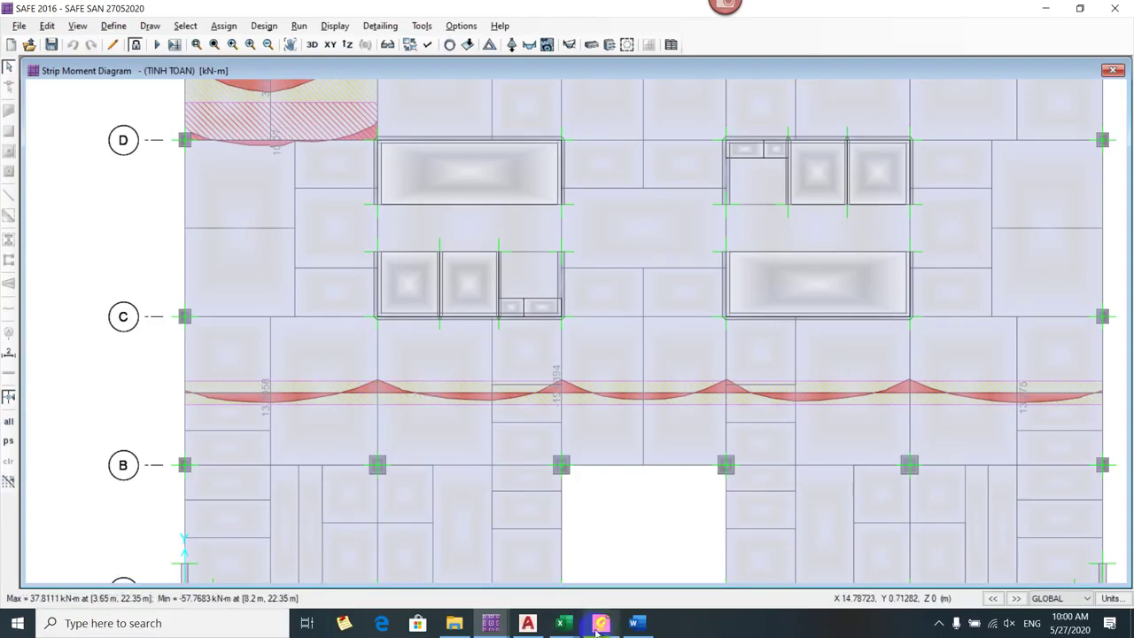
click(560, 623)
click(723, 560)
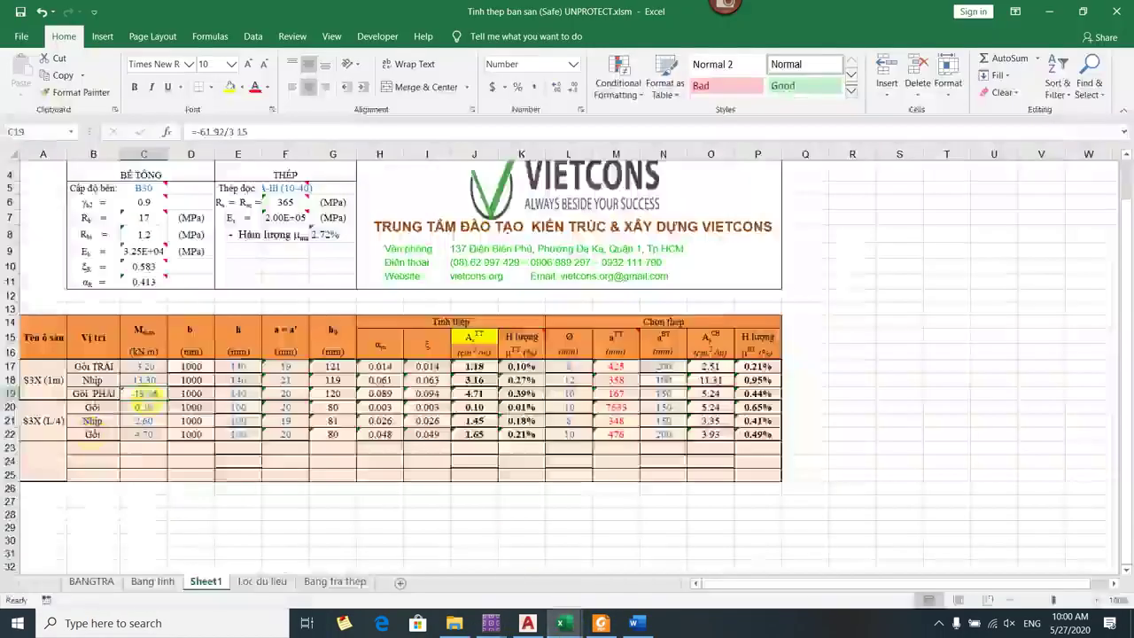
text(-1)
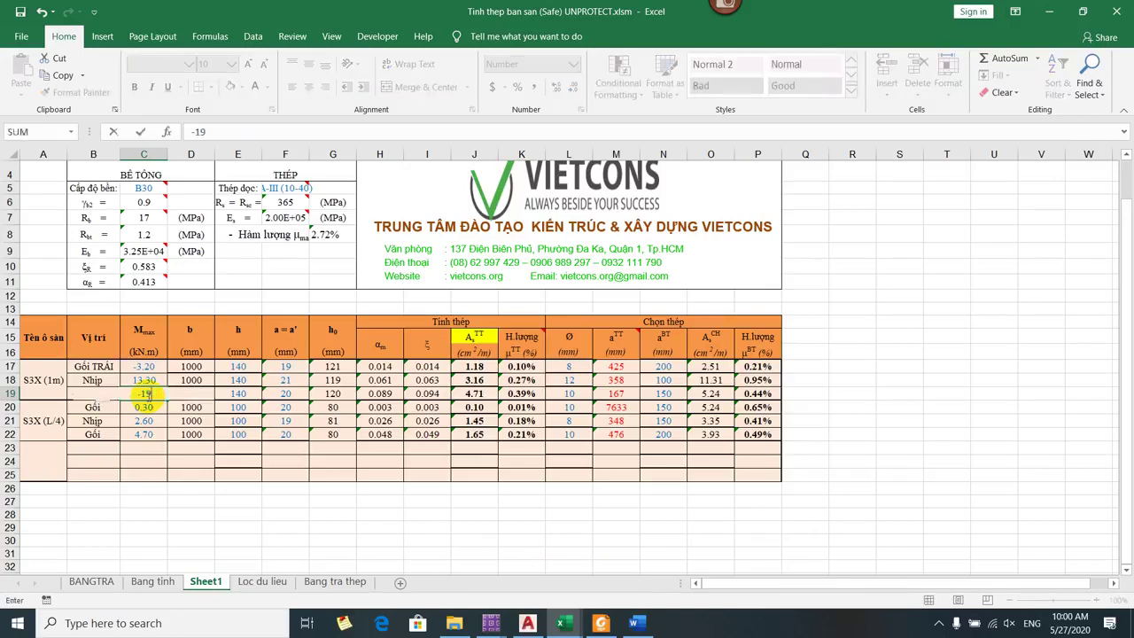
text(9)
key(Return)
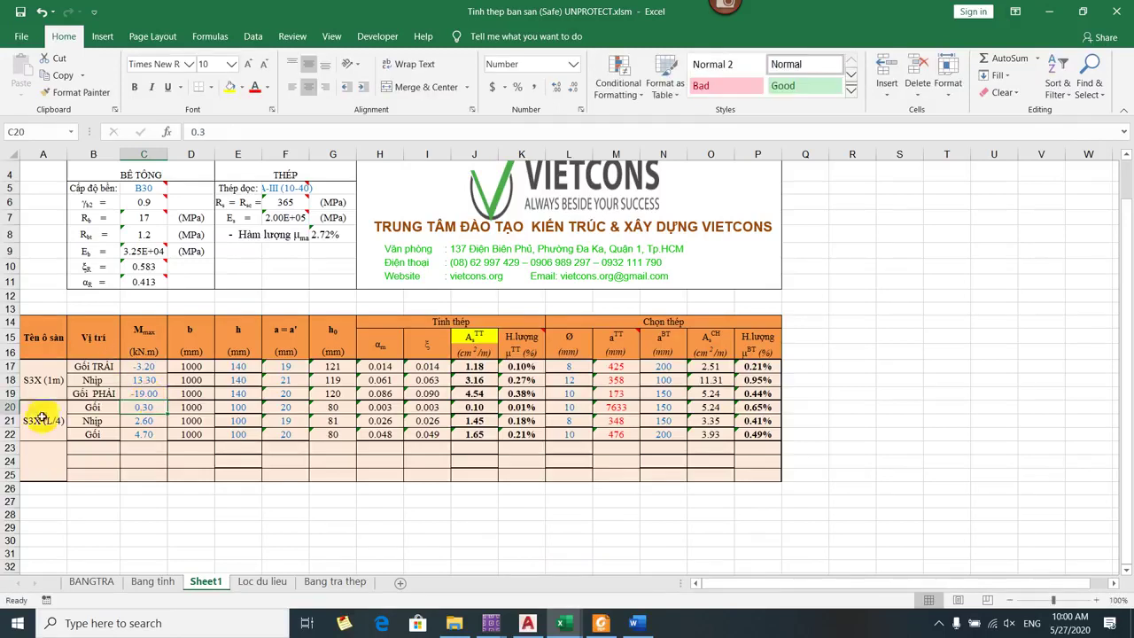
- Enlarge the reinforcement table and examine the S3X (L/4) rows and their Mmax cells
click(42, 418)
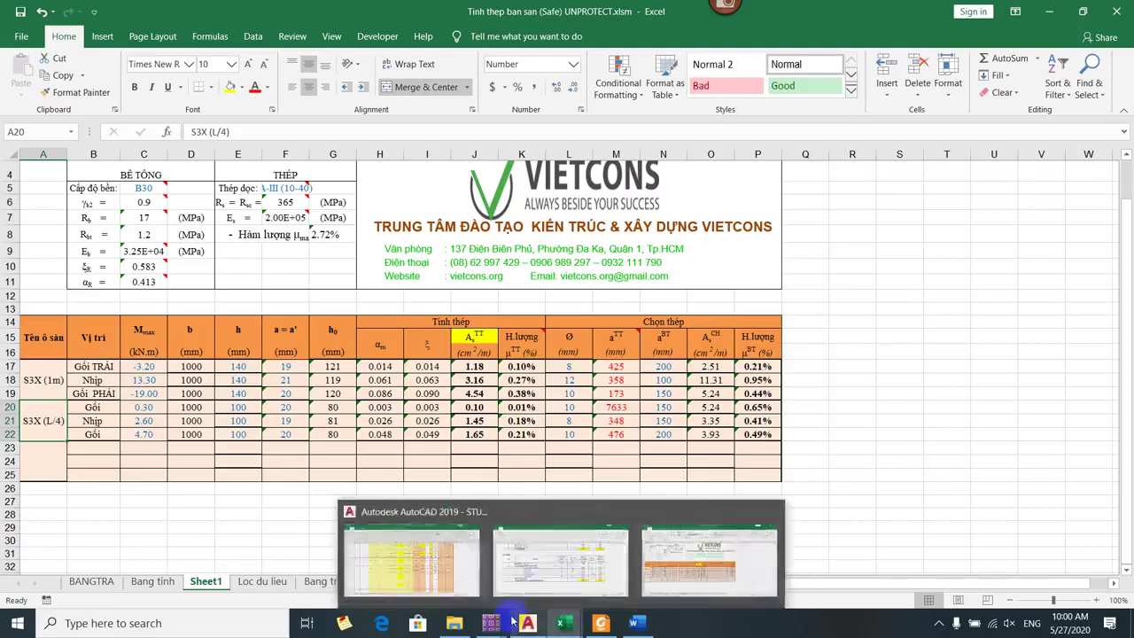
mouse_move(501, 623)
click(146, 351)
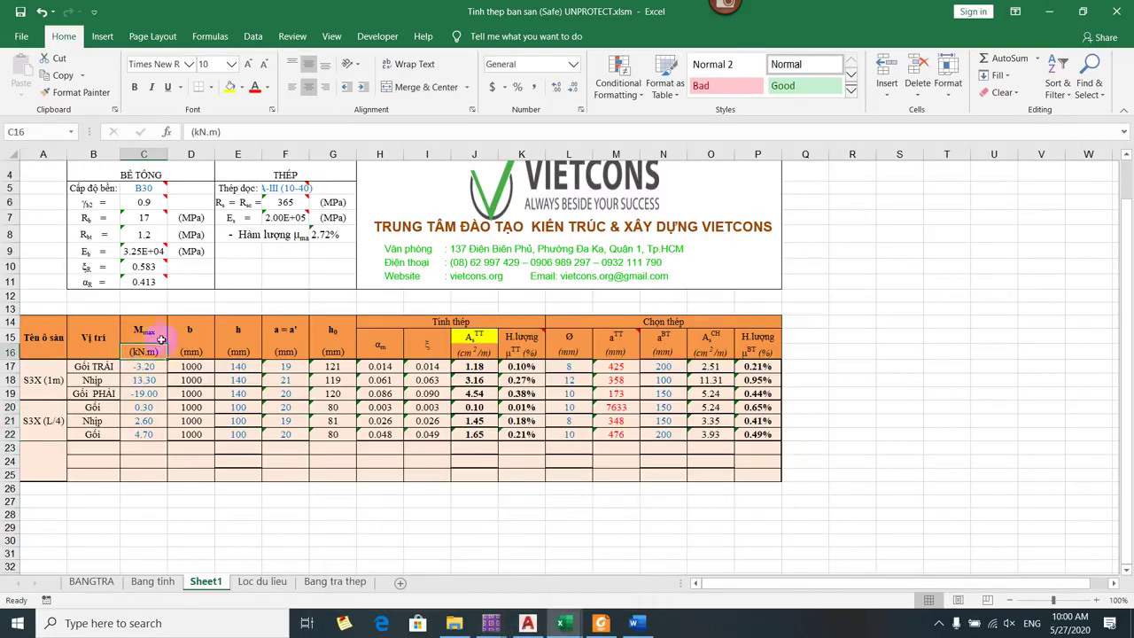
ctrl+scroll(170, 351, up, 2)
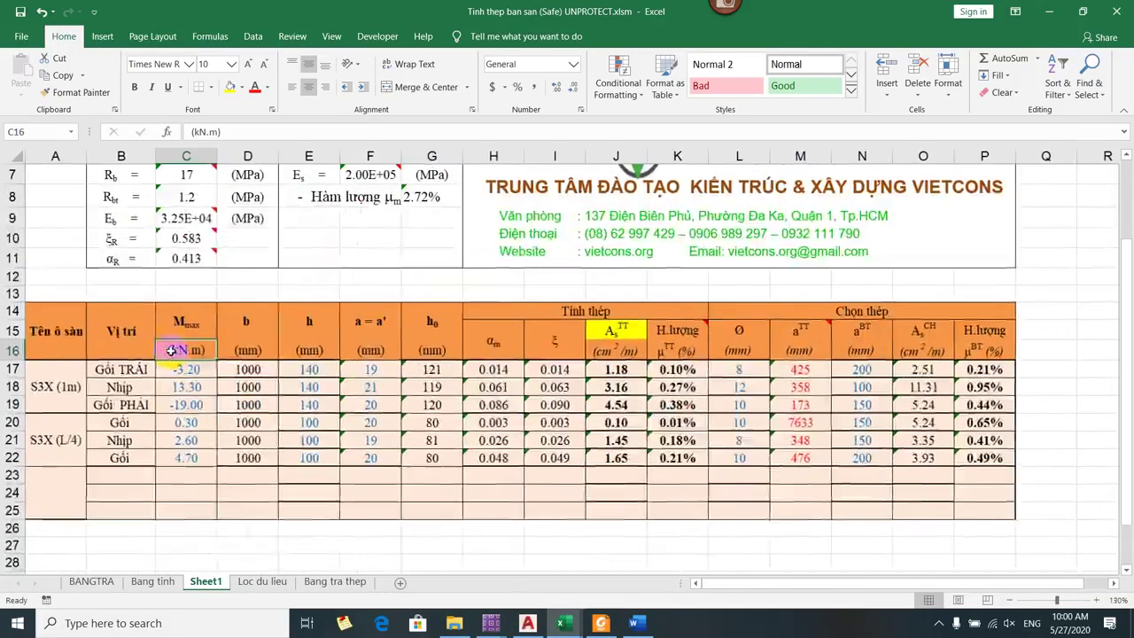
drag(769, 577, 679, 577)
scroll(379, 438, up, 1)
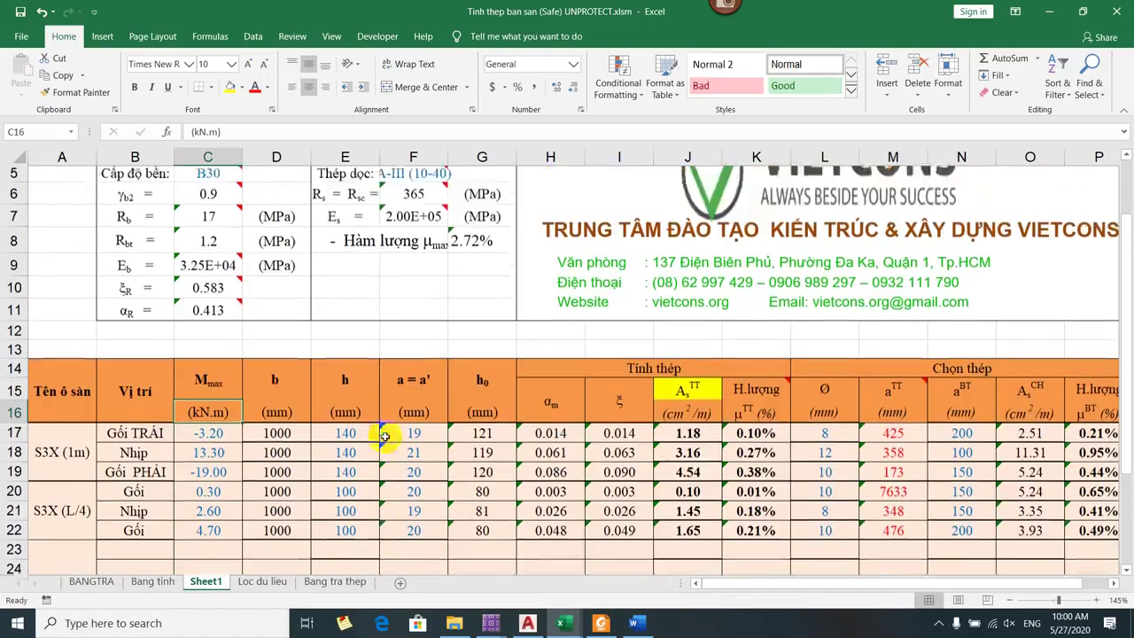
scroll(380, 432, down, 1)
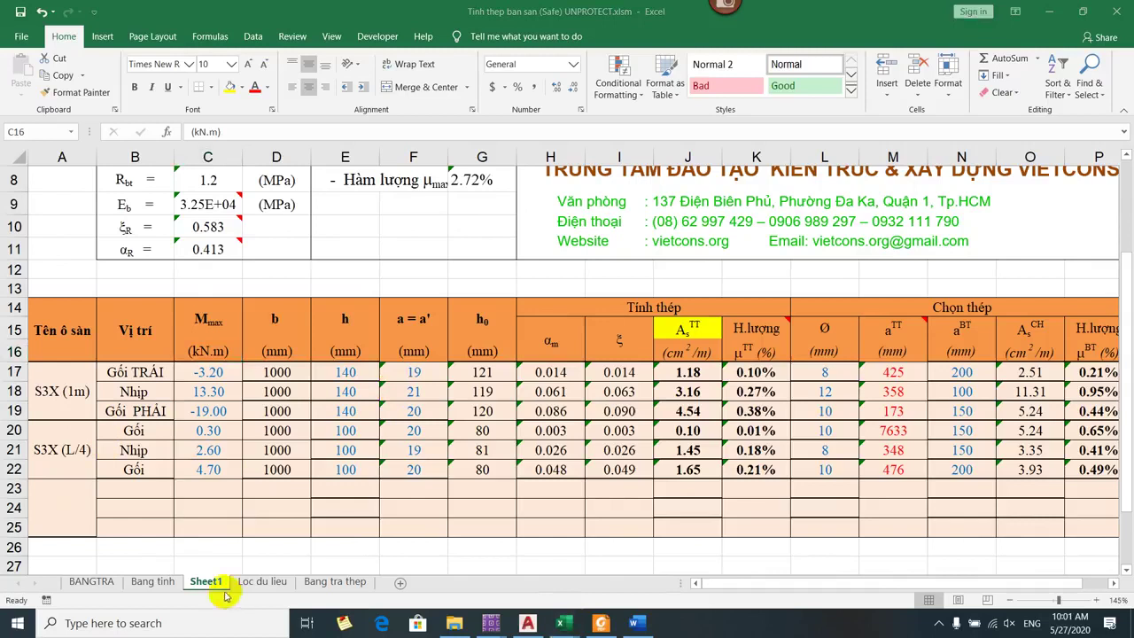
click(77, 447)
click(124, 431)
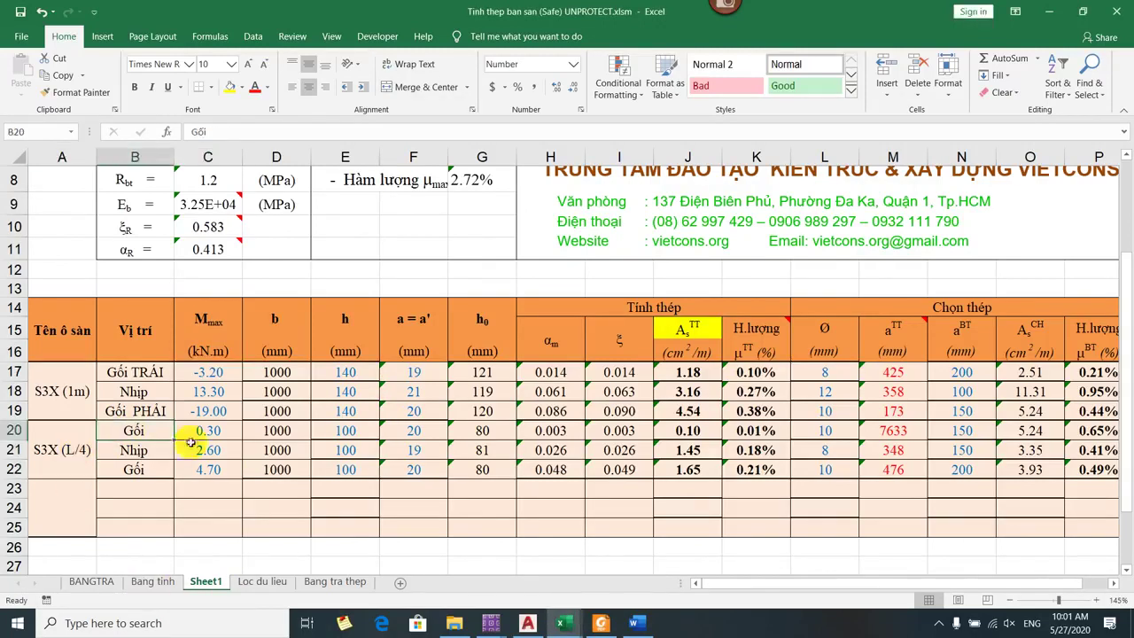
click(246, 431)
click(209, 430)
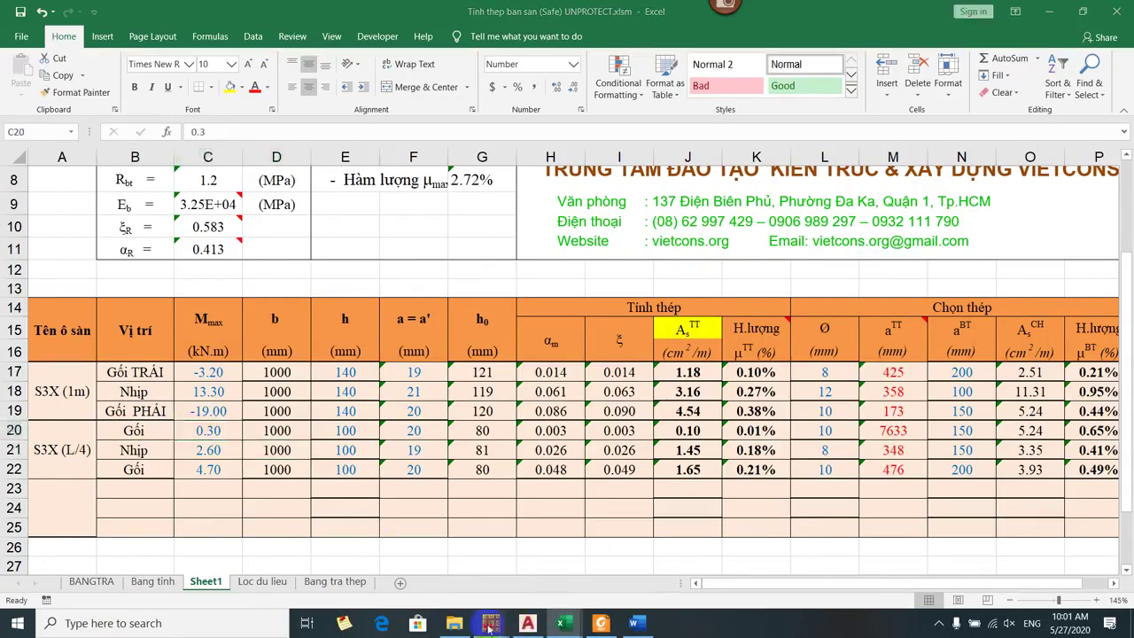
- View the strips between grids D and E in SAFE, and calculate =6300/2 in cell Y16 of the Sàn kê 4 cạnh workbook
mouse_move(490, 623)
click(417, 549)
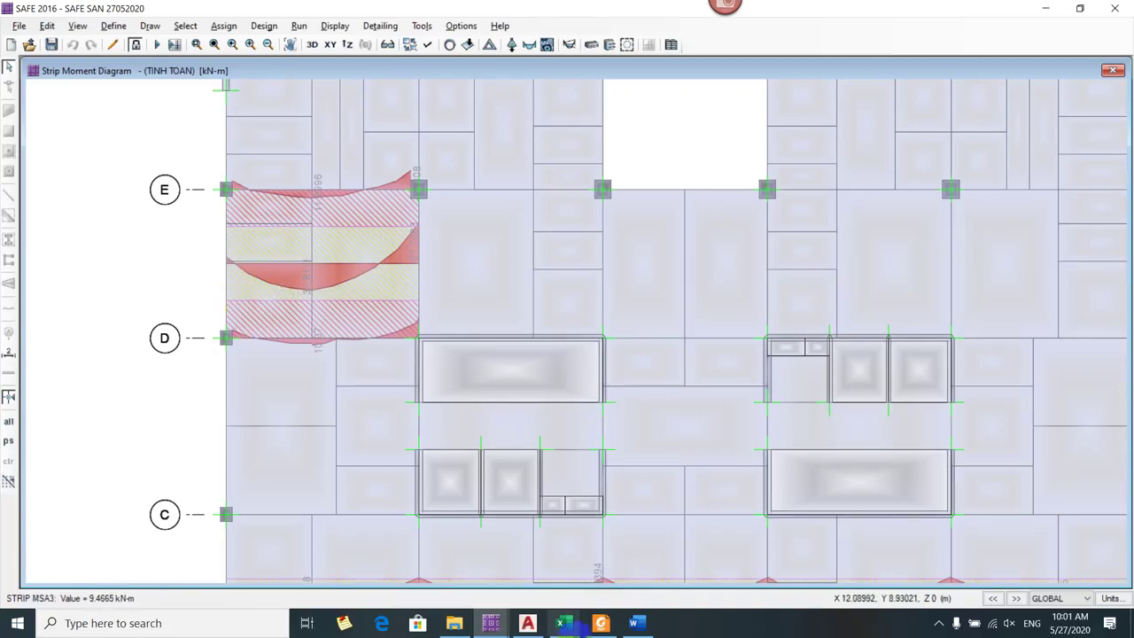
click(558, 625)
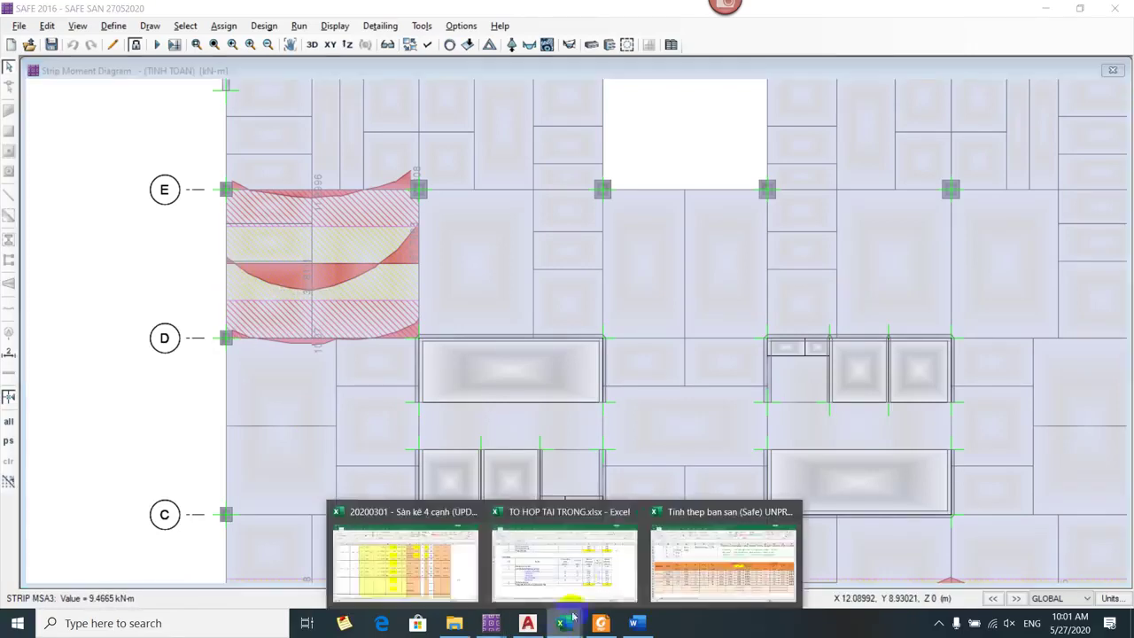
click(410, 531)
click(982, 453)
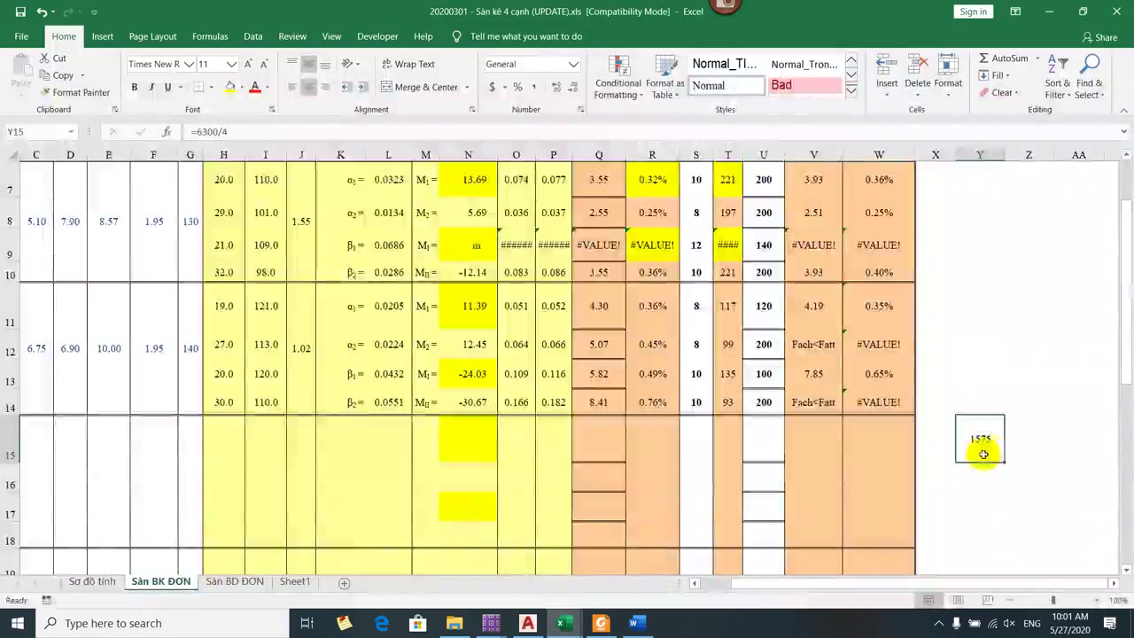
key(Return)
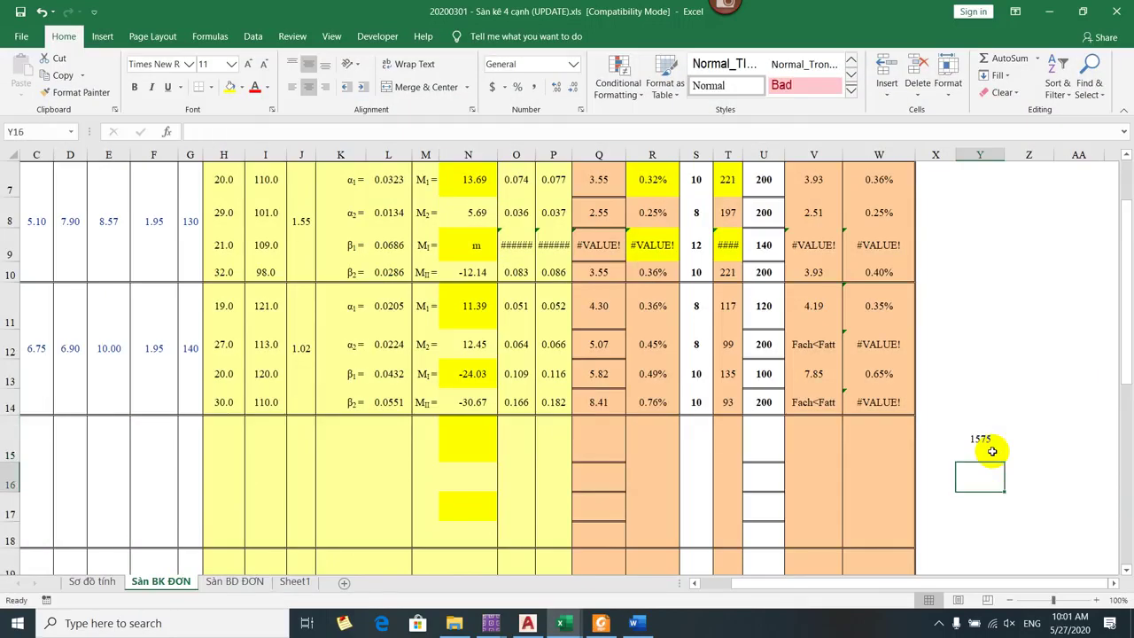
text(=6300/2)
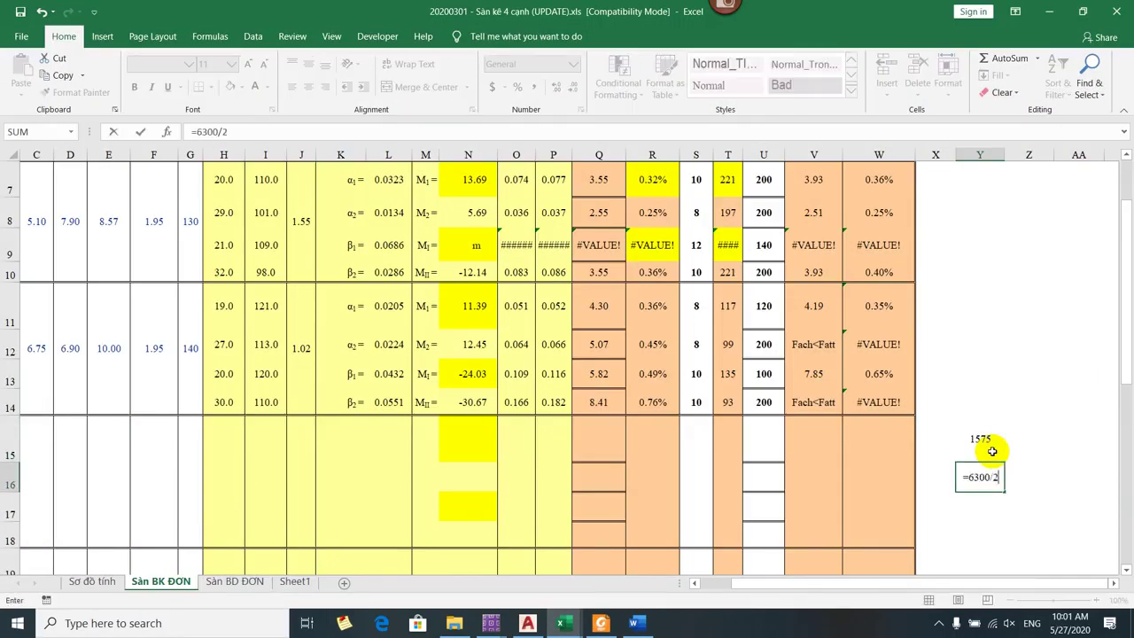
key(Return)
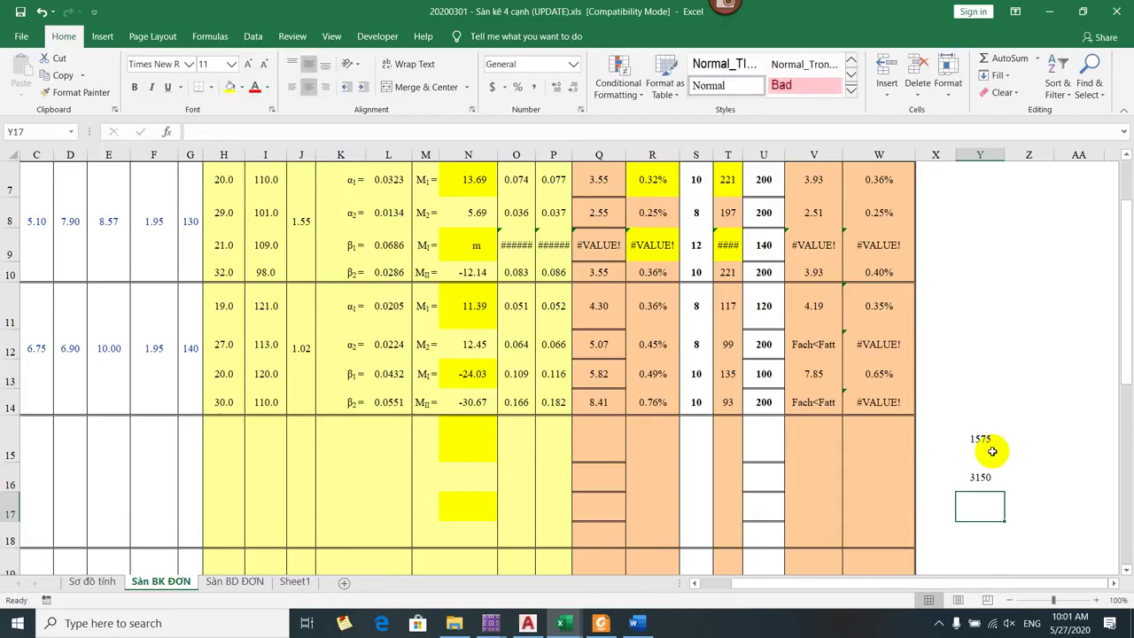
- Return to SAFE and read the outer support moment of the middle strip between grids D and E
key(alt+Tab)
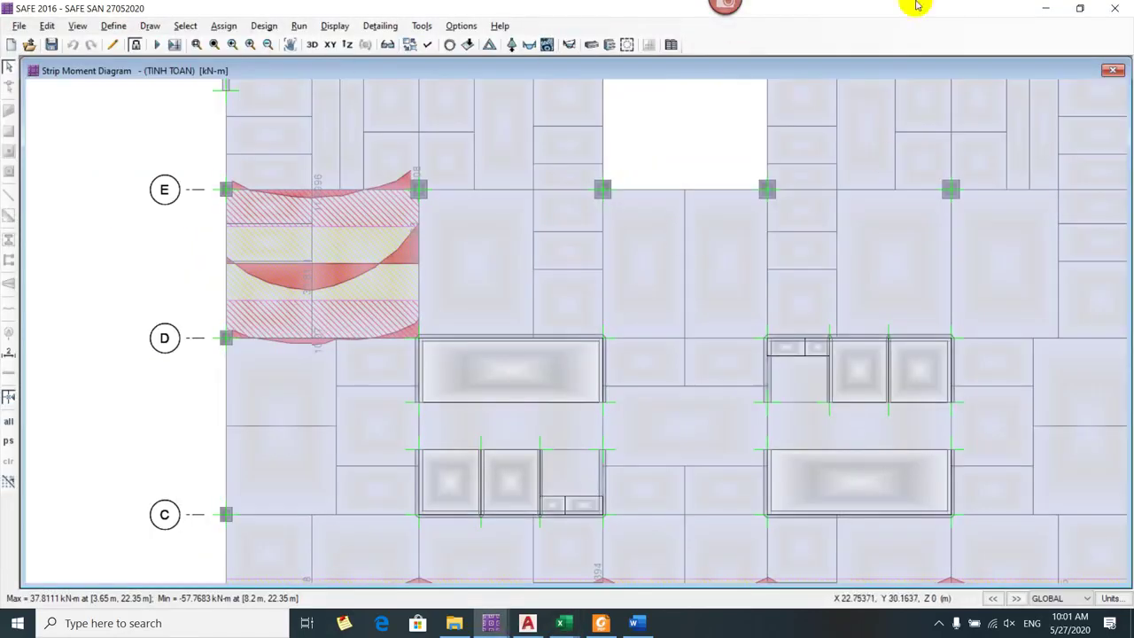
mouse_move(195, 263)
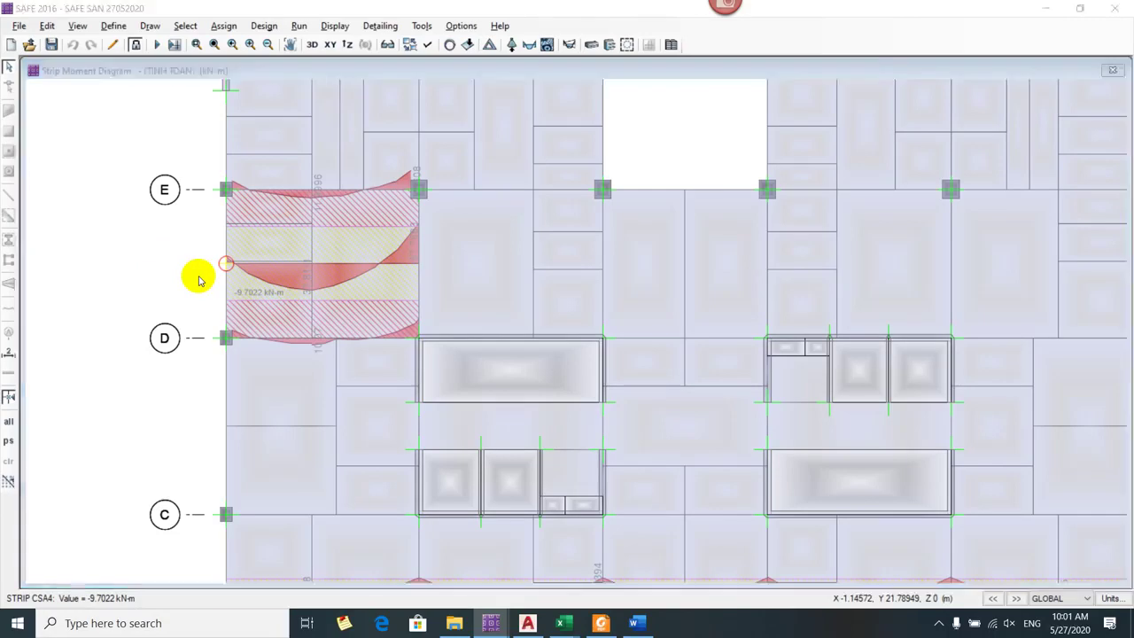
key(alt+Tab)
key(alt+Tab)
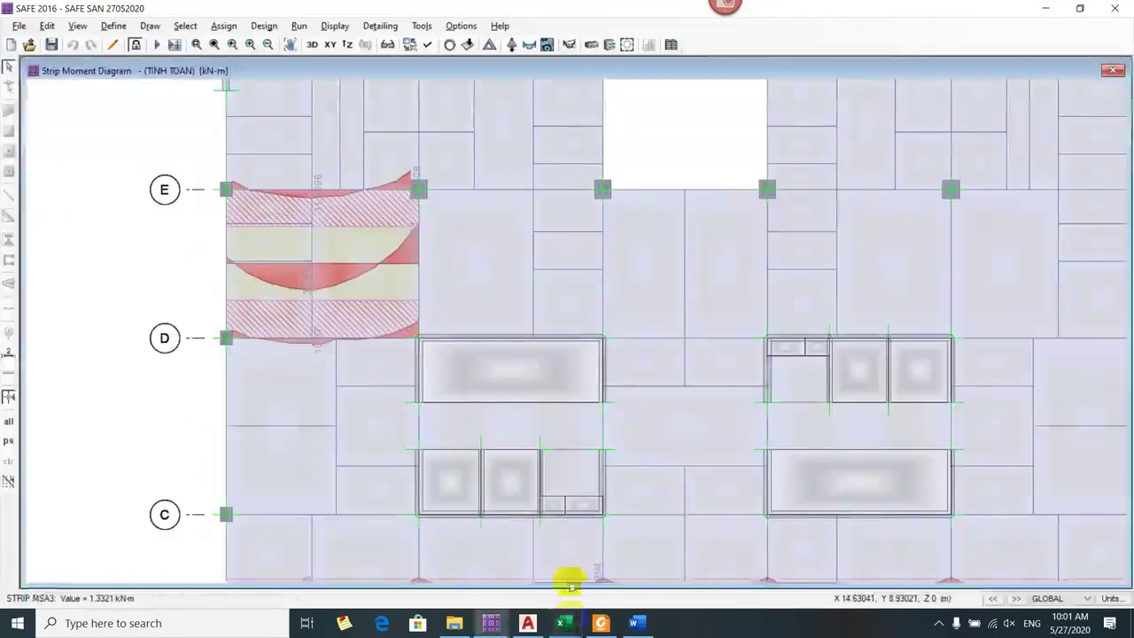
- In the Tinh thep ban san workbook, set the first Gối moment of S3X (L/4) in C20 to =-9.7/3.15
click(560, 622)
click(767, 568)
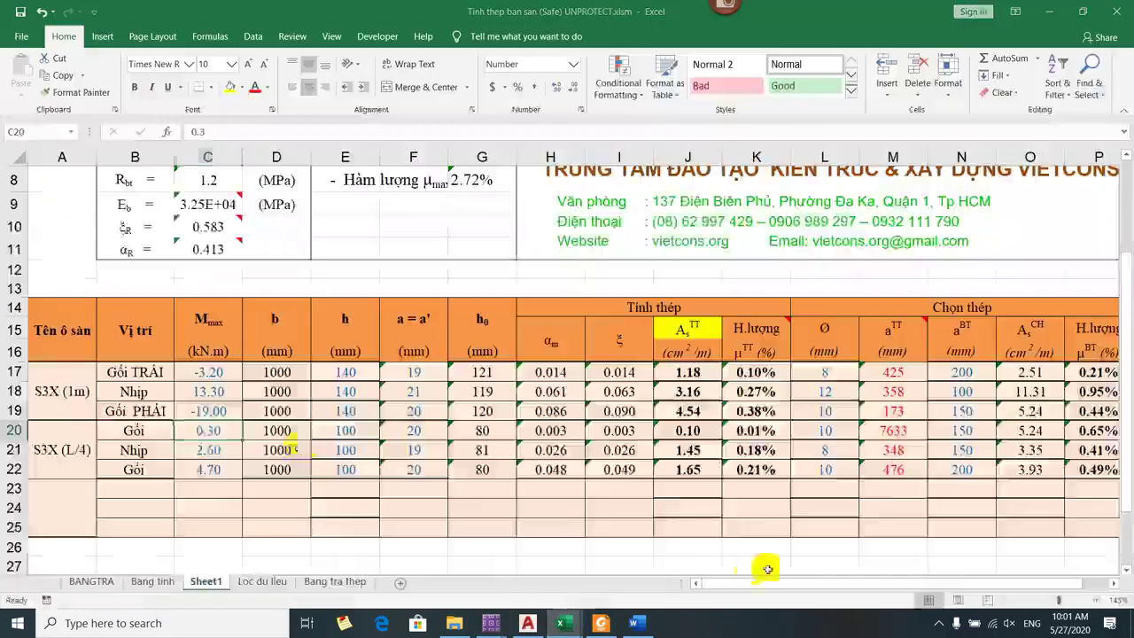
double_click(229, 427)
text(-9.7/)
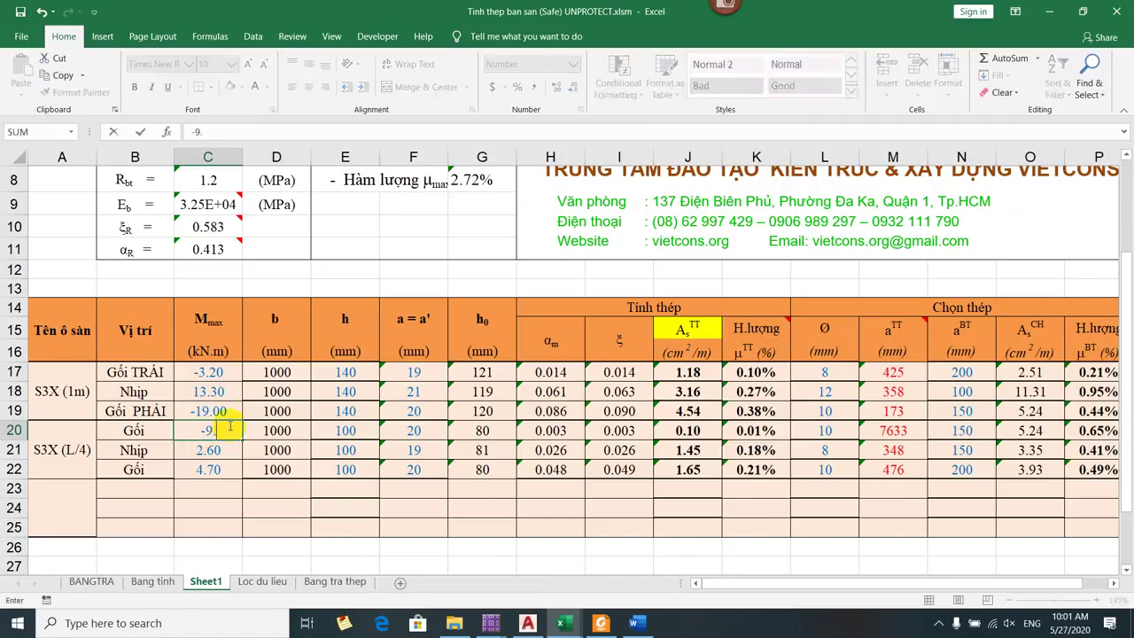
key(BackSpace)
key(BackSpace)
key(BackSpace)
key(BackSpace)
key(BackSpace)
text(=-9.7/)
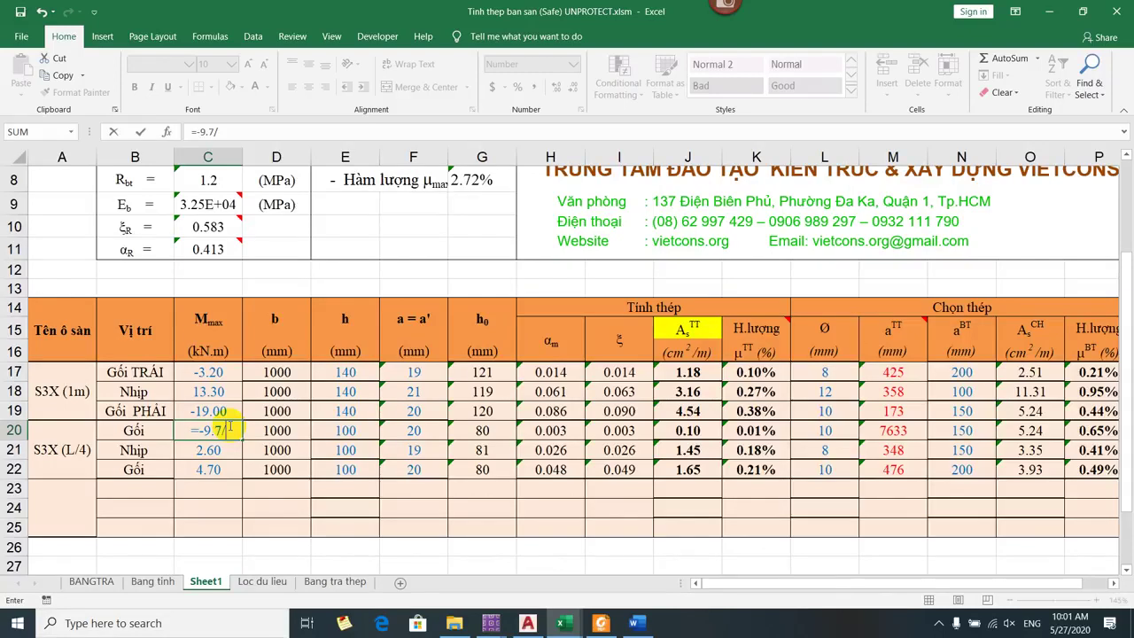
text(3.15)
key(Return)
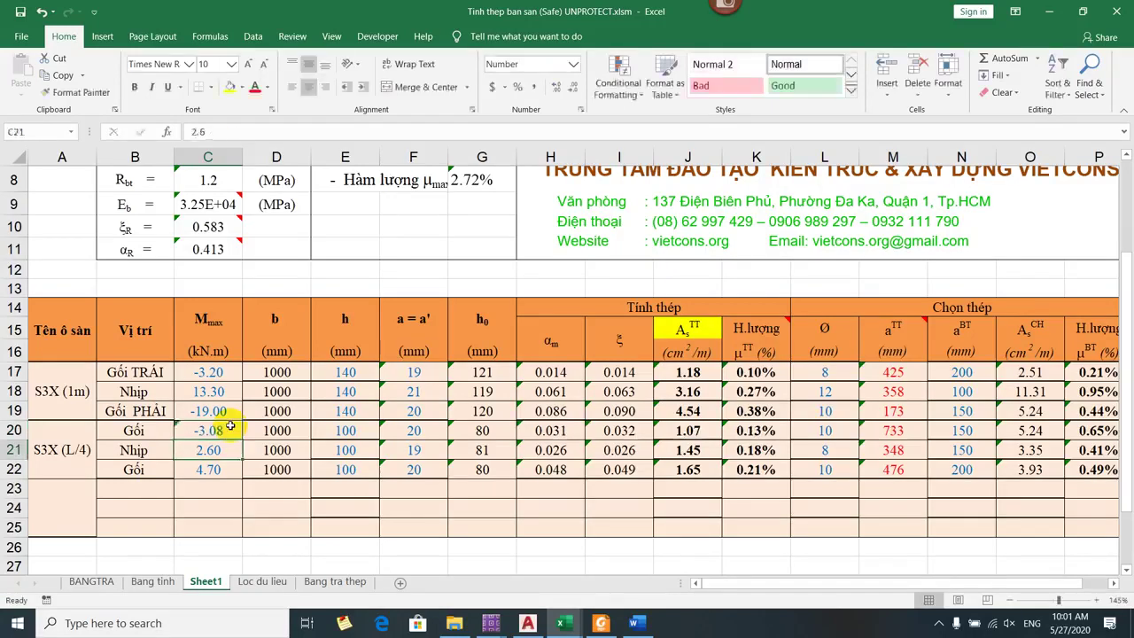
key(Right)
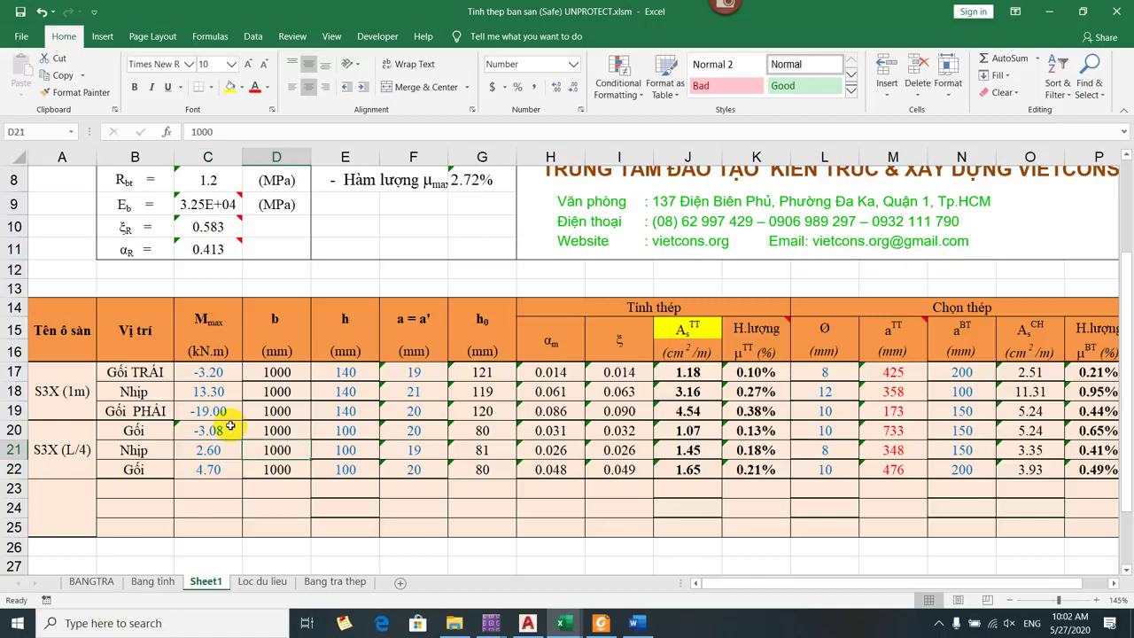
- Read the span moment of the middle strip between grids D and E in SAFE, and set the S3X (L/4) Nhịp moment in C21 to =37.8/3.15
key(Up)
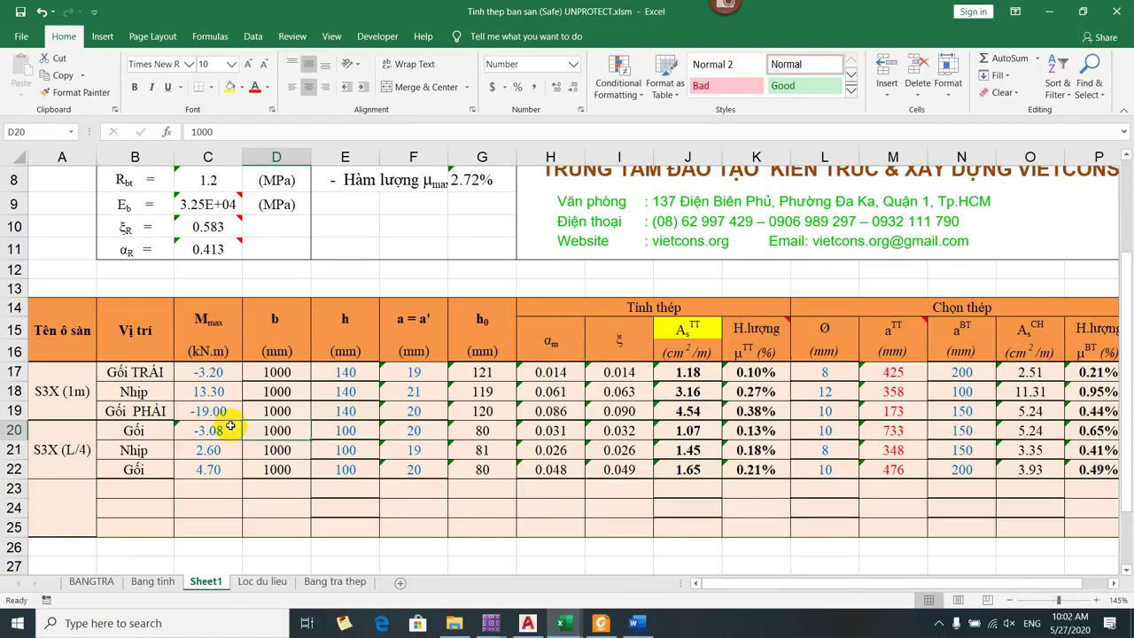
click(230, 429)
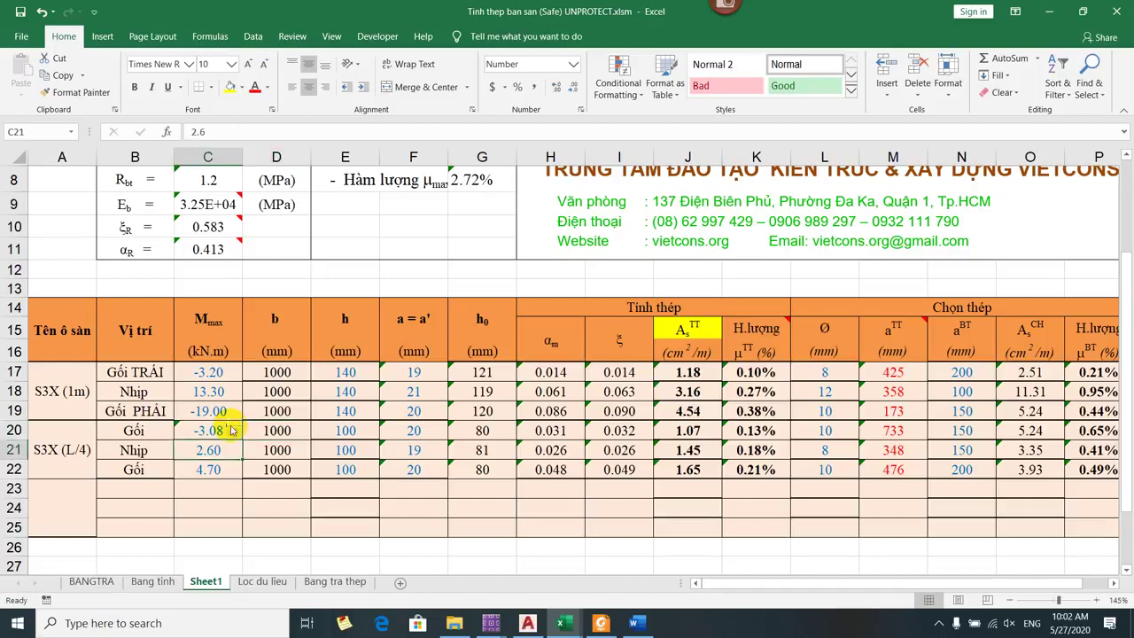
key(alt+Tab)
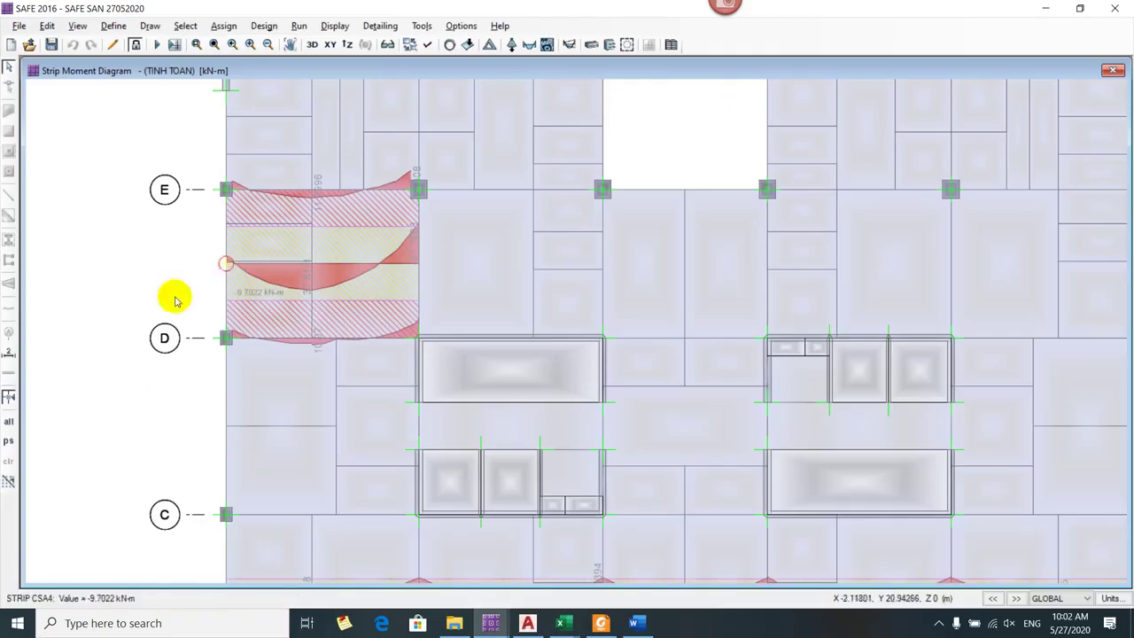
scroll(398, 210, up, 1)
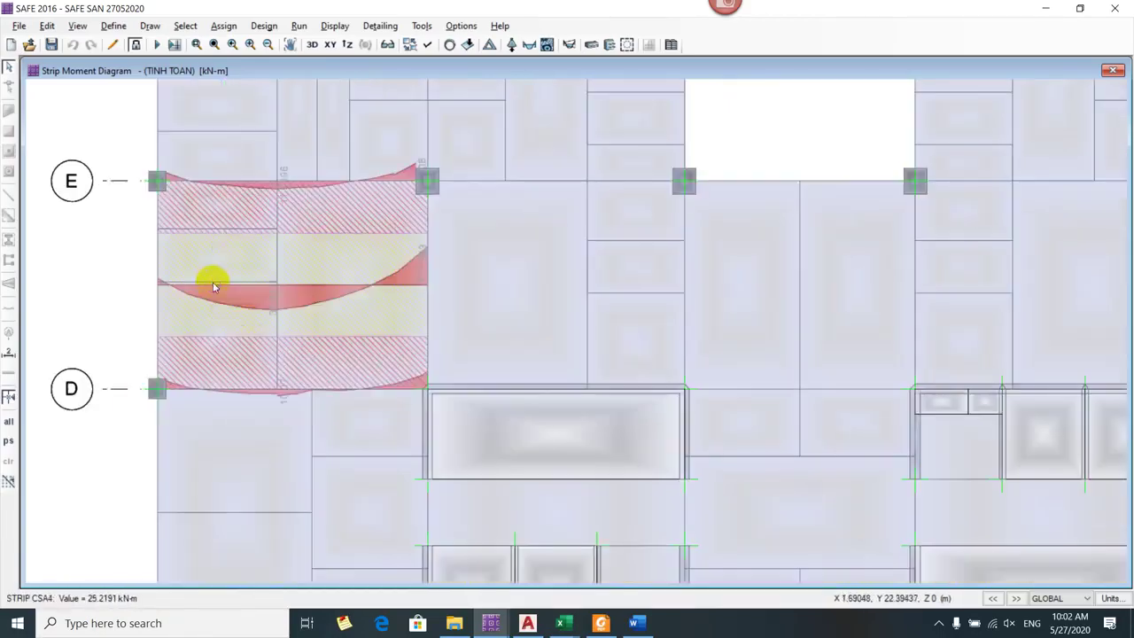
key(alt+Tab)
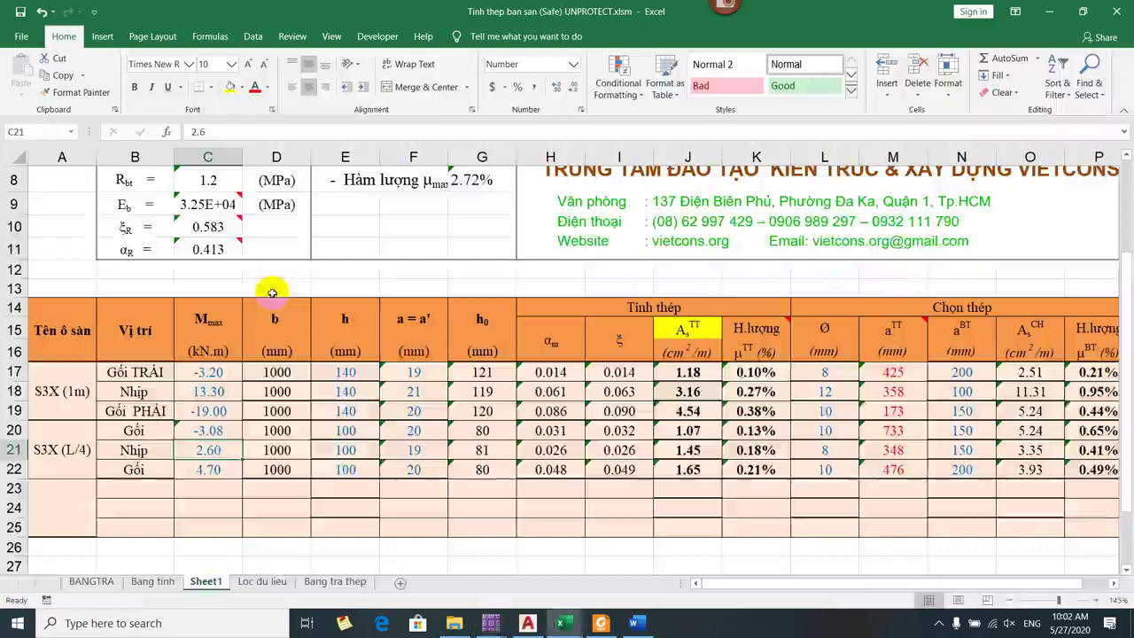
click(234, 450)
text(=37.8/)
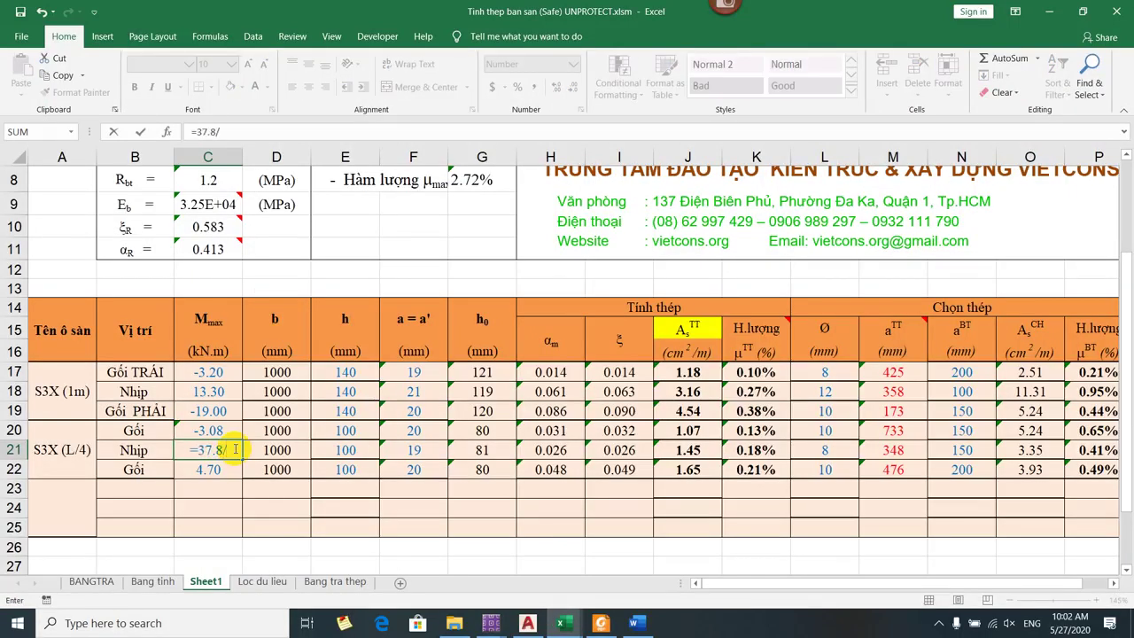
text(3.15)
key(Return)
- Read the inner support moment of the same strip in SAFE, and set the last S3X (L/4) Gối moment in C22 to =-57.7/3.15
key(alt+Tab)
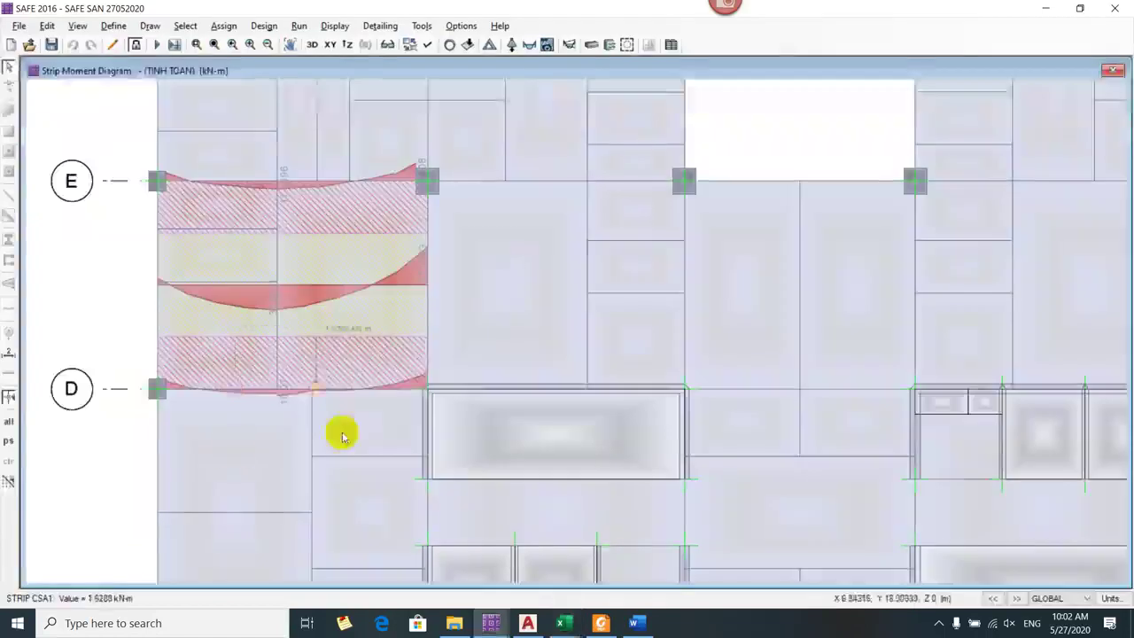
key(alt+Tab)
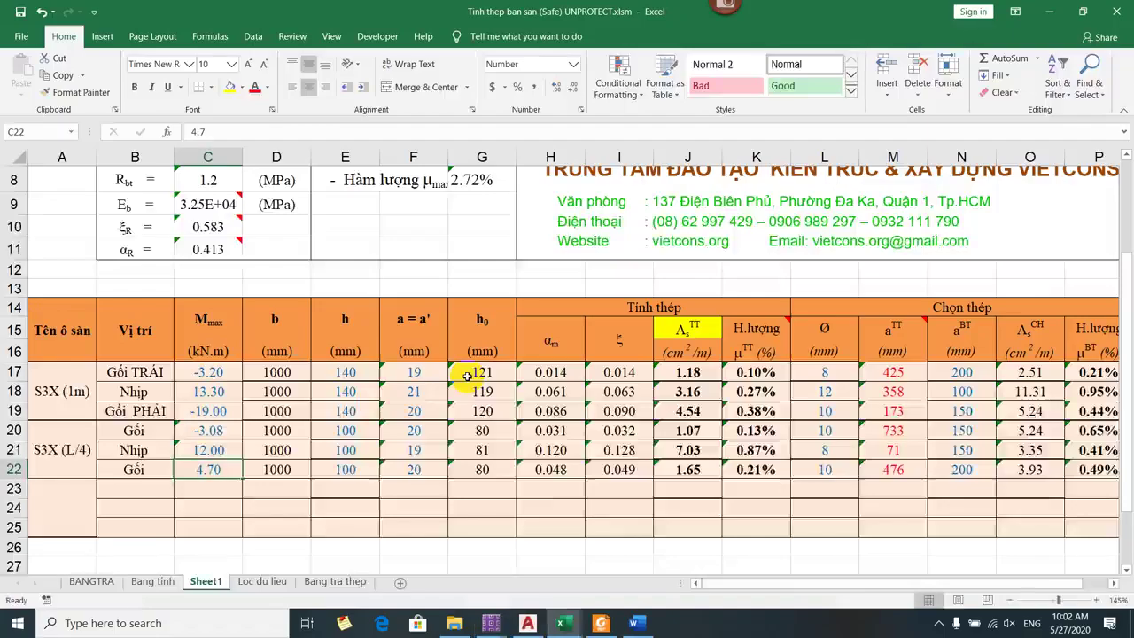
text(=-57.7/)
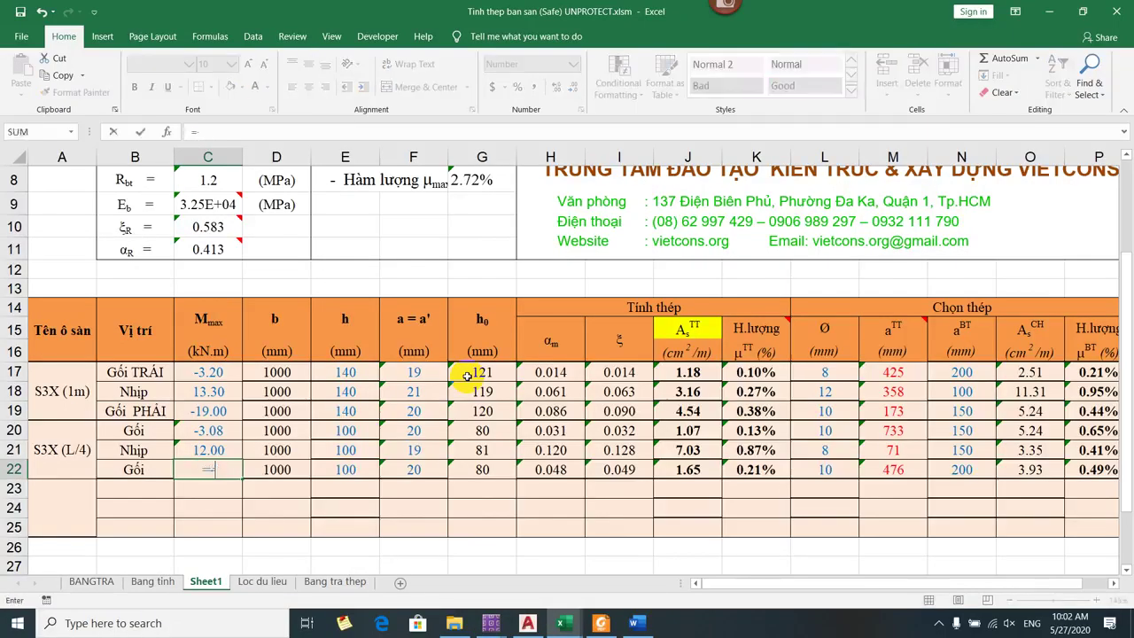
text(3.15)
key(Return)
- Check the slab property of the panel beside the strips in SAFE, and set the thickness h to 130 mm throughout E17:E22 in Excel
click(345, 372)
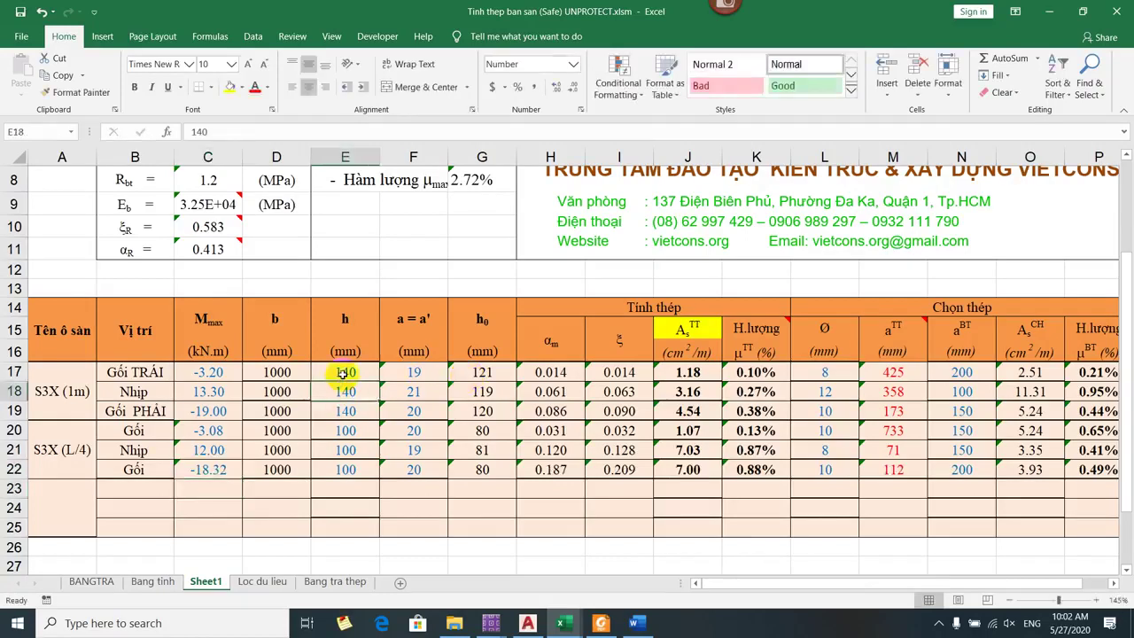
key(alt+Tab)
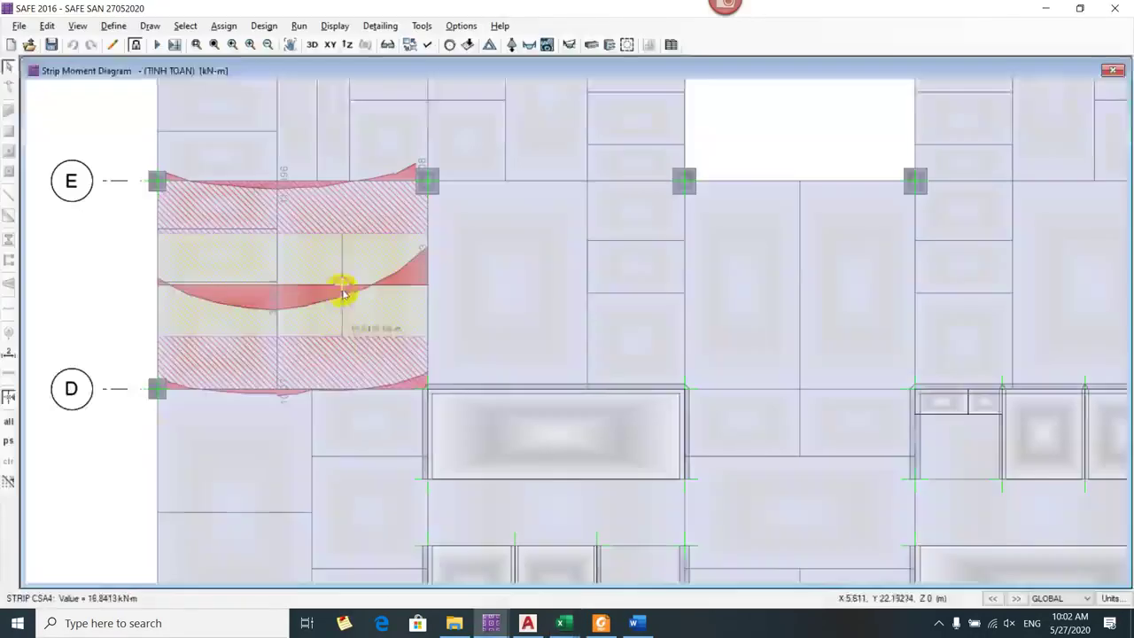
right_click(487, 310)
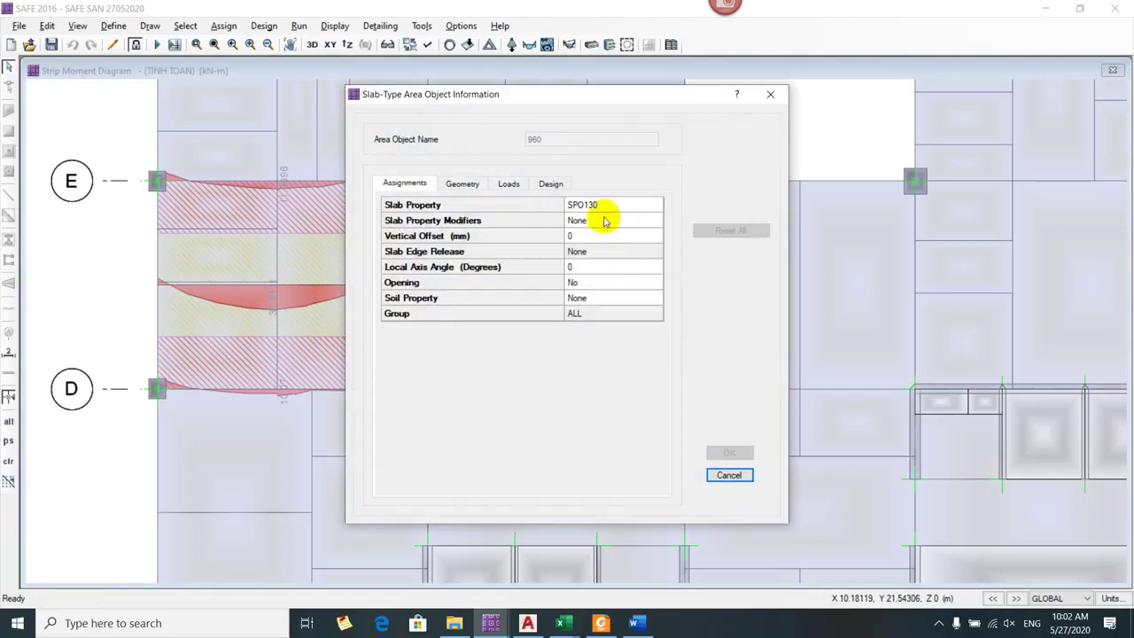
key(Escape)
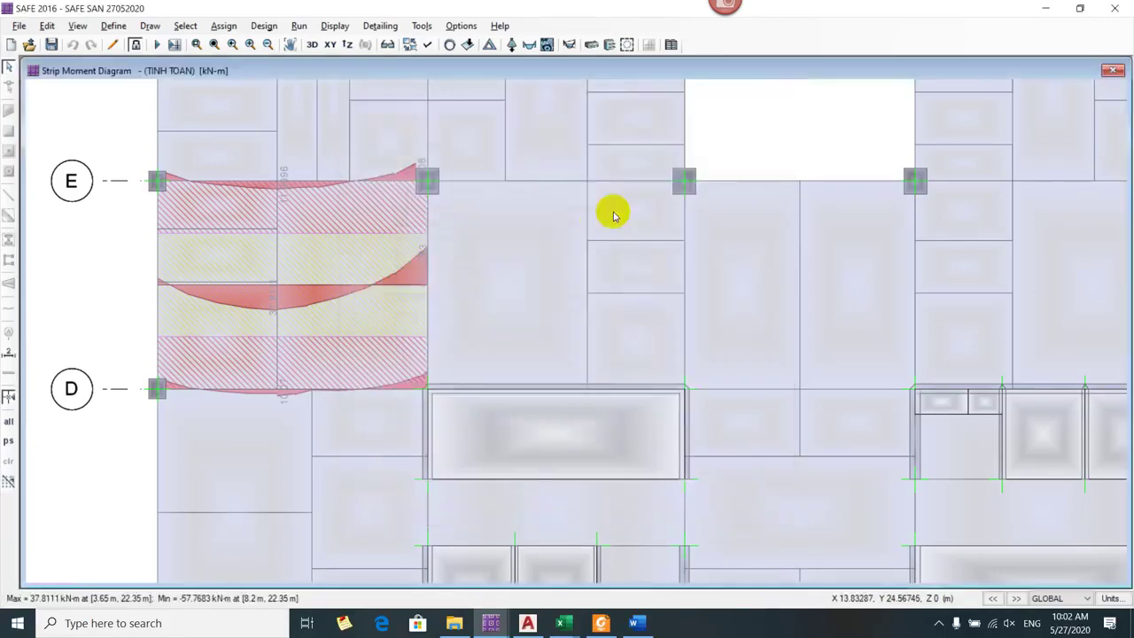
key(alt+Tab)
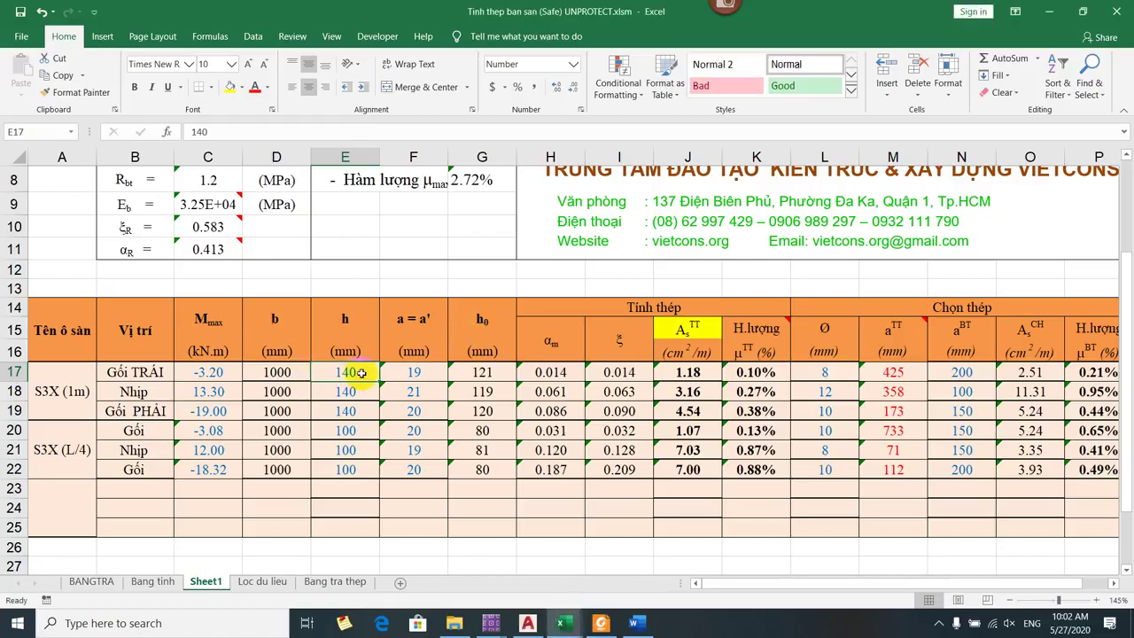
text(130)
key(ctrl+Return)
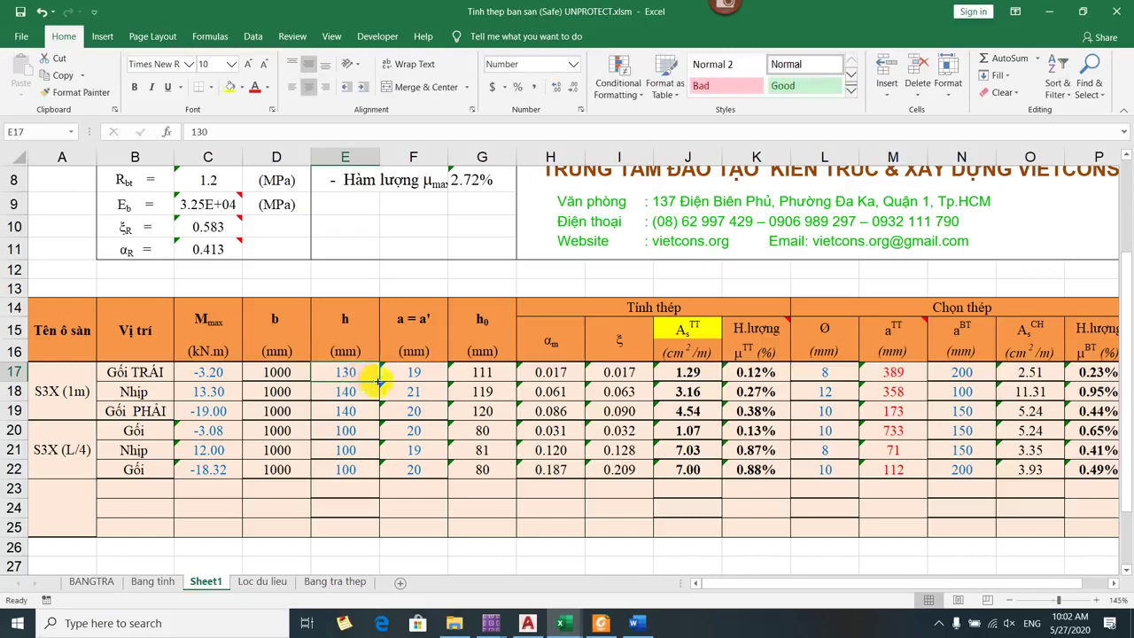
drag(379, 381, 359, 472)
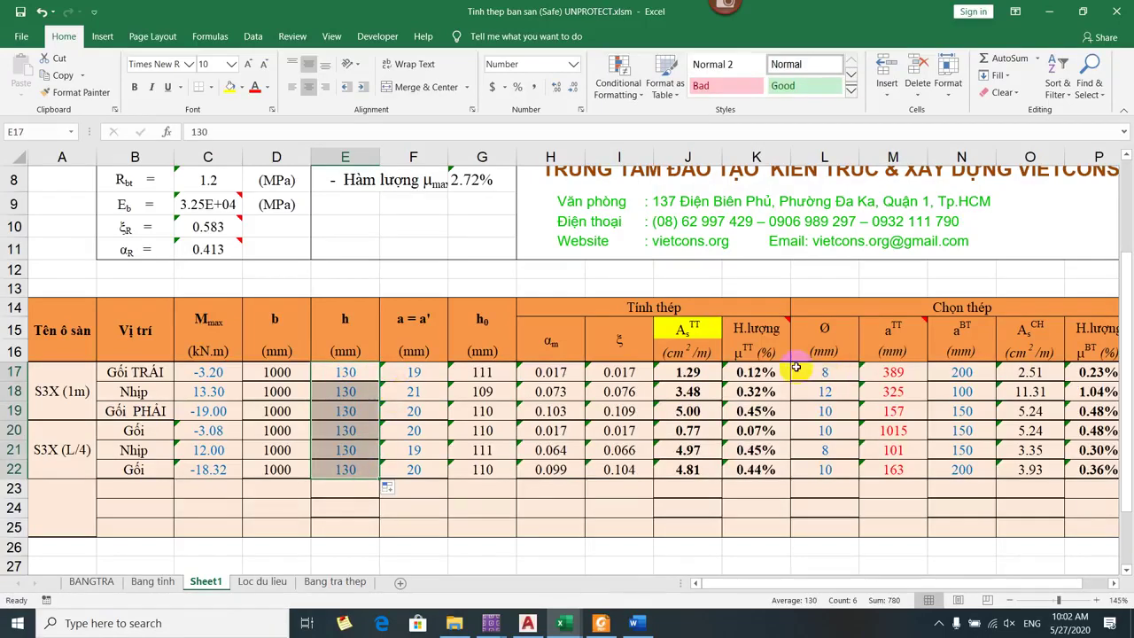
- Review the S3X (L/4) Mmax cells C20:C22 and the C22 formula against the S3X (1m) moments
click(210, 431)
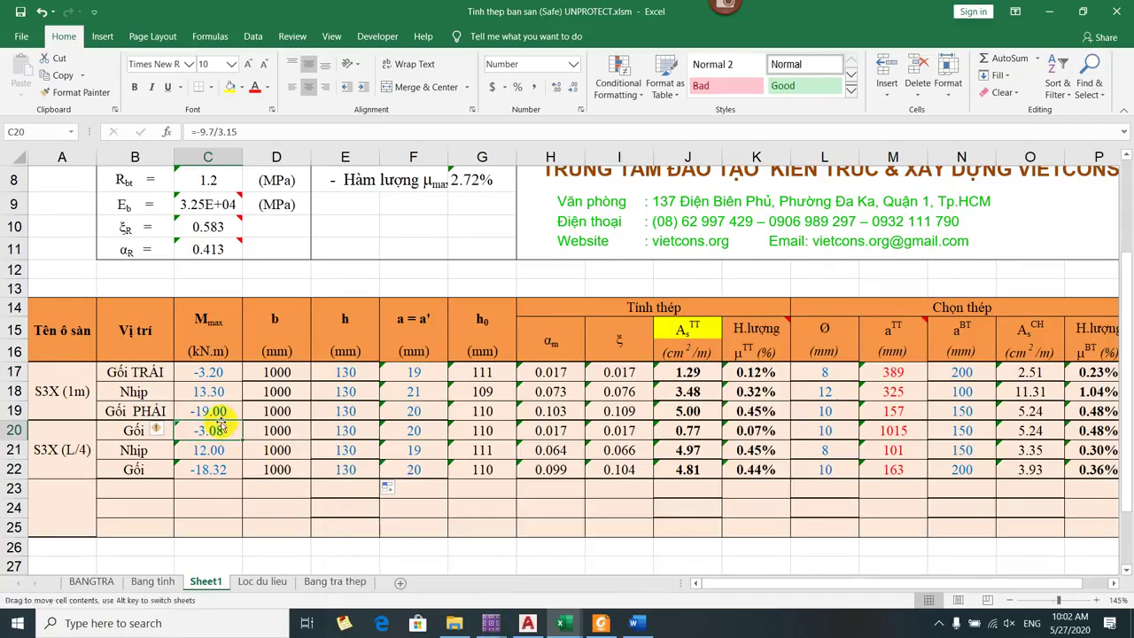
drag(220, 426, 226, 461)
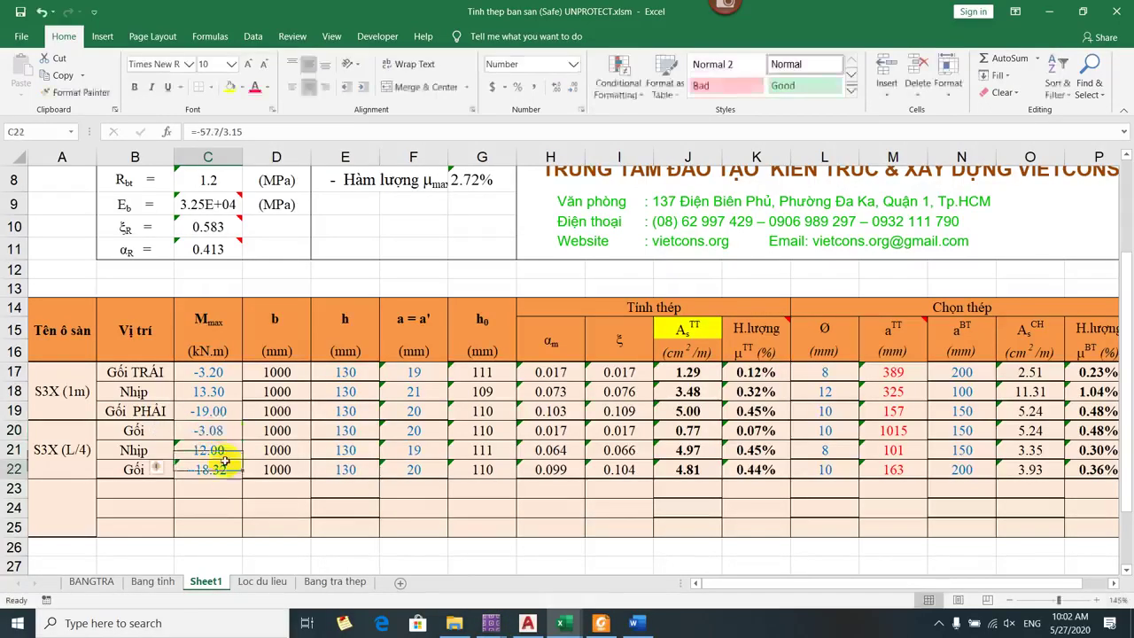
double_click(213, 469)
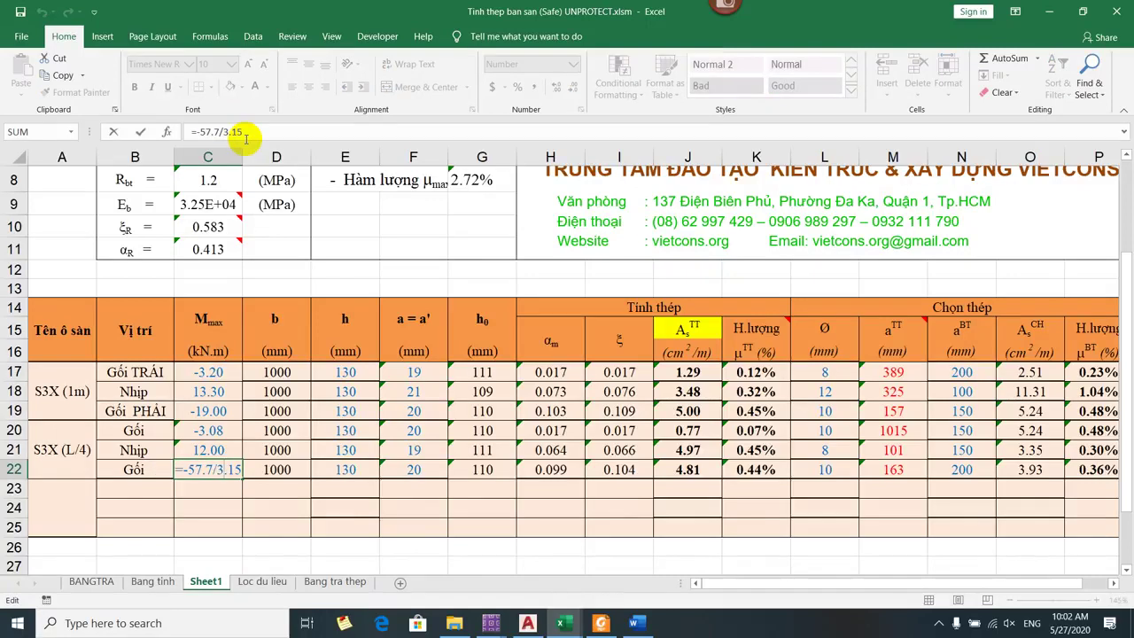
key(Return)
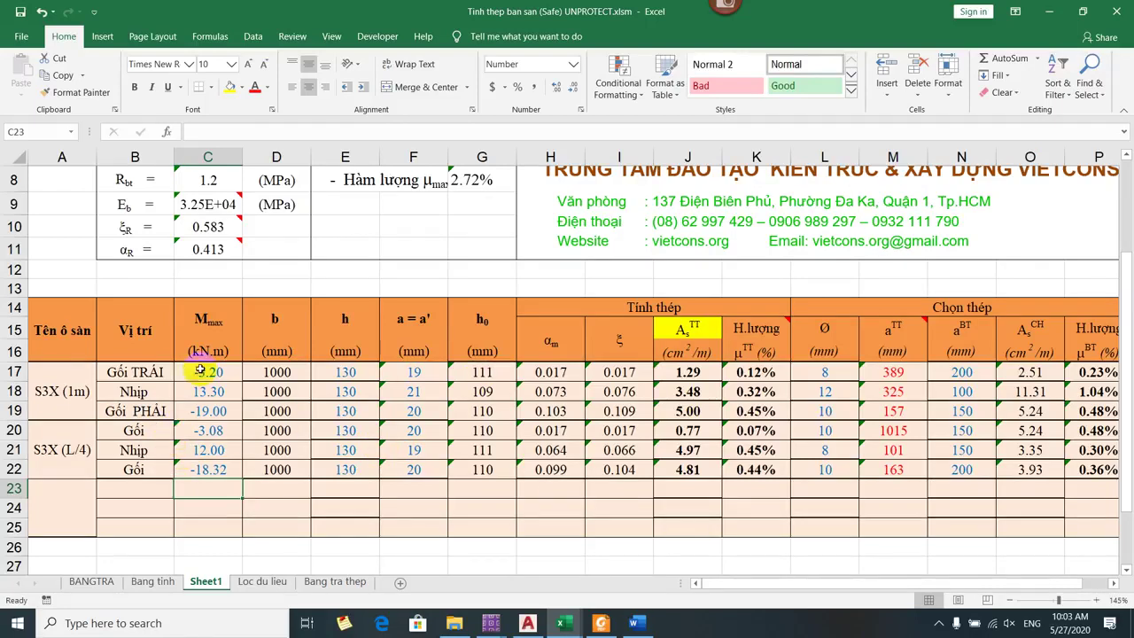
drag(191, 431, 182, 468)
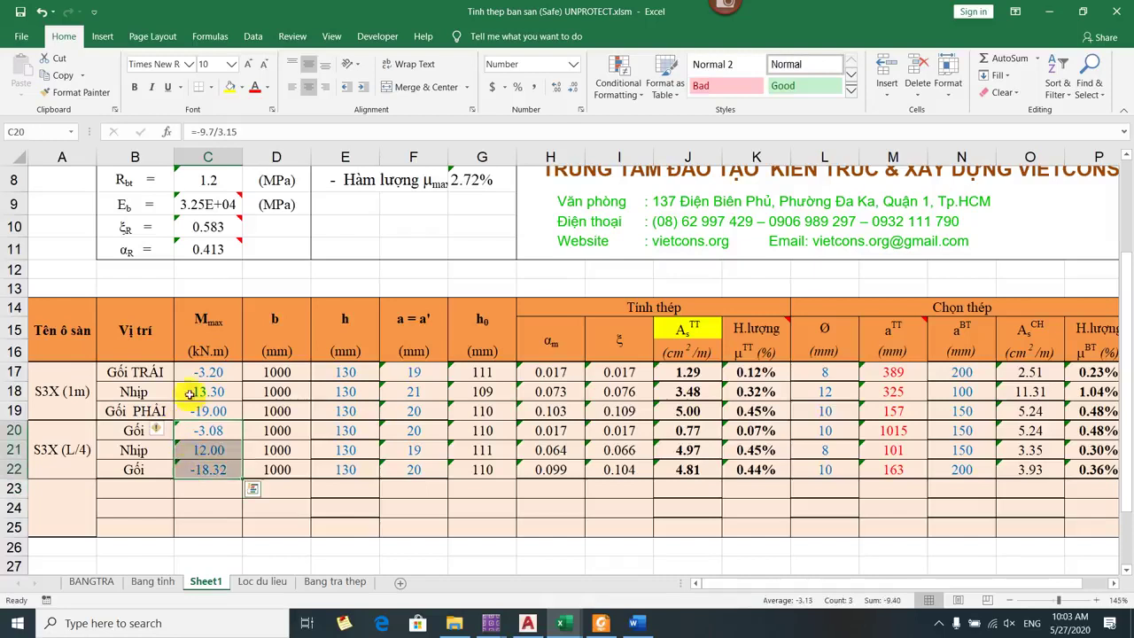
- Check the Nhịp moment formula in C21 against the midspan moment of the middle strip in SAFE
click(212, 449)
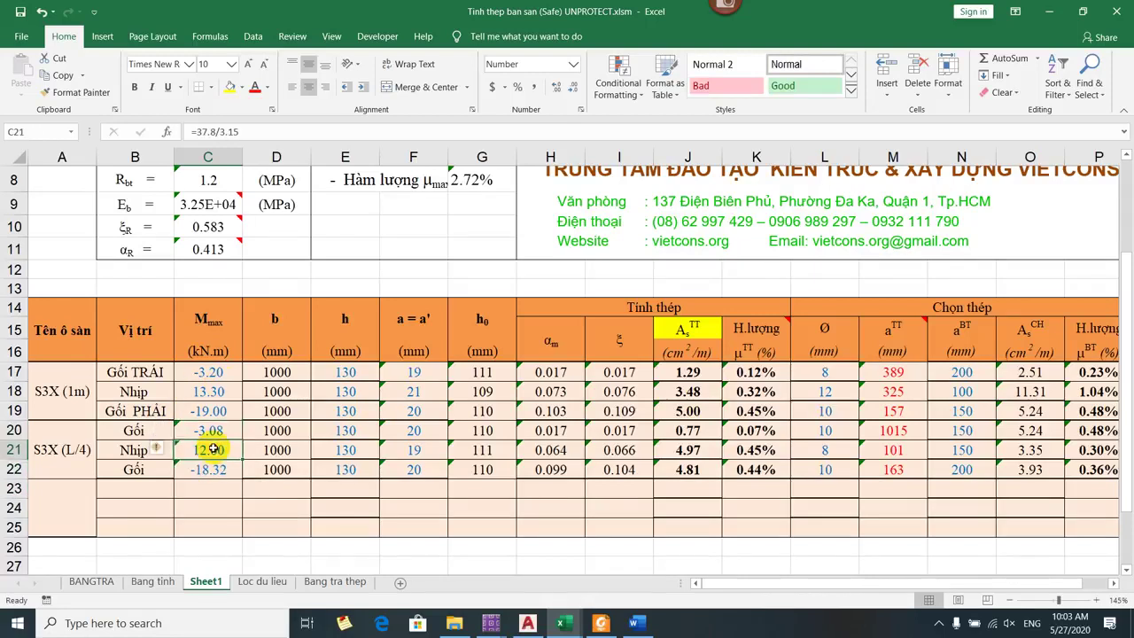
double_click(213, 449)
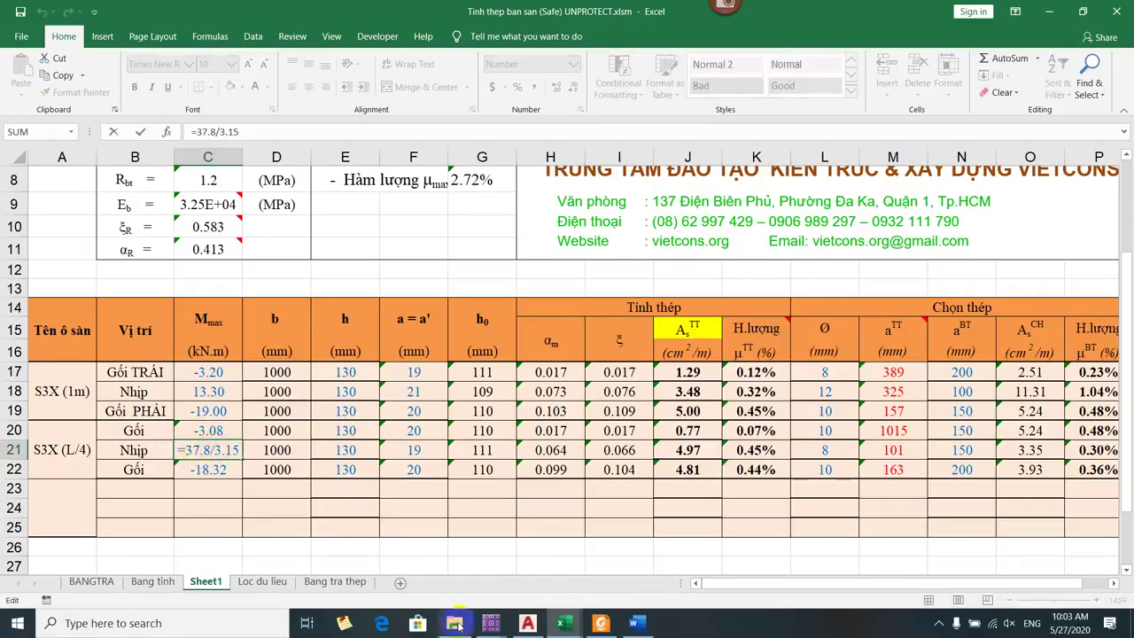
mouse_move(491, 623)
click(447, 562)
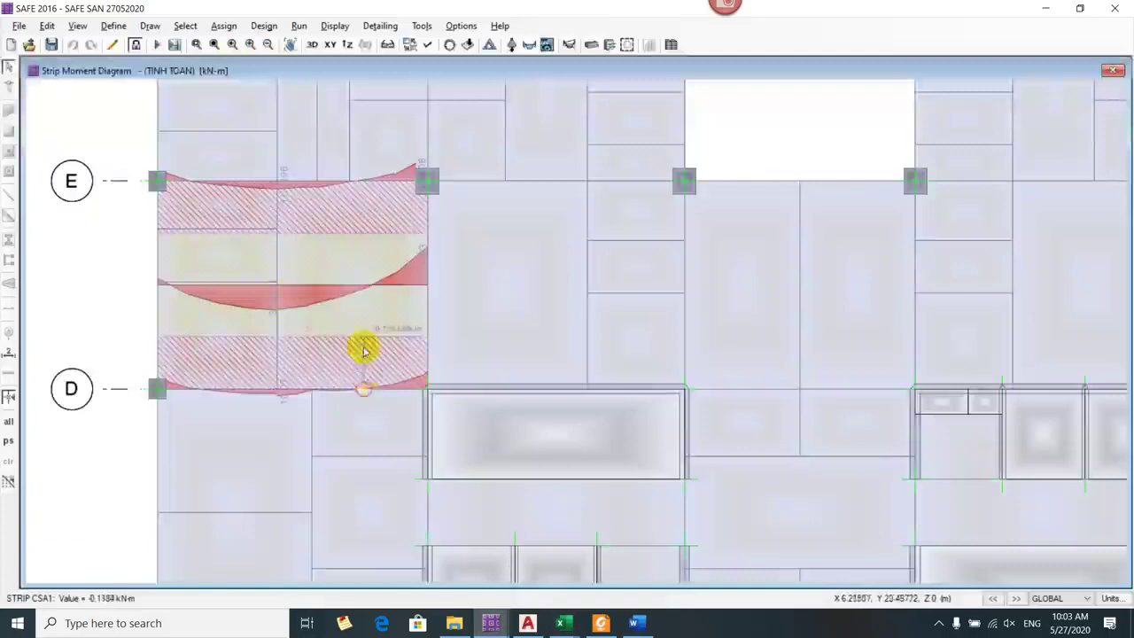
scroll(234, 300, up, 2)
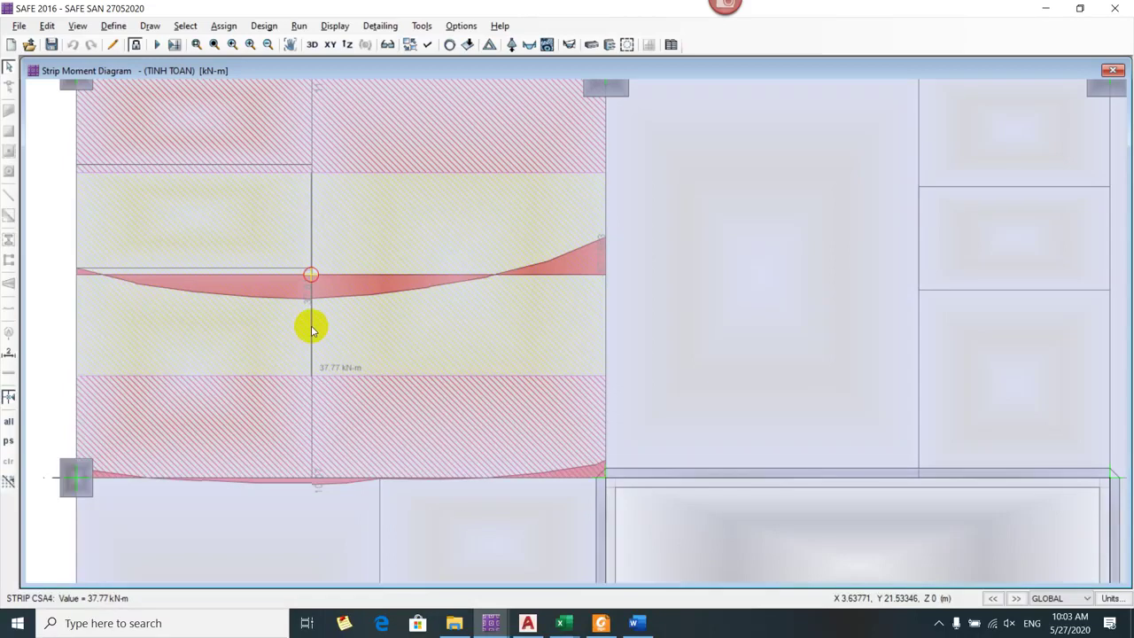
key(alt+Tab)
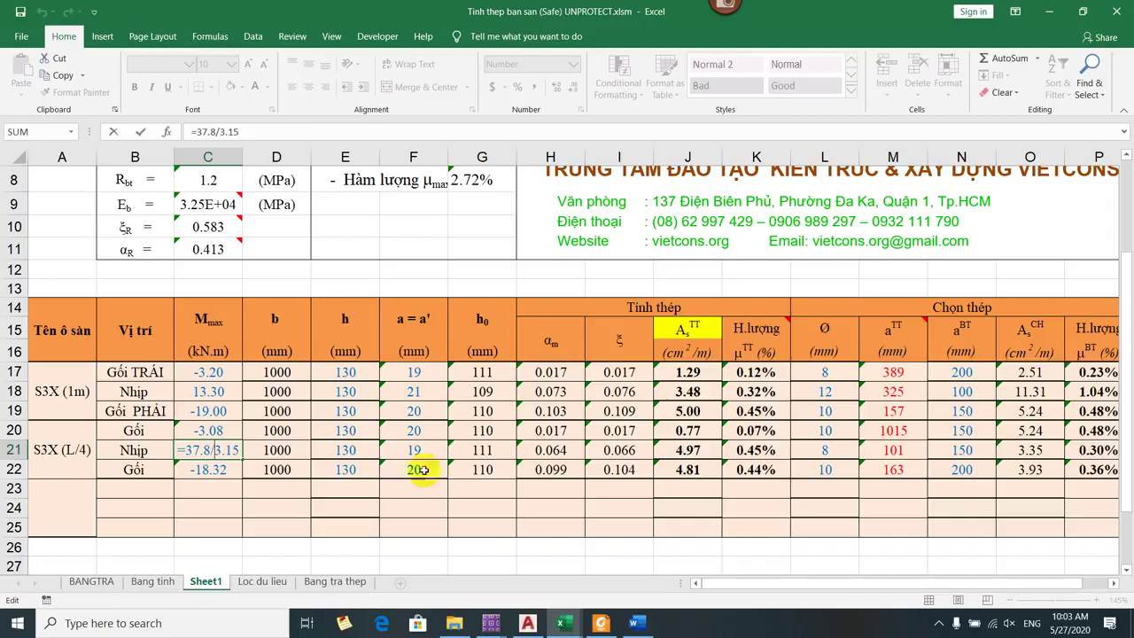
key(Return)
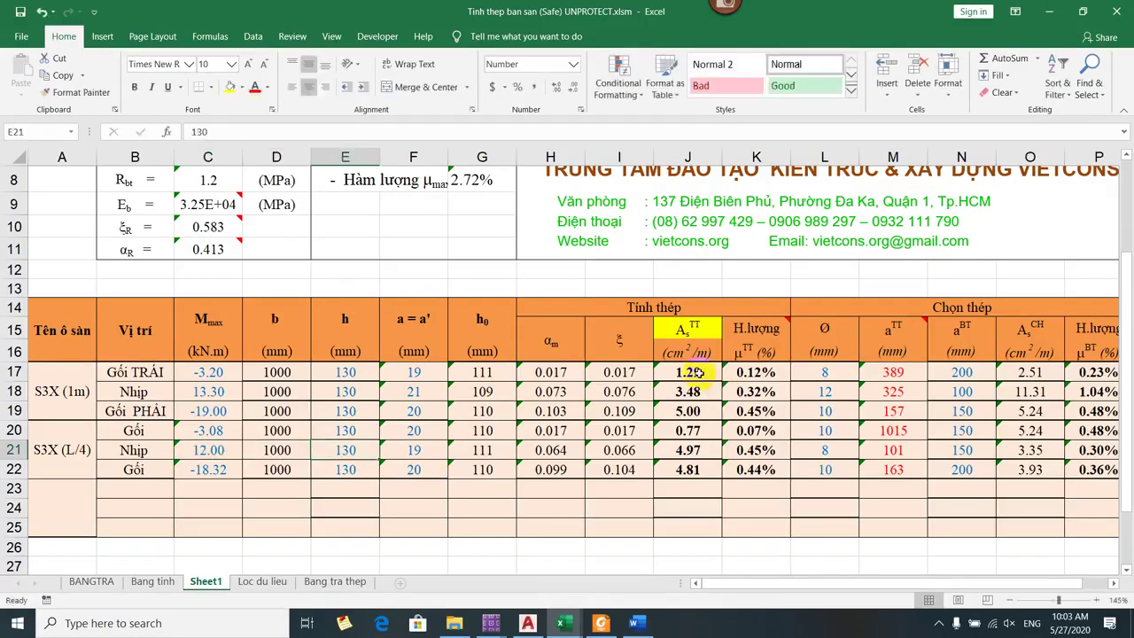
- Inspect the required steel area formula in J17, including the 225 and 365 strength values tied to bar diameter
click(698, 373)
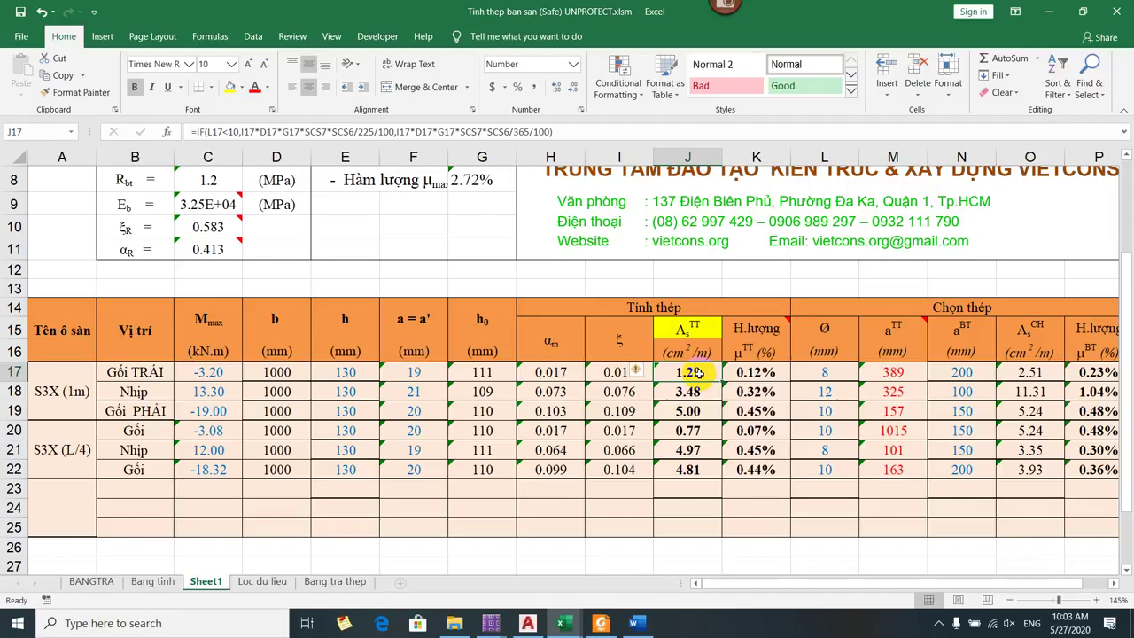
double_click(697, 373)
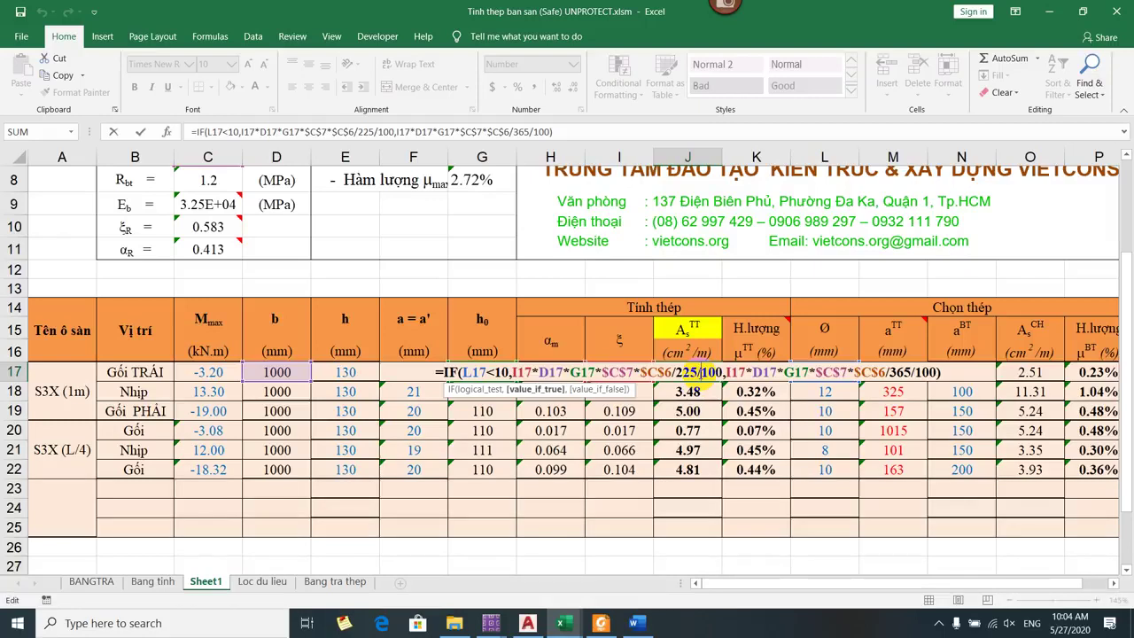
key(Return)
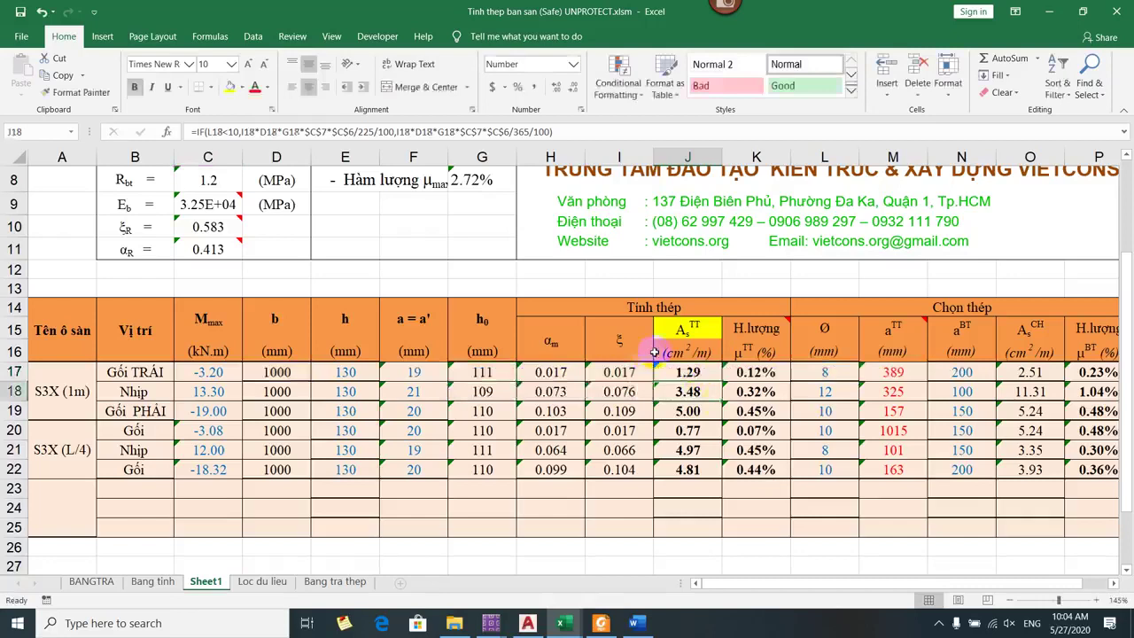
double_click(711, 375)
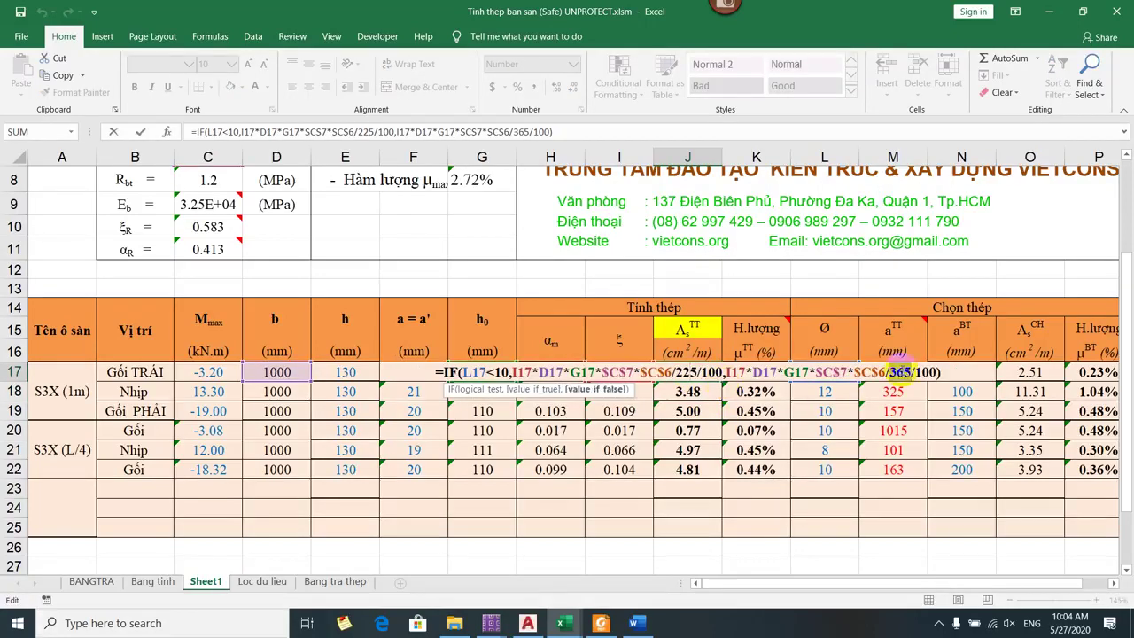
key(Return)
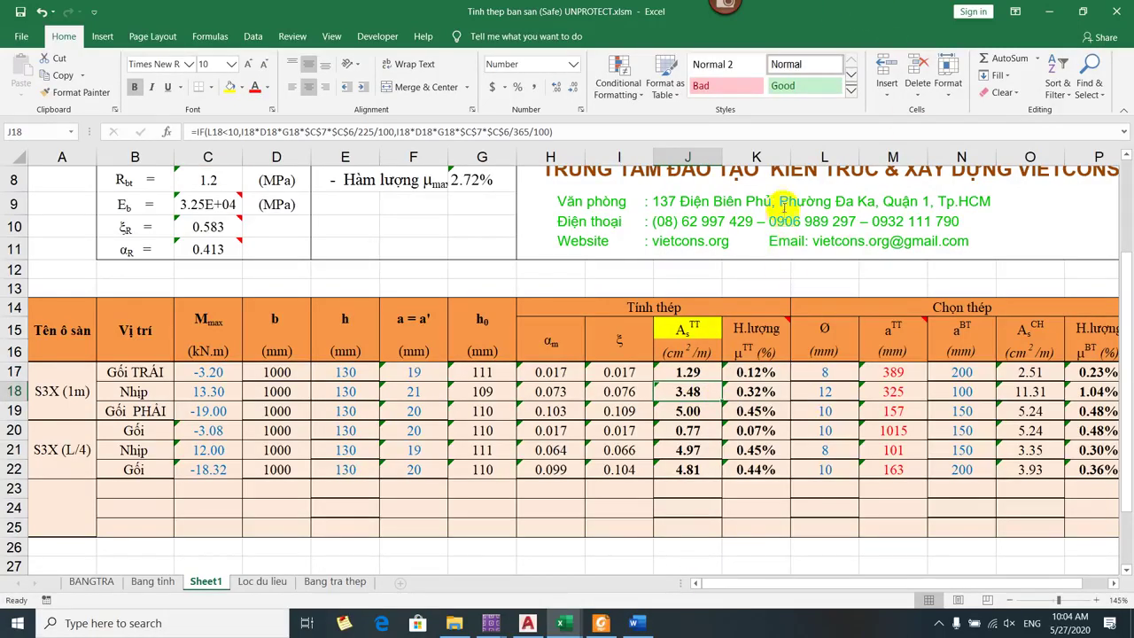
- Set the bar diameter Ø of the S3X (1m) Gối TRÁI row in L17 to 10 mm
click(843, 366)
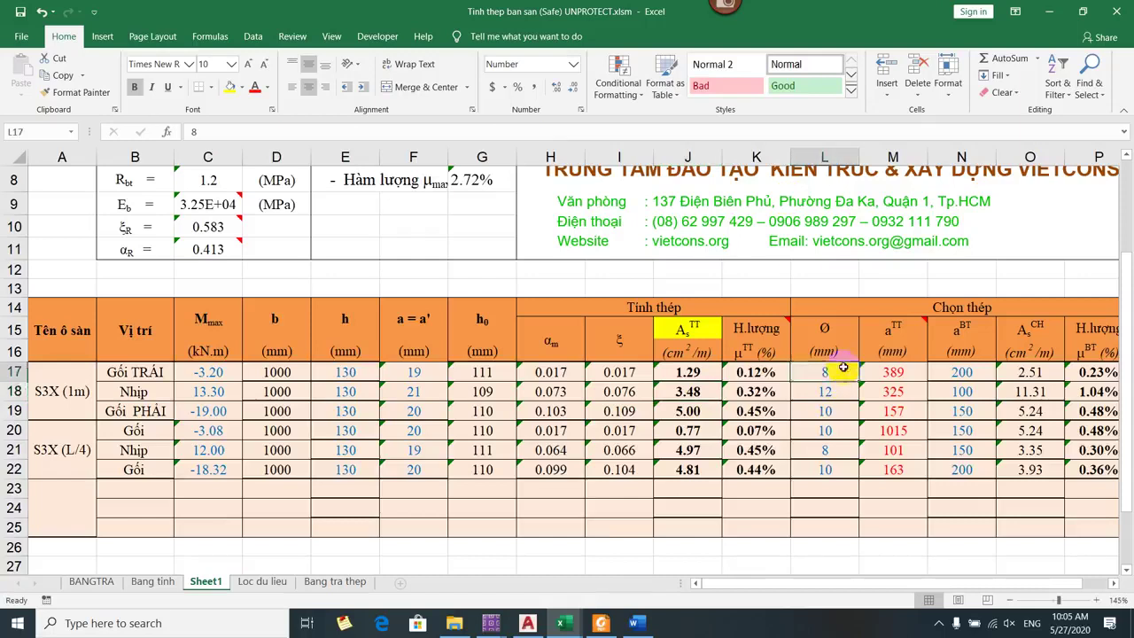
drag(843, 367, 841, 408)
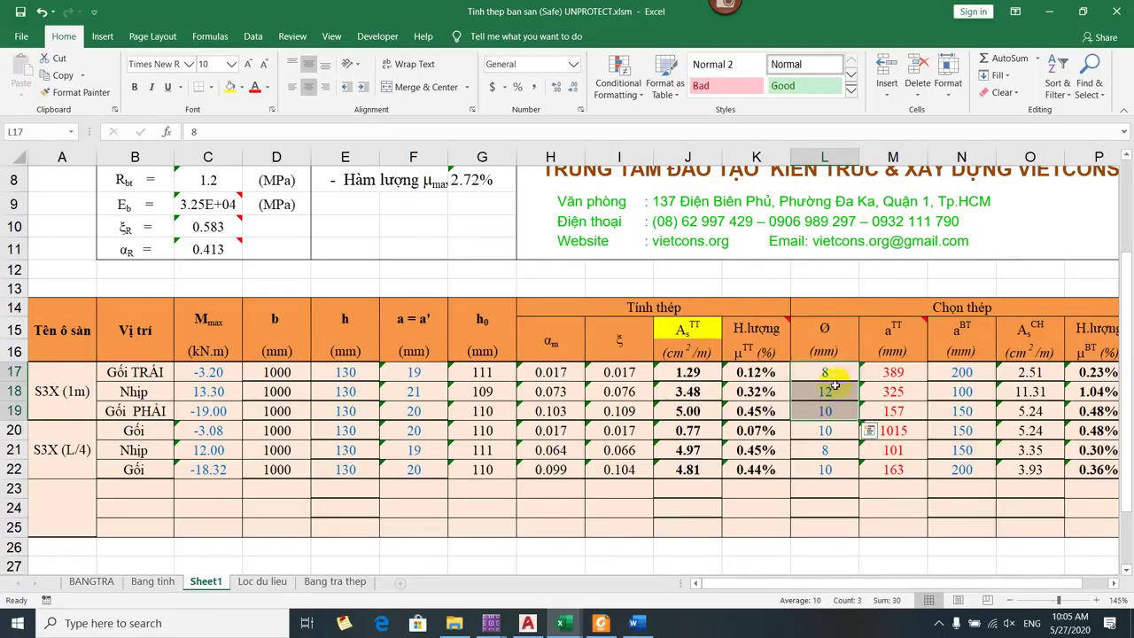
click(833, 374)
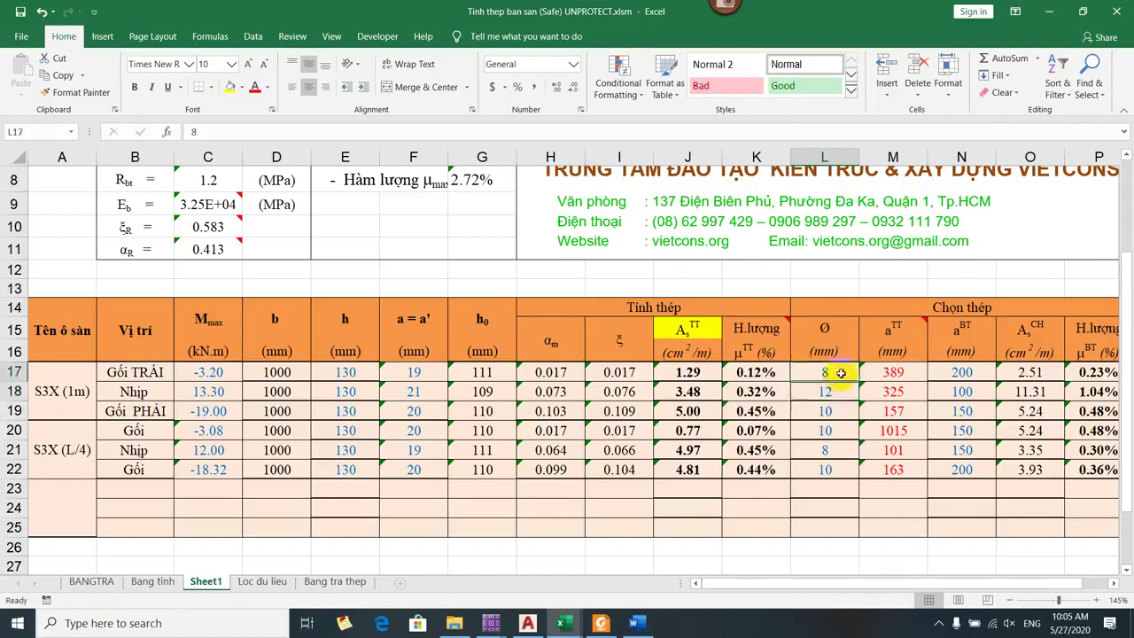
text(10)
click(825, 411)
click(824, 430)
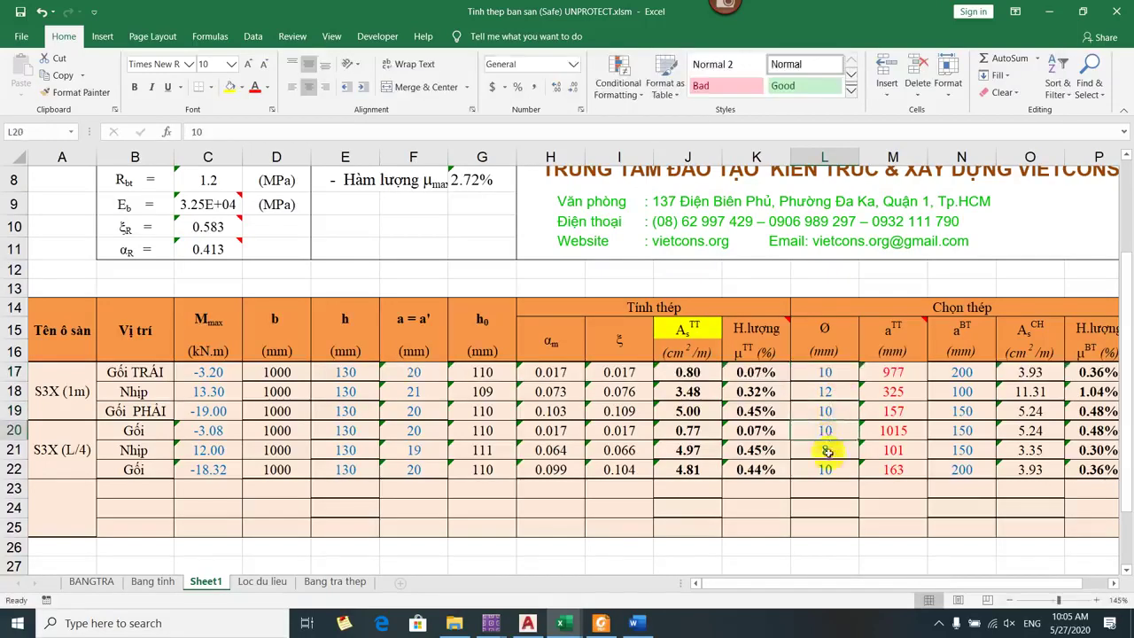
- Set the bar diameter Ø of the S3X (1m) Nhịp row in L18 to 8 mm and compare the diameters with the S3X (L/4) rows
click(825, 395)
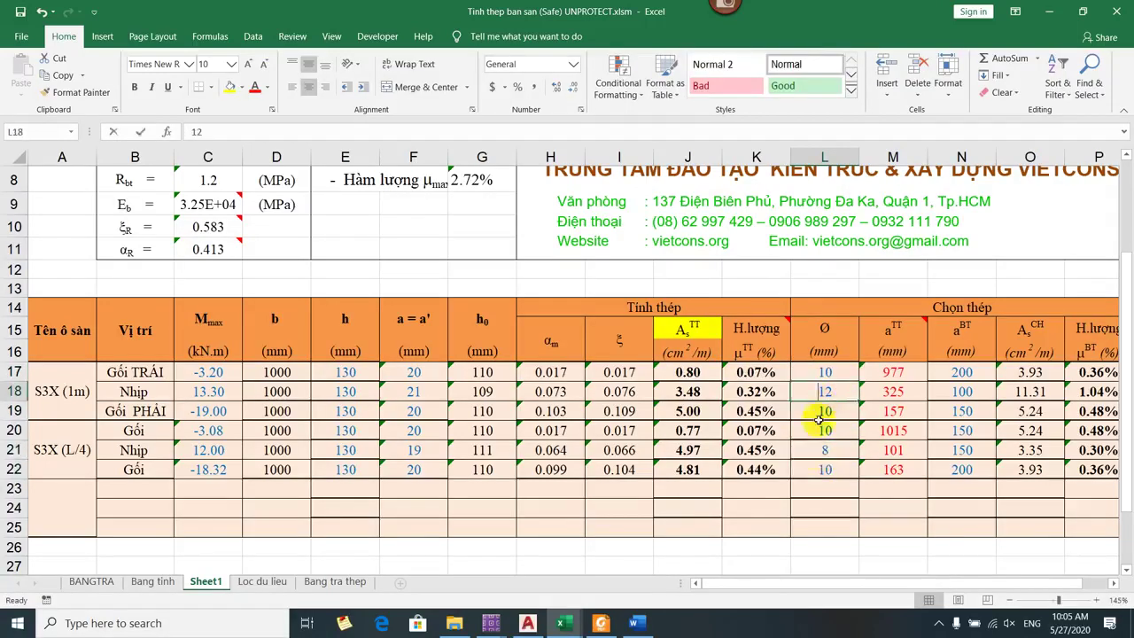
text(8)
click(824, 450)
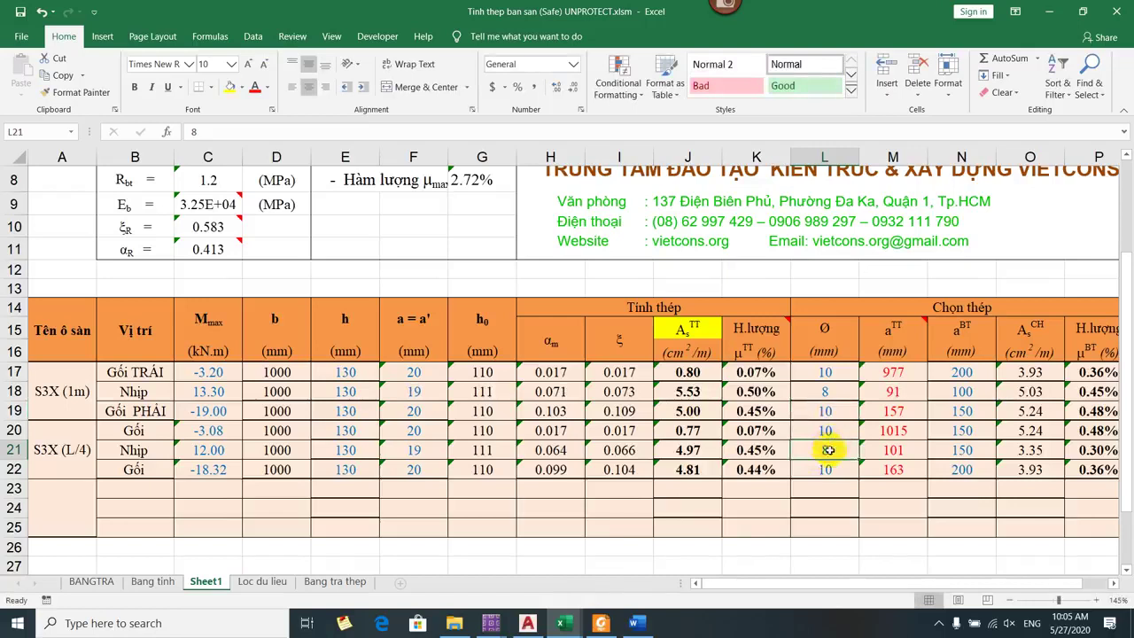
click(825, 393)
click(833, 450)
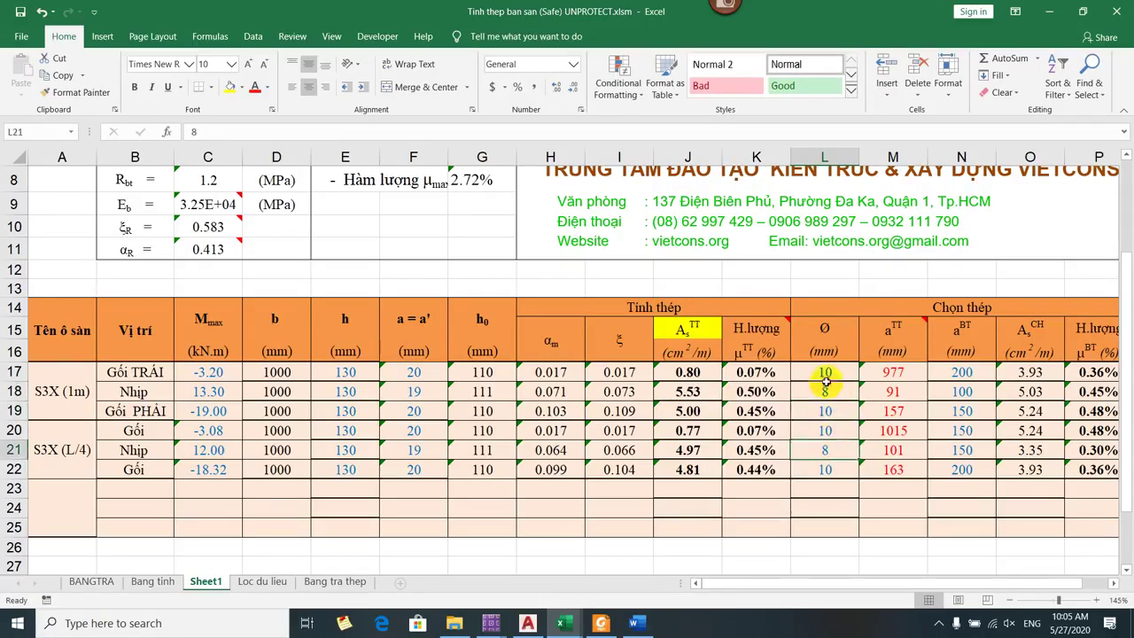
drag(825, 377, 815, 464)
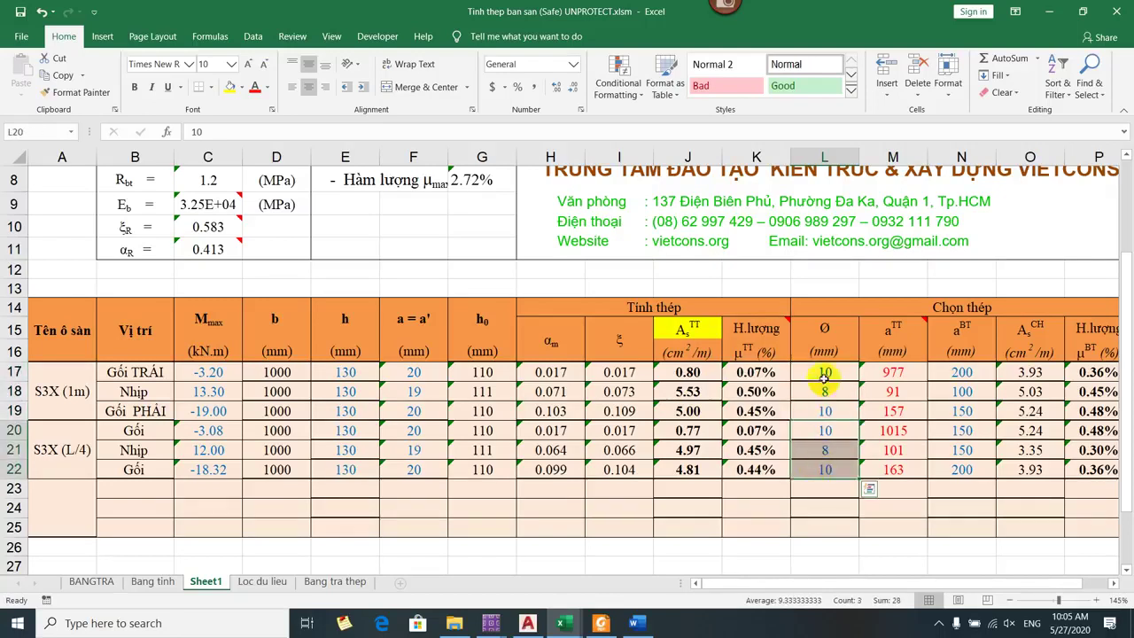
drag(822, 372, 815, 410)
click(567, 432)
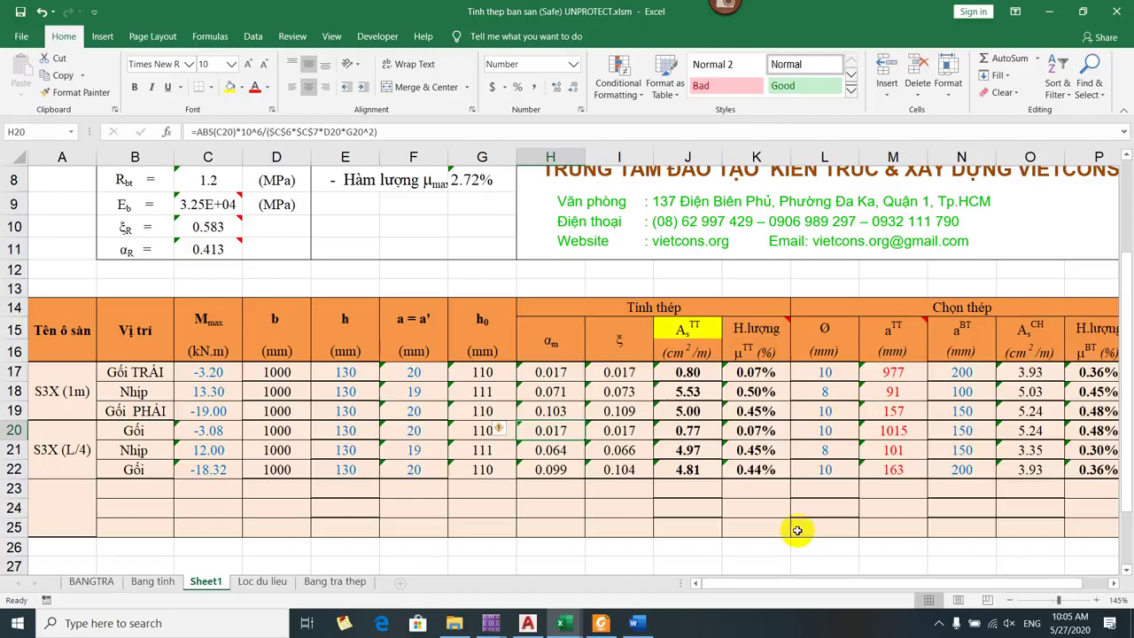
- Switch to the 20200301 - Sàn kê 4 cạnh workbook, autofit column O on Sàn BK ĐƠN, and inspect slab S1's moment cell N9
mouse_move(562, 623)
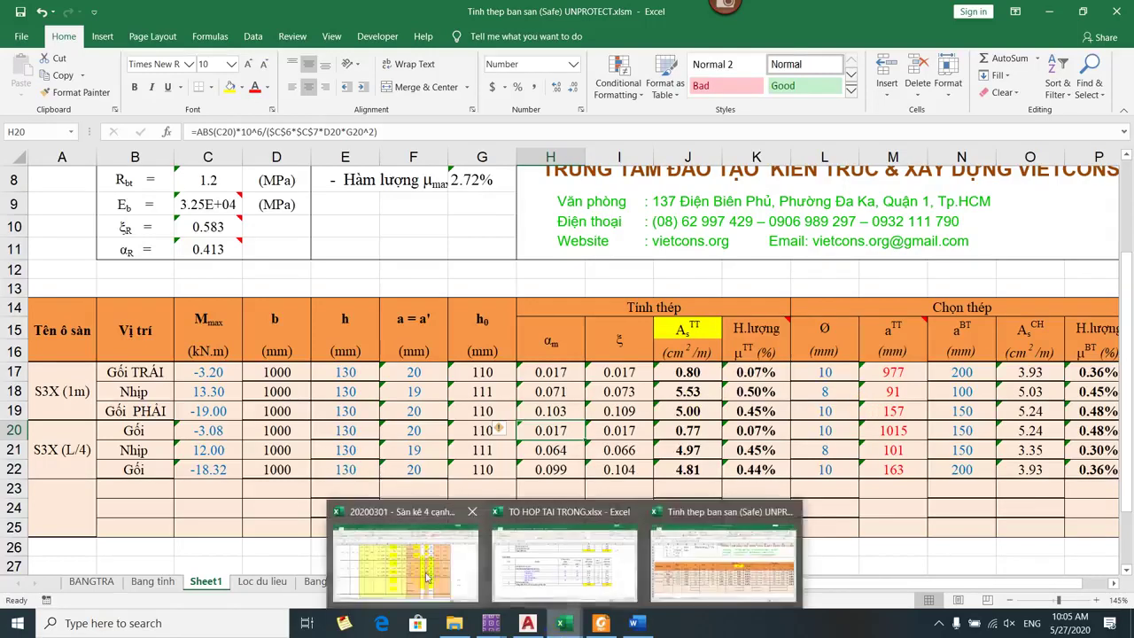
click(405, 542)
scroll(793, 370, up, 3)
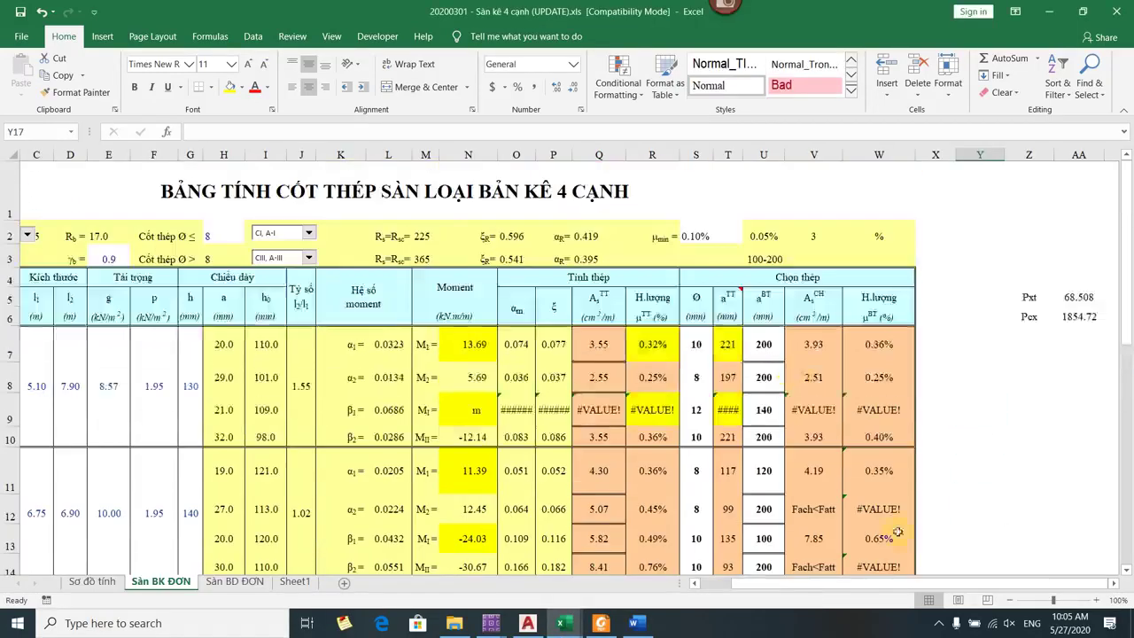
click(778, 588)
drag(778, 588, 717, 582)
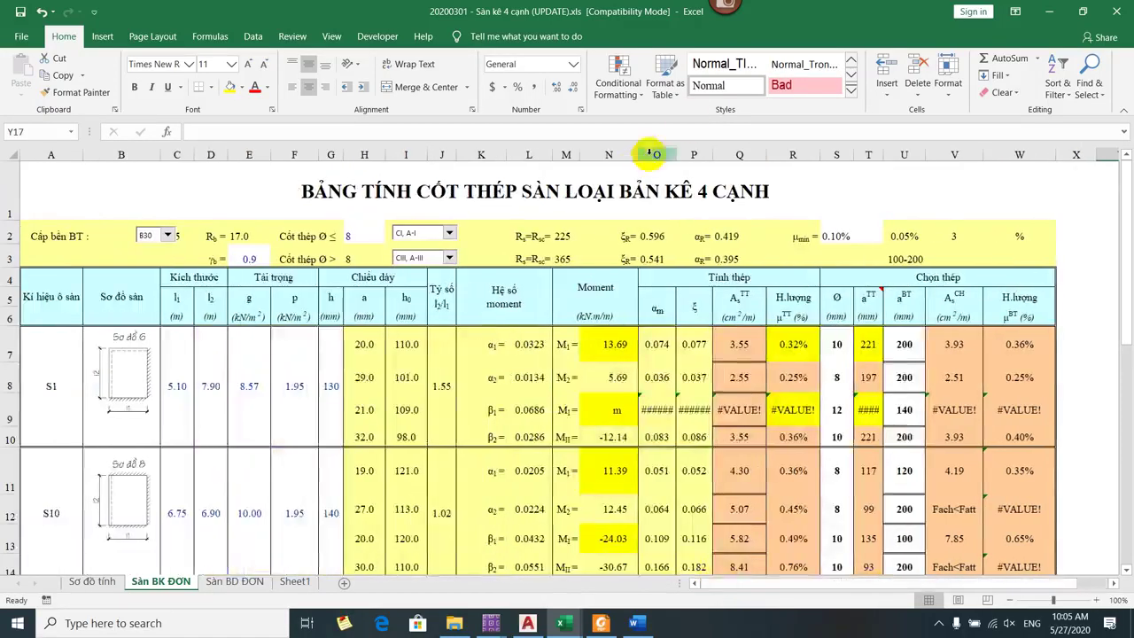
double_click(675, 152)
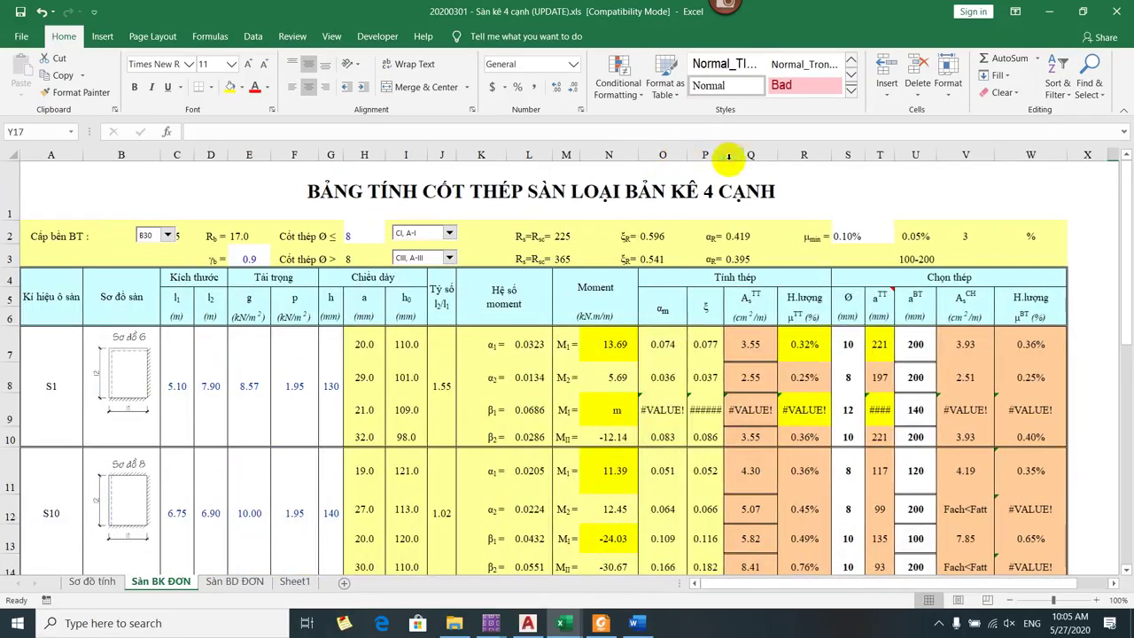
click(751, 154)
click(611, 409)
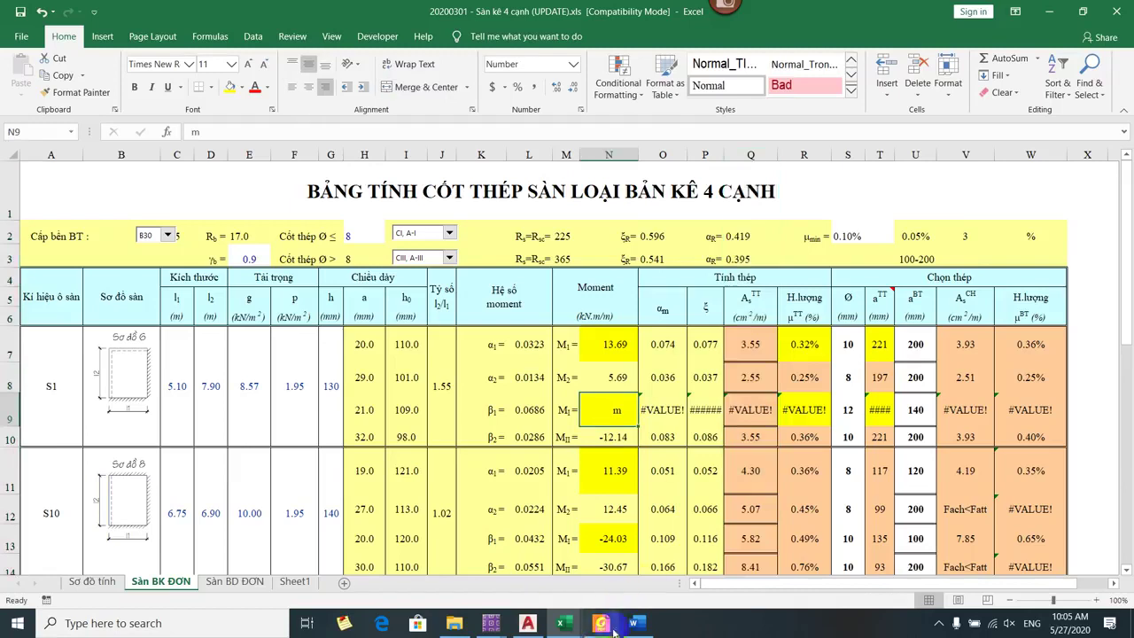
- Back in the Tinh thep ban san workbook, compute the midspan steel difference in percent in J12 with =(5.53-4.97)/4.97*100
click(561, 623)
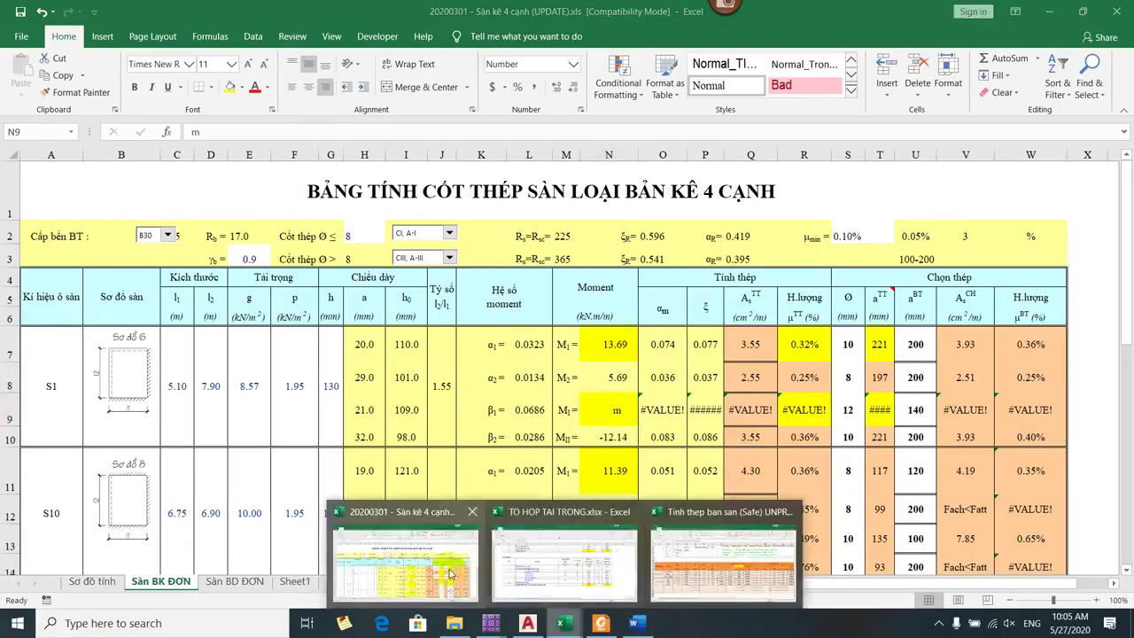
click(722, 559)
drag(700, 372, 691, 468)
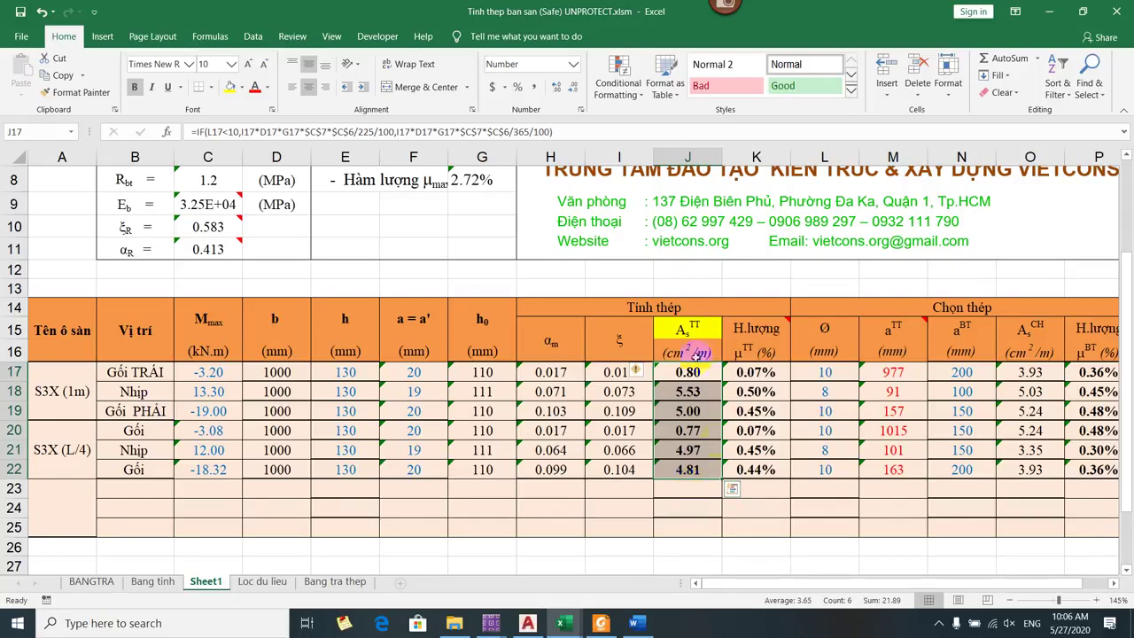
click(660, 273)
text(=()
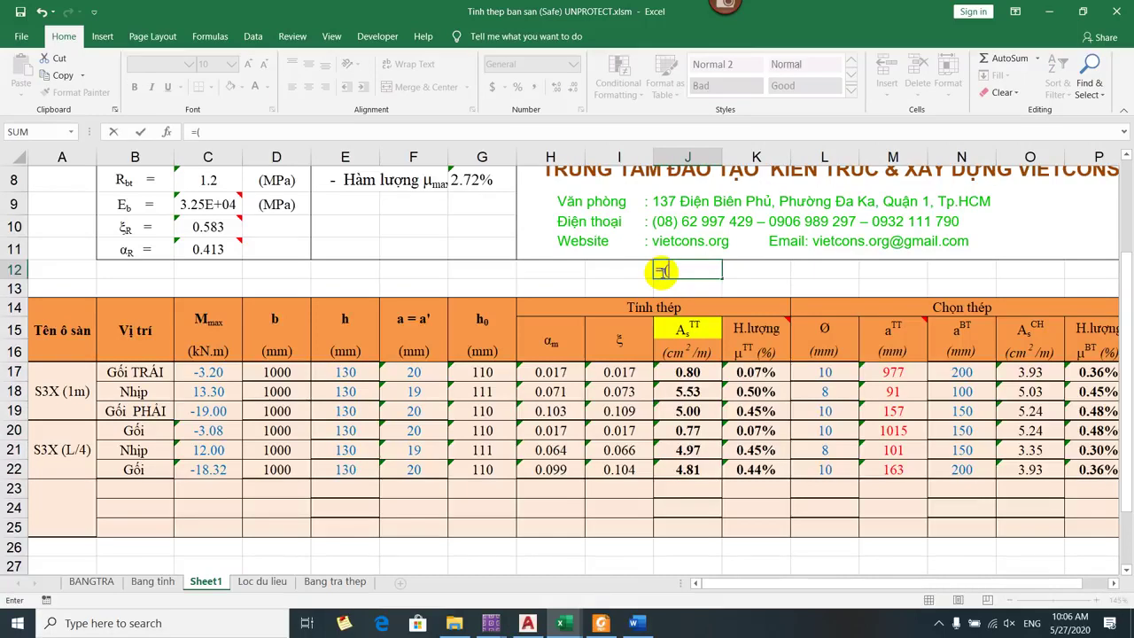
text(5.53-4.97)/)
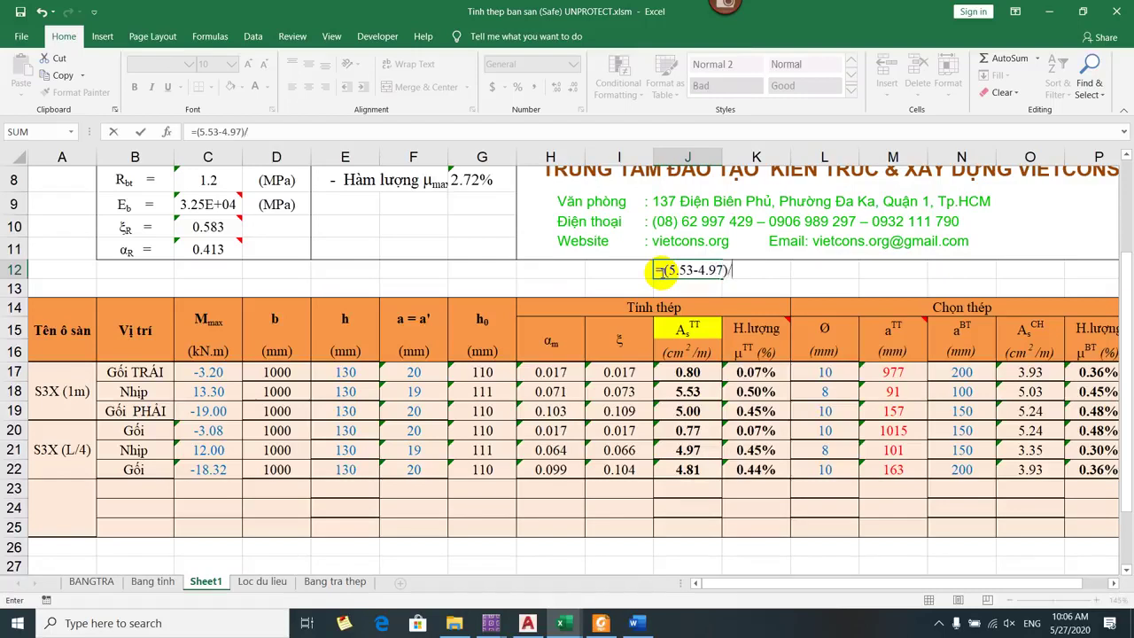
text(4.97*100)
key(Return)
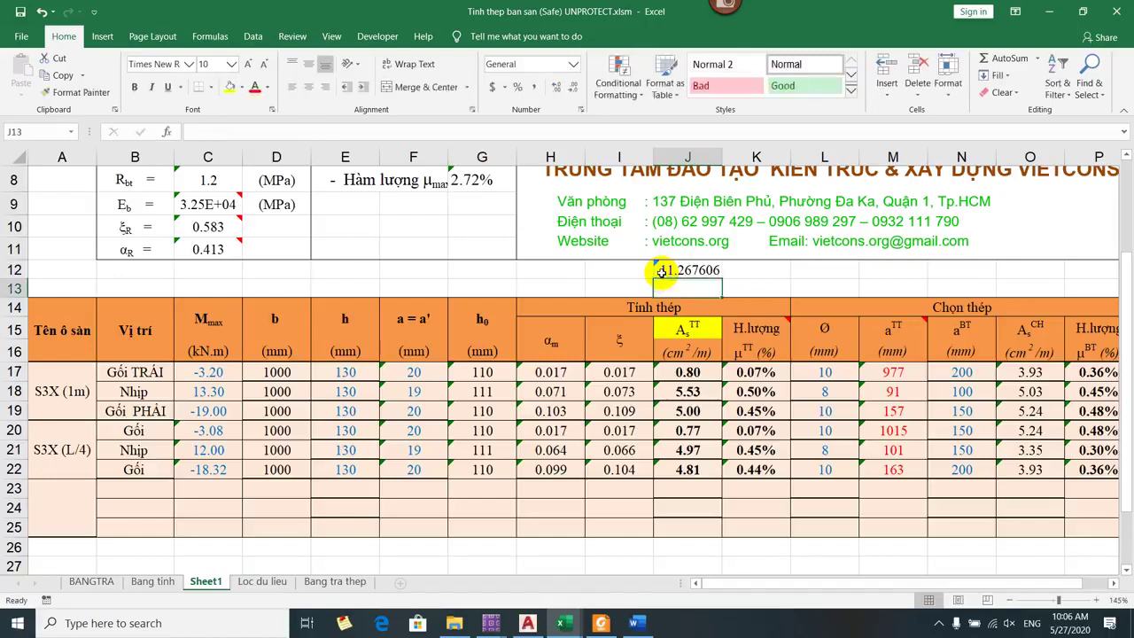
click(661, 271)
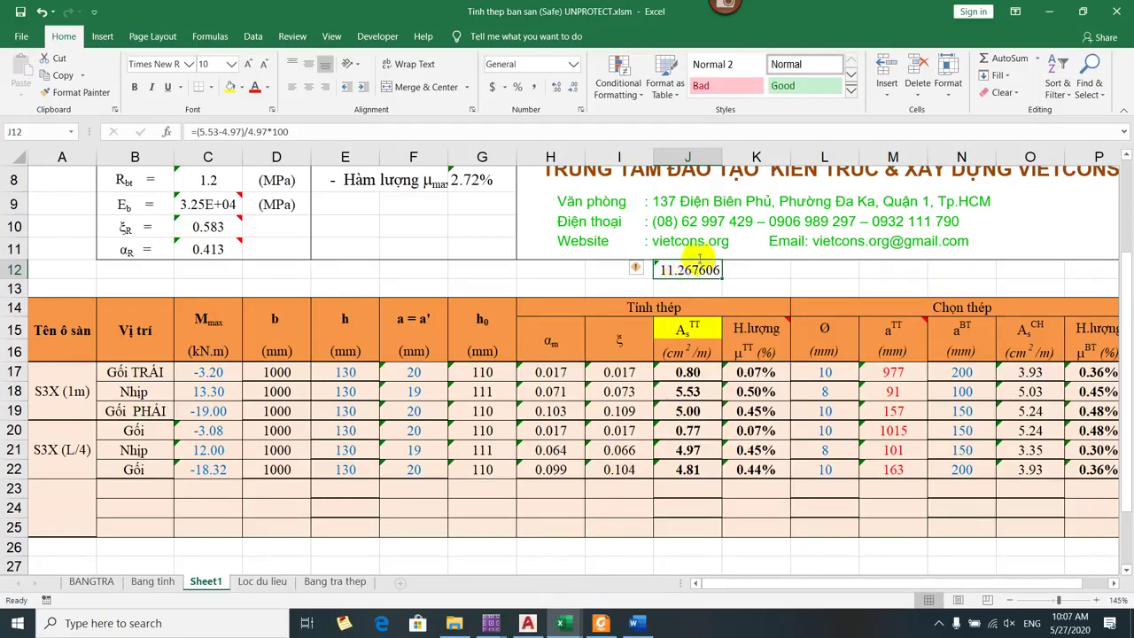
click(69, 447)
click(692, 450)
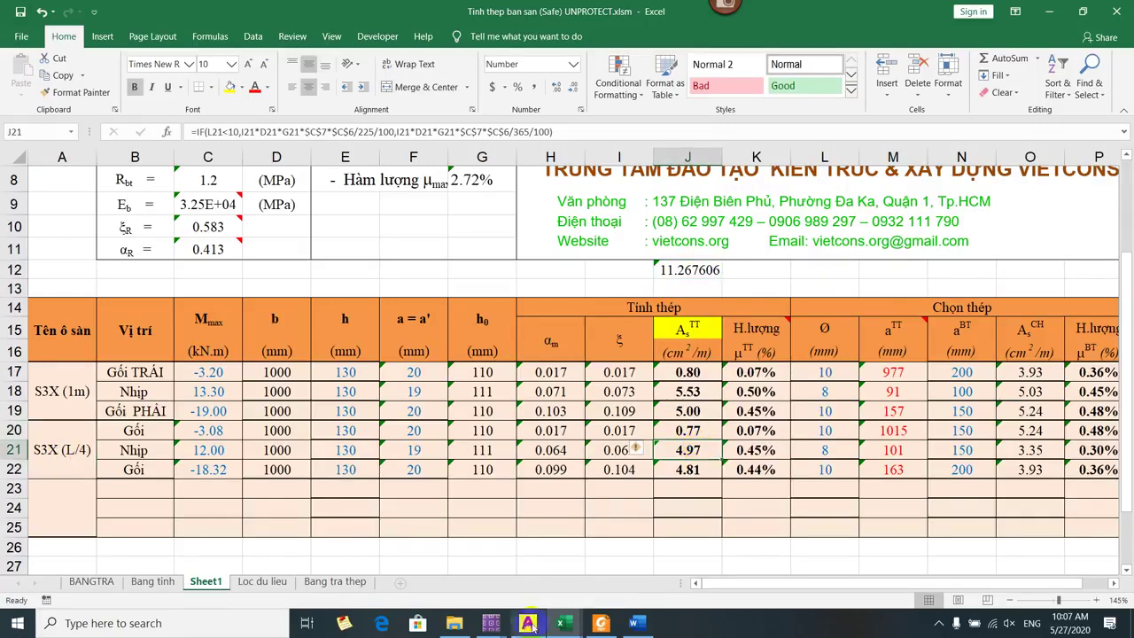
- Switch to the SAFE SAN 25052020 model in SAFE, delete the three loose lines below grid A, and run the analysis
mouse_move(489, 623)
click(525, 549)
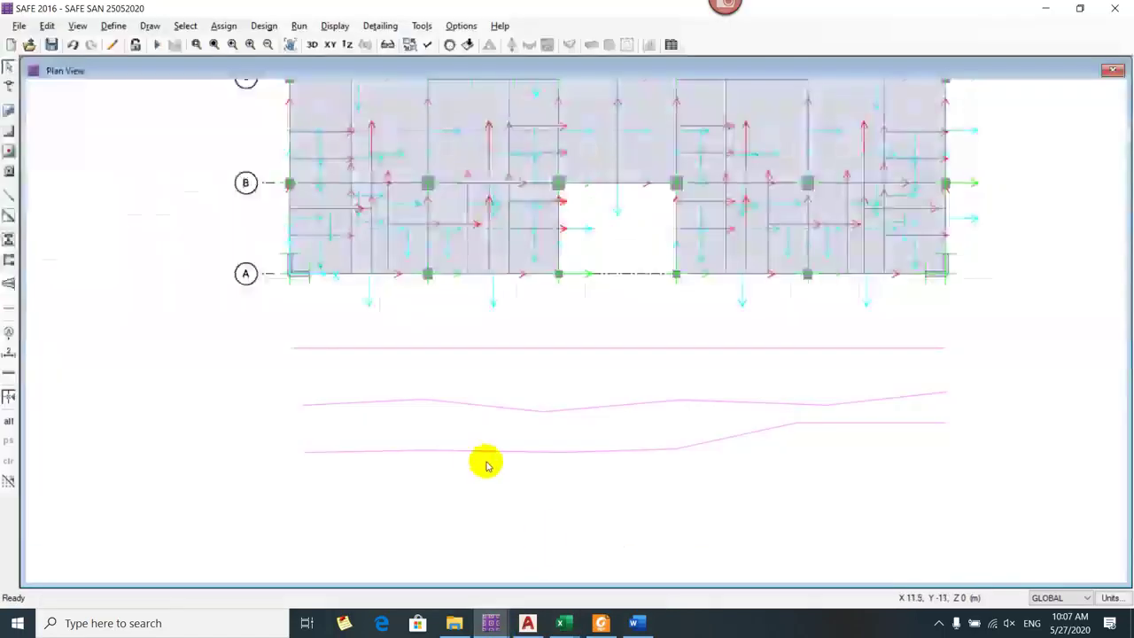
drag(943, 329, 234, 475)
key(Delete)
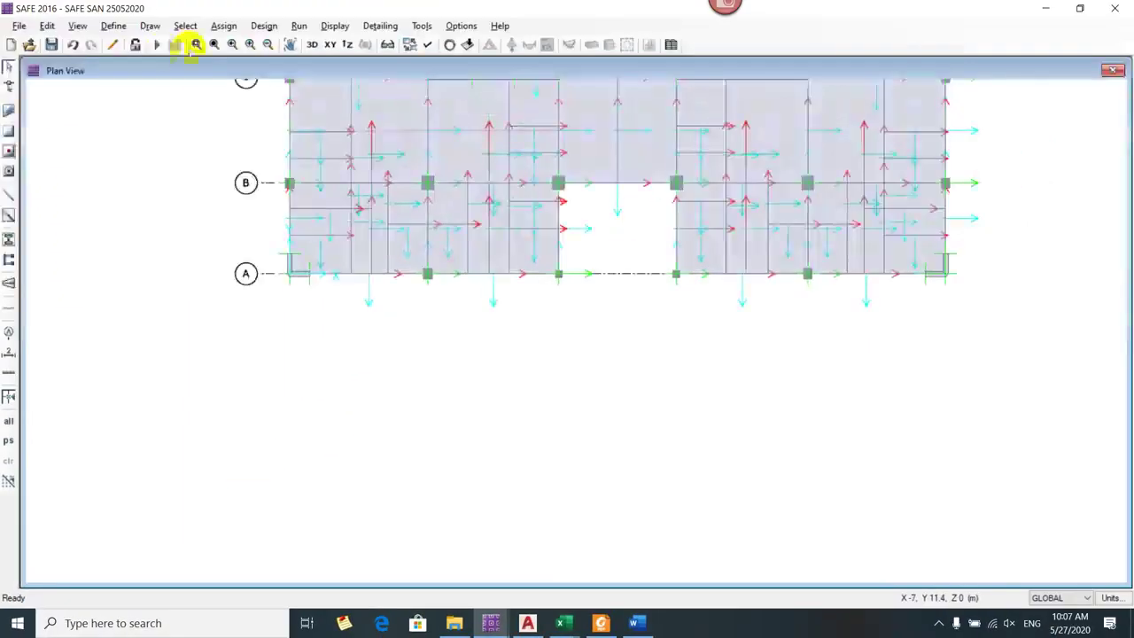
click(155, 44)
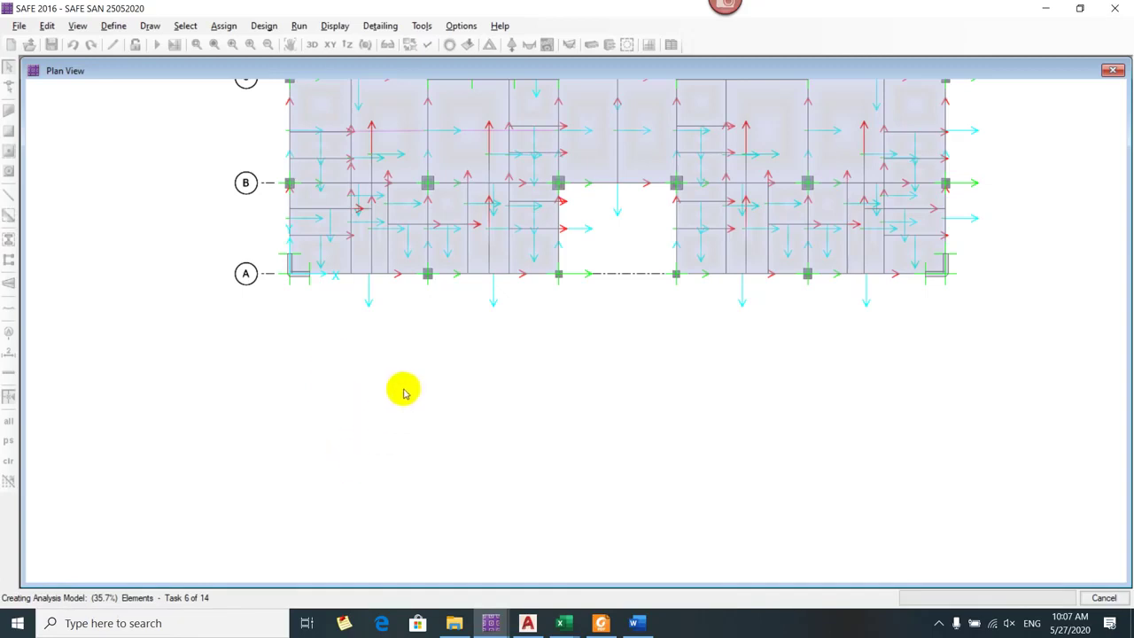
- In the SAFE SAN 27052020 model, display the slab resultant M11 contours for the TINH TOAN combination and examine them around the panels
mouse_move(490, 623)
click(380, 506)
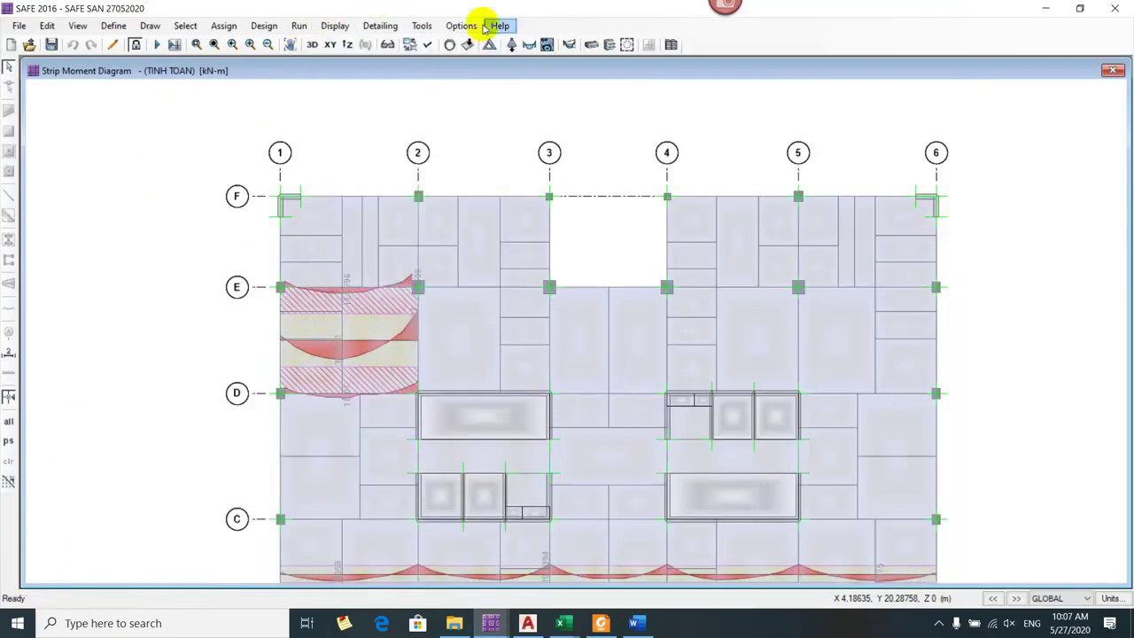
click(546, 45)
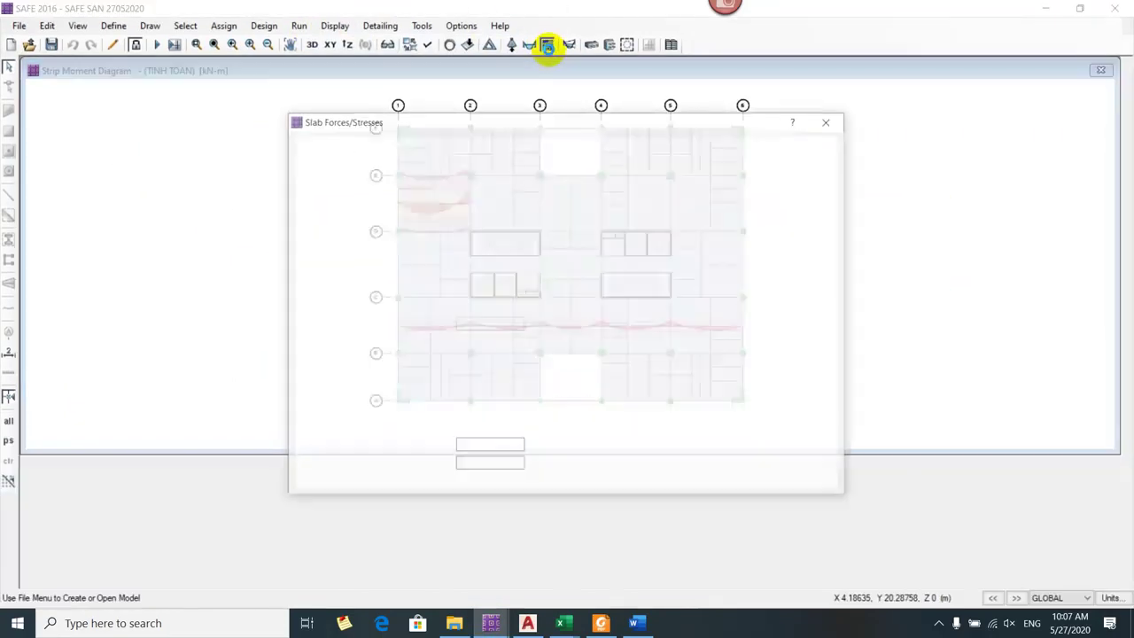
click(683, 445)
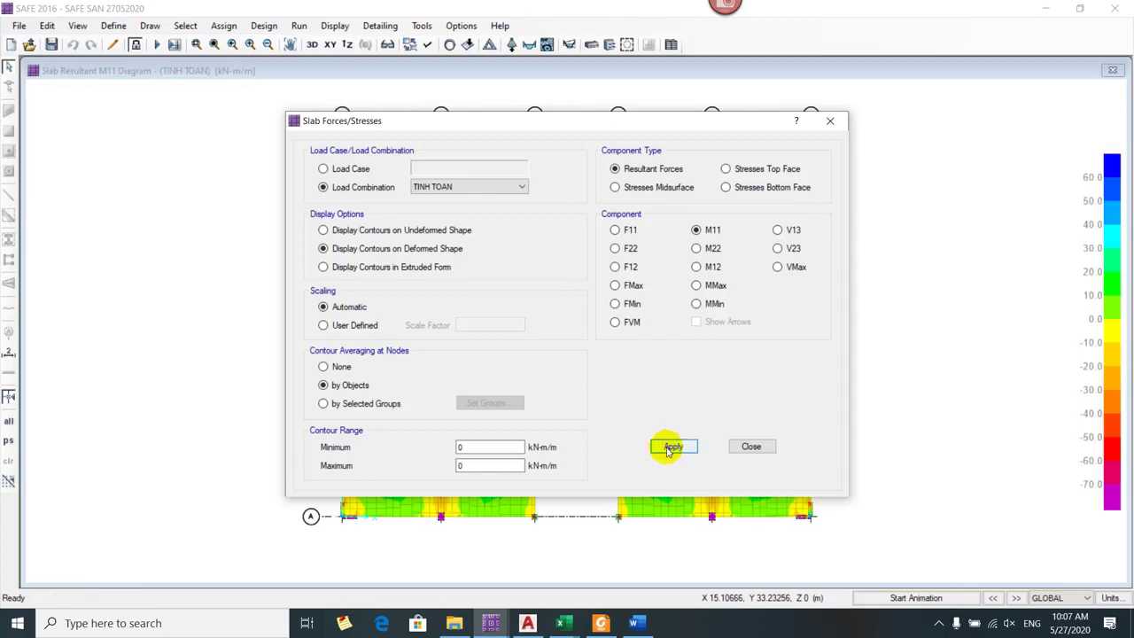
click(744, 447)
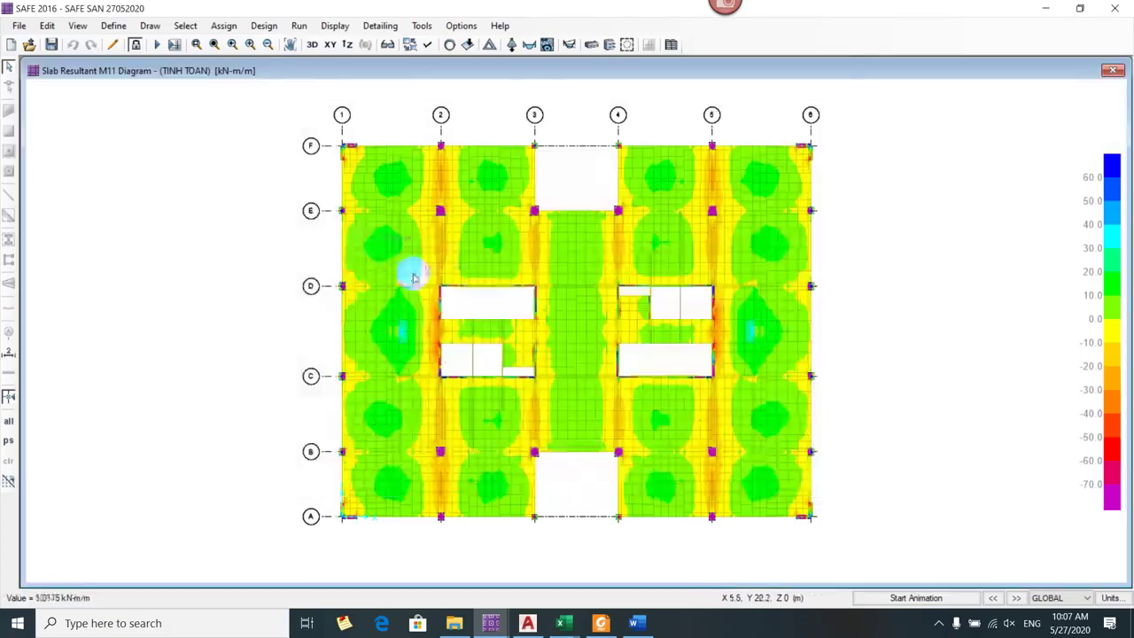
scroll(368, 251, up, 1)
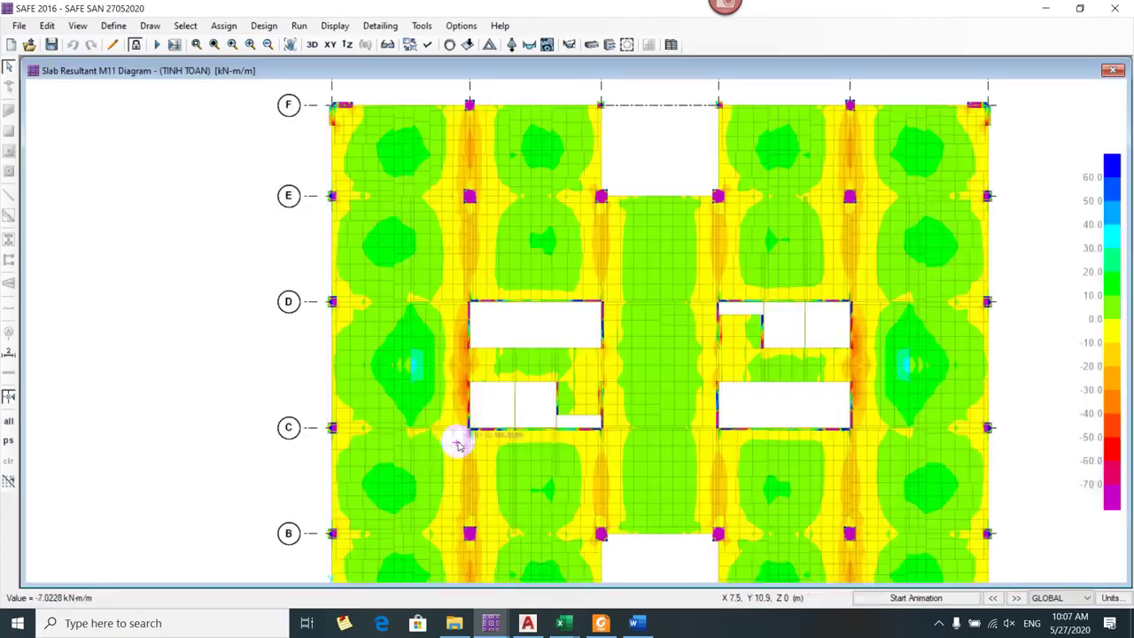
drag(455, 438, 463, 387)
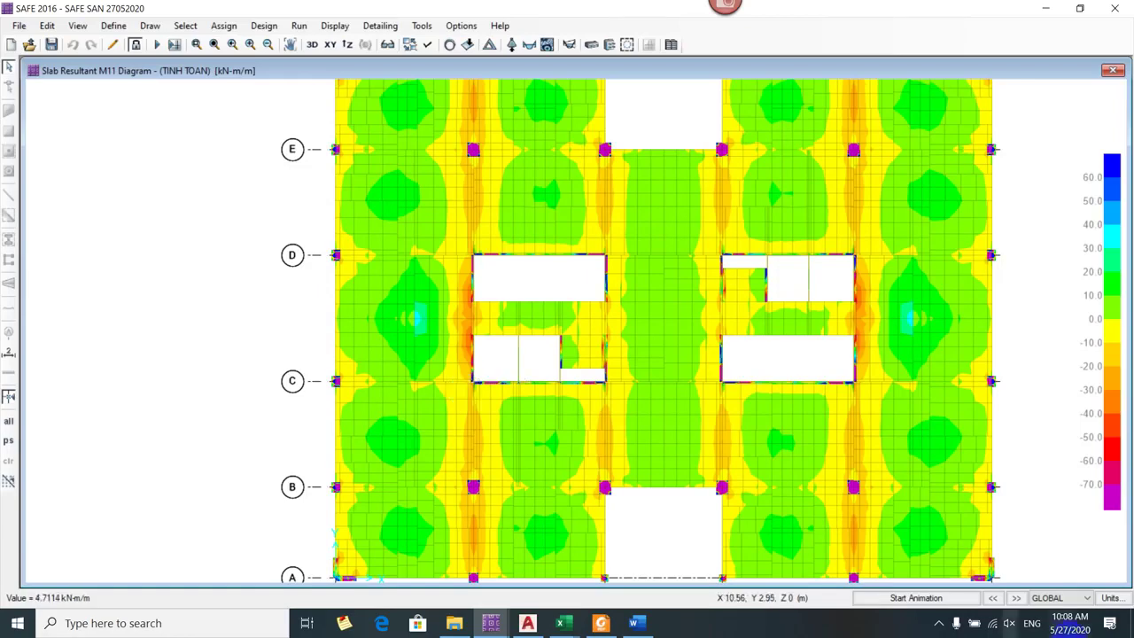
- View the displacement contours in SAFE SAN 25052020 and return to SAFE SAN 27052020, showing its plan view with the design strips
key(F6)
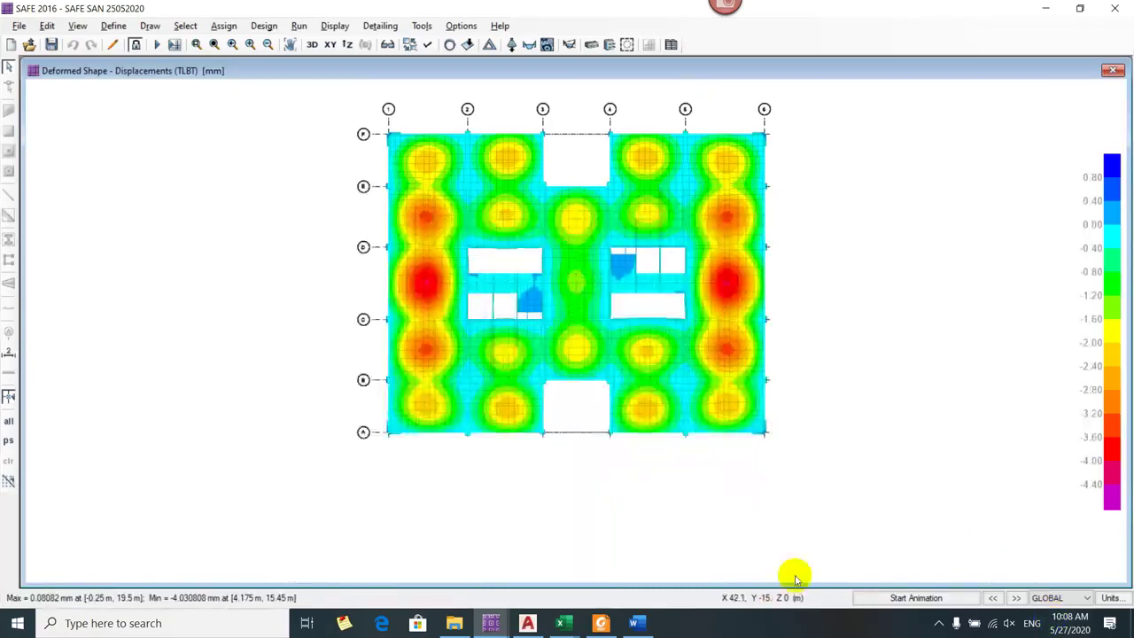
click(490, 626)
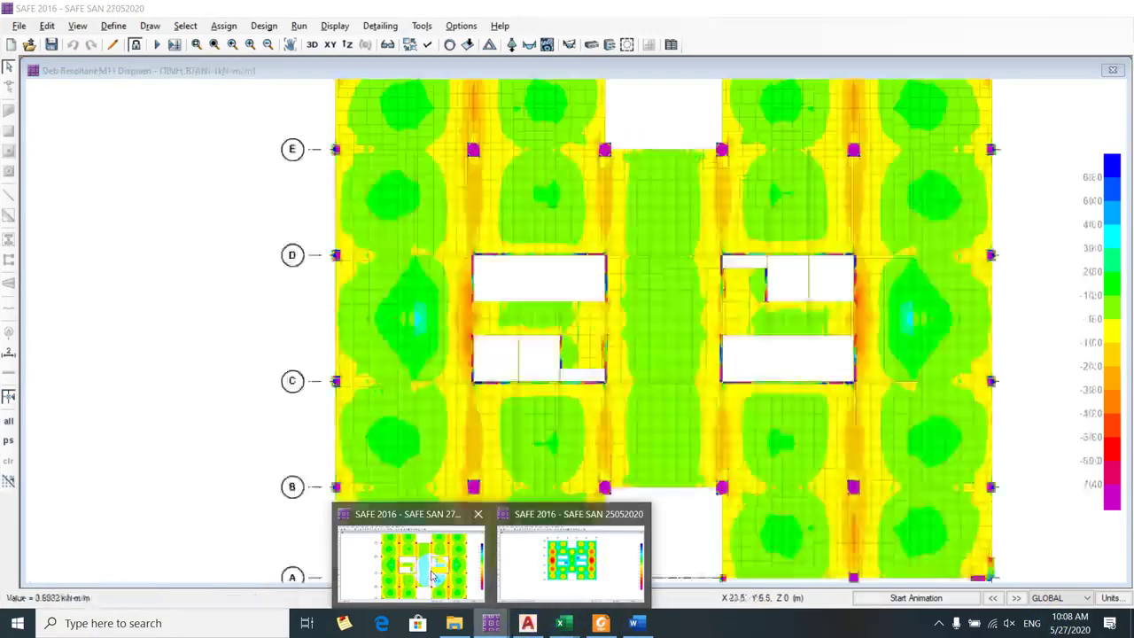
click(434, 576)
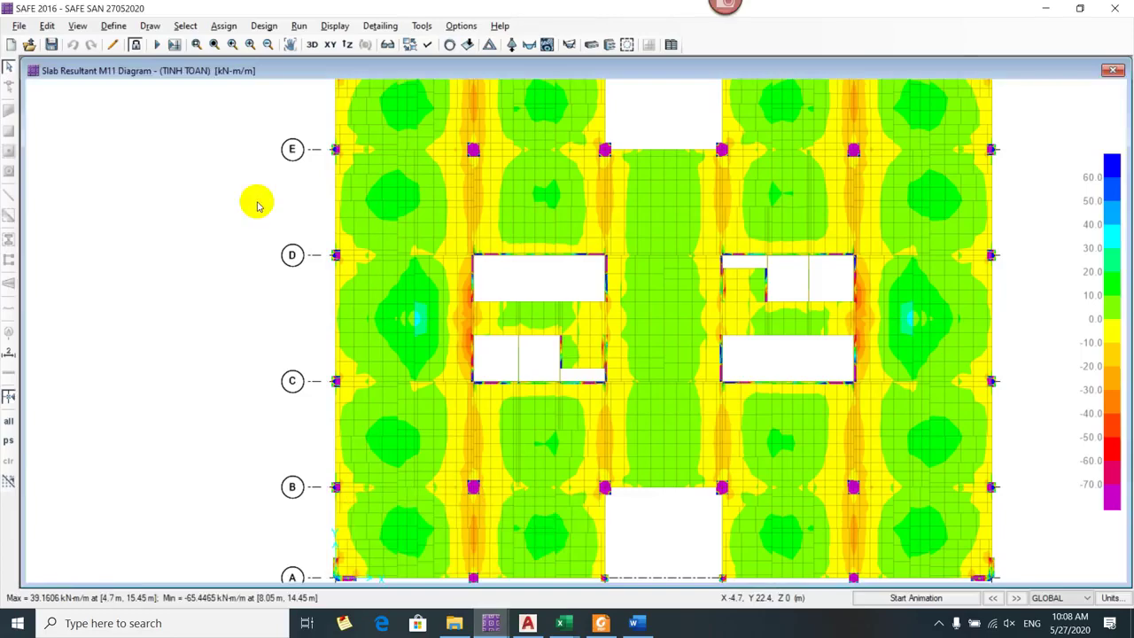
key(F4)
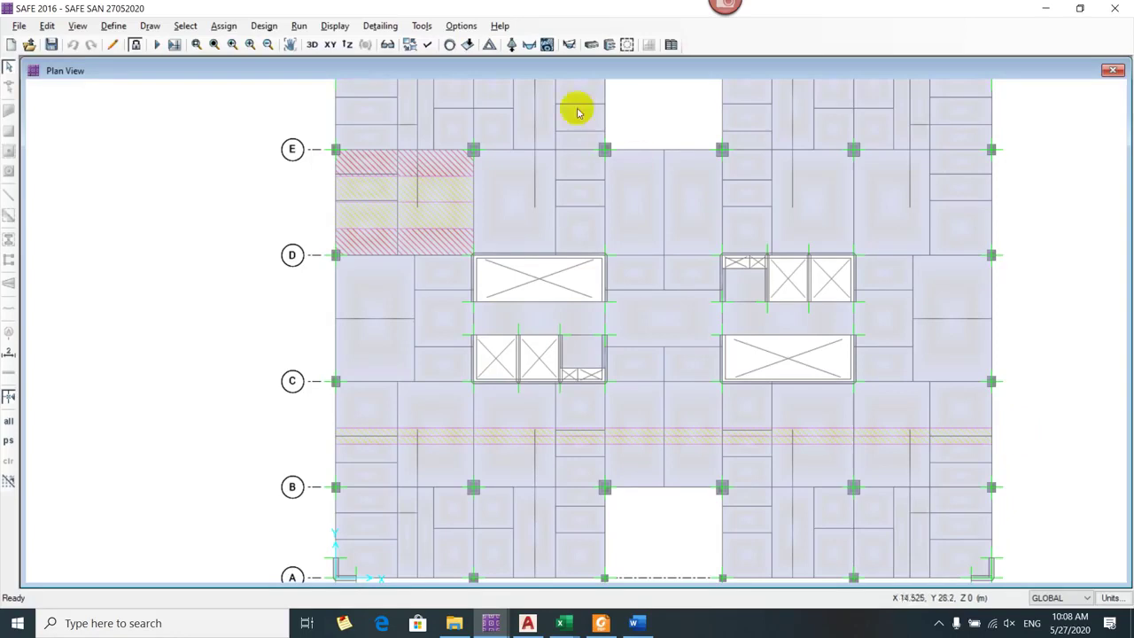
click(563, 623)
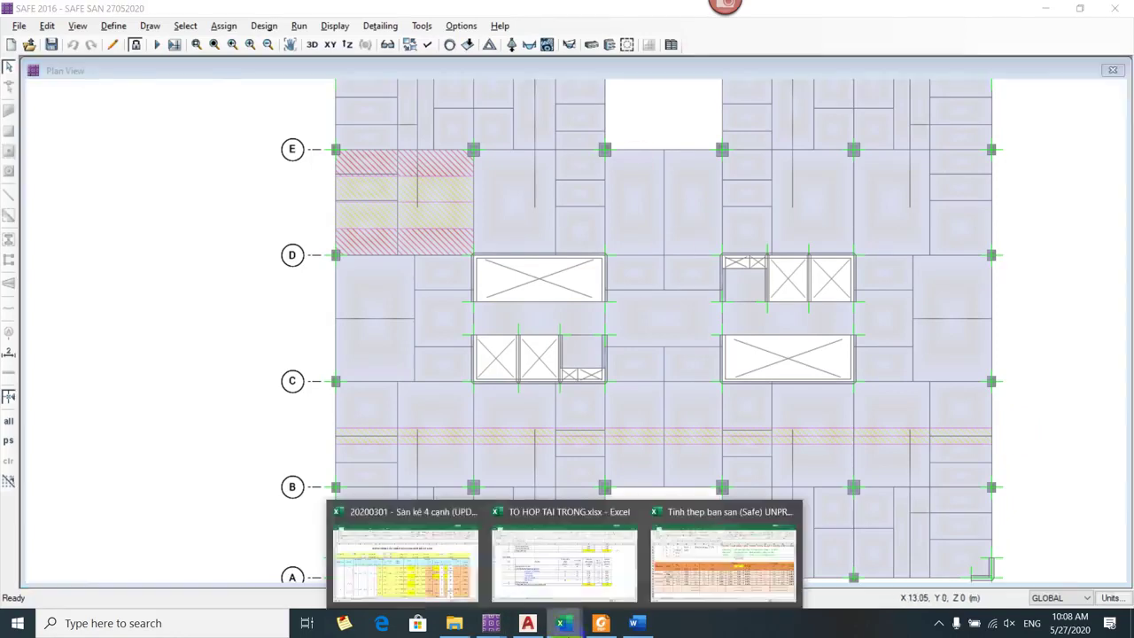
- Switch to the 20200301 - Sàn kê 4 cạnh (UPDATE) workbook in Excel and inspect slab S1's moment cells in N8 to N10
click(405, 558)
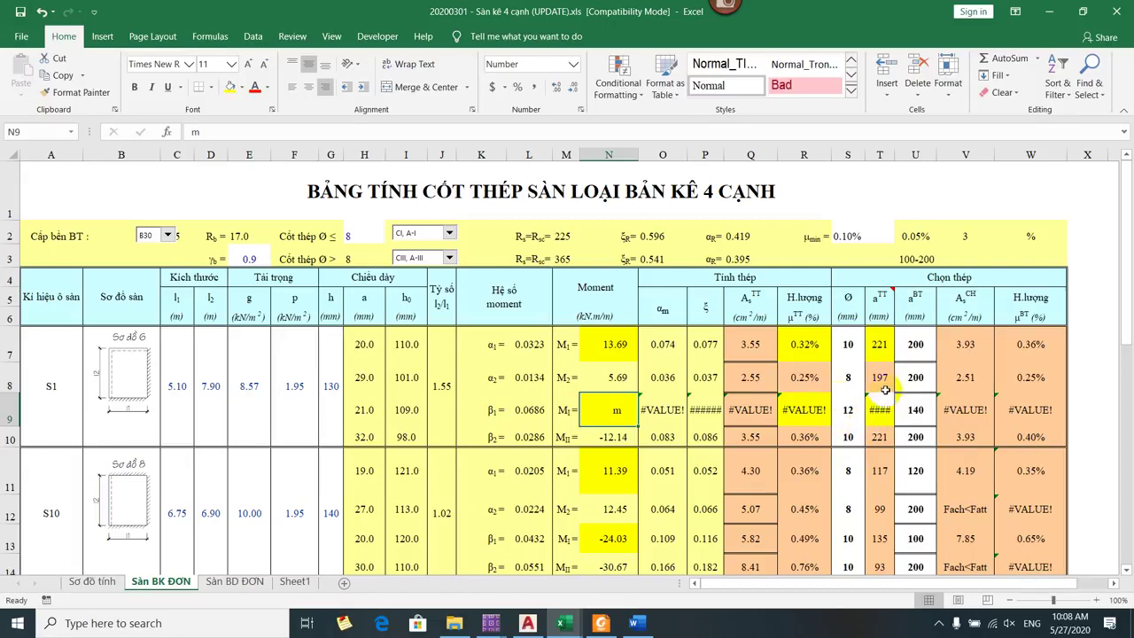
click(845, 410)
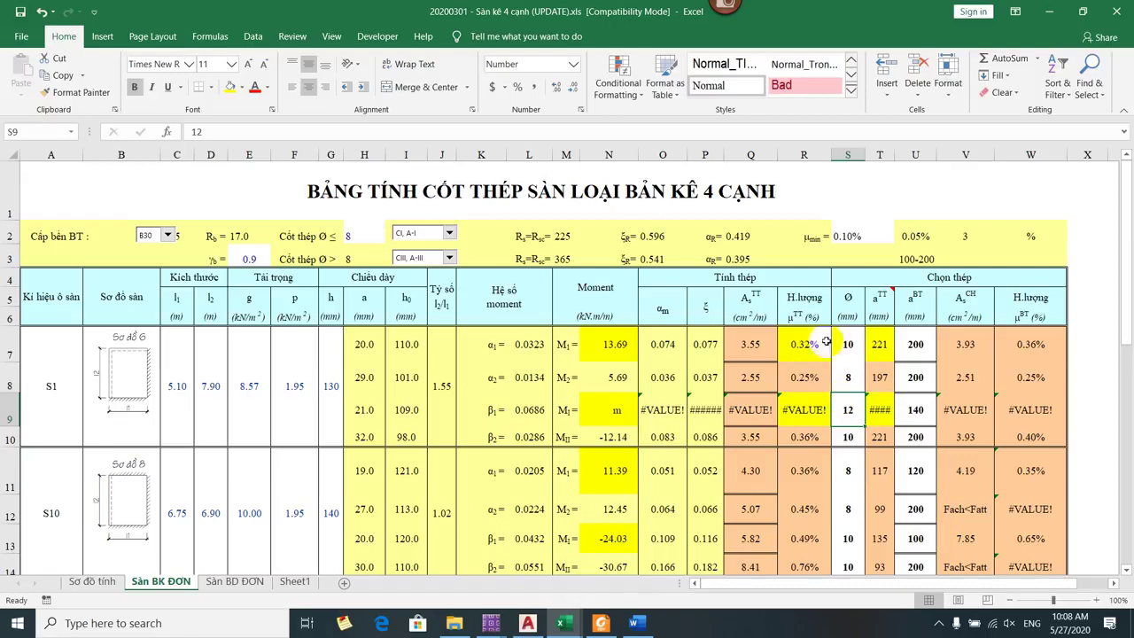
click(613, 410)
click(627, 381)
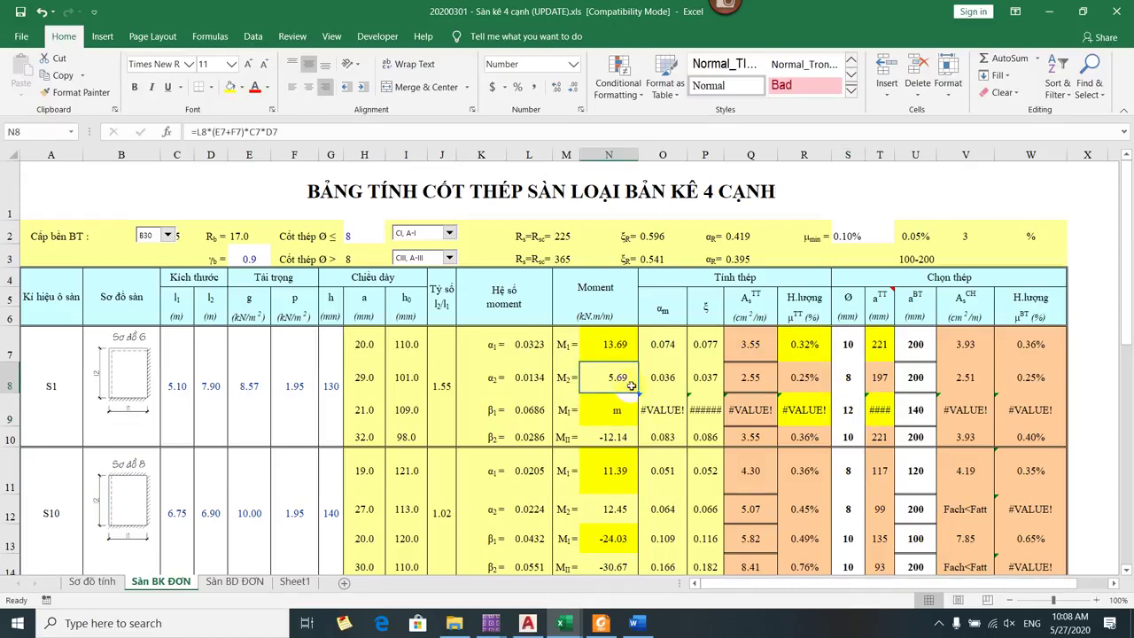
click(625, 429)
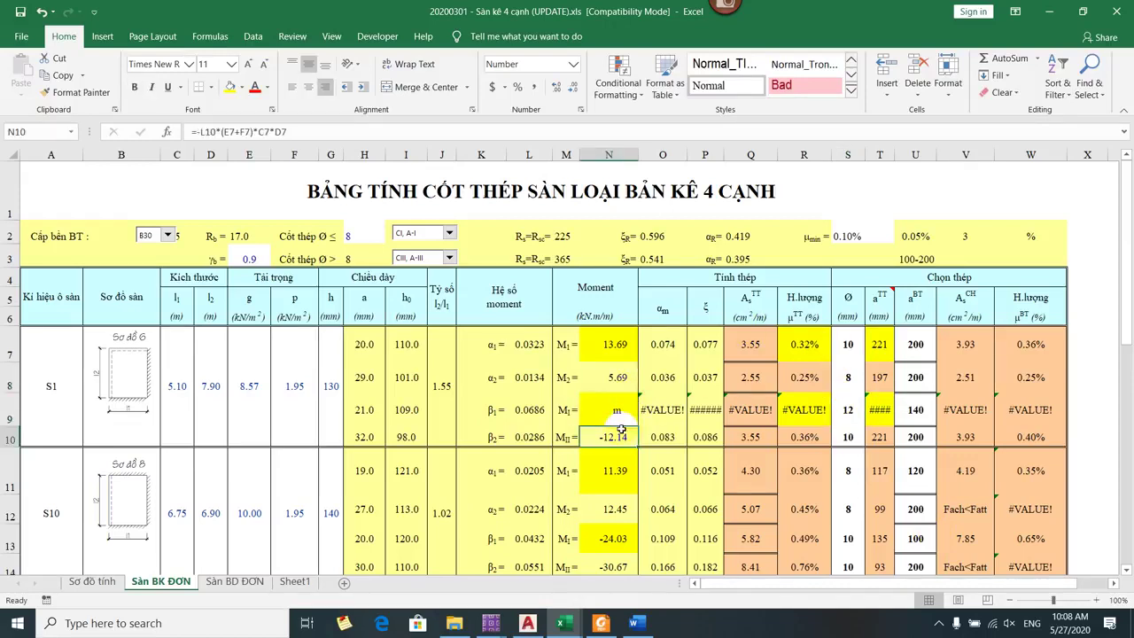
- Try to fill the moment formula from N8 down through N10, and undo the fill
click(633, 383)
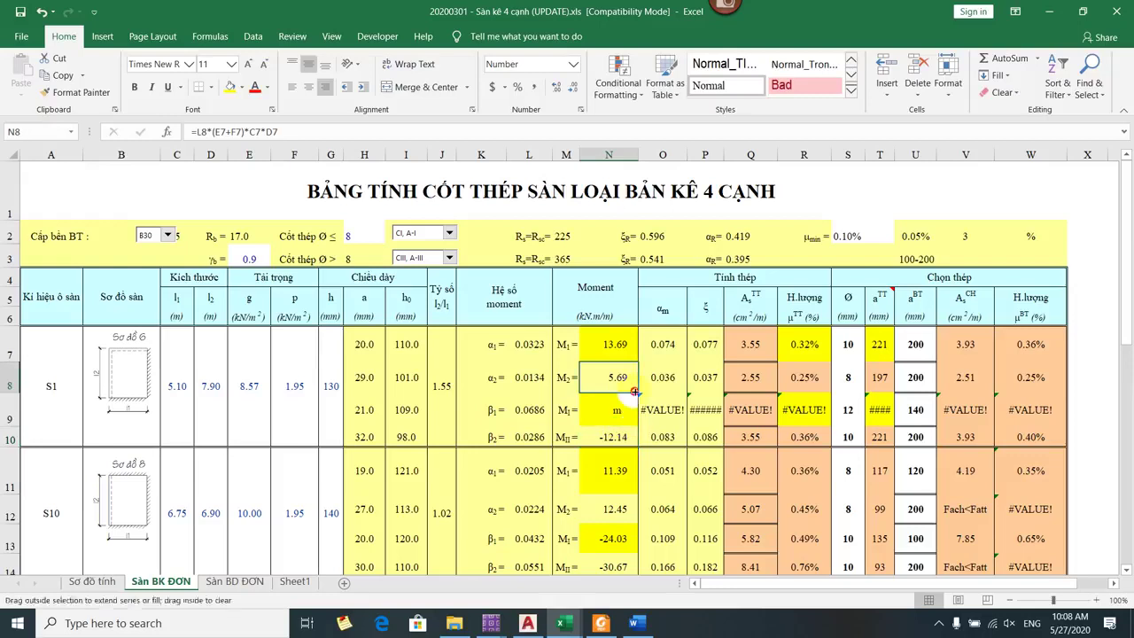
drag(635, 391, 637, 452)
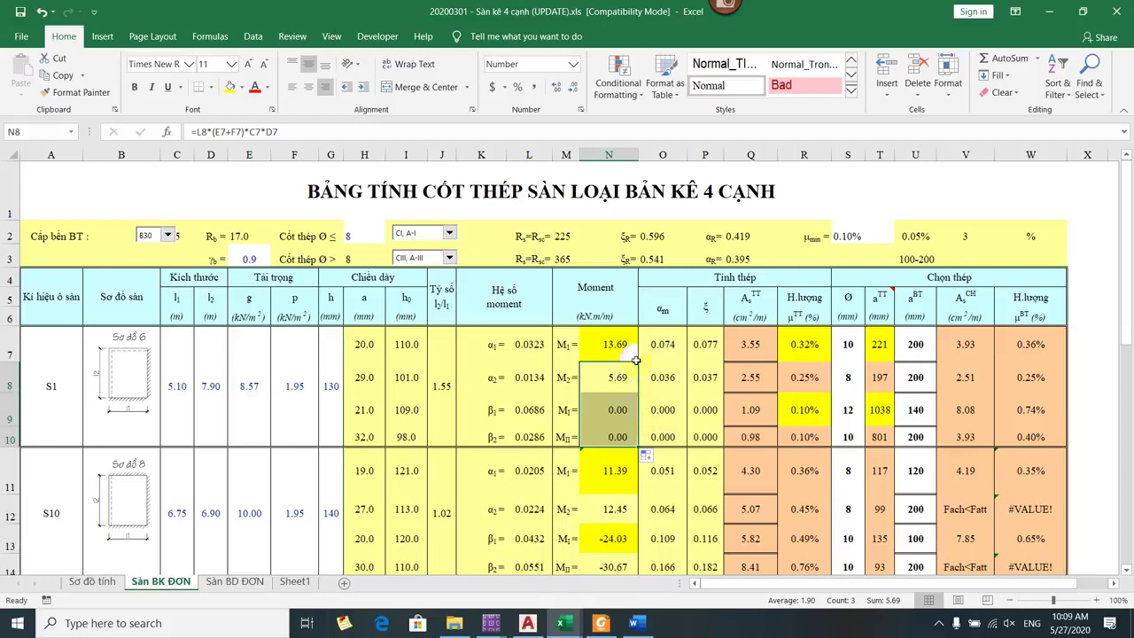
key(ctrl+z)
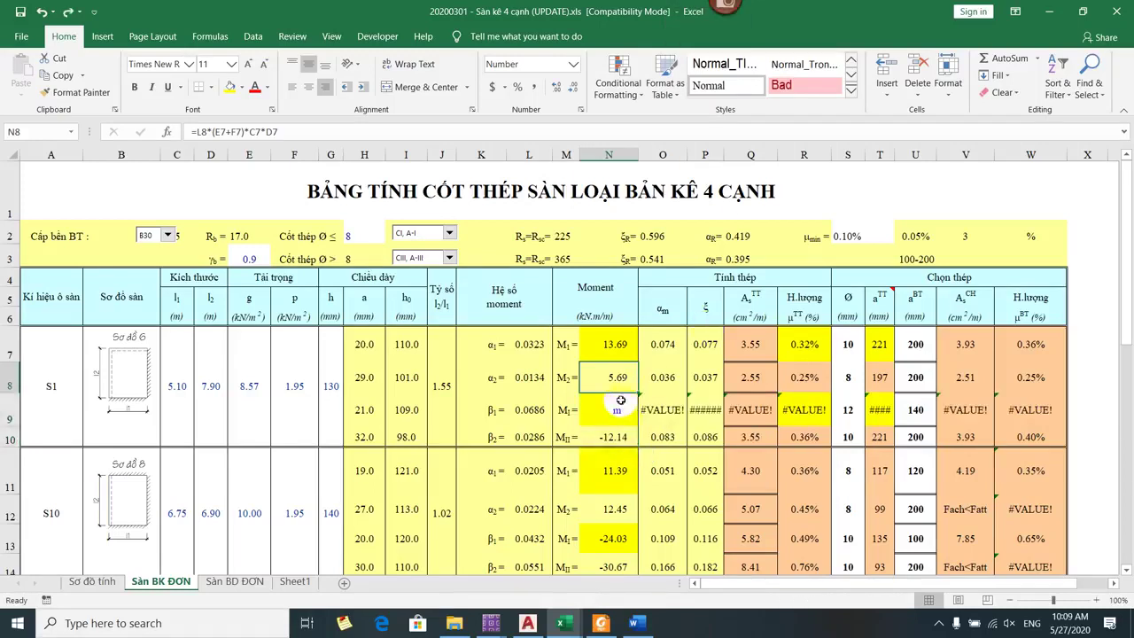
double_click(611, 415)
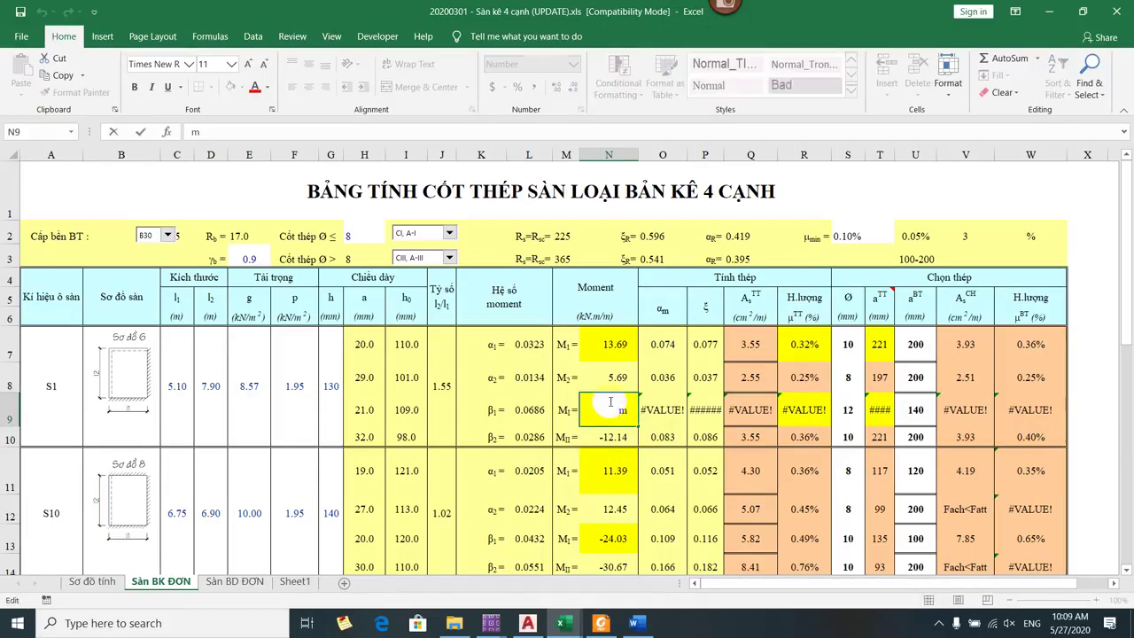
key(ctrl+z)
double_click(620, 410)
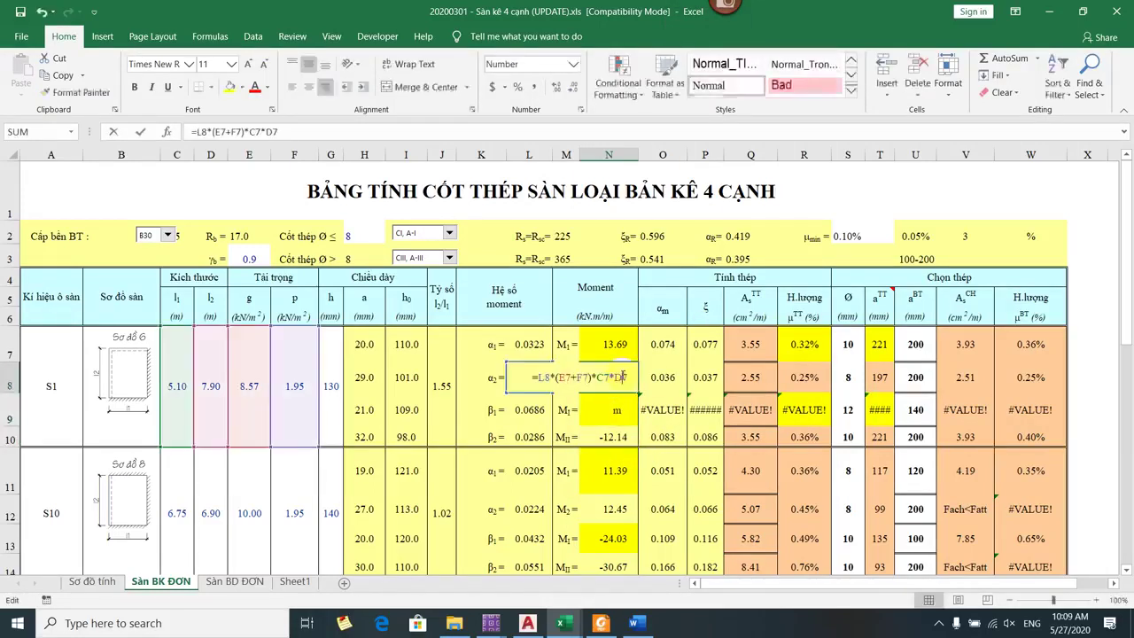
key(Escape)
- Copy the moment formula from N8 into N9 and repoint its coefficient to L9, giving =L9*(E7+F7)*C7*D7
double_click(623, 376)
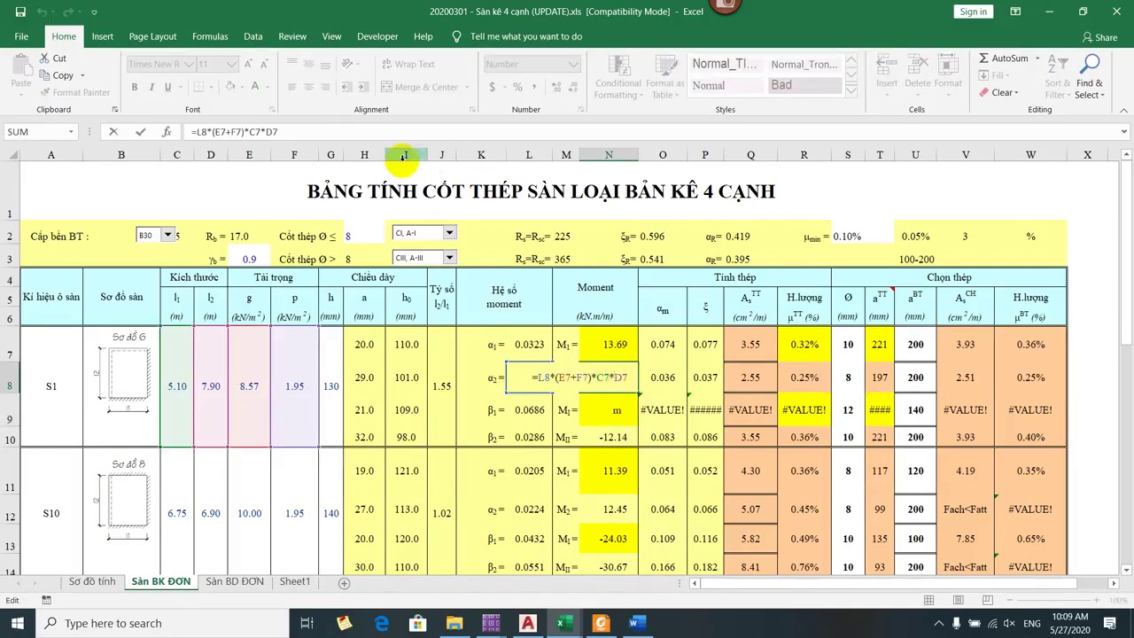
drag(277, 131, 196, 127)
key(ctrl+c)
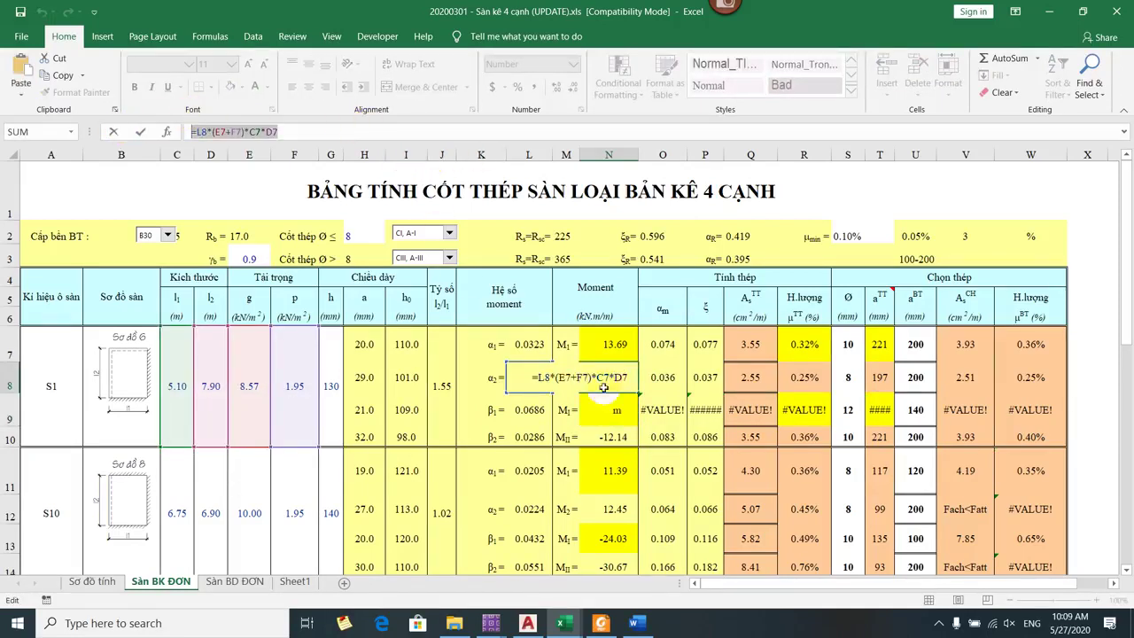
key(Escape)
double_click(620, 408)
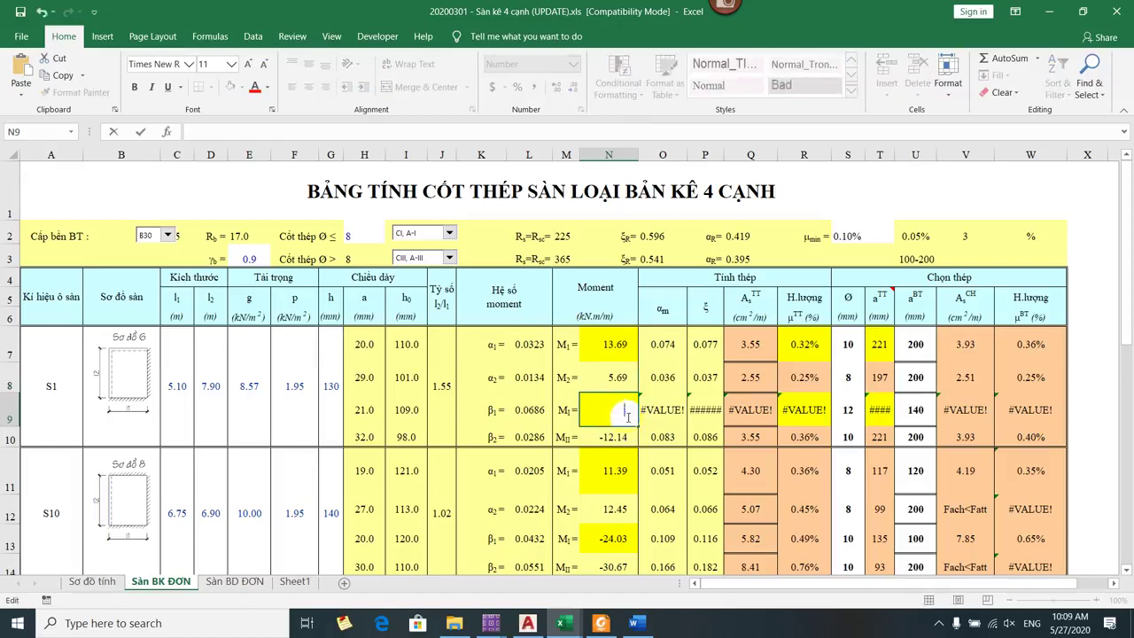
key(ctrl+v)
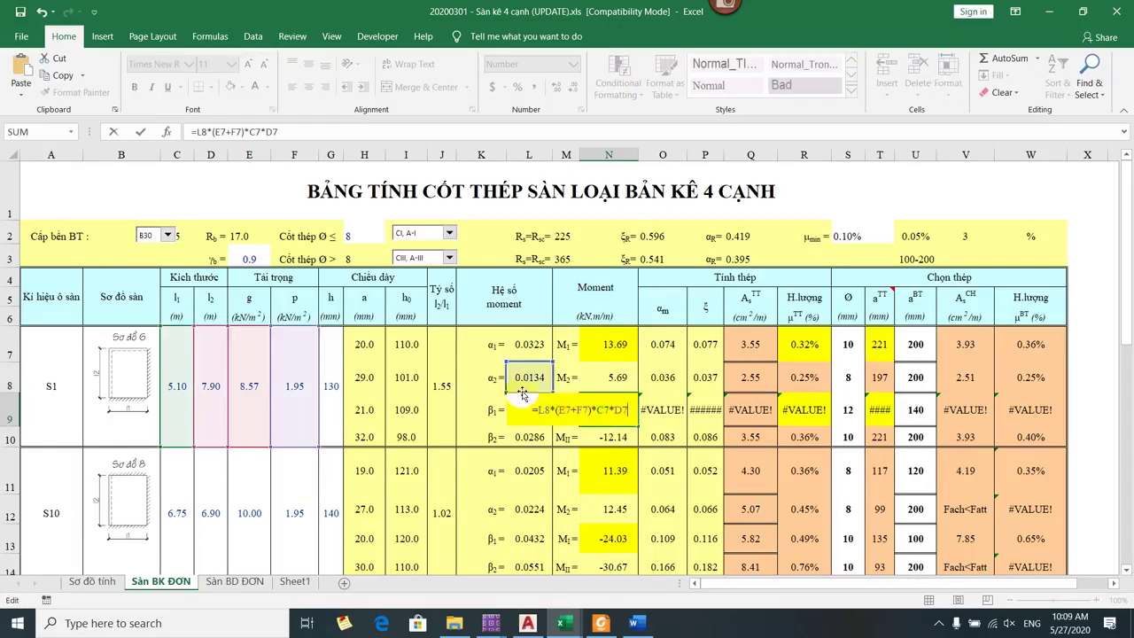
drag(522, 395, 523, 409)
key(Return)
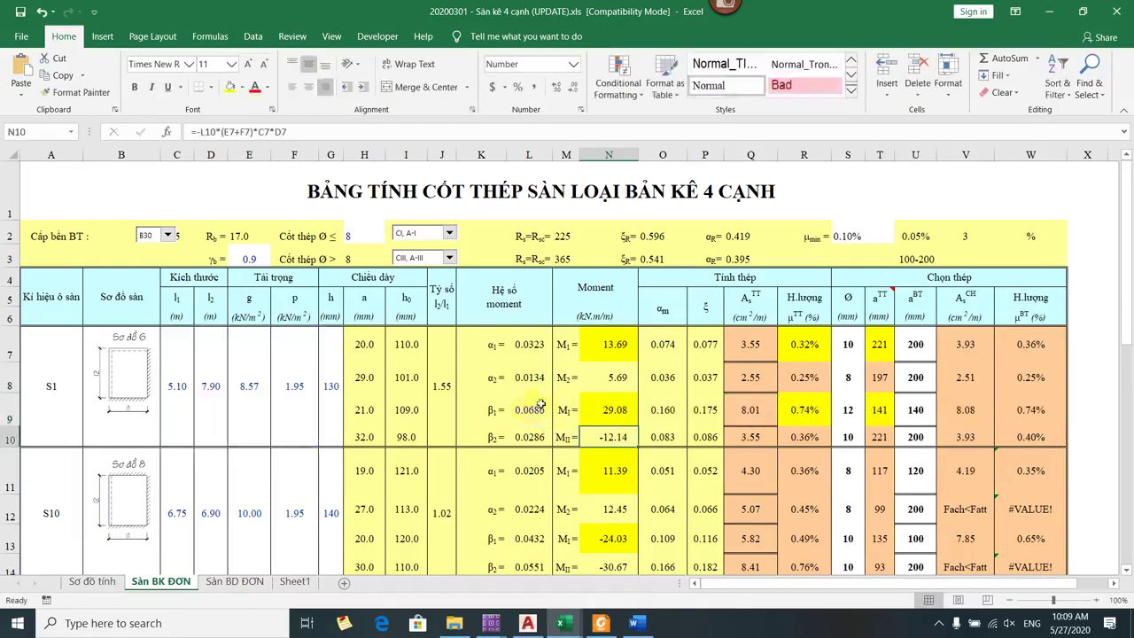
click(837, 409)
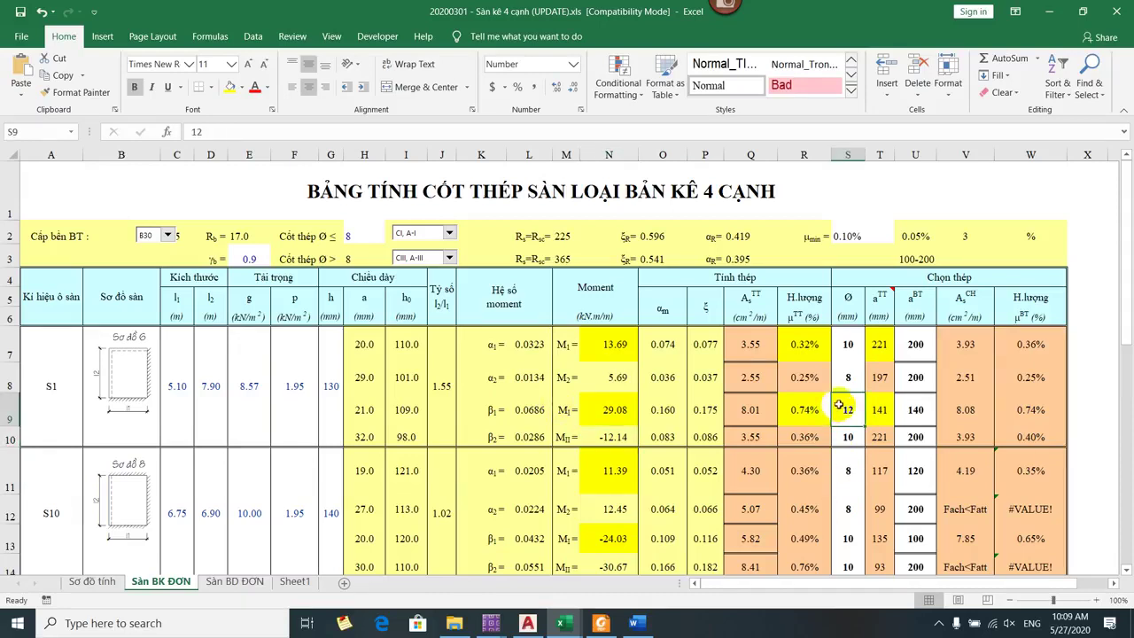
- Switch to the Bài tập thực hành 0_2007 drawing in AutoCAD and examine the slab layout plan between grids A–F and 1–6
click(527, 623)
scroll(603, 433, down, 3)
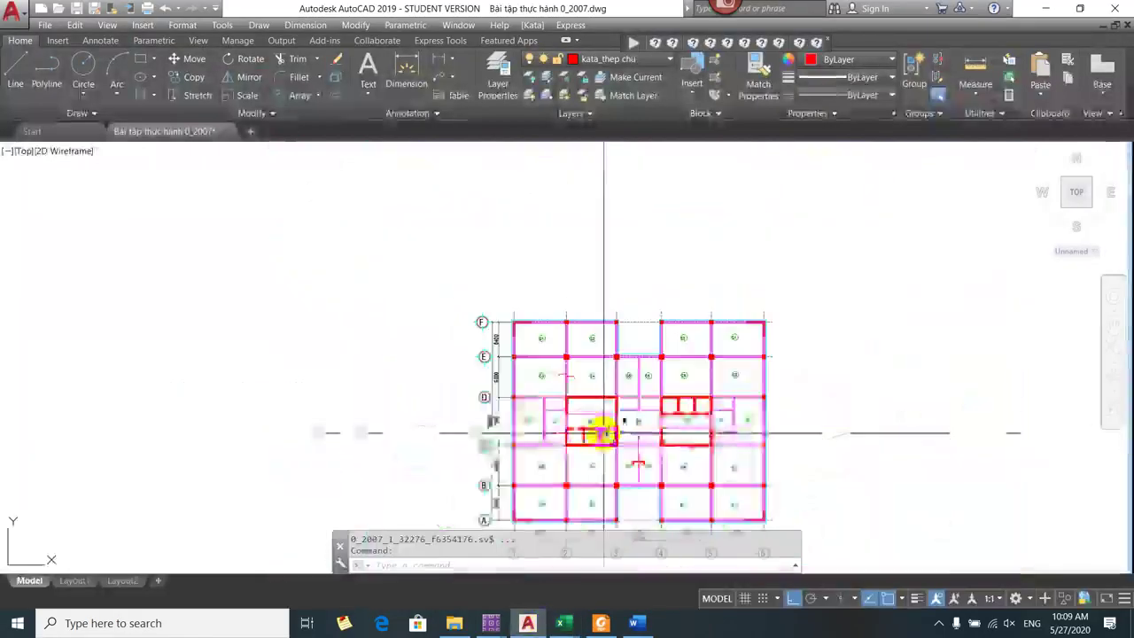
scroll(539, 380, down, 1)
scroll(539, 493, up, 1)
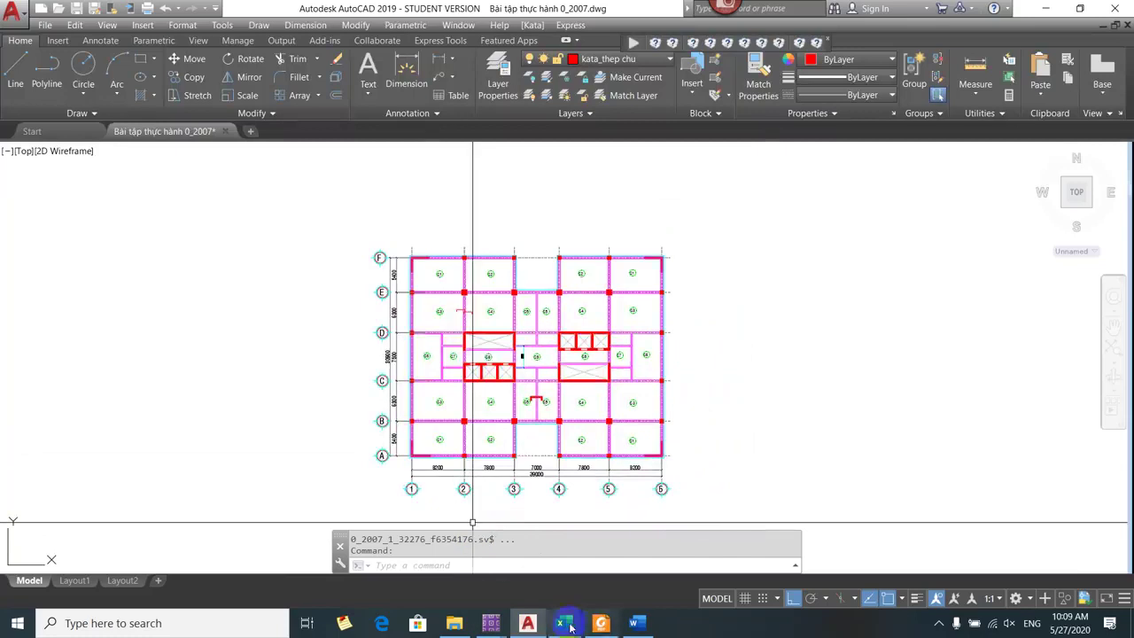
mouse_move(567, 624)
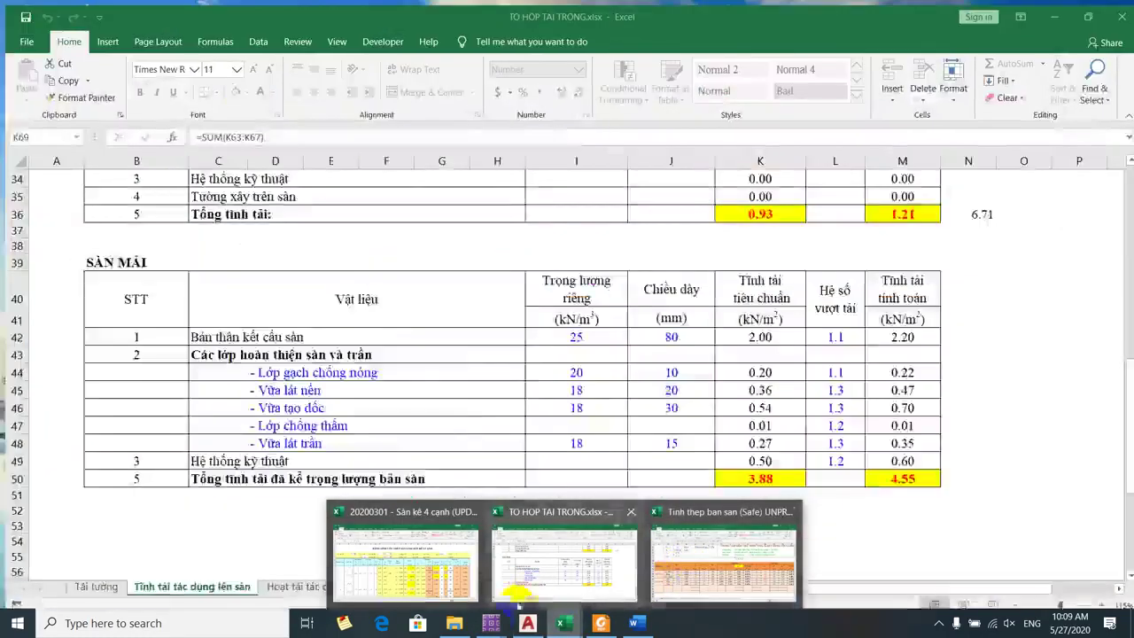
scroll(522, 460, down, 6)
drag(514, 445, 557, 532)
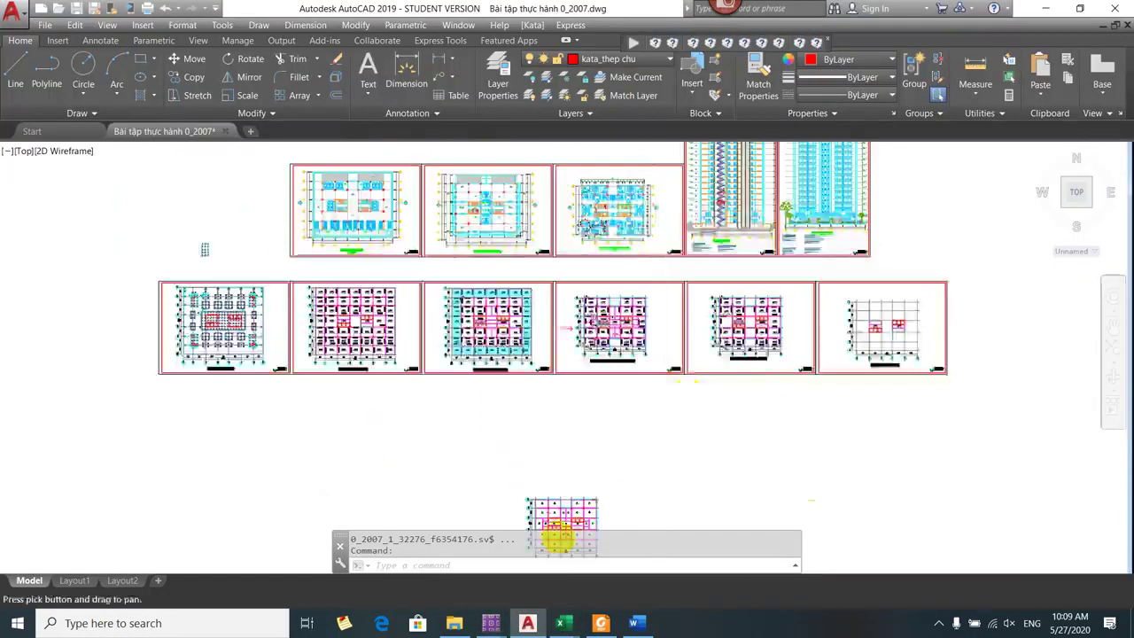
scroll(771, 346, up, 3)
drag(780, 337, 777, 82)
scroll(329, 380, up, 3)
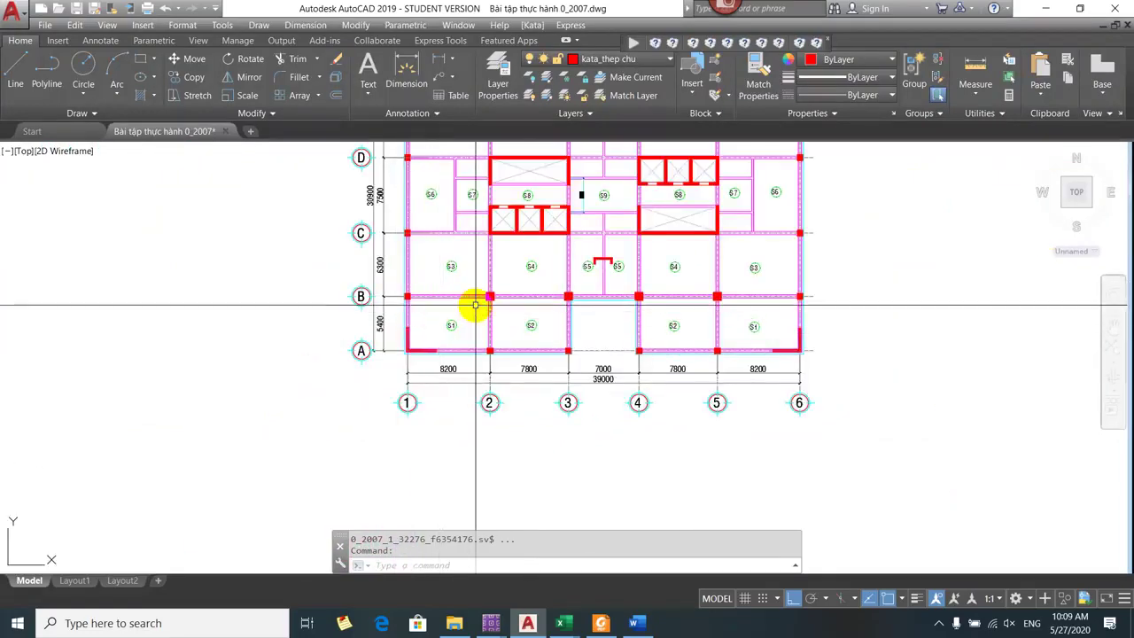
drag(488, 298, 499, 418)
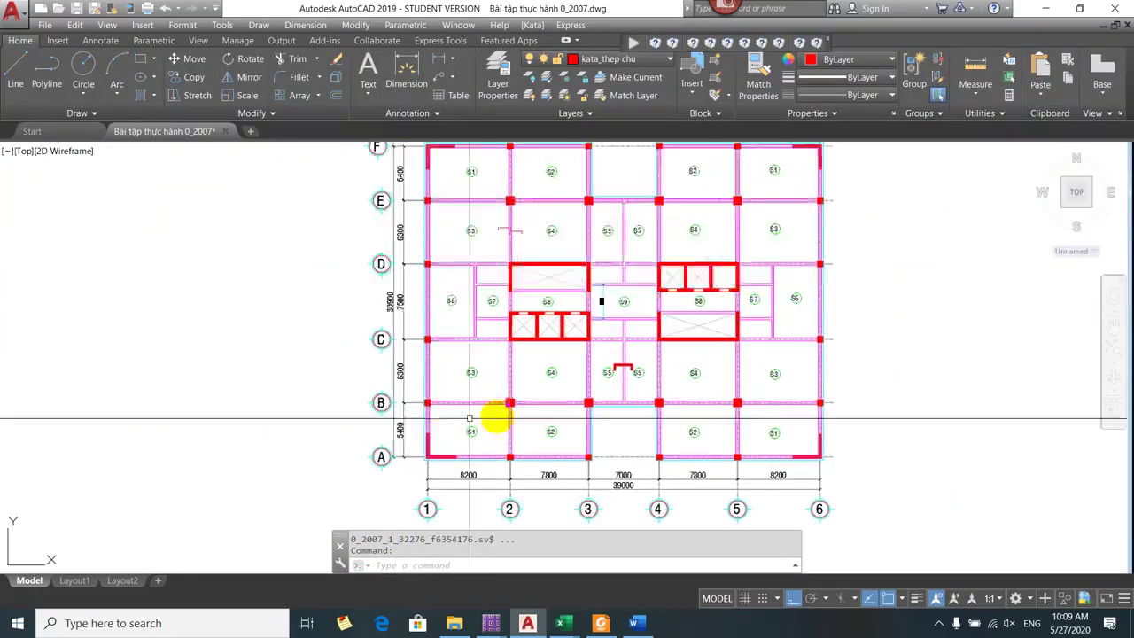
- Examine the corner slab panel S1 between grids A–B and 1–2 up close and its place in the overall plan
scroll(446, 412, up, 5)
scroll(477, 373, down, 1)
scroll(477, 373, down, 3)
scroll(461, 314, up, 5)
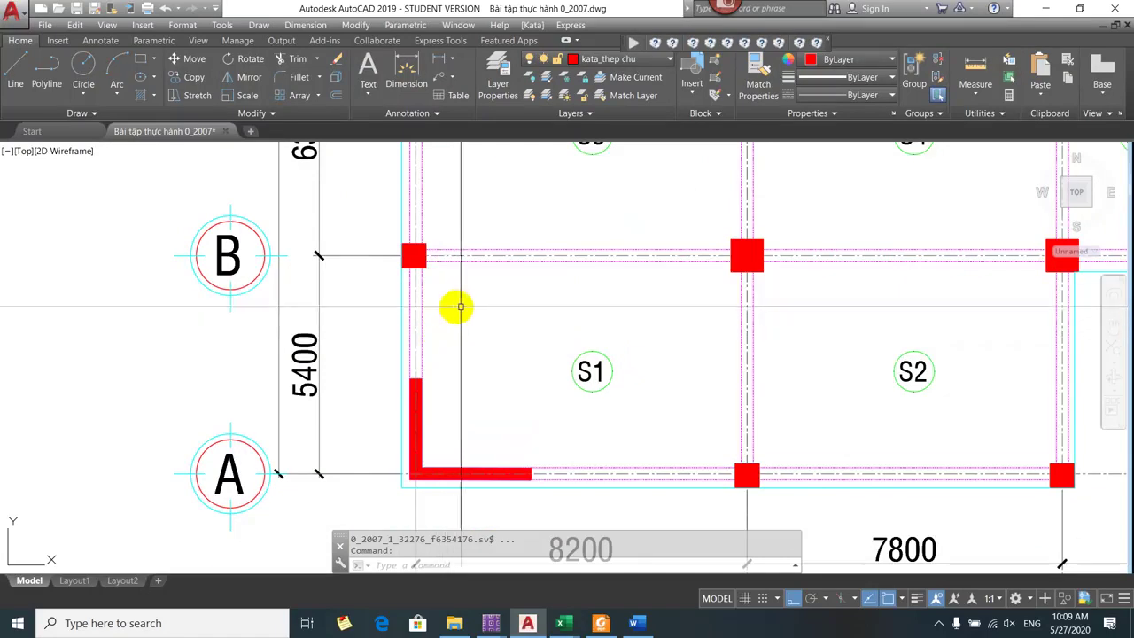
drag(541, 258, 549, 332)
scroll(549, 332, down, 4)
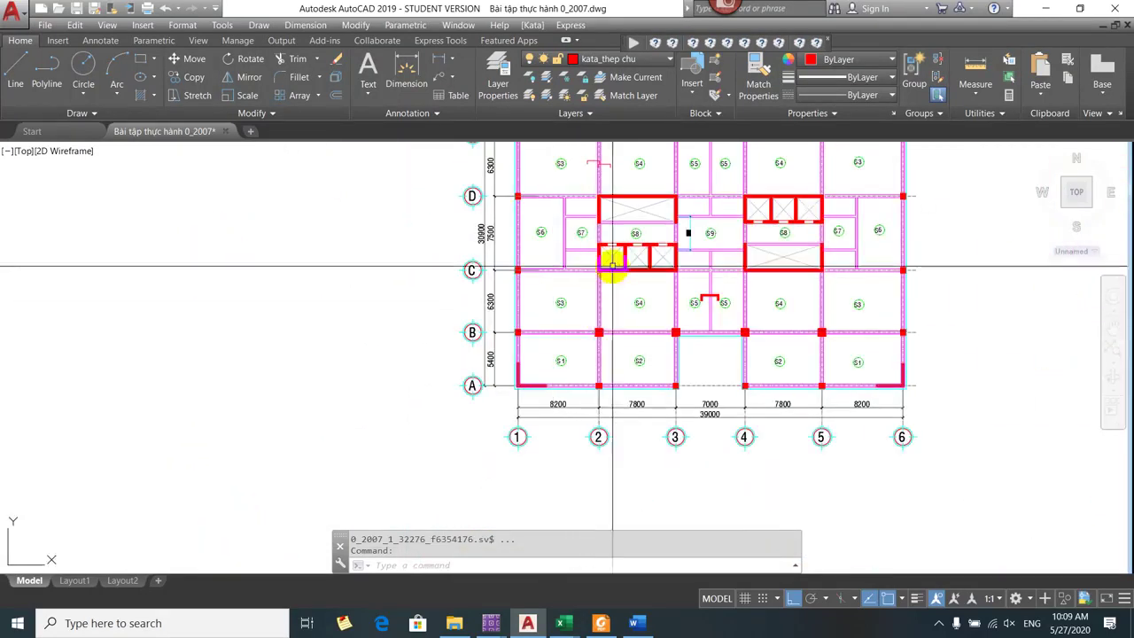
scroll(611, 265, down, 5)
mouse_move(658, 246)
mouse_down()
mouse_move(570, 443)
mouse_move(614, 158)
mouse_up()
scroll(570, 443, up, 3)
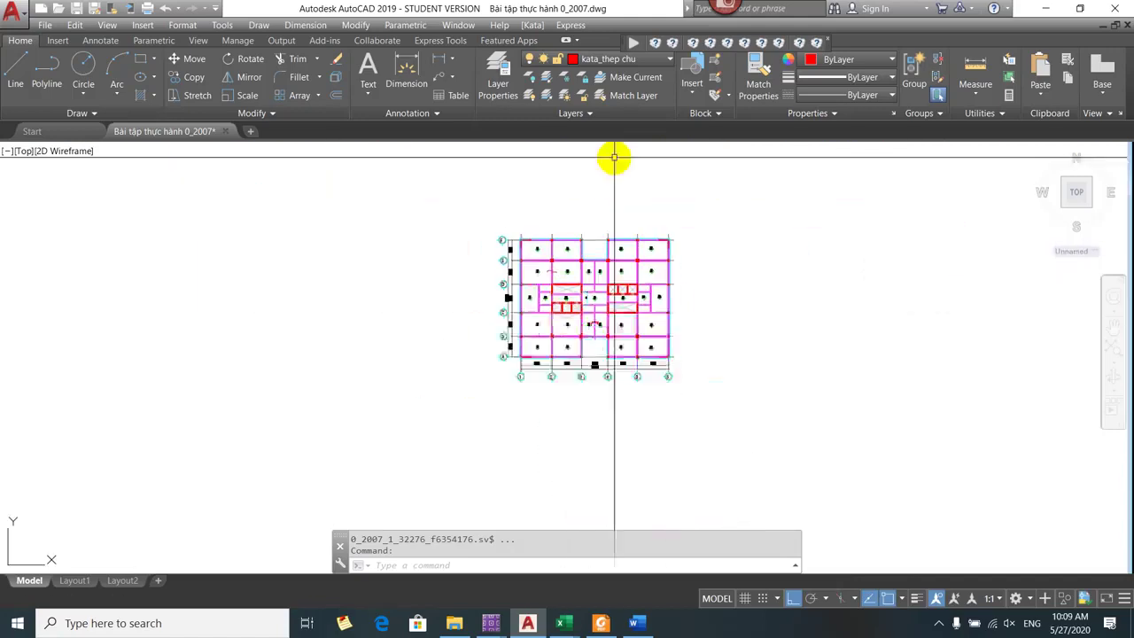
- Switch to the Tinh thep ban san (Safe) UNPROTECT workbook in Excel and review the chosen bar spacings in rows 17 to 19
mouse_move(560, 620)
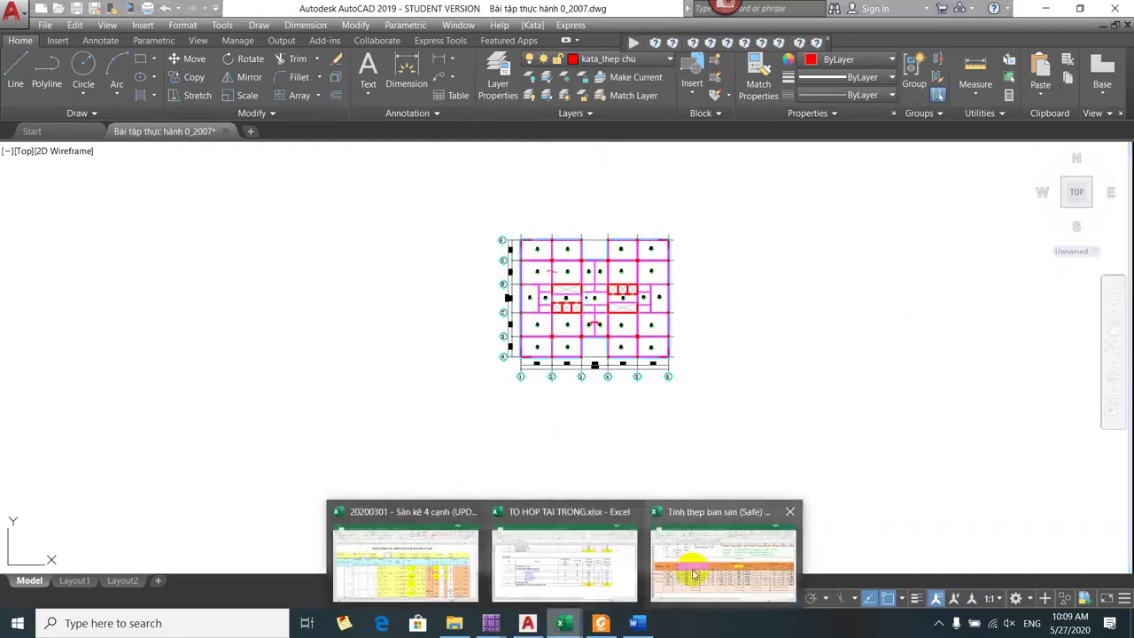
click(694, 574)
drag(842, 582, 858, 589)
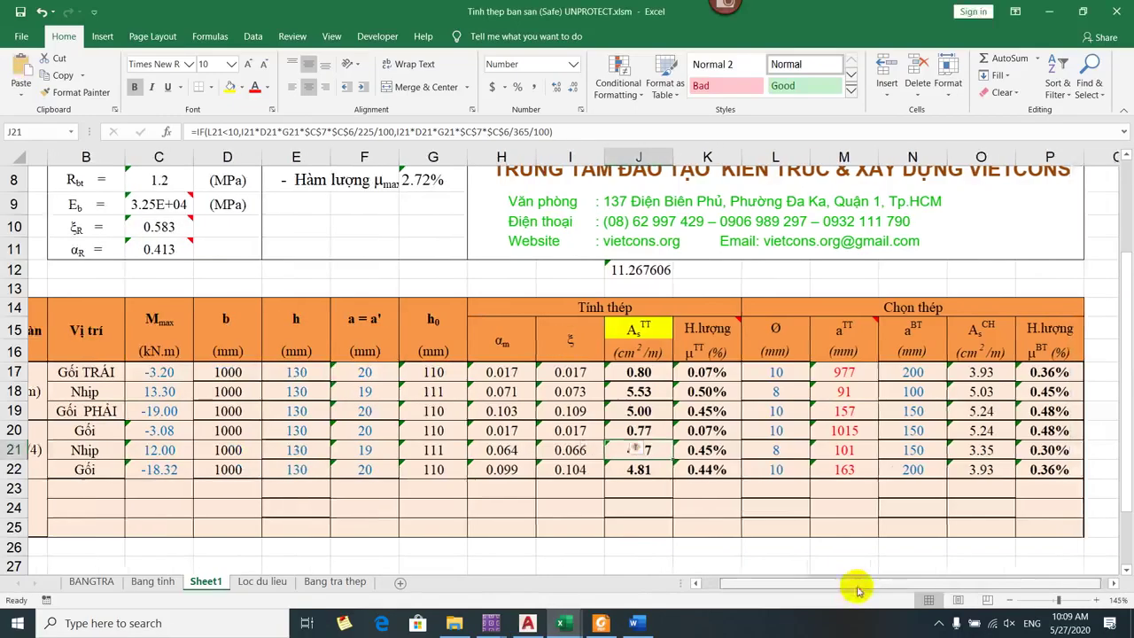
click(782, 372)
click(868, 384)
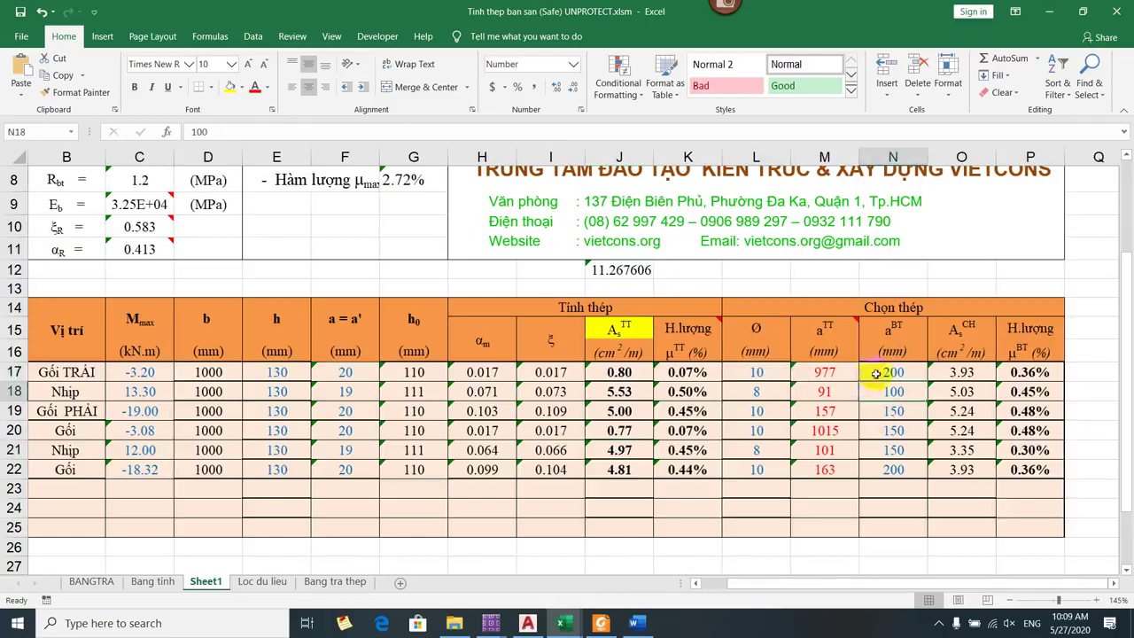
click(822, 373)
click(890, 372)
click(893, 413)
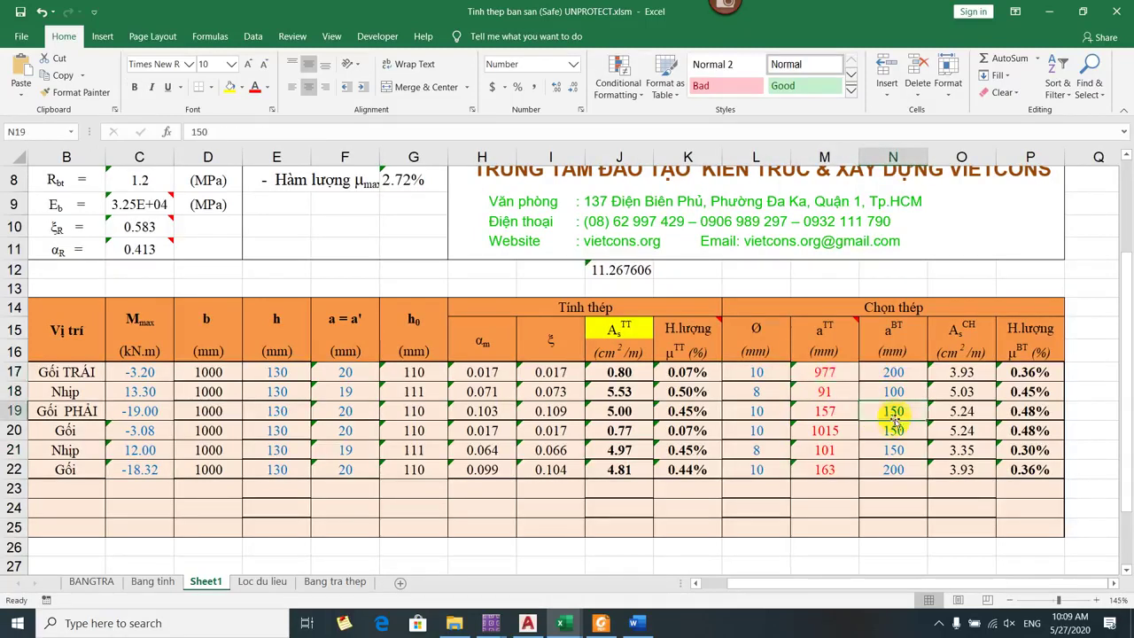
click(884, 373)
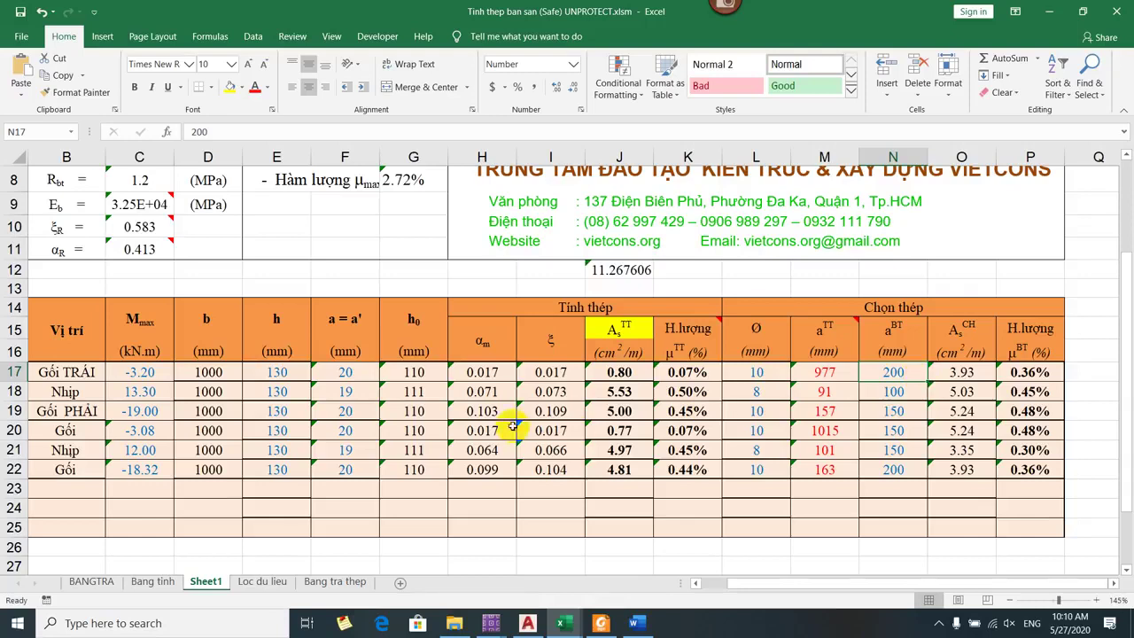
- Set the chosen bar spacing of the L/4 strip supports to 200 mm in N20 and 150 mm in N22
click(823, 466)
click(890, 450)
click(885, 434)
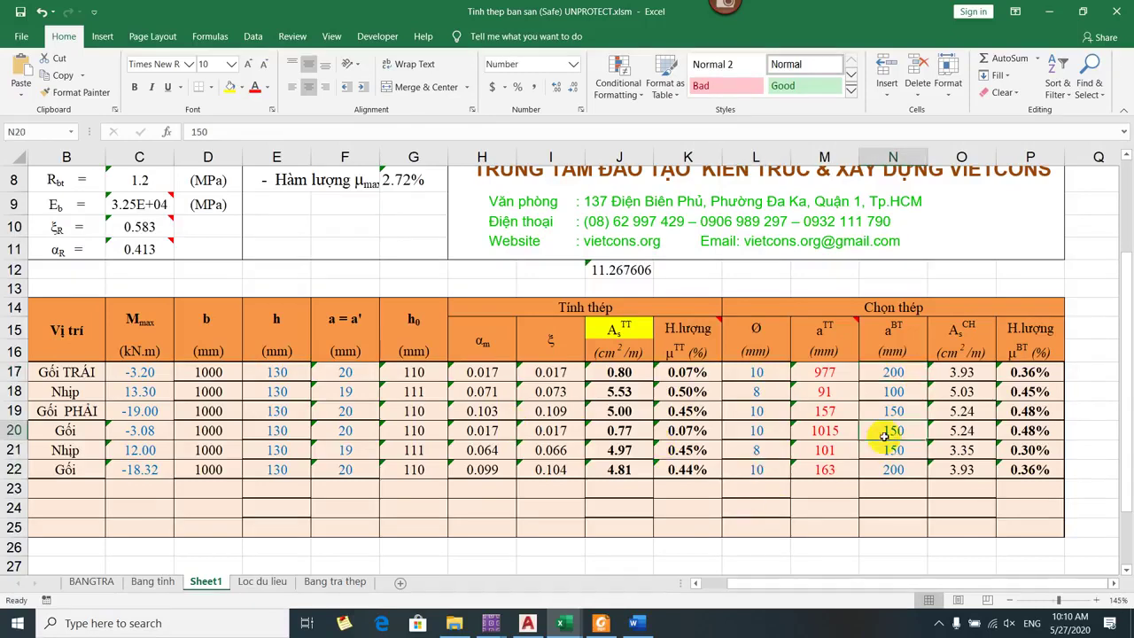
text(200)
click(871, 468)
text(1)
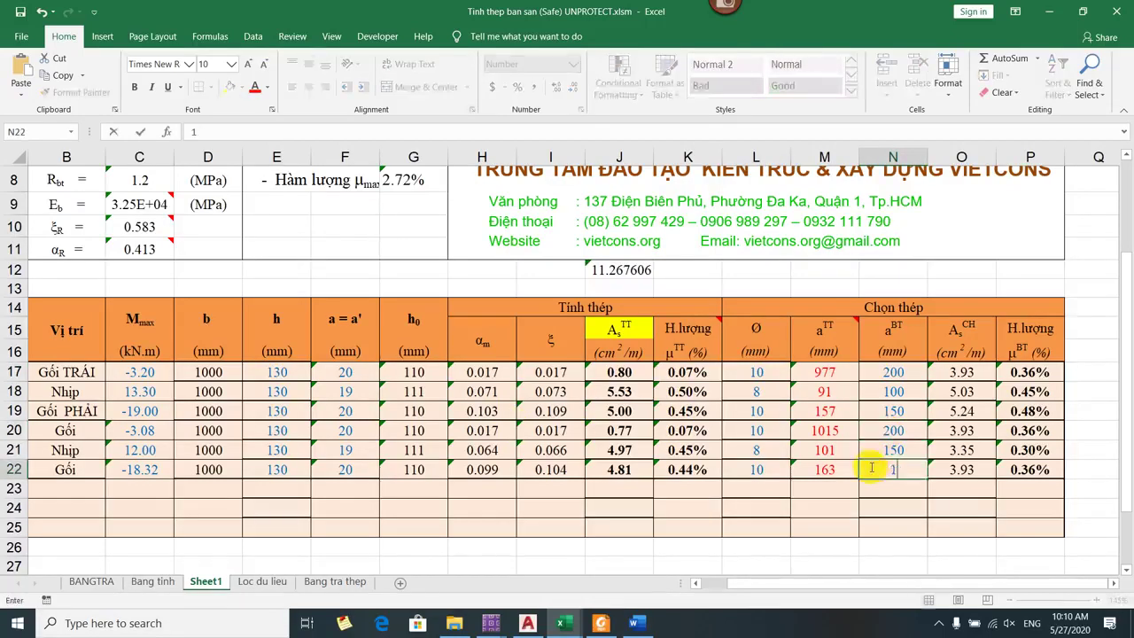
text(50)
click(892, 412)
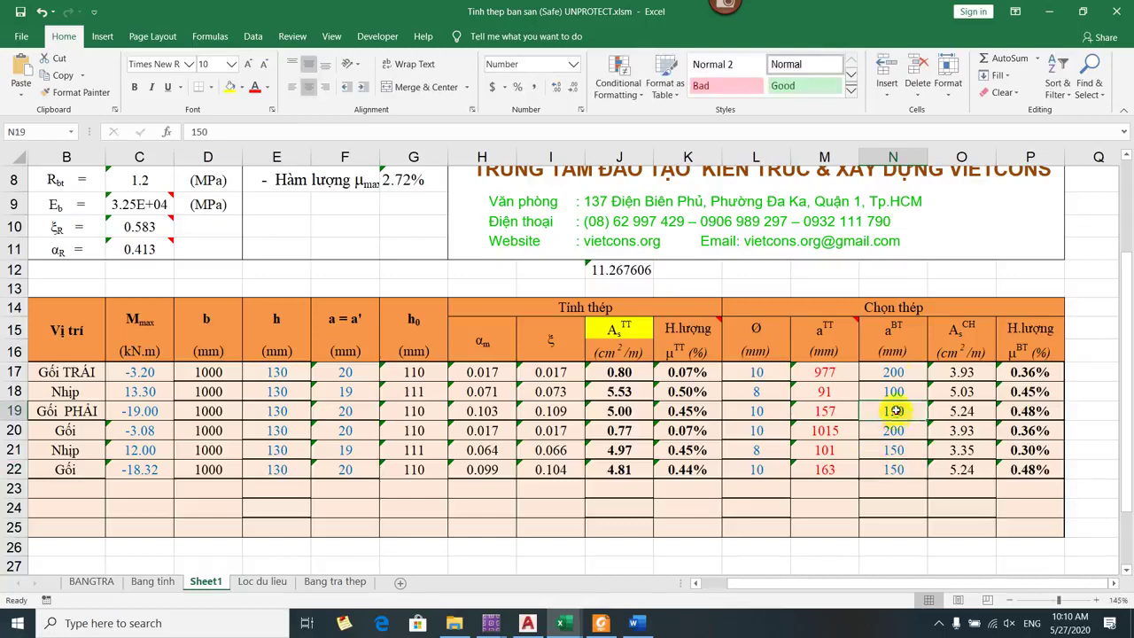
- Set the L/4 strip midspan bar spacing in N21 to 100 mm and switch back to the AutoCAD drawing
click(823, 450)
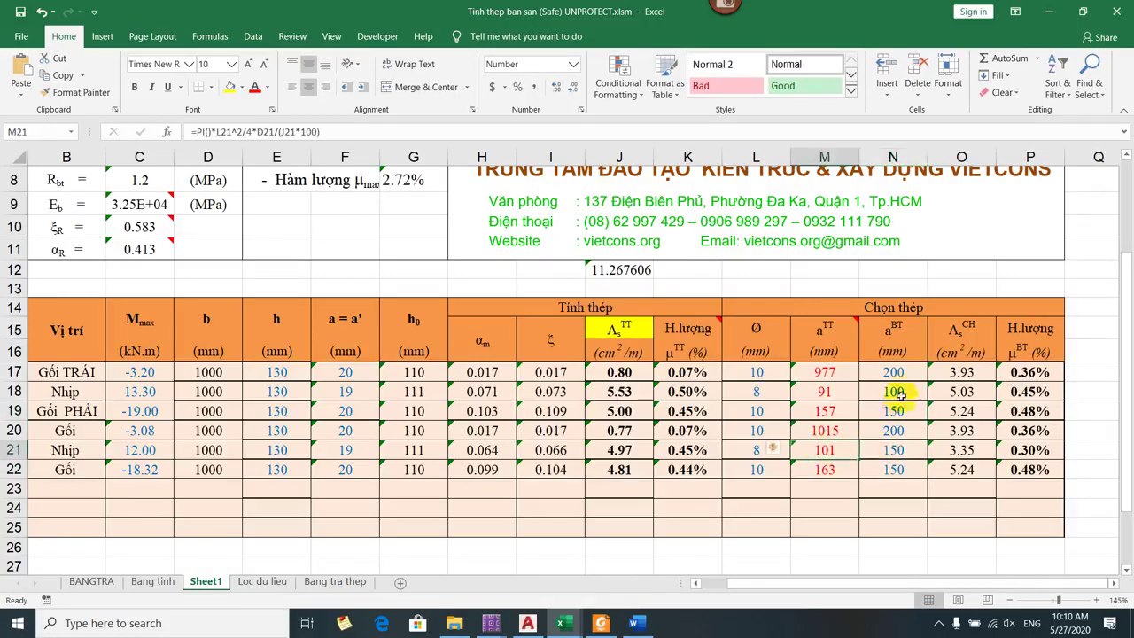
click(893, 450)
text(1)
click(849, 410)
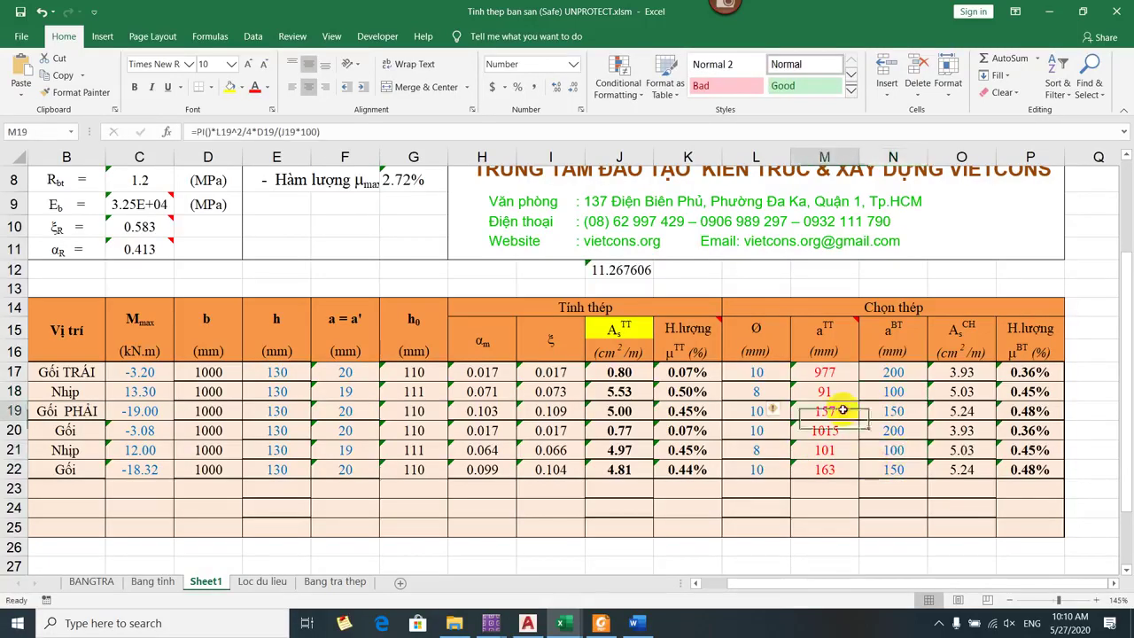
click(529, 622)
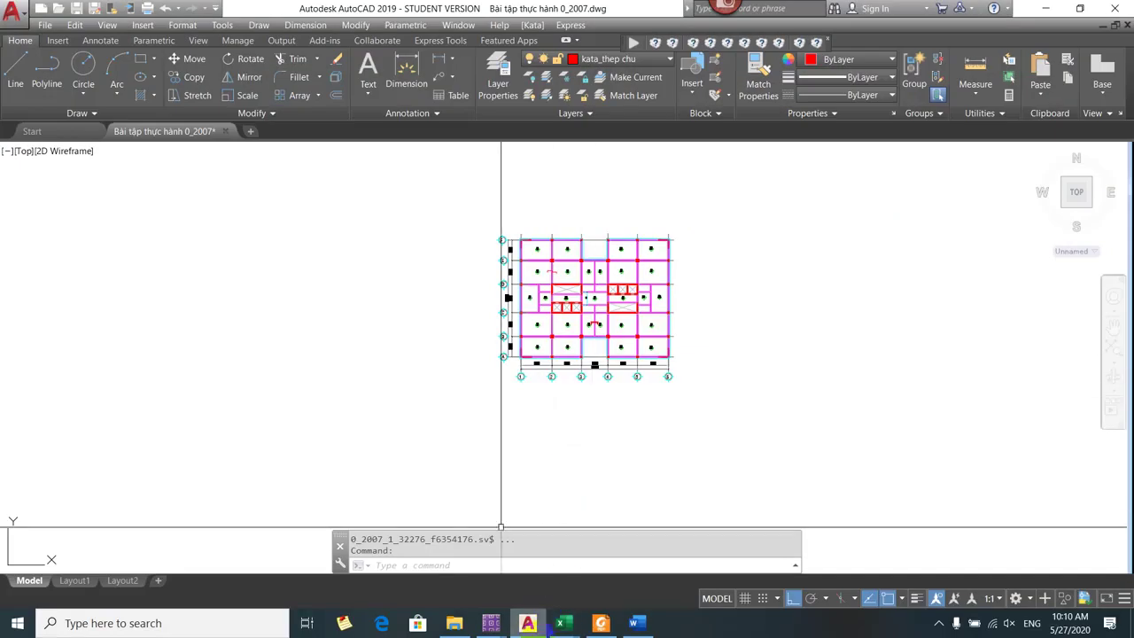
- Switch to the 20200301 - Sàn kê 4 cạnh (UPDATE) workbook in Excel and change the slab label in A7 to S3
mouse_move(563, 623)
click(359, 552)
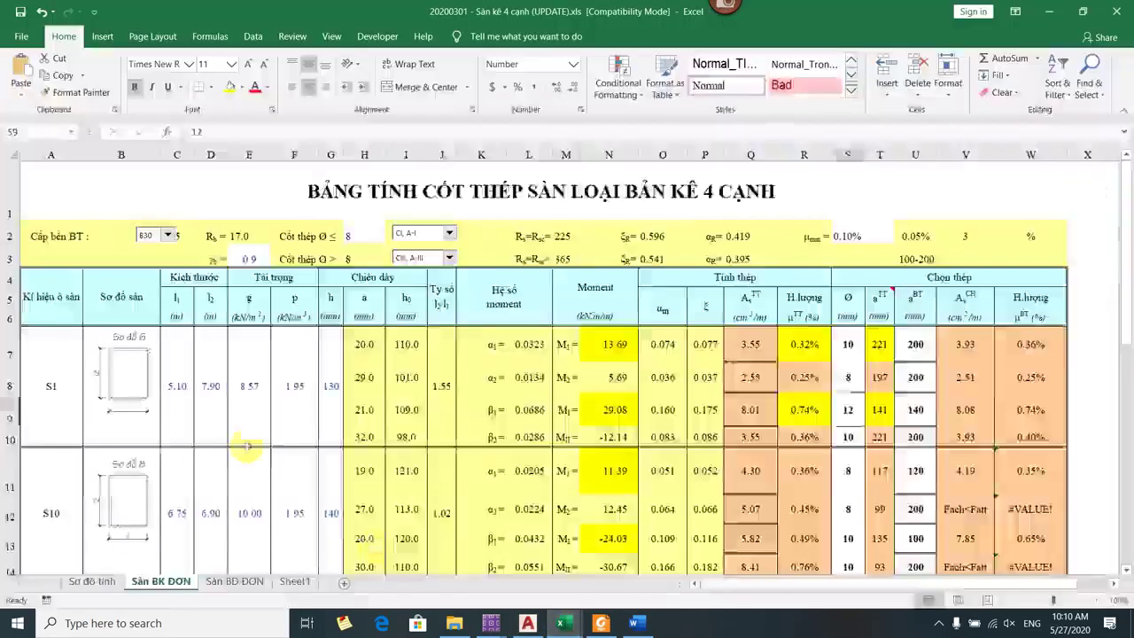
click(248, 446)
scroll(248, 446, down, 1)
click(37, 276)
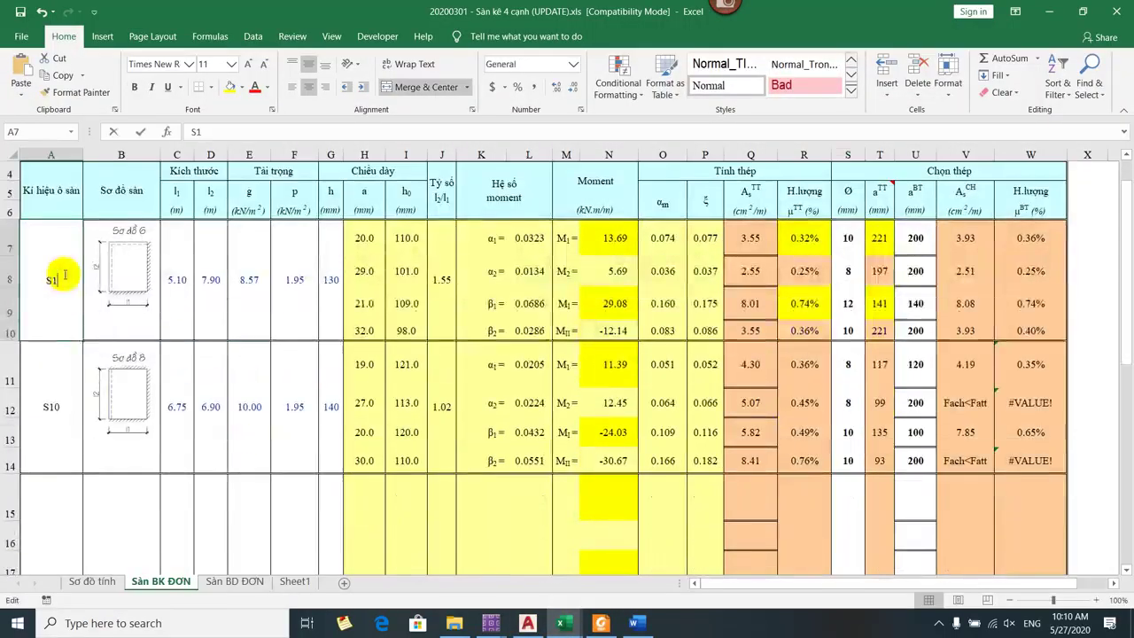
double_click(75, 260)
click(151, 298)
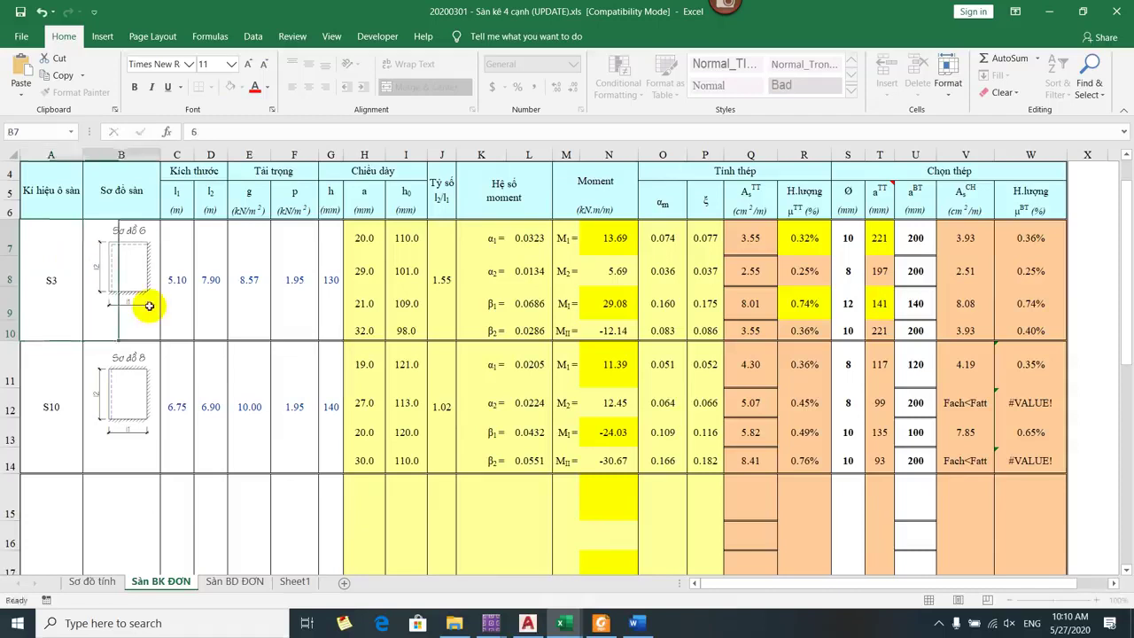
- Check the edges of panel S3 in the AutoCAD plan and set its support scheme in B7 of the Excel workbook to 7
mouse_move(561, 625)
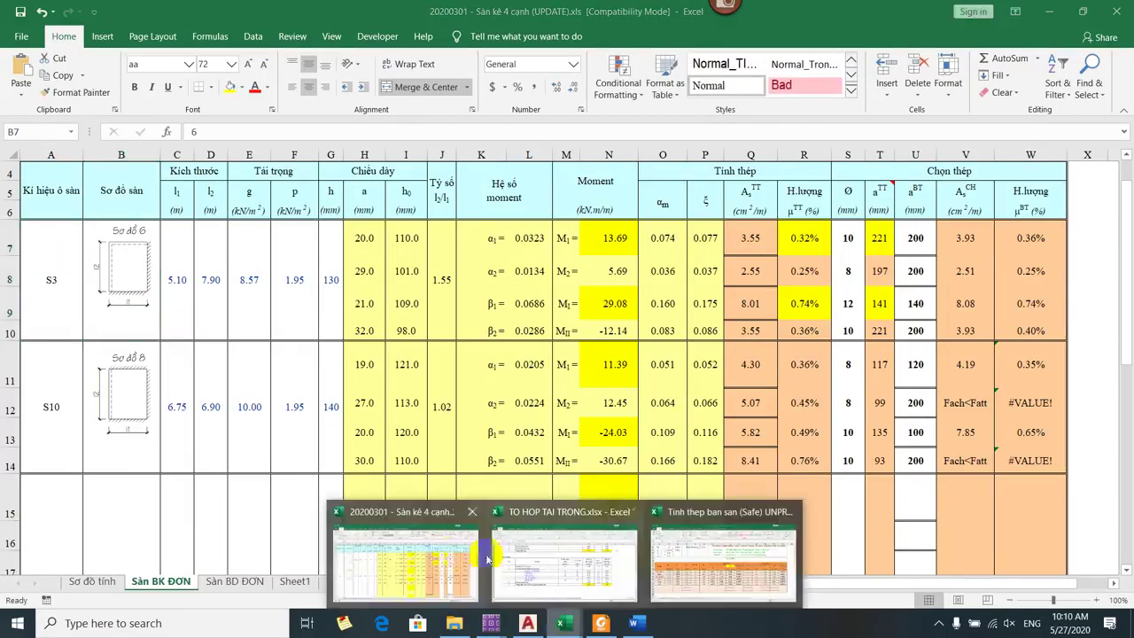
click(528, 623)
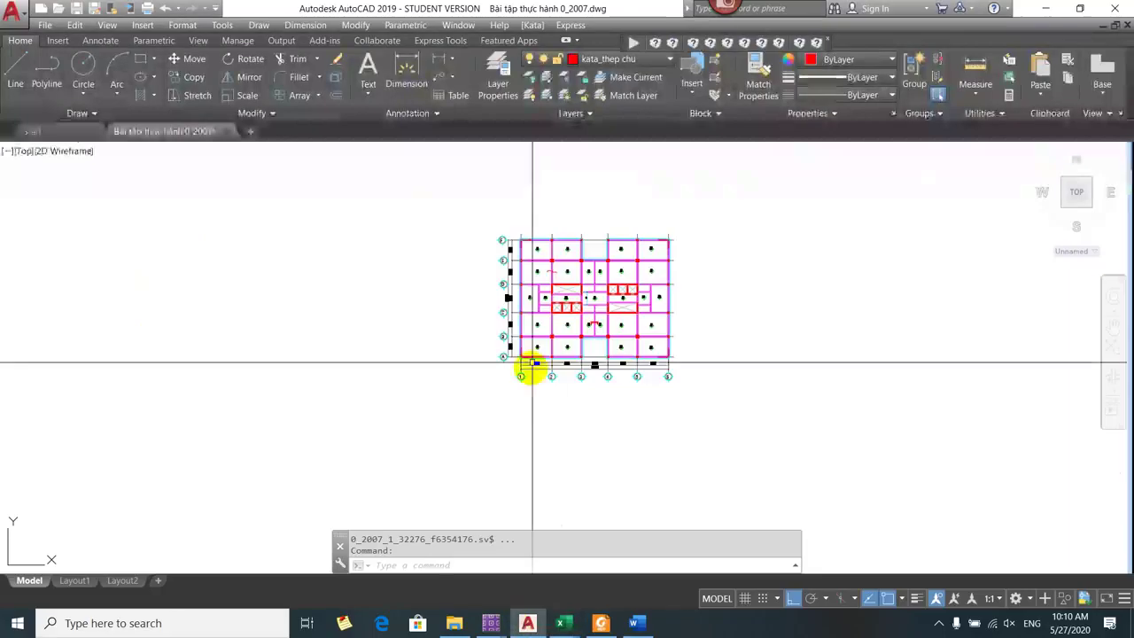
scroll(529, 363, up, 5)
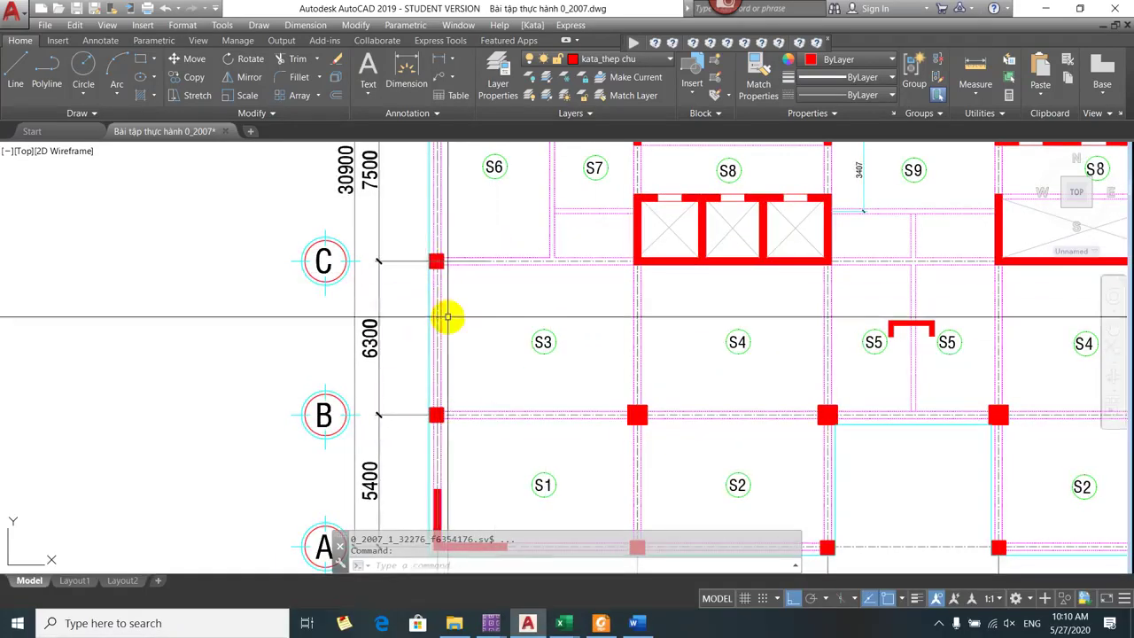
key(alt+Tab)
key(alt+Tab)
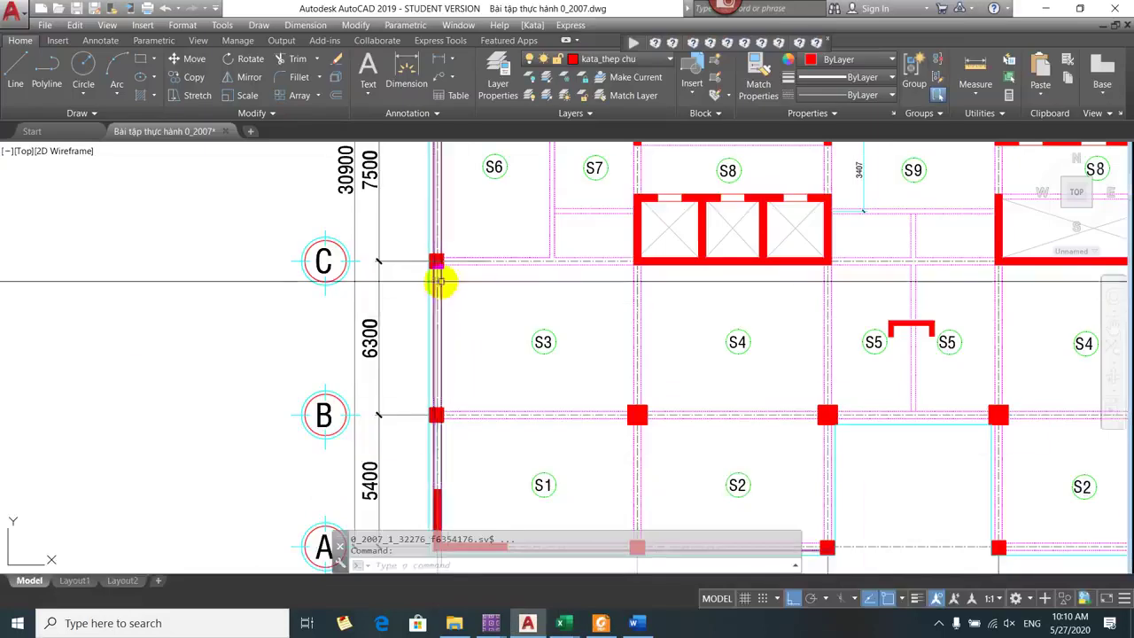
key(alt+Tab)
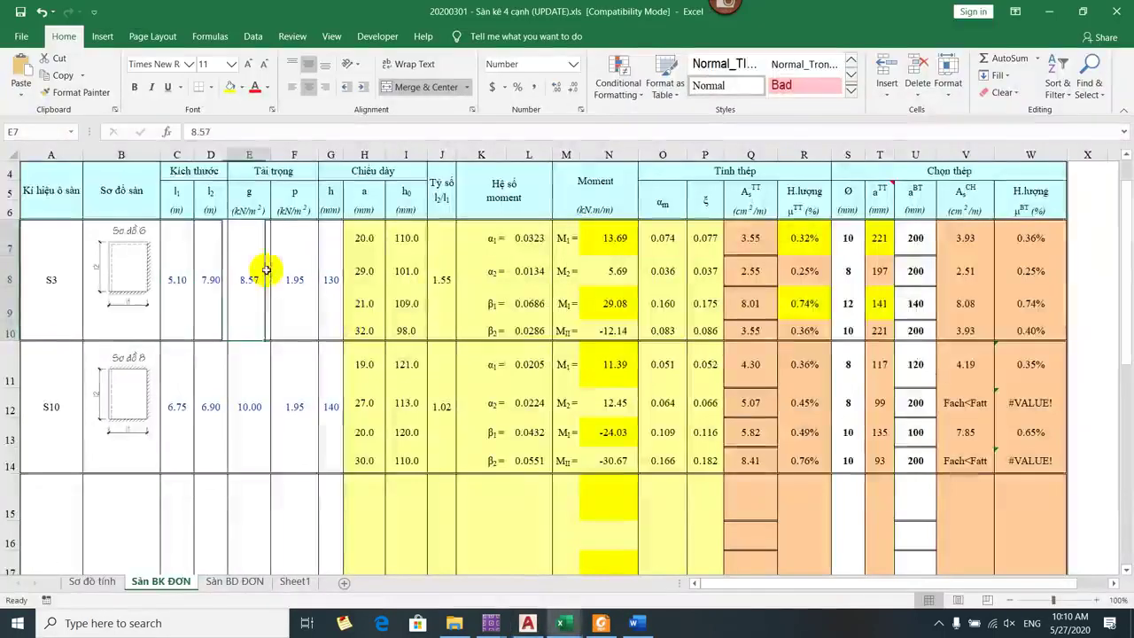
click(130, 282)
text(7)
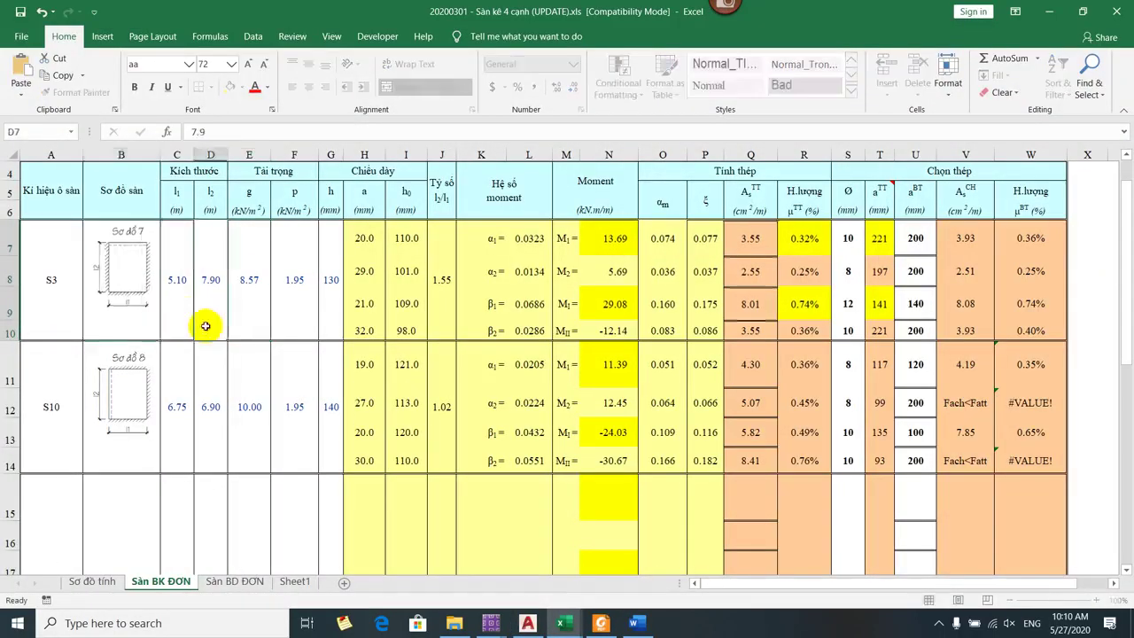
click(207, 321)
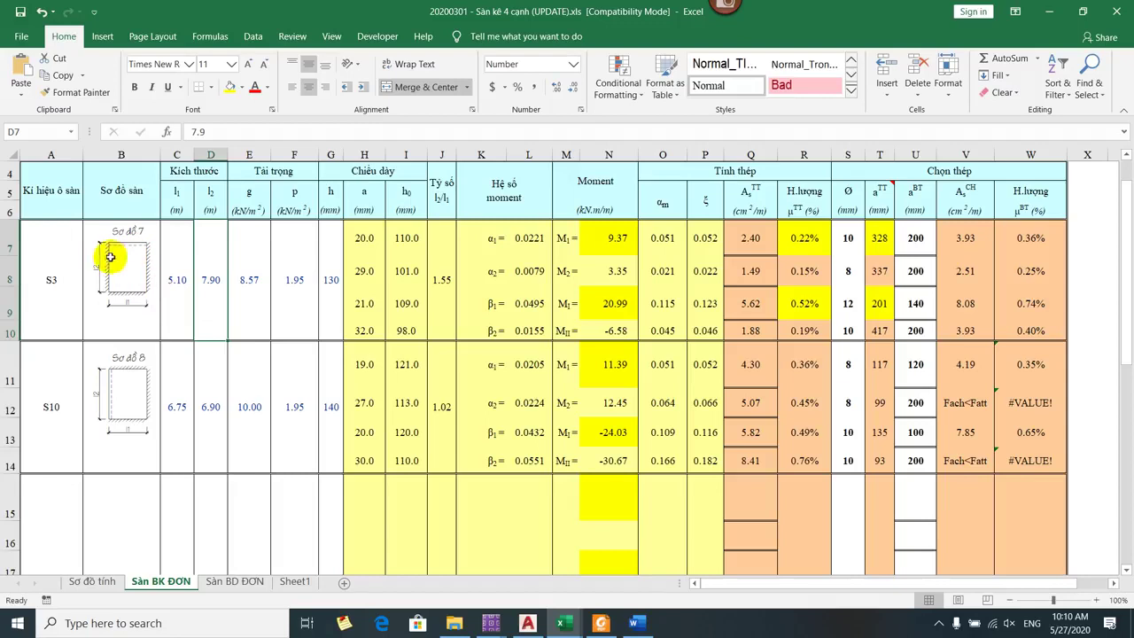
- Switch to the AutoCAD drawing and measure panel S3's clear span between the beams on grids B and C
key(alt+Tab)
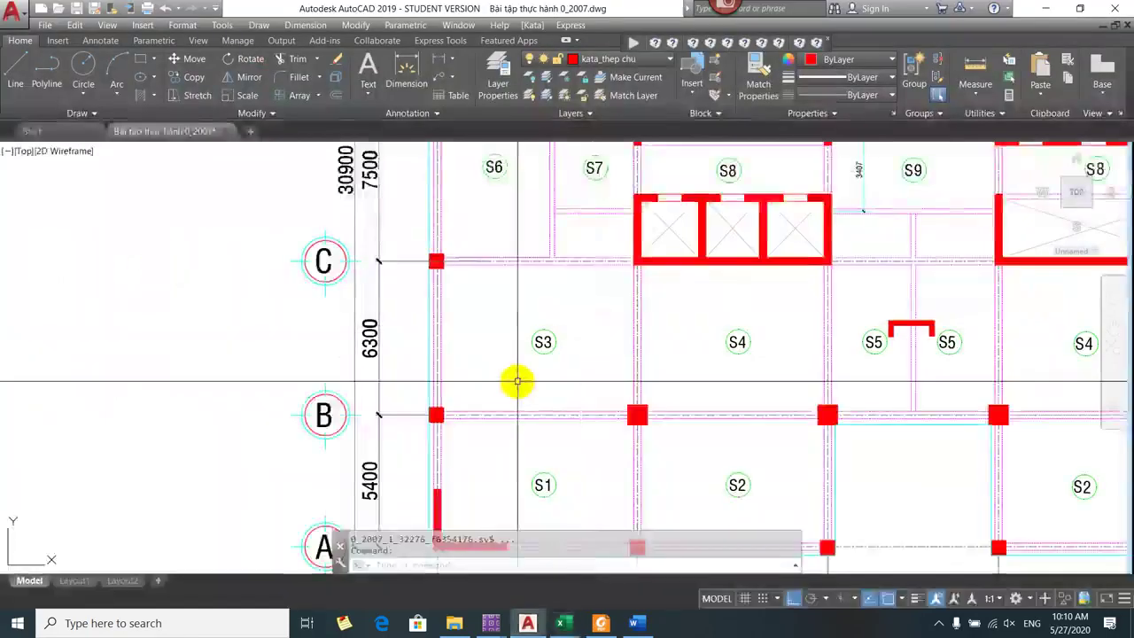
text(d1)
key(Return)
click(508, 410)
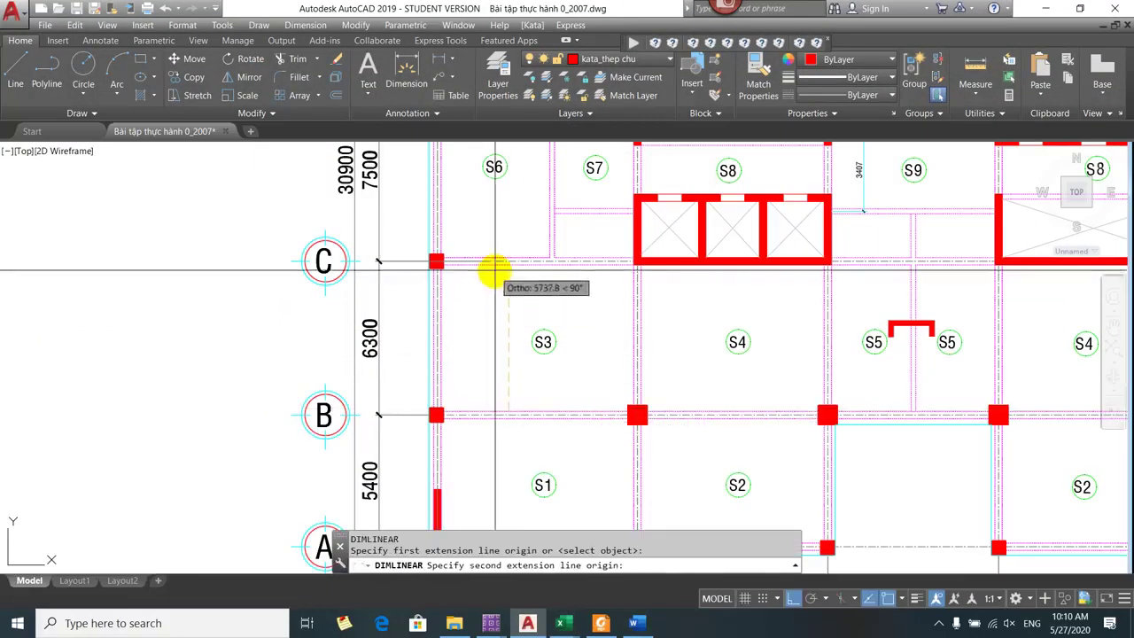
click(499, 269)
scroll(506, 300, up, 2)
key(Escape)
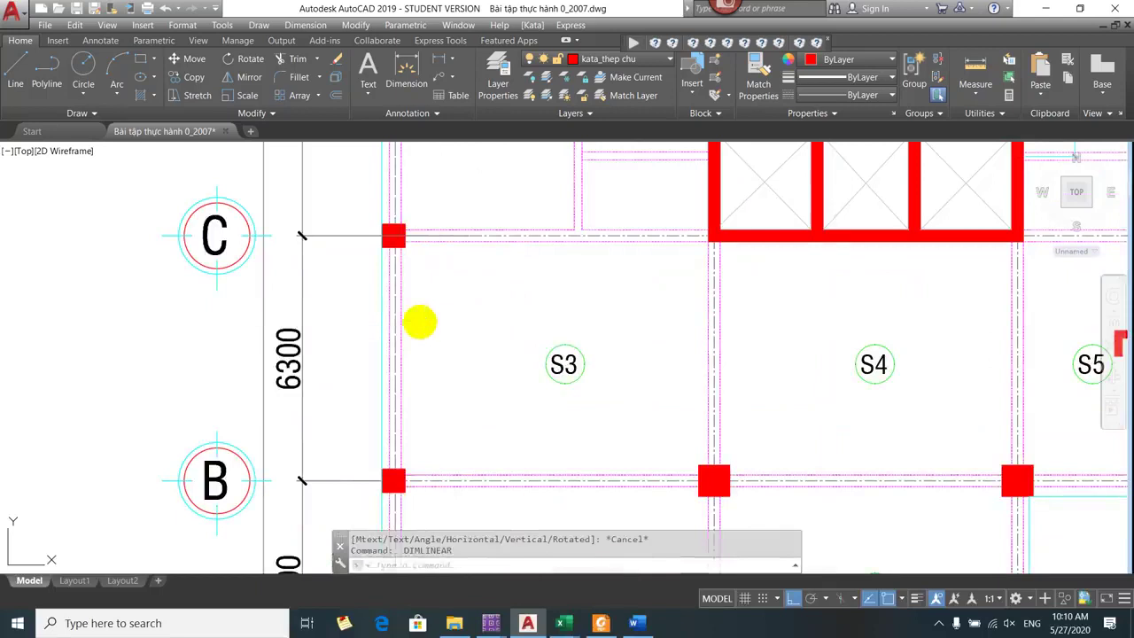
- Measure panel S3's clear span between its side beams and recheck the span between grids B and C
key(Return)
click(400, 321)
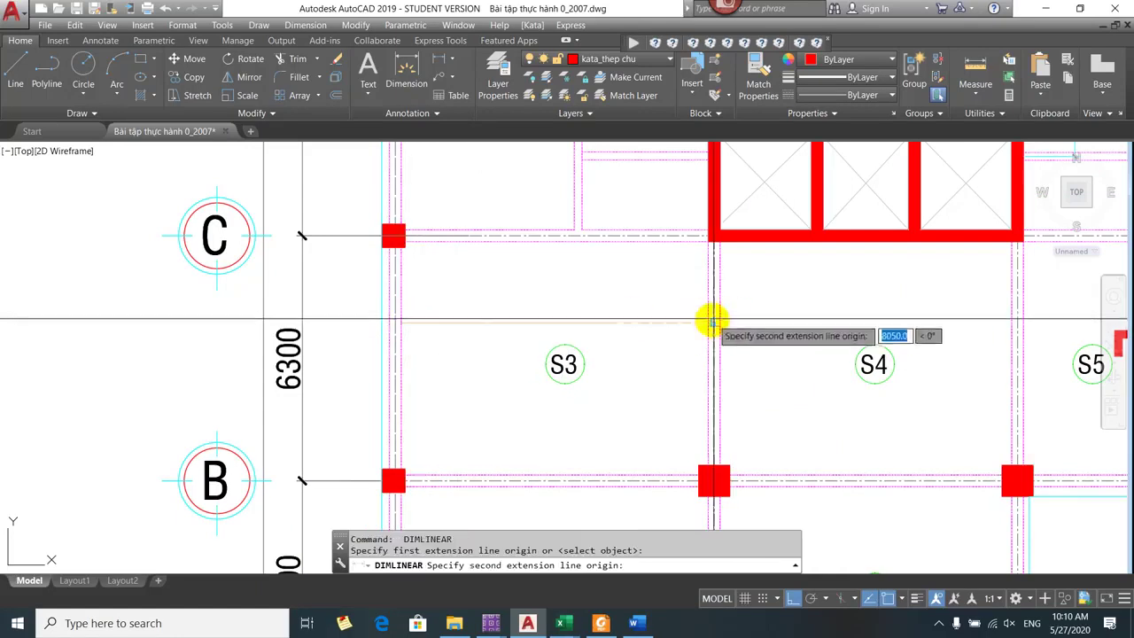
click(704, 319)
key(Escape)
key(Return)
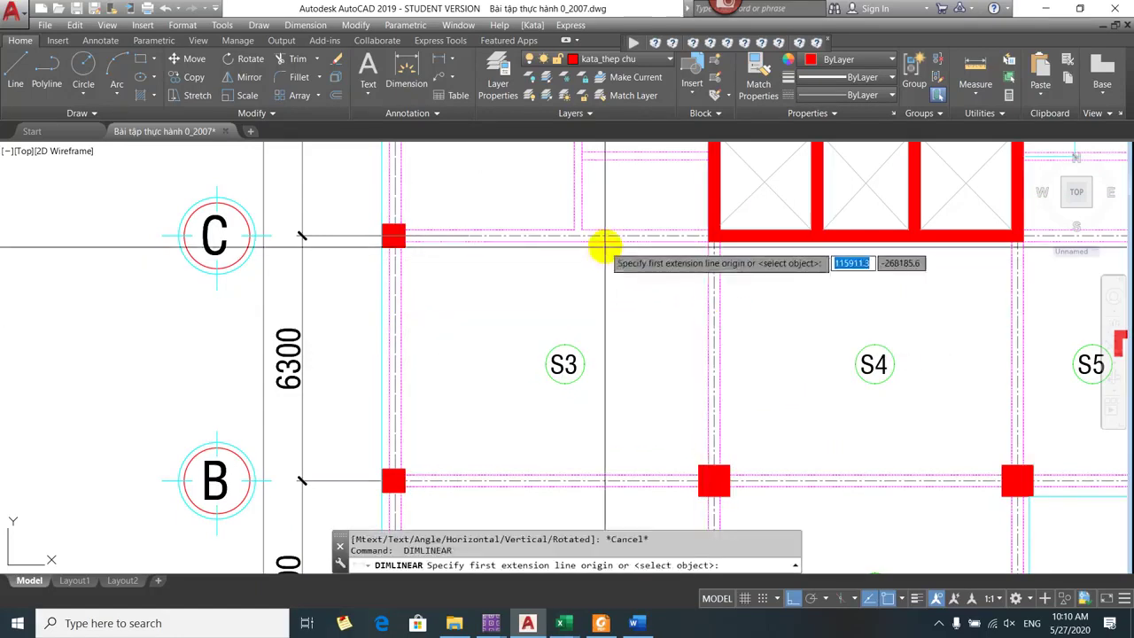
click(608, 241)
click(611, 475)
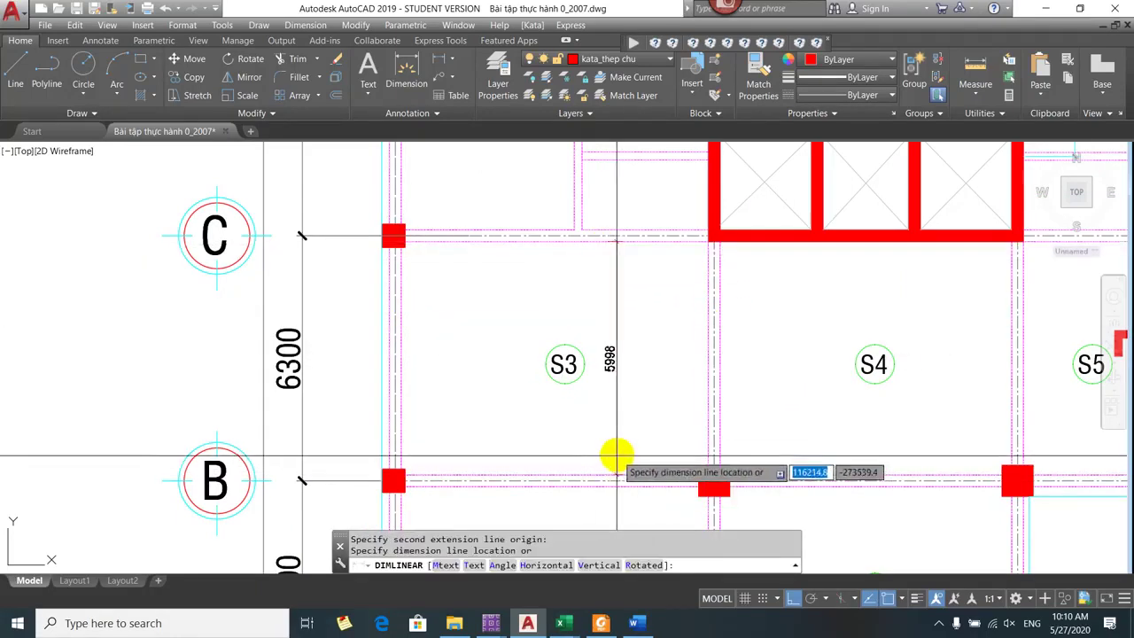
key(Escape)
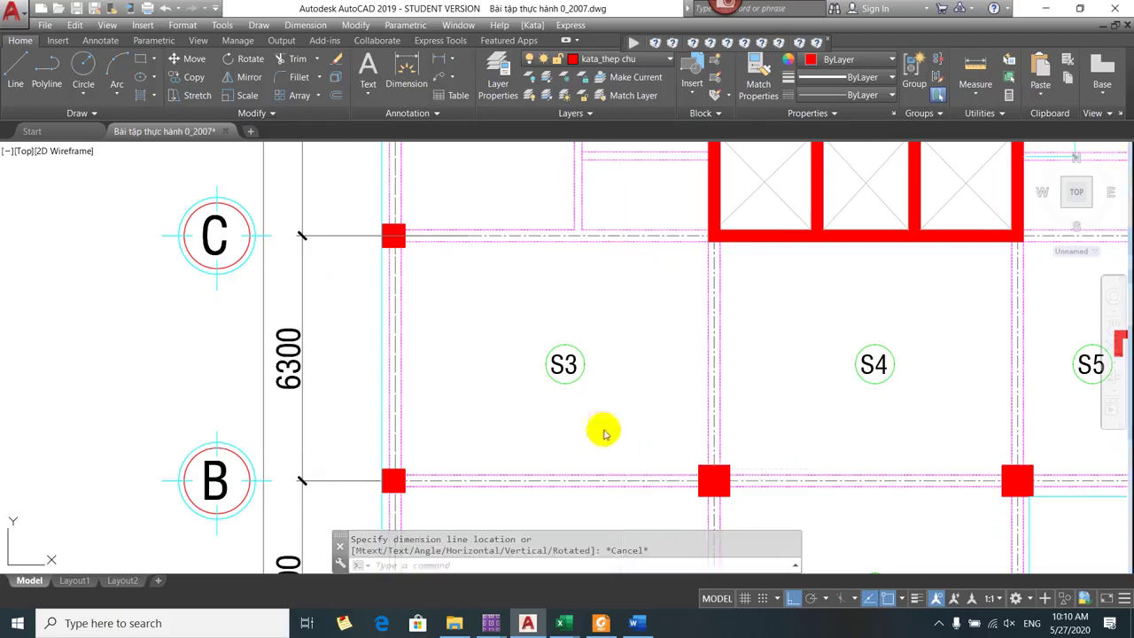
- Switch back to the Excel workbook and set slab S3's dimensions to l1 = 6 m and l2 = 7.9 m
key(alt+Tab)
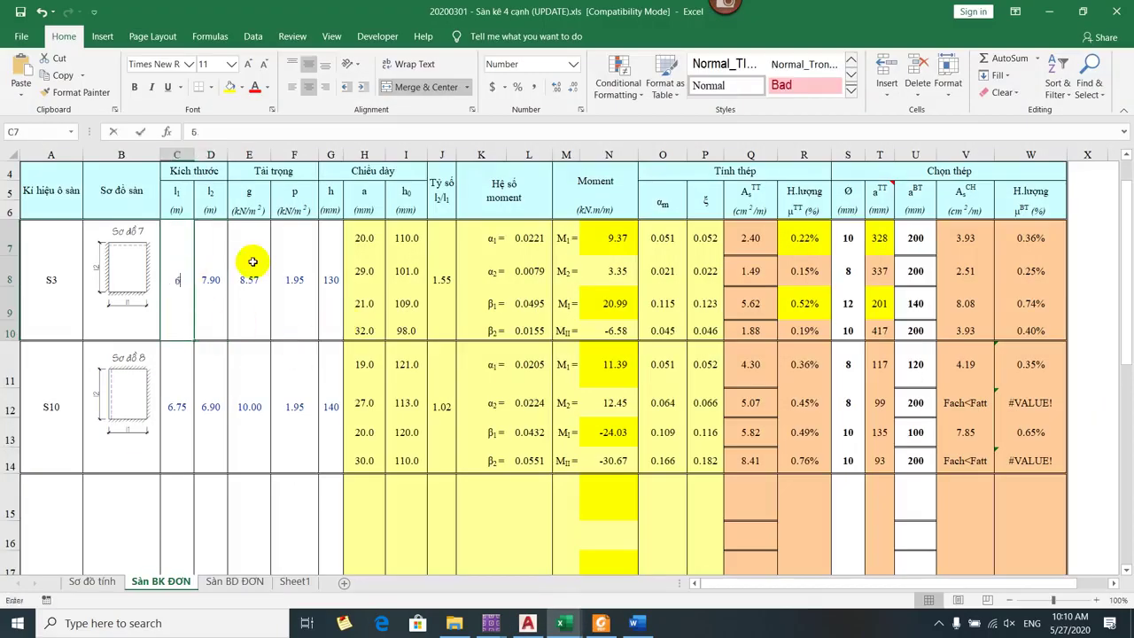
key(Tab)
text(7)
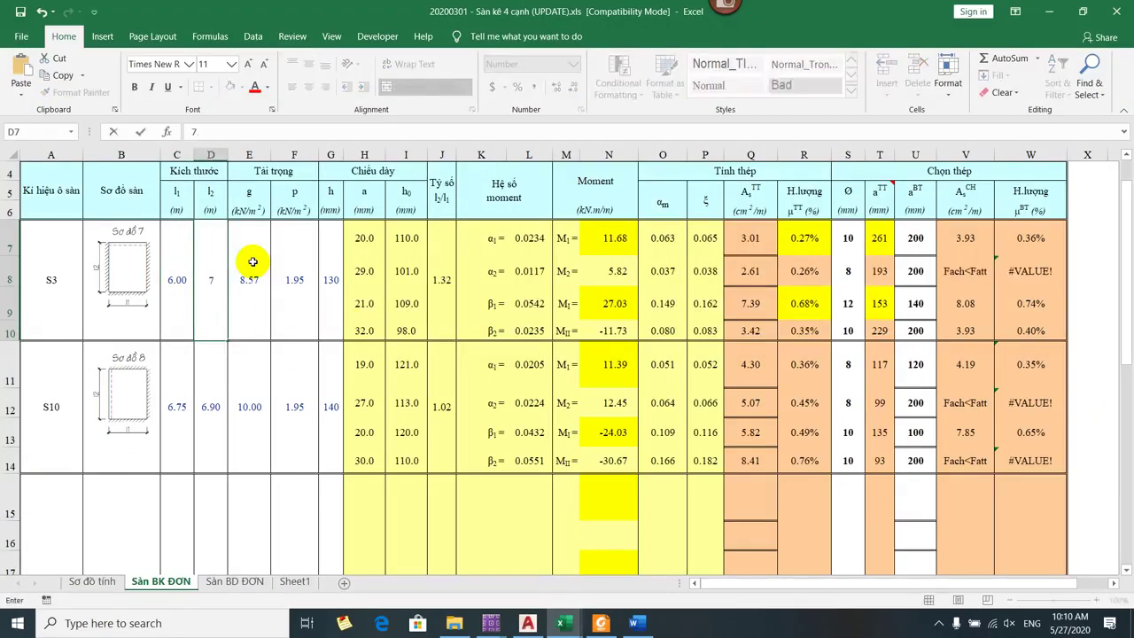
text(.9)
key(Tab)
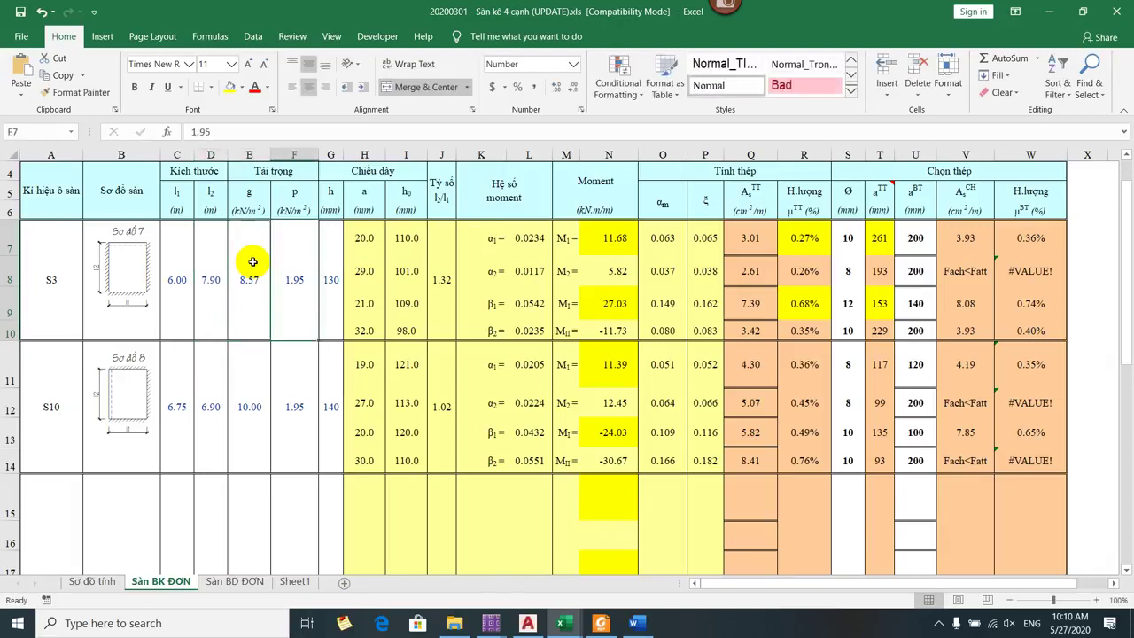
- Compare panels S3 and S1 in the AutoCAD plan, and review slab S3's calculations across row 7 of the Excel workbook
key(alt+Tab)
drag(463, 309, 342, 139)
drag(431, 355, 422, 455)
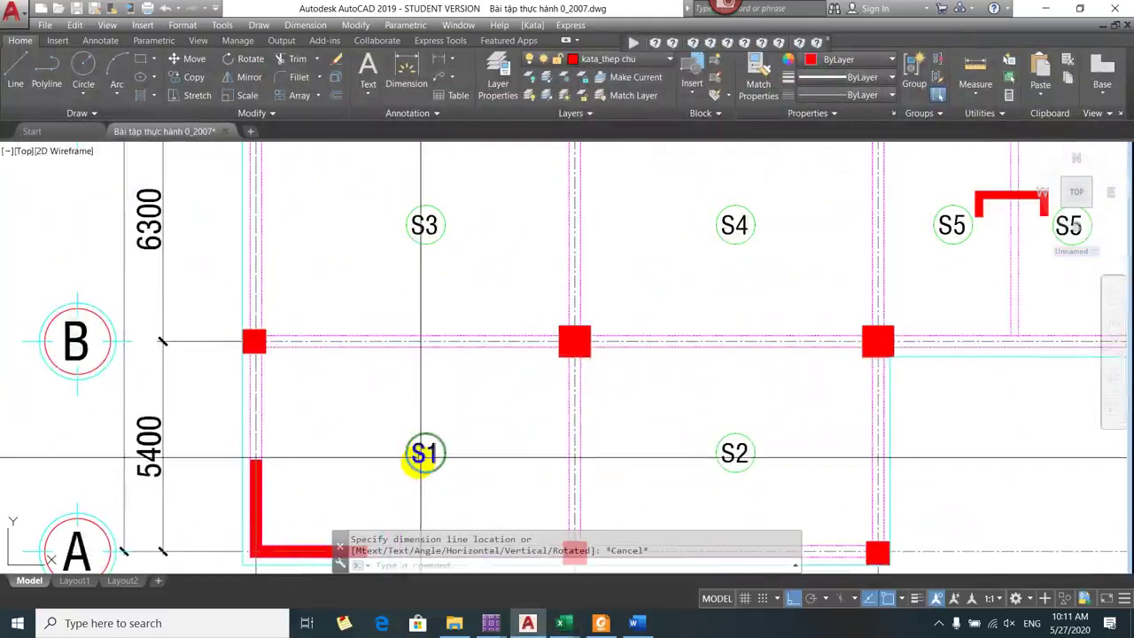
key(alt+Tab)
click(331, 266)
key(Right)
key(Right)
key(Right)
key(Right)
key(Right)
key(Right)
key(Right)
key(Right)
key(Right)
key(Right)
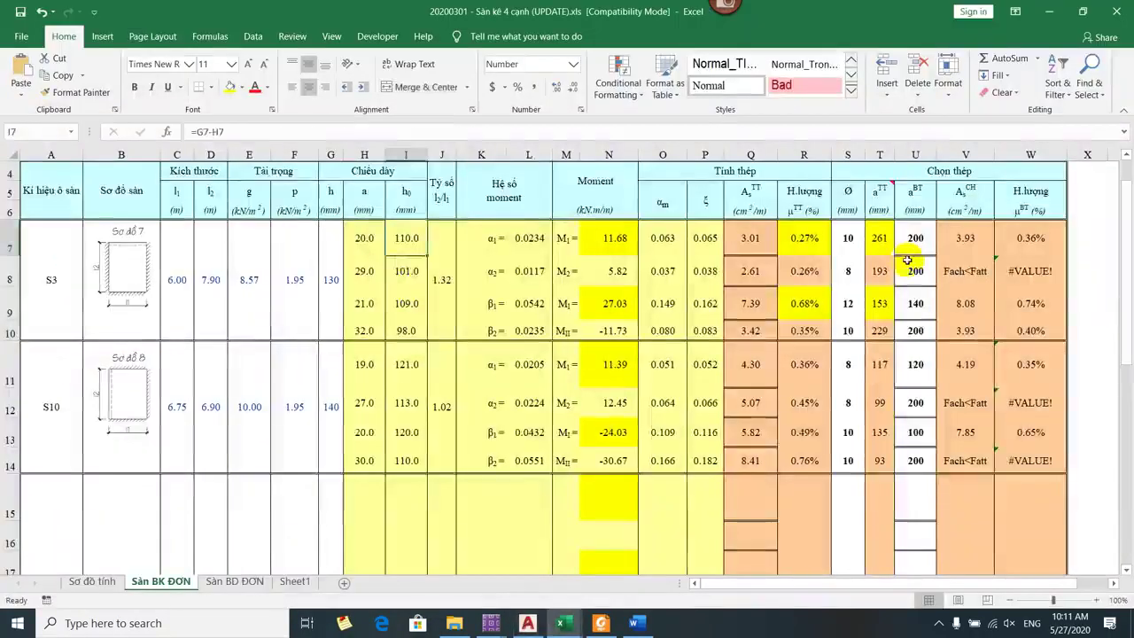
key(Right)
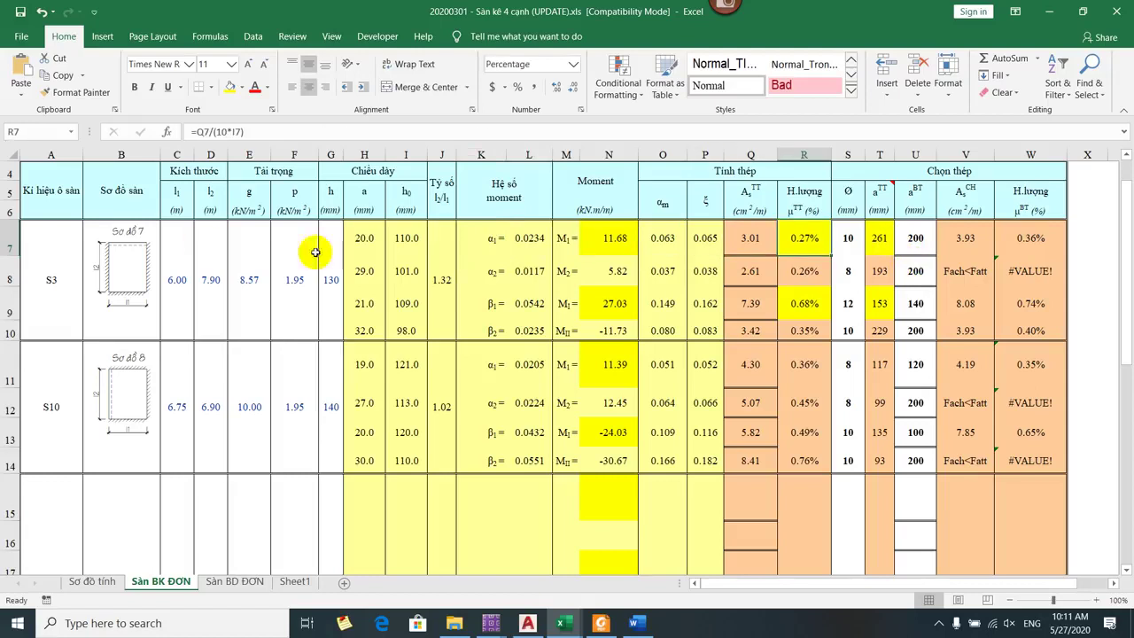
- Set slab S3's bar diameters to 8 mm in S7 and 10 mm in S9
click(883, 248)
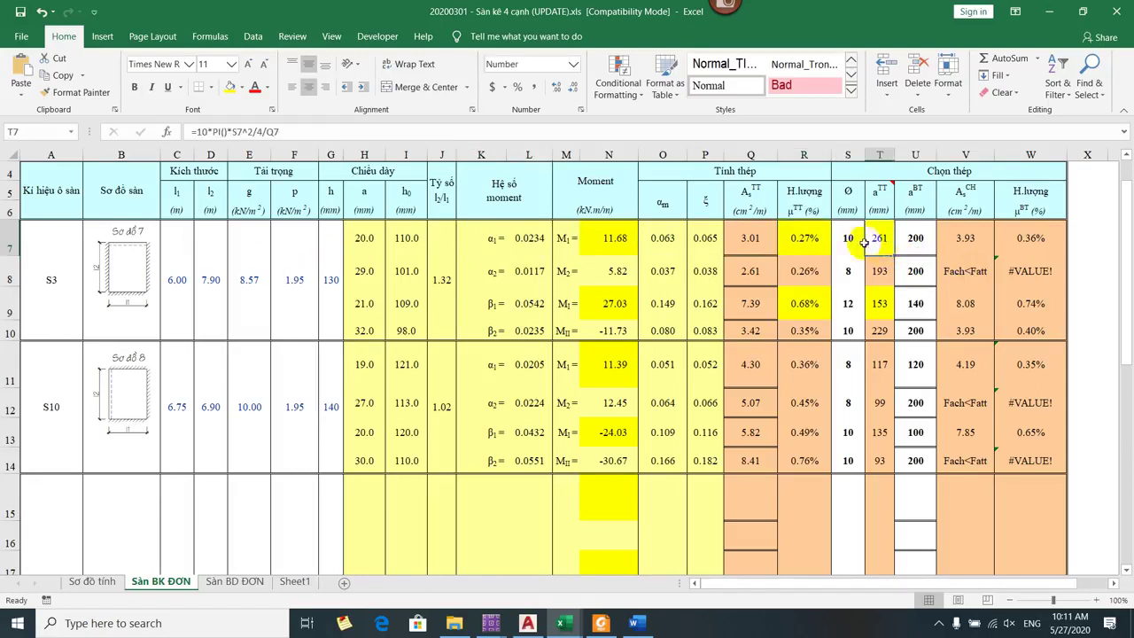
click(860, 243)
text(8)
key(Return)
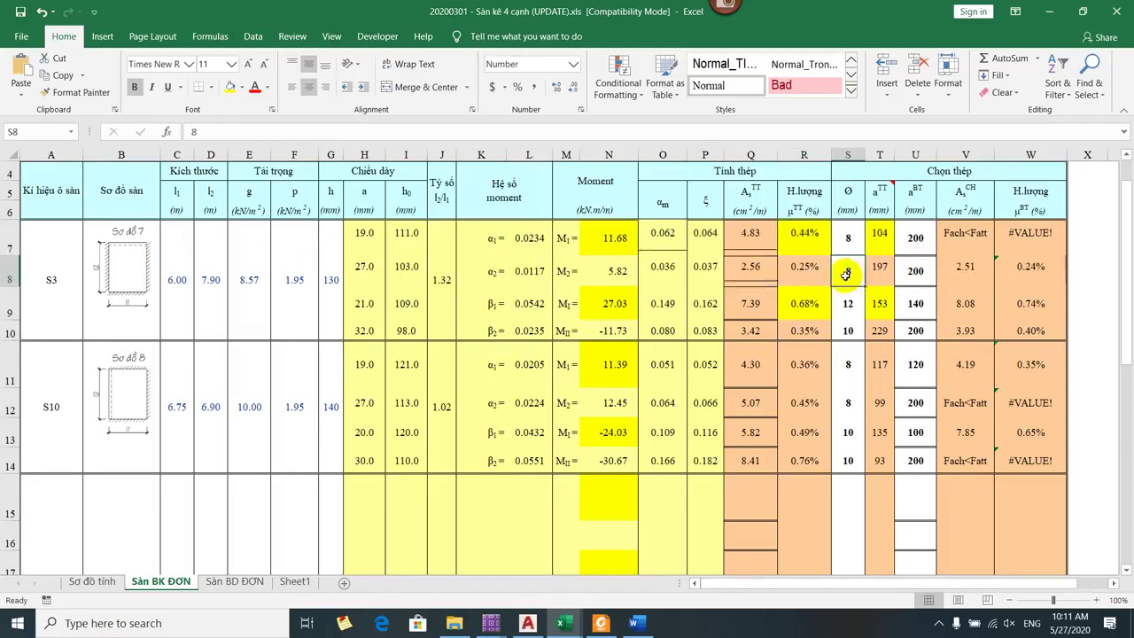
click(873, 303)
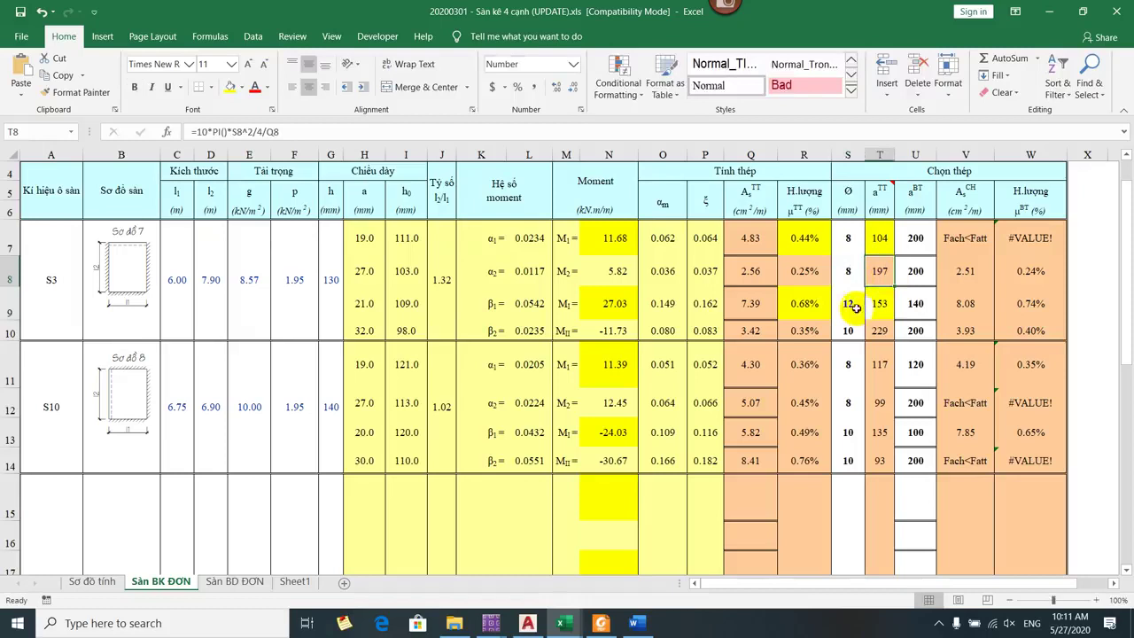
click(853, 305)
text(10)
key(Return)
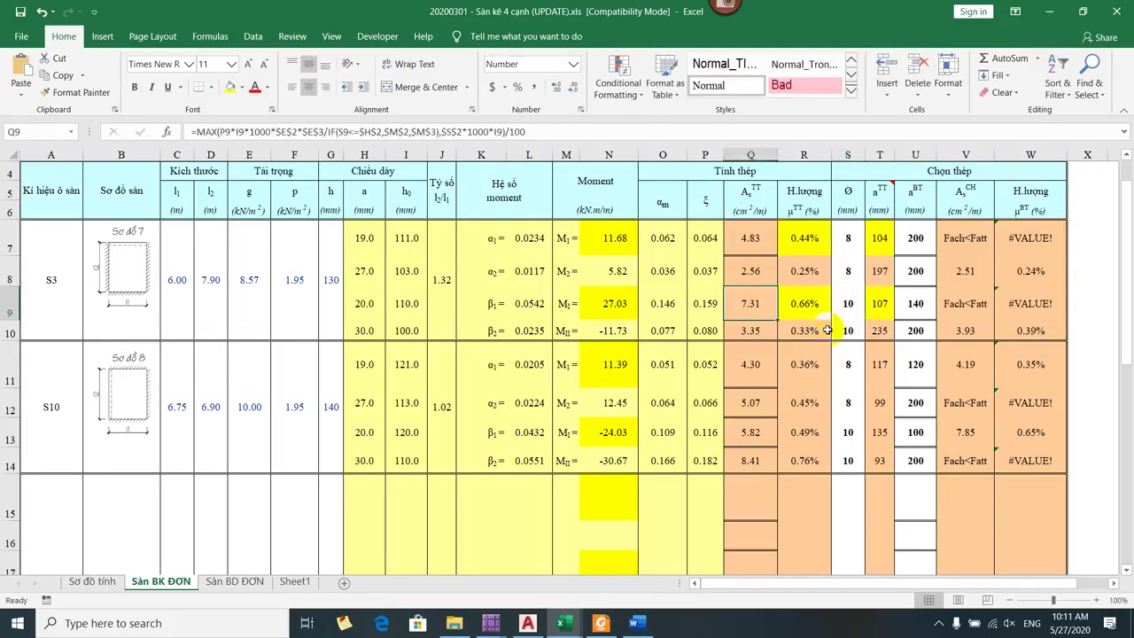
- Set slab S3's chosen bar spacing to 100 mm in U7 and 200 mm in U8
click(912, 248)
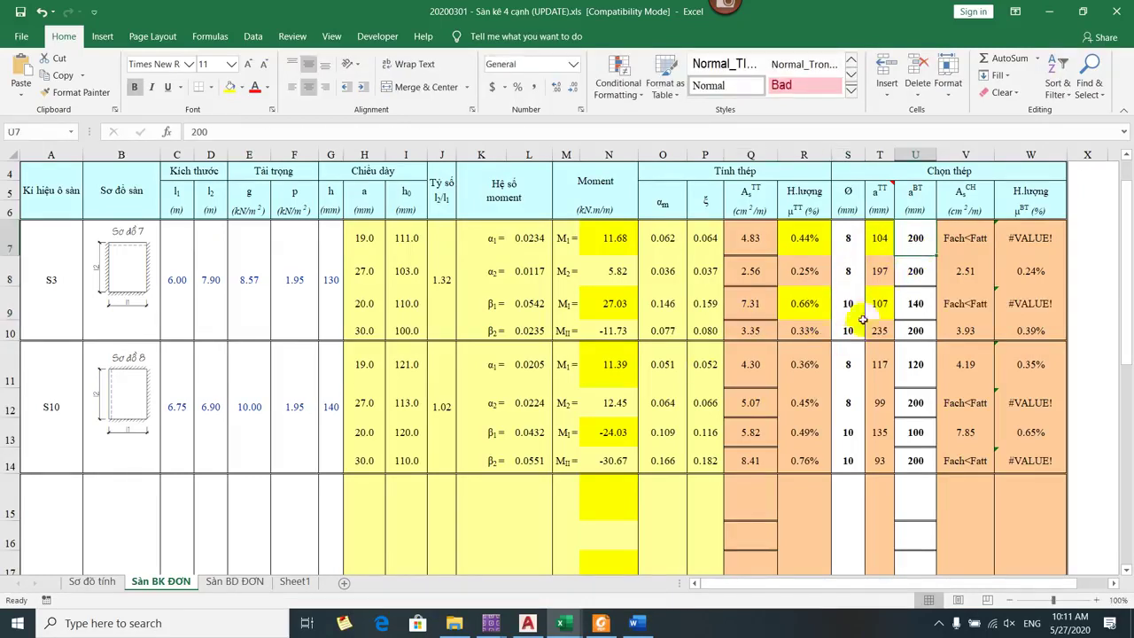
click(879, 239)
click(912, 241)
text(100)
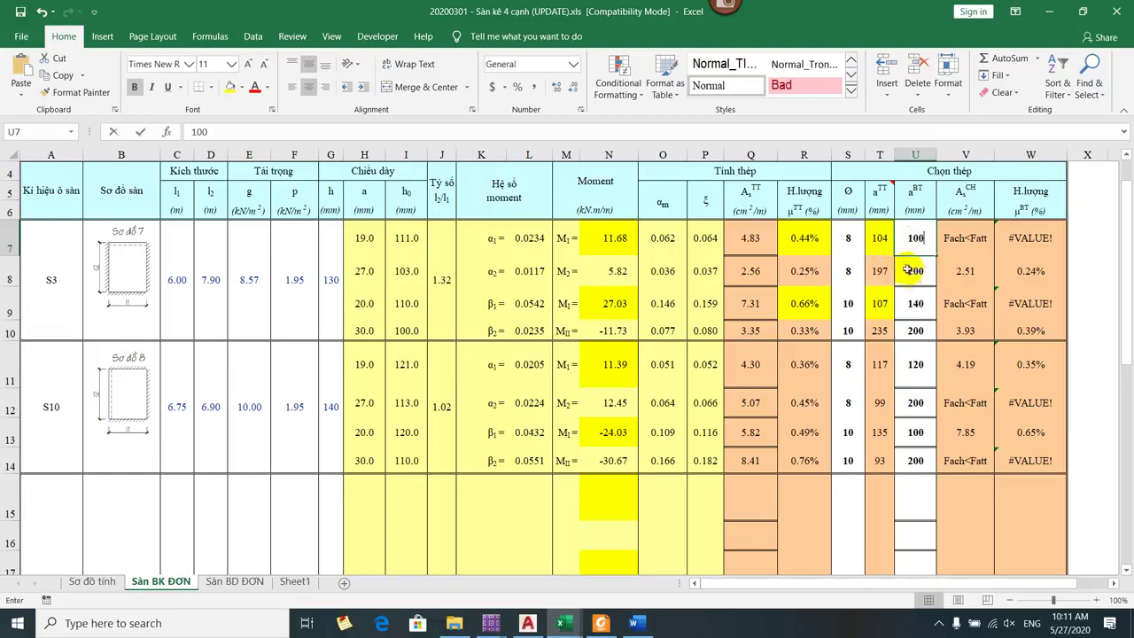
key(Return)
click(906, 281)
text(1)
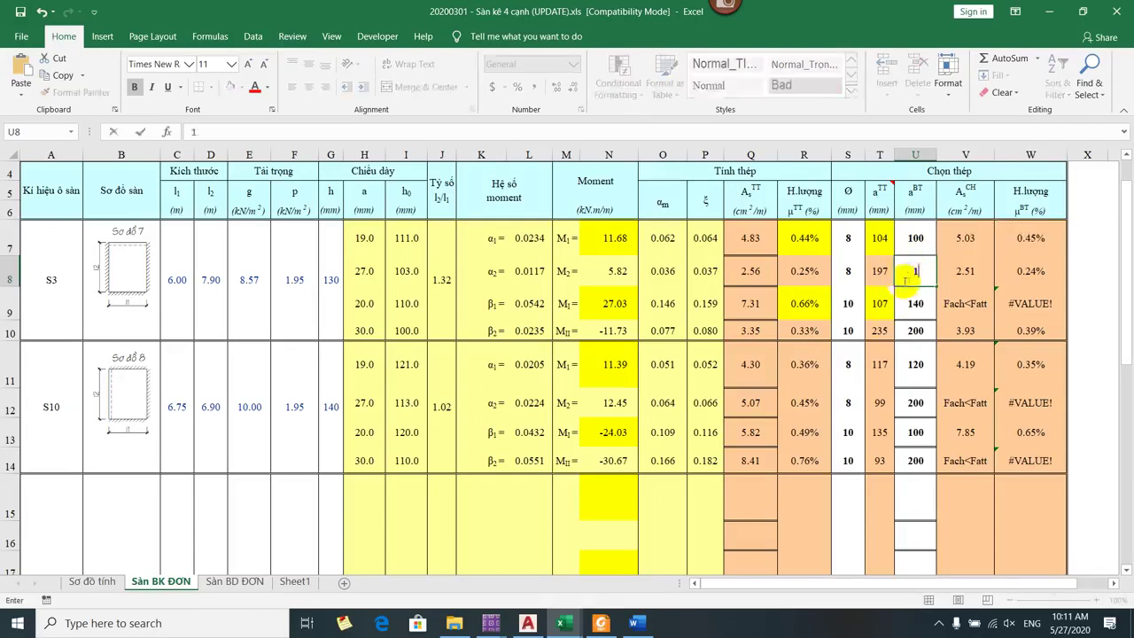
text(00)
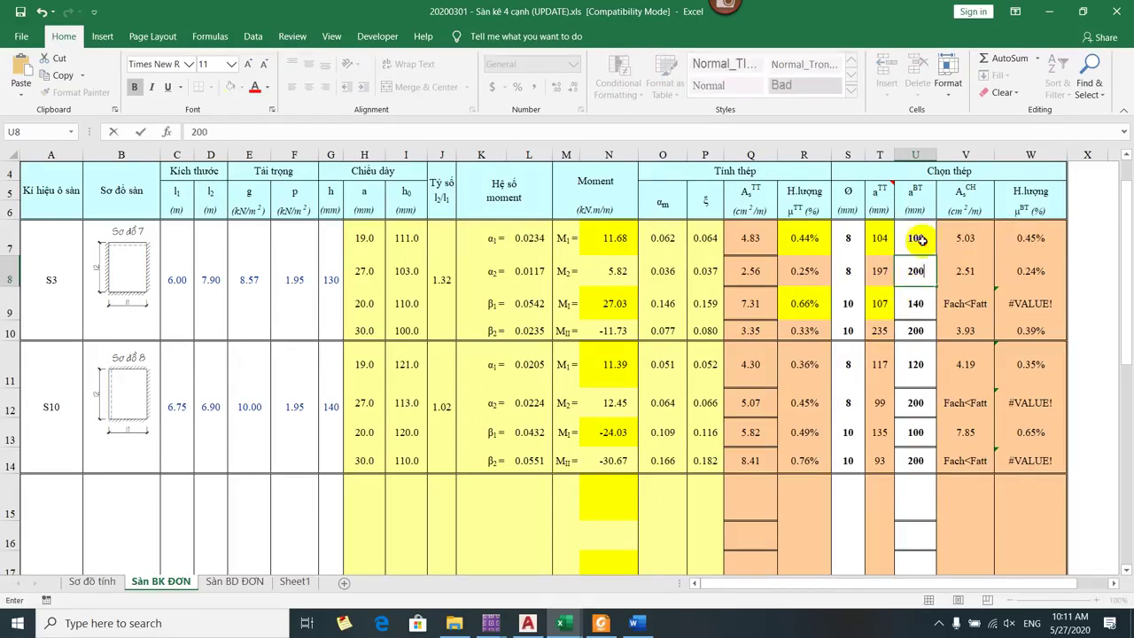
click(916, 238)
click(913, 274)
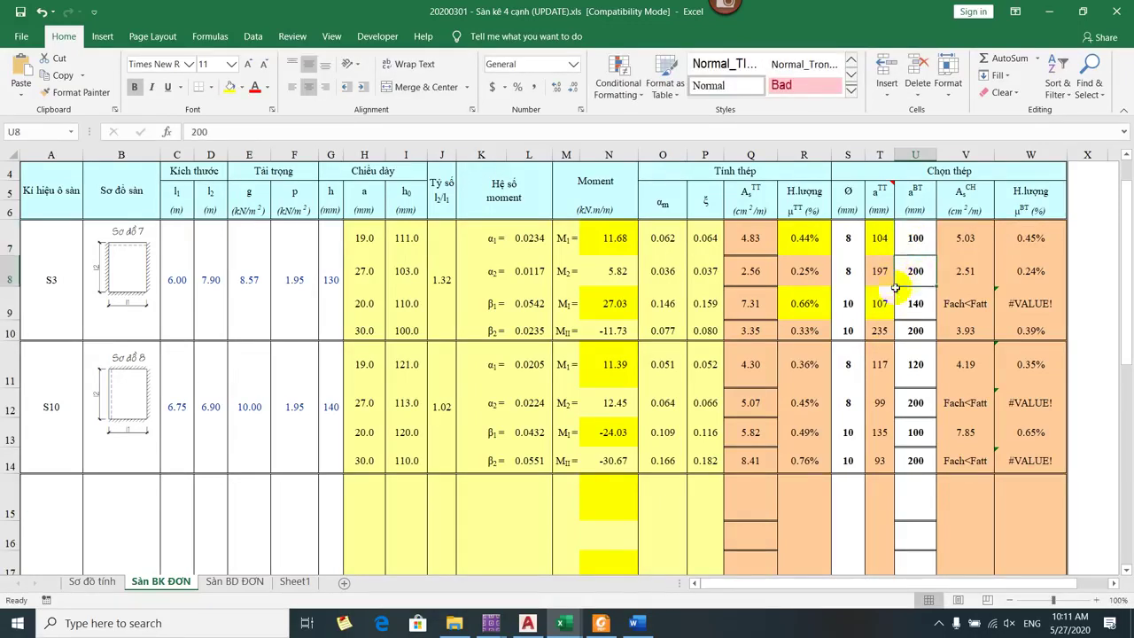
- Set slab S3's chosen bar spacing in U9 to 100 mm and check the calculated and chosen spacing in row 10
click(907, 304)
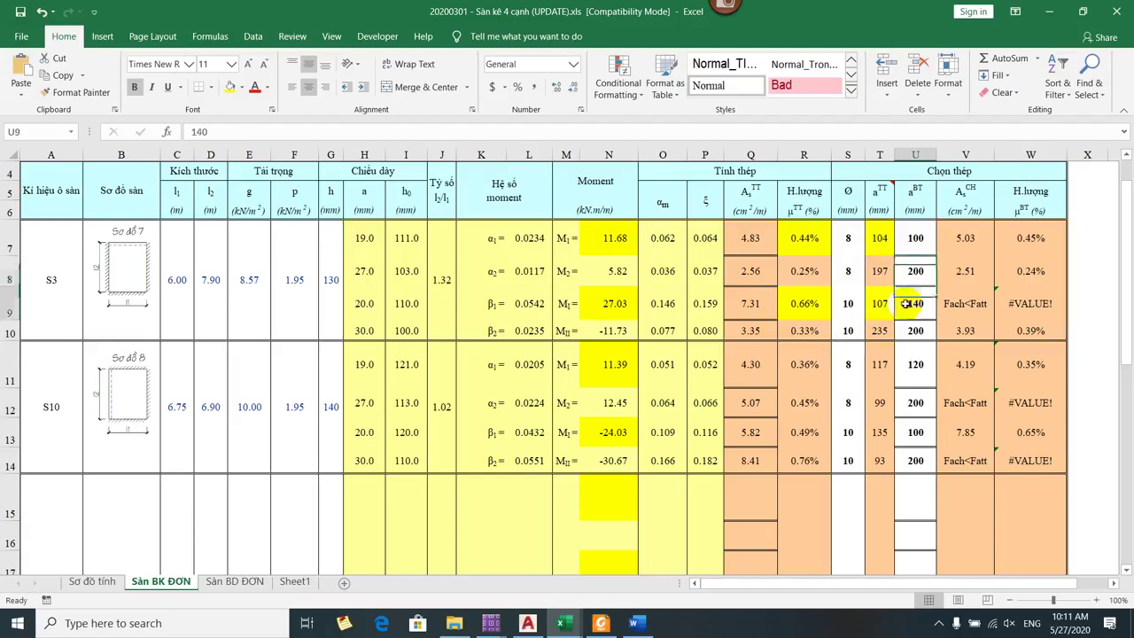
text(100)
key(Return)
click(878, 331)
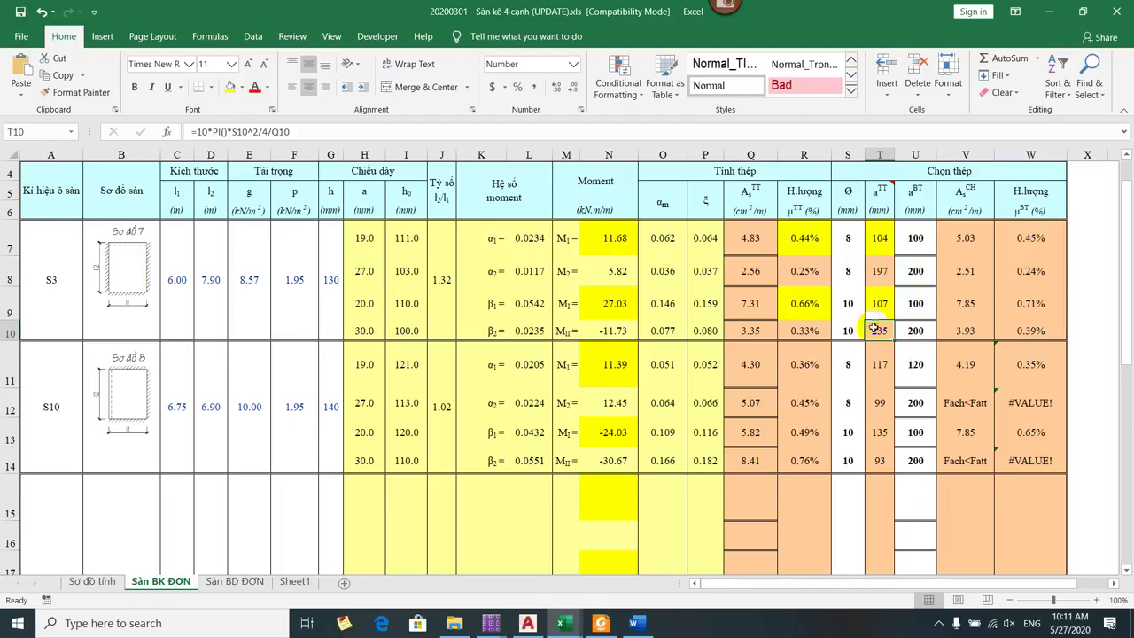
click(918, 330)
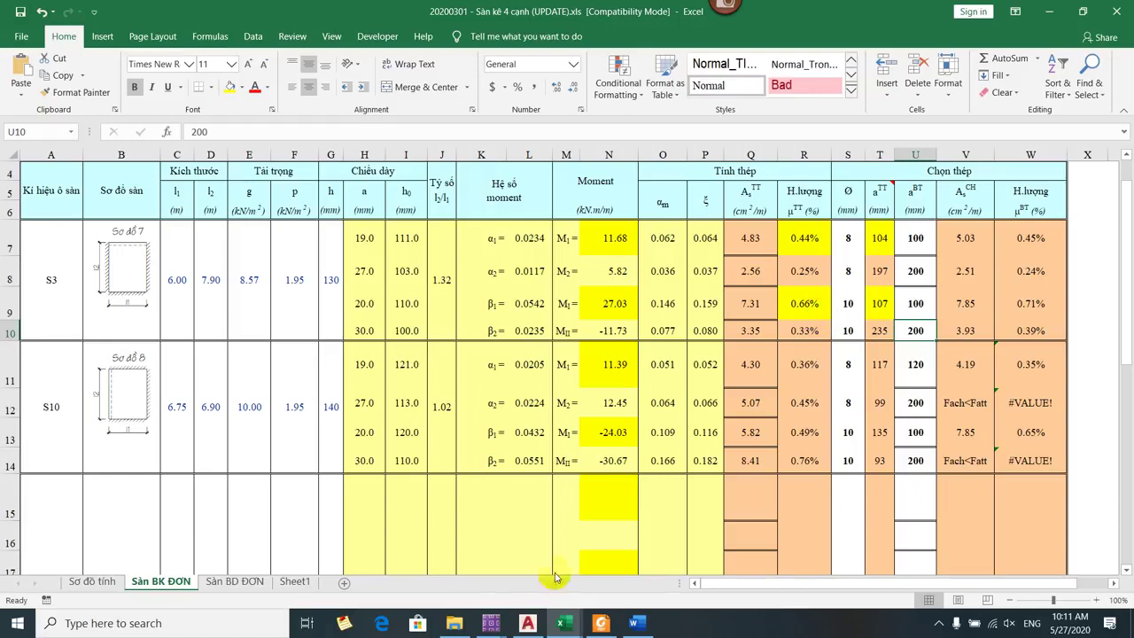
- Check panel S3 in the AutoCAD plan, then place the four-edge slab workbook and the SAFE reinforcement workbook side by side in Excel
click(527, 623)
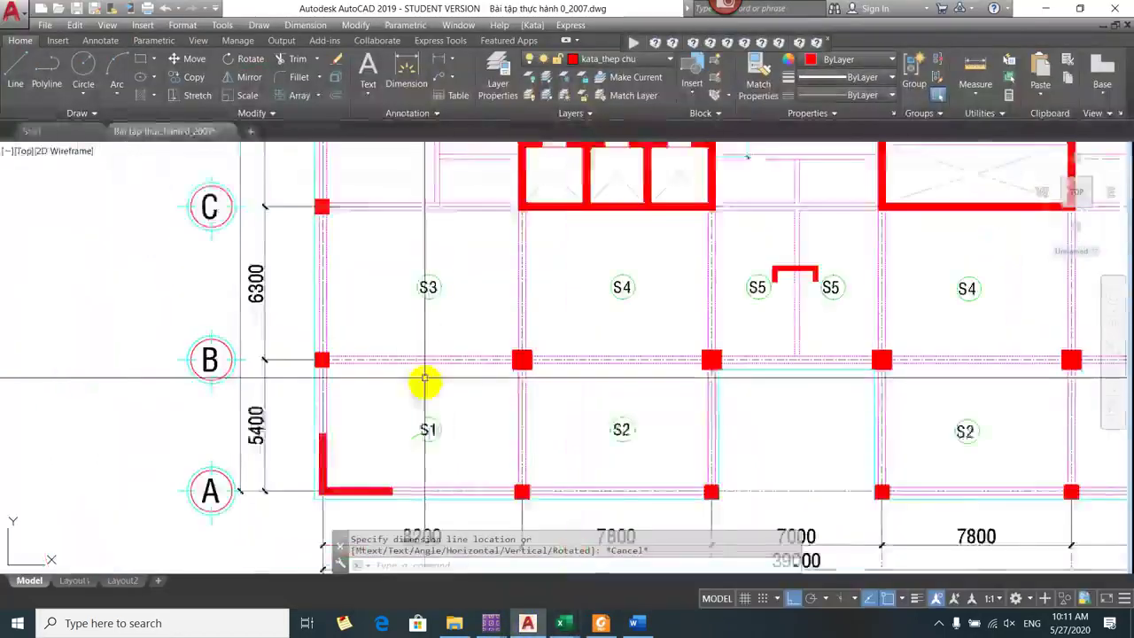
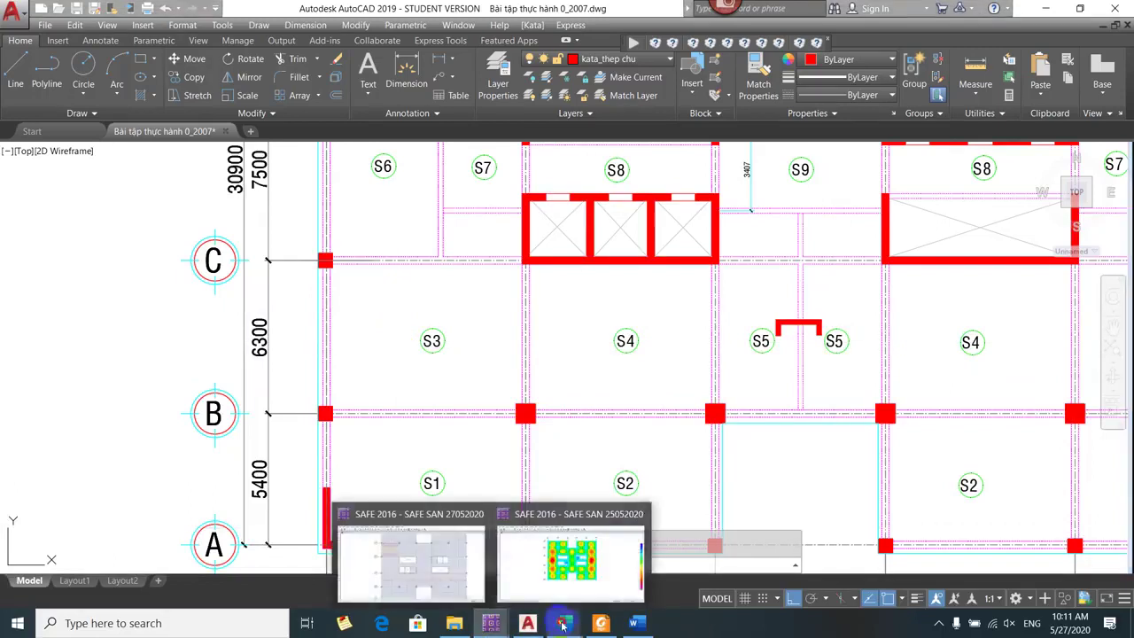
mouse_move(561, 624)
click(727, 554)
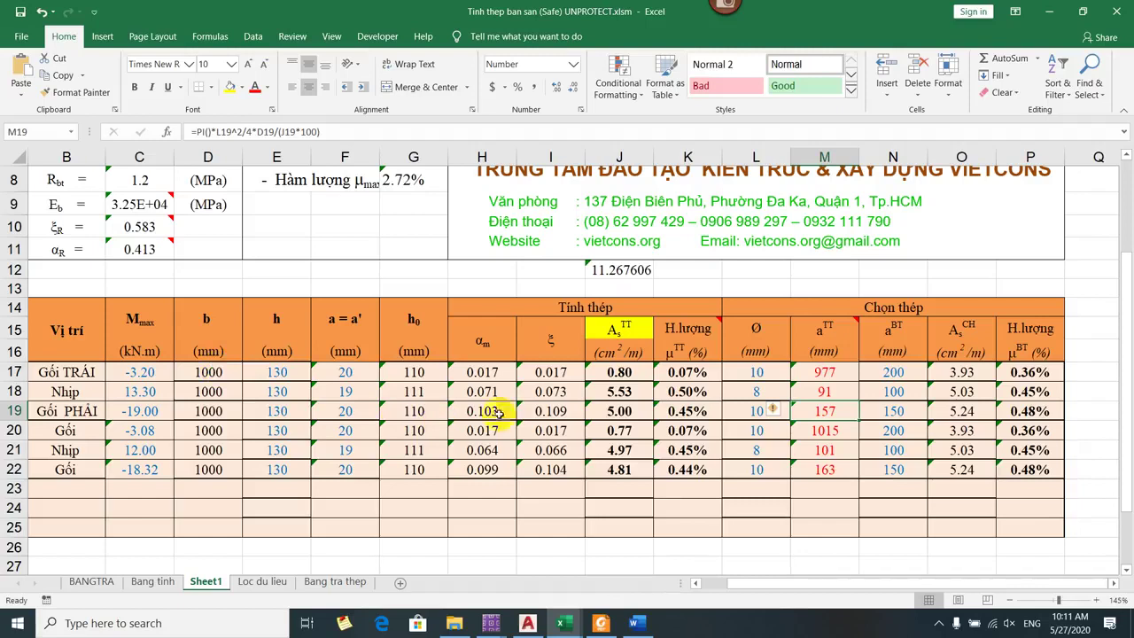
key(alt+Tab)
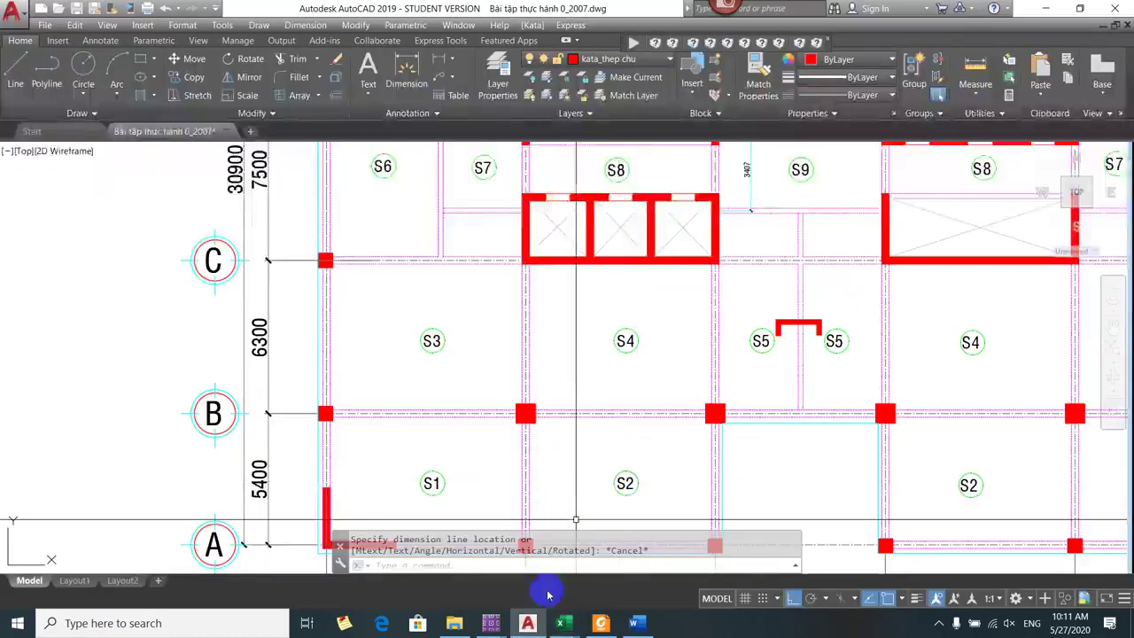
key(alt+Tab)
key(super+Right)
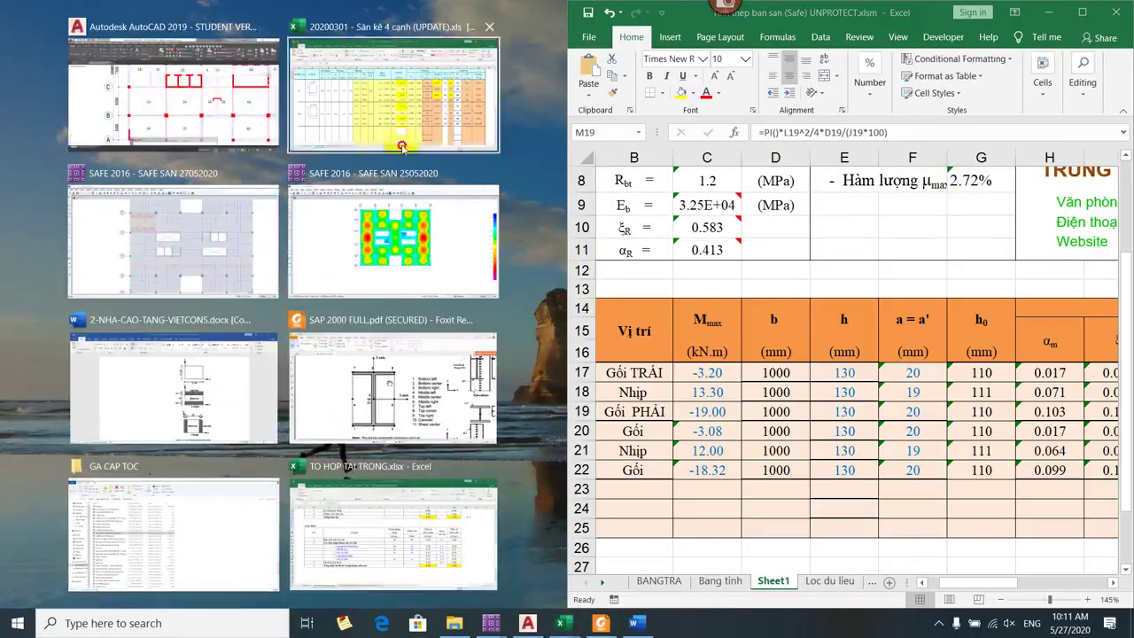
click(393, 98)
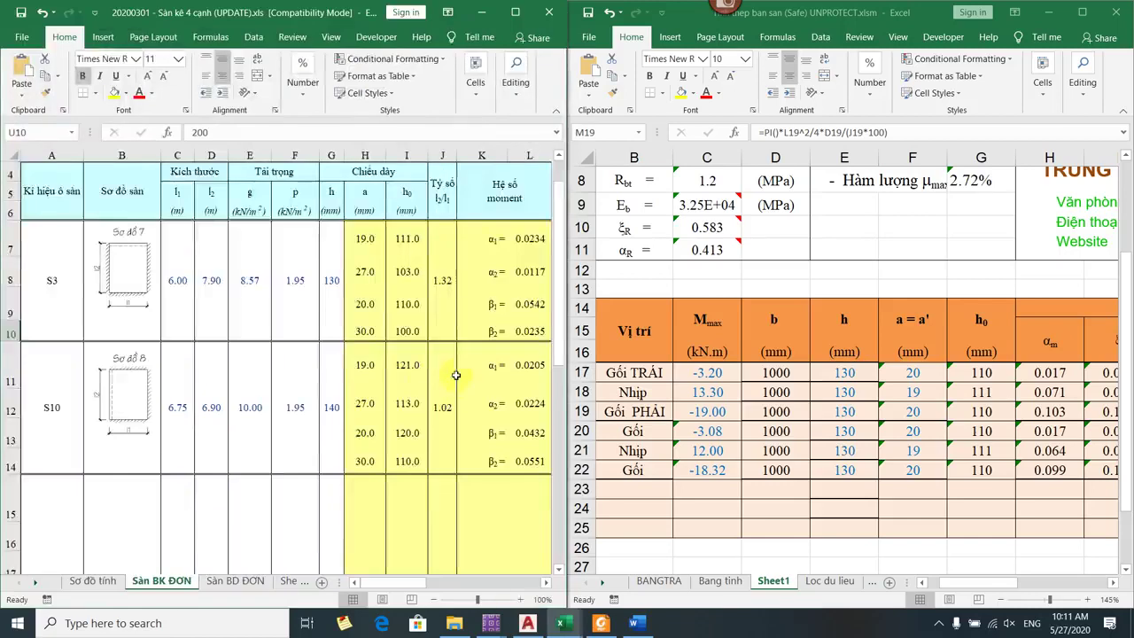
- Hide columns C to P in the four-edge slab workbook and bring its reinforcement columns into view
scroll(455, 375, down, 2)
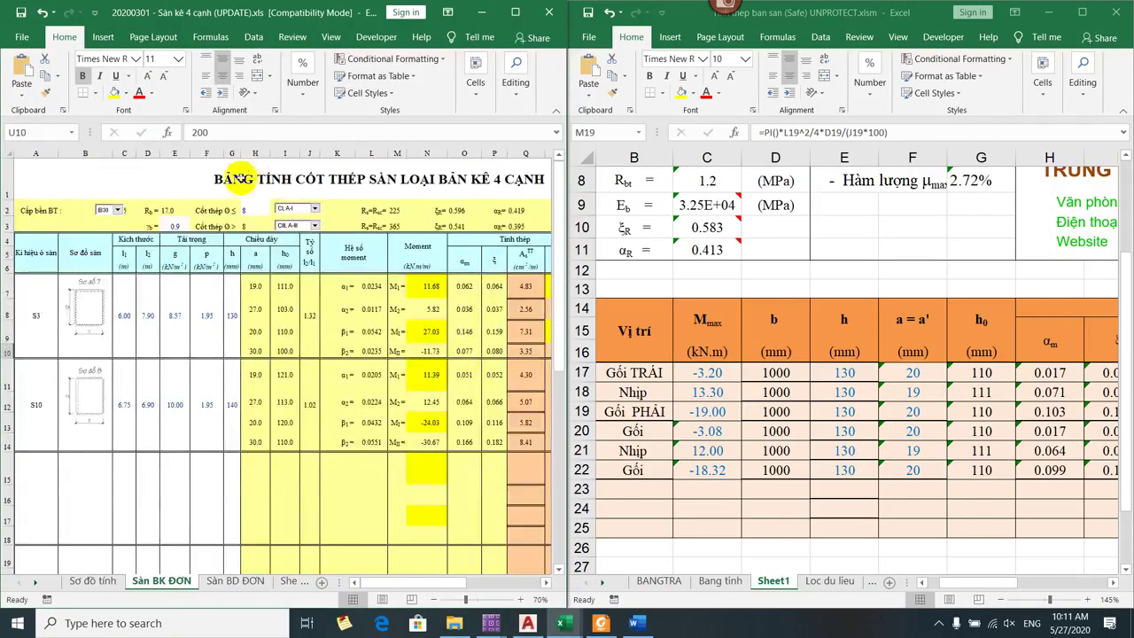
click(241, 176)
drag(124, 149, 481, 162)
right_click(428, 152)
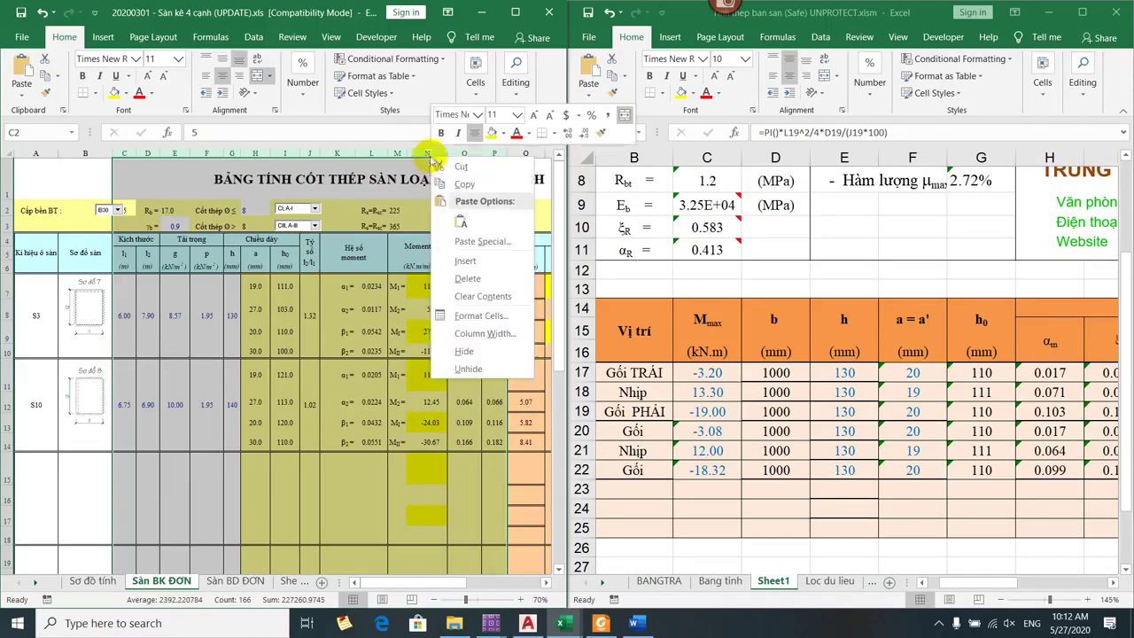
click(469, 350)
scroll(443, 328, up, 3)
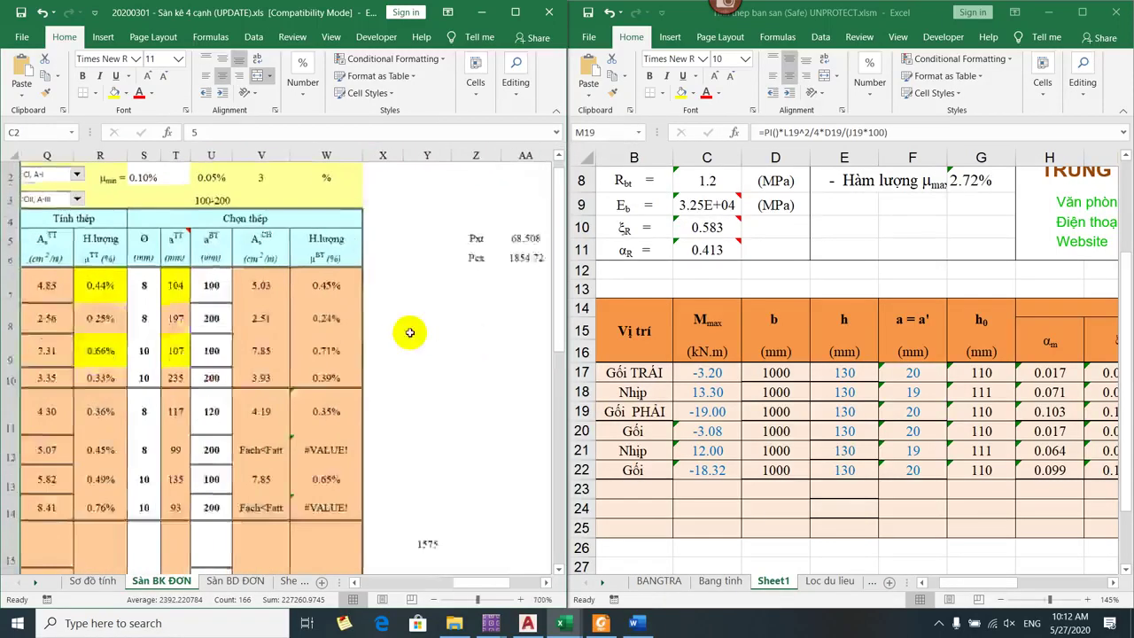
drag(476, 583, 390, 582)
click(259, 337)
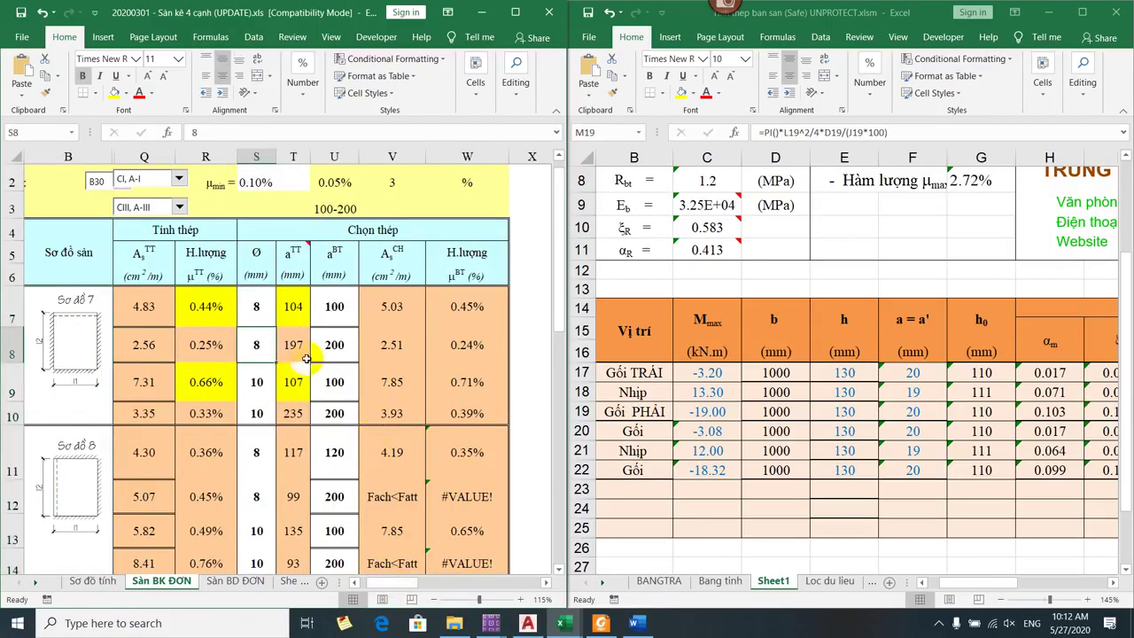
- Hide columns C to I on Sheet1 of the SAFE reinforcement workbook
click(830, 157)
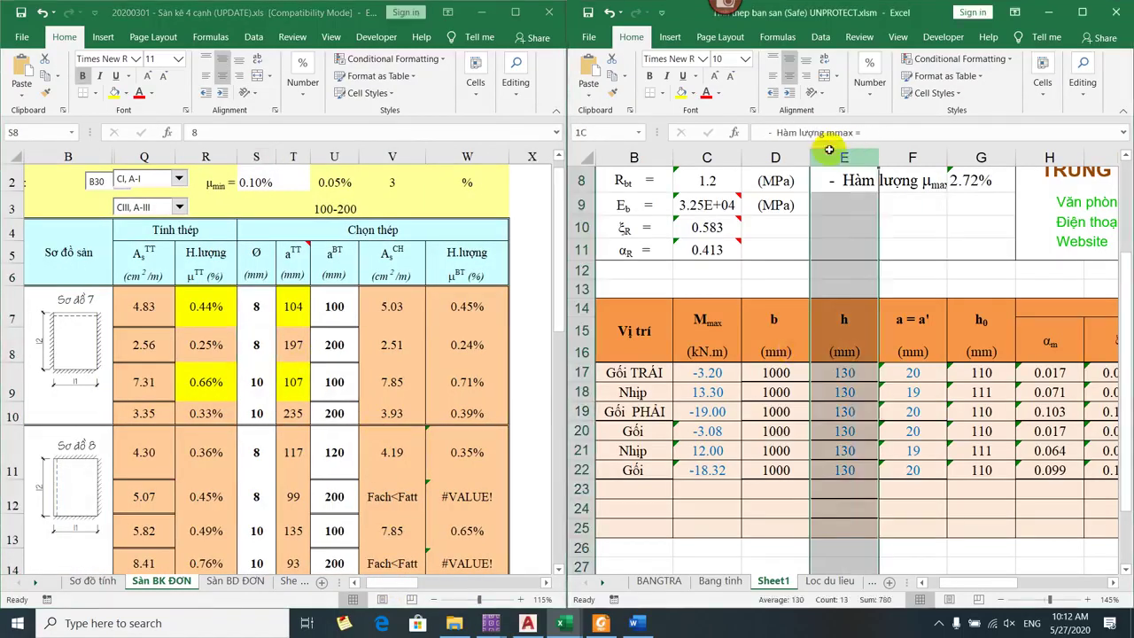
drag(830, 151, 780, 203)
right_click(714, 163)
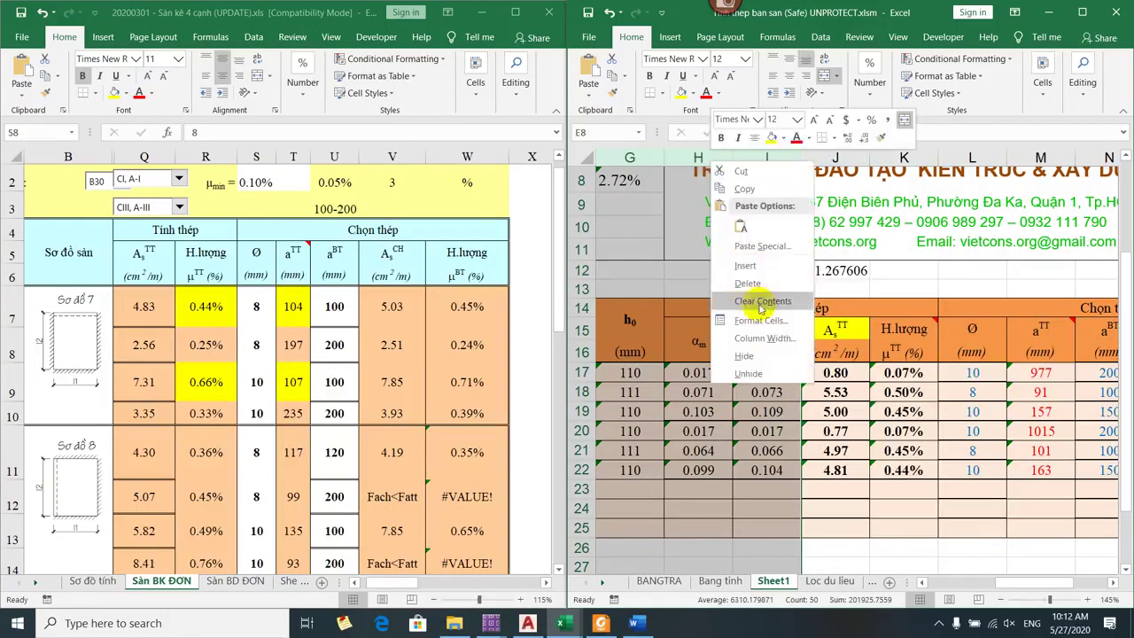
click(746, 355)
drag(957, 587, 957, 587)
drag(775, 157, 816, 152)
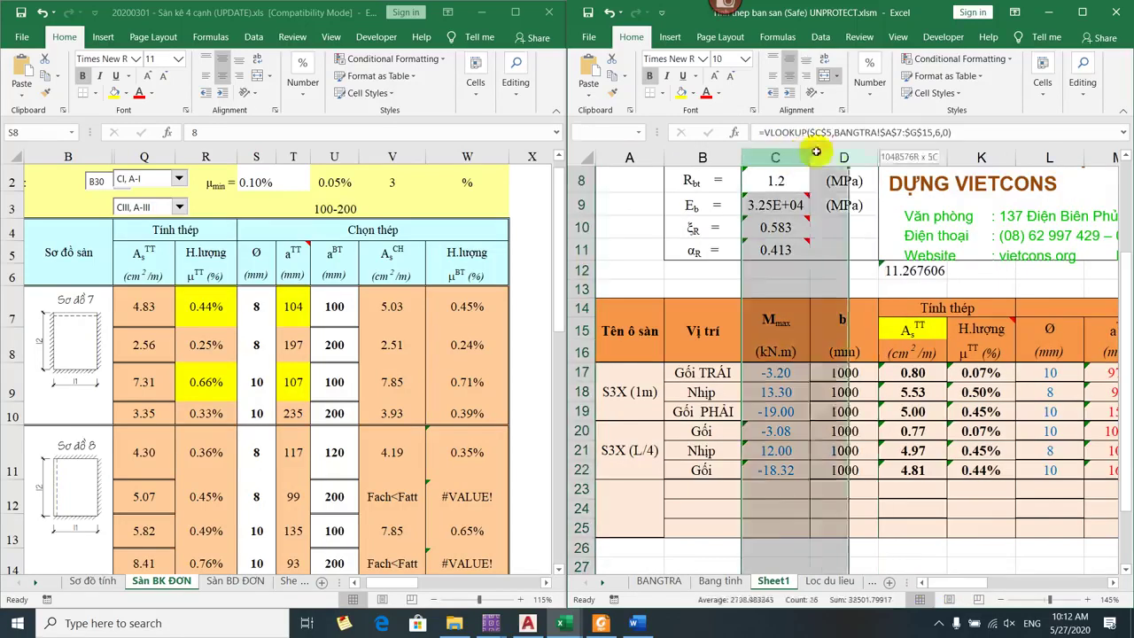
right_click(778, 231)
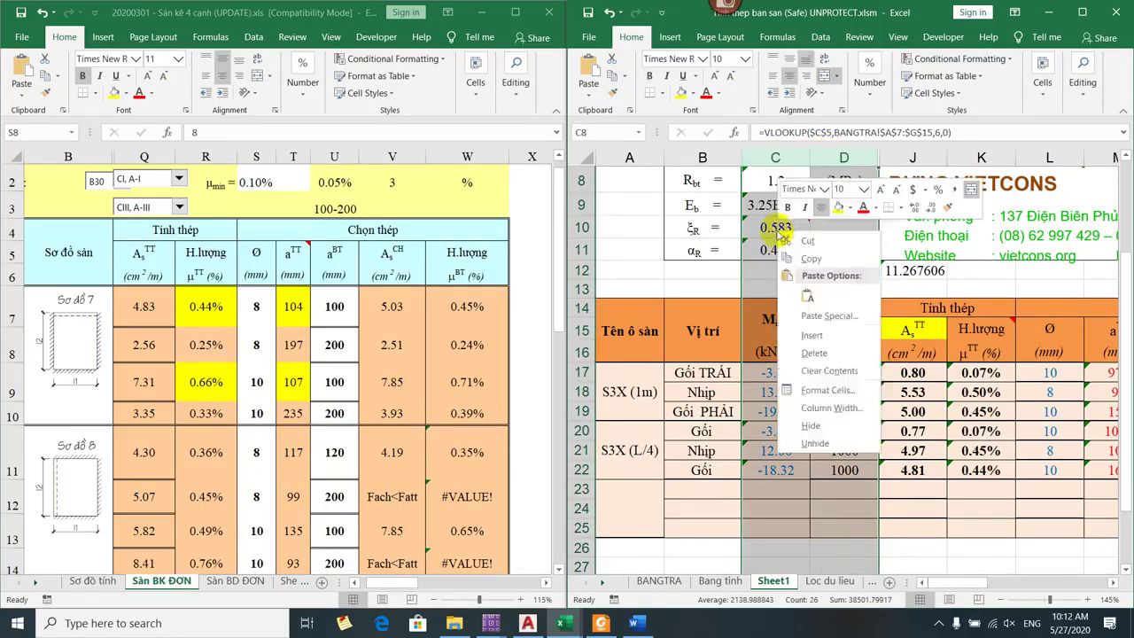
click(812, 425)
click(843, 392)
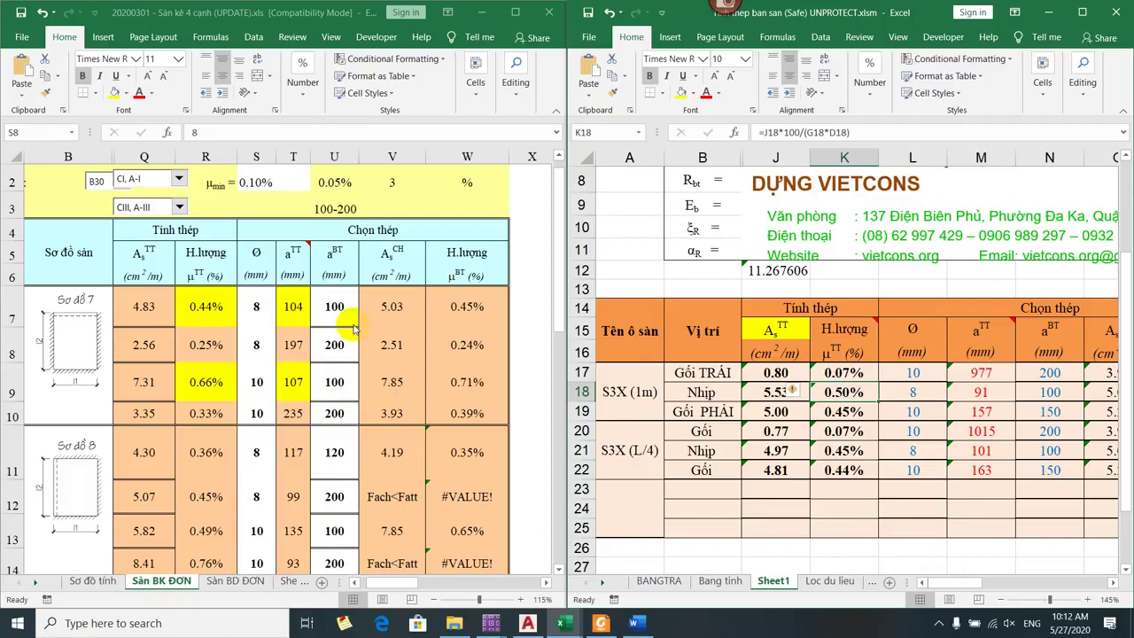
- Fill cells R7:T9 of the four-edge slab workbook with light orange
click(297, 317)
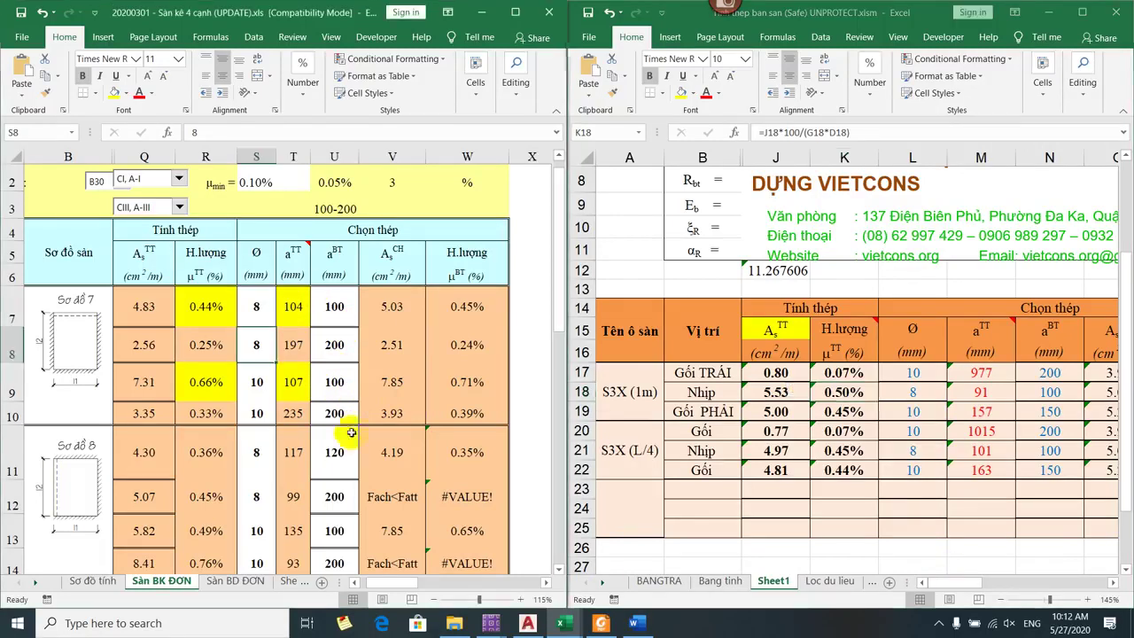
drag(206, 382, 285, 304)
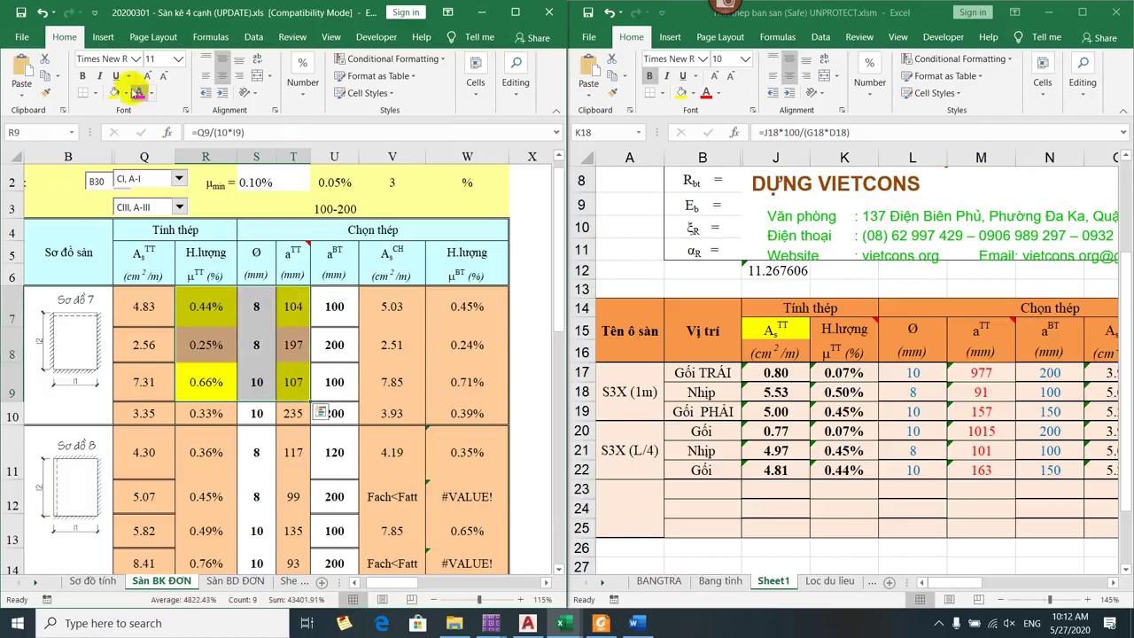
click(126, 92)
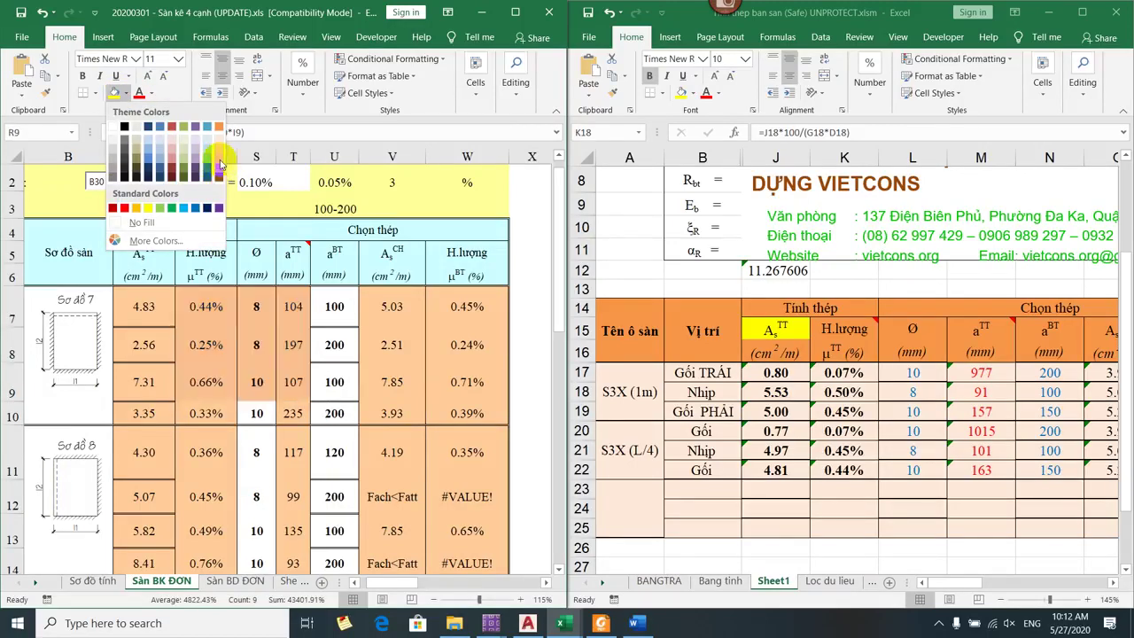
key(Escape)
click(255, 344)
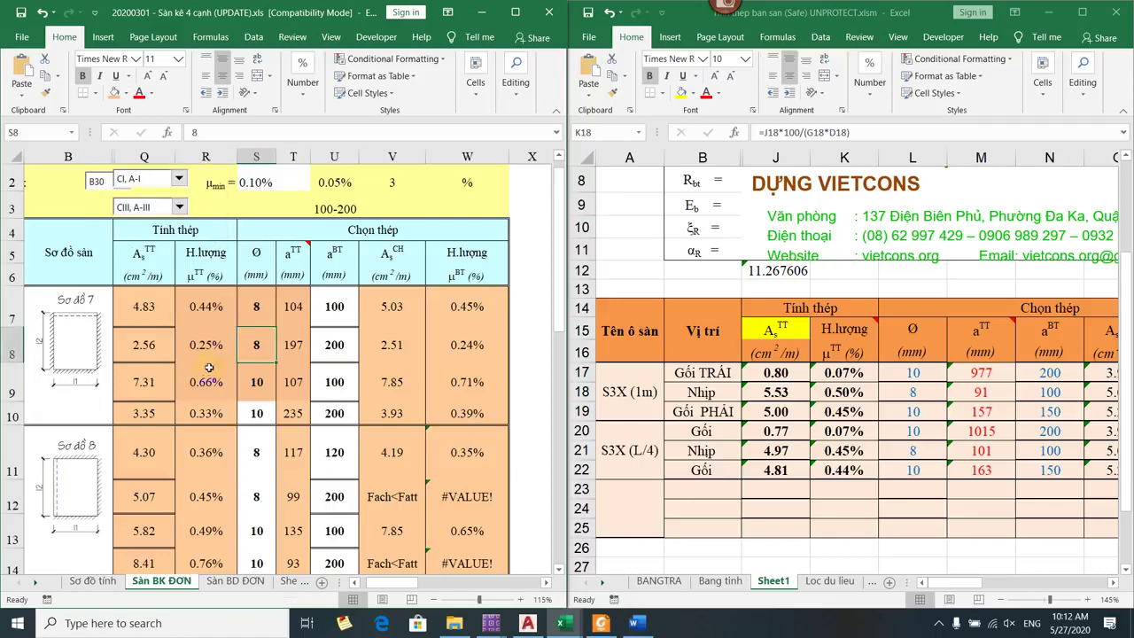
- Highlight slab S3's reinforcement cells Q8:U8 and Q10:U10 in yellow
click(209, 342)
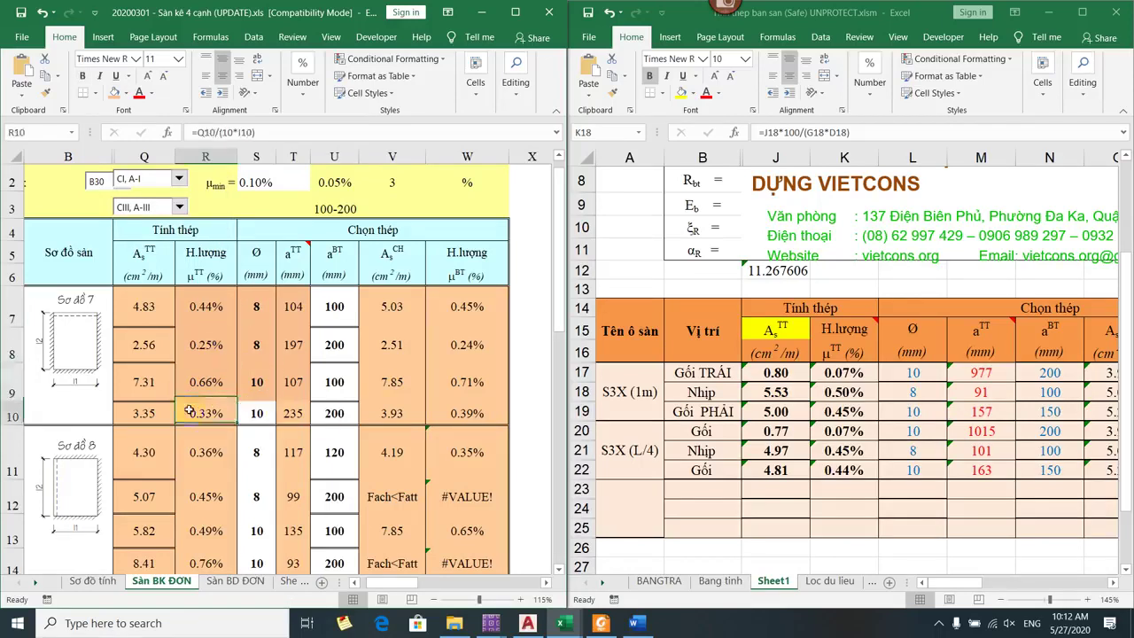
click(140, 348)
drag(239, 345, 335, 345)
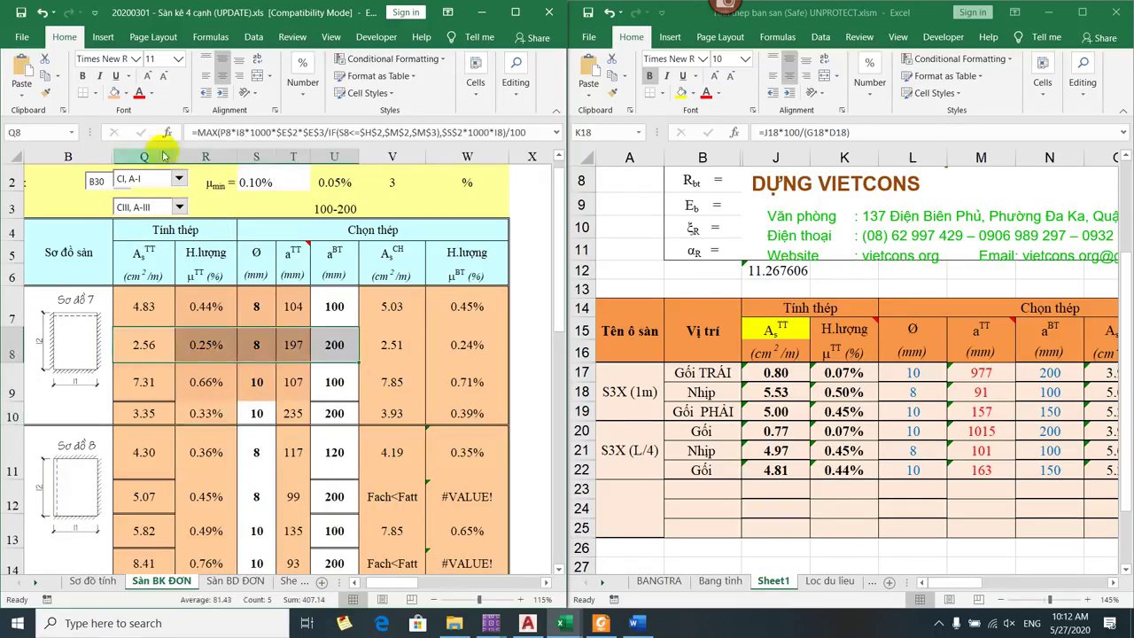
click(126, 94)
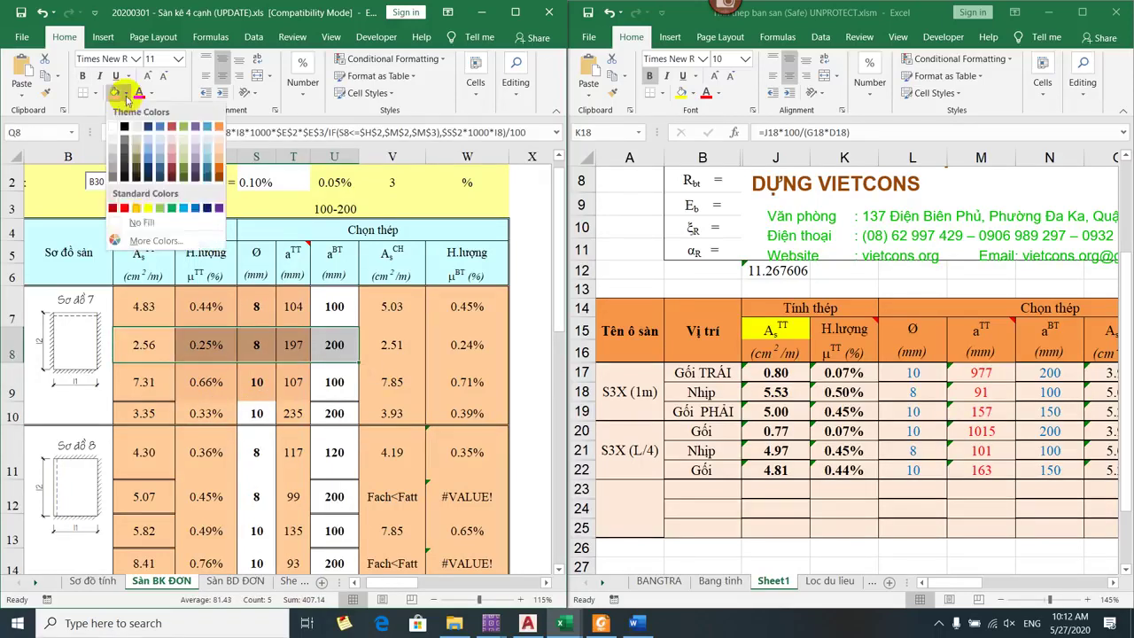
click(147, 208)
drag(149, 413, 334, 413)
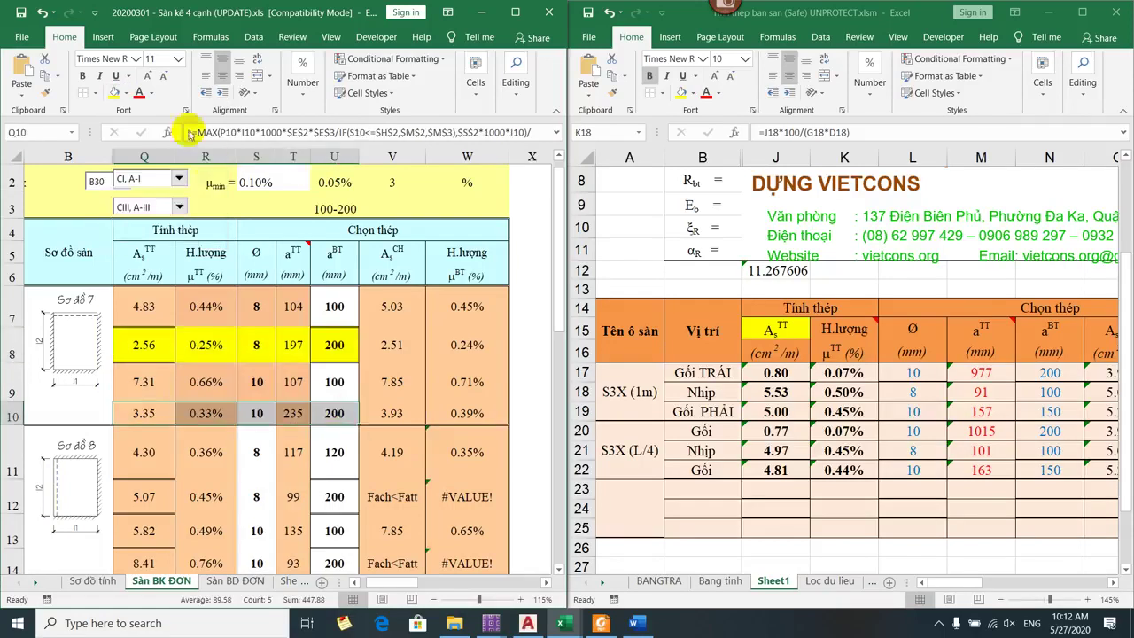
click(114, 93)
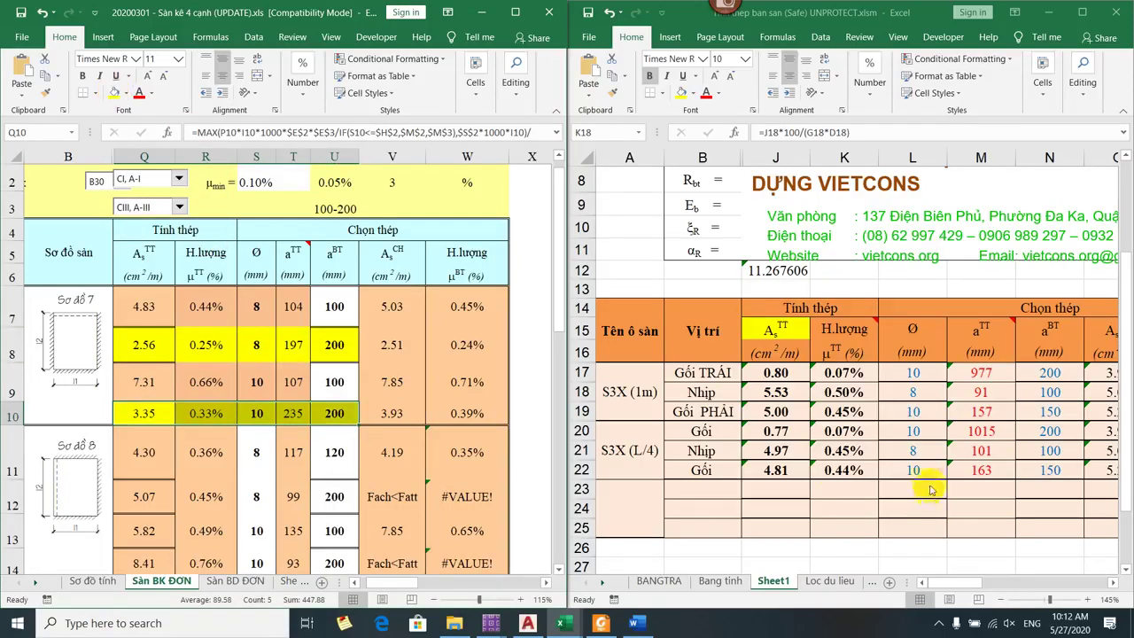
- Compare the SAFE sheet's chosen reinforcement with slab S3's highlighted rows, and check panel S3 in the AutoCAD plan
click(576, 432)
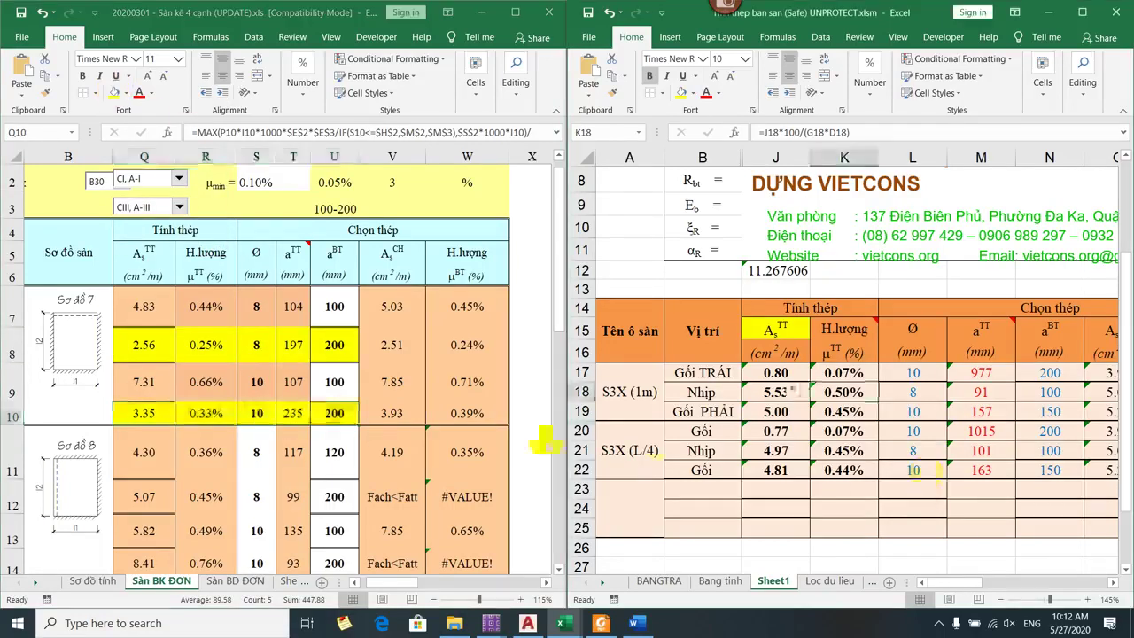
click(1113, 583)
click(1113, 583)
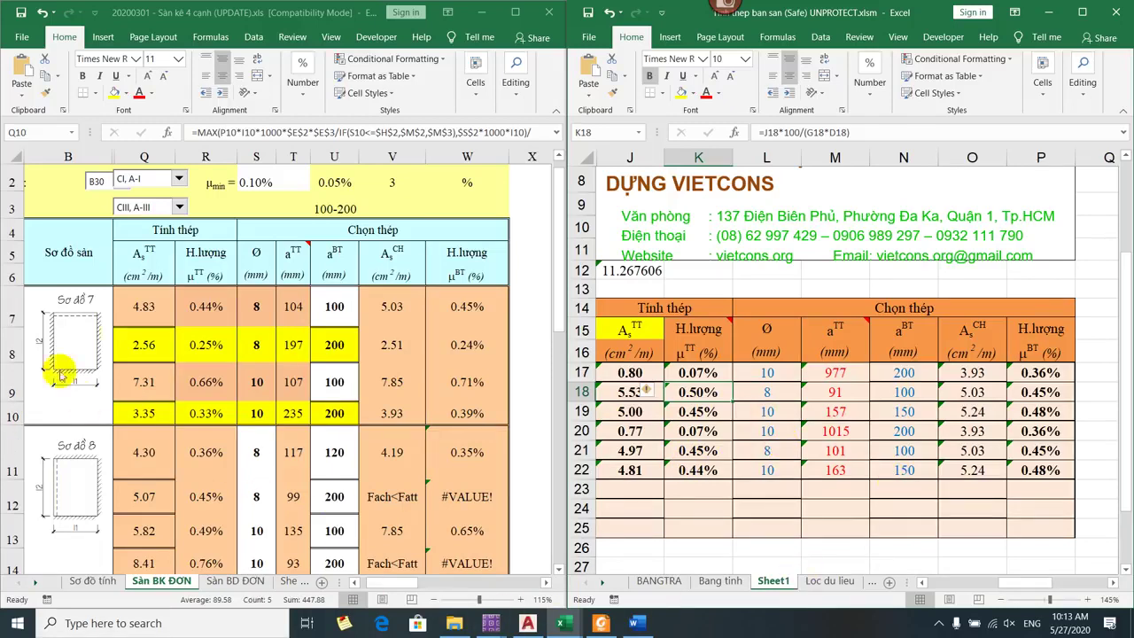
click(527, 622)
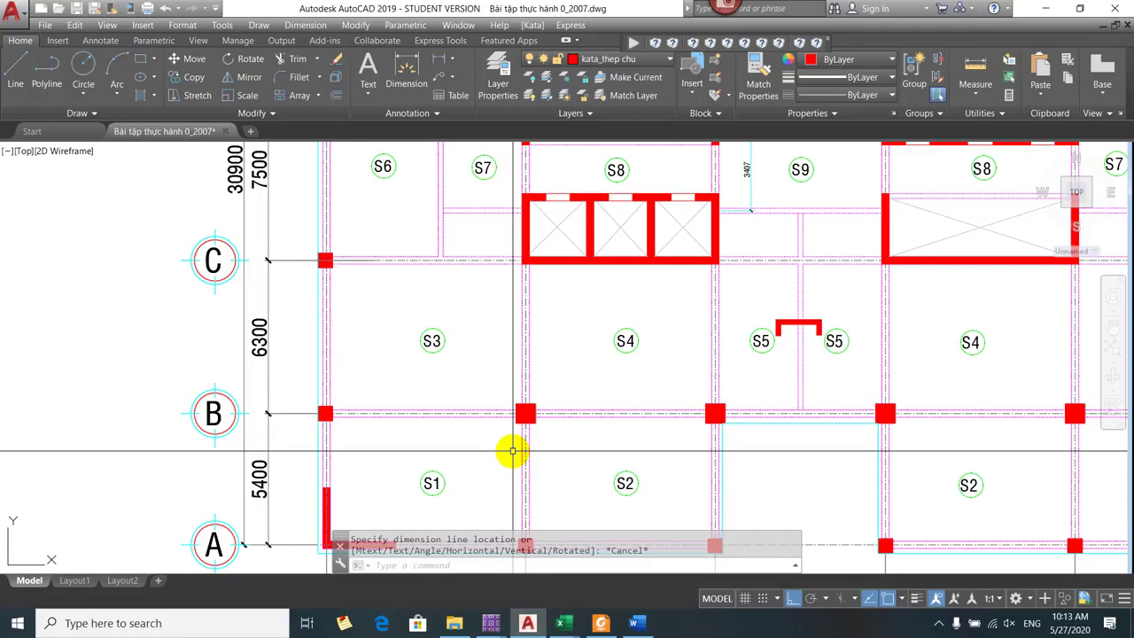
key(alt+Tab)
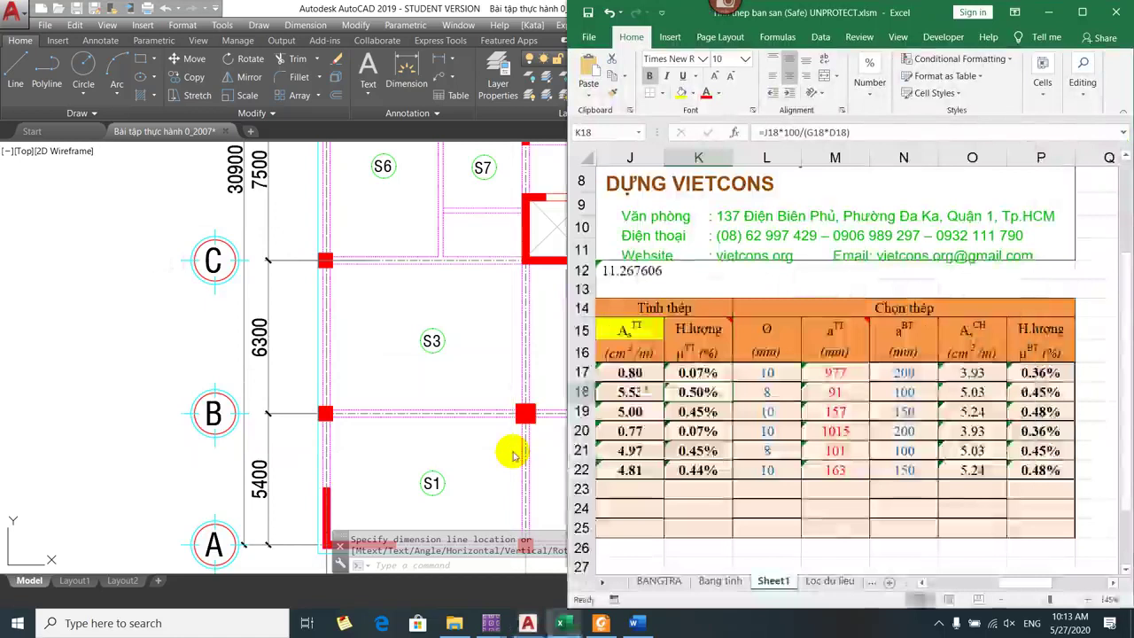
mouse_move(560, 620)
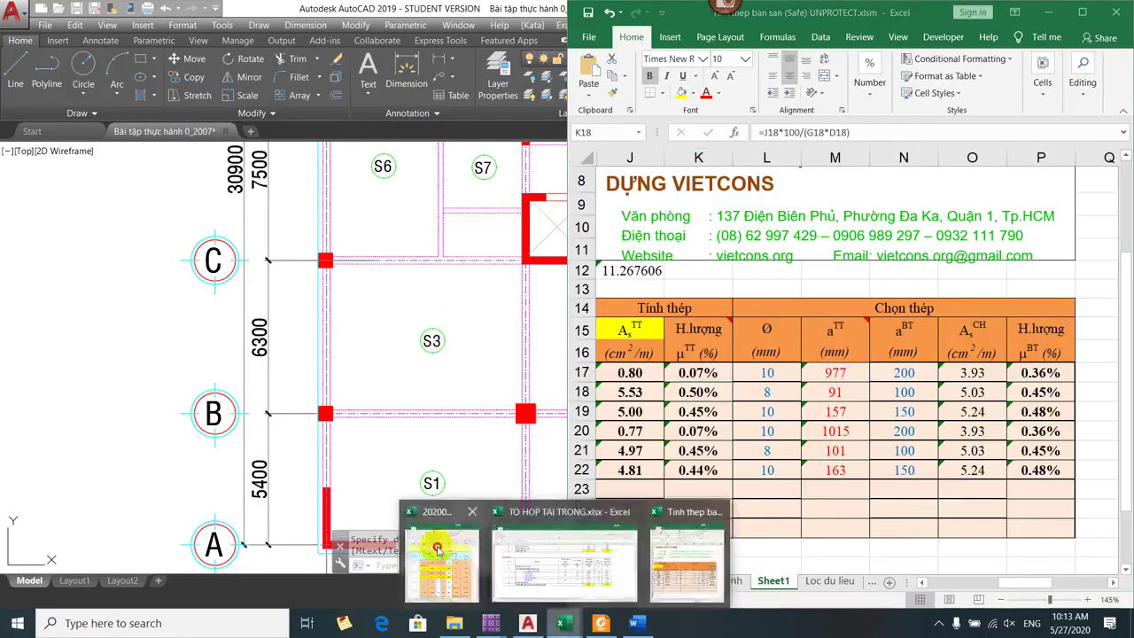
click(430, 552)
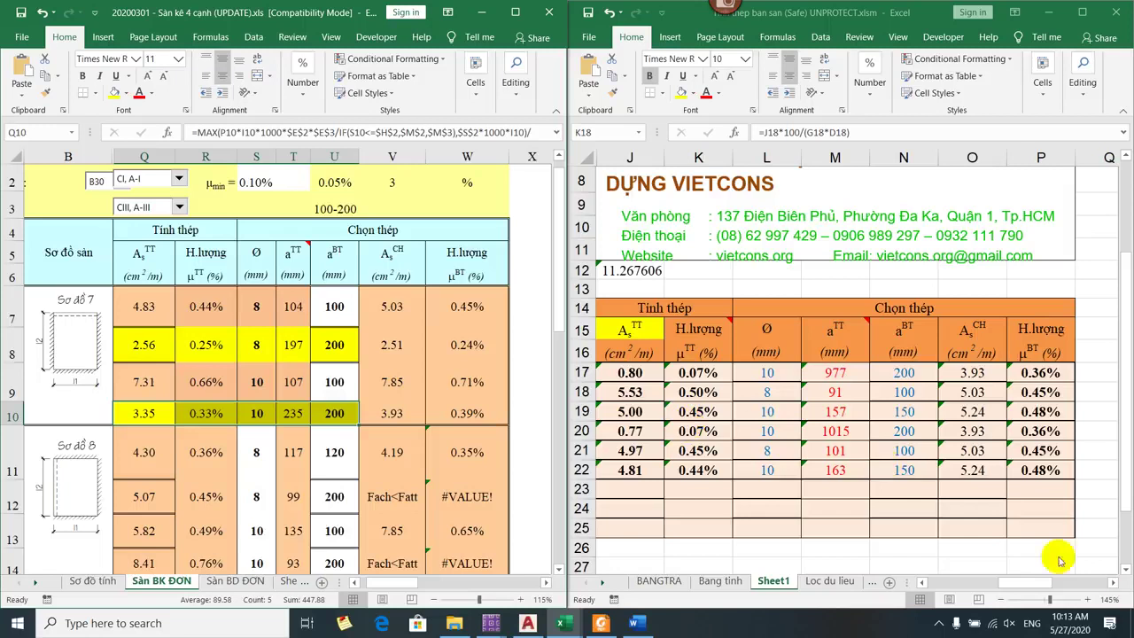
- Compare the chosen spacing in N22 of the SAFE sheet with slab S3's spacing, diameter and steel ratio in row 8
click(904, 470)
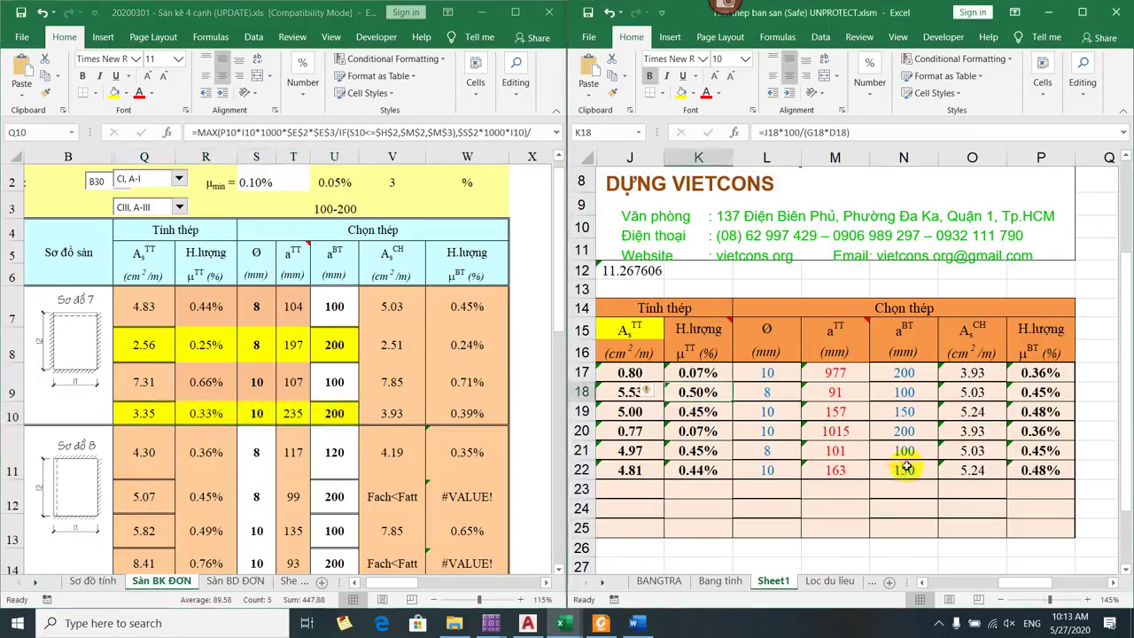
click(906, 470)
click(323, 347)
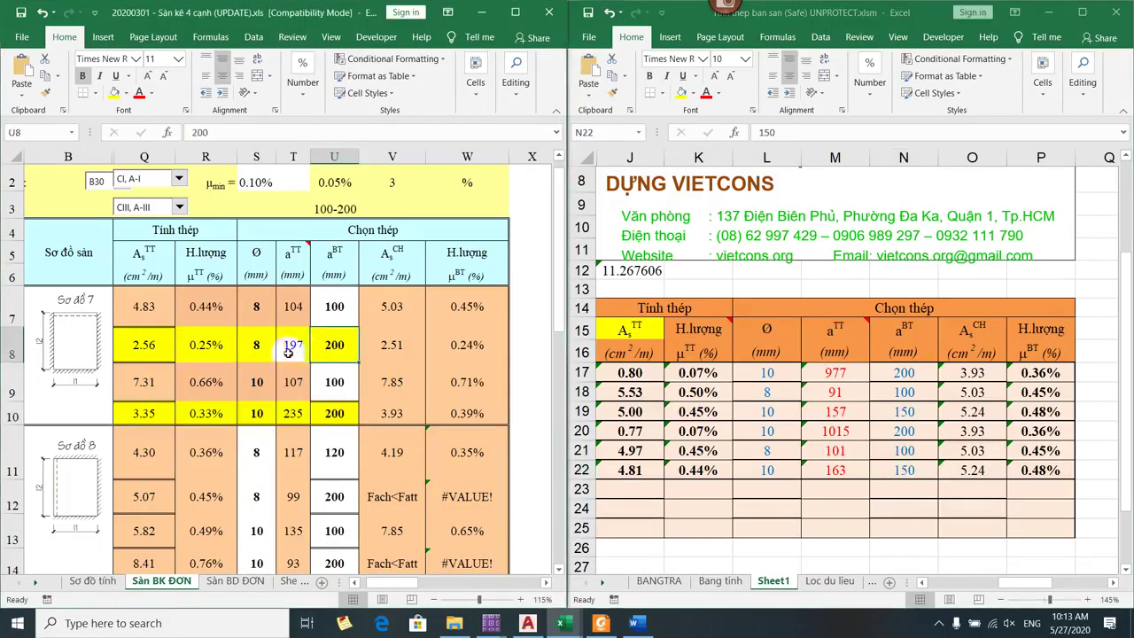
key(Left)
key(Left)
key(Left)
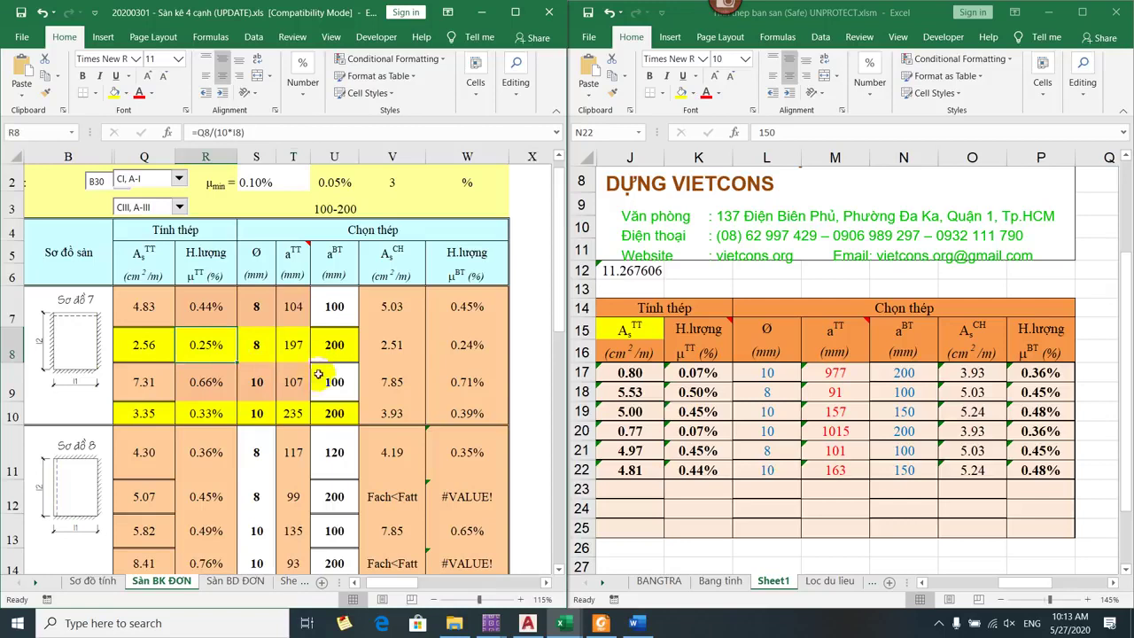
- Check slab S3's support diagram in B7 against the edges of panel S3 in the AutoCAD plan
drag(404, 585, 399, 585)
click(152, 379)
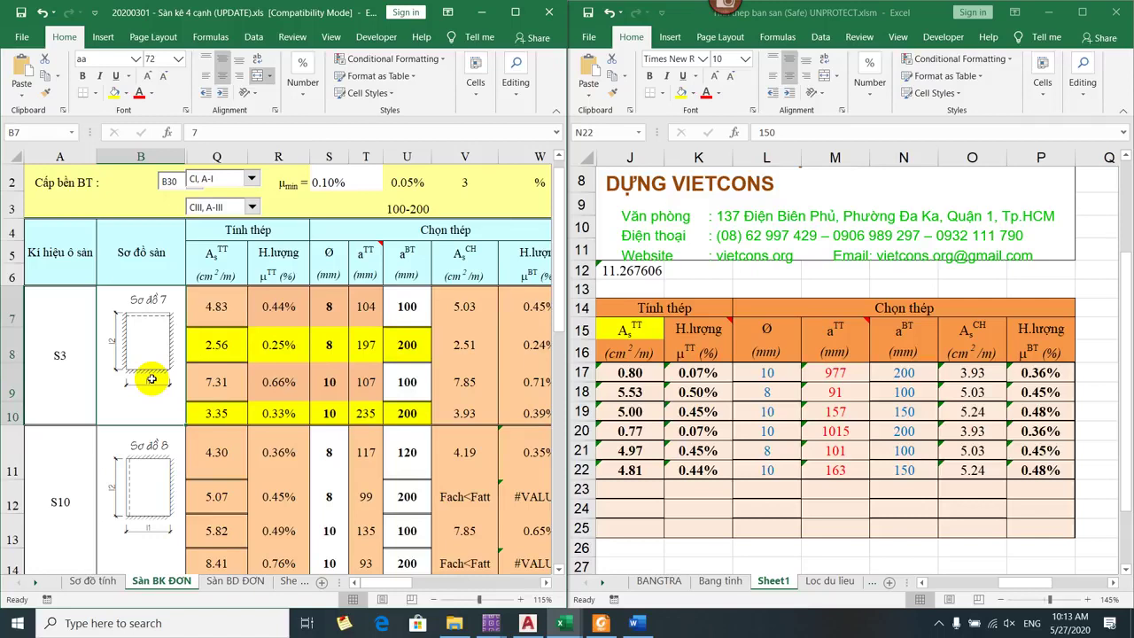
click(539, 624)
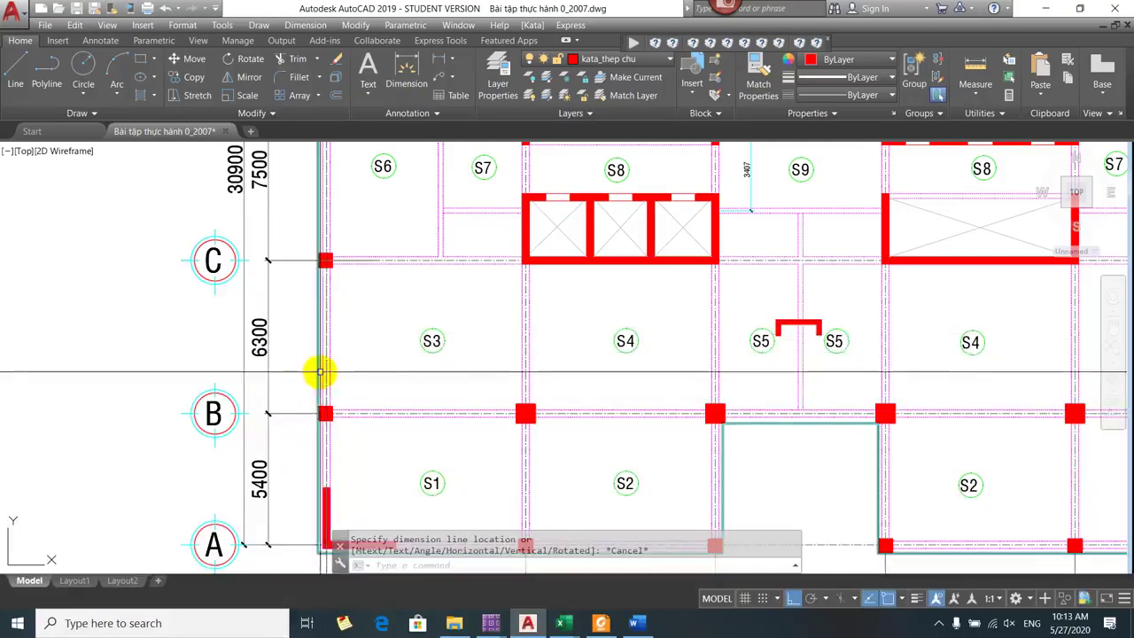
- Switch to the four-edge slab workbook and set slab S3's support diagram number in B7 to 9
key(alt+Tab)
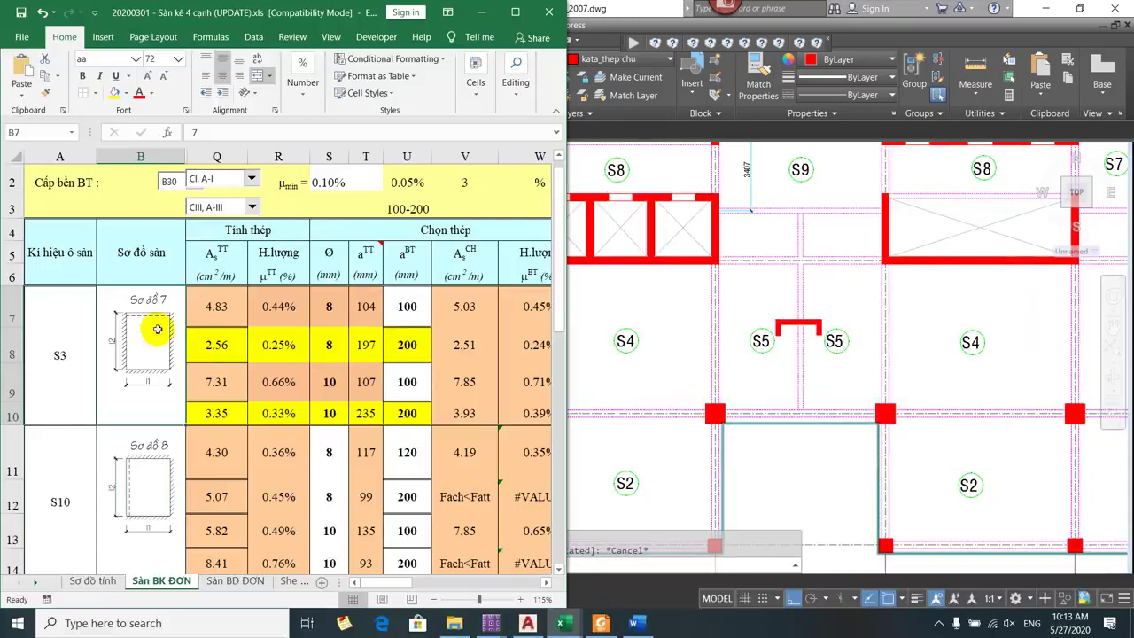
click(403, 344)
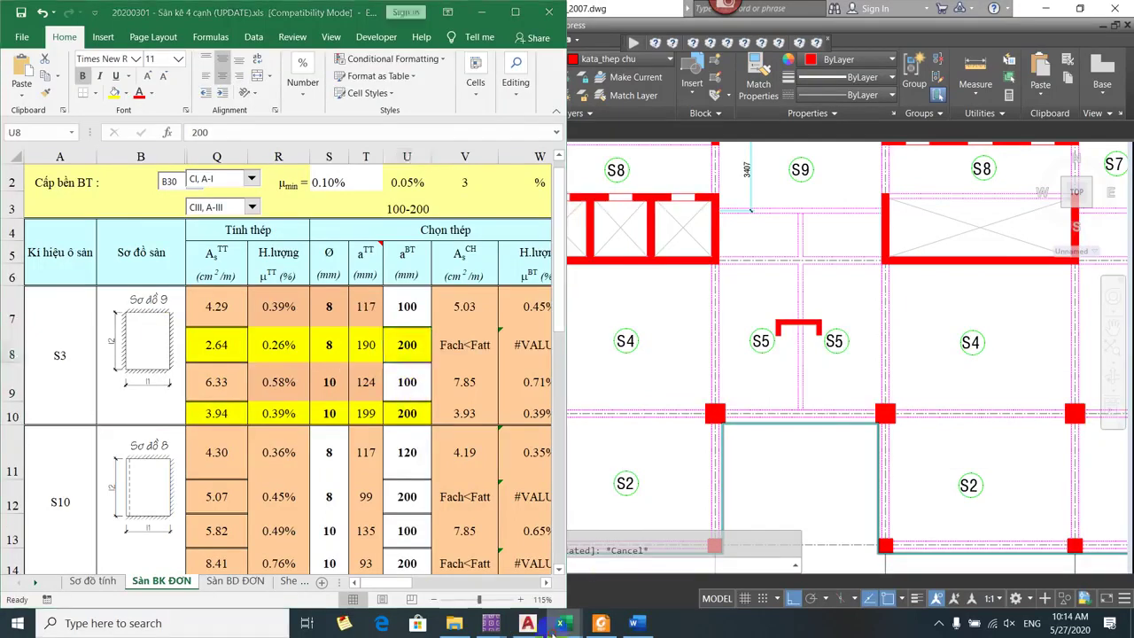
- Compare slab S3's bar diameters, spacings and chosen steel areas in rows 8 to 10 with the SAFE reinforcement sheet
mouse_move(562, 623)
click(690, 584)
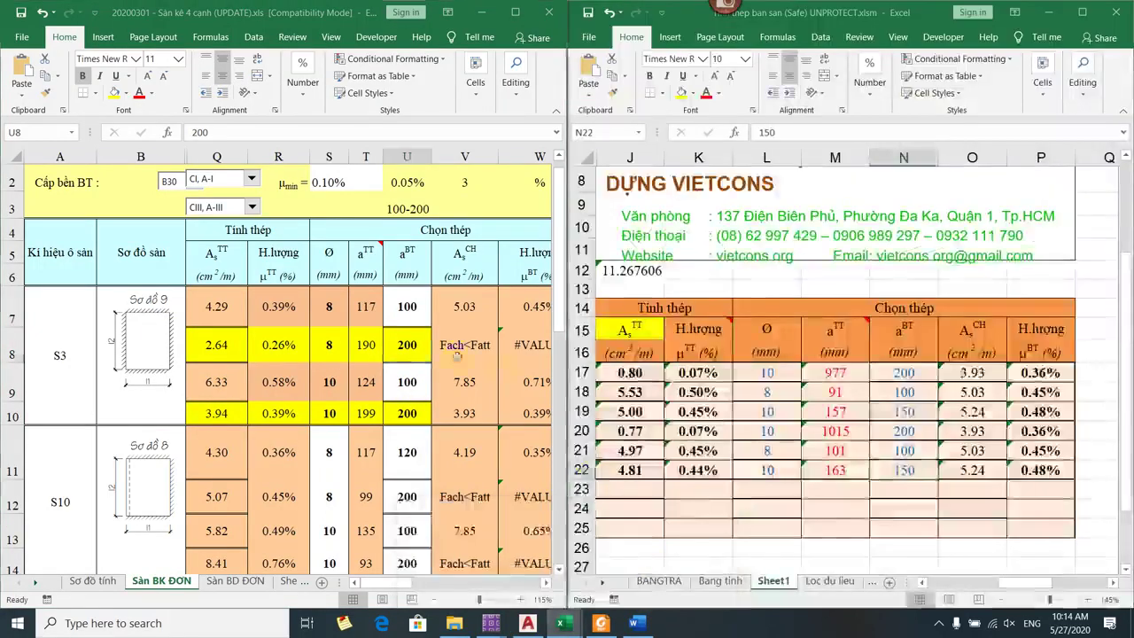
key(Right)
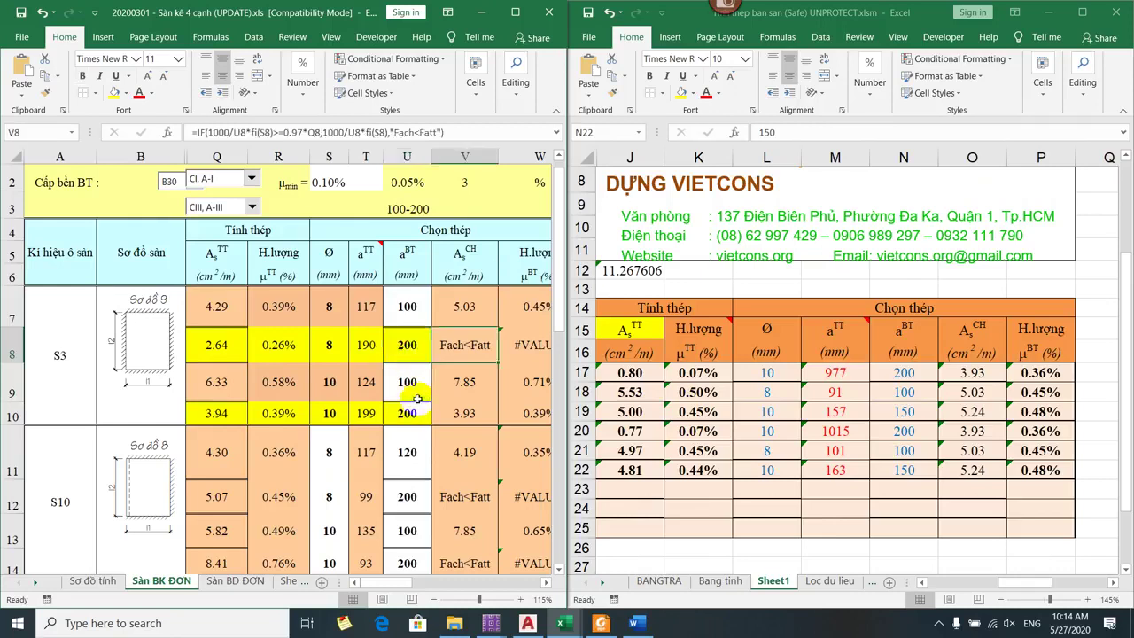
key(Right)
click(277, 354)
click(258, 383)
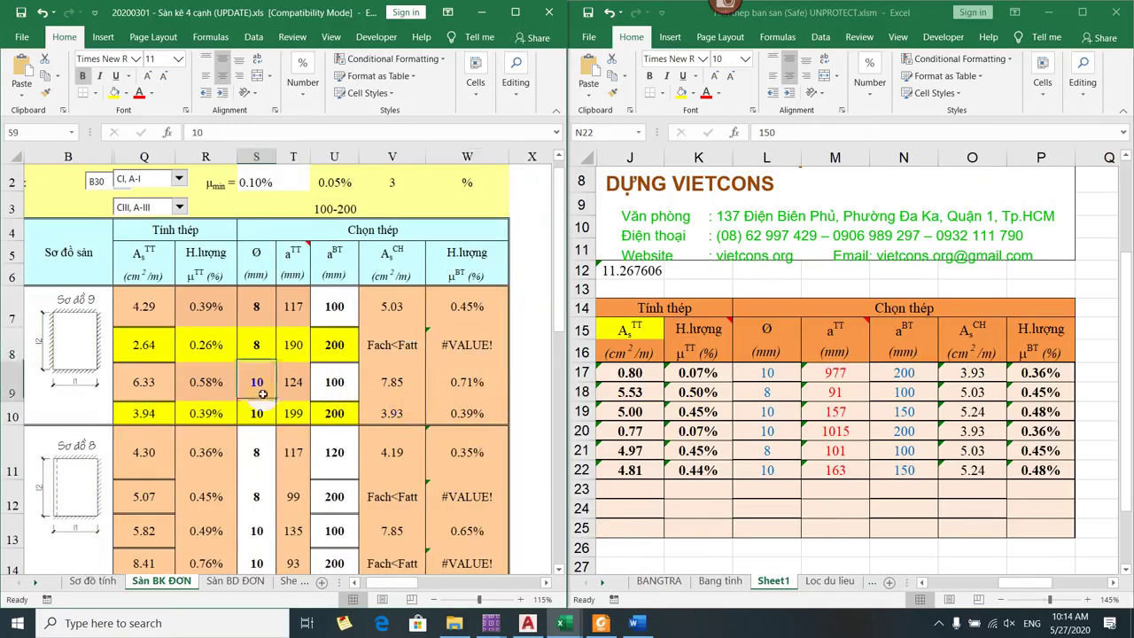
click(255, 344)
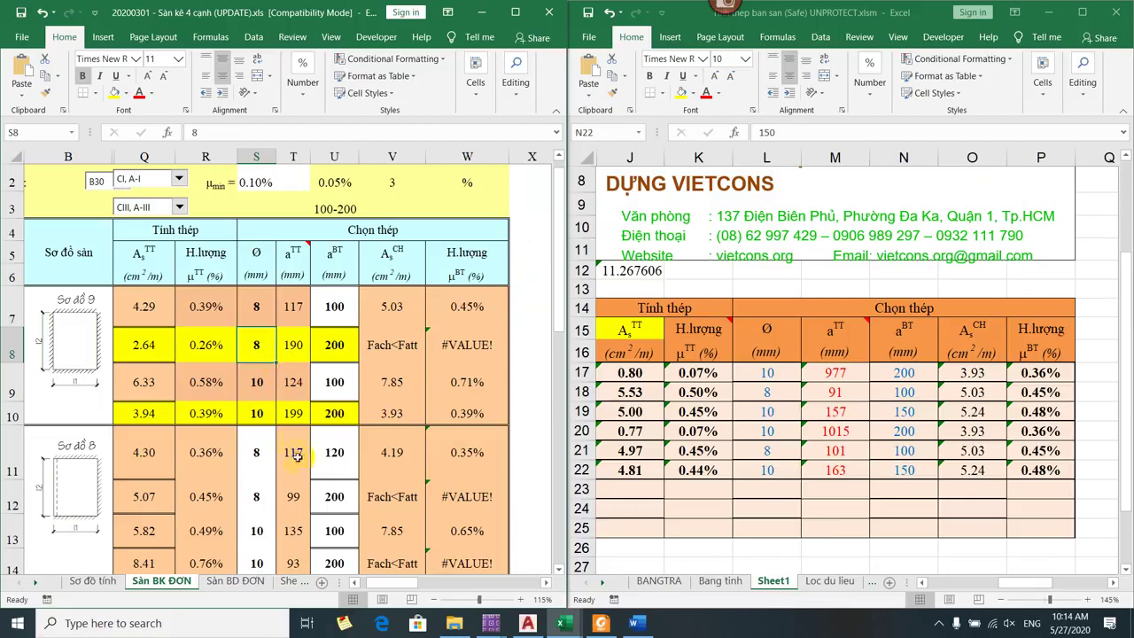
click(250, 413)
click(296, 412)
click(364, 424)
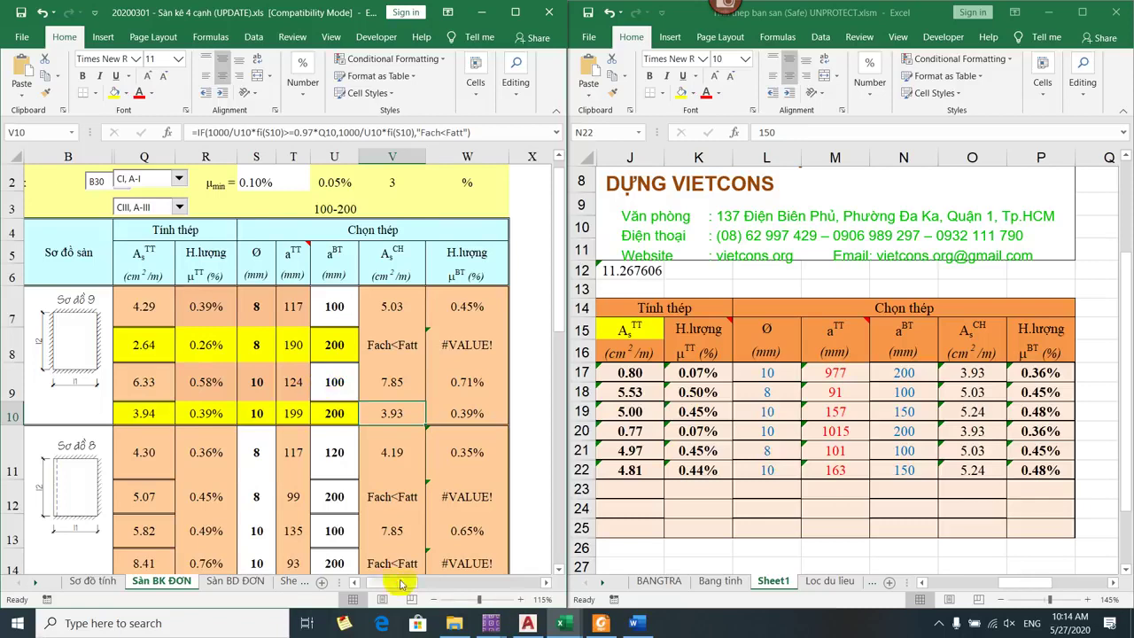
click(358, 583)
- Review the design strips in the SAFE SAN 27052020 model, and check the edge and middle strip figure in the Word document
mouse_move(490, 625)
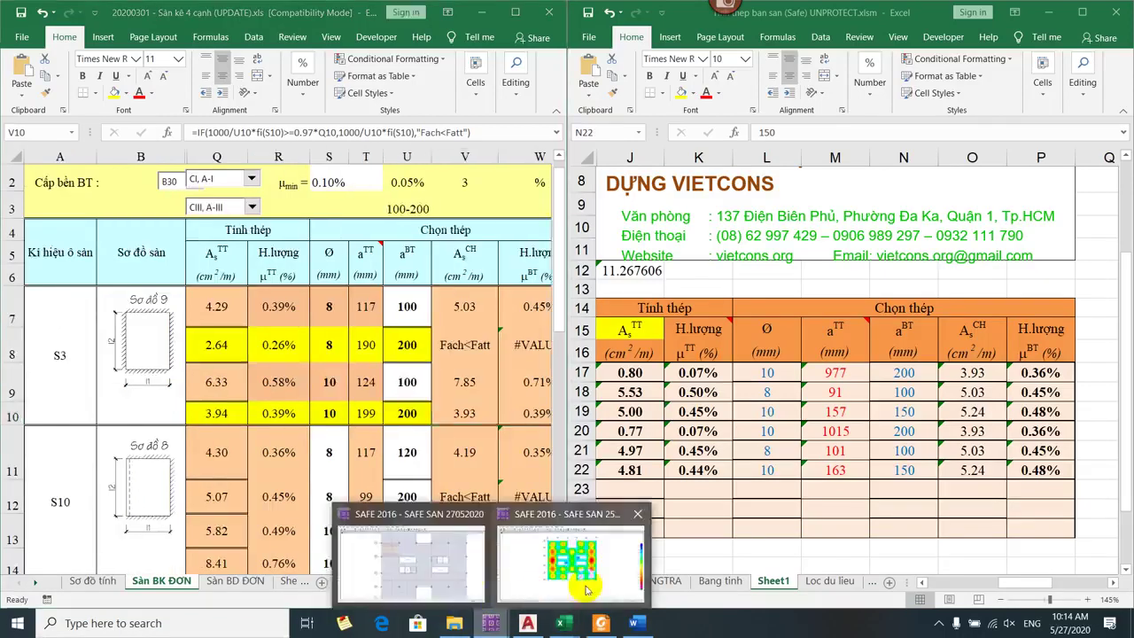
mouse_move(463, 569)
click(432, 577)
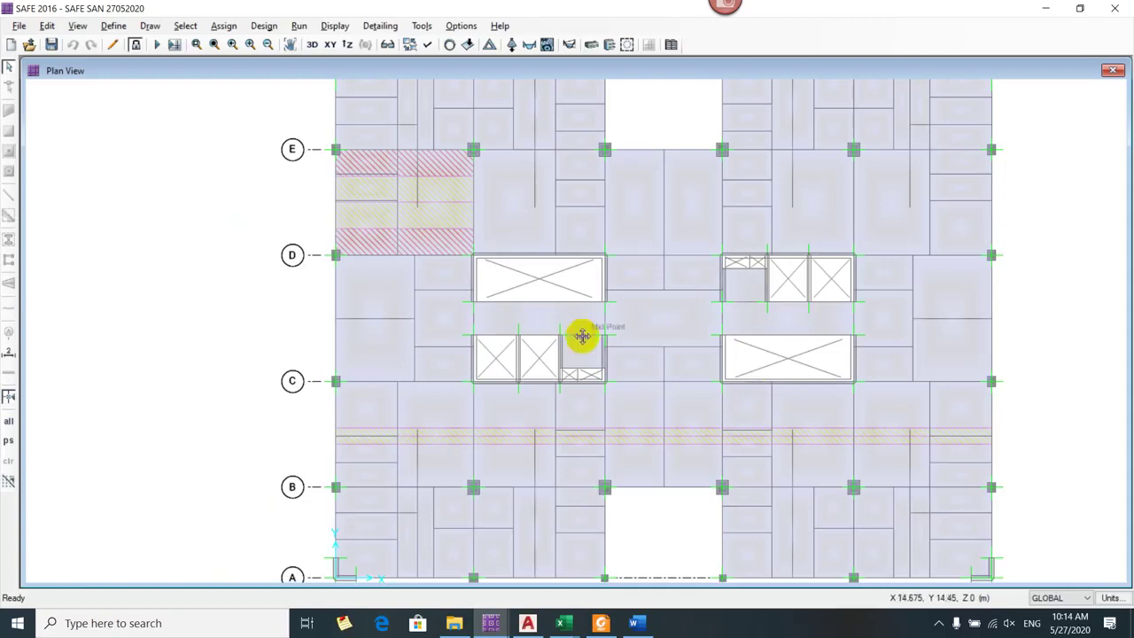
scroll(558, 350, down, 1)
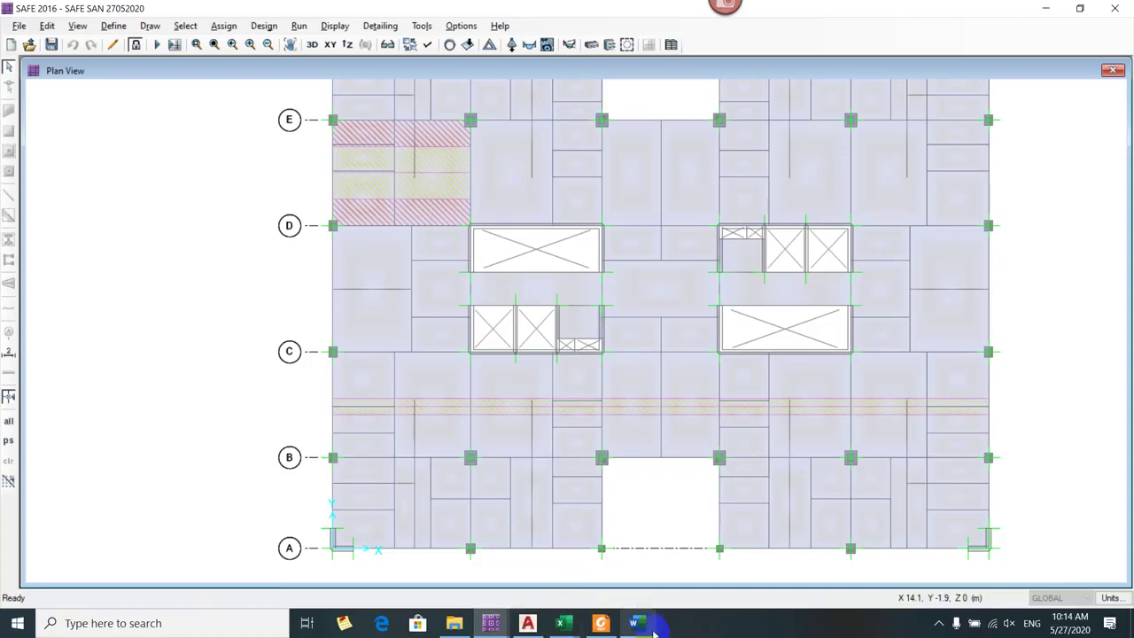
click(658, 590)
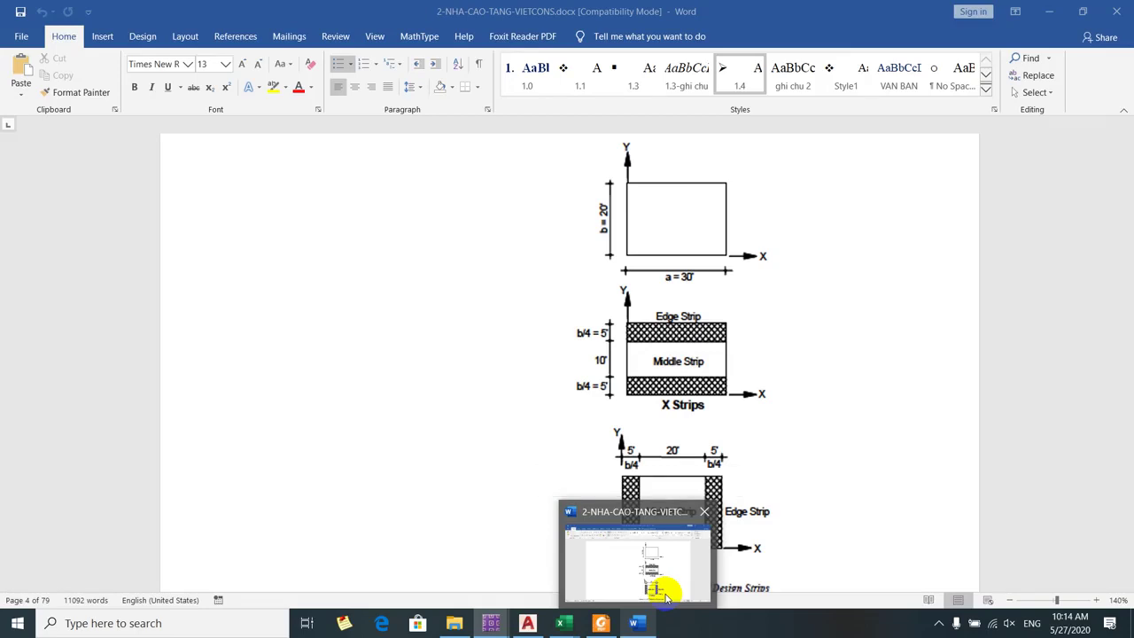
- Return to the four-edge slab workbook and set slab S3's support diagram number in B7 to 7
click(491, 623)
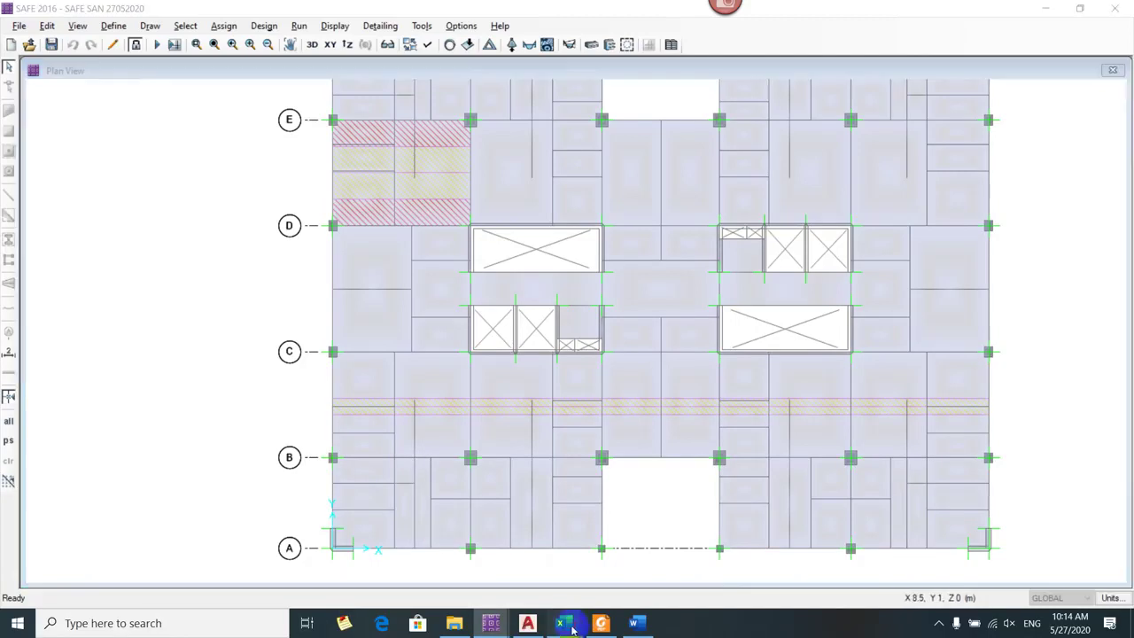
mouse_move(563, 623)
click(461, 553)
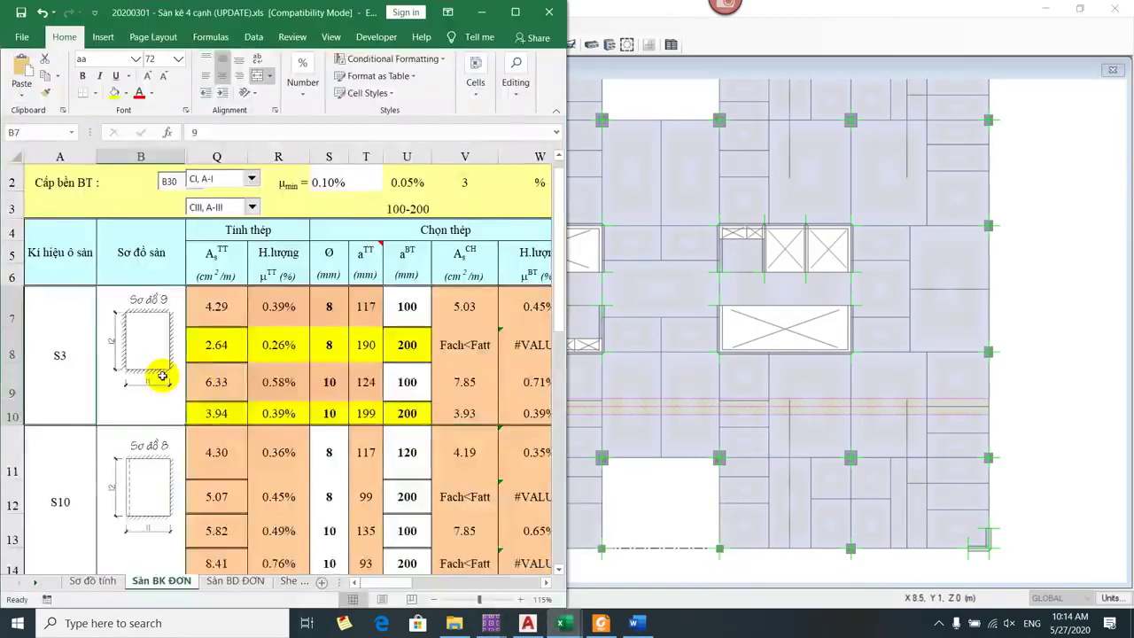
text(7)
key(Return)
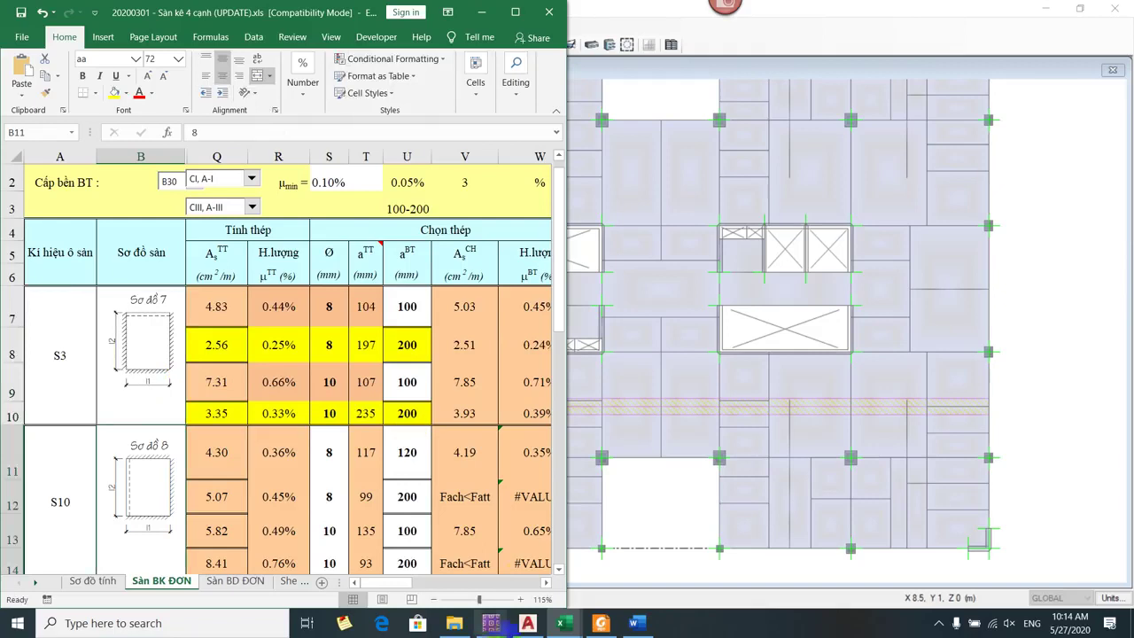
- Maximize the SAFE reinforcement workbook and bring Sheet1's slab name and position columns into view
mouse_move(564, 623)
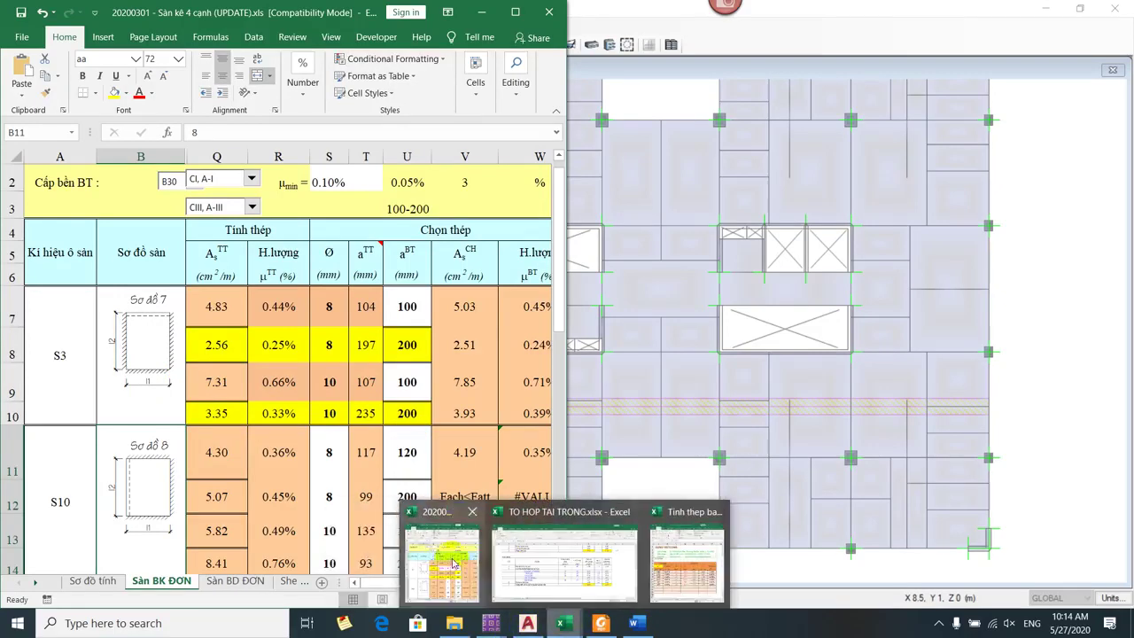
click(694, 567)
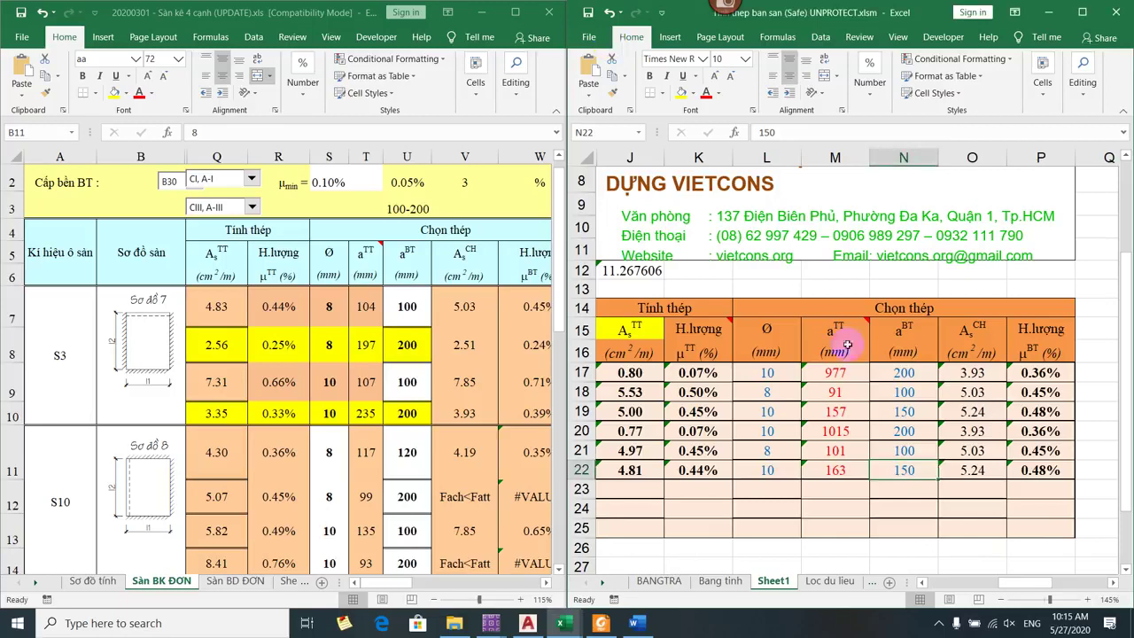
click(1082, 12)
drag(398, 430, 404, 450)
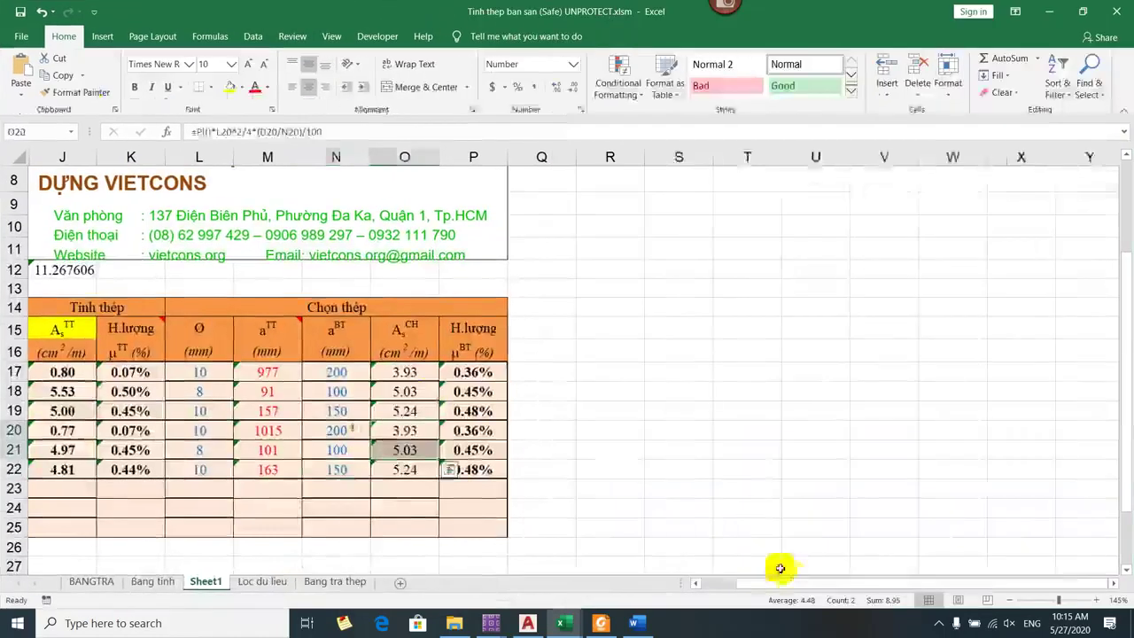
click(695, 583)
- Erase the S3 label from the panel between grids B and C in the AutoCAD plan
click(527, 623)
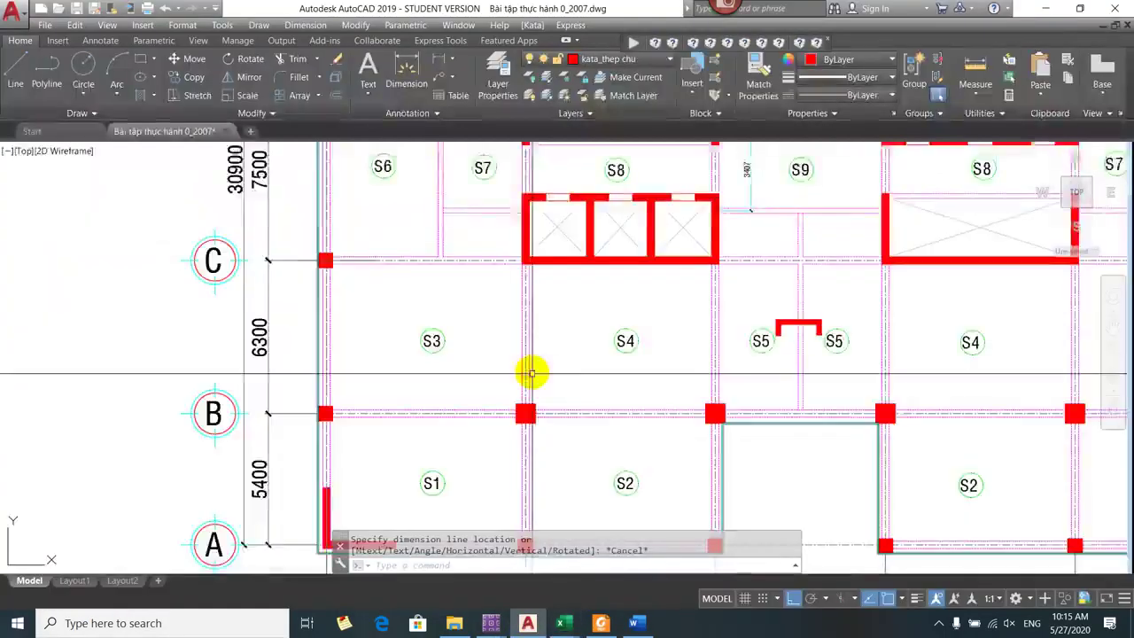
scroll(496, 395, down, 3)
mouse_move(496, 395)
mouse_down()
mouse_move(496, 260)
mouse_move(574, 420)
mouse_move(544, 316)
mouse_up()
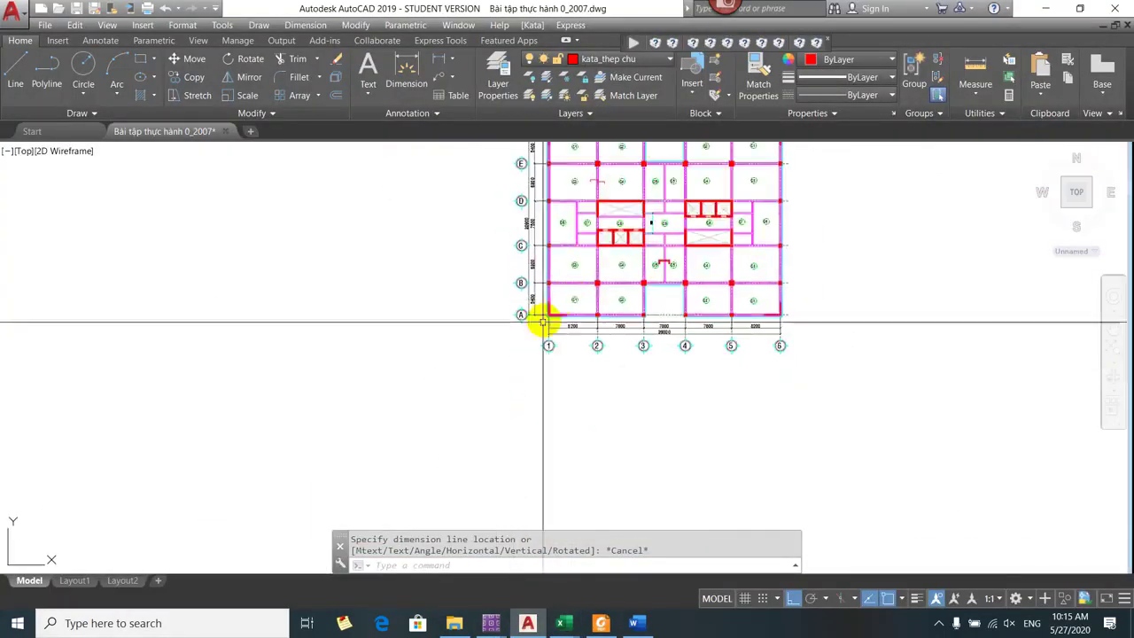
scroll(572, 319, down, 4)
scroll(572, 319, up, 5)
scroll(481, 337, up, 3)
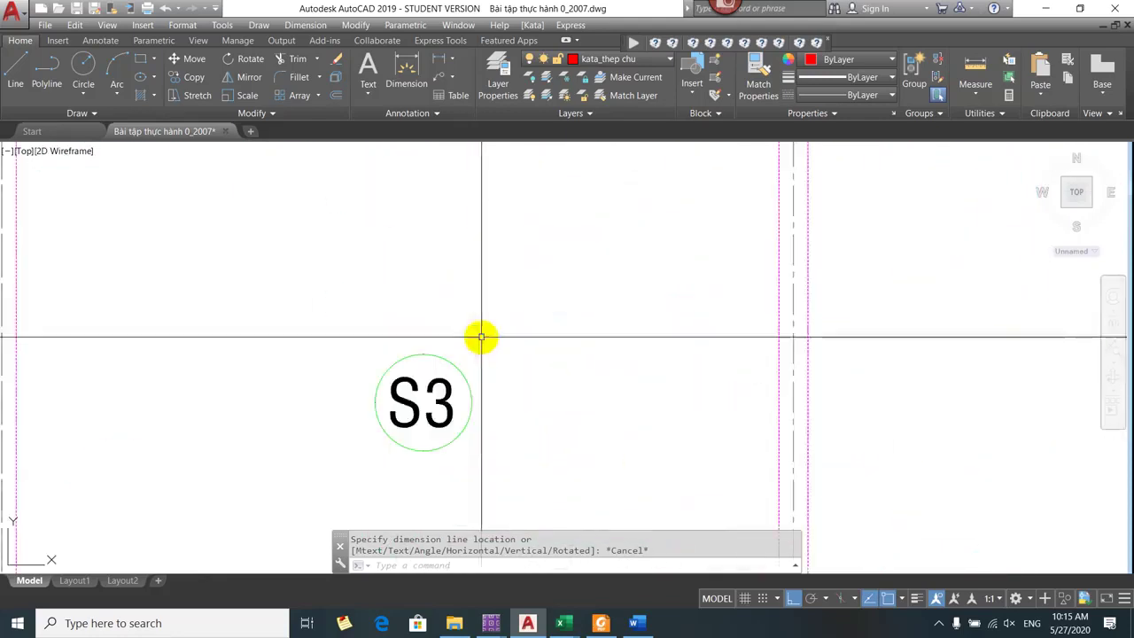
scroll(506, 323, down, 2)
mouse_move(506, 323)
mouse_down()
mouse_move(527, 384)
mouse_move(607, 341)
mouse_up()
click(602, 326)
click(558, 368)
text(e)
key(Return)
- Maximize the four-edge slab workbook and enlarge slab S3's rows to read its chosen reinforcement
key(alt+Tab)
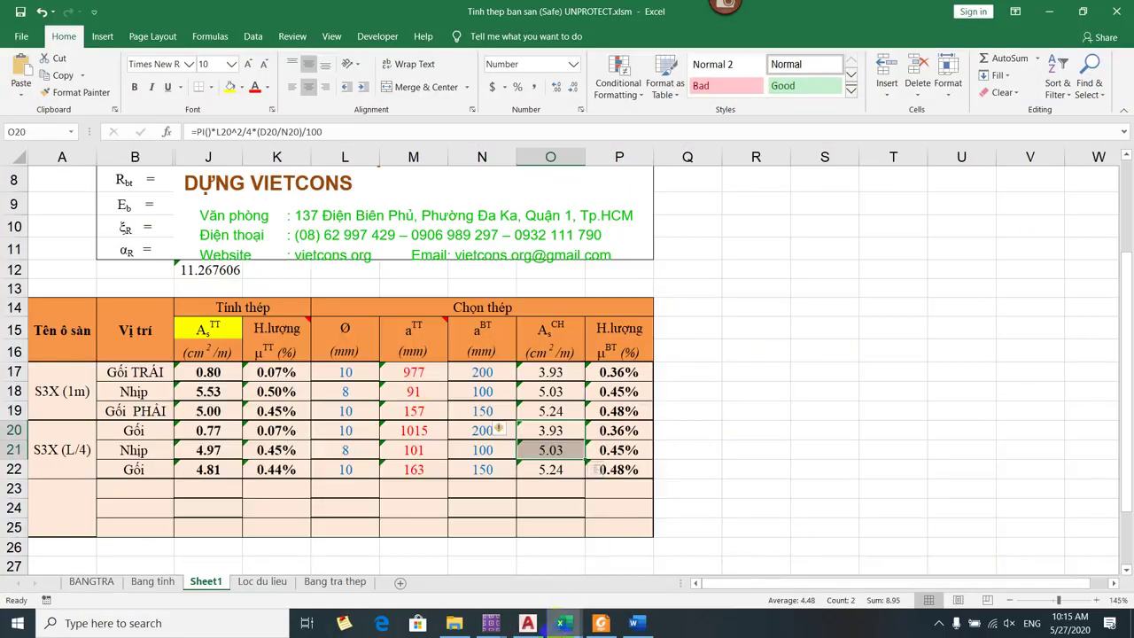
mouse_move(560, 623)
click(405, 563)
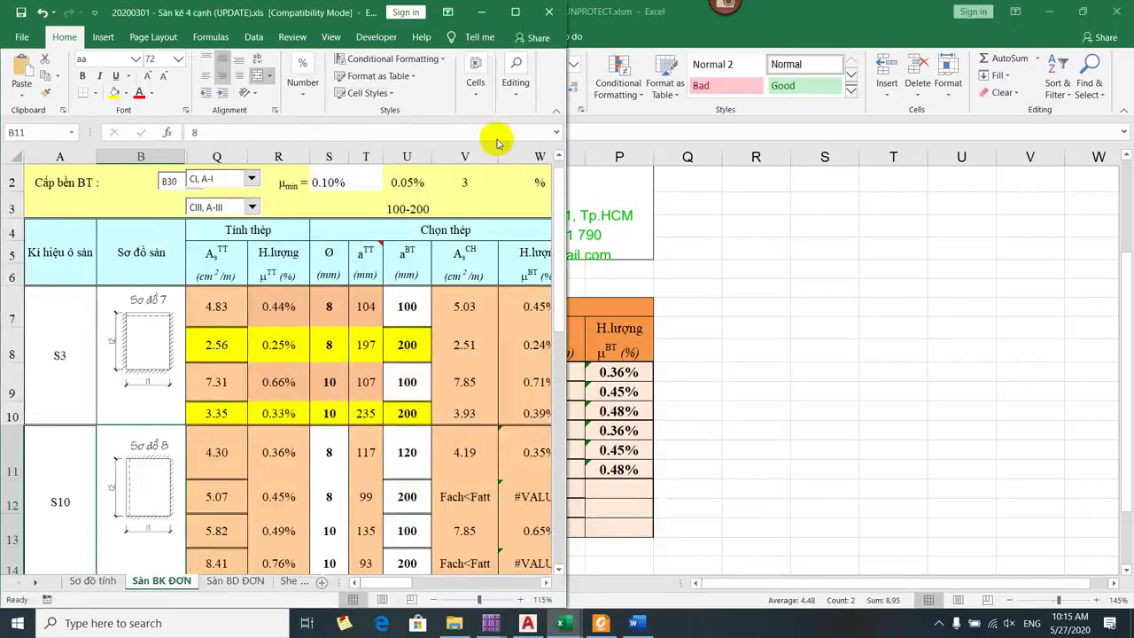
click(514, 11)
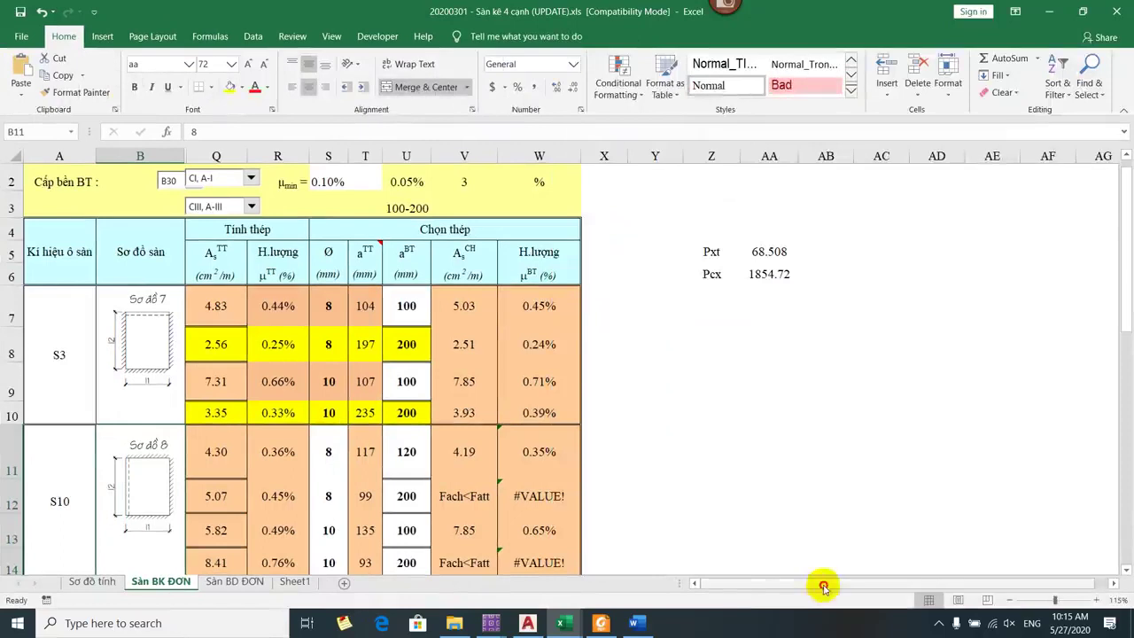
ctrl+scroll(435, 342, up, 2)
scroll(435, 302, up, 2)
scroll(478, 372, down, 2)
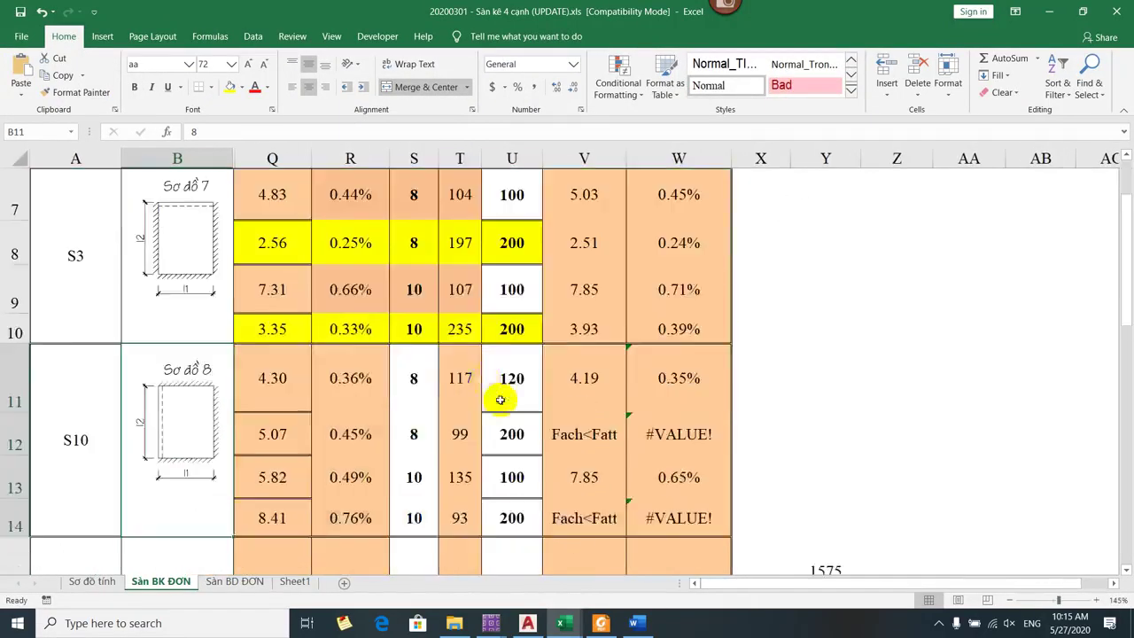
scroll(499, 399, up, 1)
click(522, 300)
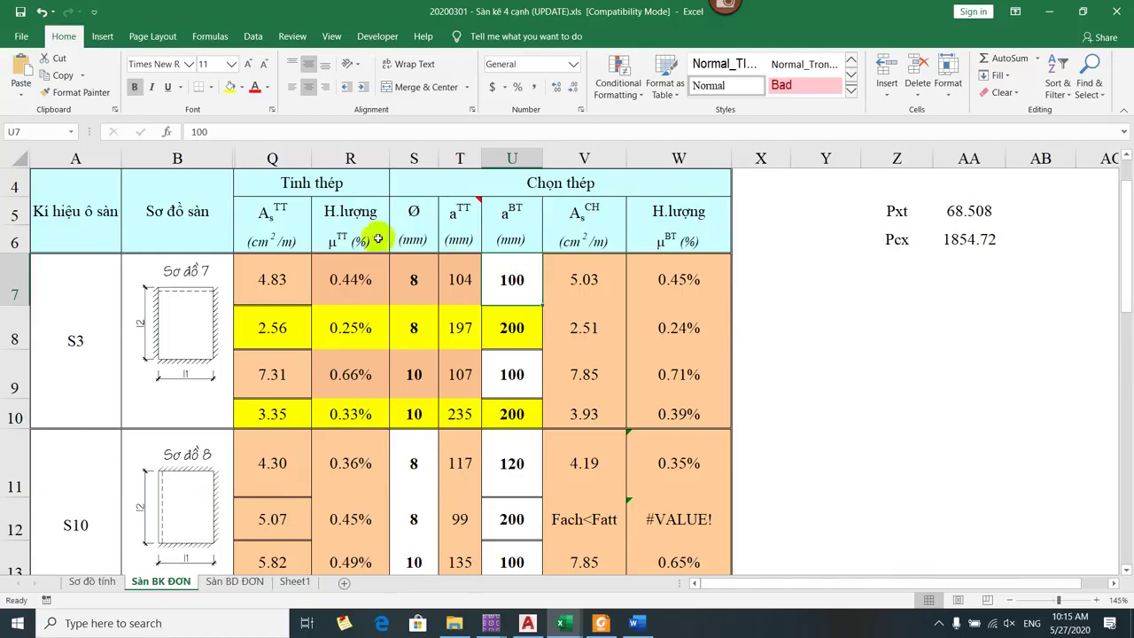
- Unhide the columns hidden within the range B to V on the Sàn BK ĐƠN sheet
click(350, 158)
click(177, 157)
drag(272, 158, 621, 158)
right_click(398, 161)
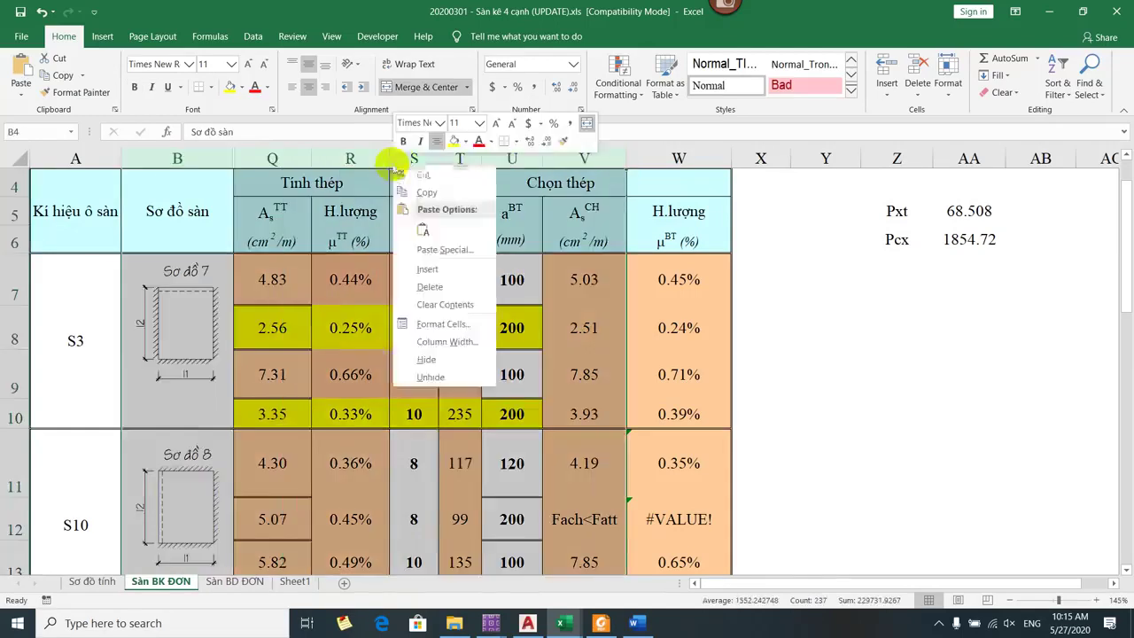
click(431, 377)
click(678, 325)
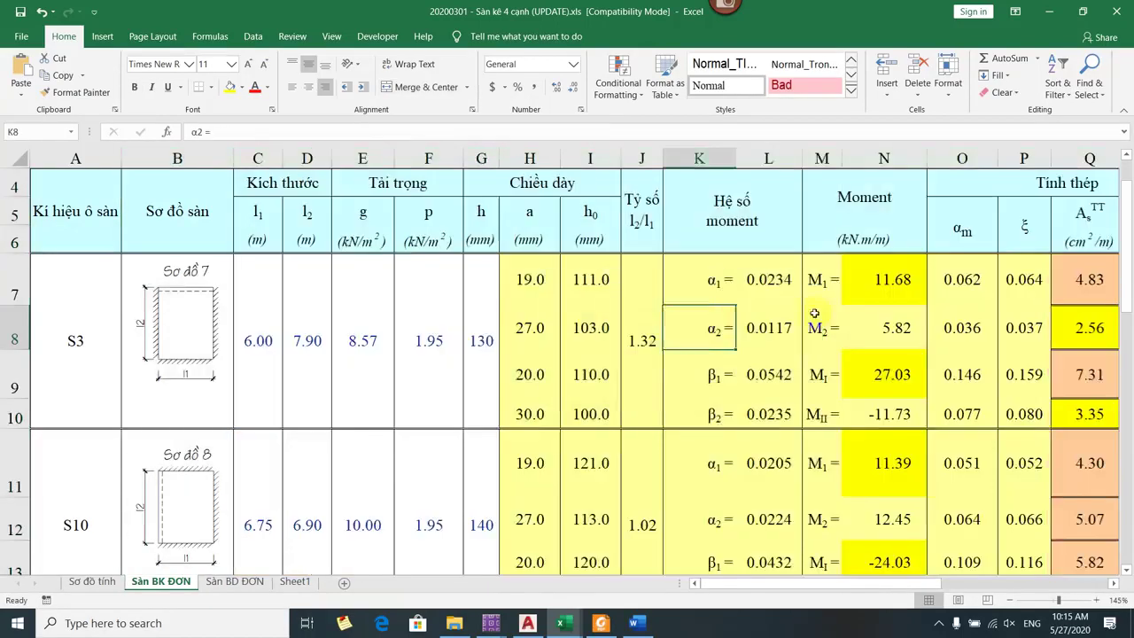
- Examine slab S3's moments, required steel areas, steel ratios and calculated spacings across rows 7 and 8
key(Right)
key(Right)
key(Right)
key(Right)
key(Right)
key(Right)
key(Right)
ctrl+scroll(953, 341, down, 1)
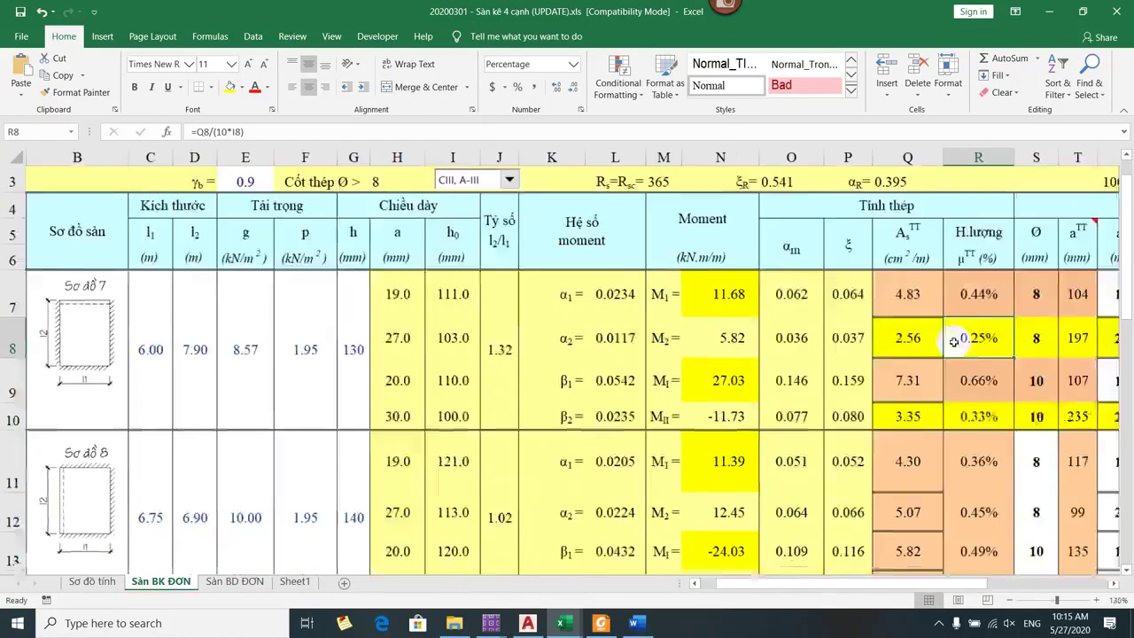
ctrl+scroll(962, 339, down, 1)
click(1009, 314)
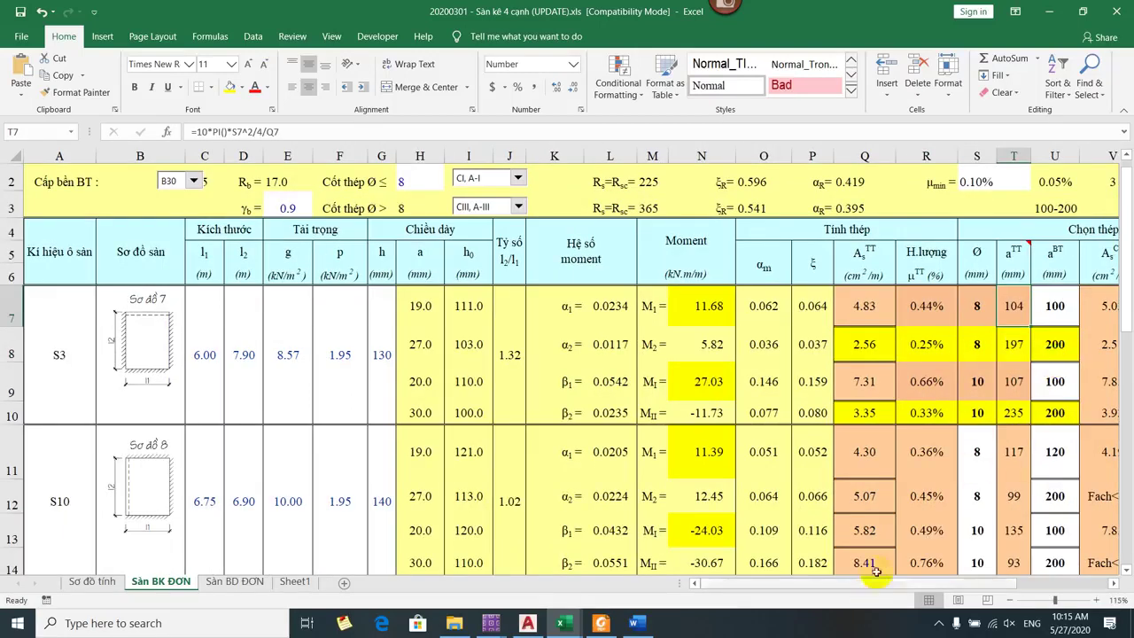
- Check the corner panel between grids B and C, beside grid 1, in the AutoCAD plan
click(527, 622)
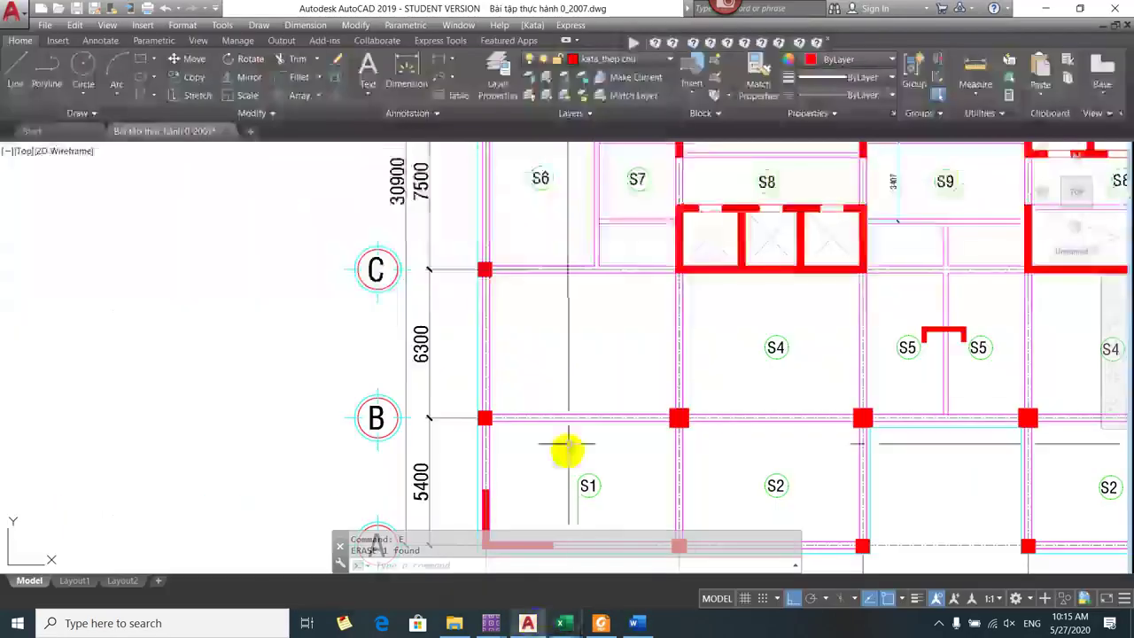
mouse_move(544, 294)
mouse_down()
mouse_move(496, 221)
mouse_move(513, 236)
mouse_up()
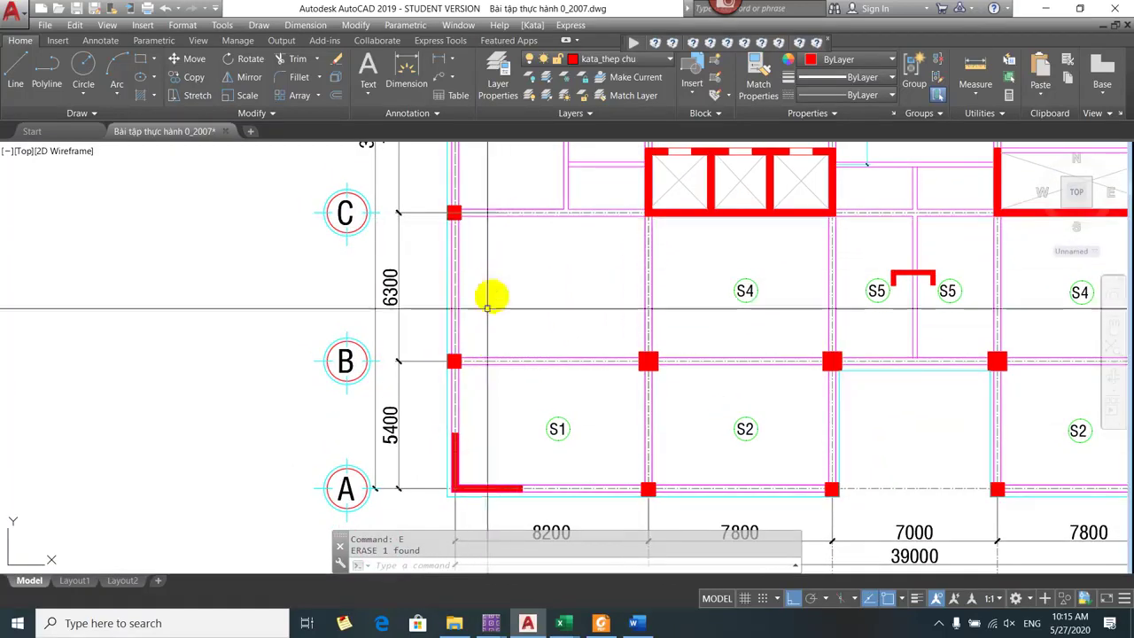
key(alt+Tab)
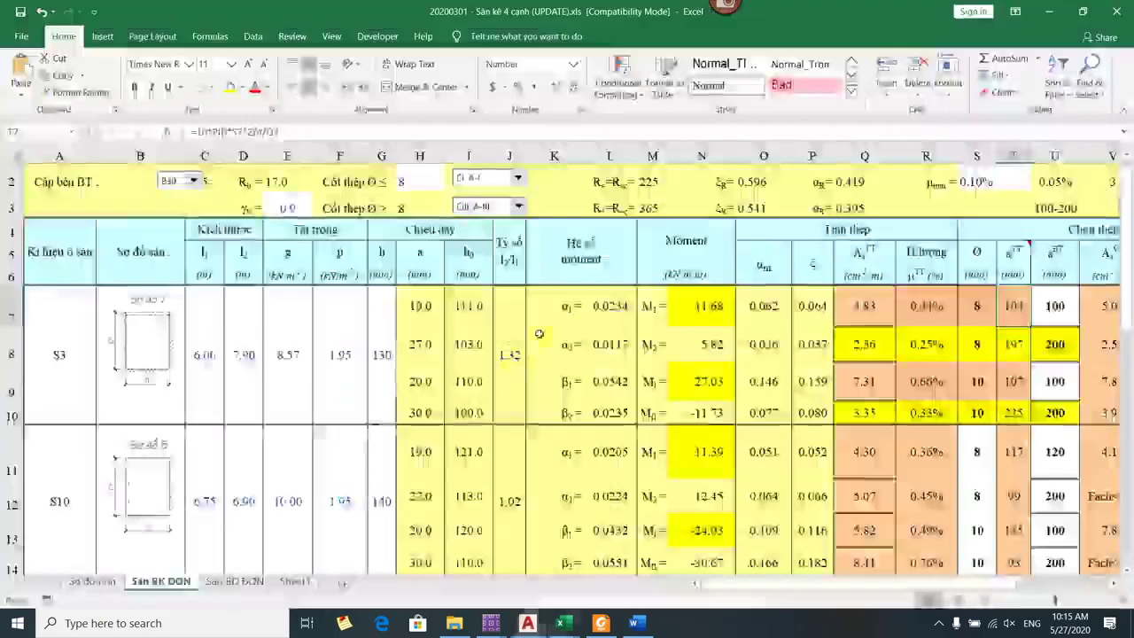
- Review slab S3's required steel area in Q8 and the diameter, spacing and steel ratio in row 7
click(848, 339)
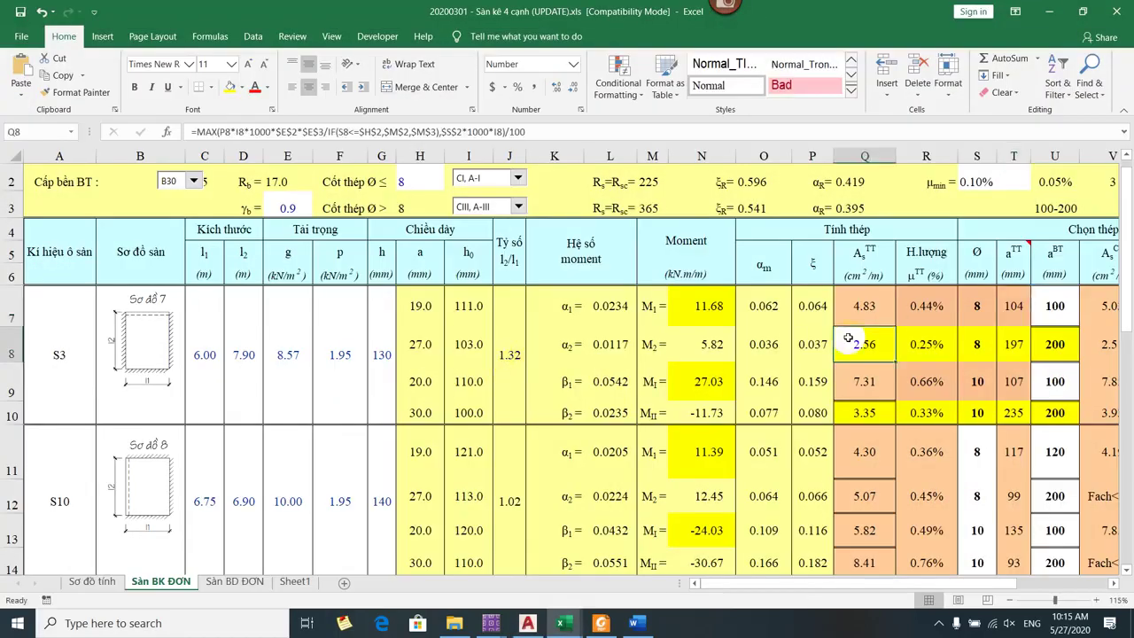
click(984, 304)
click(1102, 319)
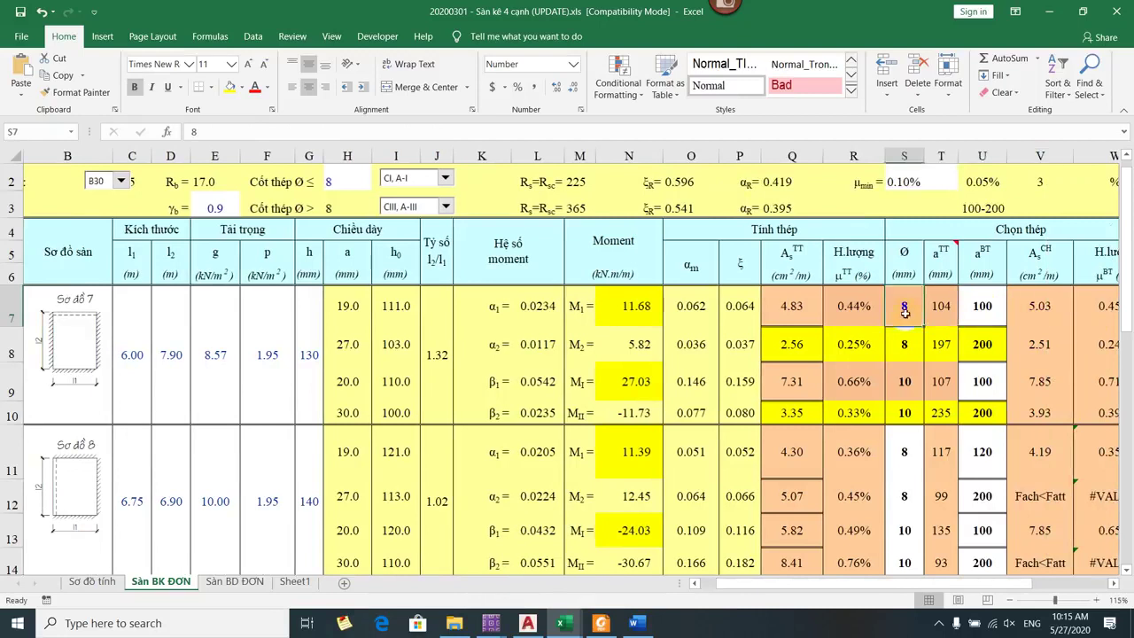
click(975, 306)
click(1008, 317)
key(Left)
key(Left)
key(Left)
key(Left)
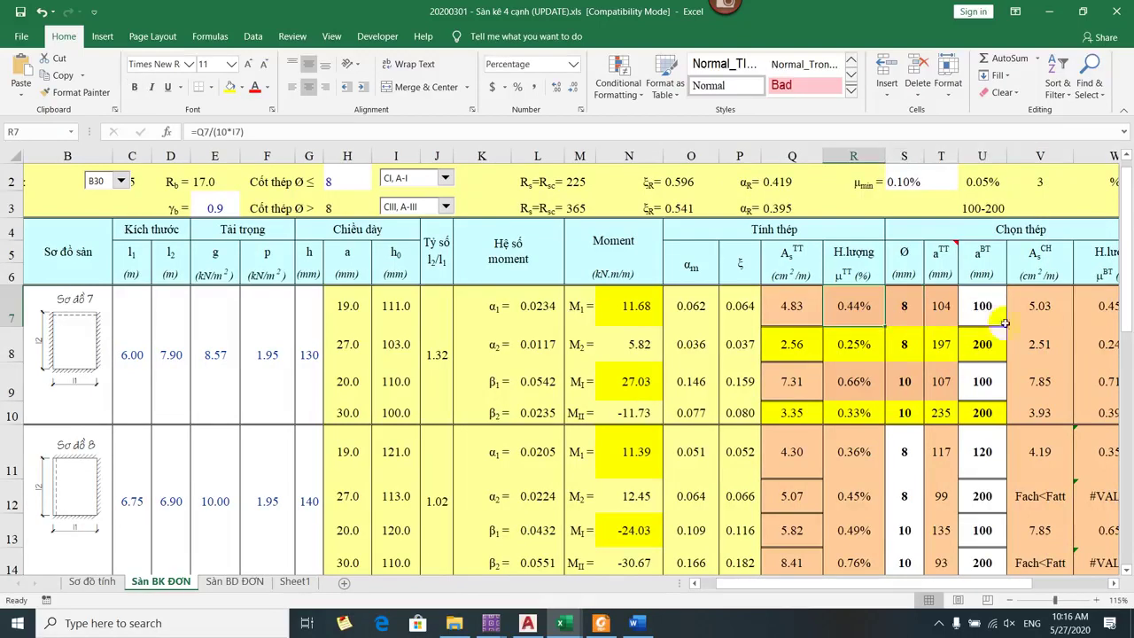
- Switch to AutoCAD and draw a vertical main-bar line across the corner panel, from the grid C beam to the grid B beam
key(alt+Tab)
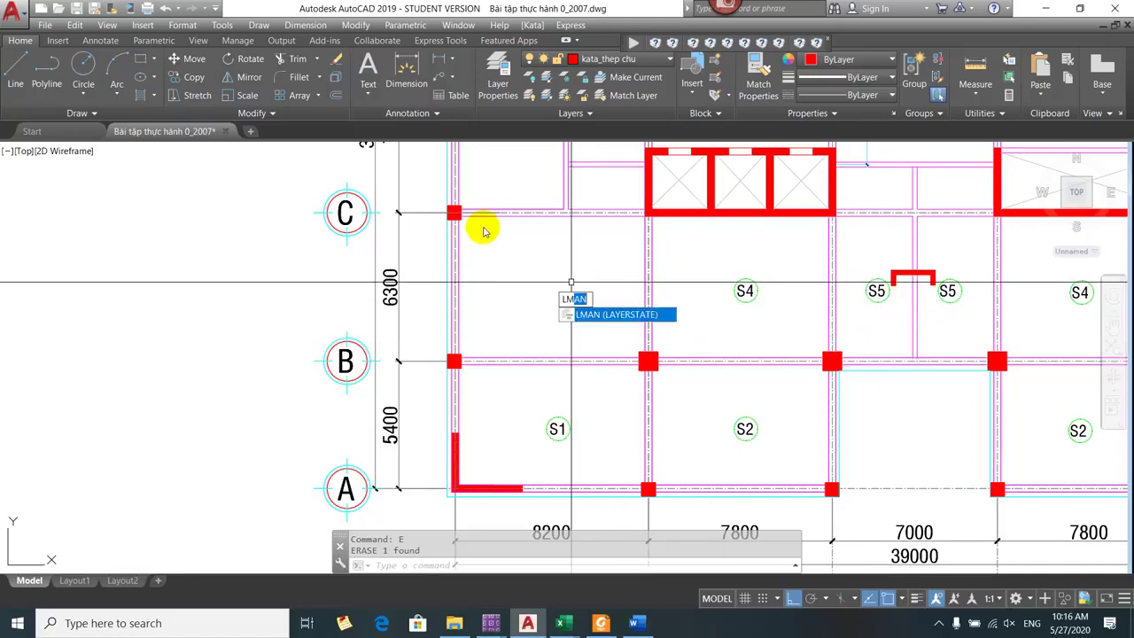
key(Escape)
text(l)
key(Return)
scroll(537, 232, up, 6)
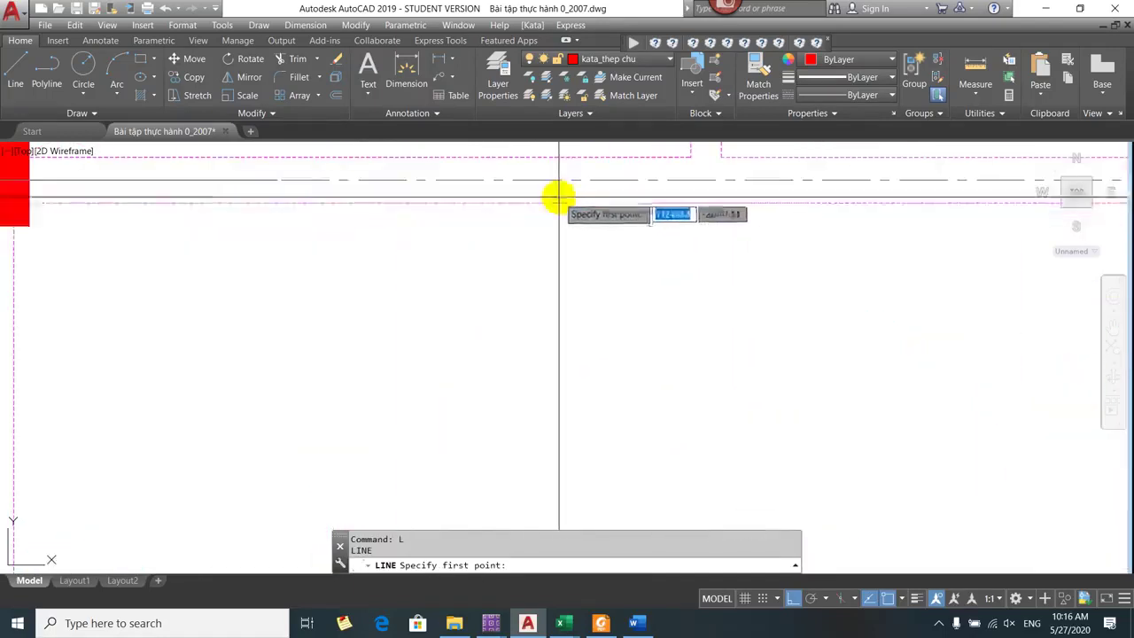
click(575, 188)
scroll(607, 344, down, 5)
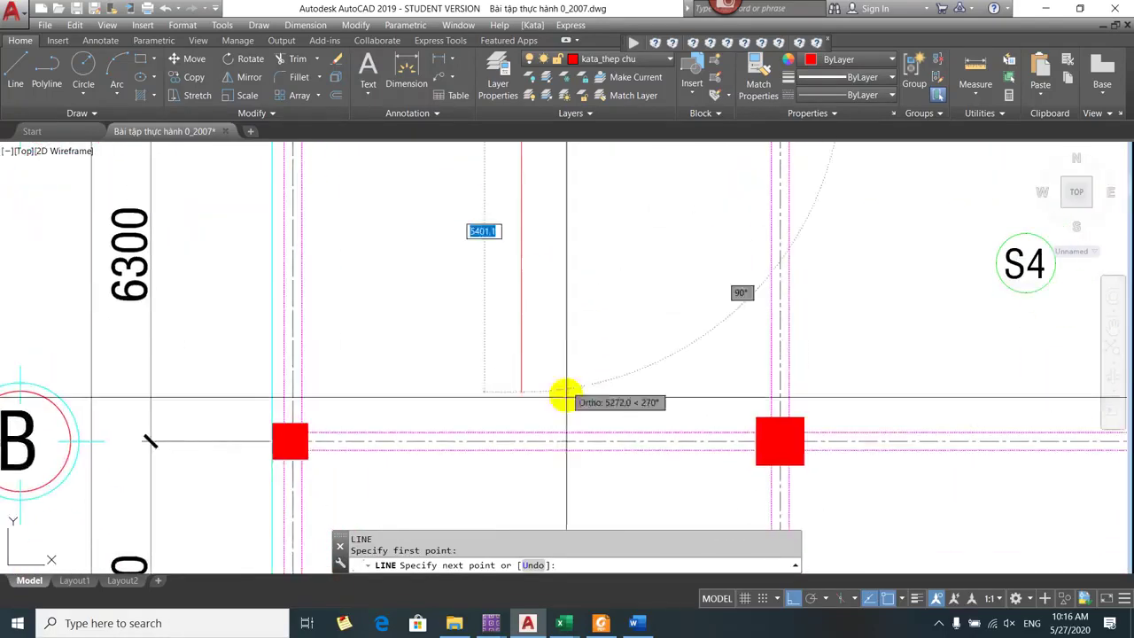
scroll(531, 417, up, 6)
key(Escape)
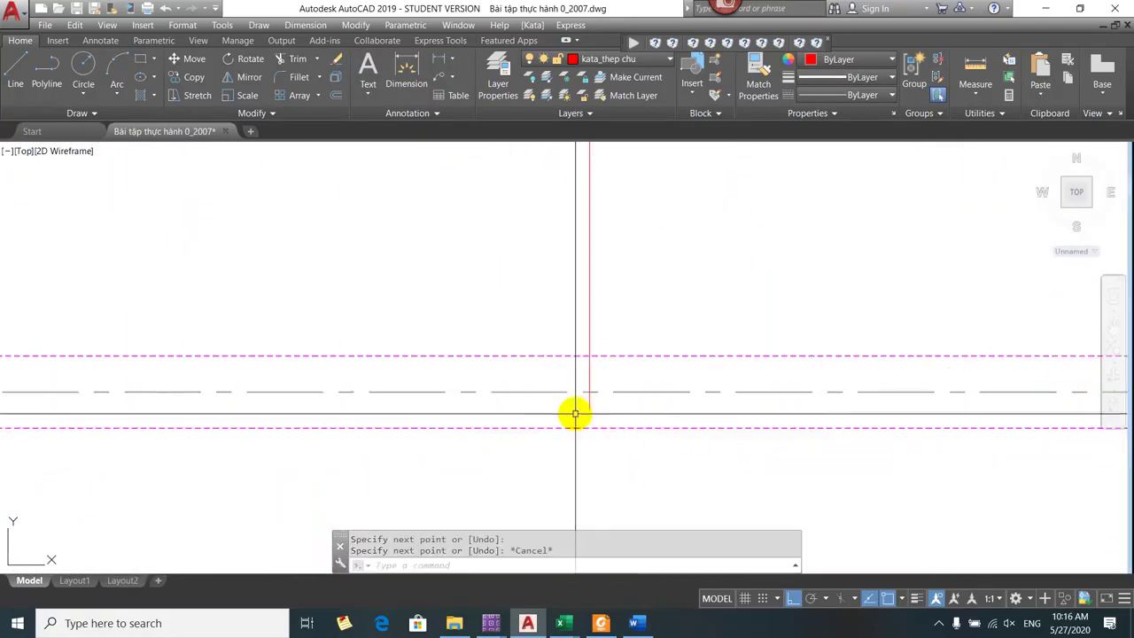
- Draw a short vertical line just beside the main bar's end, inside the grid B beam
text(l)
key(Return)
scroll(575, 414, up, 2)
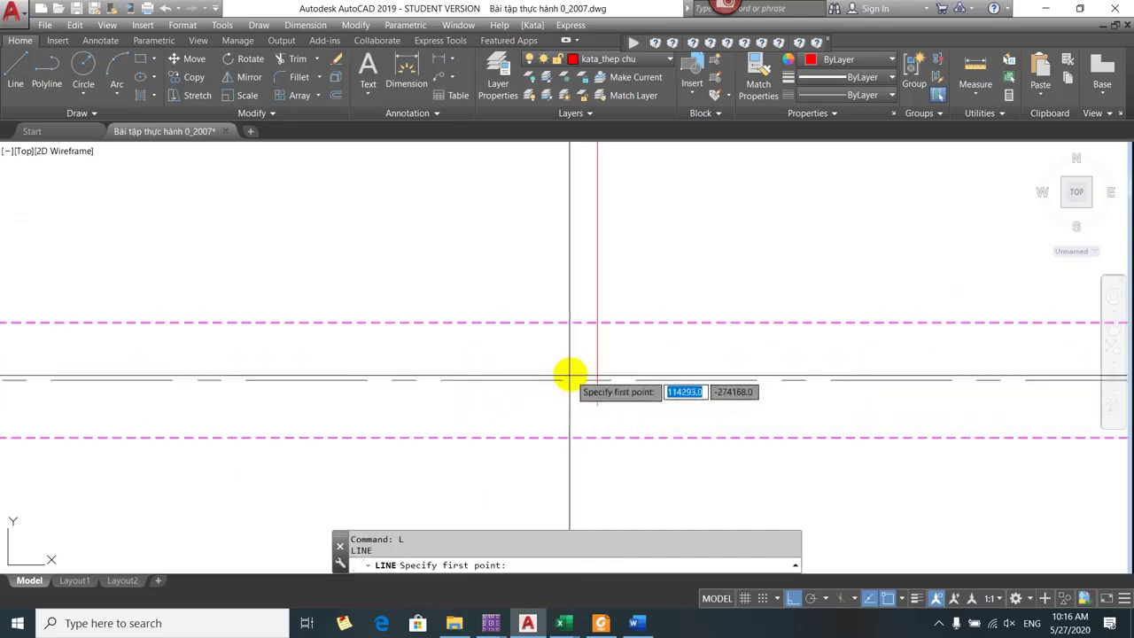
click(576, 372)
click(577, 413)
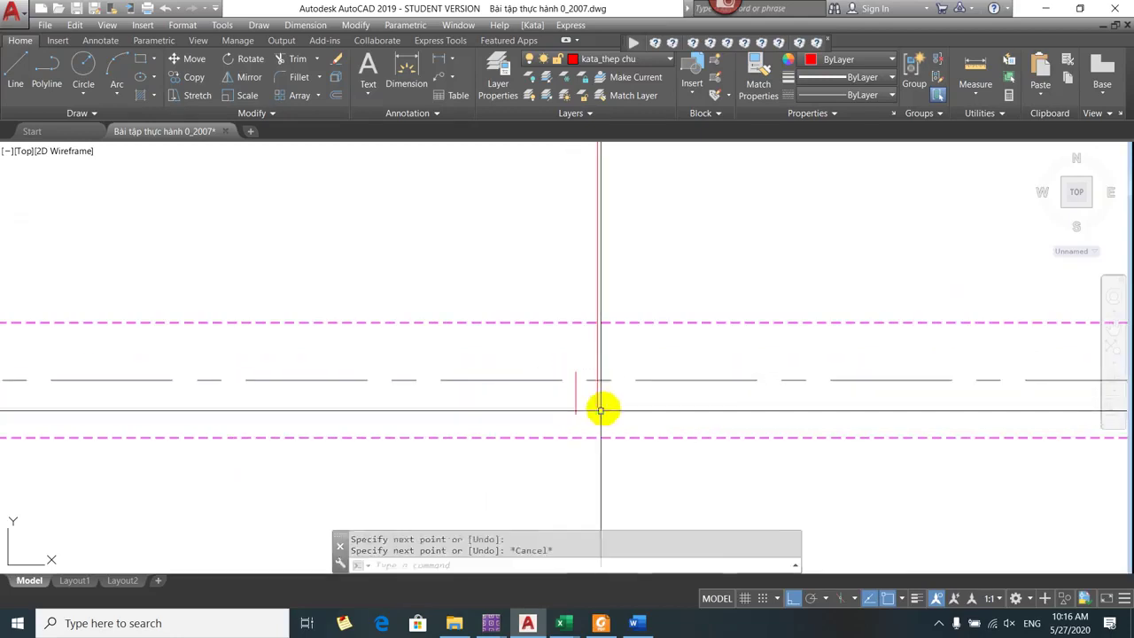
key(Escape)
- Fillet the main bar and the short line at grid B to form a rounded hook
text(f)
key(Return)
click(597, 395)
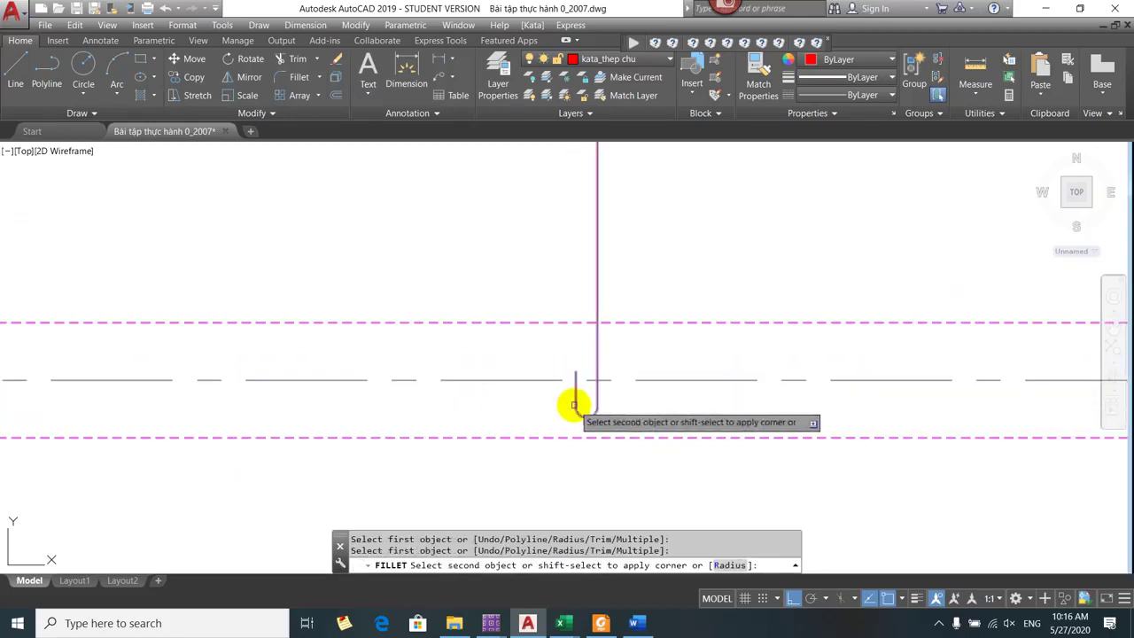
click(575, 401)
- Draw a short vertical line just beside the main bar's other end, inside the grid C beam
scroll(575, 405, down, 4)
scroll(576, 405, down, 3)
scroll(577, 172, up, 4)
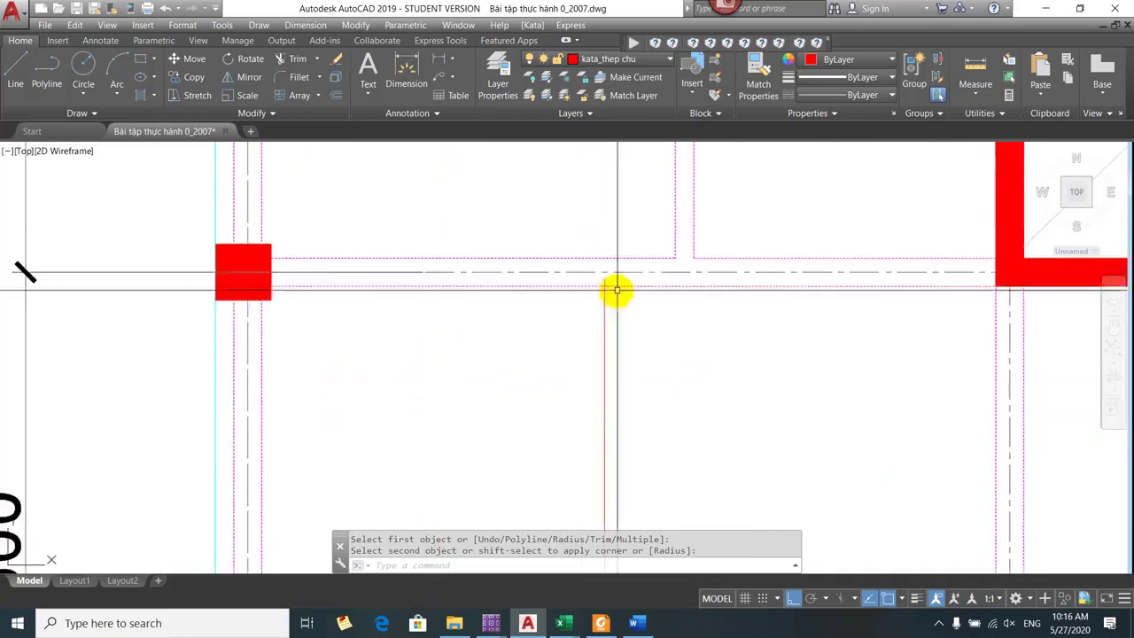
text(l)
key(Return)
scroll(623, 271, up, 6)
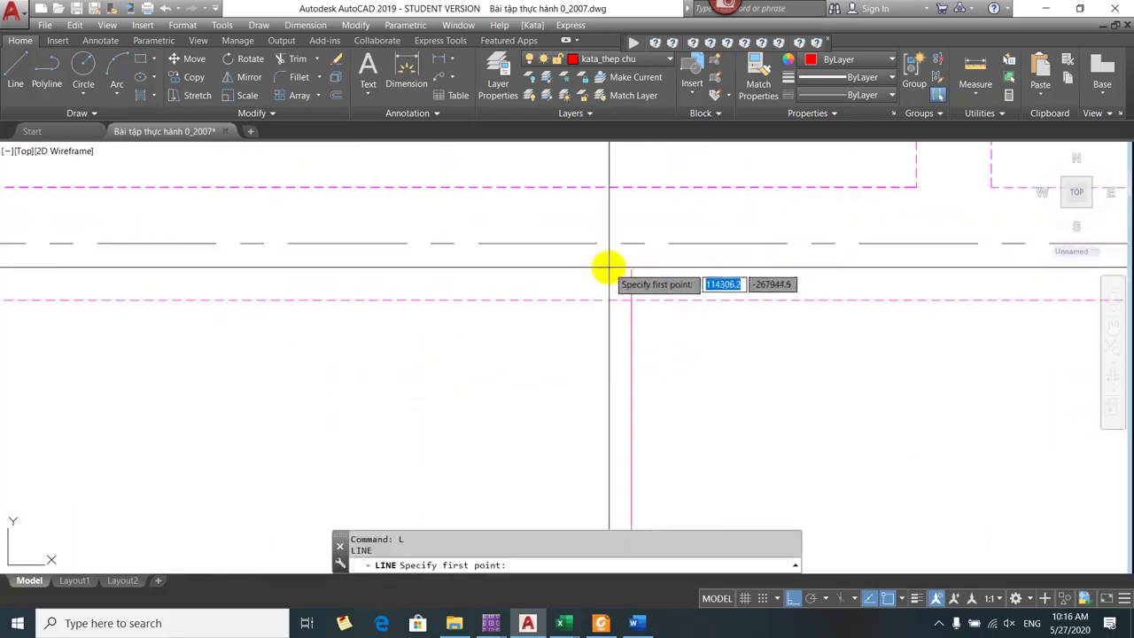
click(602, 261)
click(602, 288)
key(Escape)
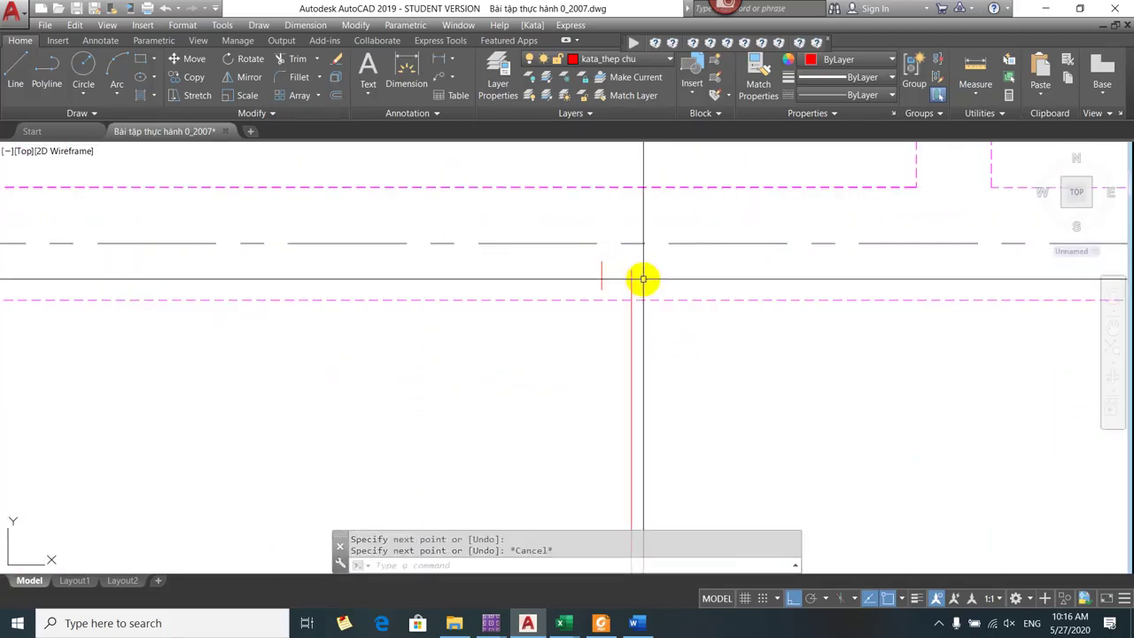
- Fillet the main bar and the short line at grid C to form the hook at that end
text(f)
key(Return)
click(631, 285)
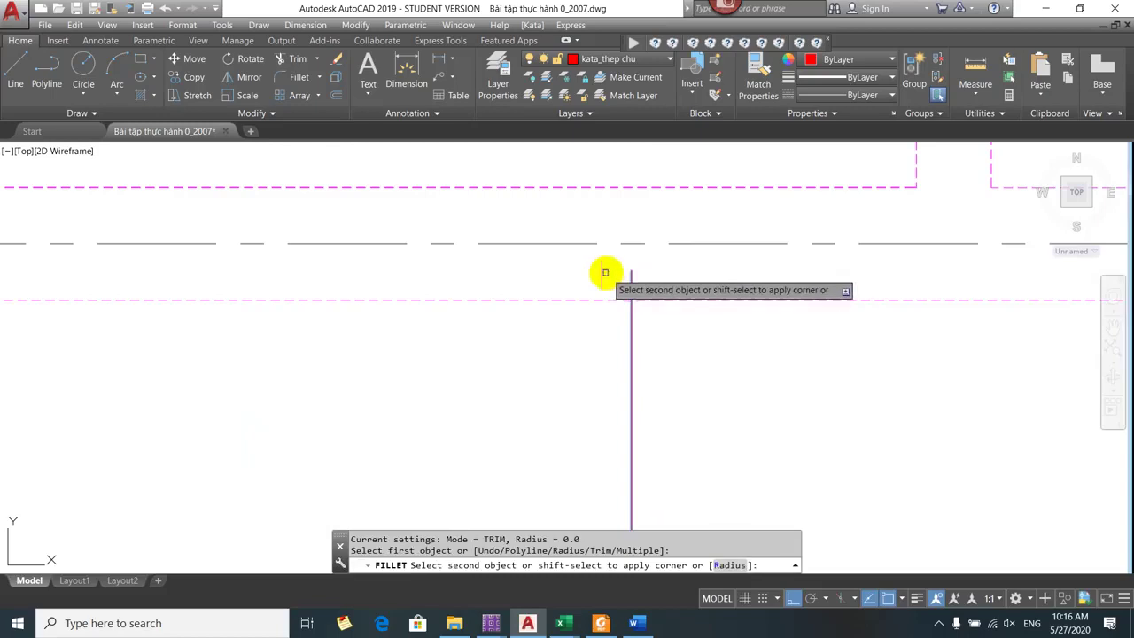
click(602, 273)
scroll(625, 220, down, 3)
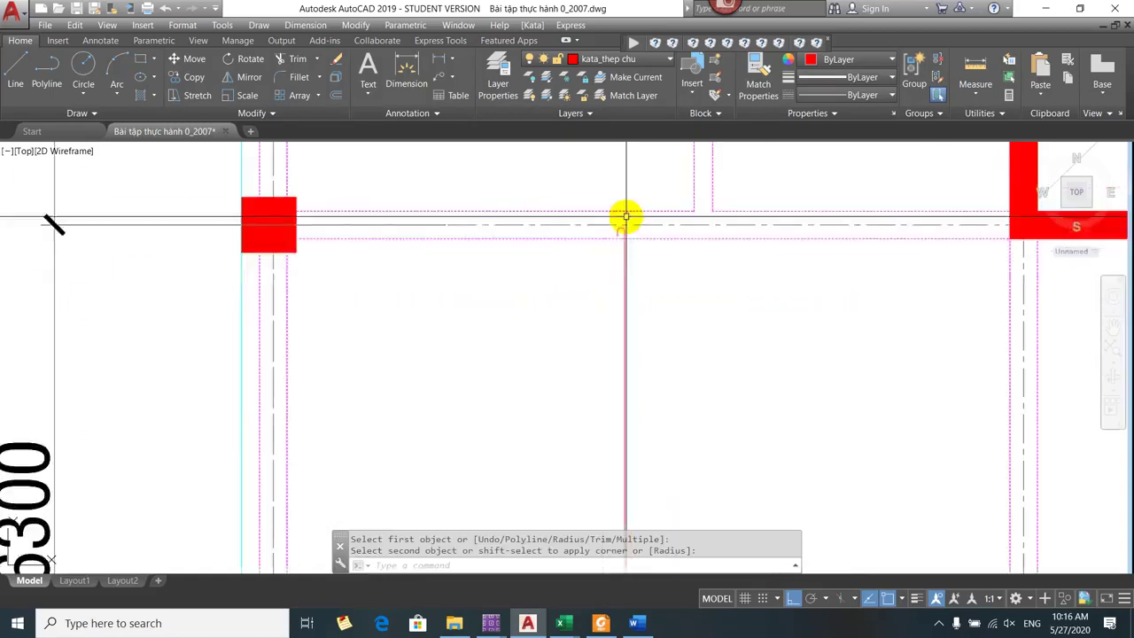
scroll(624, 217, down, 4)
scroll(620, 213, up, 2)
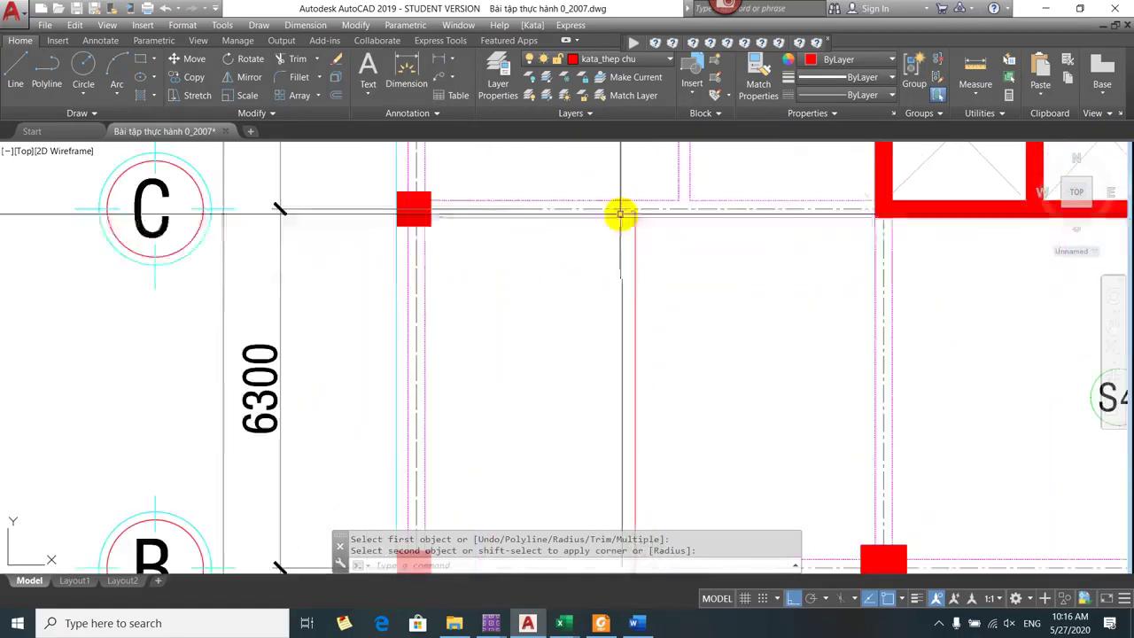
mouse_move(641, 236)
mouse_down()
mouse_move(615, 213)
mouse_move(623, 258)
mouse_up()
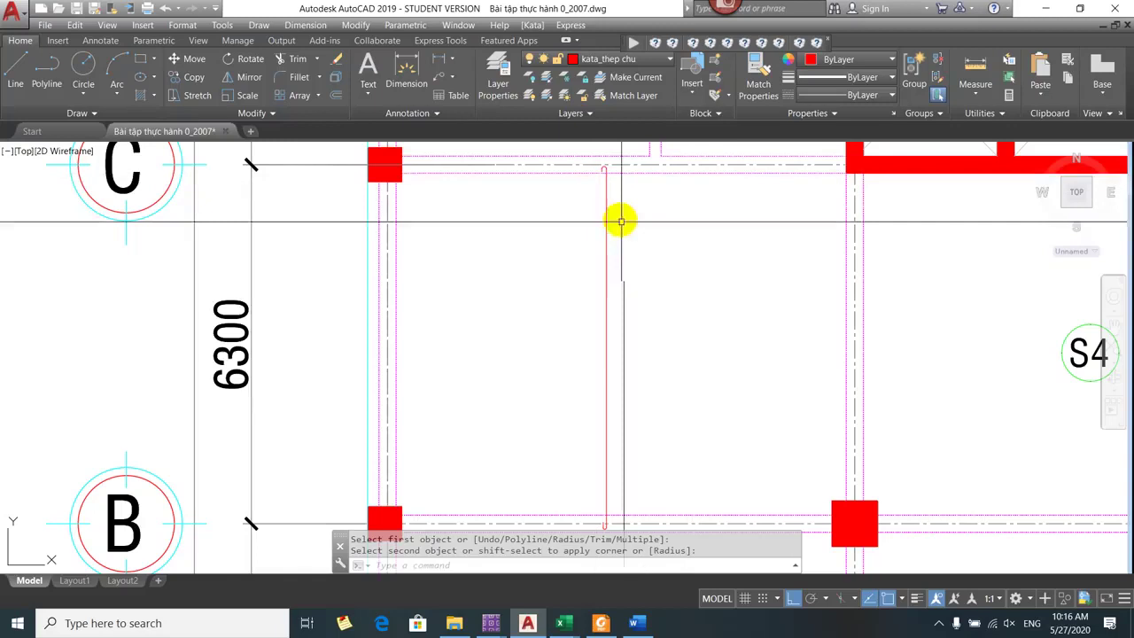
key(Escape)
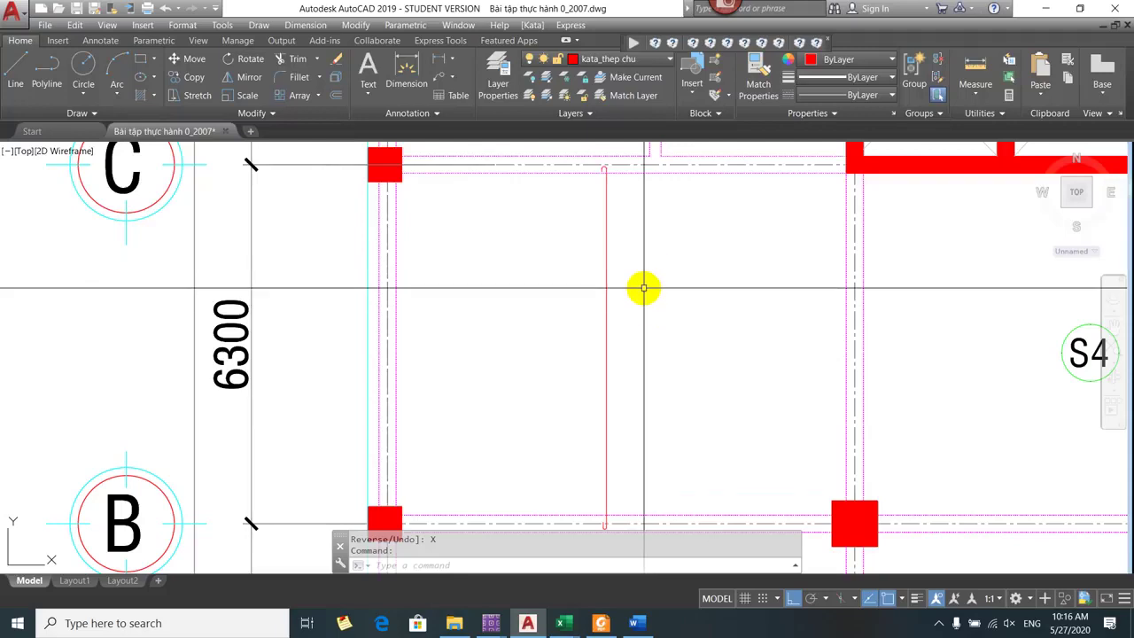
- Check the bar diameter and spacing for the first slab moment row in the Excel calculation sheet, returning to AutoCAD
key(alt+Tab)
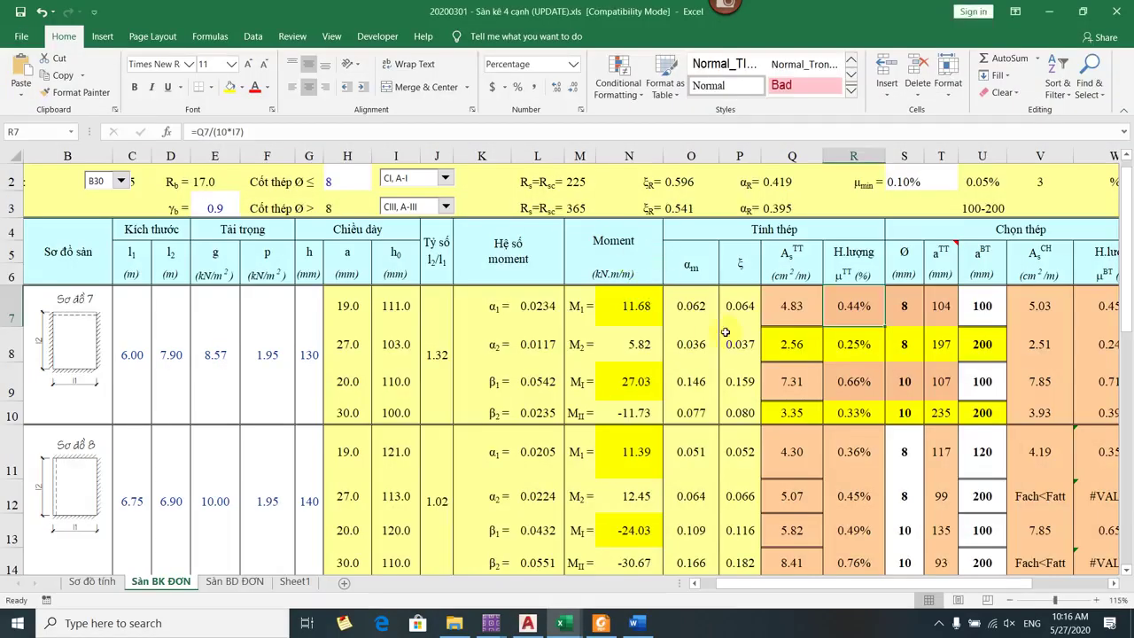
click(902, 307)
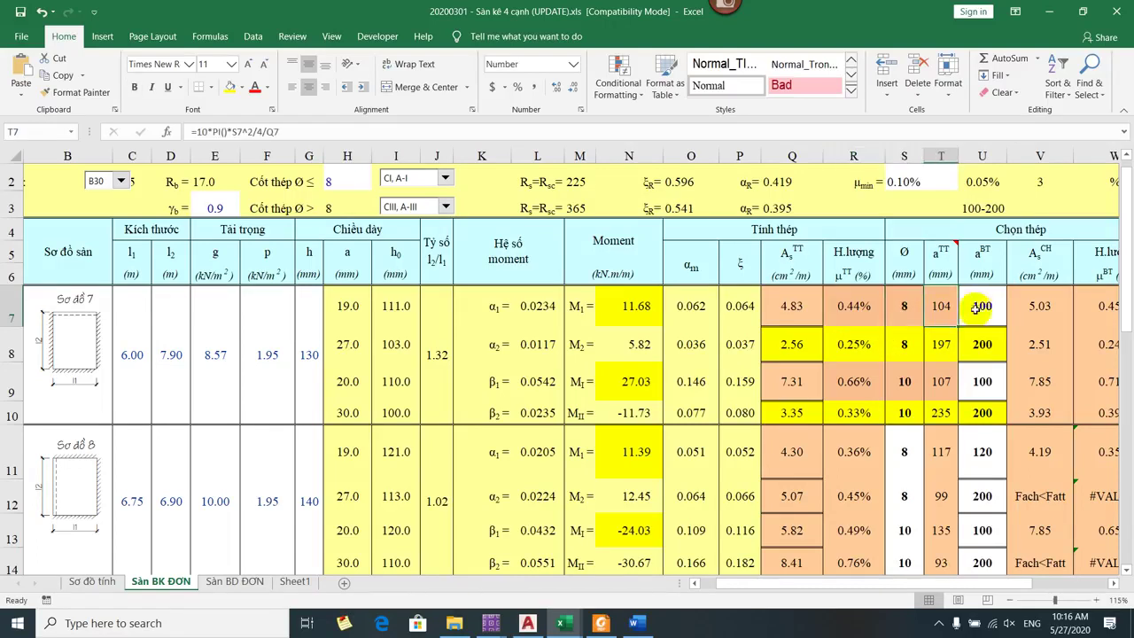
key(alt+Tab)
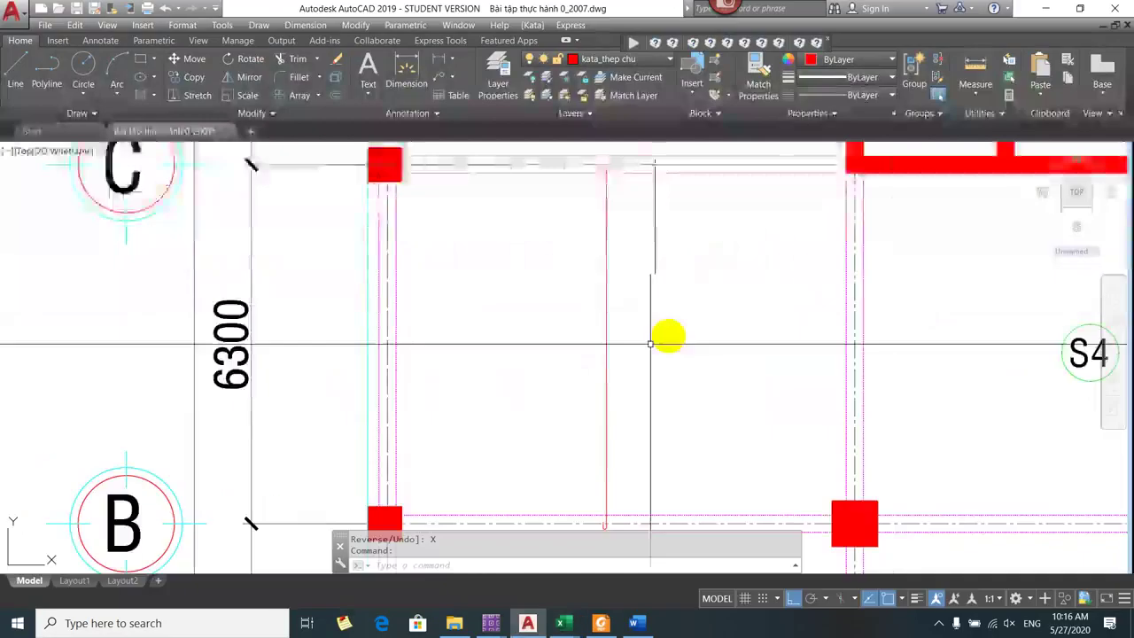
- Copy a vertical D300X600 beam label from the beam plan to beside the red rebar line in the bay between axes B and C
scroll(646, 350, down, 8)
text(c)
key(Return)
scroll(757, 381, down, 2)
scroll(759, 406, down, 3)
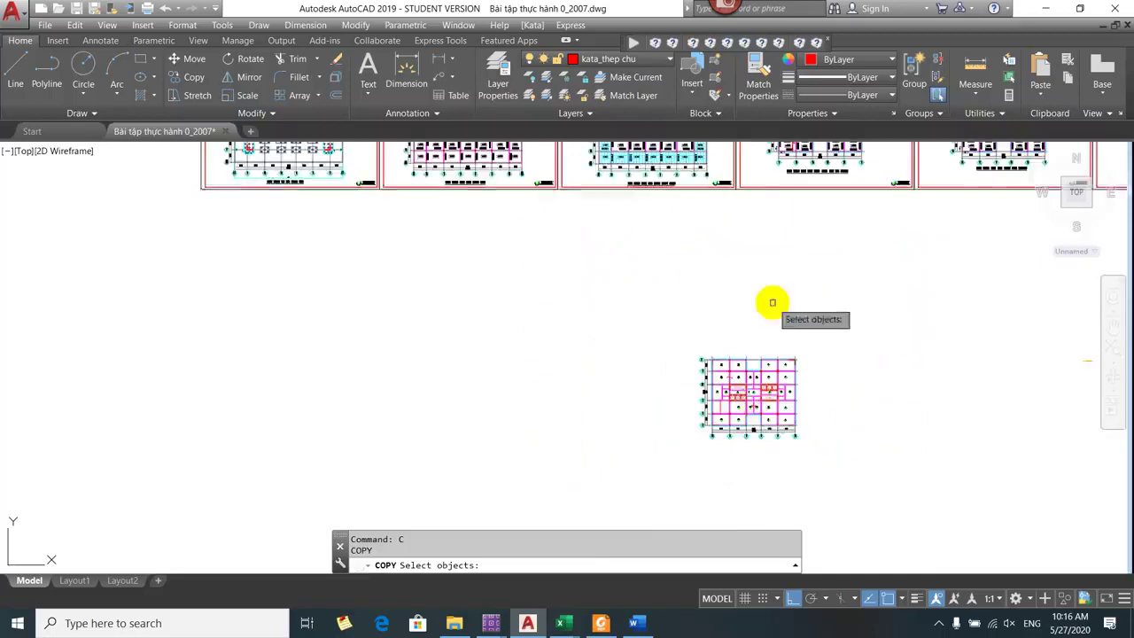
scroll(804, 197, up, 2)
scroll(735, 324, up, 8)
scroll(663, 425, down, 2)
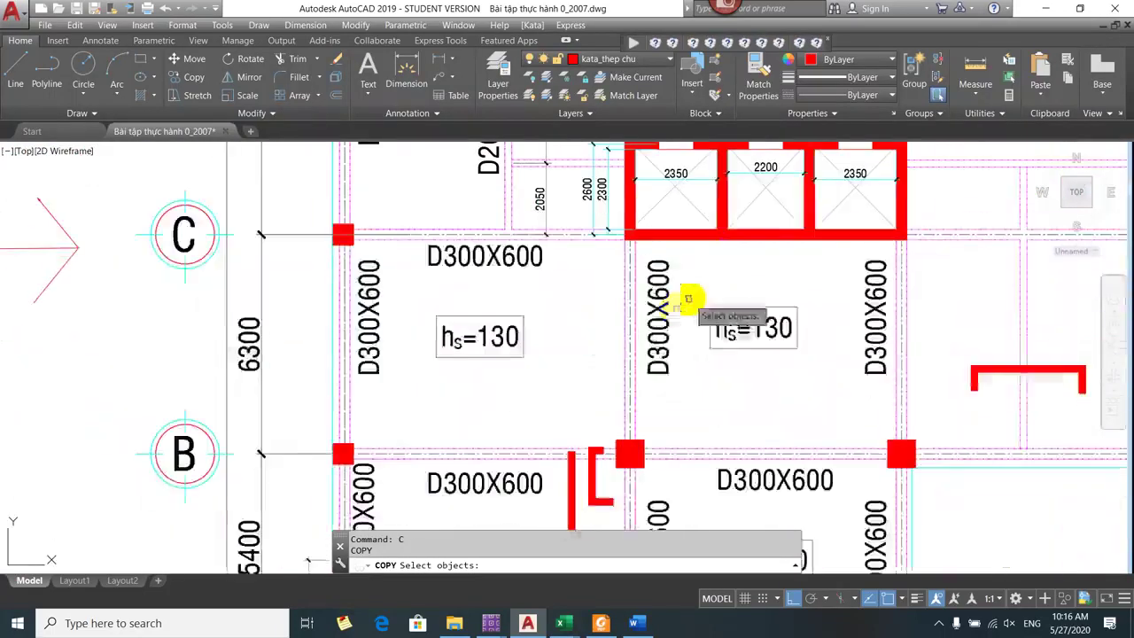
click(679, 314)
key(Return)
click(679, 329)
scroll(675, 270, down, 2)
scroll(675, 270, down, 4)
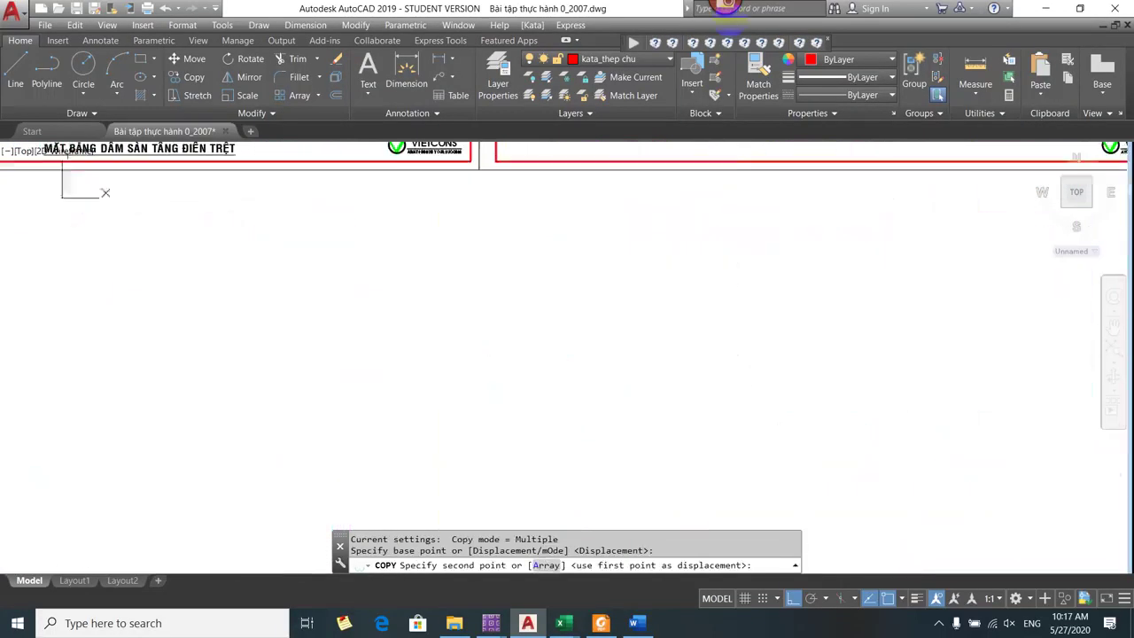
scroll(689, 228, down, 2)
key(F8)
scroll(670, 155, up, 10)
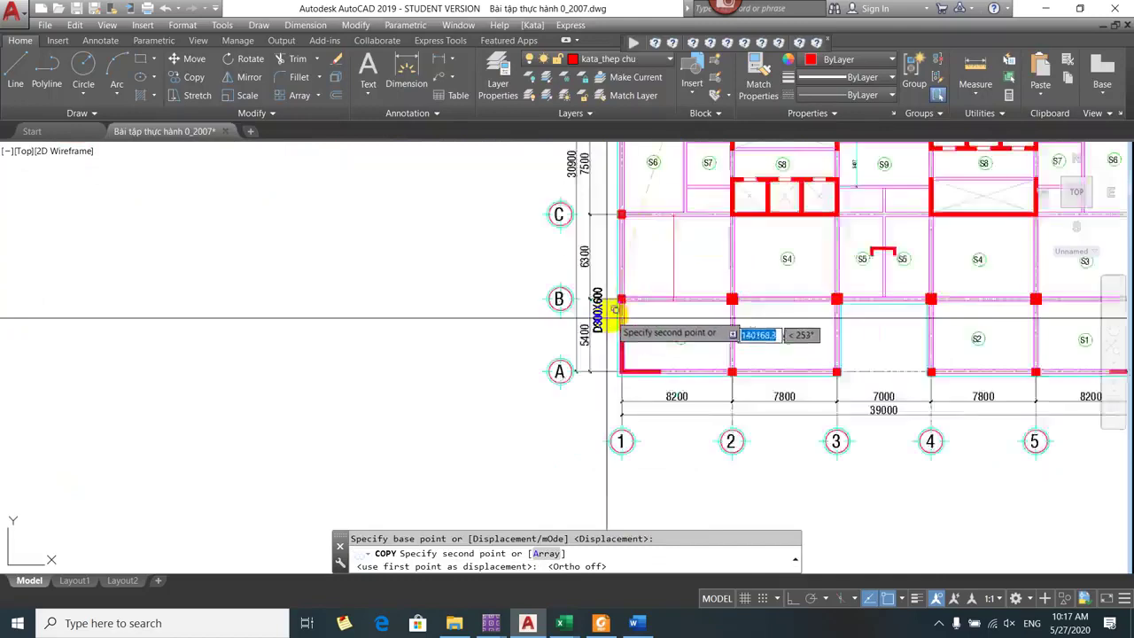
click(694, 246)
key(Escape)
text(sc)
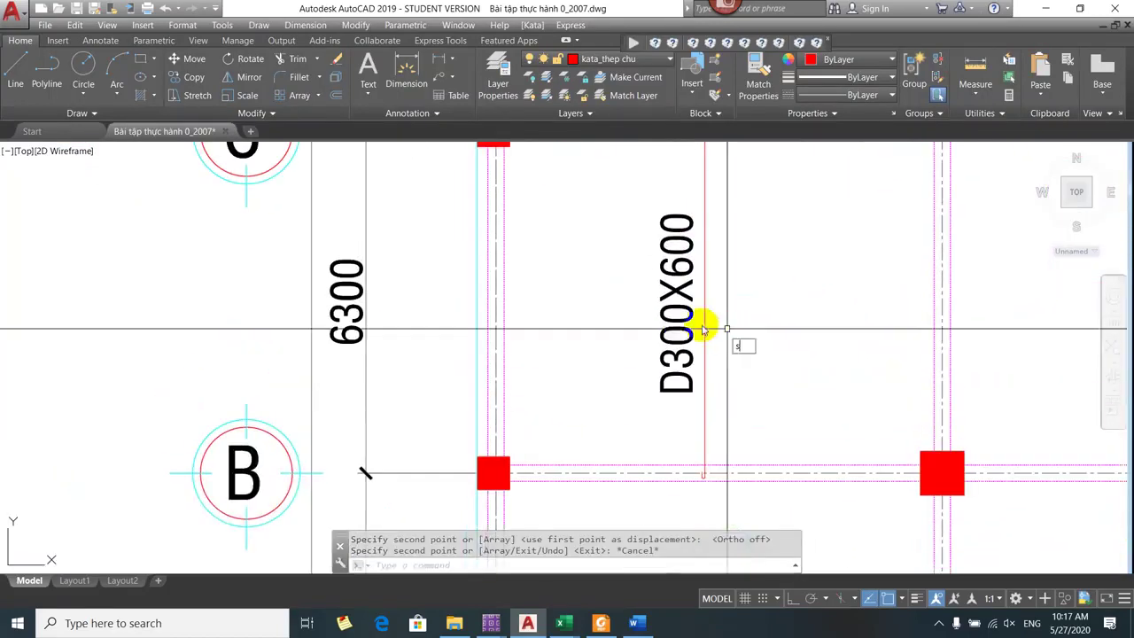
key(Return)
click(669, 317)
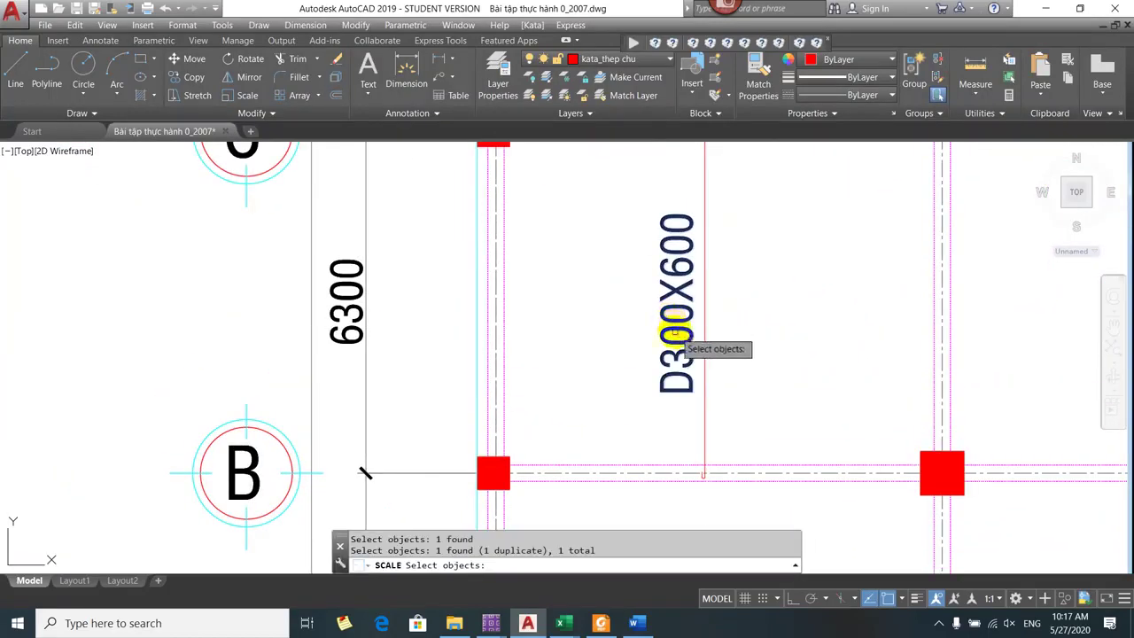
key(Return)
click(679, 326)
key(Escape)
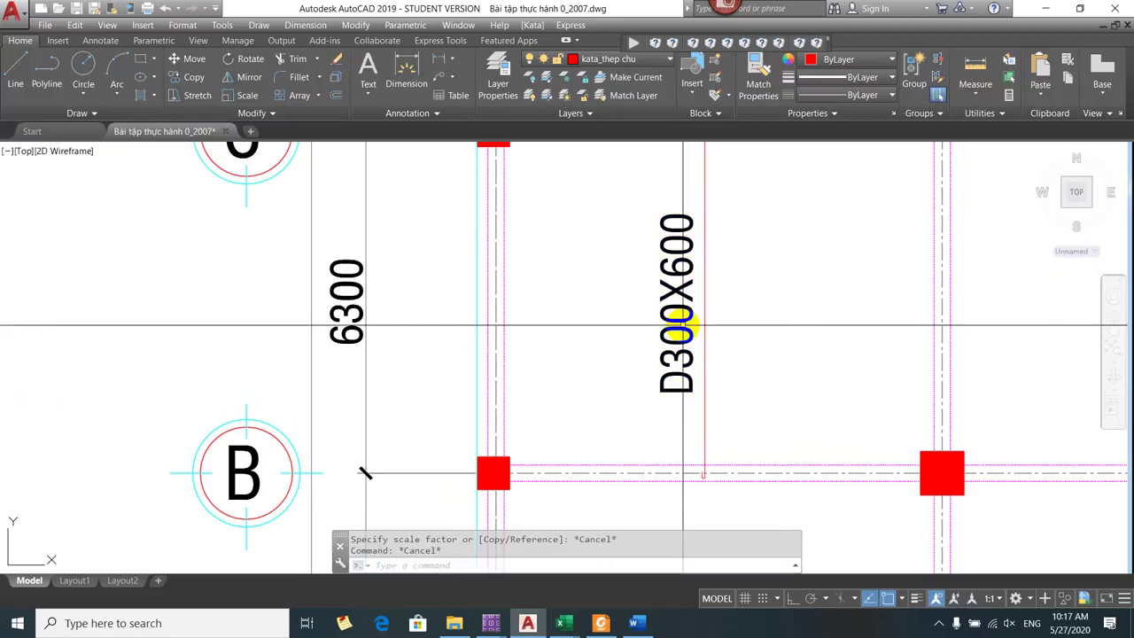
key(Return)
click(678, 324)
click(679, 300)
click(675, 287)
key(Escape)
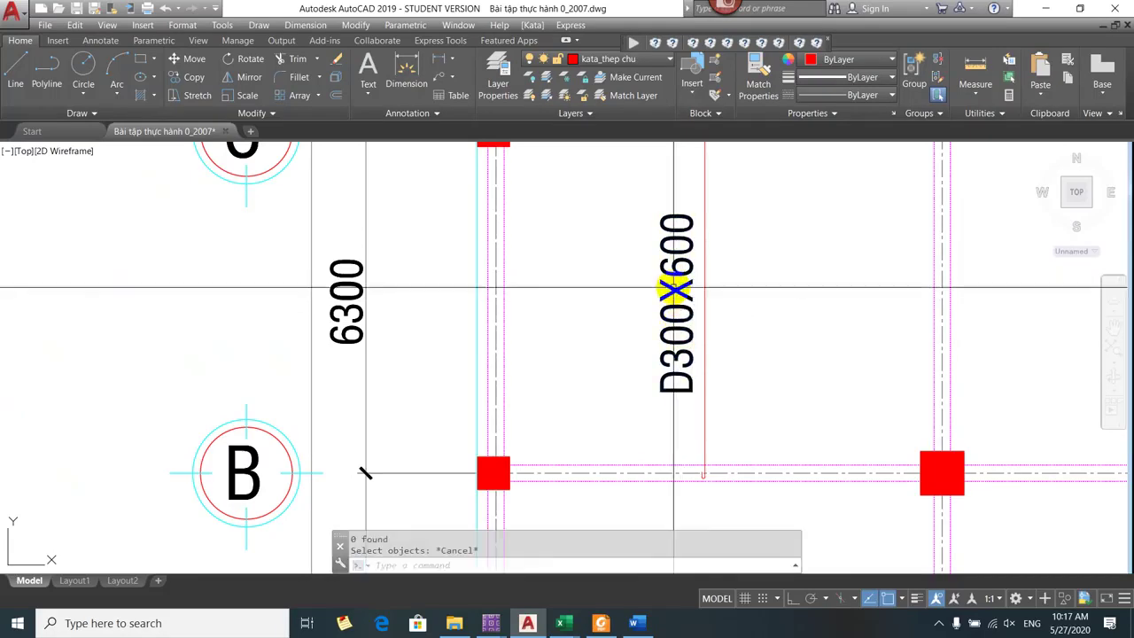
- Change the copied D300X600 label's text to d8a100
key(Return)
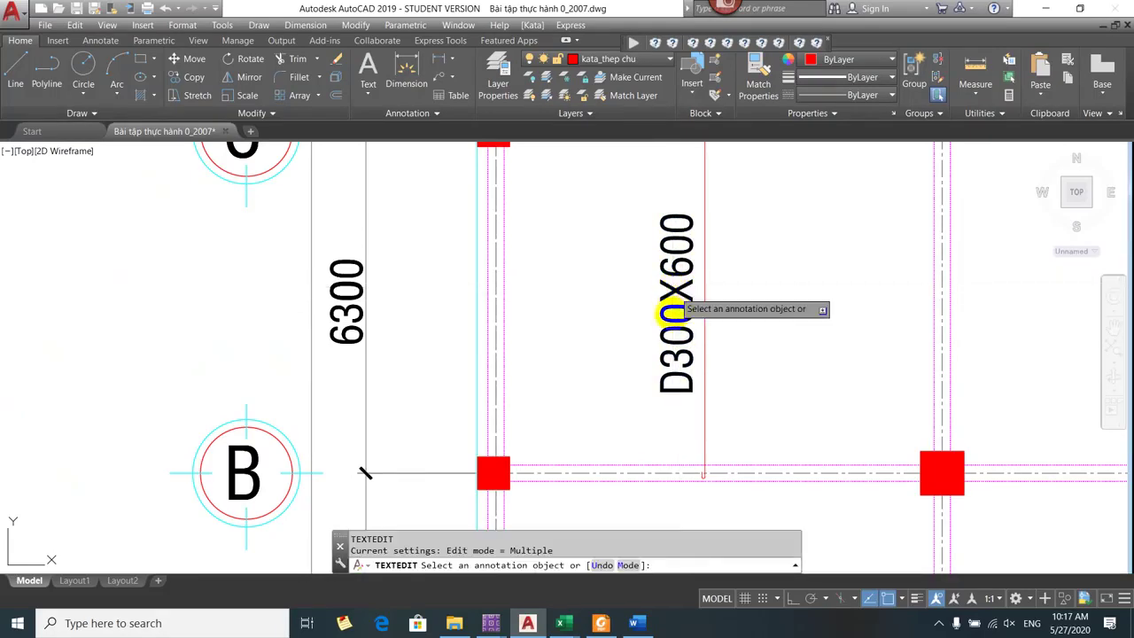
click(676, 295)
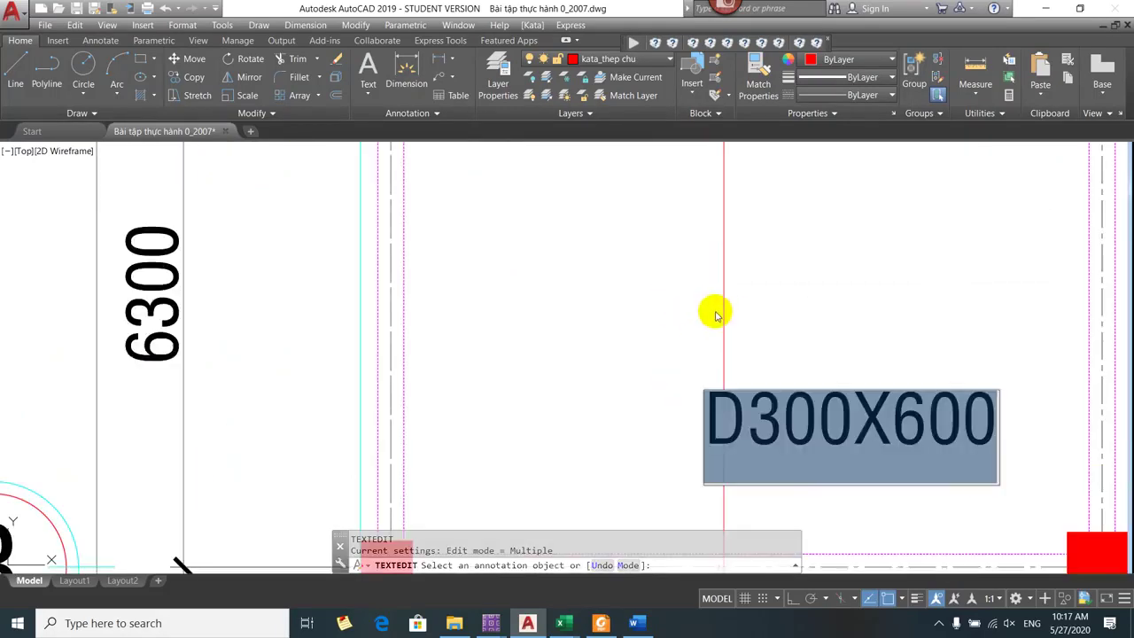
click(785, 421)
double_click(785, 420)
text(d)
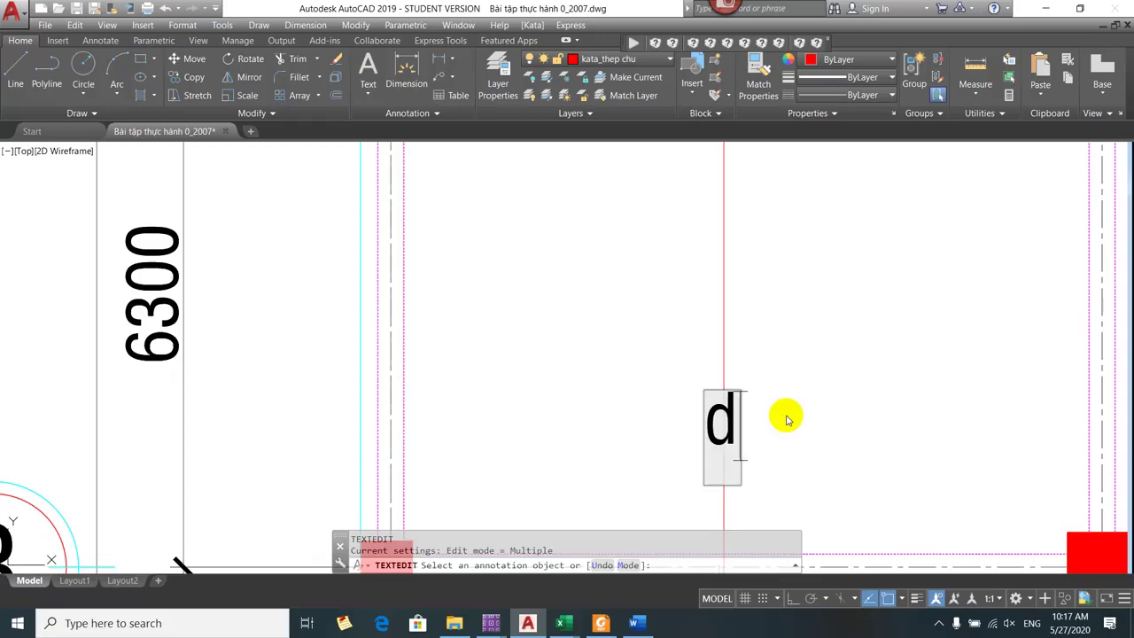
text(8a100)
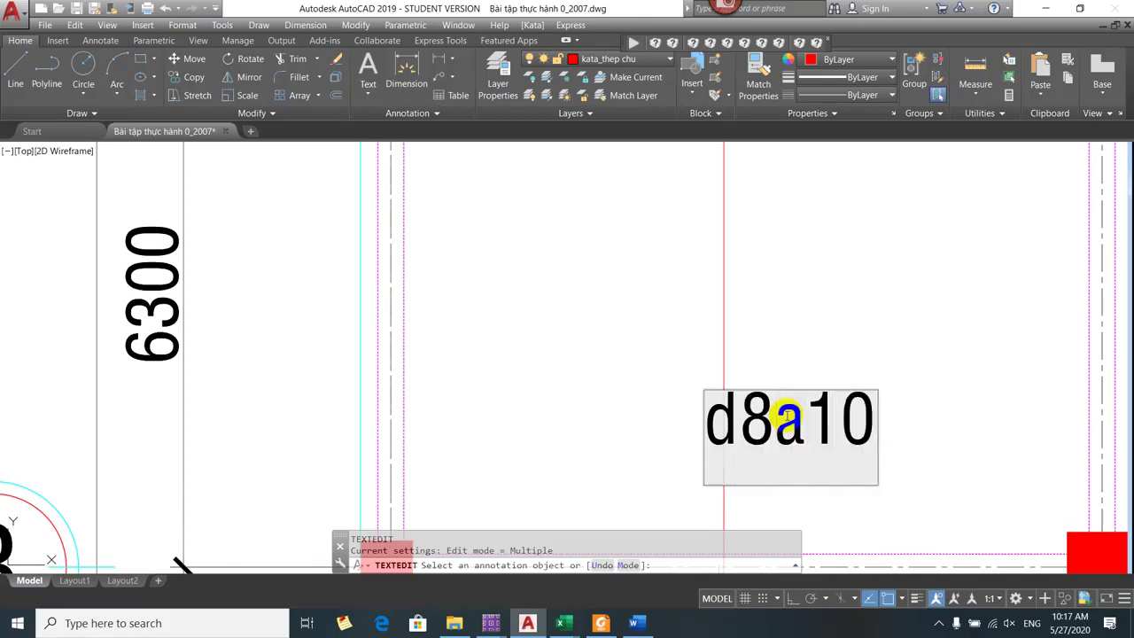
click(628, 311)
key(Escape)
scroll(696, 355, up, 5)
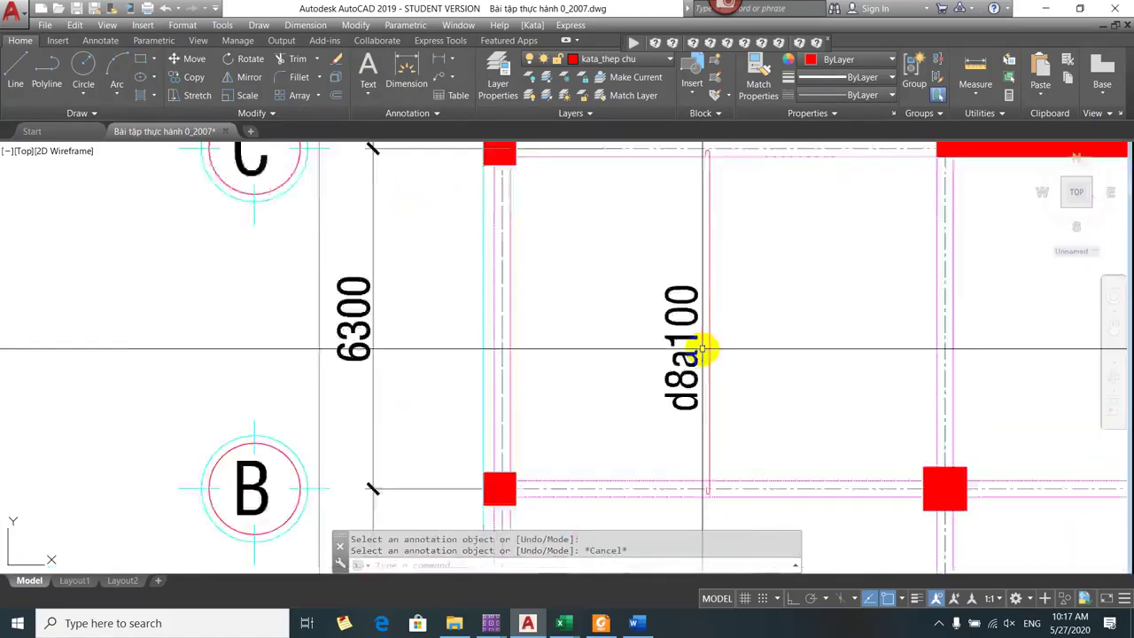
- Move the d8a100 label alongside the vertical rebar line
text(m)
key(Return)
click(673, 356)
scroll(617, 356, down, 4)
key(Return)
click(729, 334)
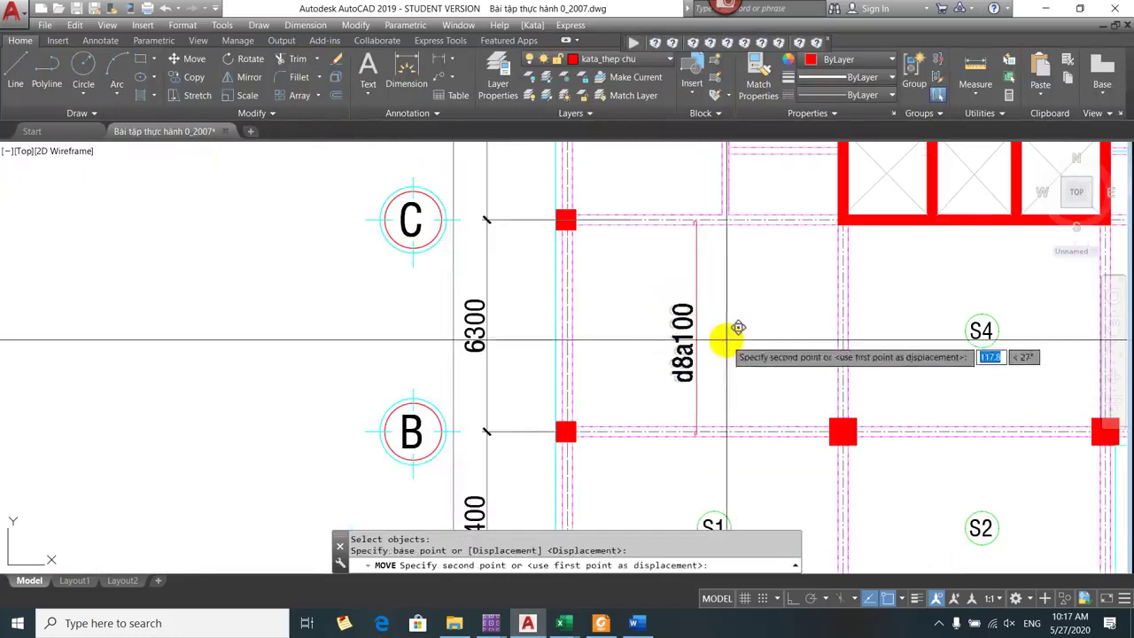
click(660, 345)
- Scale the d8a100 label by a factor of 0.5
key(Return)
click(669, 348)
click(679, 361)
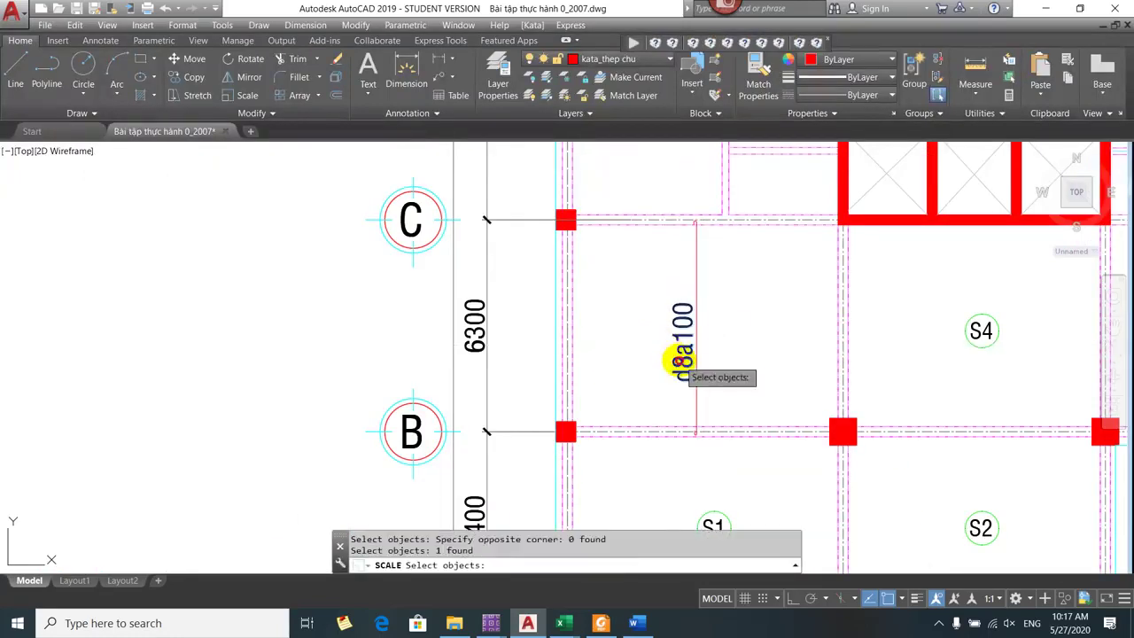
key(Return)
click(695, 348)
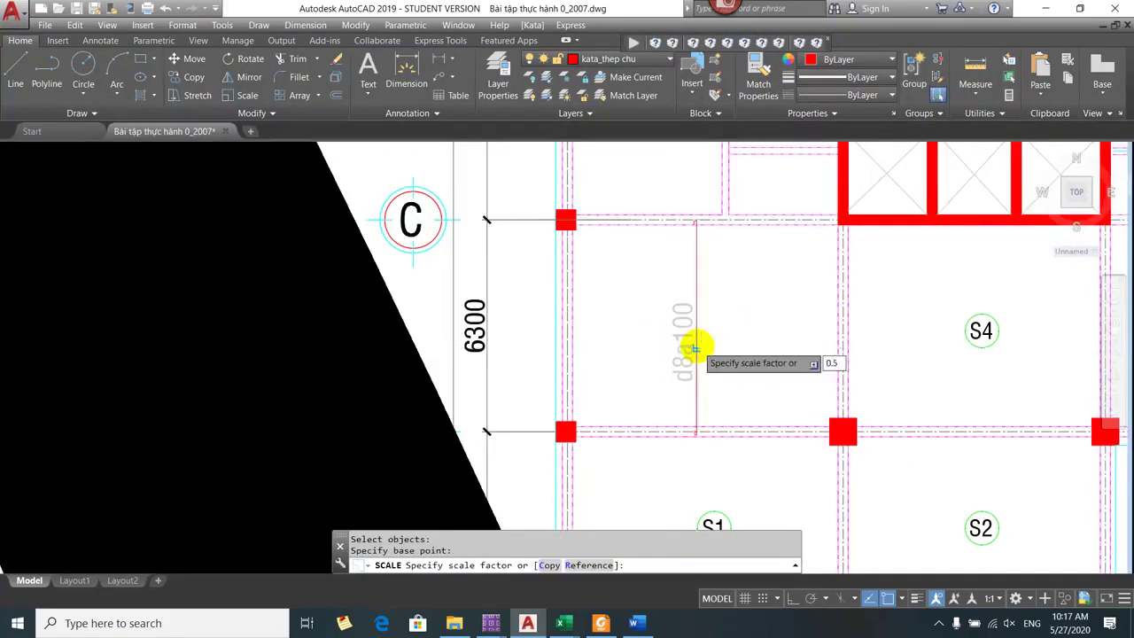
key(Return)
- Move the reduced d8a100 label up and close against the vertical rebar line
scroll(690, 350, up, 2)
text(m)
key(Return)
click(682, 352)
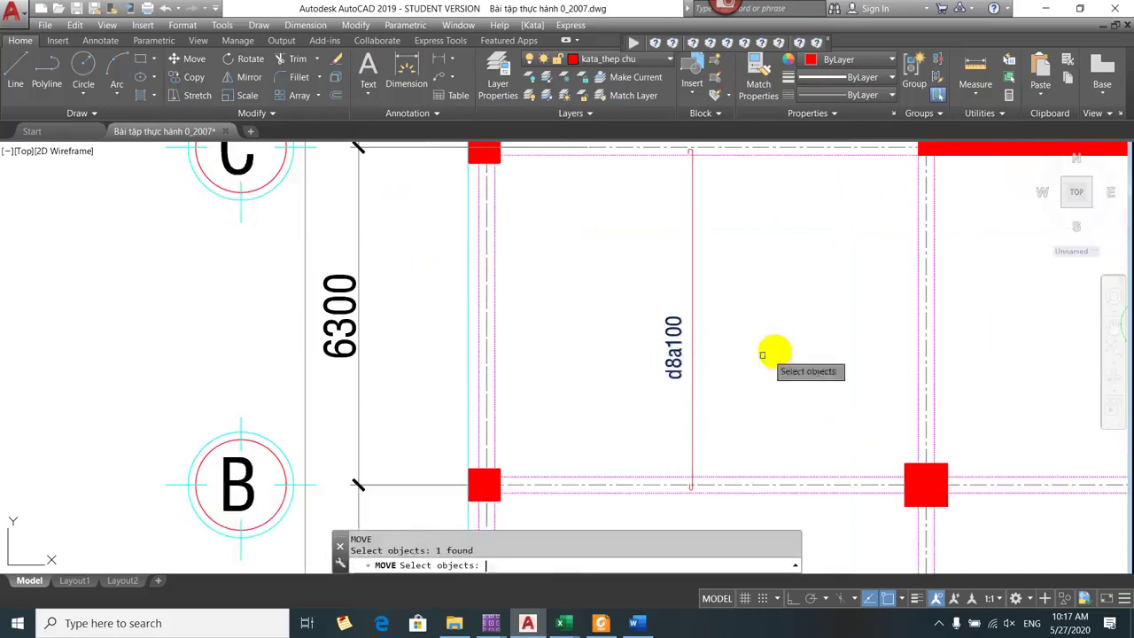
key(Return)
click(761, 354)
click(779, 327)
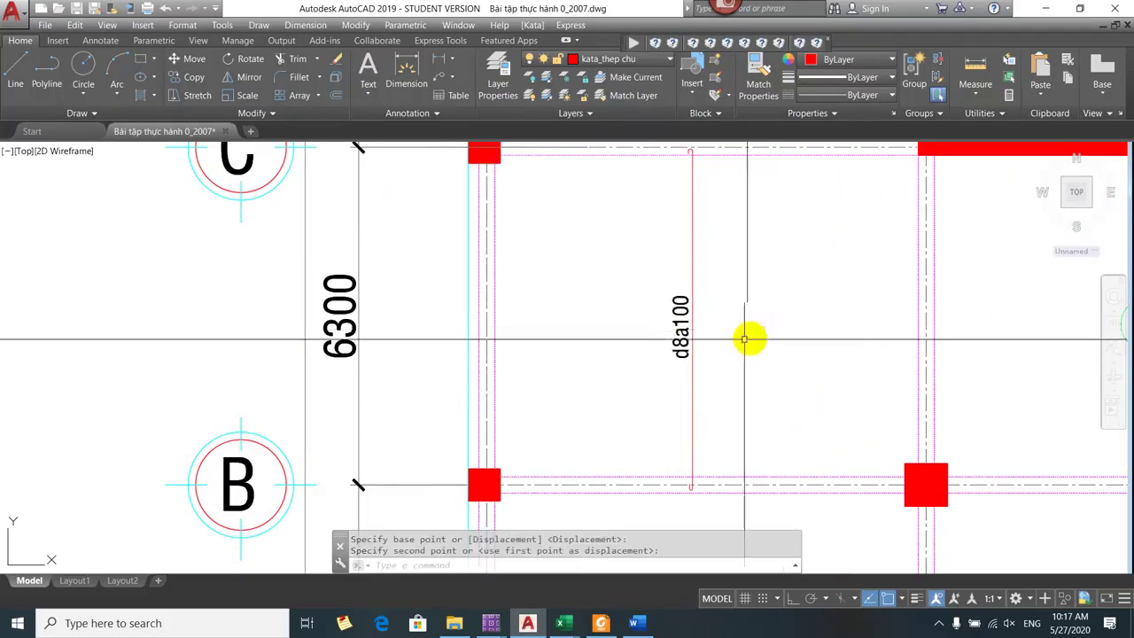
- Check the remaining bar diameters and spacings of the first slab in the Excel sheet, returning to AutoCAD
key(alt+Tab)
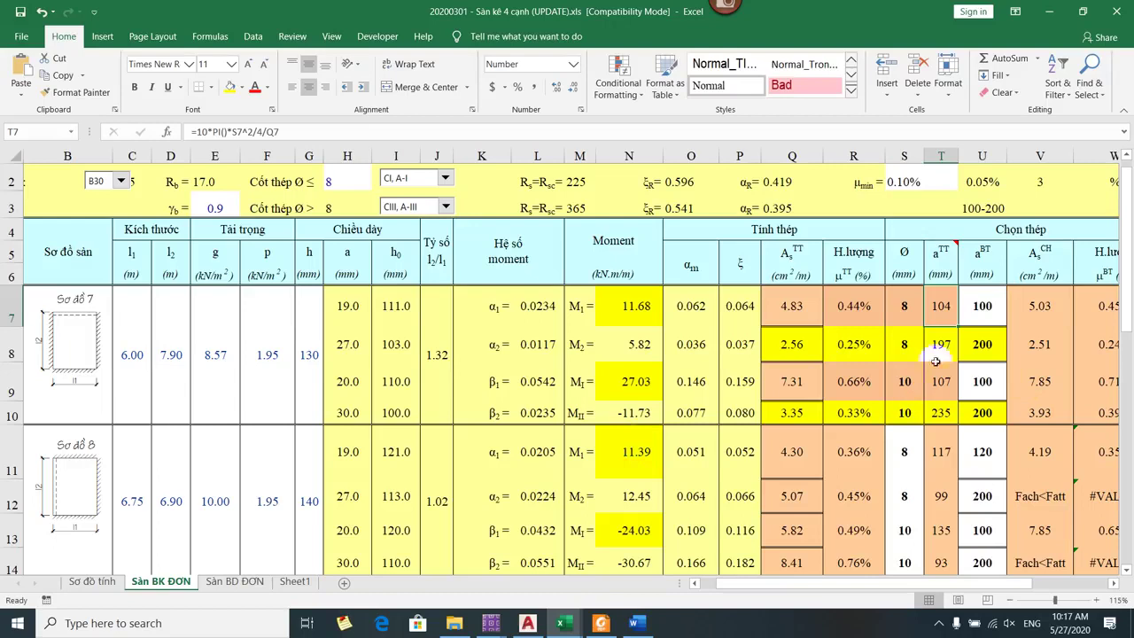
click(888, 342)
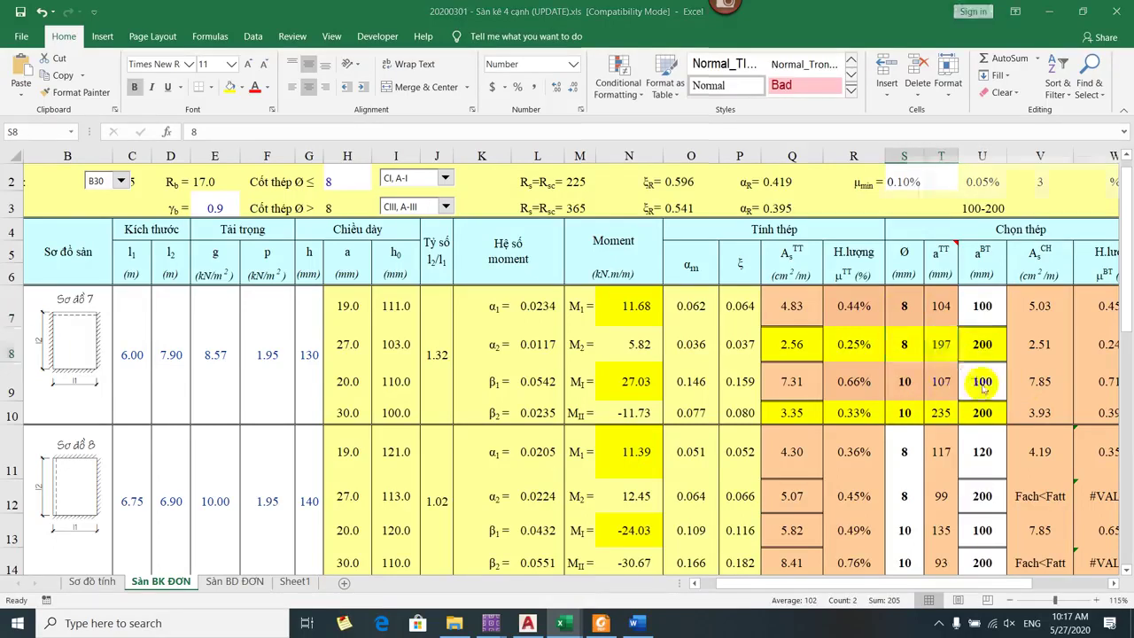
key(alt+Tab)
- Draw a horizontal rebar line across the slab bay from axis 1 to axis 2, with Ortho on
key(Escape)
text(l)
key(Return)
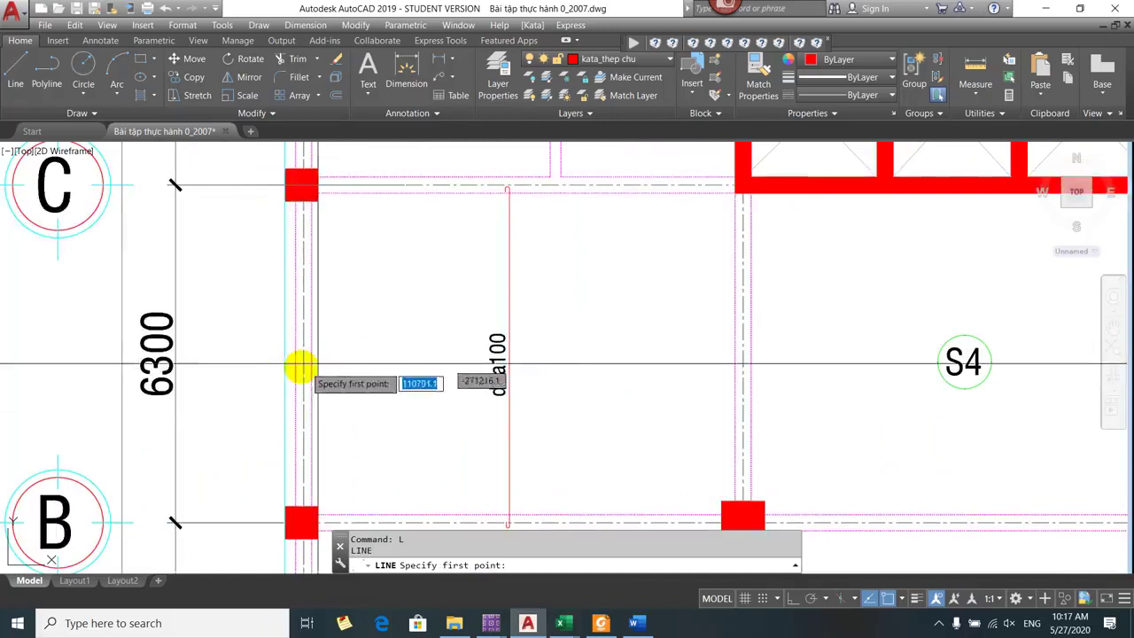
scroll(304, 375, up, 3)
scroll(304, 377, down, 2)
click(302, 376)
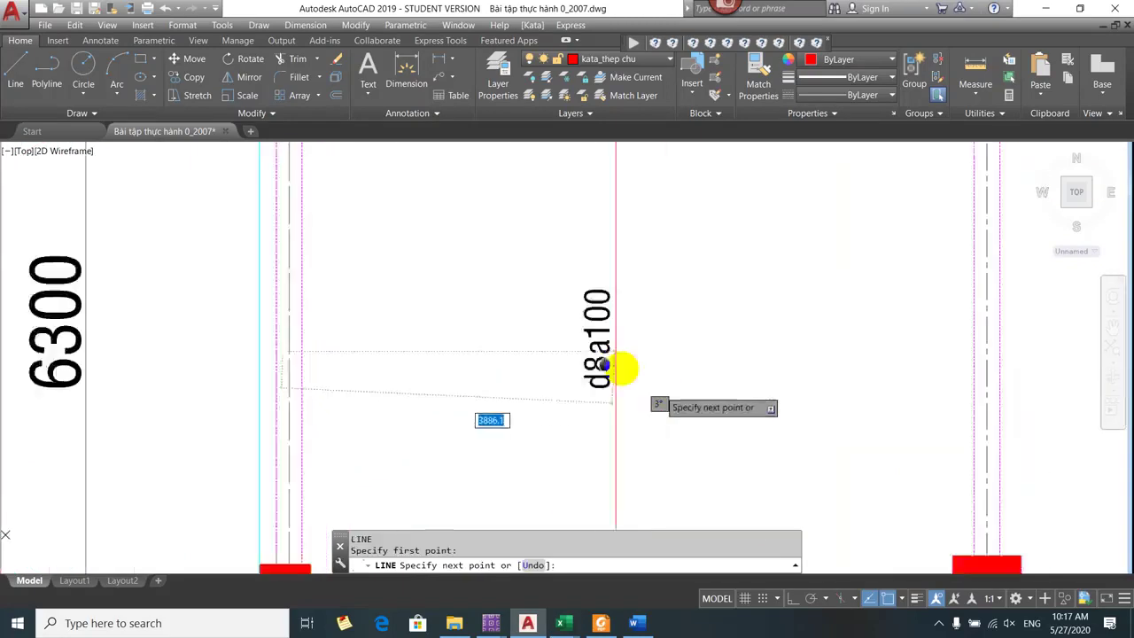
key(F8)
scroll(918, 351, up, 4)
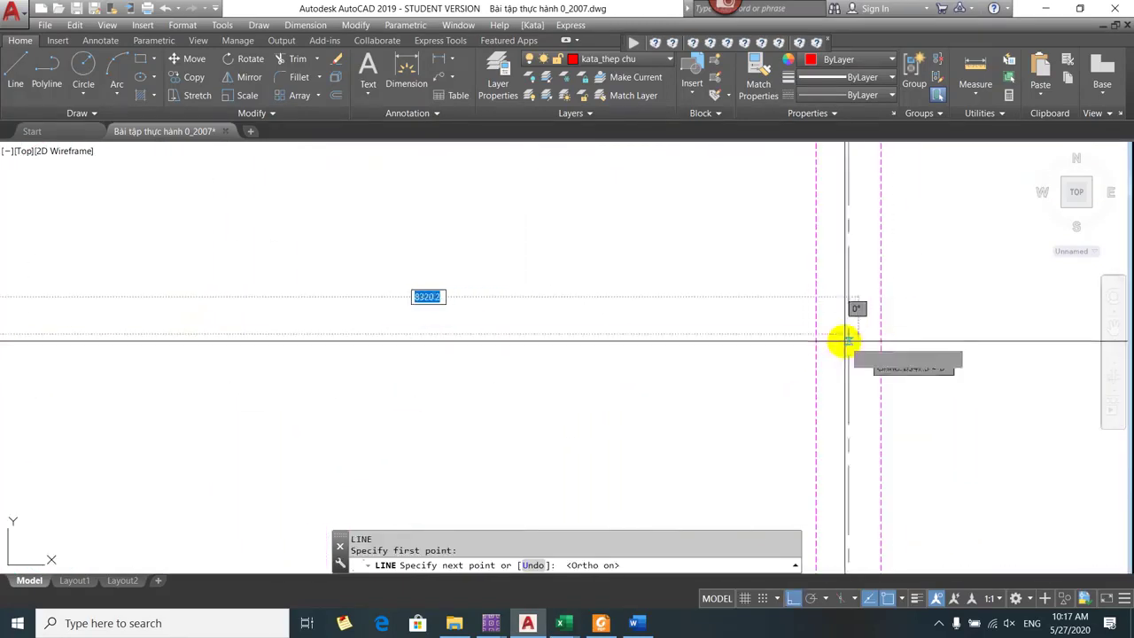
key(Escape)
- Move the horizontal rebar line down within the slab bay, clear of the d8a100 label
scroll(823, 298, down, 6)
text(m)
key(Return)
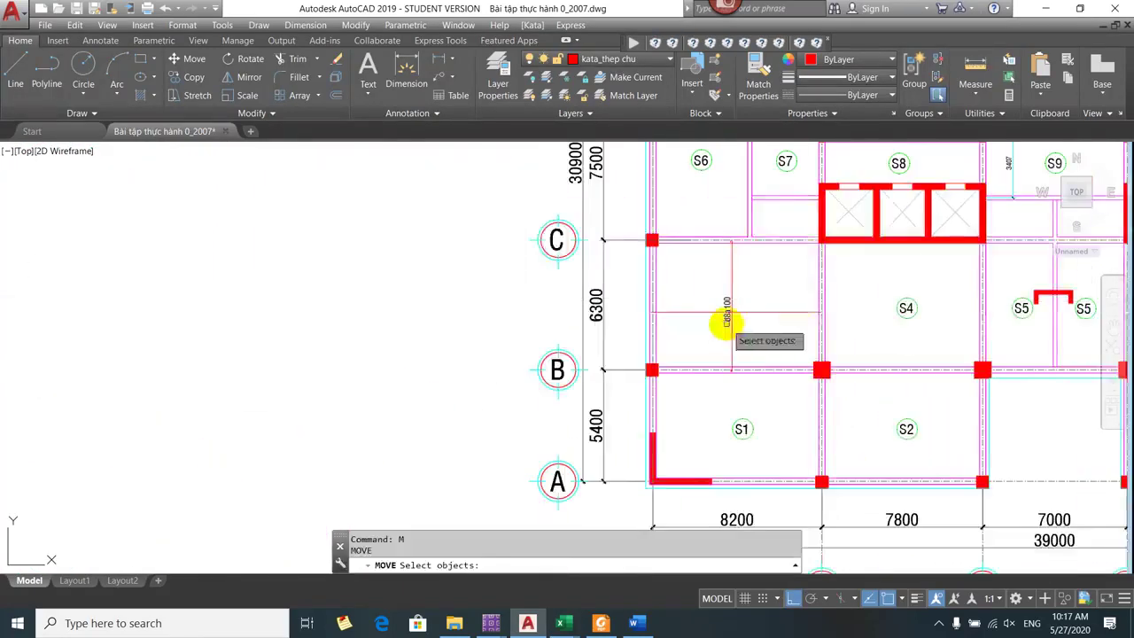
click(762, 317)
click(747, 322)
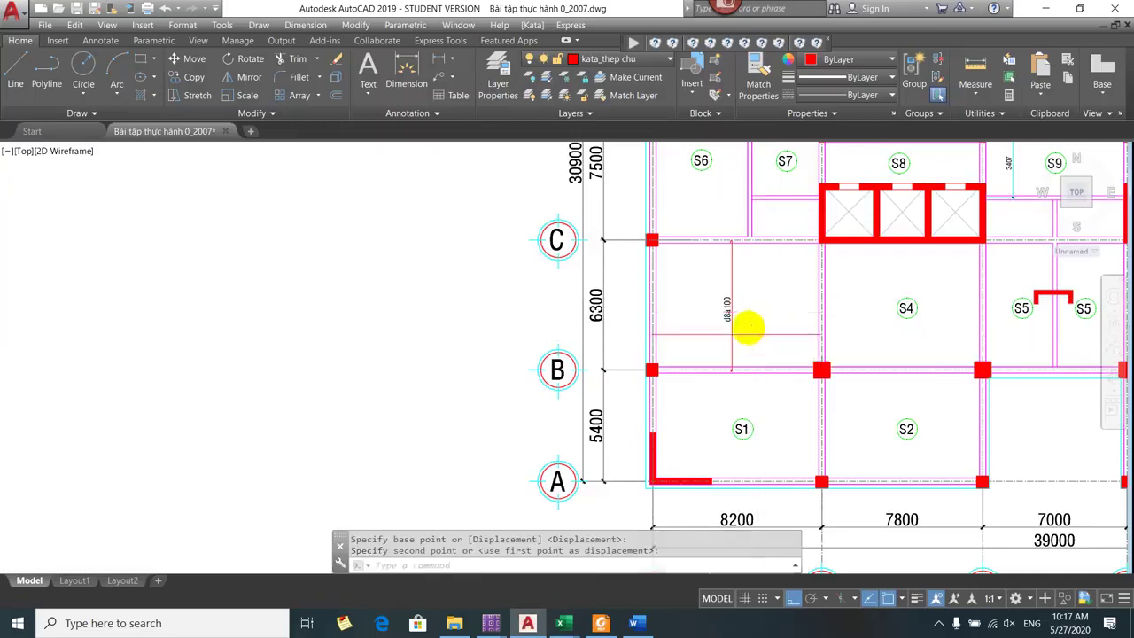
- Copy the d8a100 label to the other side of the vertical rebar line, above the horizontal one
scroll(721, 304, up, 3)
key(Return)
click(701, 299)
key(Return)
click(722, 292)
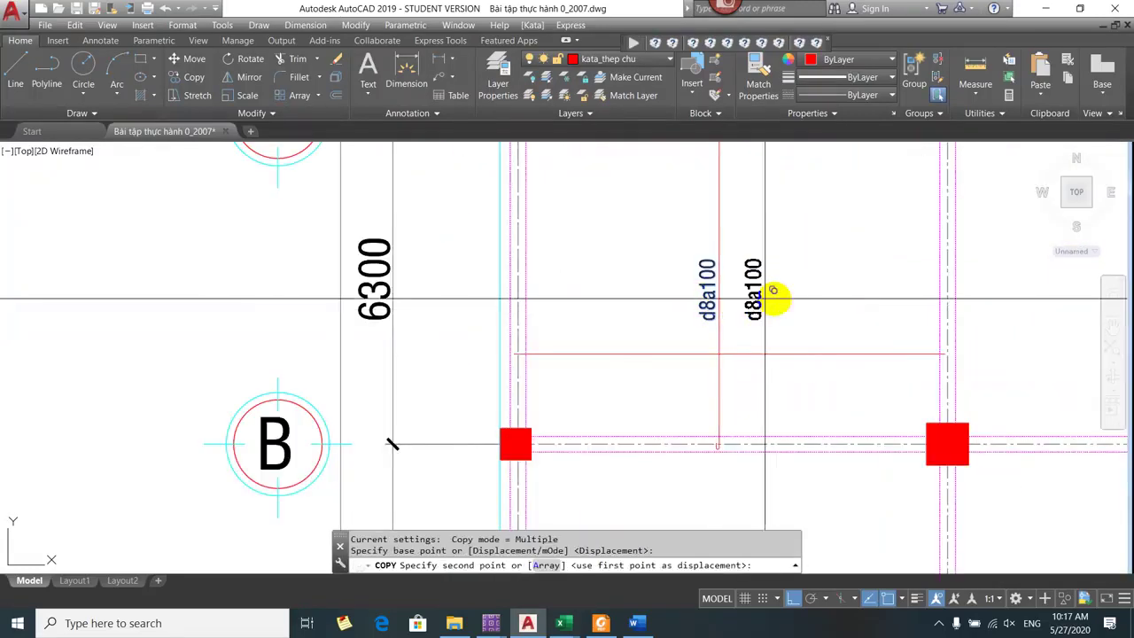
click(776, 298)
key(Escape)
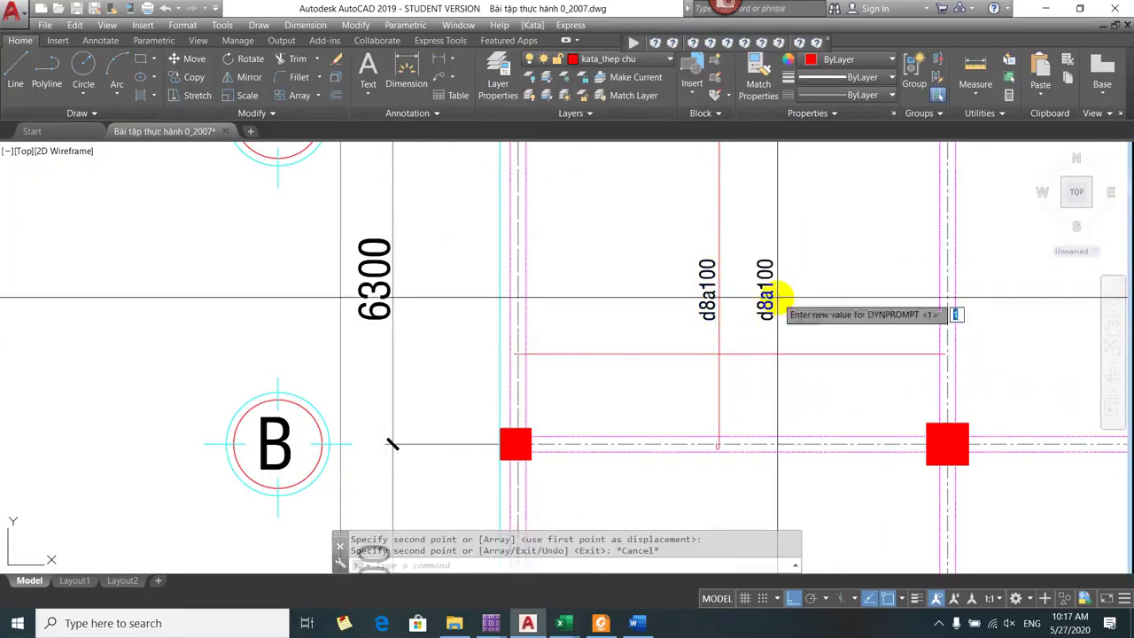
key(Escape)
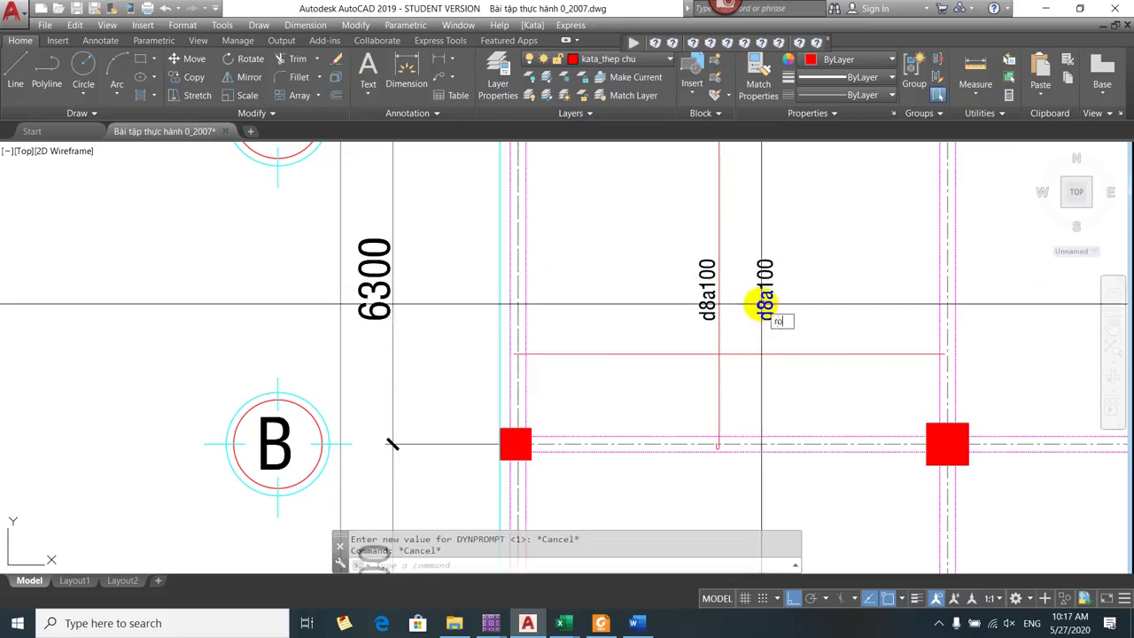
text(ro)
key(Return)
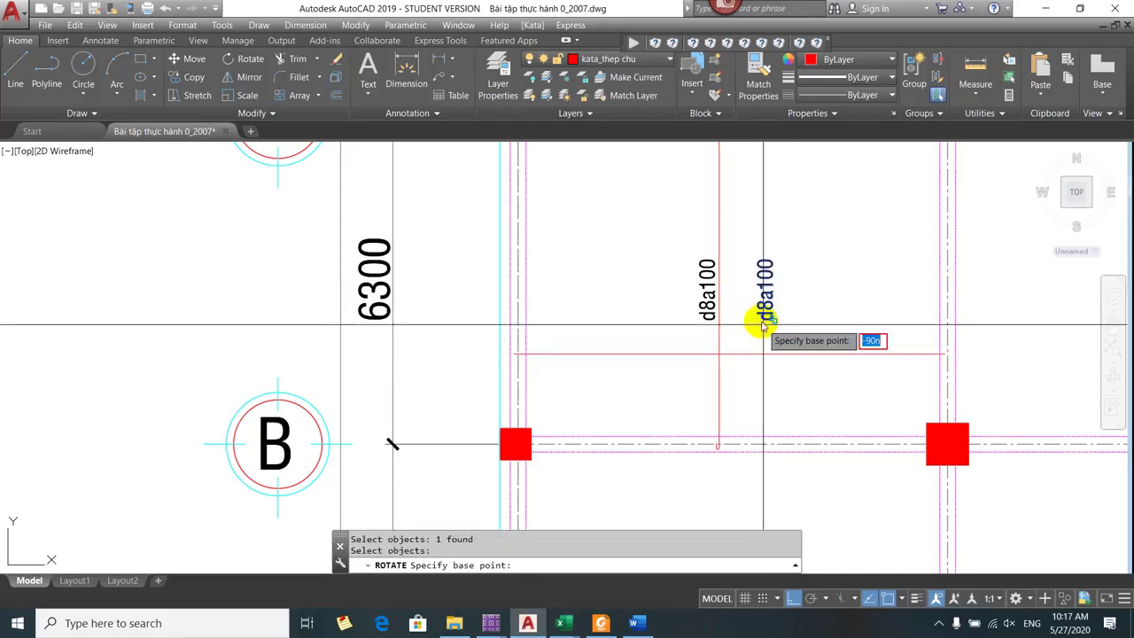
key(Escape)
- Rotate the copied d8a100 label by -90° so it reads along the horizontal rebar line
key(Return)
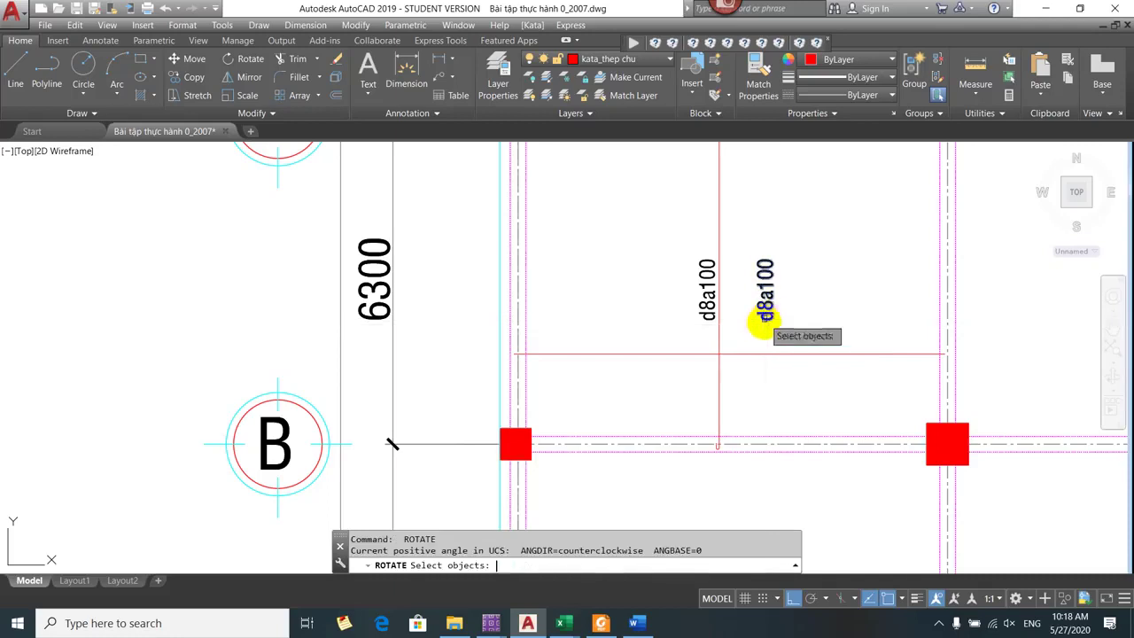
click(764, 317)
key(Return)
click(754, 324)
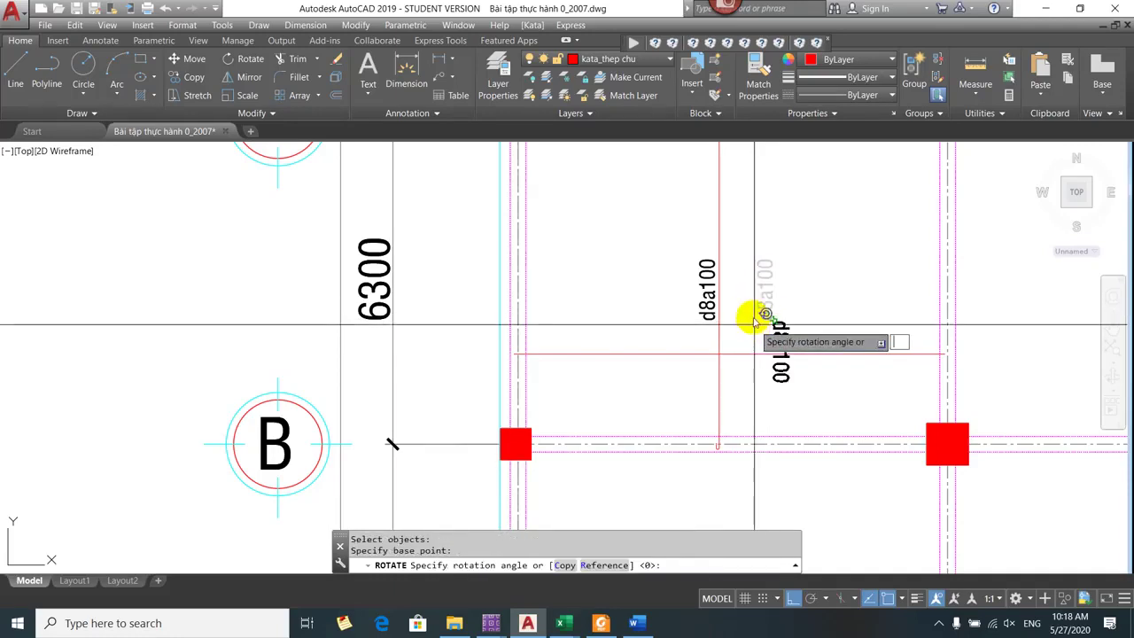
text(-90)
key(Return)
scroll(749, 292, down, 5)
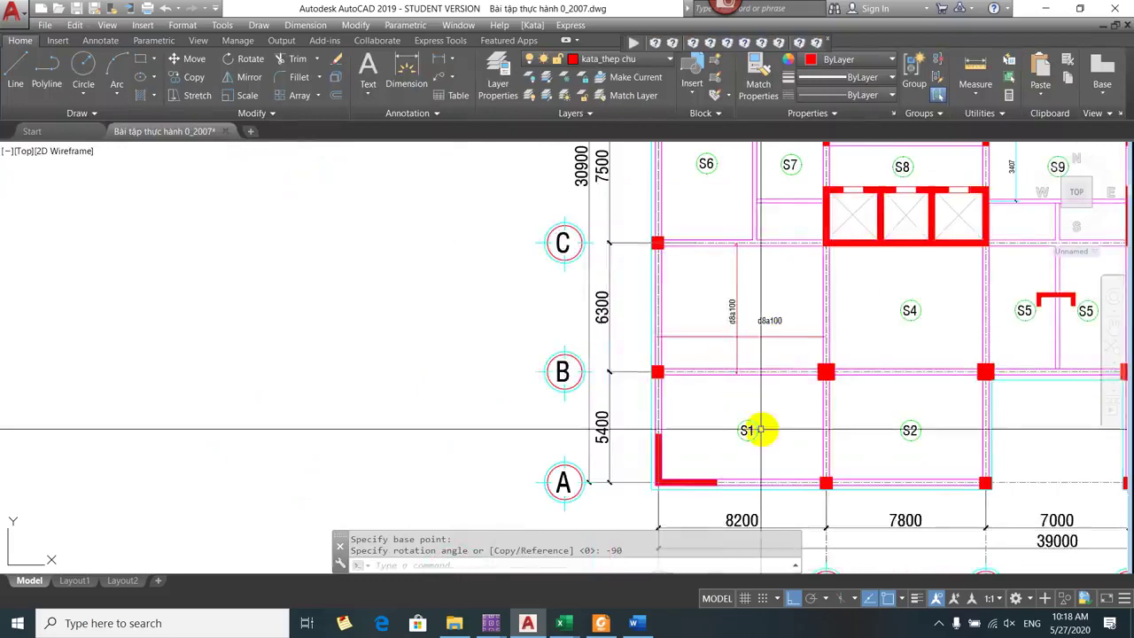
- Switch between the floor plan and the Excel sheet to check slab S3's support diagram and its bar diameters and spacings
scroll(727, 387, up, 3)
drag(796, 390, 274, 355)
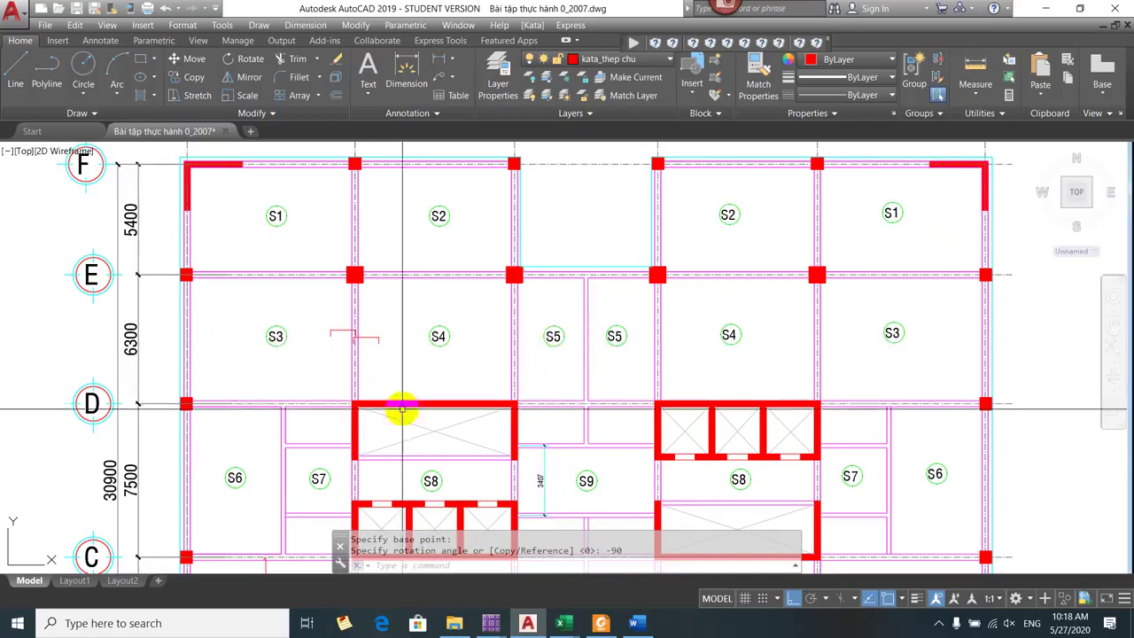
drag(403, 405, 516, 250)
key(alt+Tab)
key(alt+Tab)
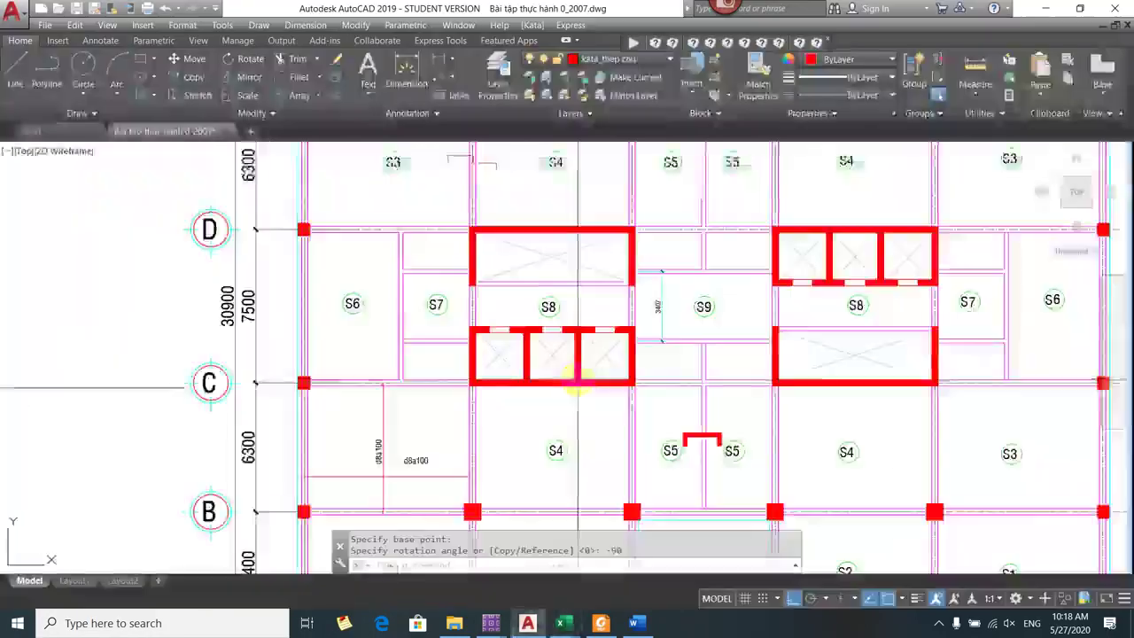
drag(496, 493, 488, 286)
key(alt+Tab)
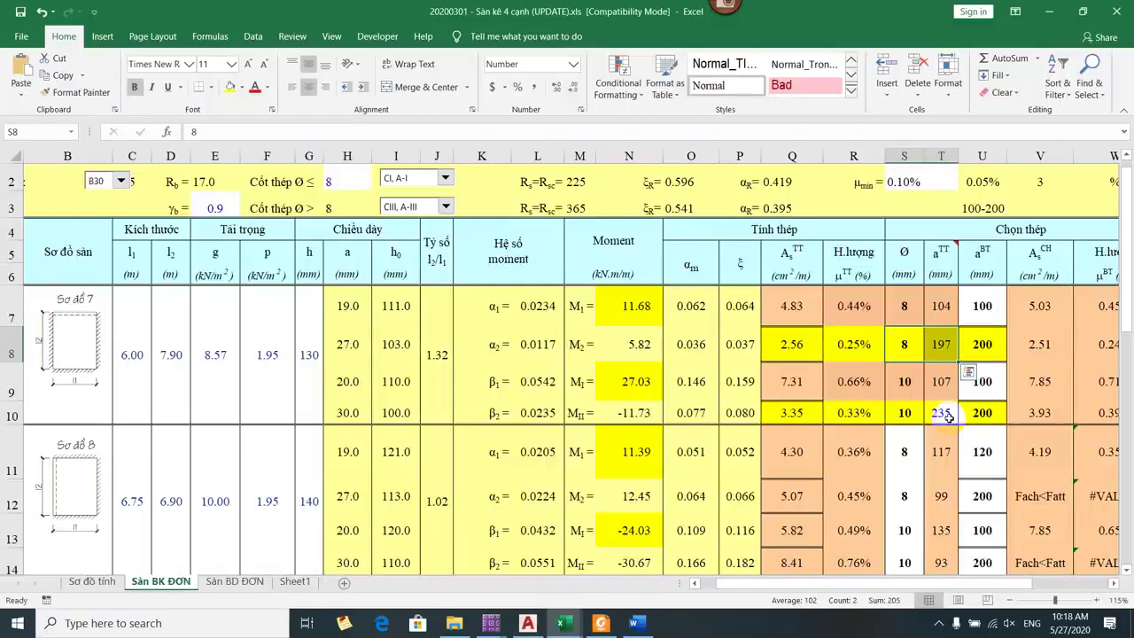
key(alt+Tab)
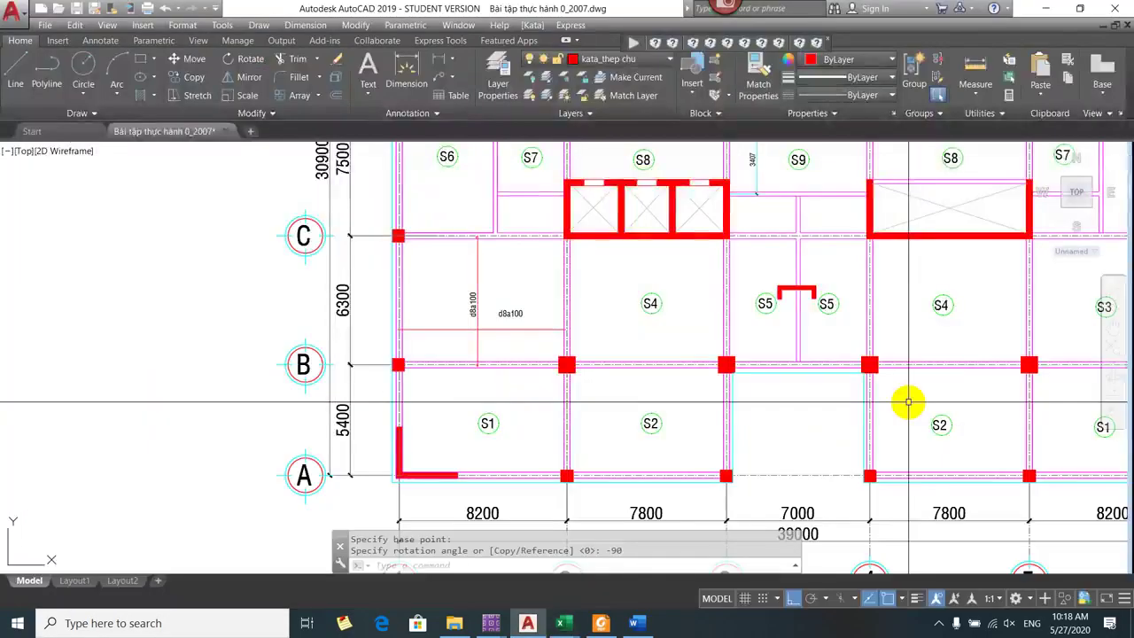
key(alt+Tab)
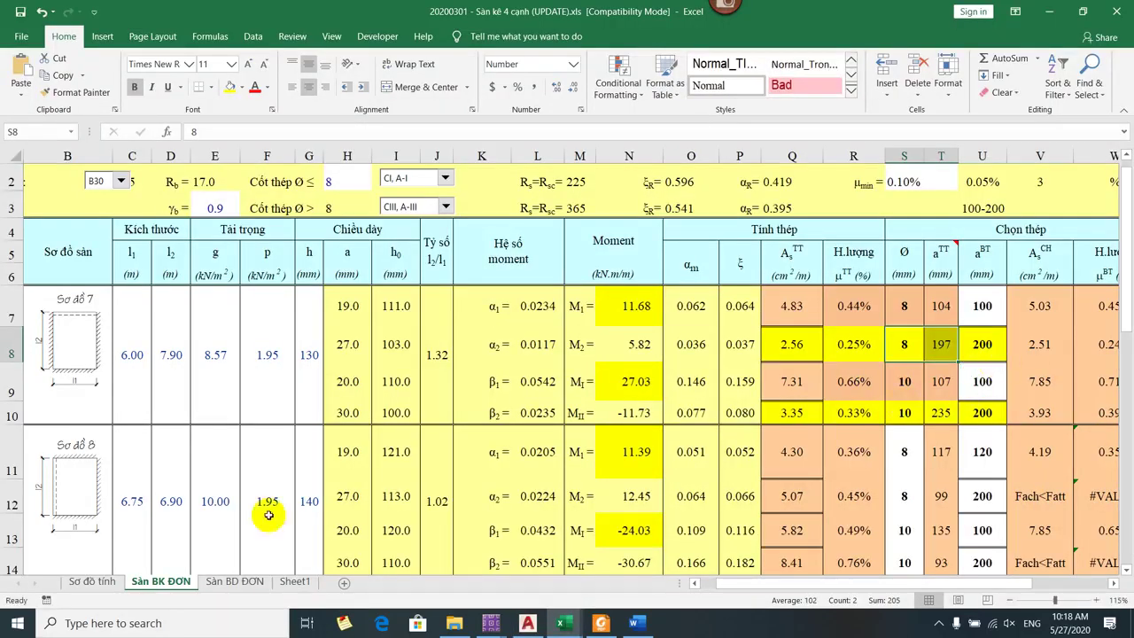
click(74, 362)
scroll(610, 527, up, 1)
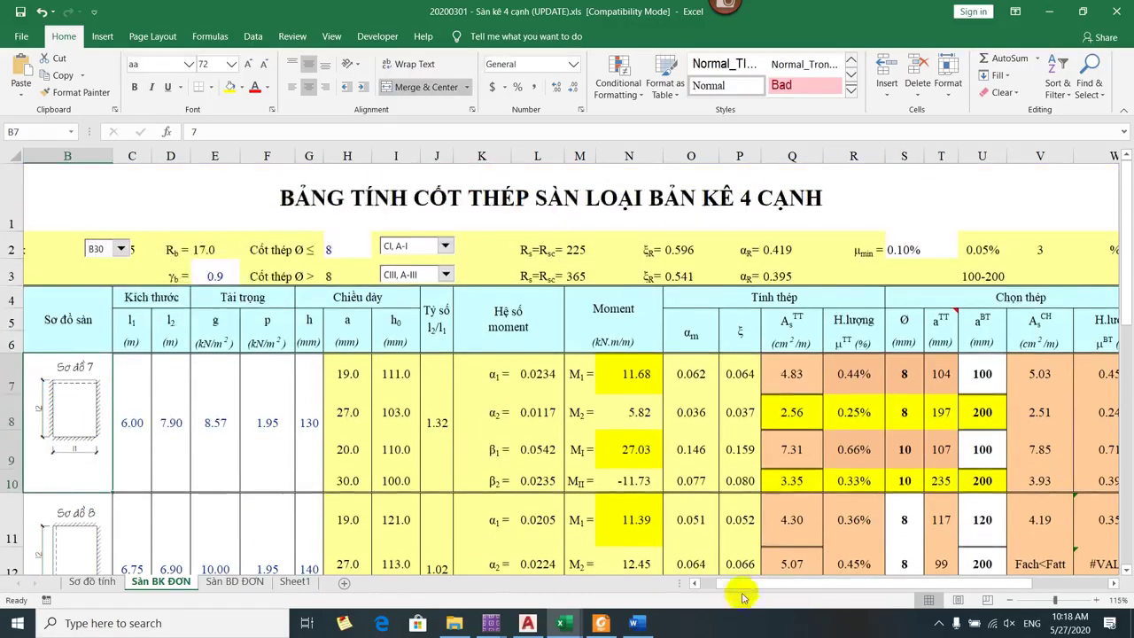
scroll(743, 598, left, 2)
click(1055, 374)
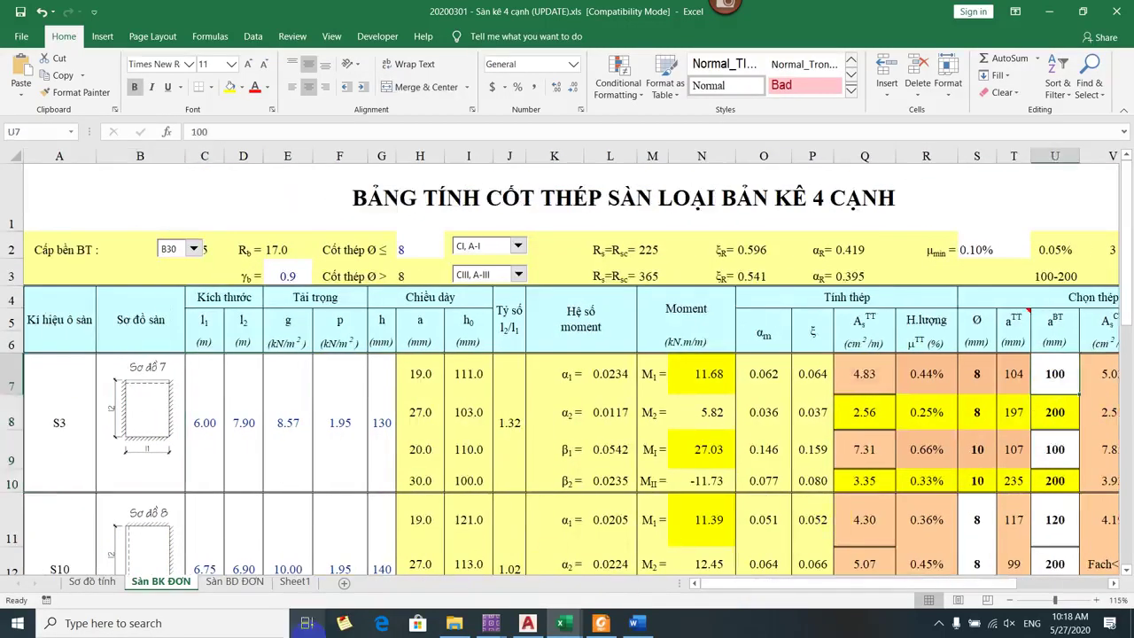
key(alt+Tab)
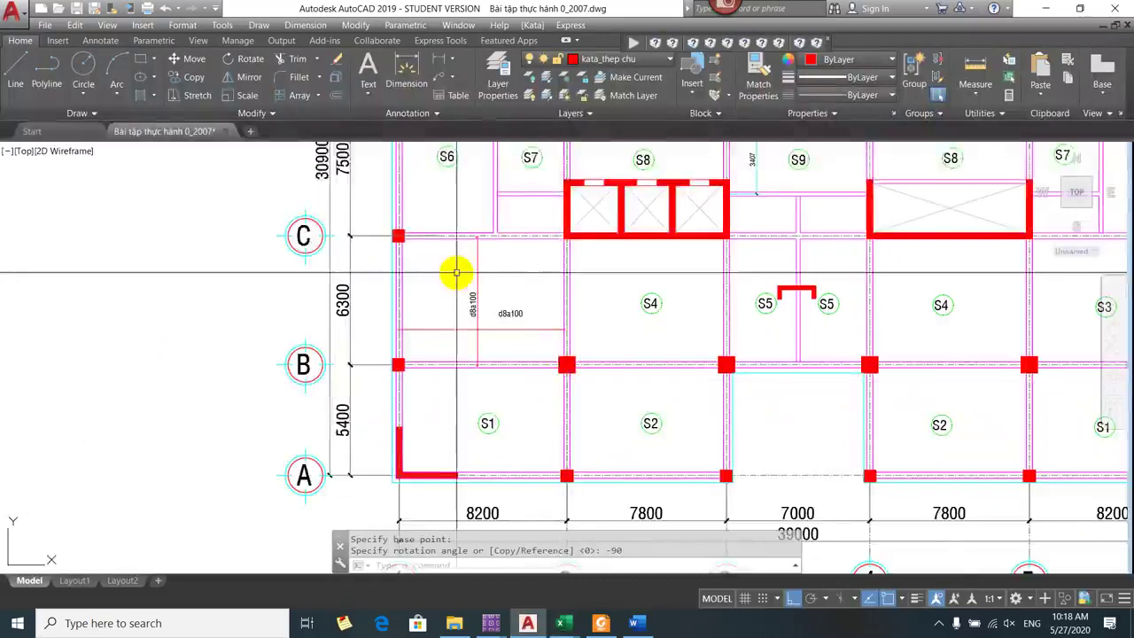
- Move the horizontal d8a100 label down so it sits just above the horizontal rebar line
drag(451, 274, 477, 430)
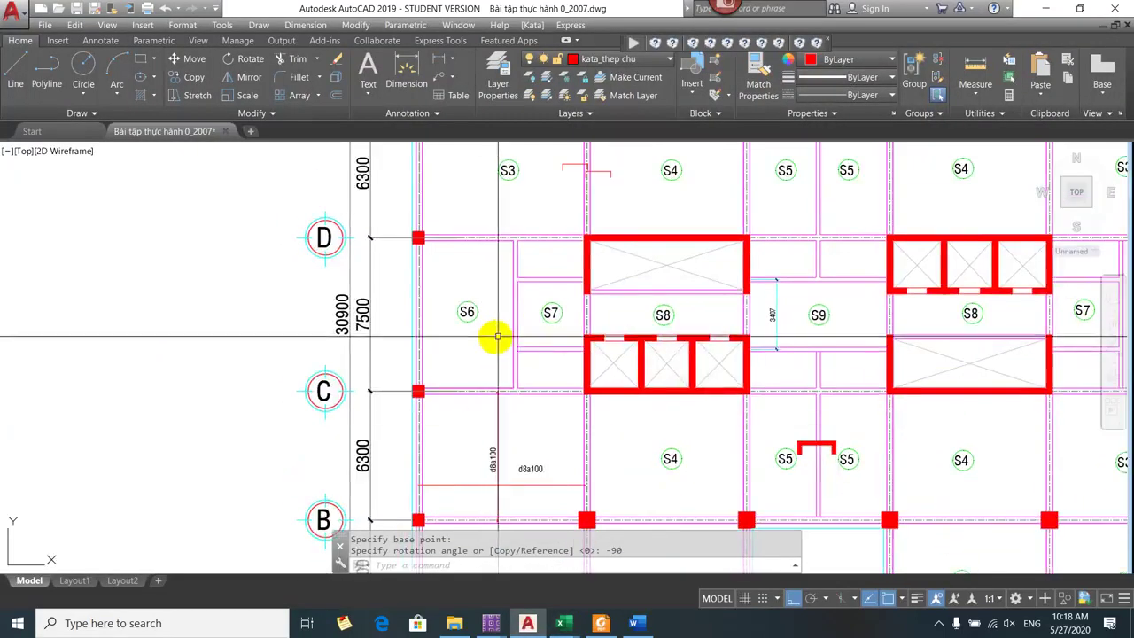
scroll(509, 327, down, 3)
scroll(537, 486, up, 5)
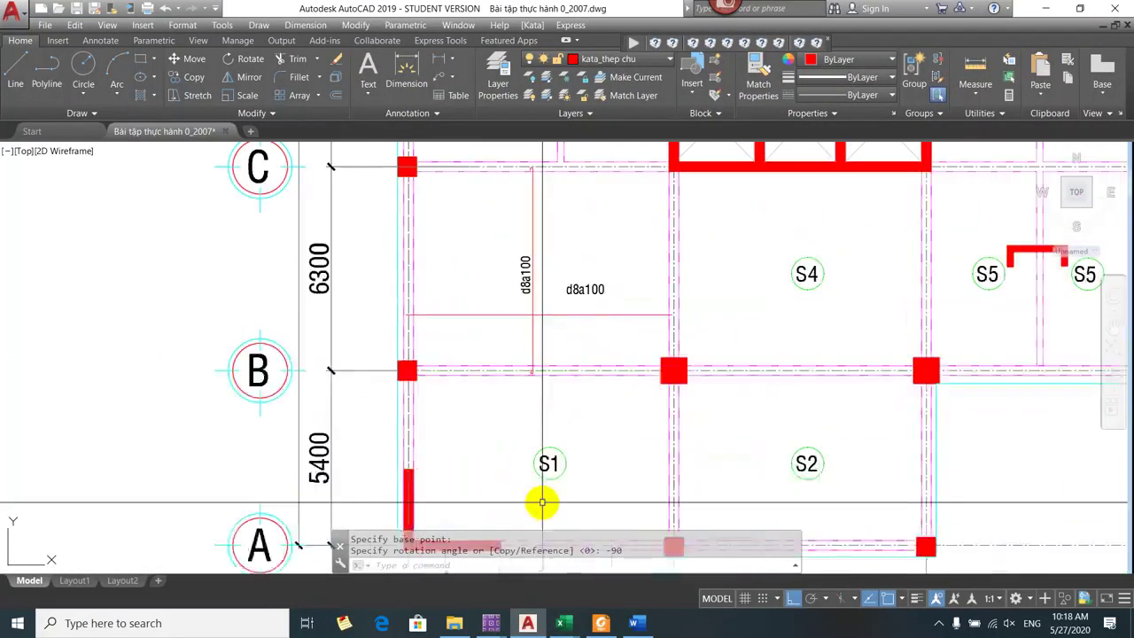
scroll(541, 455, down, 2)
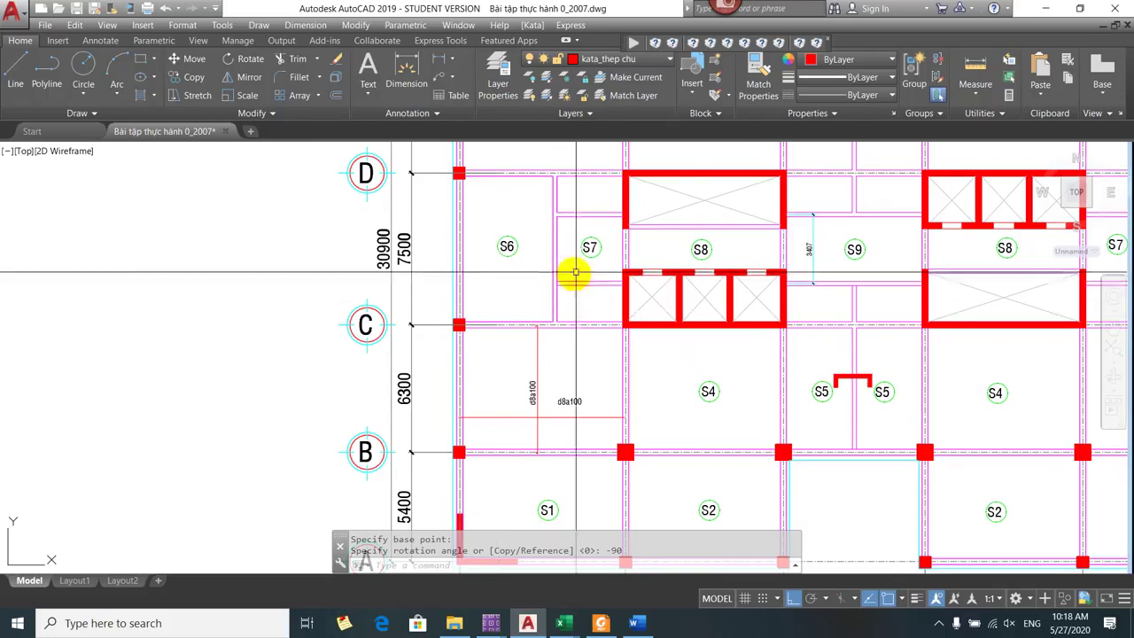
scroll(553, 433, up, 2)
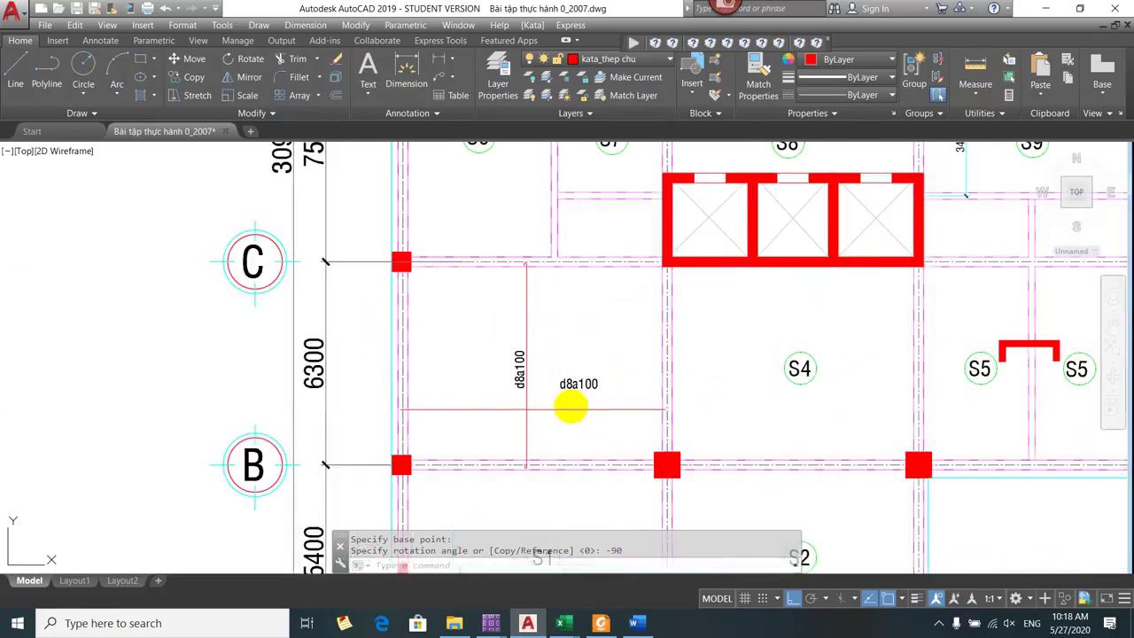
text(m)
key(Return)
click(579, 384)
key(Return)
click(576, 447)
click(577, 458)
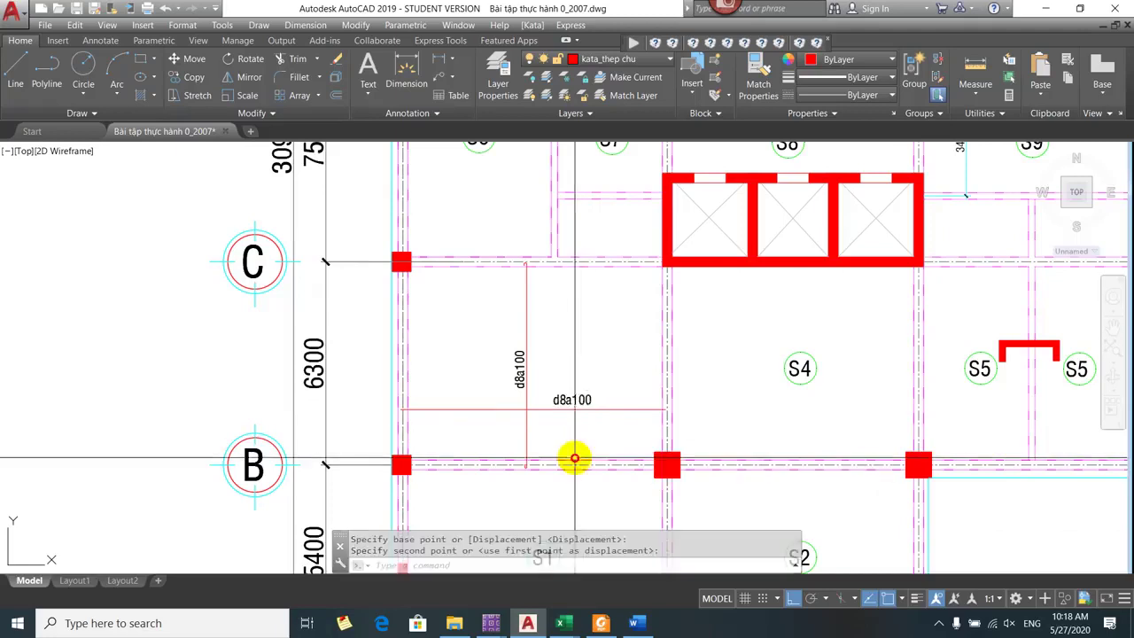
- Change the label of the horizontal rebar line to d8a200
scroll(571, 396, up, 4)
text(ed)
key(Return)
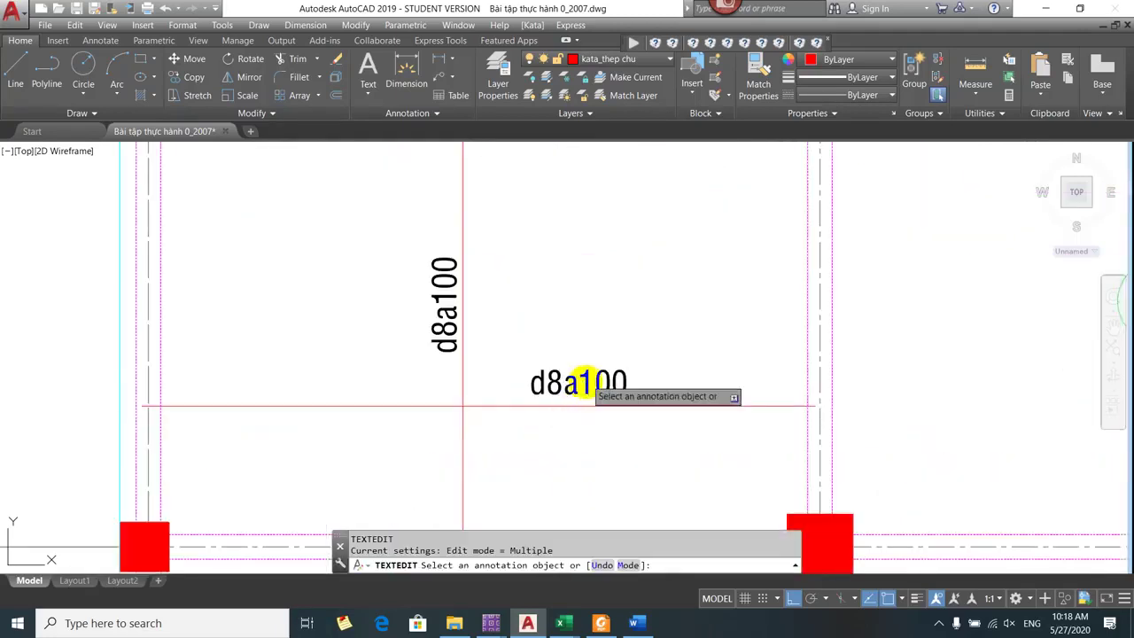
click(588, 390)
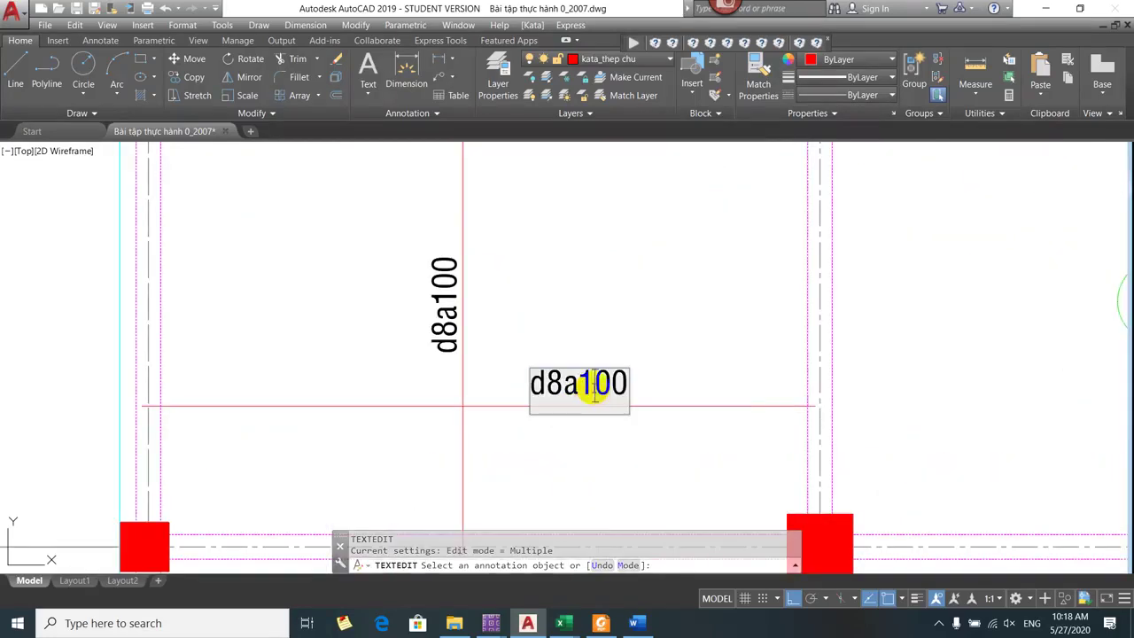
click(531, 239)
scroll(536, 299, down, 4)
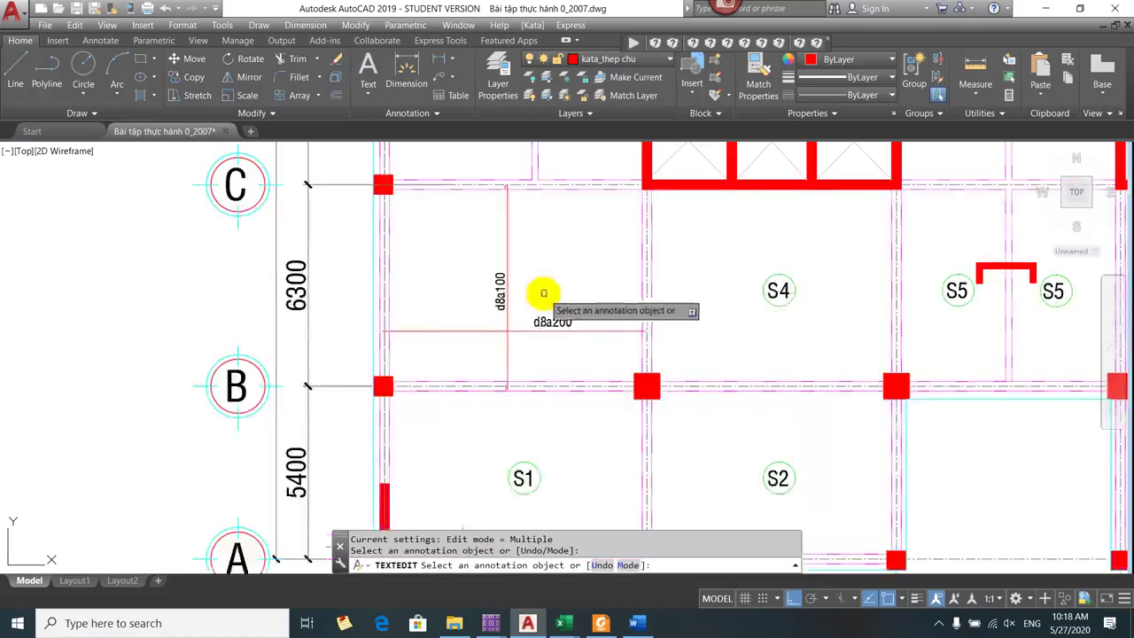
key(Escape)
- Make L025 the current layer and draw a horizontal line across the slab bay, extending beyond axes 1 and 2
mouse_move(500, 303)
mouse_down()
mouse_move(410, 286)
mouse_move(473, 319)
mouse_up()
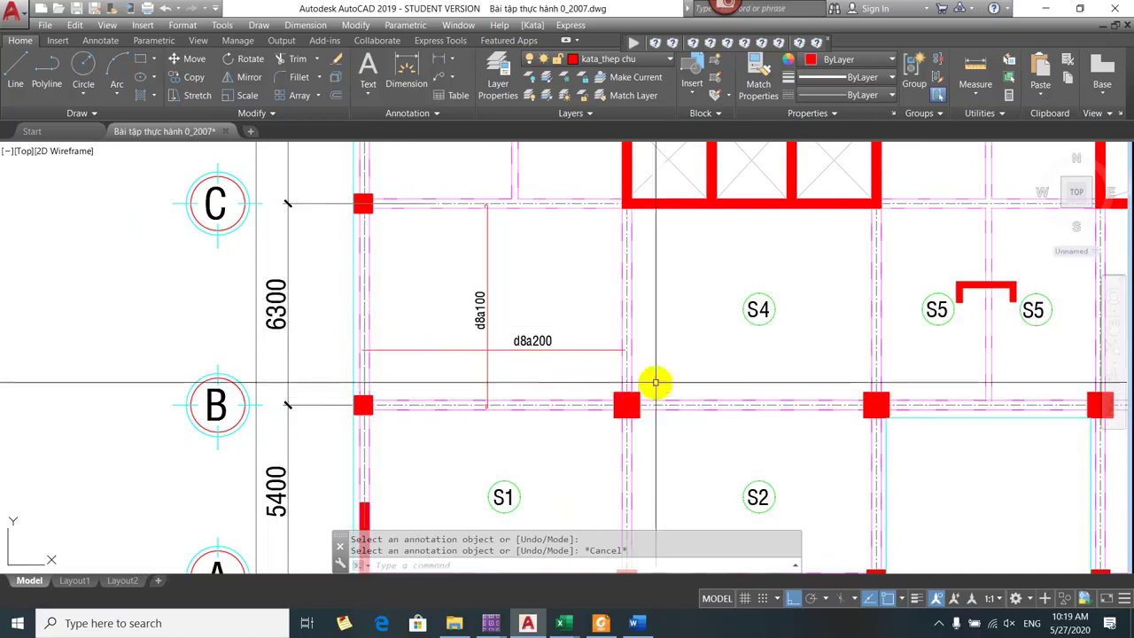
drag(564, 351, 587, 385)
drag(526, 359, 505, 309)
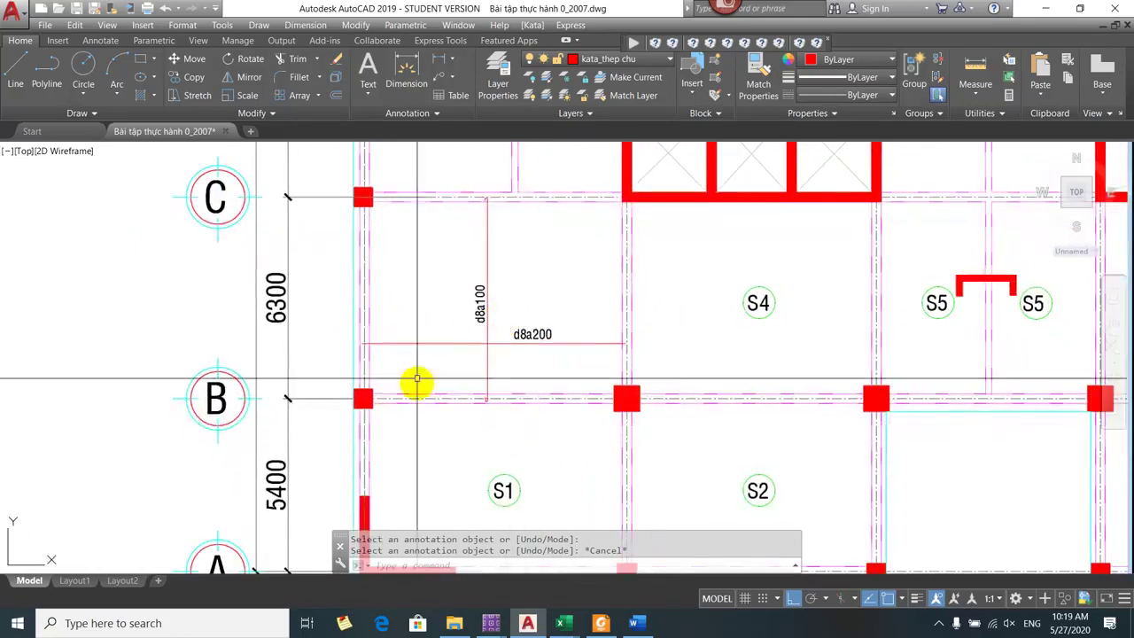
drag(554, 372, 502, 415)
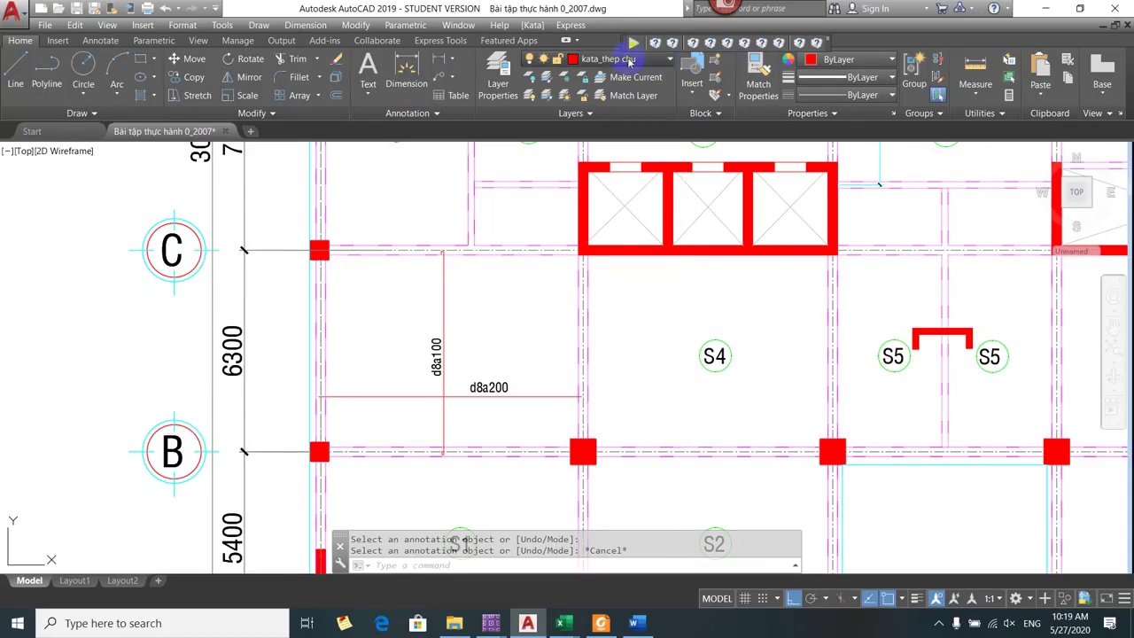
click(632, 59)
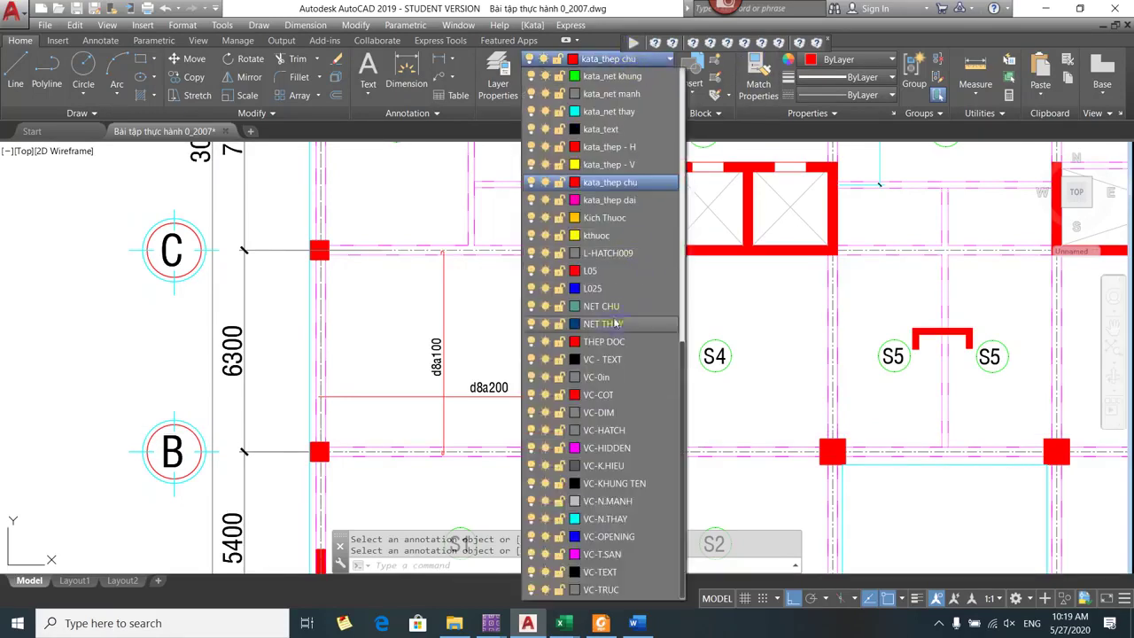
click(592, 288)
click(319, 255)
text(l)
key(Return)
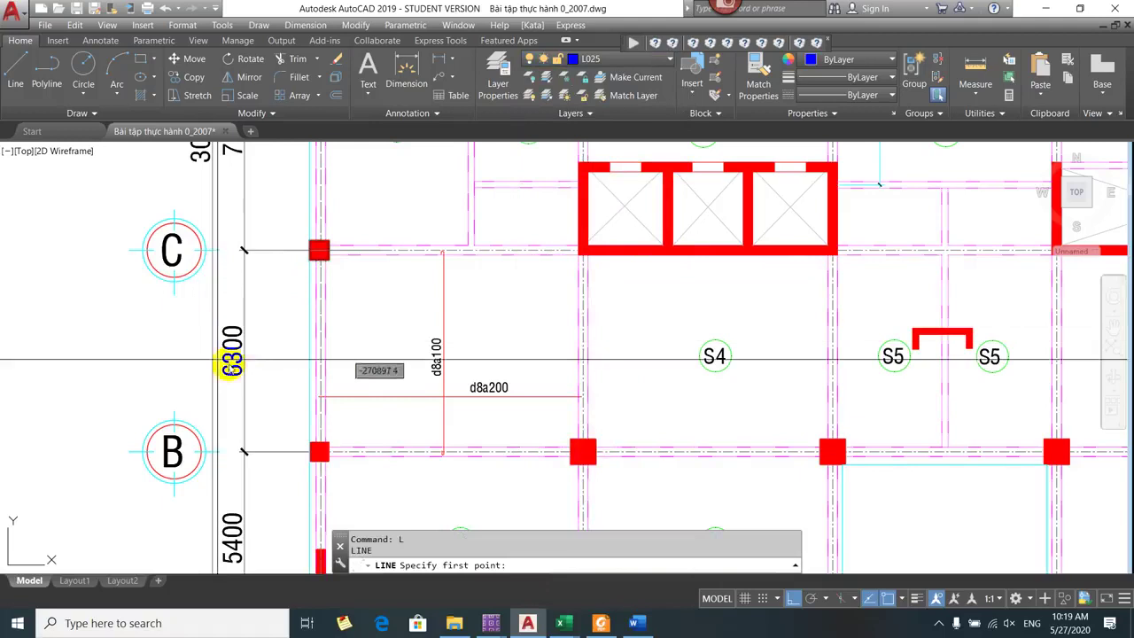
click(283, 340)
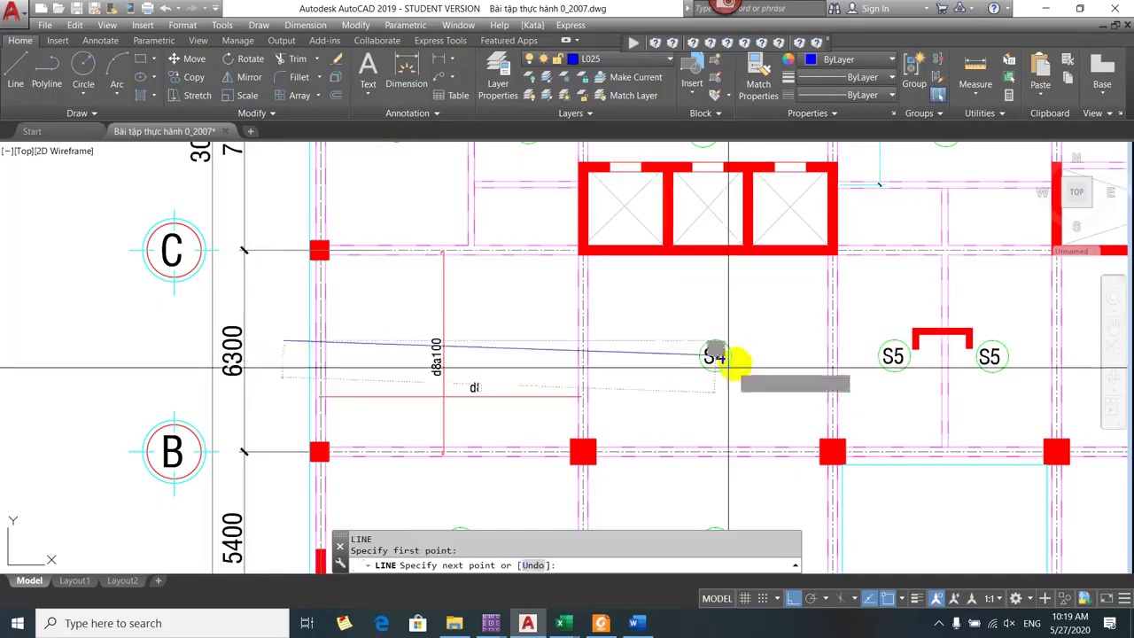
click(654, 339)
key(Escape)
- Move the L025 line up within the slab bay, clear of the d8a100 label
text(m)
key(Return)
click(503, 358)
click(492, 332)
key(Return)
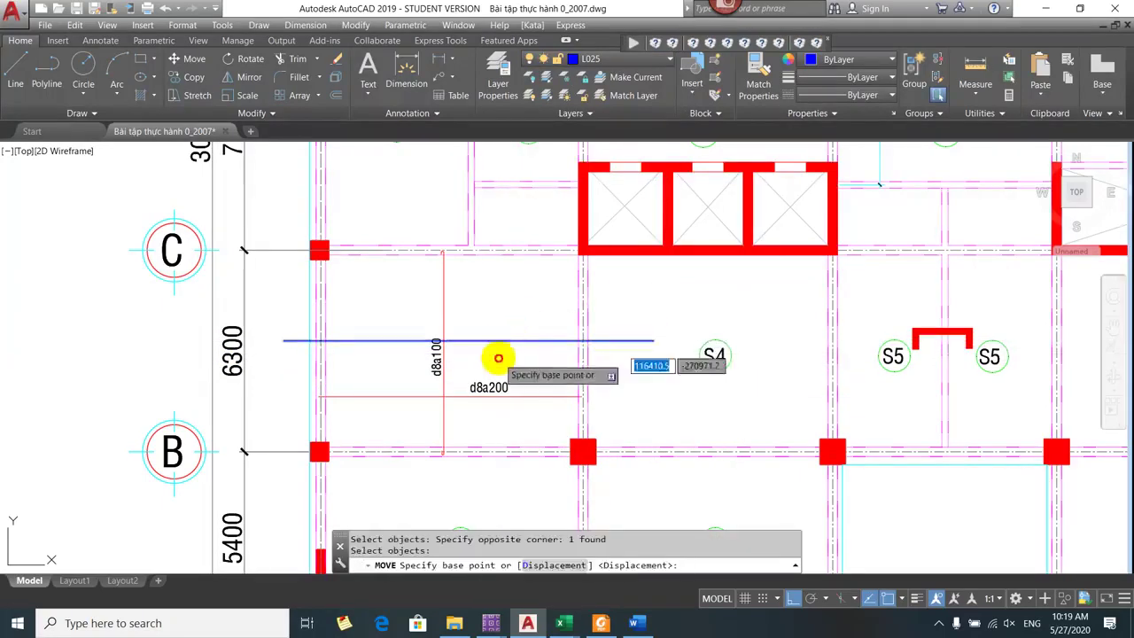
click(500, 359)
click(504, 335)
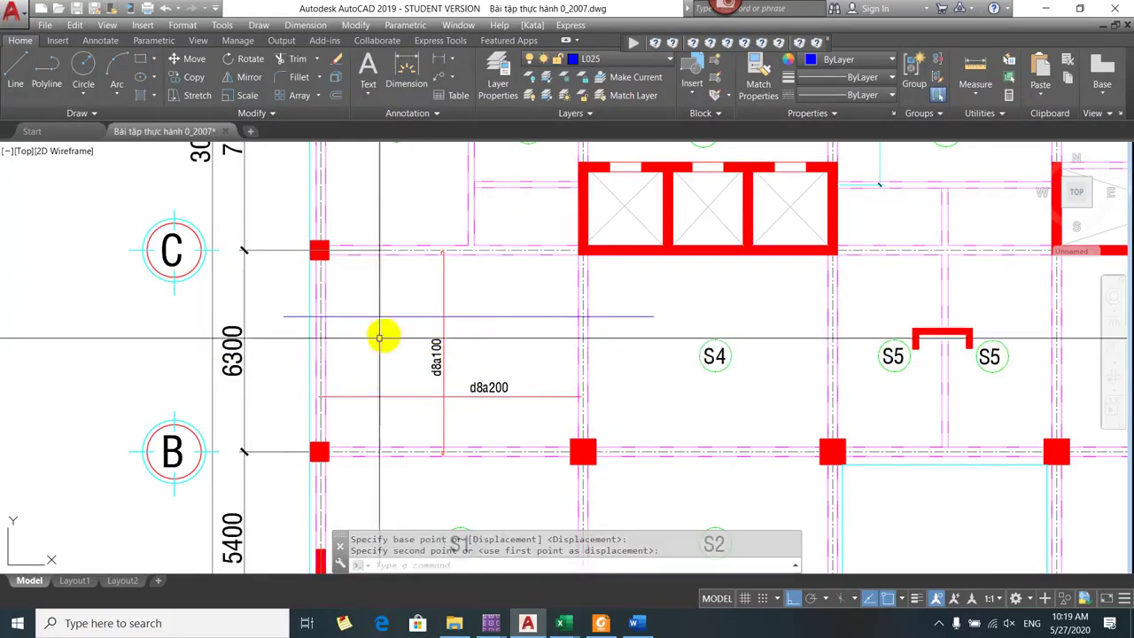
scroll(455, 426, up, 2)
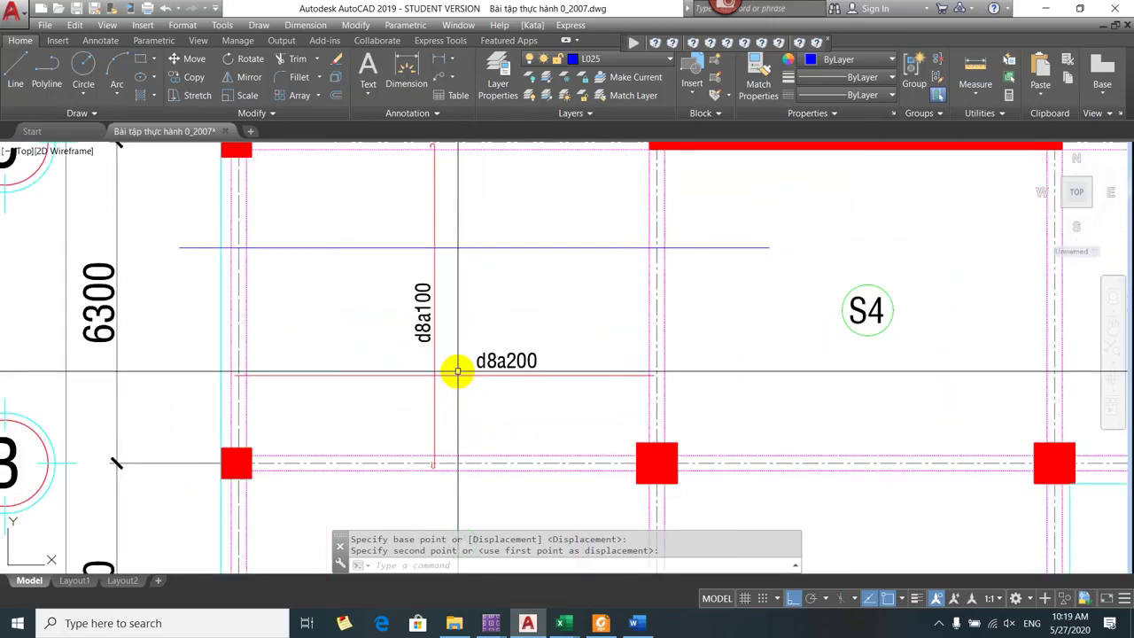
scroll(457, 371, down, 2)
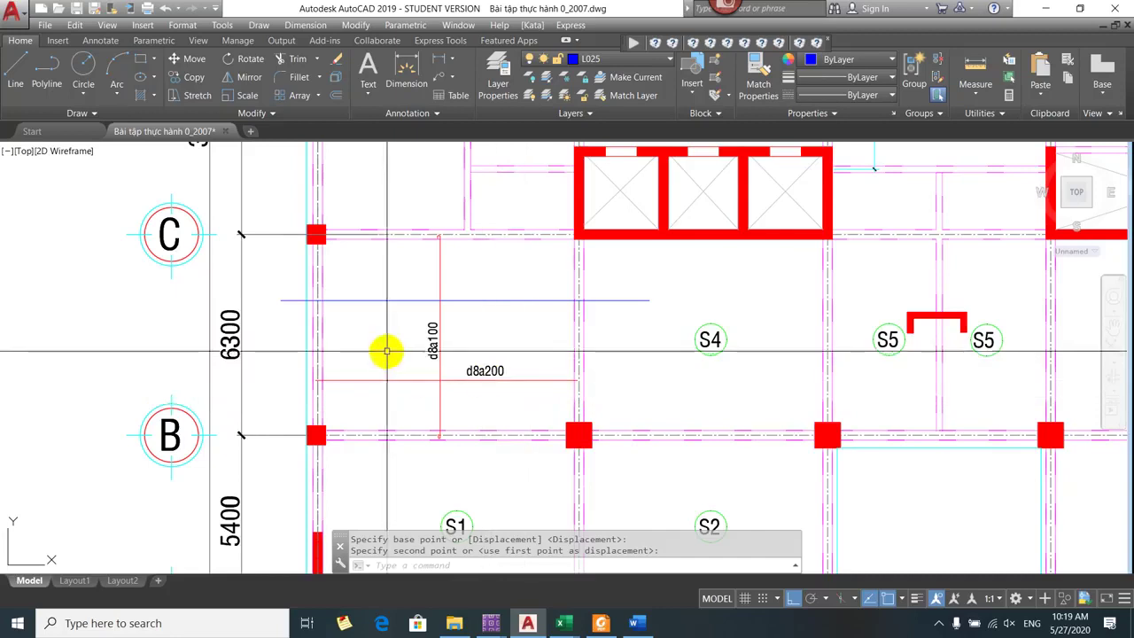
scroll(464, 328, up, 2)
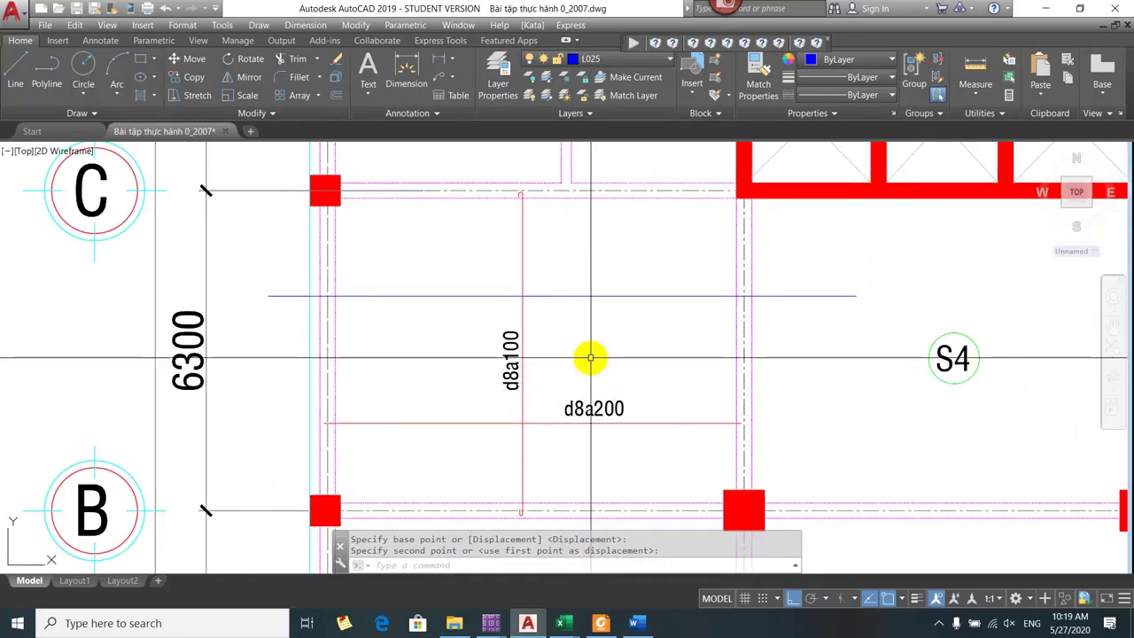
scroll(590, 358, down, 2)
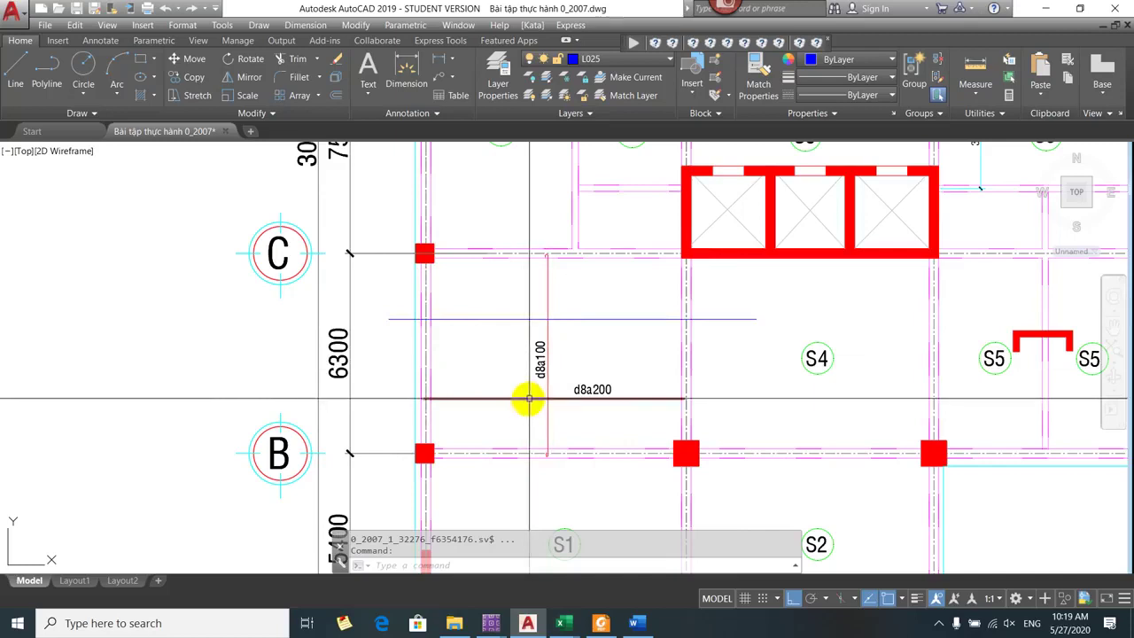
drag(476, 374, 468, 274)
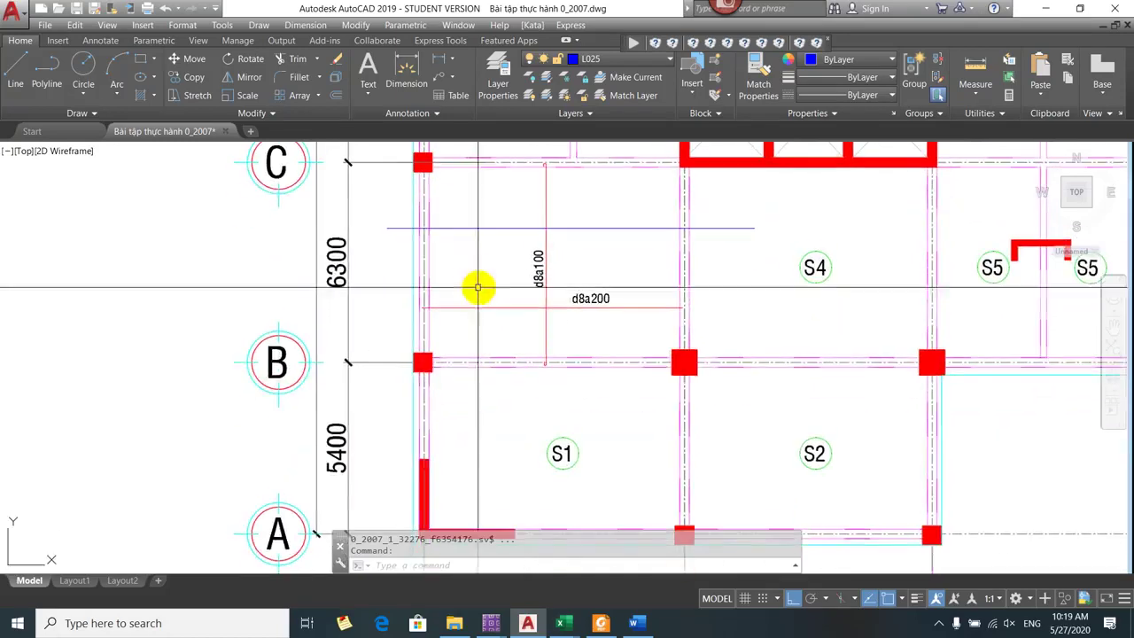
text(L)
key(Return)
mouse_move(466, 316)
mouse_down()
mouse_move(403, 324)
mouse_move(388, 351)
mouse_up()
key(Escape)
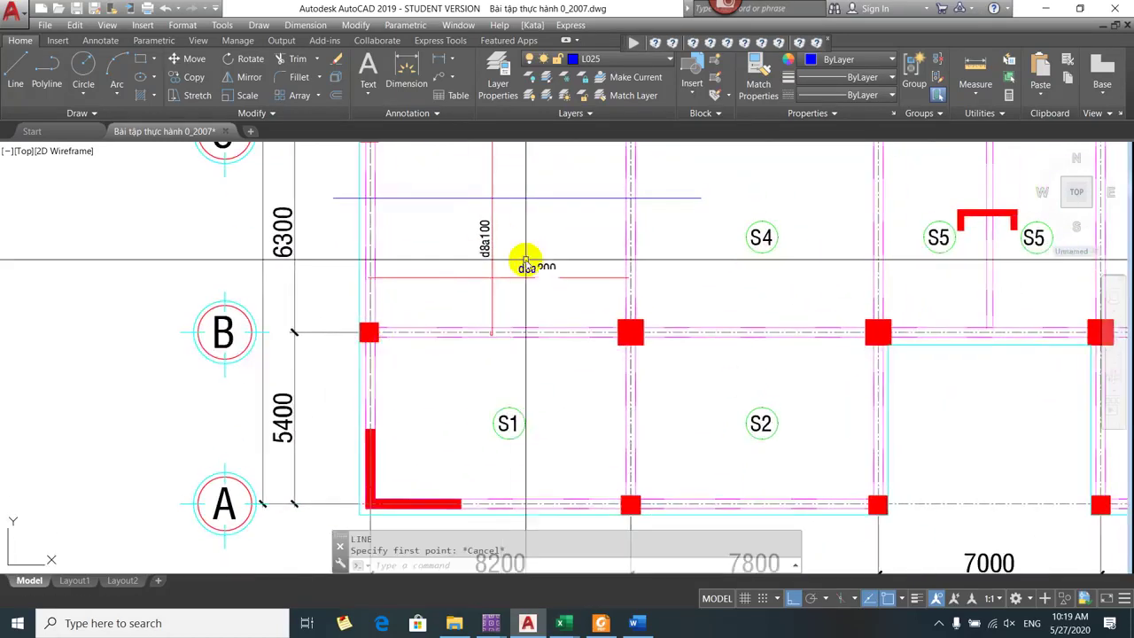
- Draw a trial donut with inside diameter 0 and outside diameter 25 in slab bay S1, and erase it
key(Return)
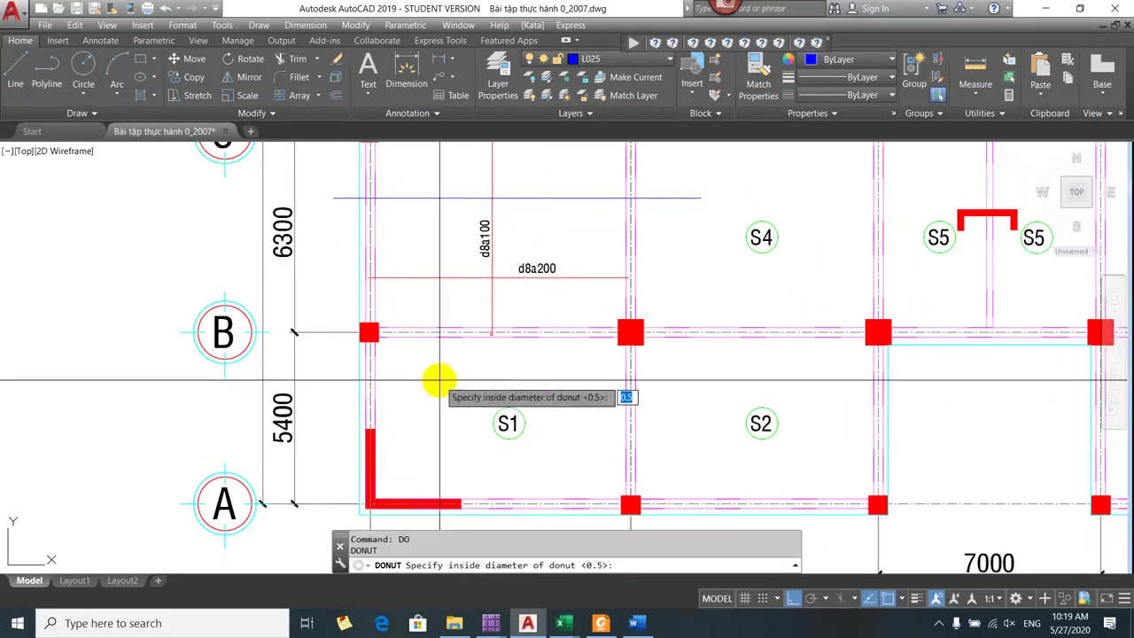
key(Return)
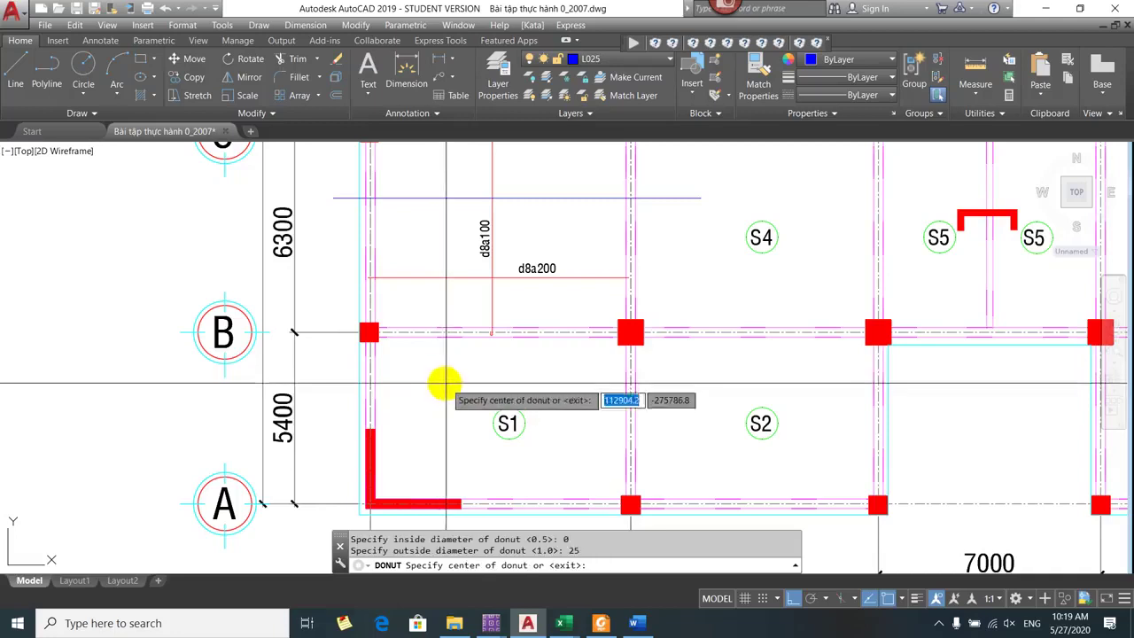
scroll(455, 388, up, 2)
key(Escape)
click(432, 390)
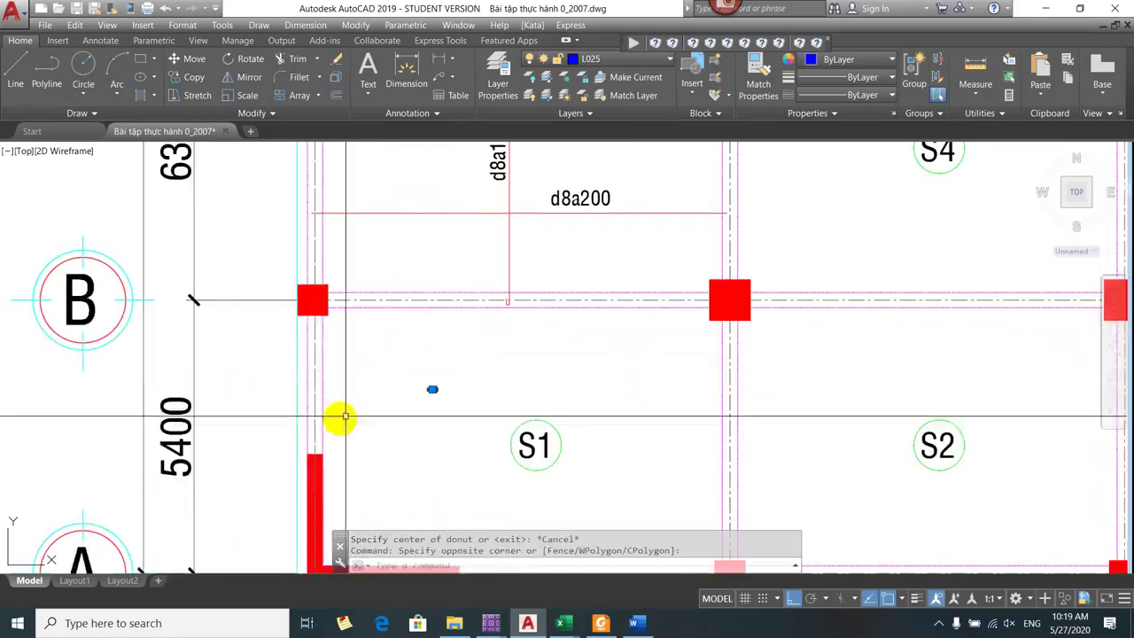
click(346, 416)
text(E)
key(Return)
- Draw a donut with inside diameter 0 and outside diameter 50 in slab bay S1
text(do)
key(Return)
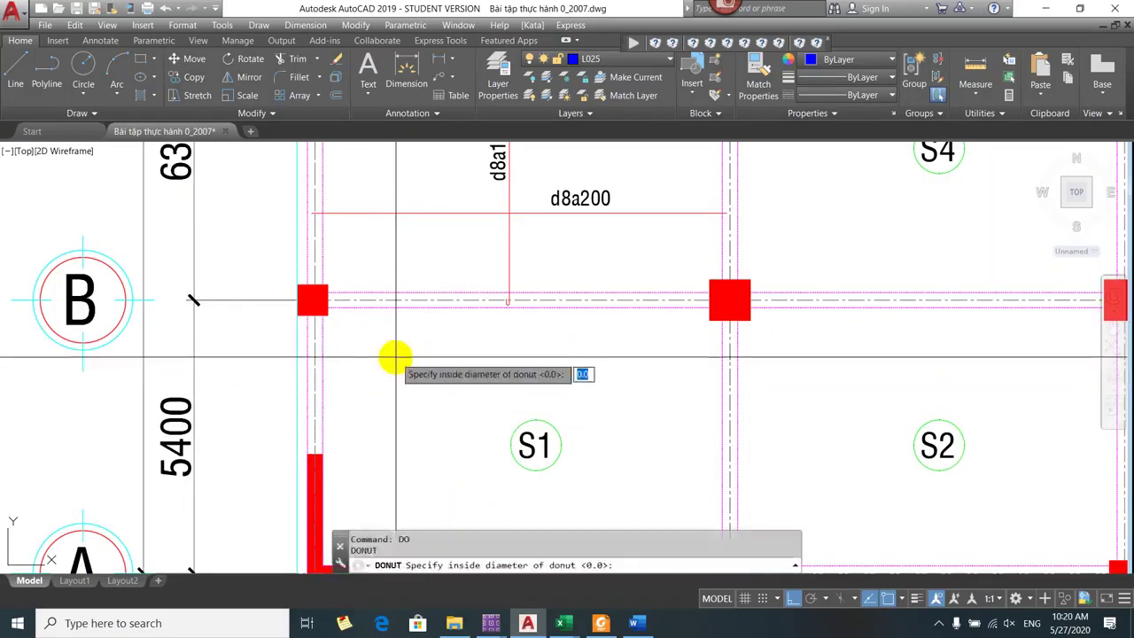
key(Return)
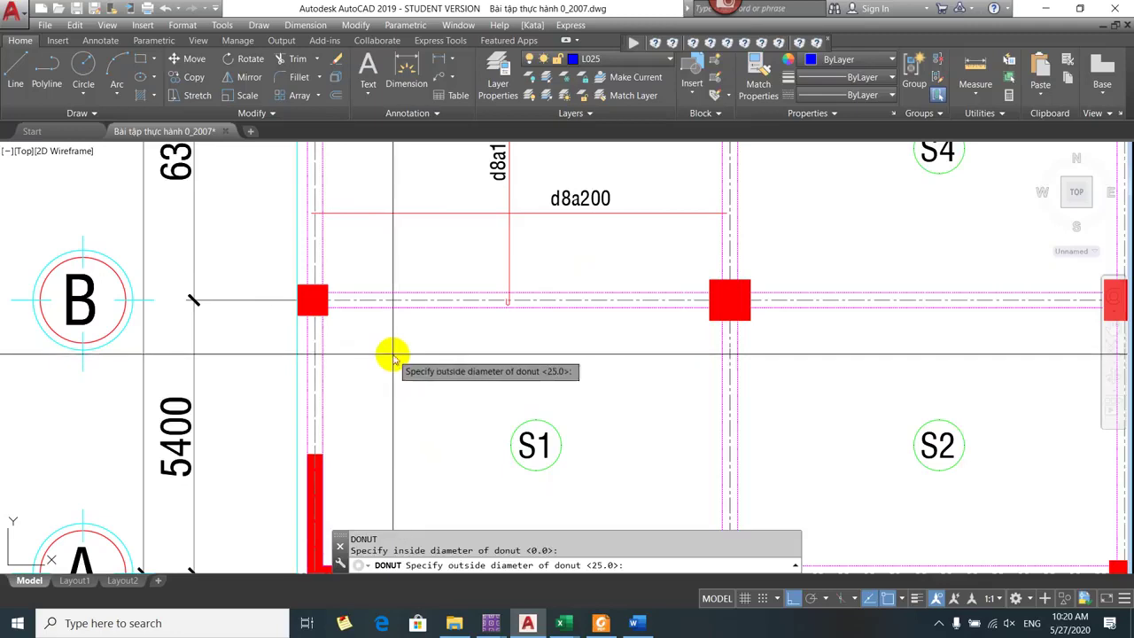
key(Return)
scroll(438, 374, up, 3)
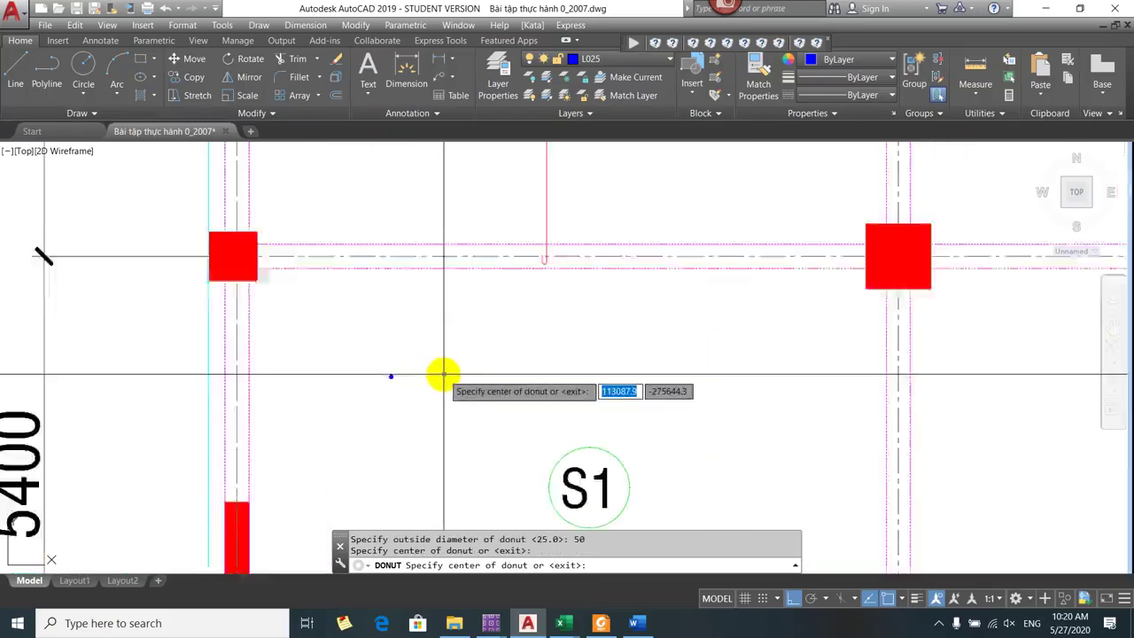
scroll(396, 364, down, 3)
key(Escape)
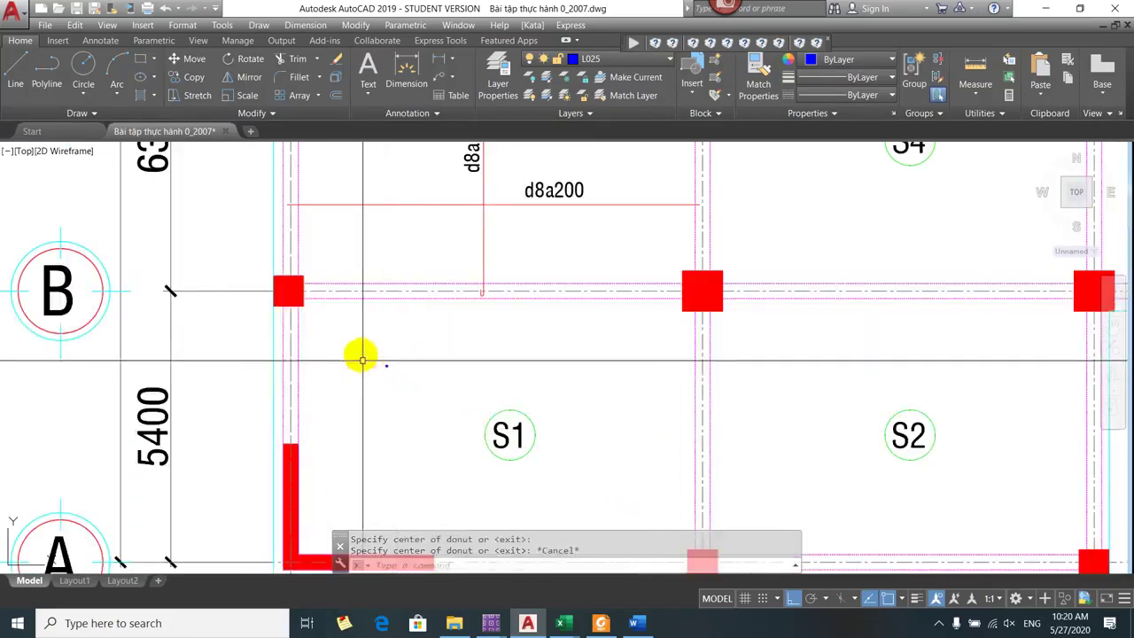
- Copy the donut three times along a horizontal row above the S1 tag to form four dots
text(co)
key(Return)
drag(362, 359, 393, 380)
key(Return)
click(404, 387)
click(433, 383)
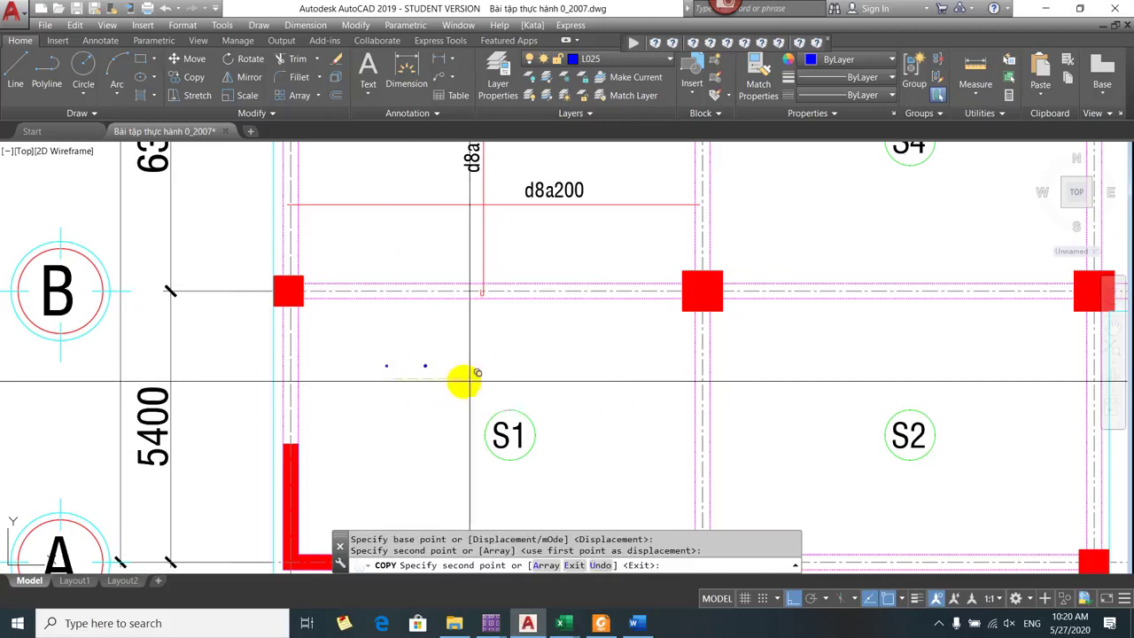
key(Escape)
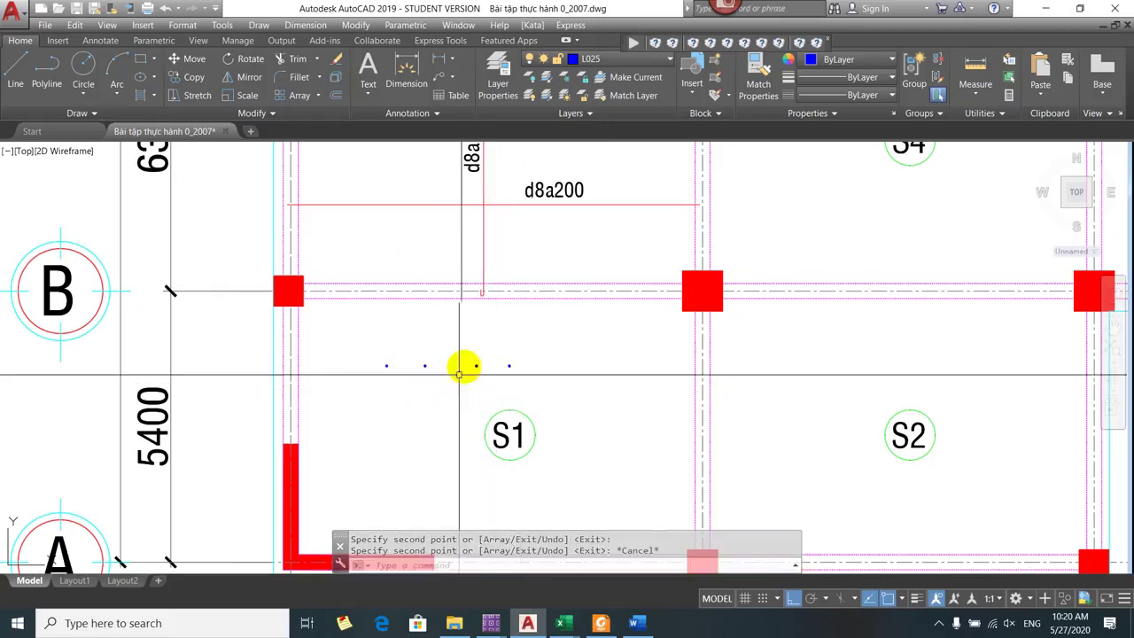
- Draw a horizontal L025 line just above the four dots, running slightly past both ends of the row
text(l)
key(Return)
scroll(435, 367, up, 4)
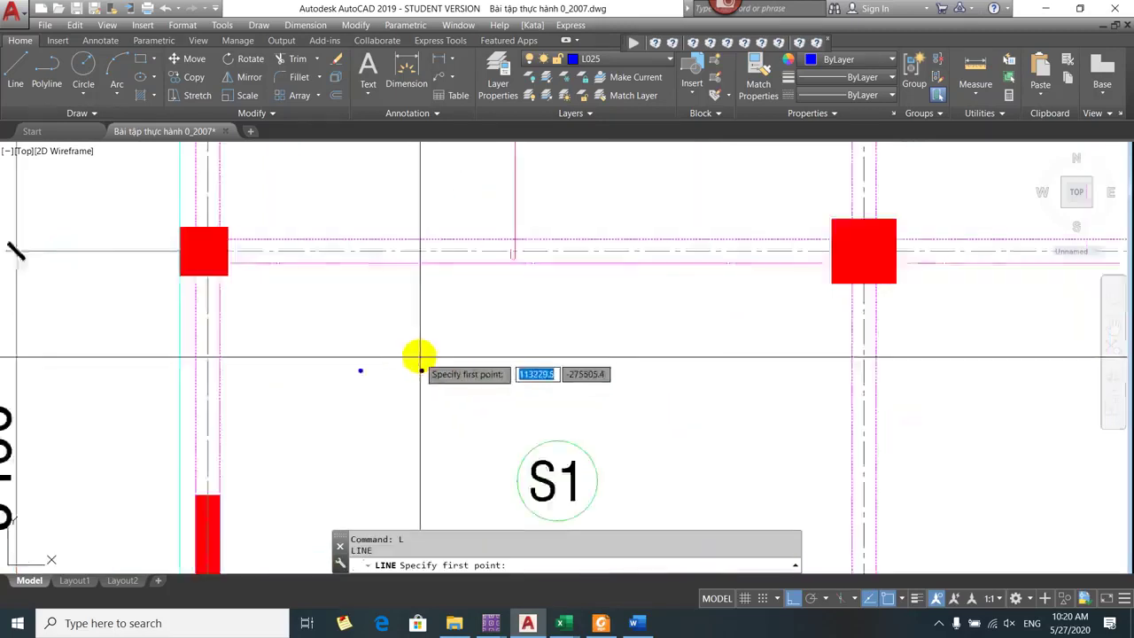
click(311, 369)
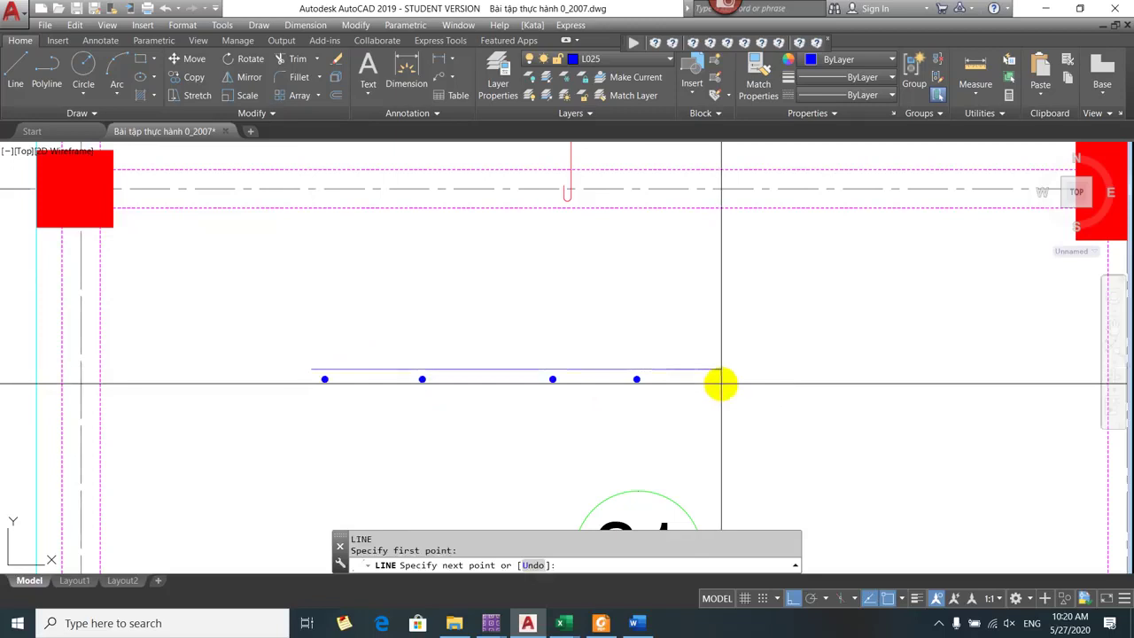
click(720, 382)
scroll(510, 438, down, 4)
key(Escape)
- Draw a vertical L025 line beside the d8a100 bar, extending beyond axes C and B
drag(509, 449, 502, 510)
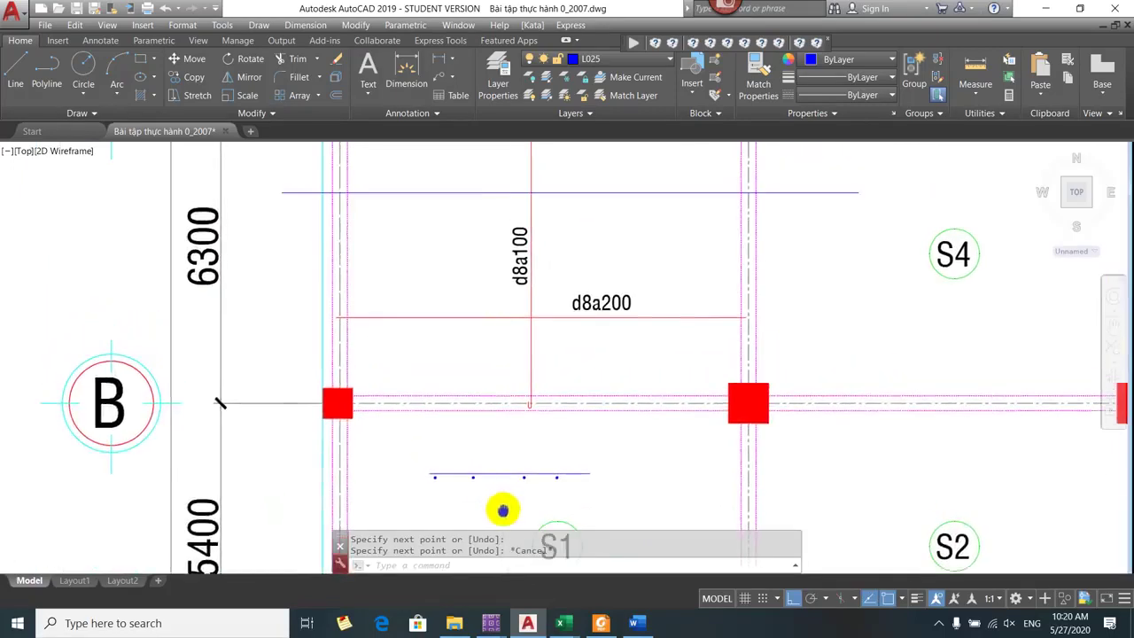
scroll(503, 509, down, 3)
mouse_move(481, 336)
mouse_down()
mouse_move(445, 354)
mouse_move(457, 232)
mouse_up()
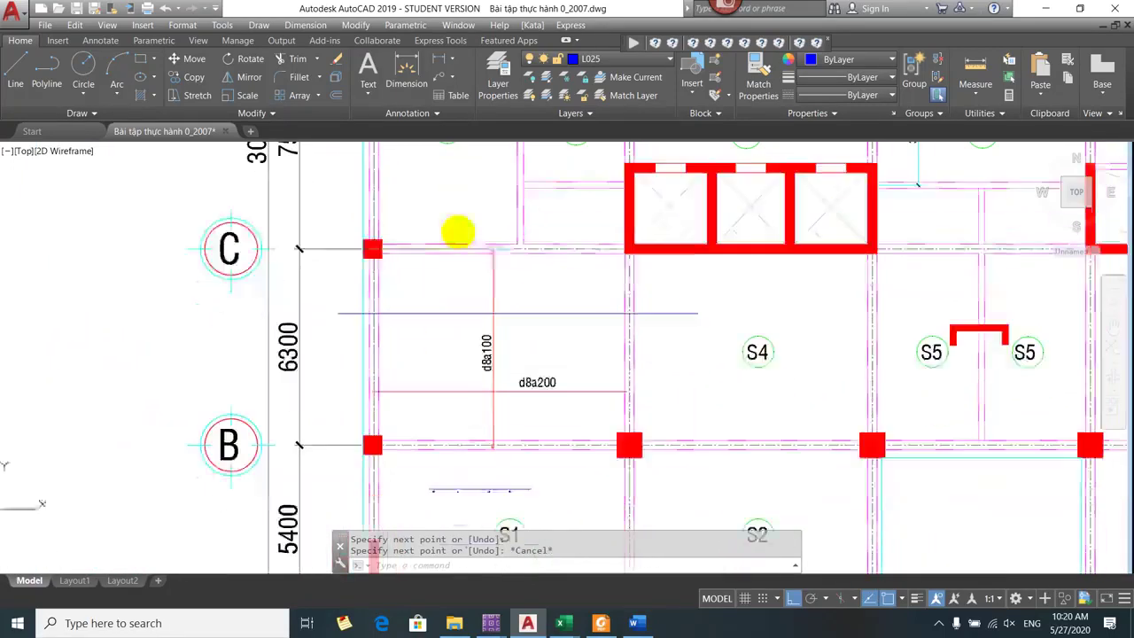
text(l)
key(Return)
click(459, 198)
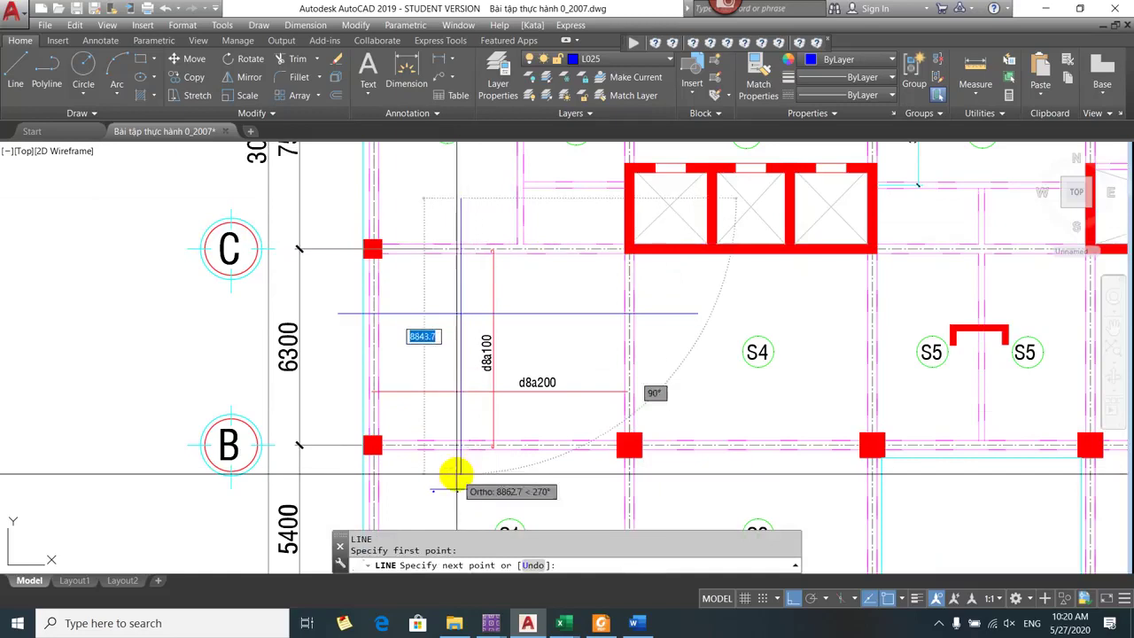
click(455, 468)
key(Escape)
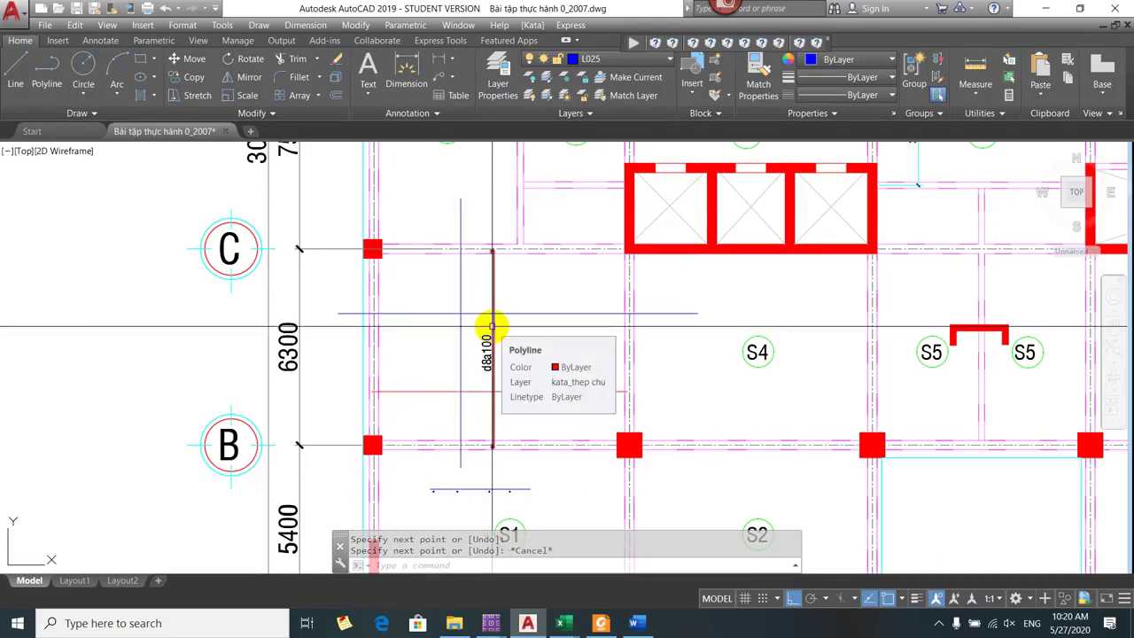
mouse_move(559, 397)
mouse_down()
mouse_move(515, 303)
mouse_move(486, 296)
mouse_move(446, 337)
mouse_up()
scroll(443, 296, up, 2)
text(co)
key(space)
click(413, 349)
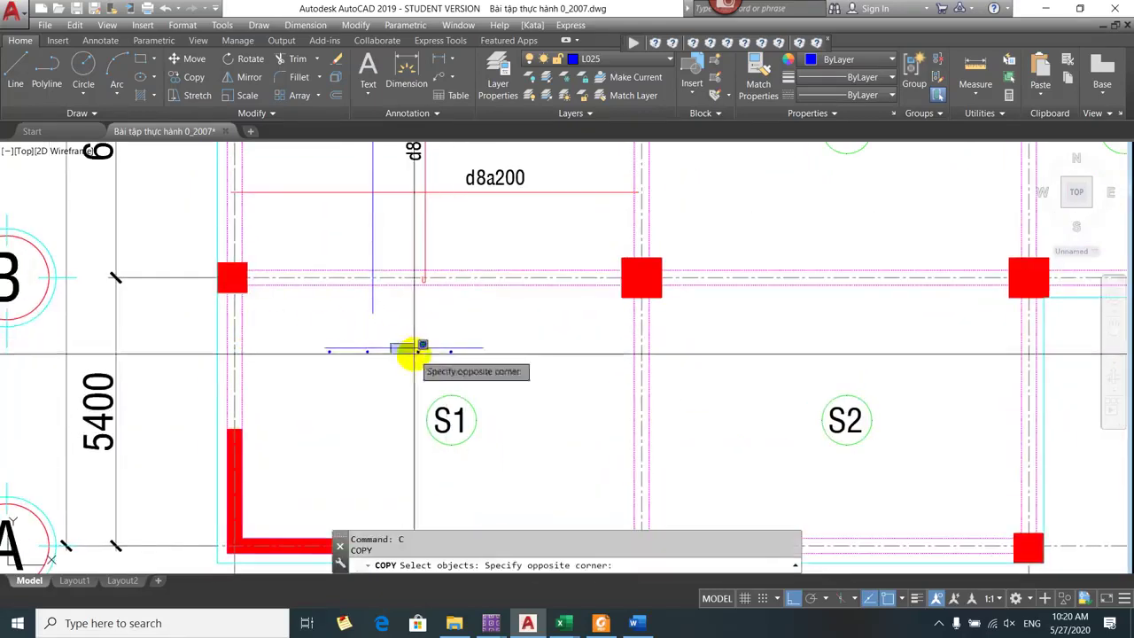
click(328, 347)
key(Escape)
- Move the short horizontal line down so it runs just below the four dots in bay S1
text(m)
key(space)
scroll(336, 346, up, 2)
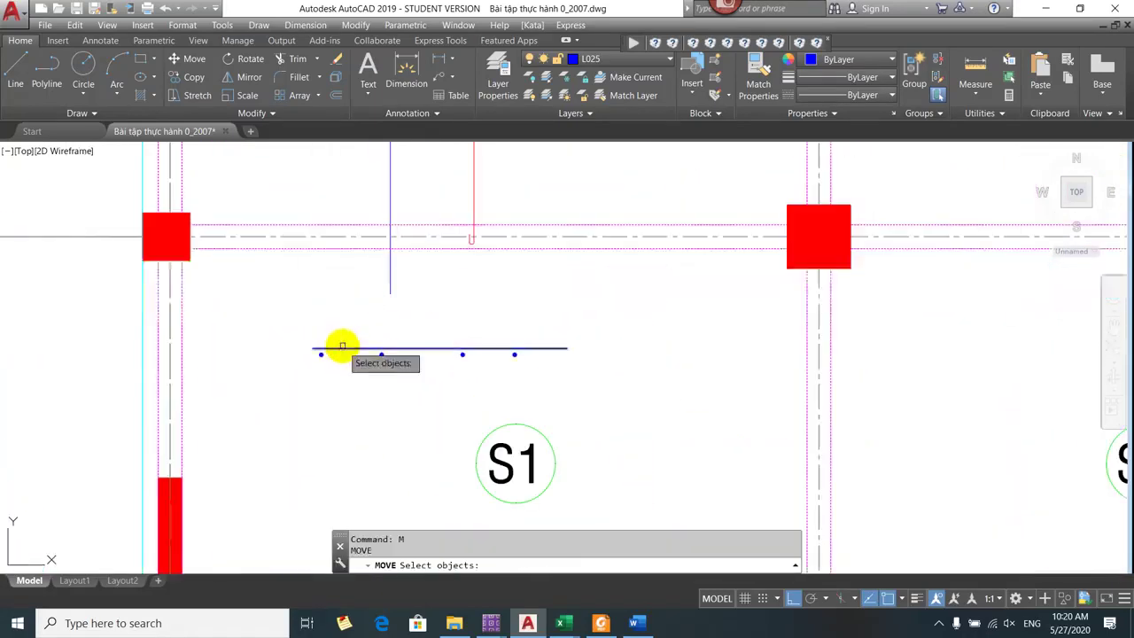
key(space)
click(337, 374)
click(509, 364)
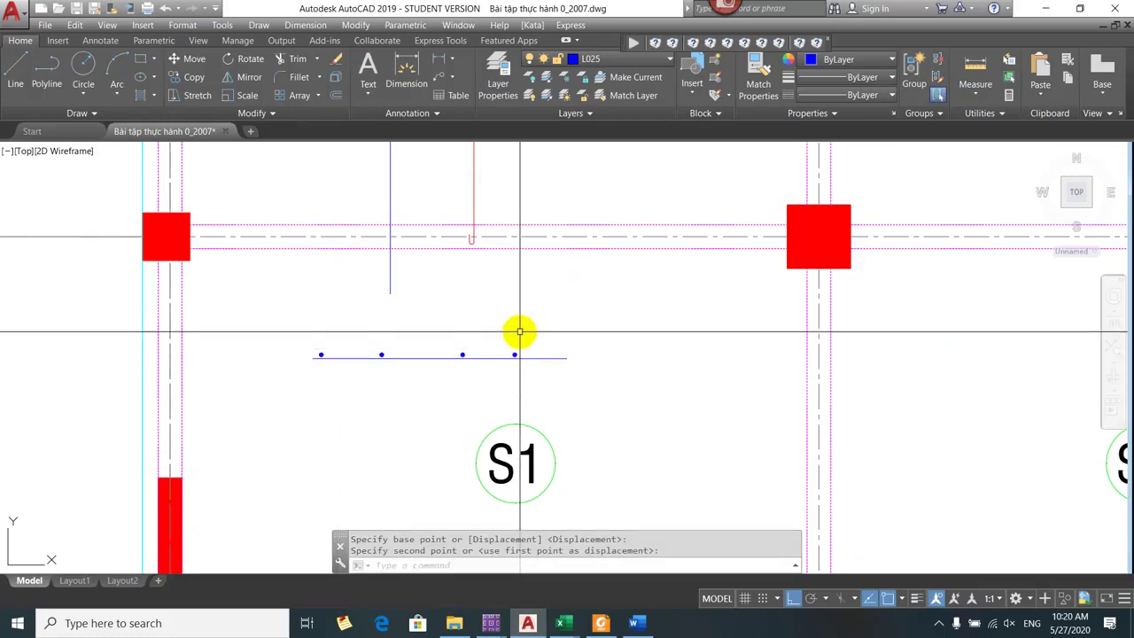
scroll(521, 345, down, 5)
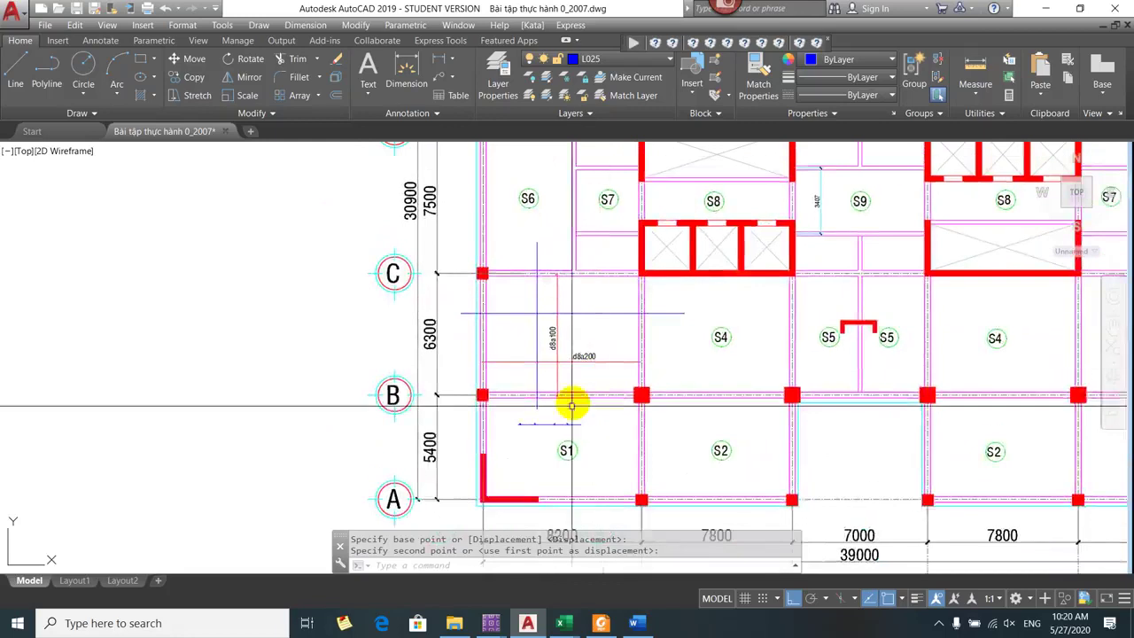
scroll(533, 431, up, 4)
scroll(452, 399, up, 2)
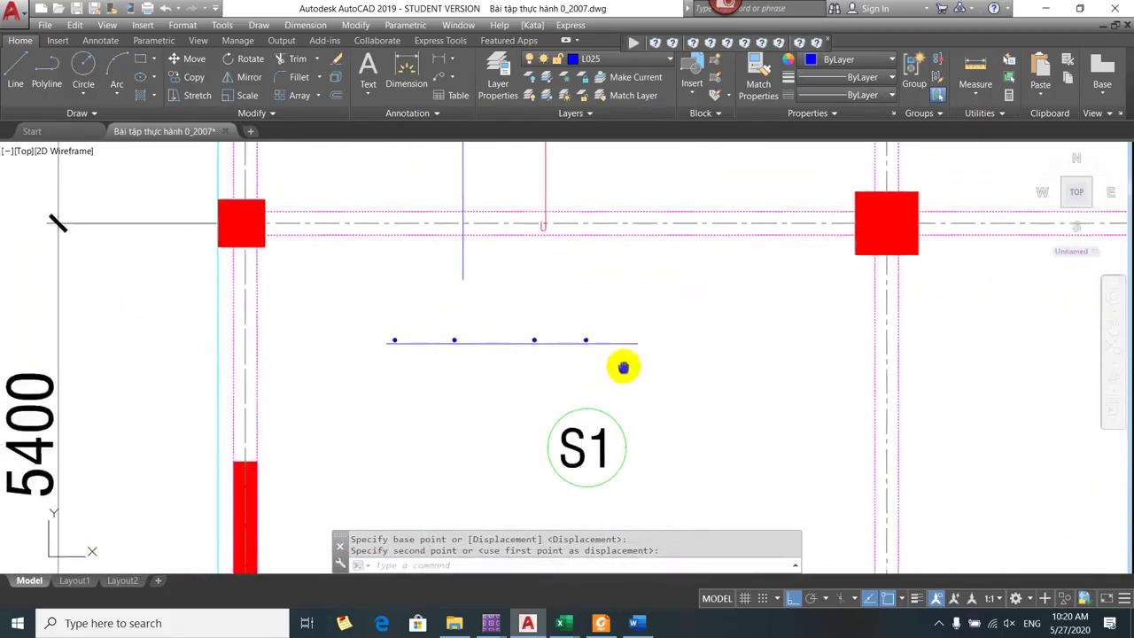
scroll(605, 375, down, 4)
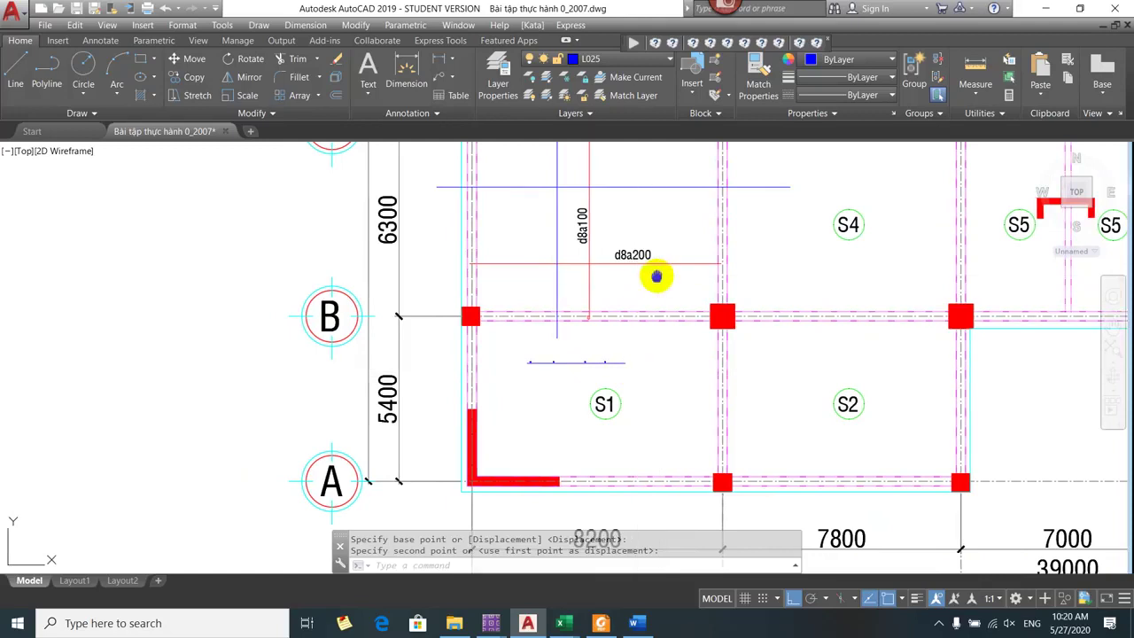
scroll(626, 304, down, 3)
mouse_move(691, 324)
mouse_down()
mouse_move(653, 346)
mouse_move(597, 337)
mouse_up()
drag(675, 303, 614, 298)
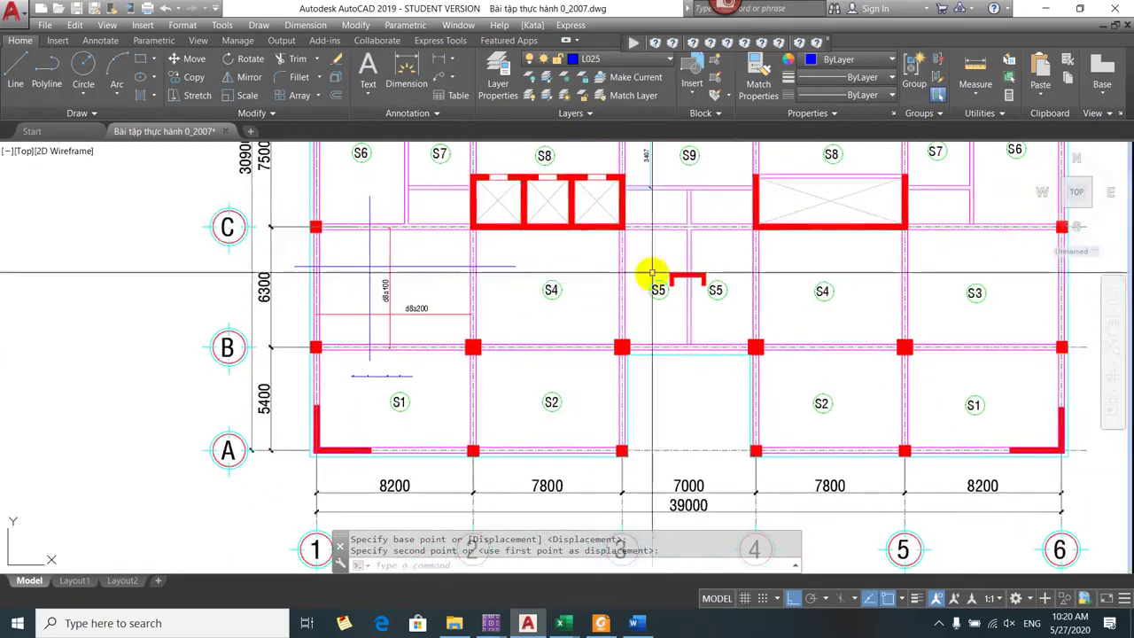
- Stretch the long horizontal L025 line between axes B and C past axis 3 into the second S5 slab, and deselect it
drag(435, 266, 425, 284)
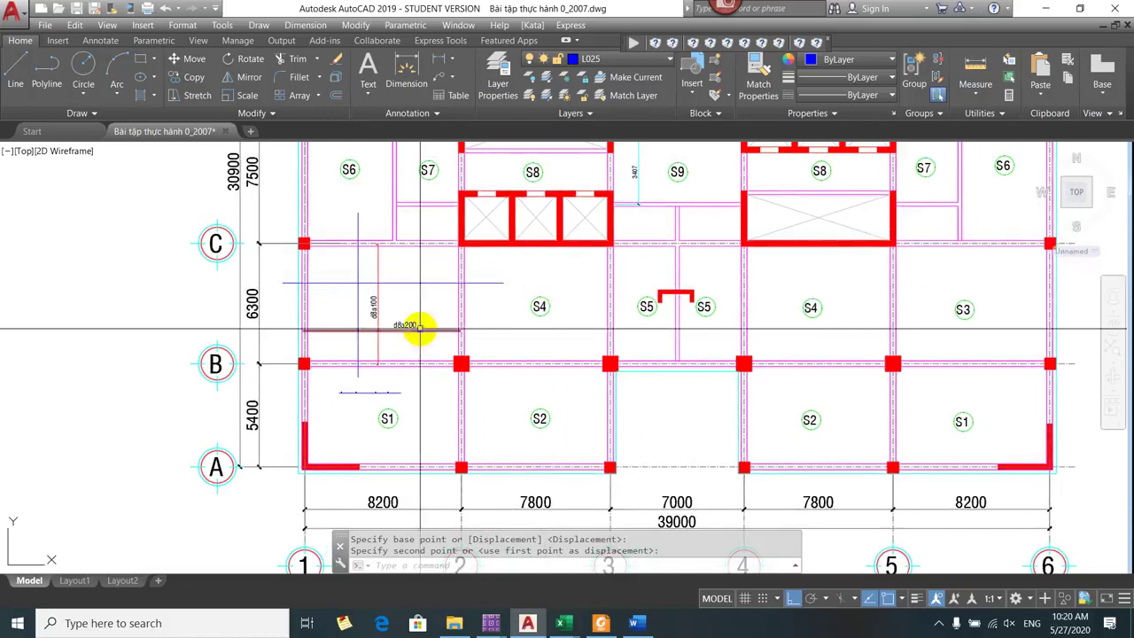
click(419, 293)
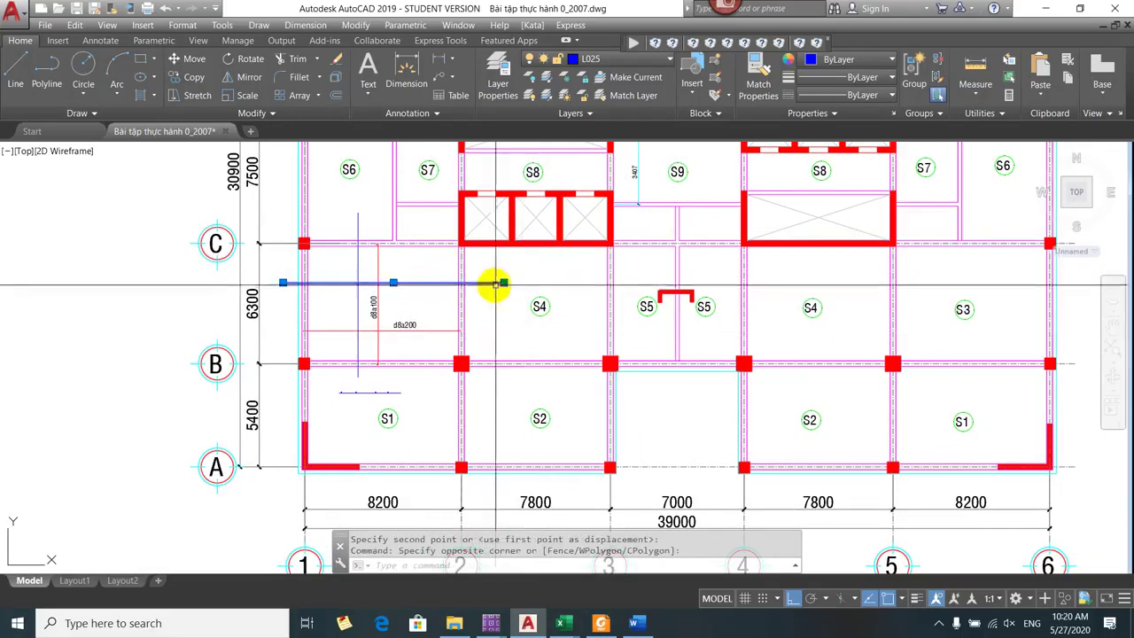
click(506, 284)
scroll(735, 292, up, 2)
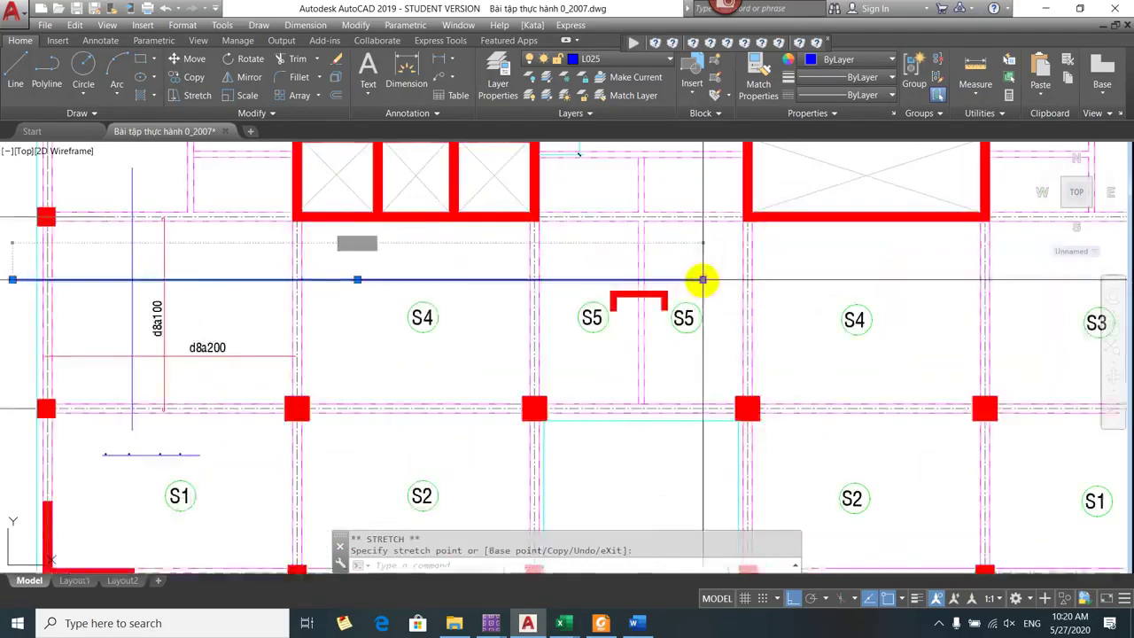
scroll(698, 275, down, 3)
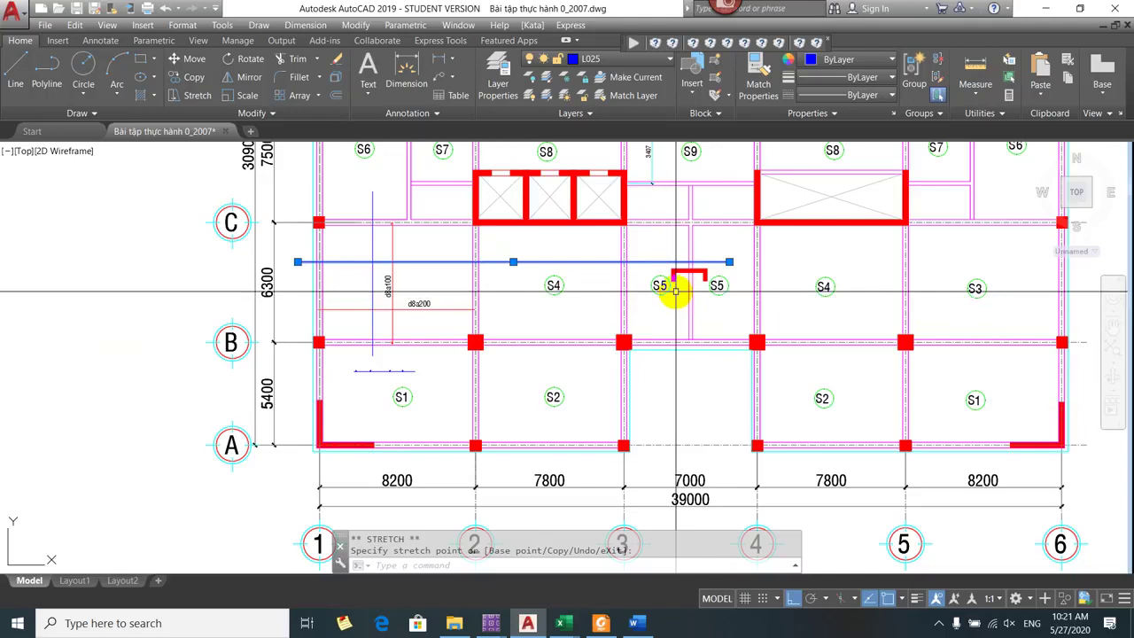
drag(668, 314, 668, 248)
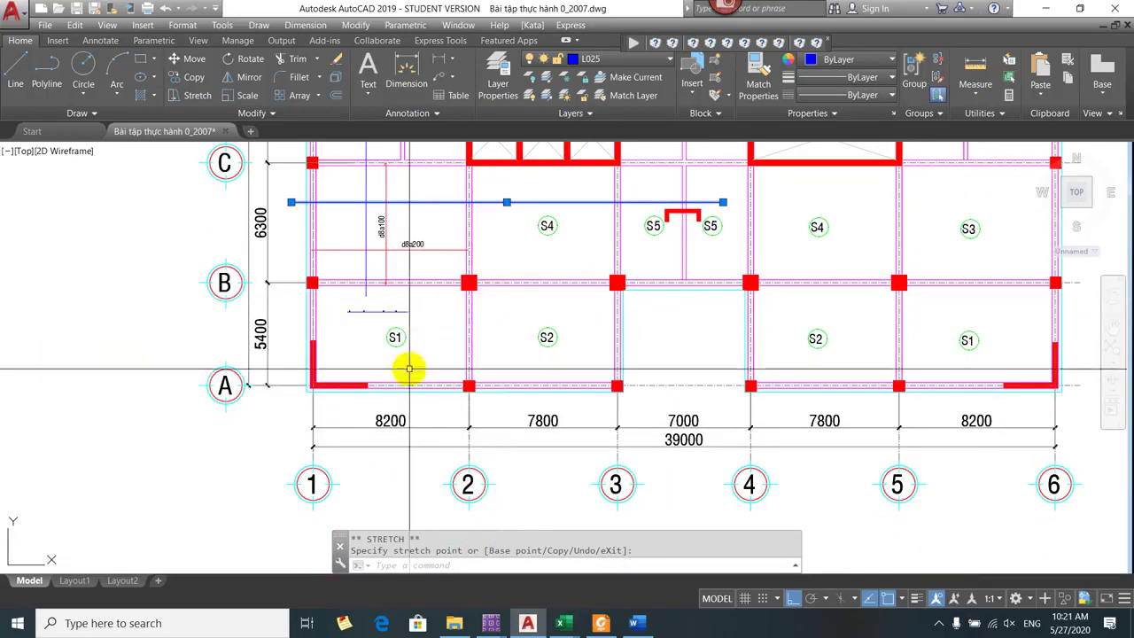
scroll(429, 362, up, 2)
drag(437, 360, 506, 463)
key(Escape)
key(Escape)
- Draw a horizontal L025 line about 15980 long from the axis 1 beam through bay S4 to the axis 3 beam
drag(455, 266, 488, 342)
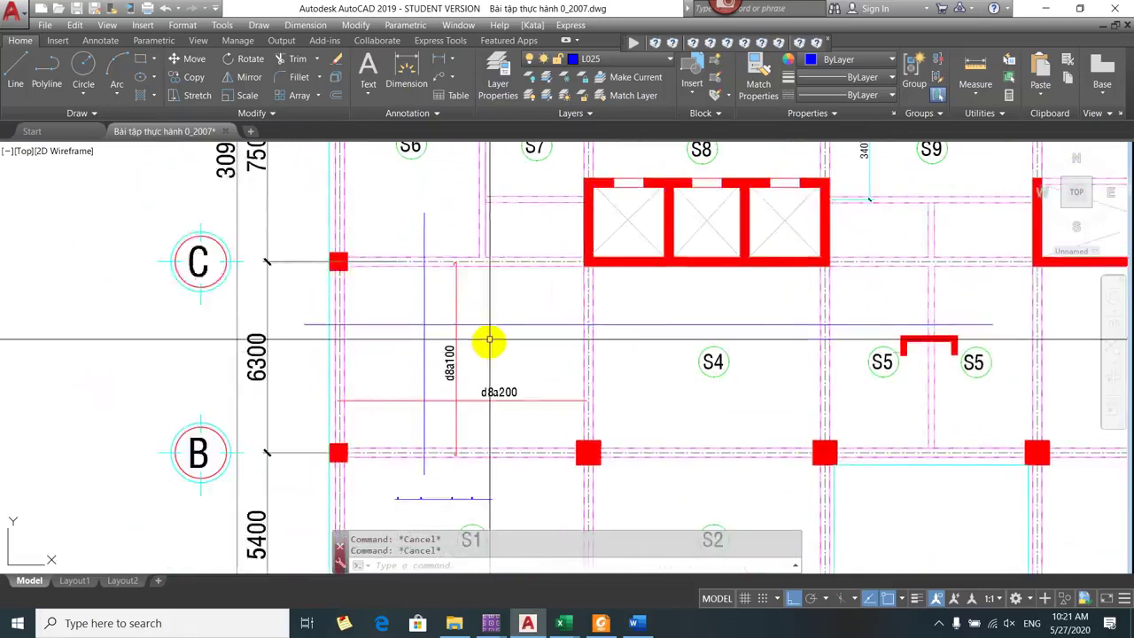
text(L)
key(Return)
scroll(337, 372, up, 2)
scroll(324, 368, up, 4)
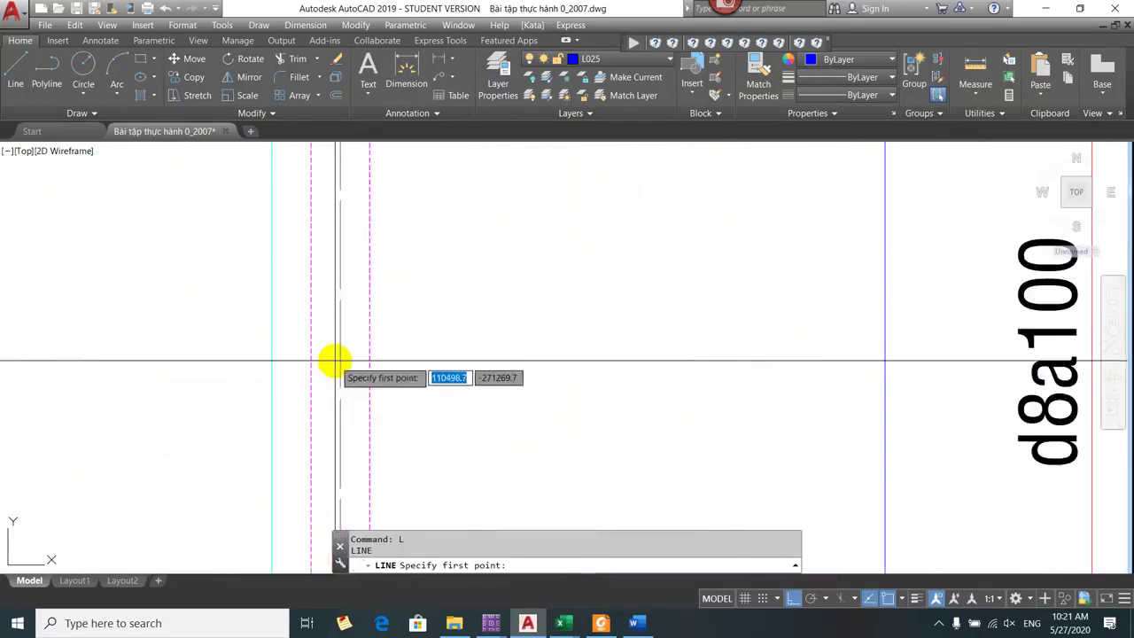
click(324, 367)
scroll(332, 372, down, 5)
scroll(514, 354, up, 2)
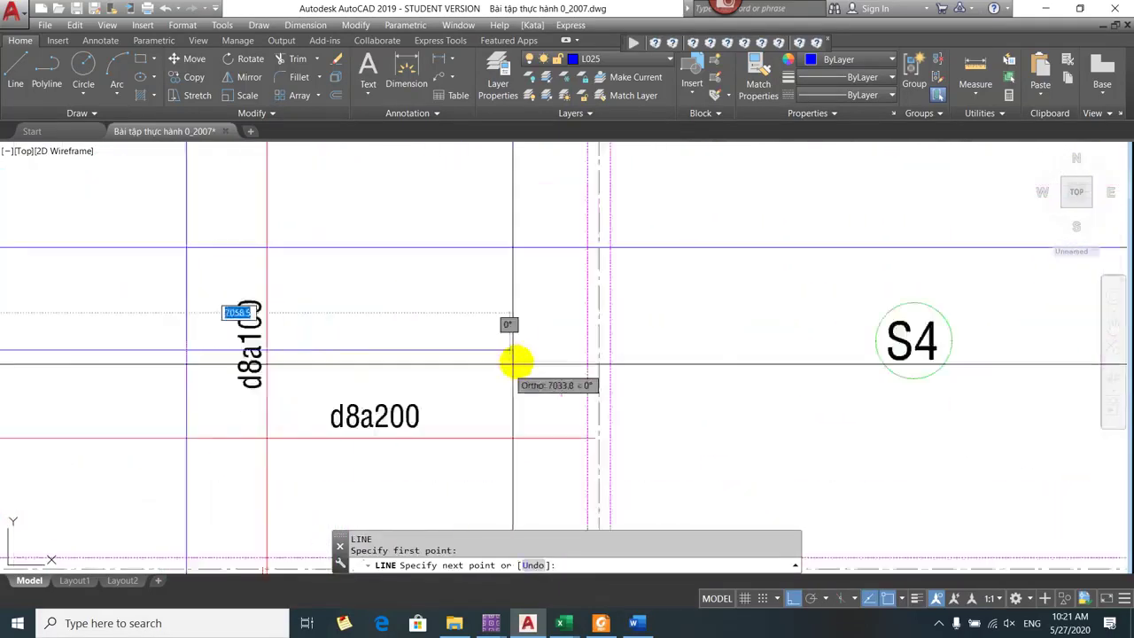
scroll(714, 359, up, 2)
scroll(713, 358, down, 2)
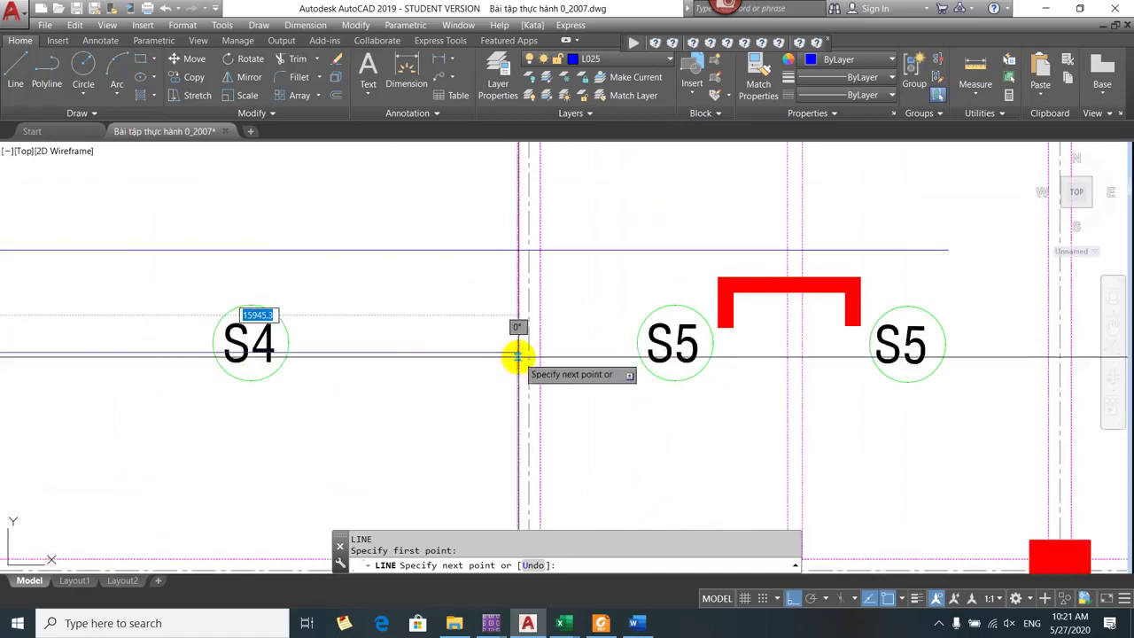
scroll(519, 353, up, 4)
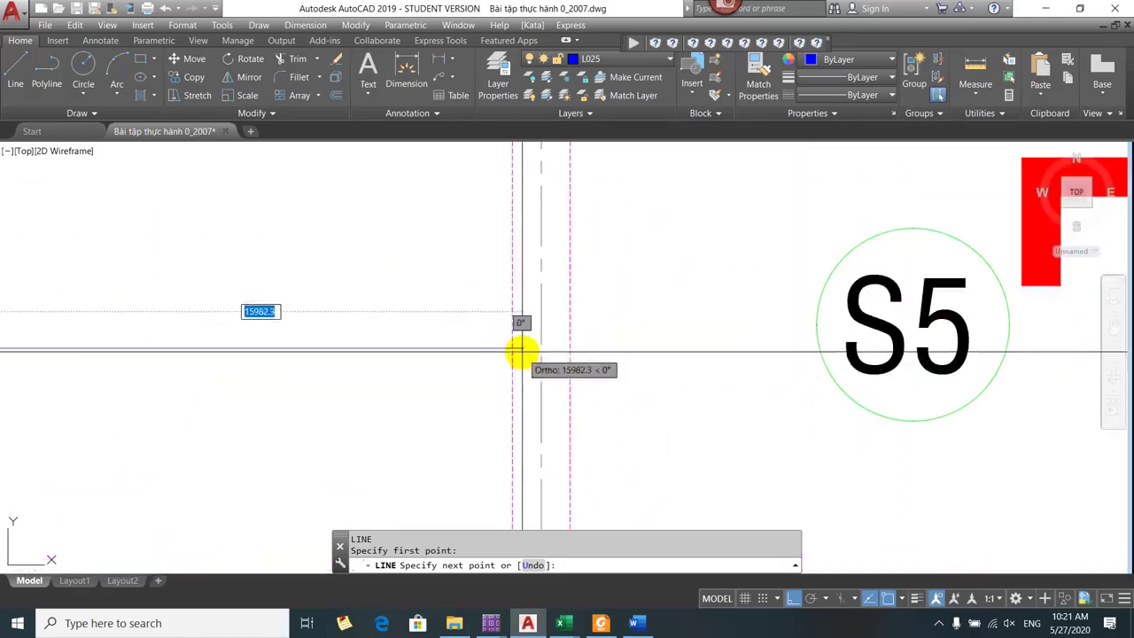
click(520, 349)
- Continue the line with a short downward slant across the axis 3 beam and a horizontal segment through the first S5 slab
scroll(521, 350, down, 2)
key(F8)
scroll(531, 356, up, 3)
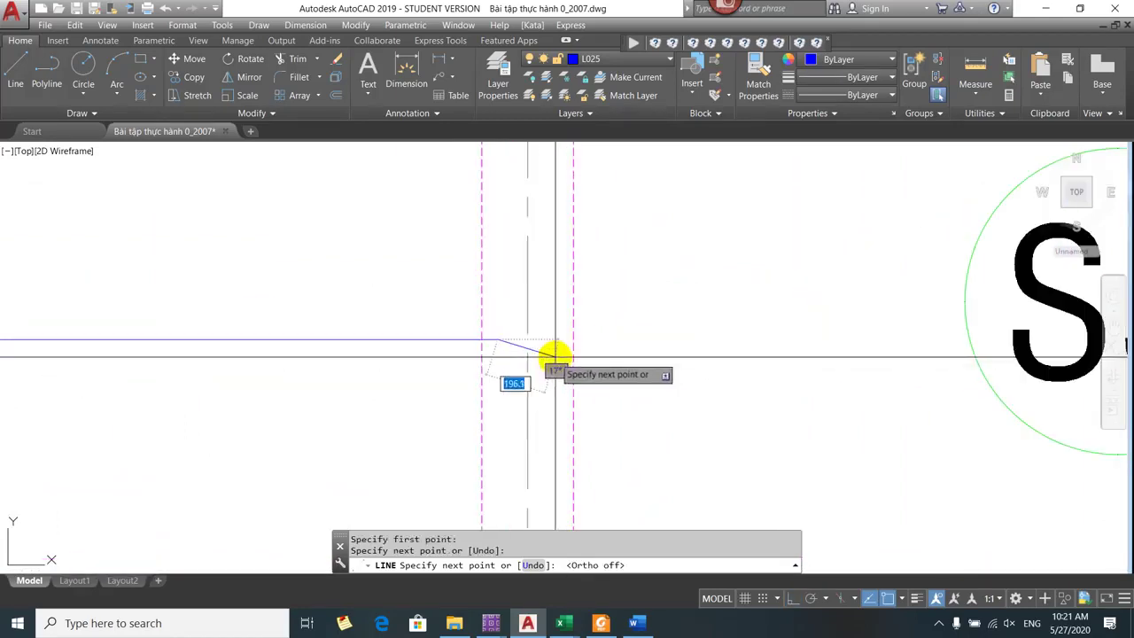
click(556, 354)
scroll(552, 368, down, 3)
scroll(552, 372, down, 1)
scroll(762, 379, up, 1)
key(F8)
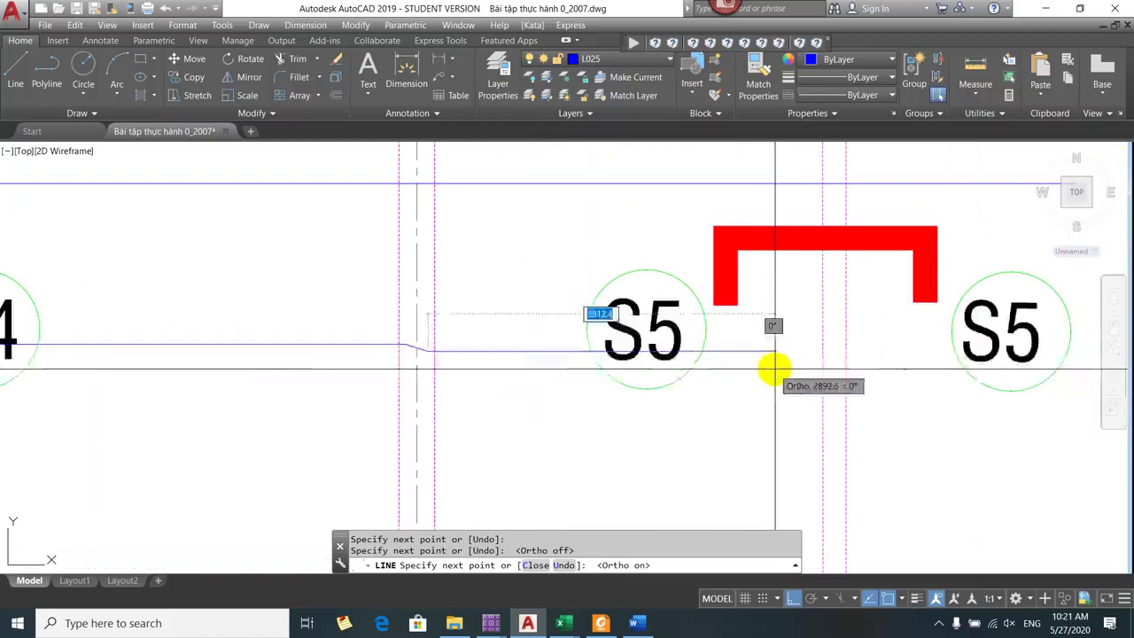
scroll(796, 358, down, 4)
key(Escape)
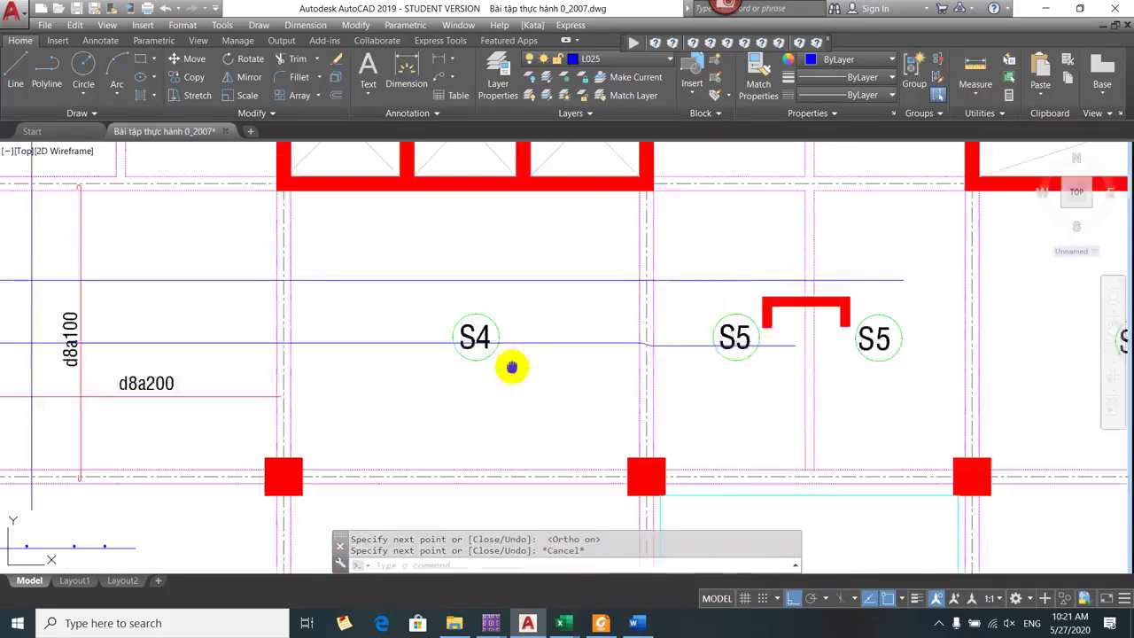
- Copy three dots from the S1 marker line to two spots in the slab between axes 1 and 2, to bay S4 and to the first S5 slab
drag(138, 449, 493, 367)
text(co)
key(Return)
click(345, 453)
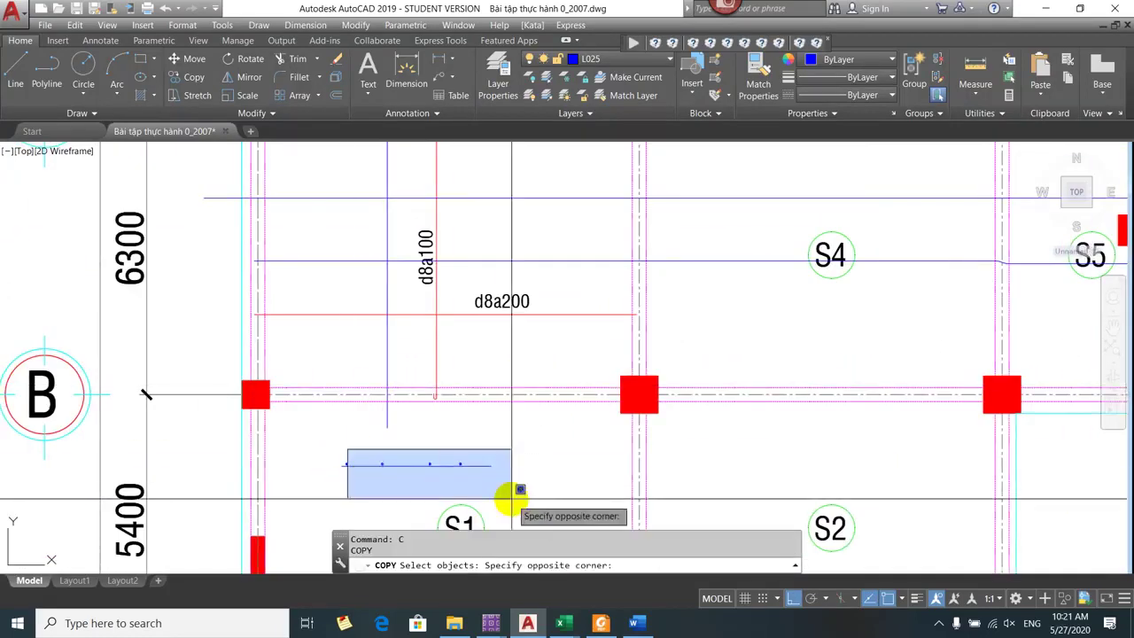
click(503, 495)
key(Return)
click(383, 463)
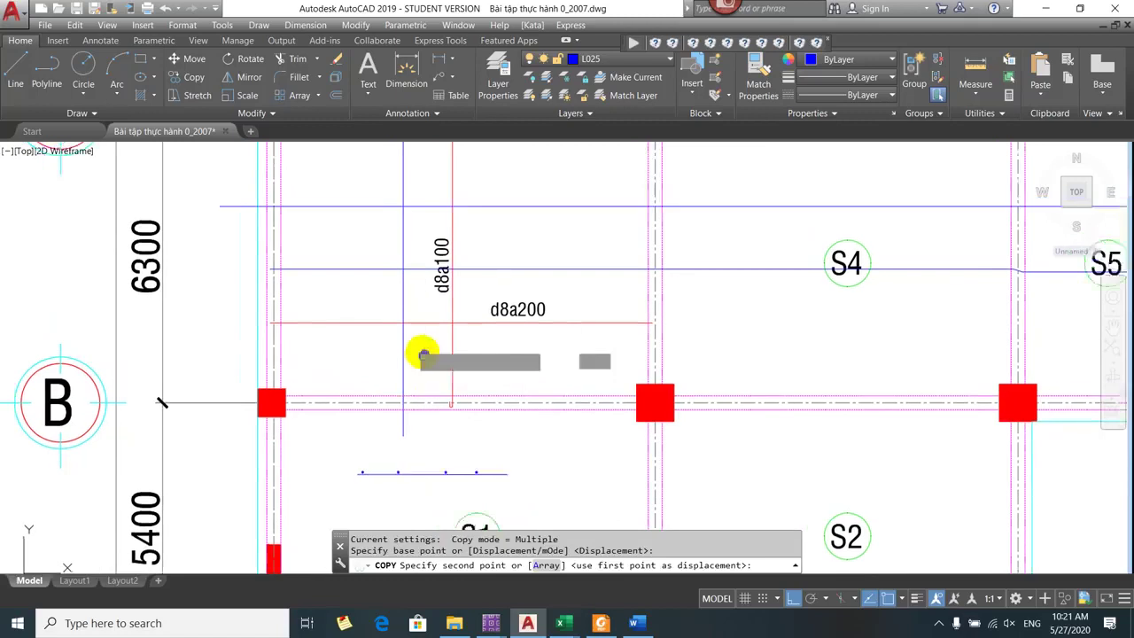
scroll(337, 293, down, 2)
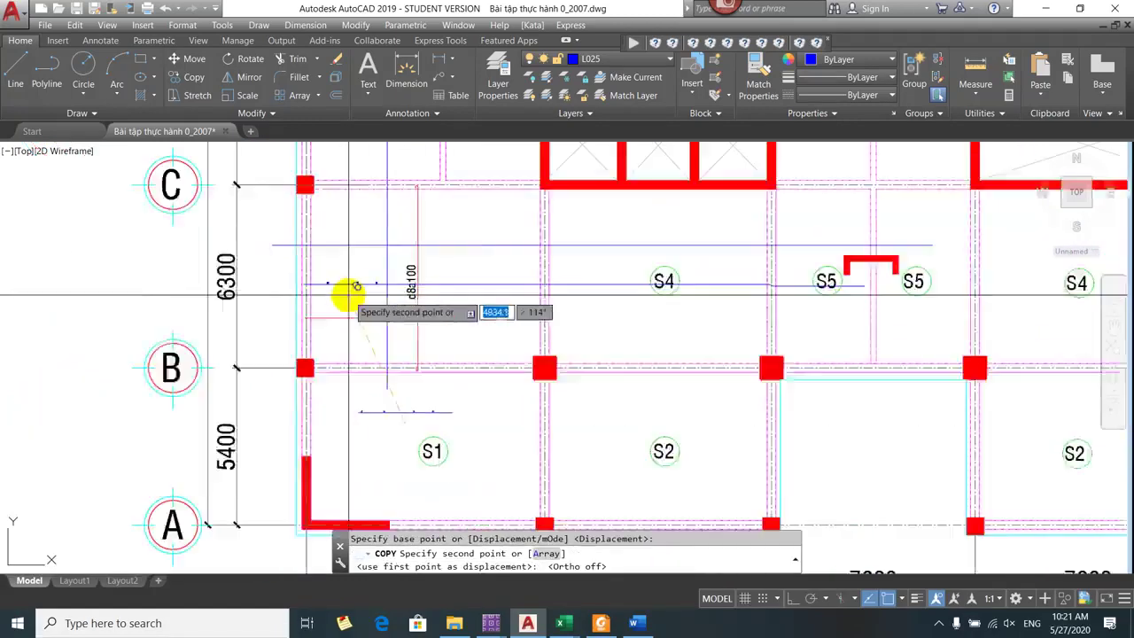
scroll(357, 287, up, 2)
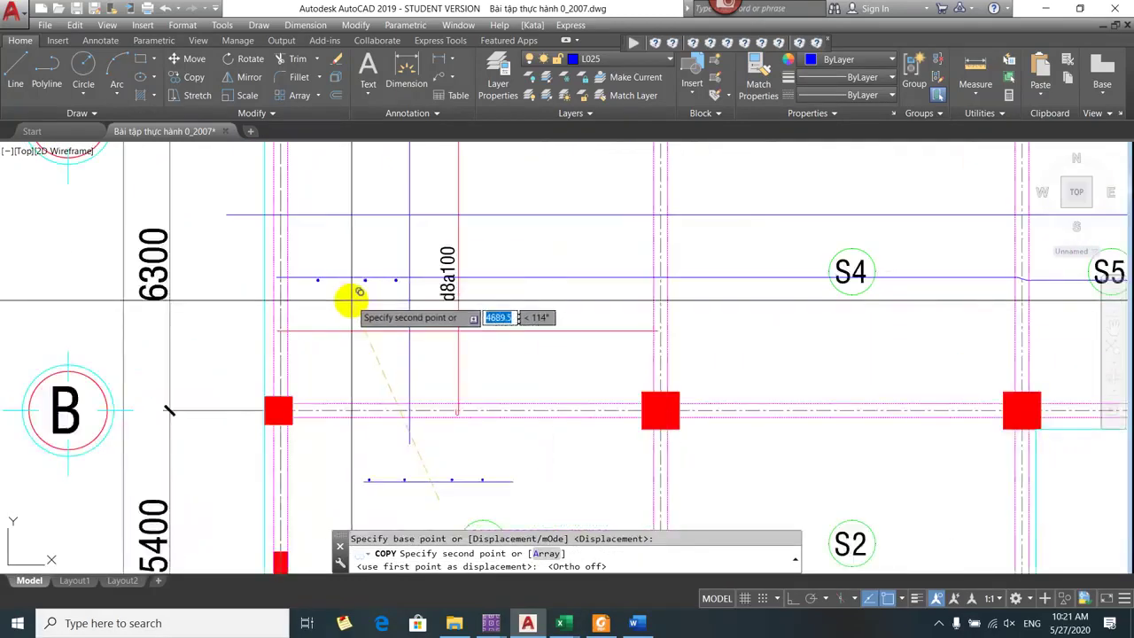
click(359, 292)
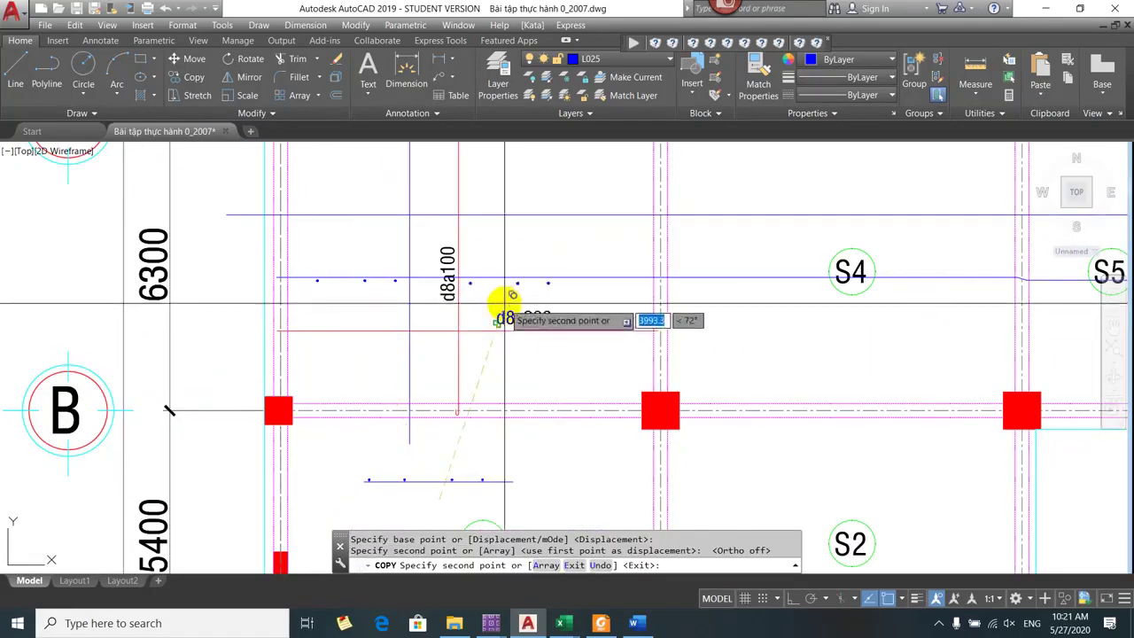
click(512, 295)
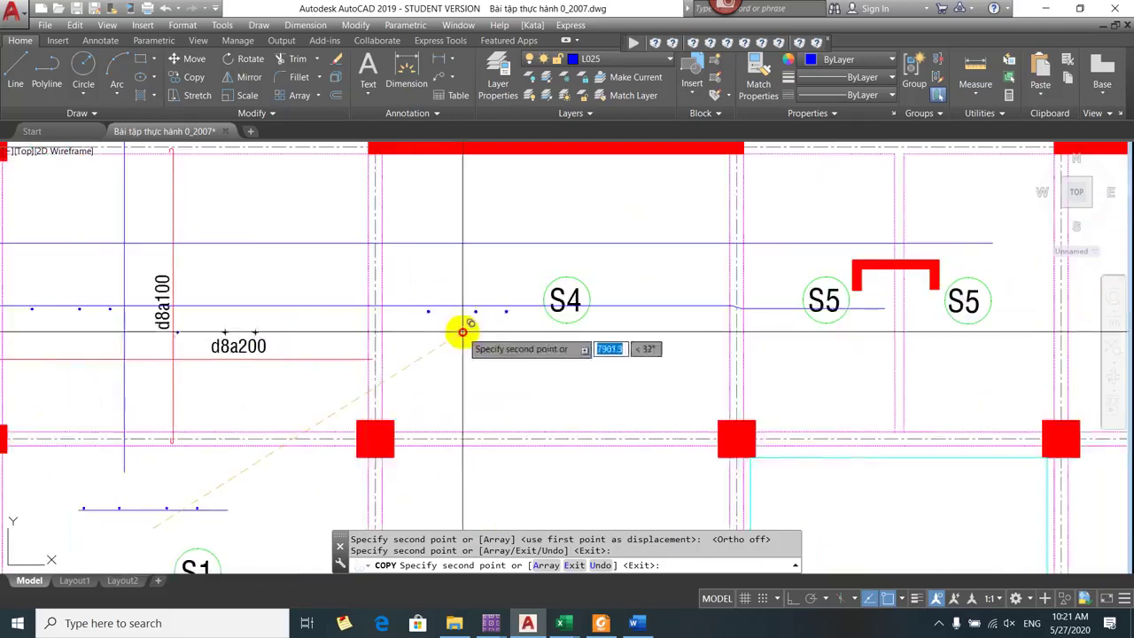
scroll(460, 327, right, 5)
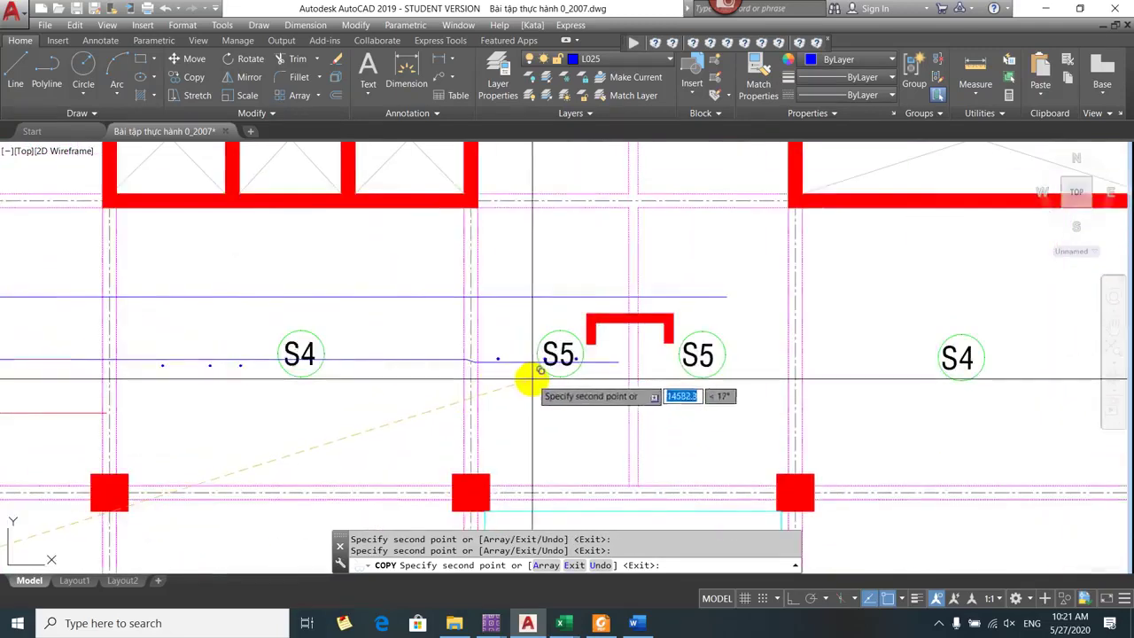
key(Escape)
- Erase the S5 label from the first S5 slab, right of axis 3
click(561, 379)
click(552, 375)
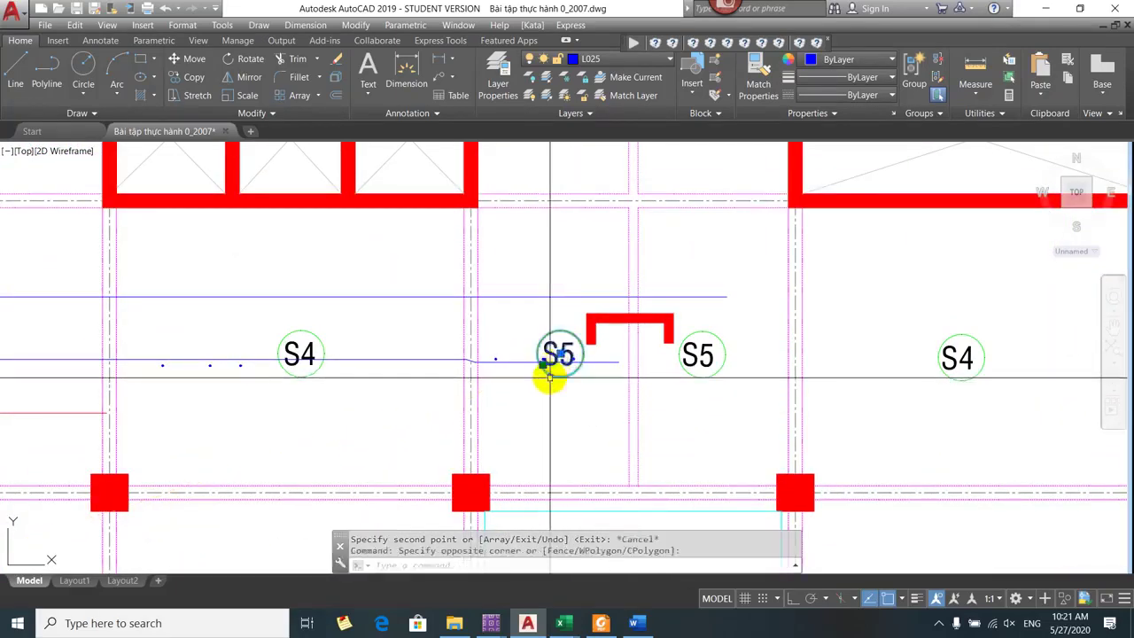
text(E)
key(Return)
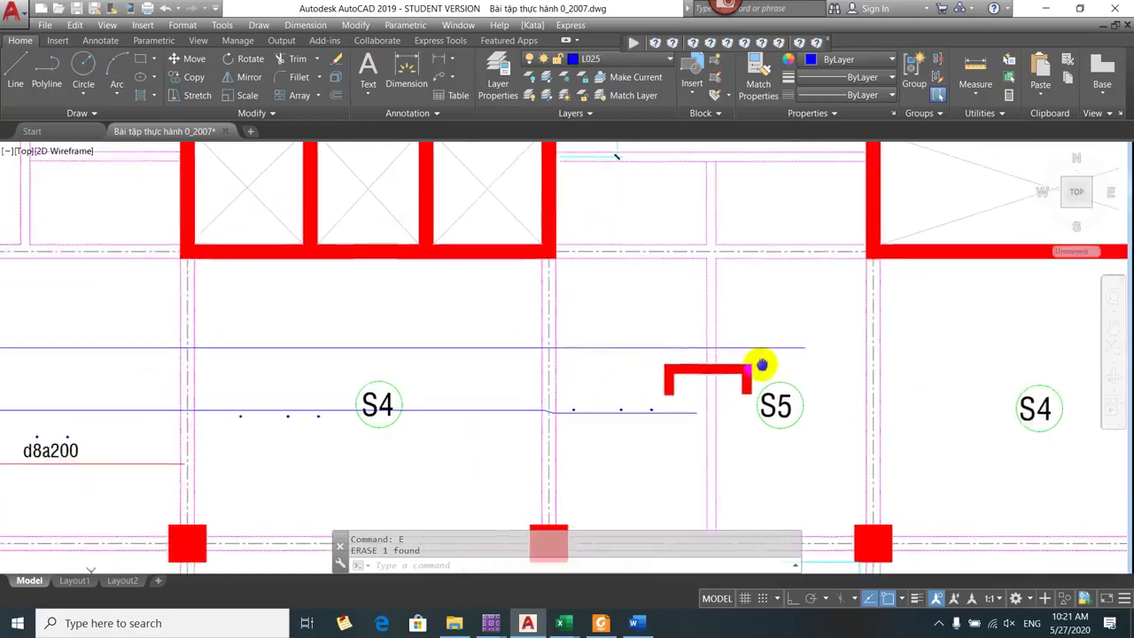
scroll(759, 362, up, 5)
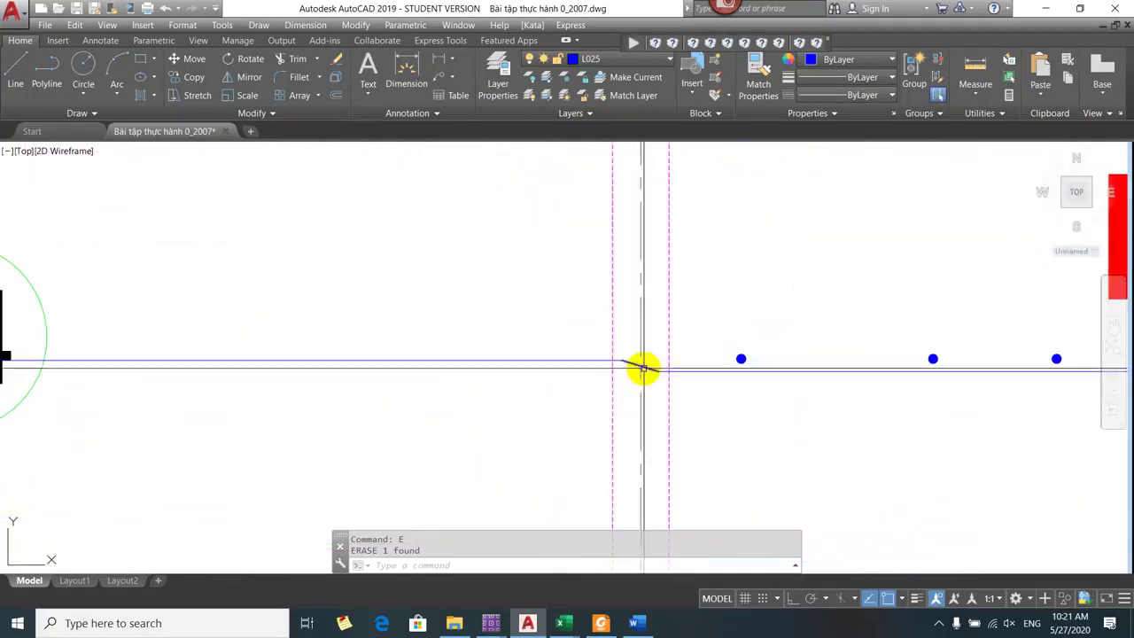
scroll(641, 394, down, 5)
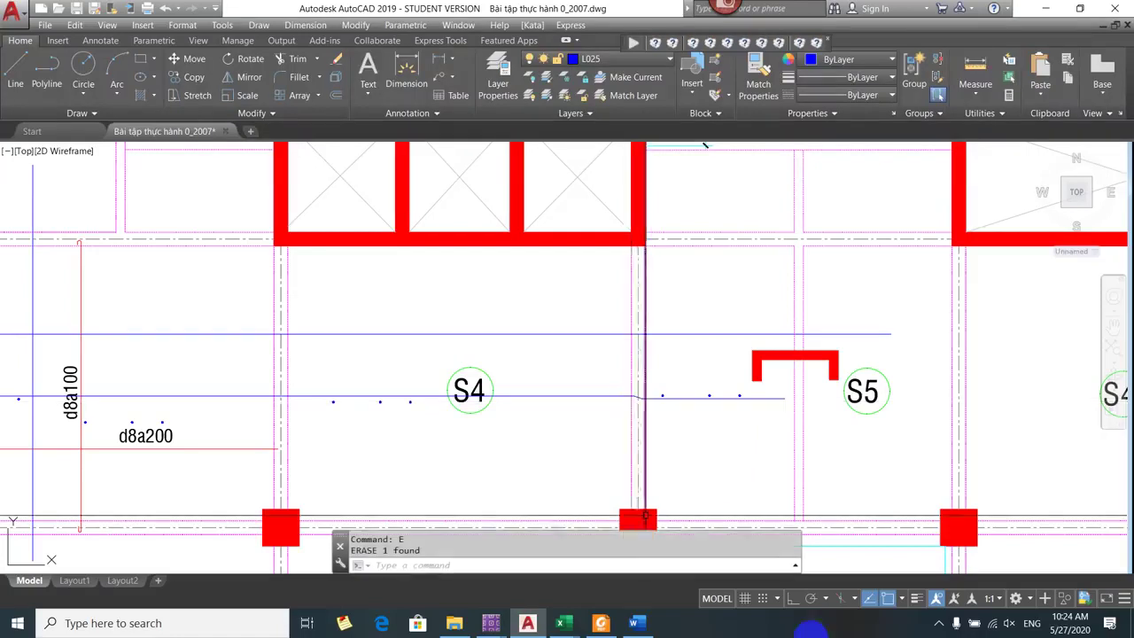
drag(387, 331, 287, 302)
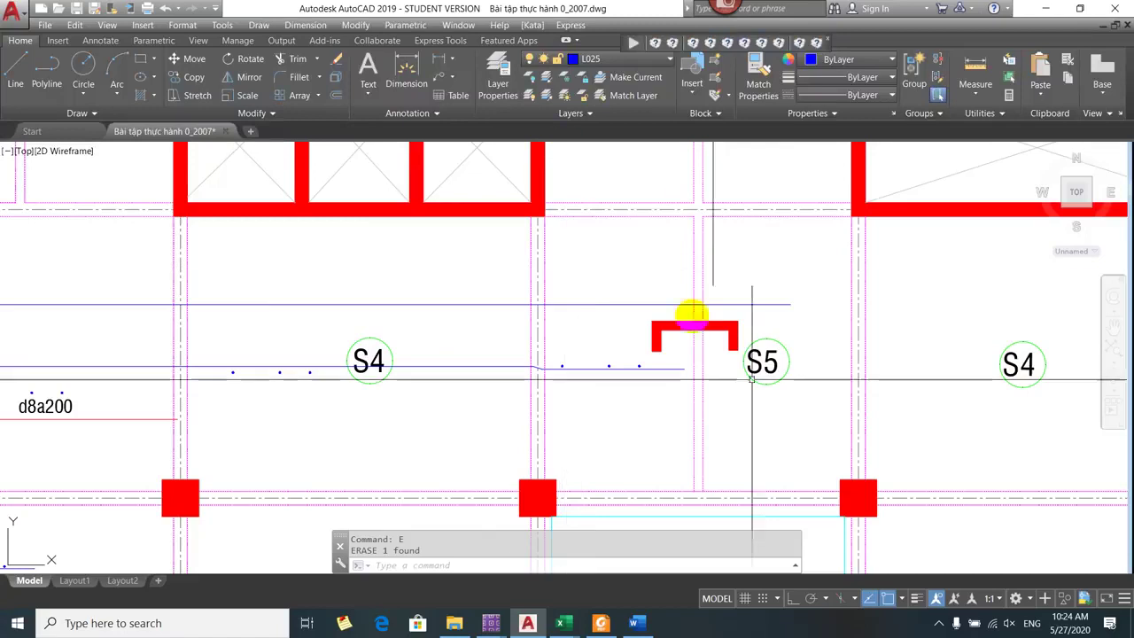
drag(833, 439, 864, 450)
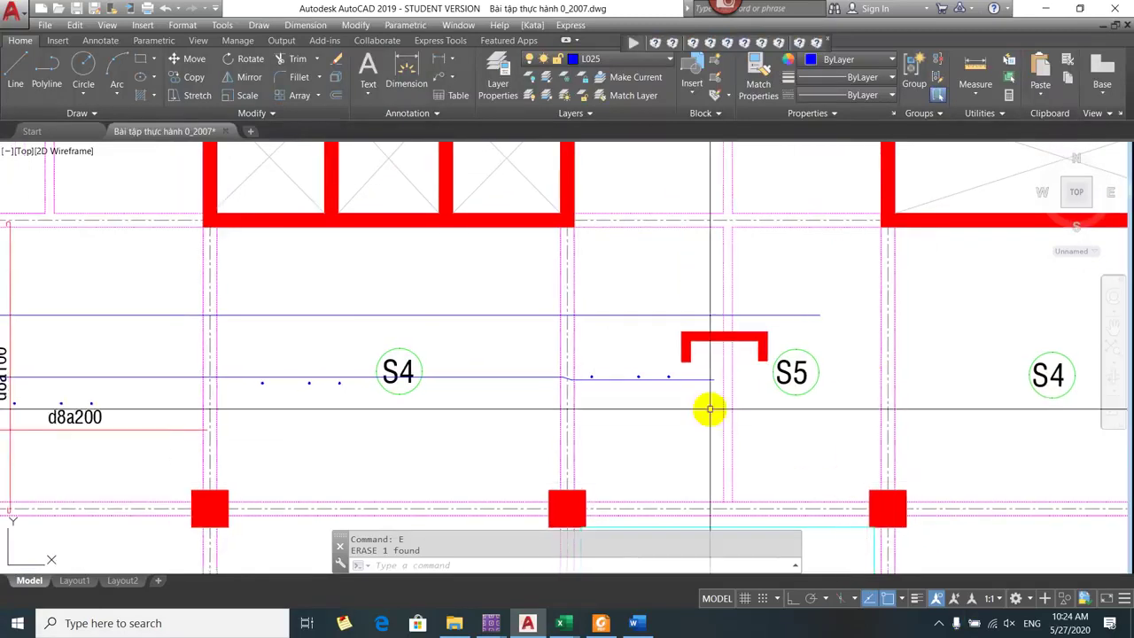
drag(497, 368, 721, 373)
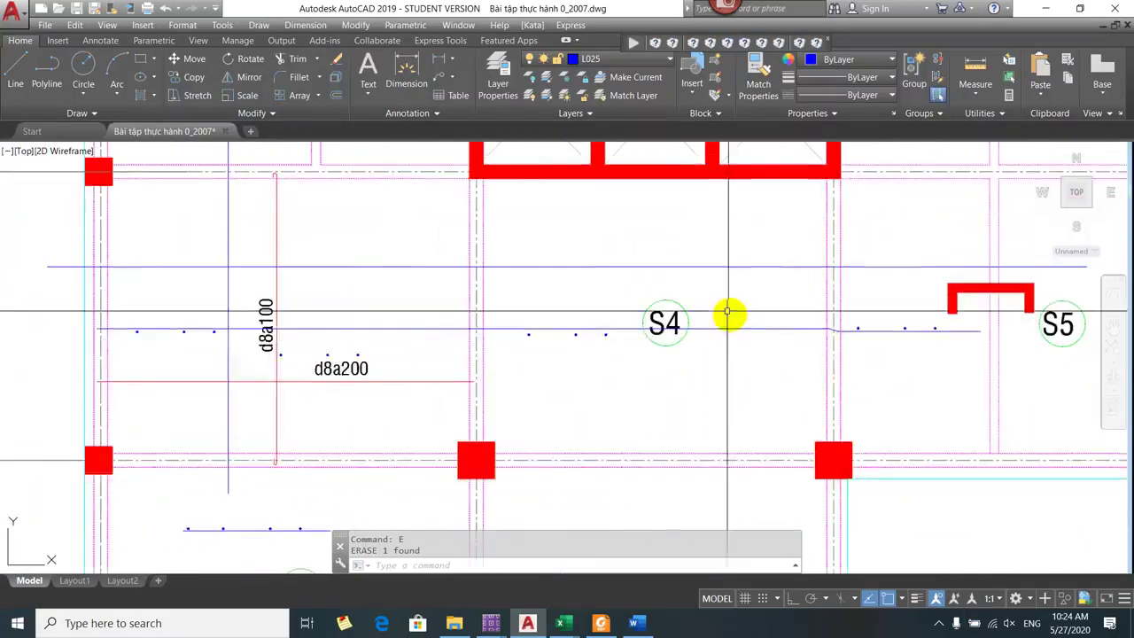
- Erase the blue vertical line, both long horizontal blue lines and the dots beside them in the slab left of S4
scroll(531, 347, down, 5)
scroll(424, 336, up, 3)
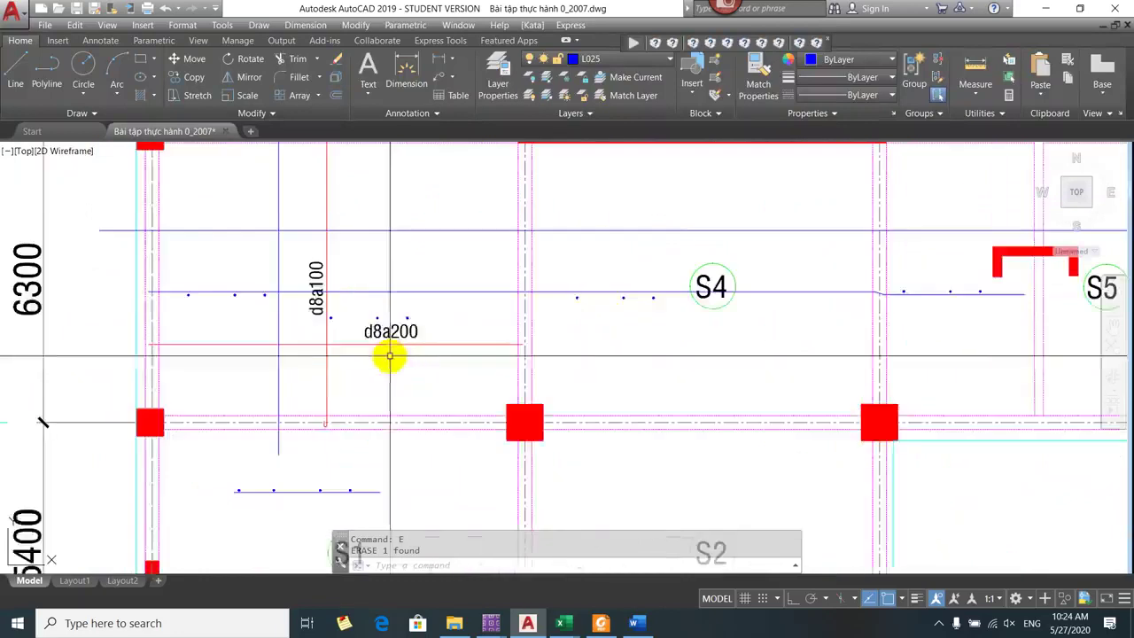
mouse_move(405, 286)
mouse_down()
mouse_move(435, 430)
mouse_move(368, 387)
mouse_up()
scroll(355, 355, up, 2)
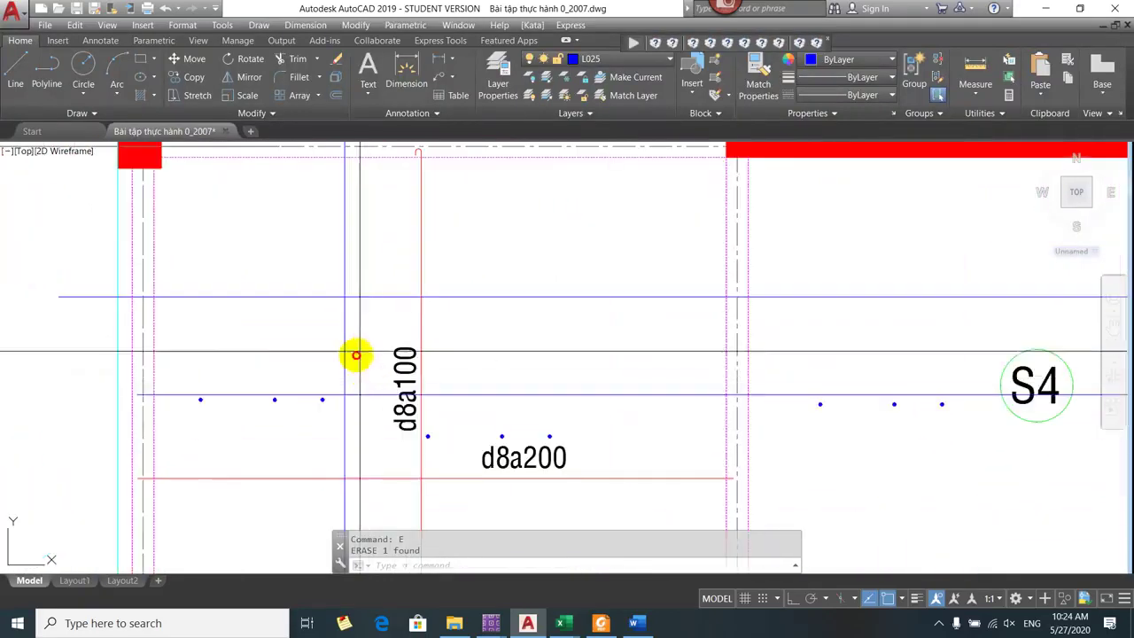
click(359, 353)
click(189, 413)
scroll(274, 395, down, 5)
scroll(306, 372, up, 2)
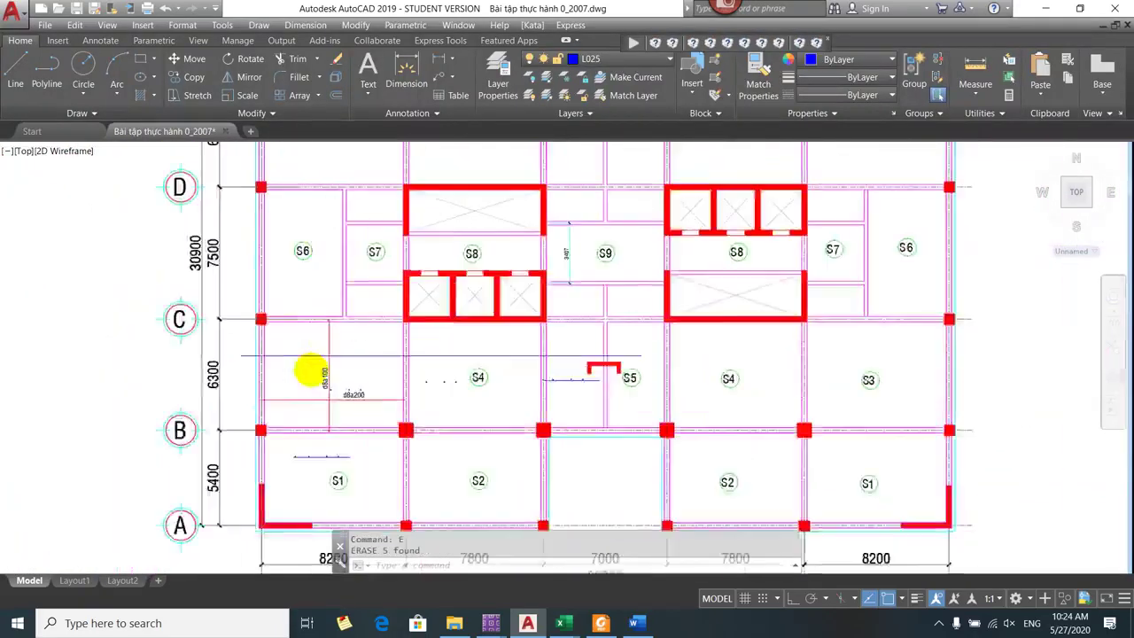
scroll(488, 284, up, 6)
scroll(425, 374, down, 7)
scroll(415, 420, up, 3)
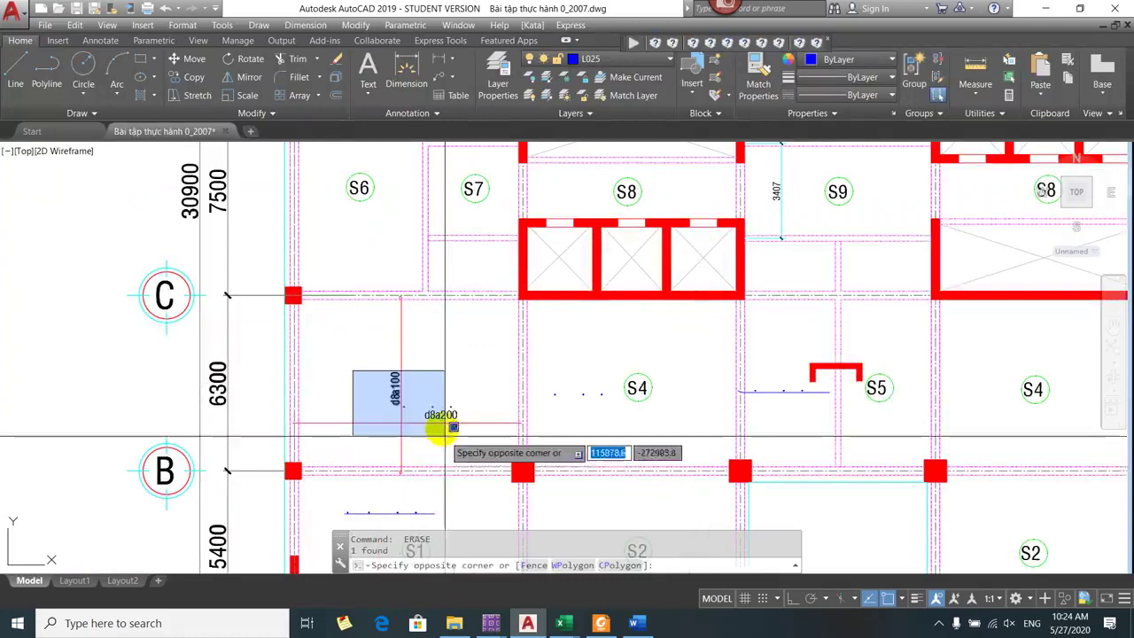
- Erase the three leftover dots above the d8a200 label in the slab left of S4
click(417, 422)
click(346, 385)
click(434, 423)
scroll(435, 422, up, 4)
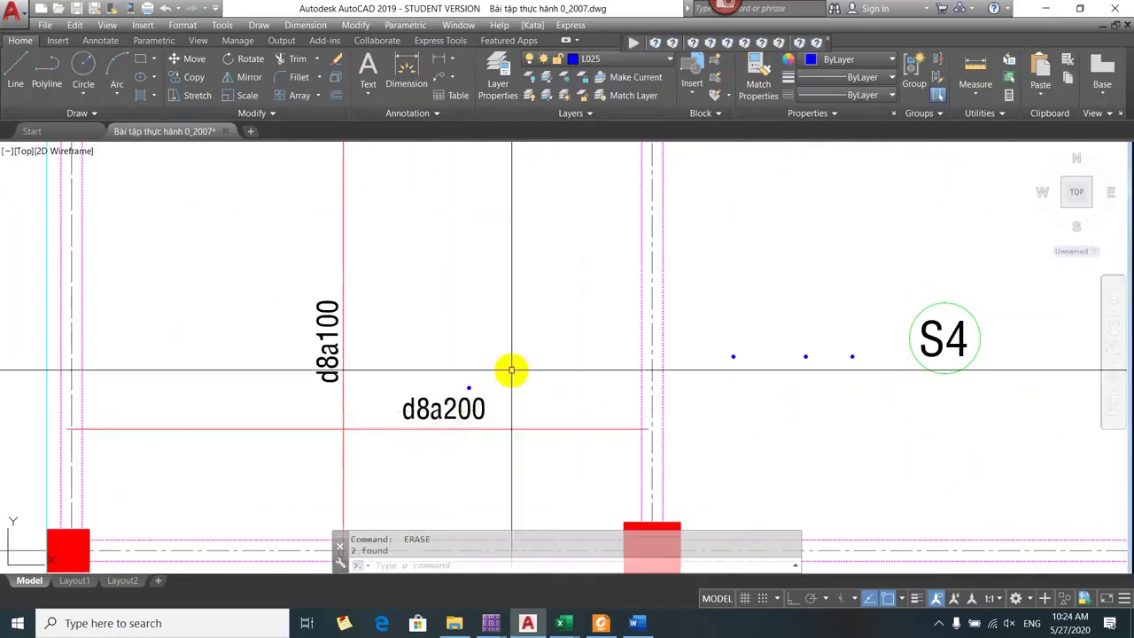
click(514, 370)
click(459, 390)
key(Delete)
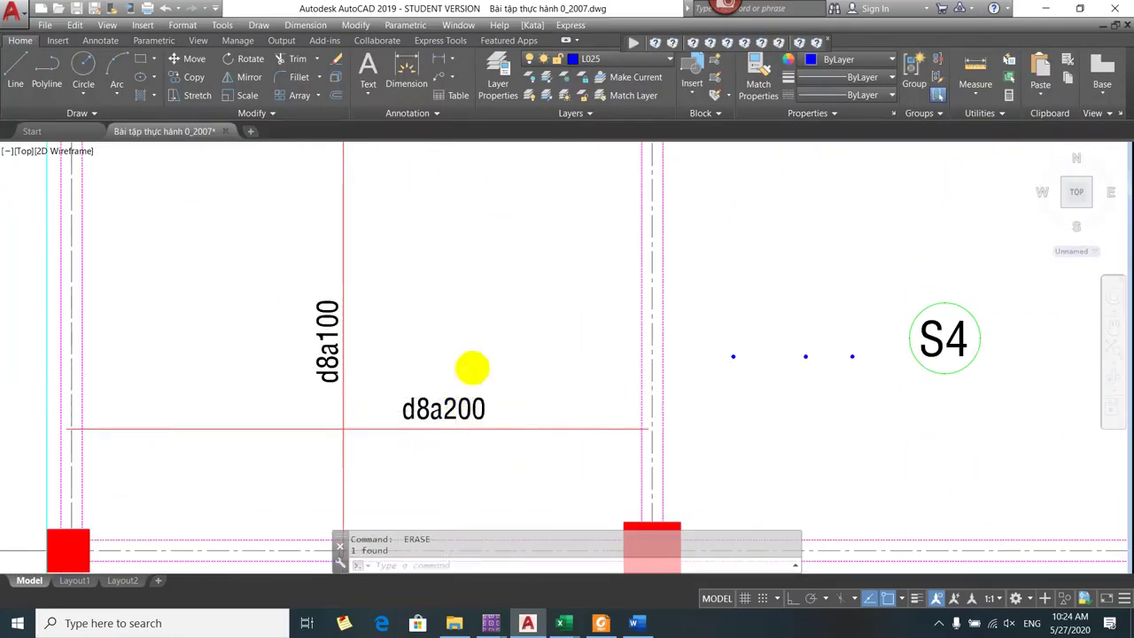
- Erase the short horizontal line and its four dots in bay S1
scroll(468, 367, down, 5)
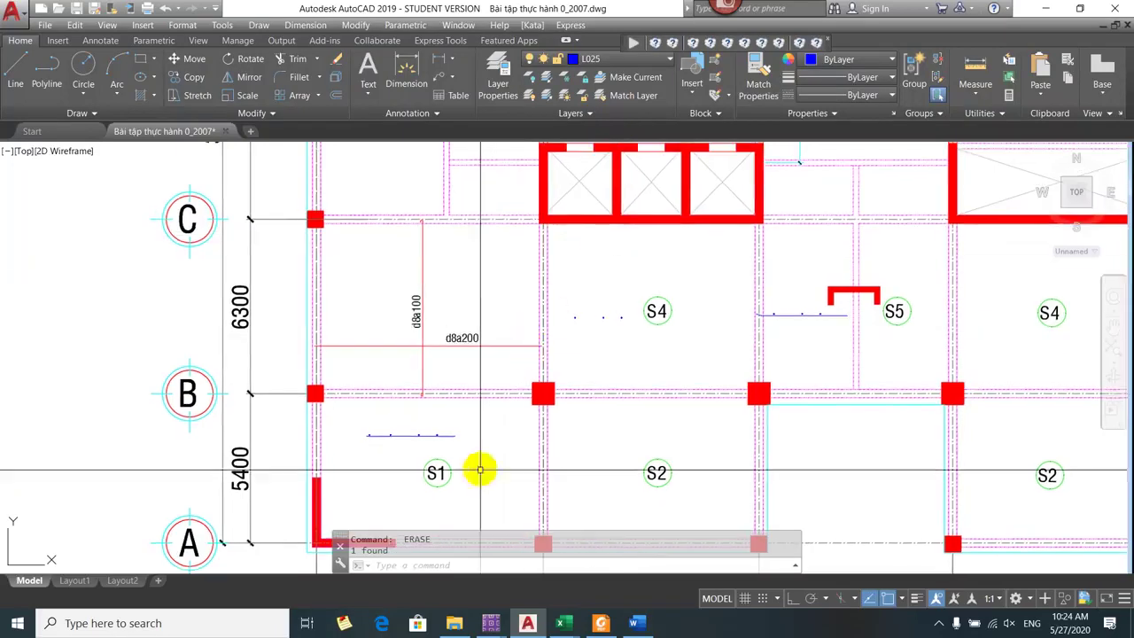
click(464, 400)
click(362, 450)
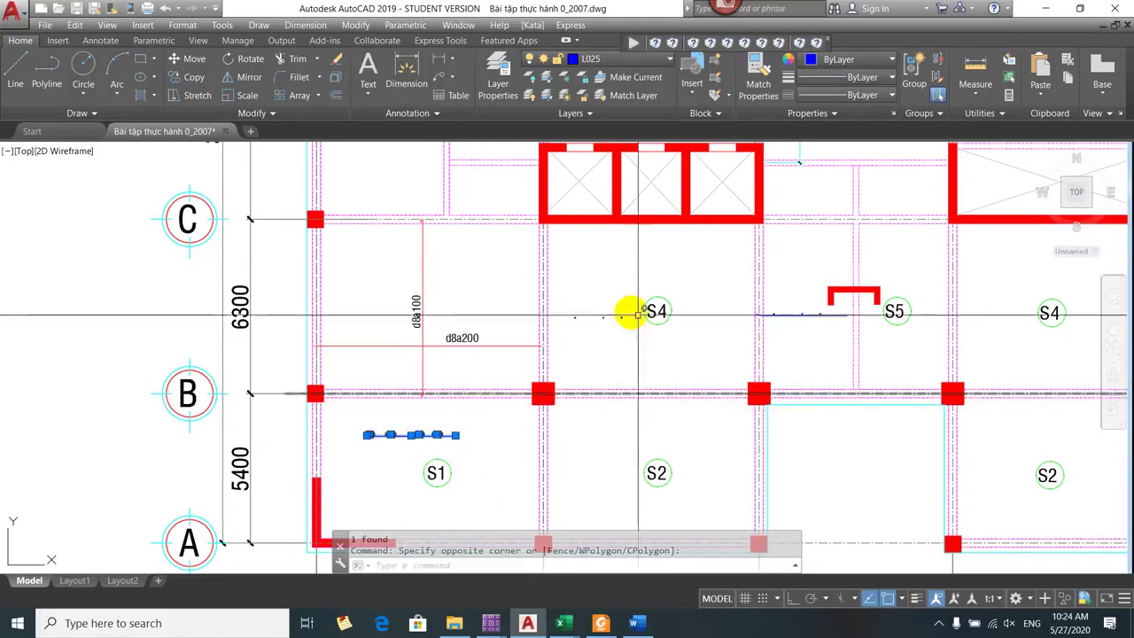
text(e)
key(Return)
scroll(625, 306, up, 5)
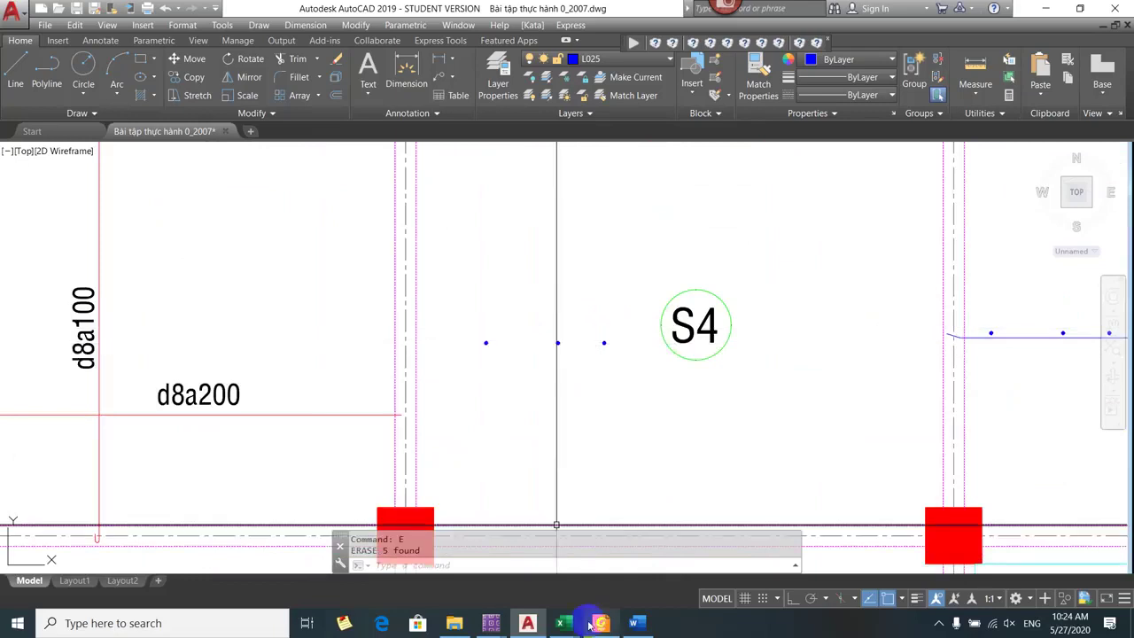
- Check the chosen bar spacing for slab S3's support moment MI in the Sàn kê 4 cạnh Excel workbook, and return to the AutoCAD plan
mouse_move(565, 613)
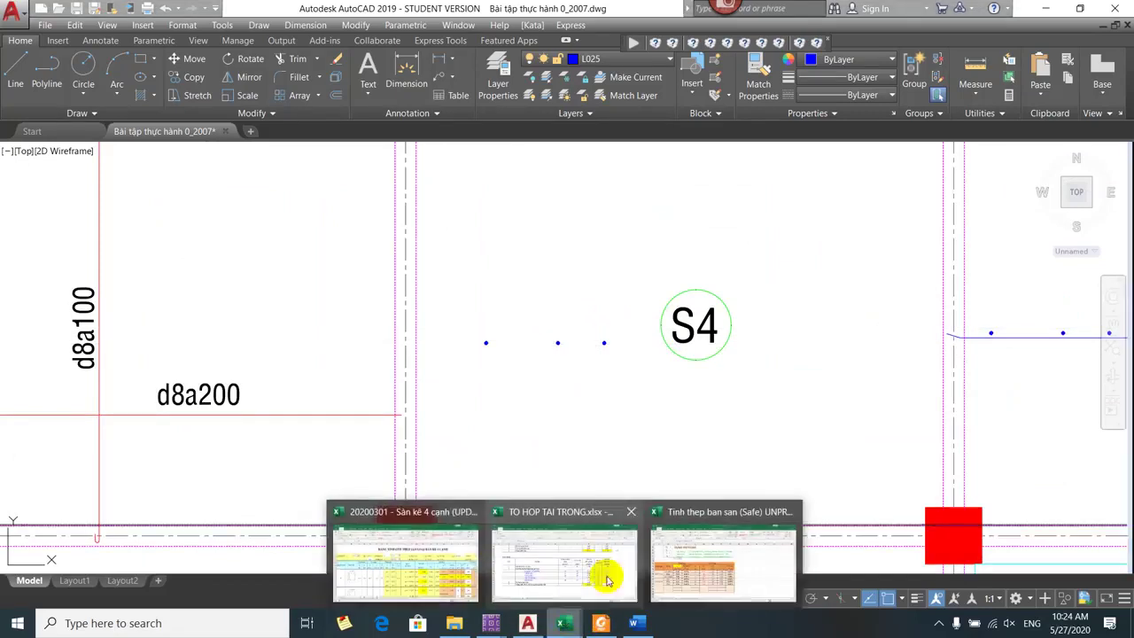
click(411, 543)
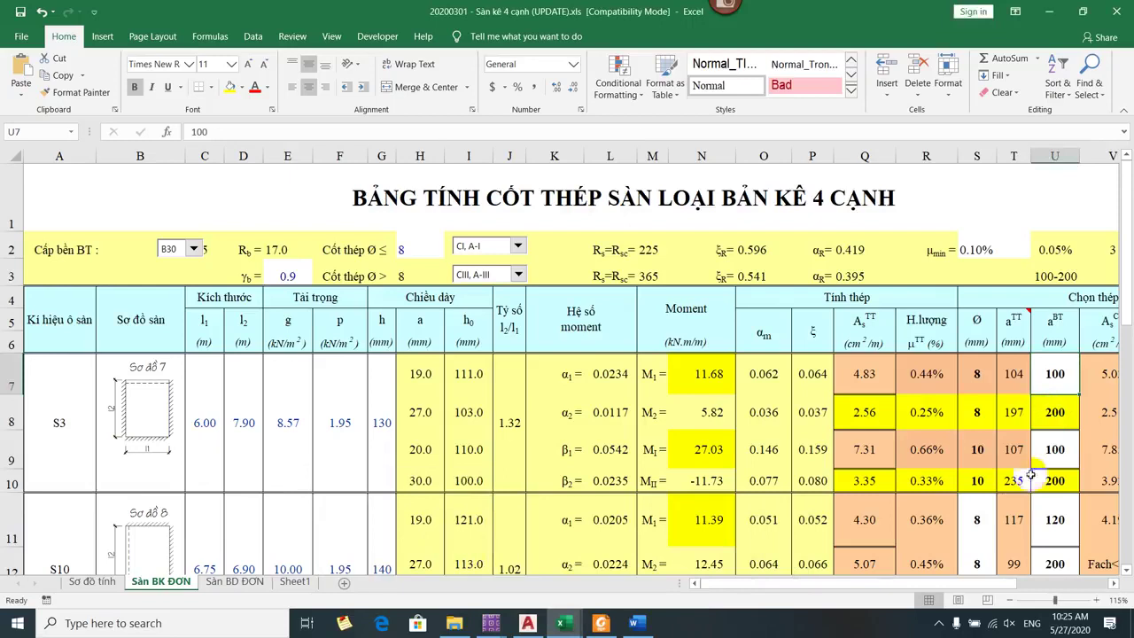
click(991, 452)
click(1057, 453)
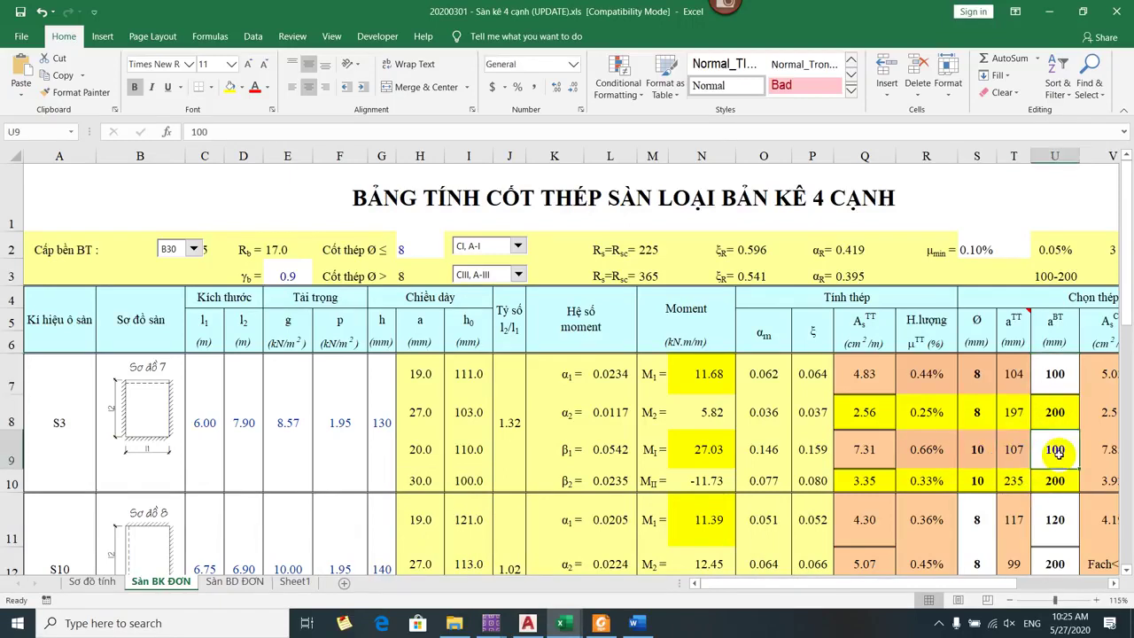
key(alt+Tab)
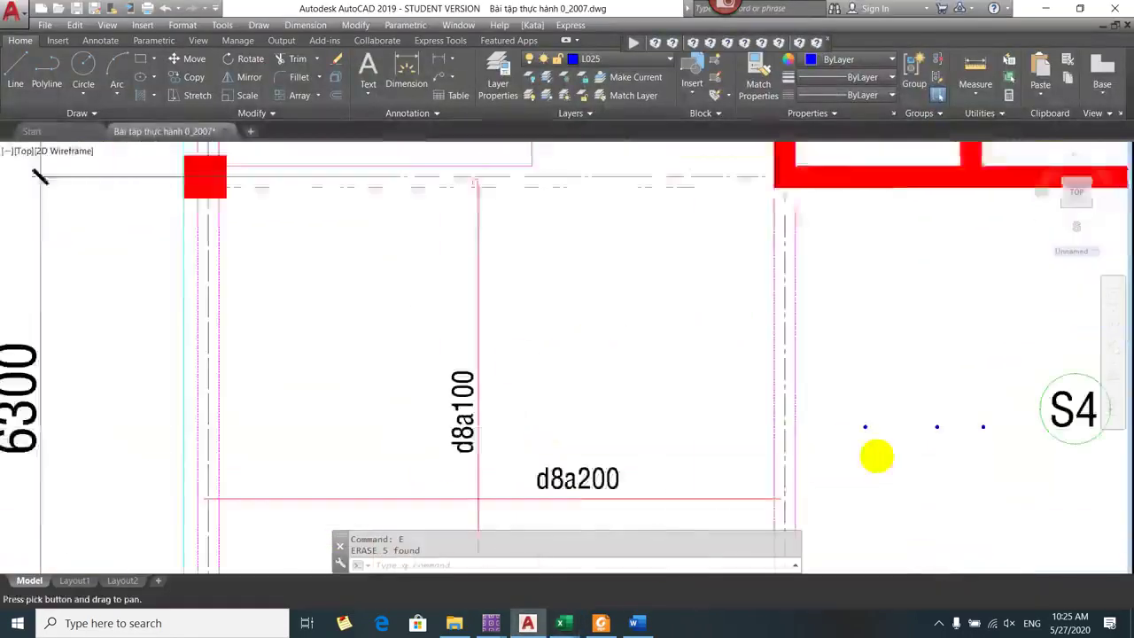
scroll(665, 417, down, 3)
scroll(660, 399, up, 2)
drag(660, 399, 612, 332)
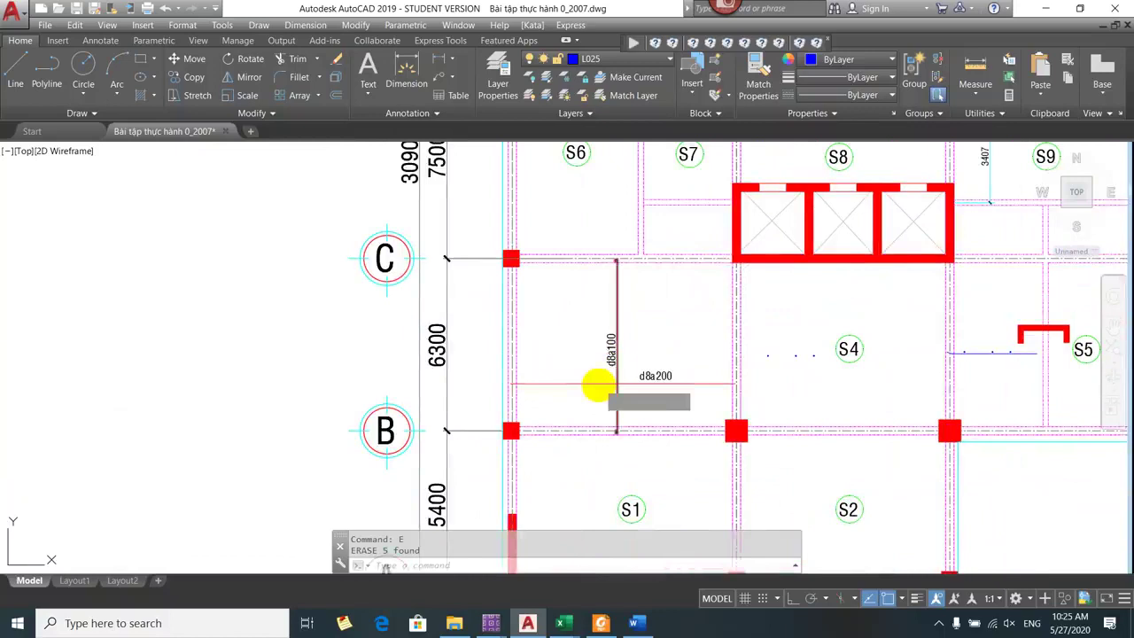
text(l)
key(Return)
click(619, 62)
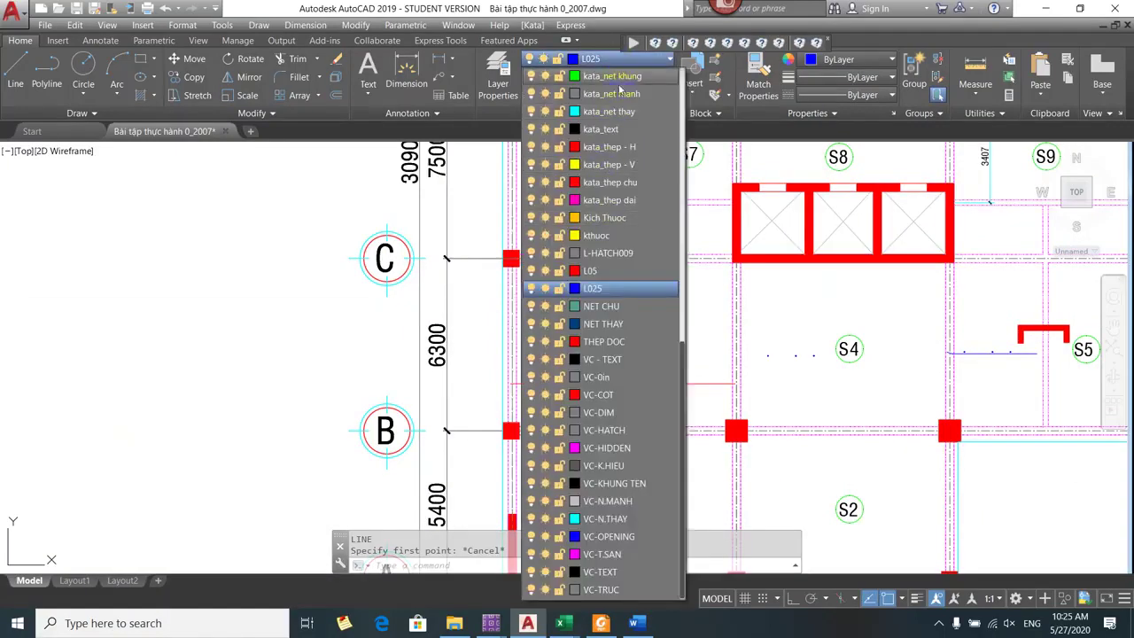
click(620, 78)
text(l)
key(Return)
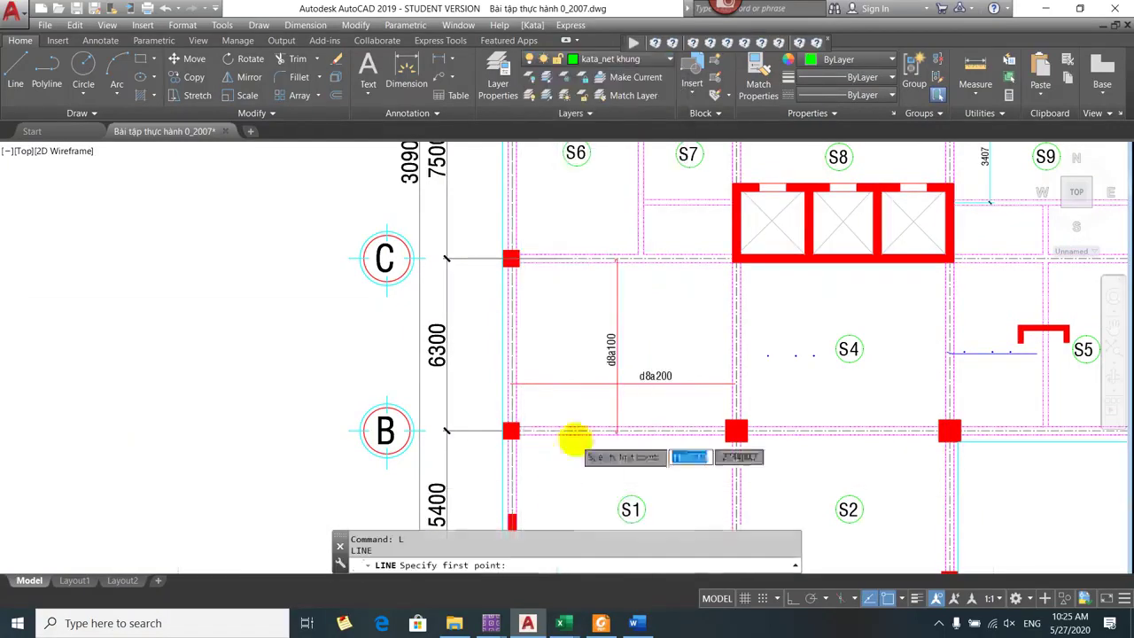
scroll(577, 435, up, 4)
click(606, 416)
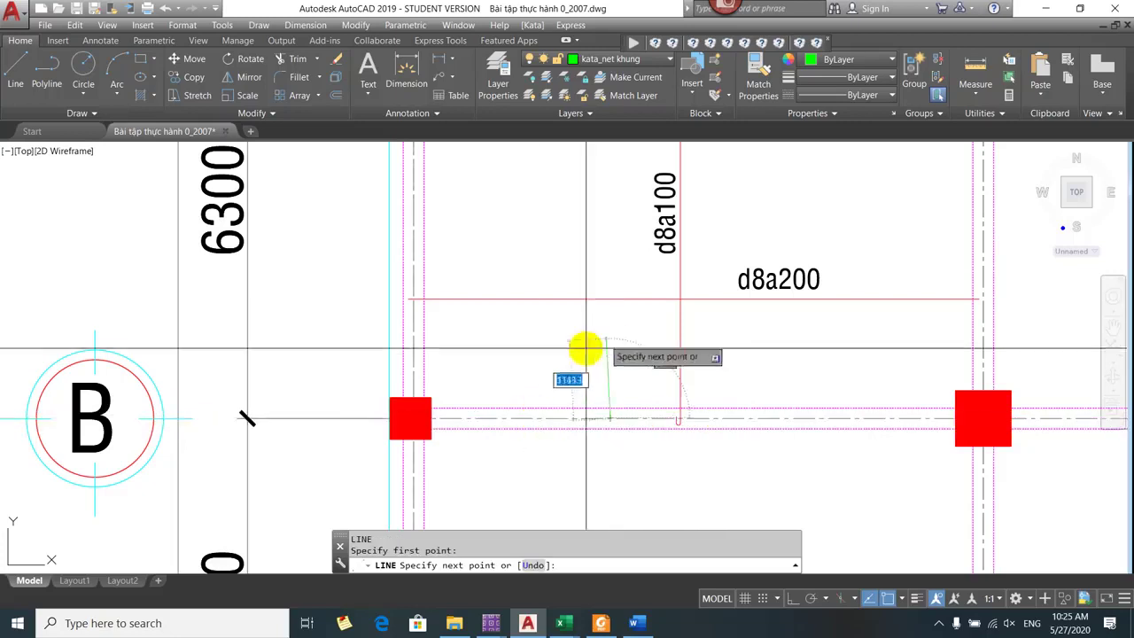
key(Escape)
key(Escape)
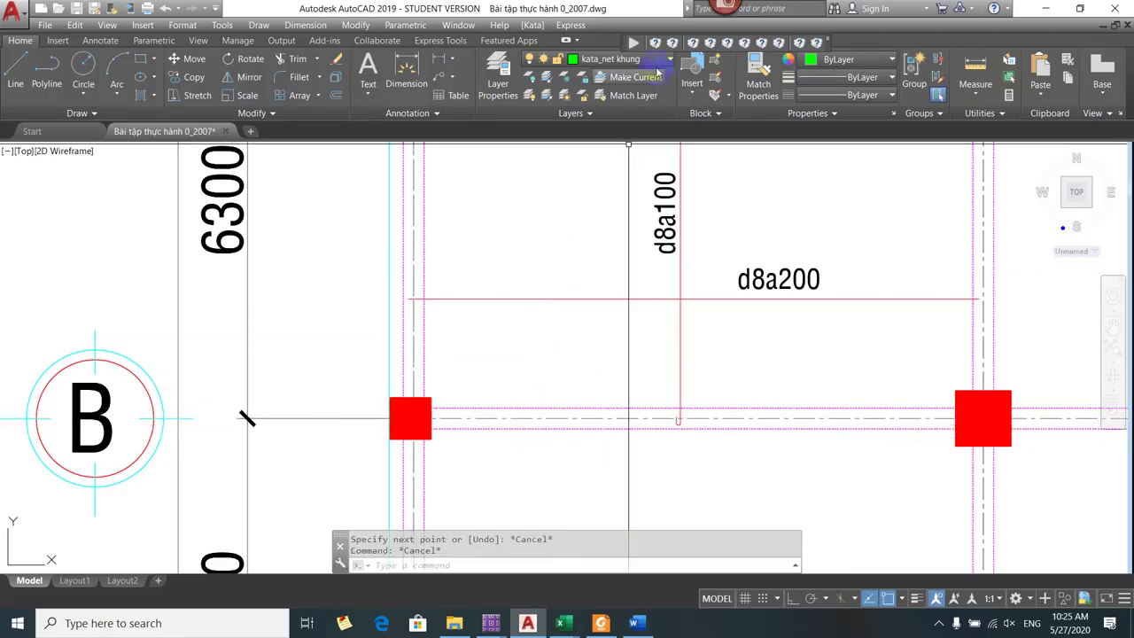
- On layer VC-OPENING, draw a bracket-shaped support bar with ortho lines, rising from the axis B beam left of the vertical d8a100 bar
click(656, 63)
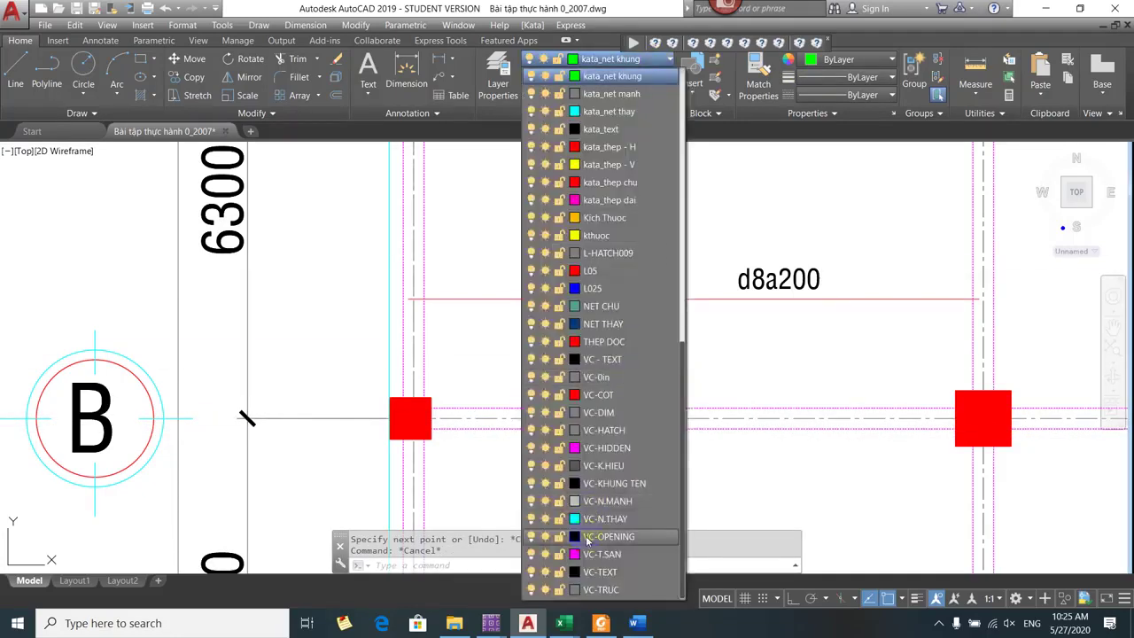
click(585, 536)
scroll(645, 417, up, 2)
text(L)
key(Return)
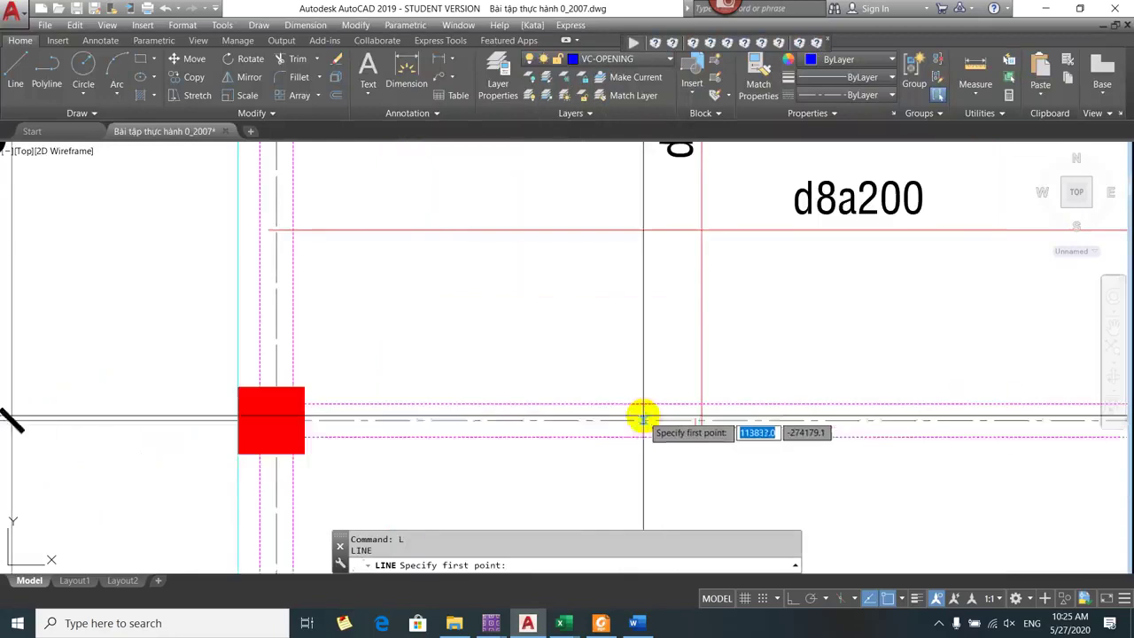
click(628, 413)
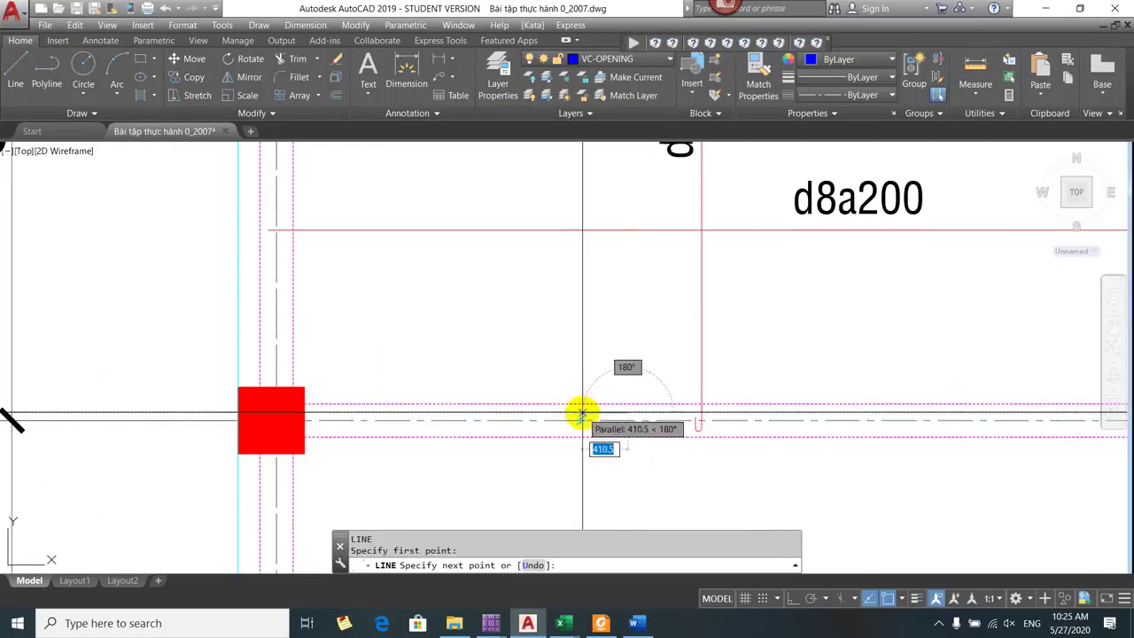
key(F8)
scroll(577, 405, up, 2)
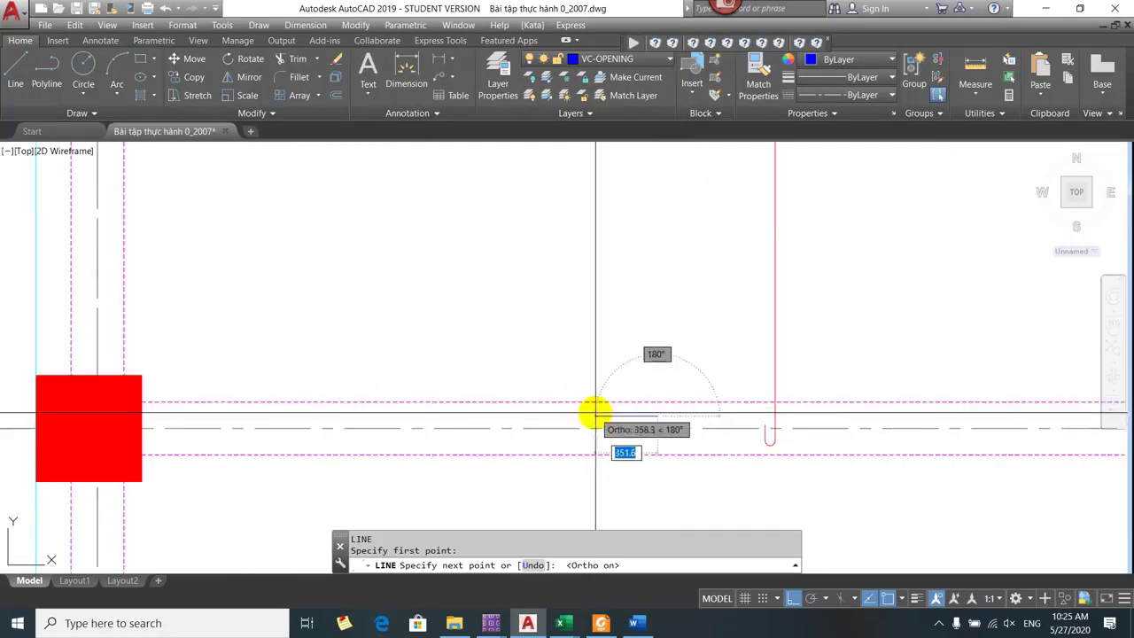
scroll(607, 414, down, 2)
click(607, 415)
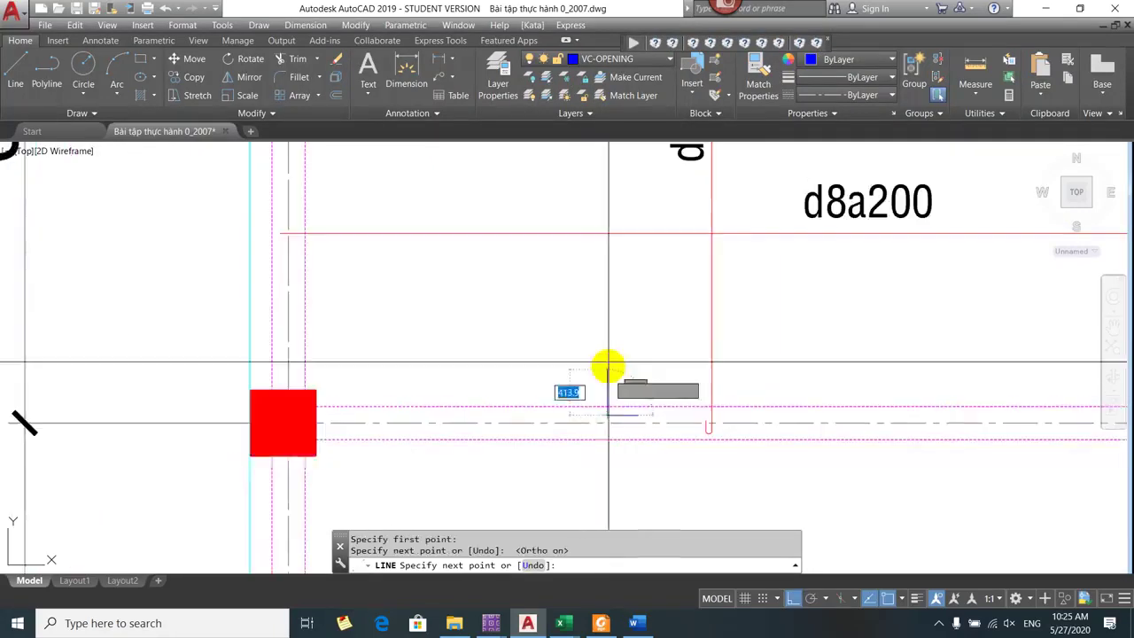
click(625, 276)
key(Escape)
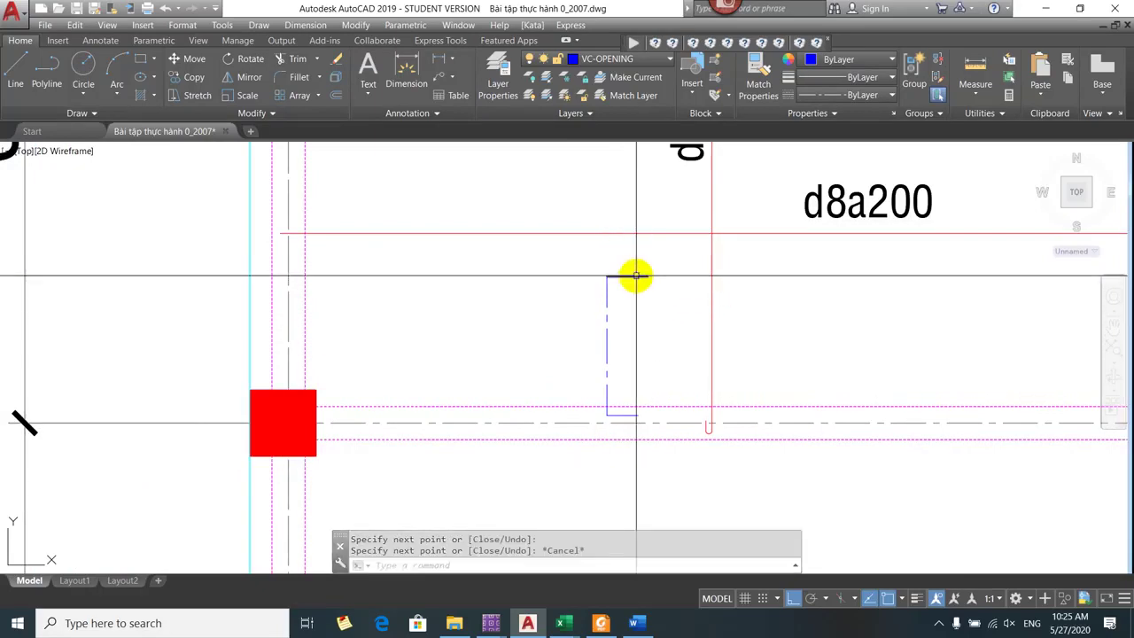
- Join the three blue lines of the support bar at axis B into a single polyline
text(pe)
key(Return)
click(625, 278)
key(Return)
key(Return)
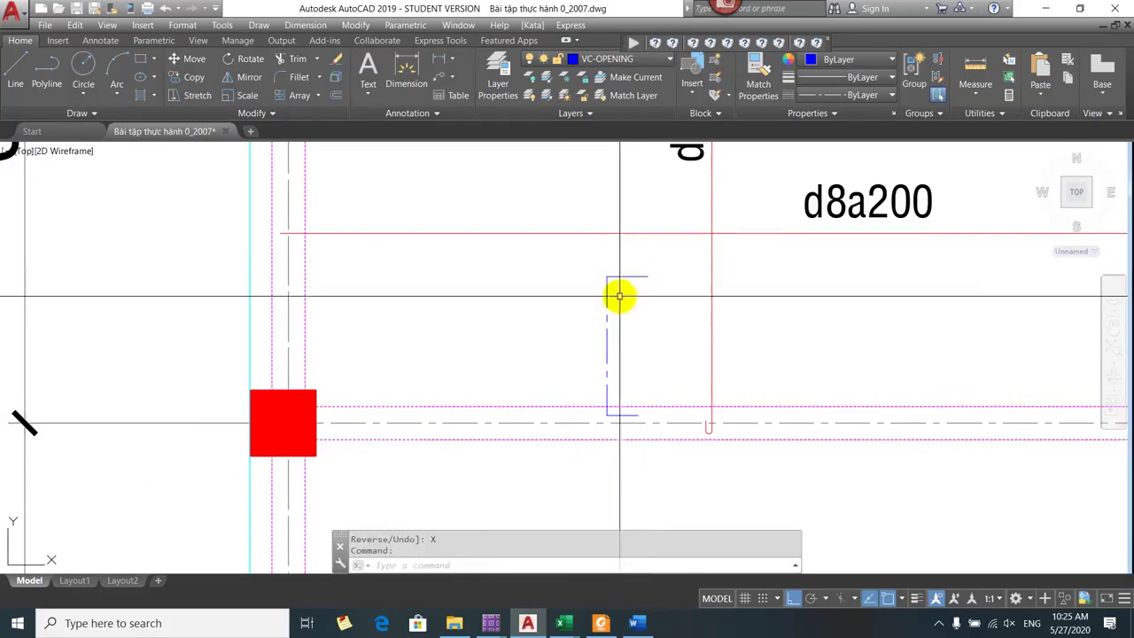
text(x)
key(Return)
- Copy the axis B support bar straight up so its upper end sits on the axis C beam
scroll(620, 293, down, 3)
text(co)
key(Return)
click(614, 301)
key(Return)
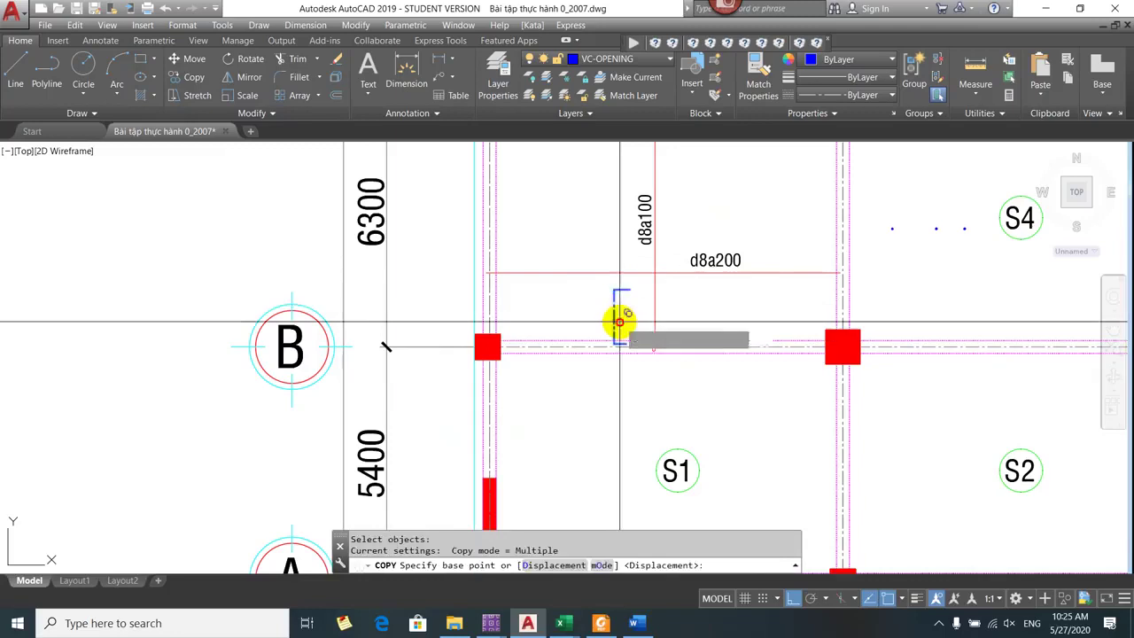
click(614, 291)
scroll(590, 265, up, 5)
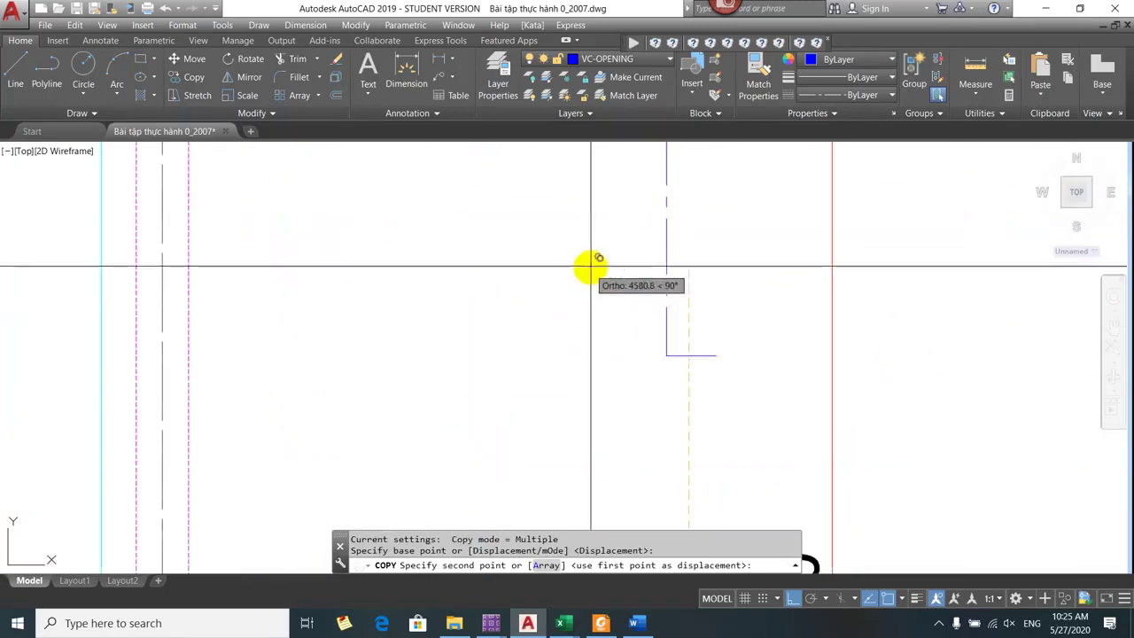
scroll(594, 257, down, 3)
click(591, 238)
scroll(606, 239, down, 2)
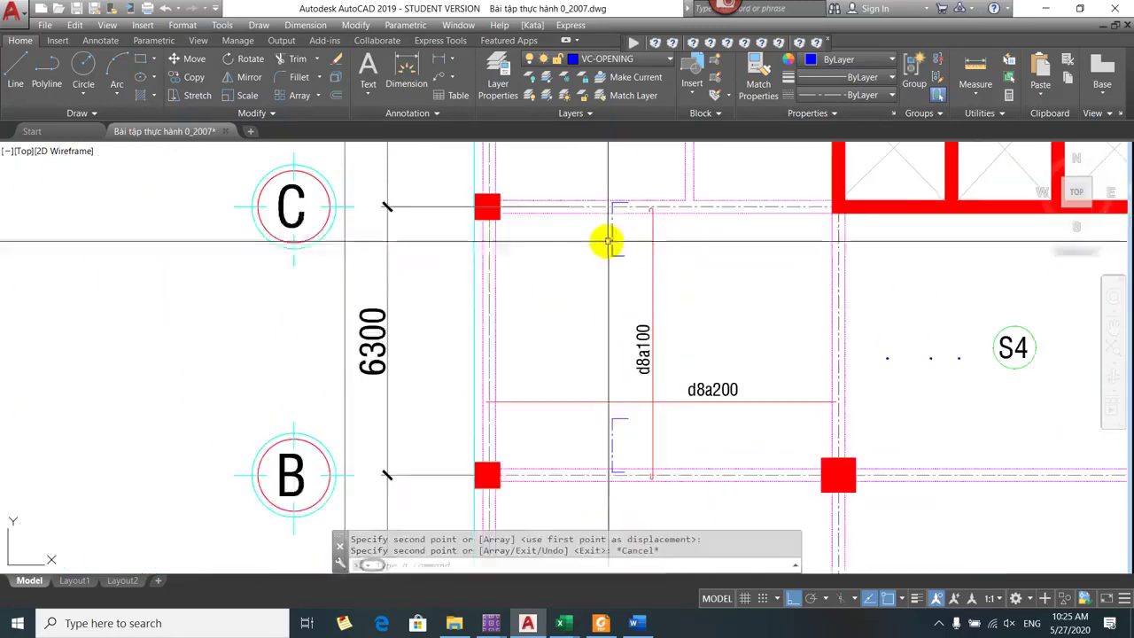
key(Escape)
- Stretch the lower end of the axis B support bar down past the beam into slab S1
drag(617, 213, 561, 316)
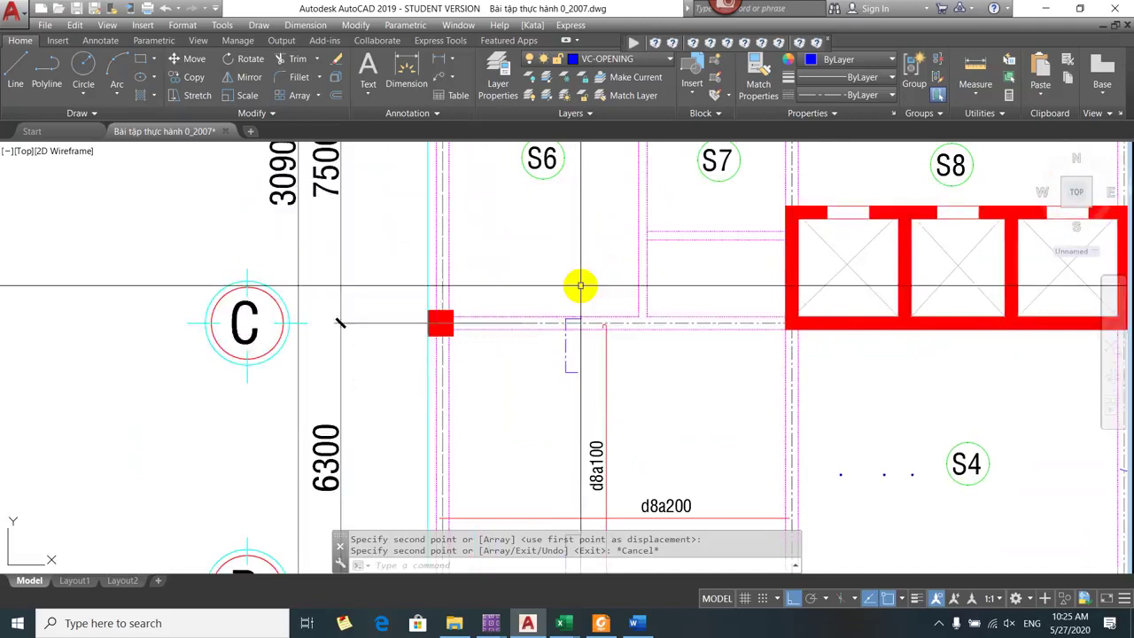
scroll(580, 319, down, 4)
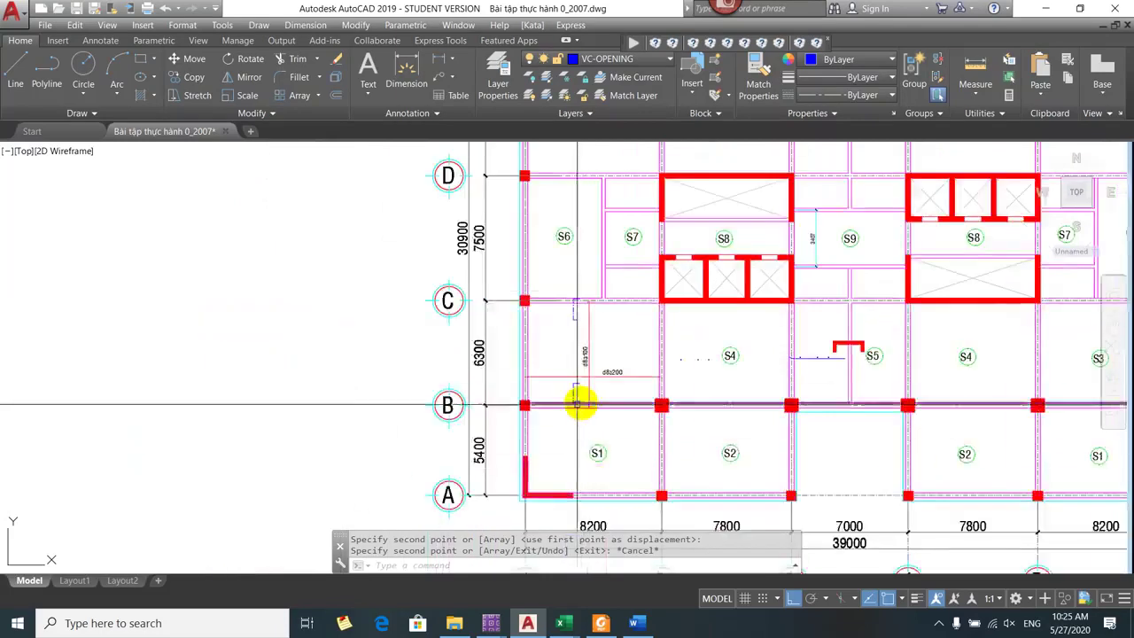
scroll(552, 463, up, 4)
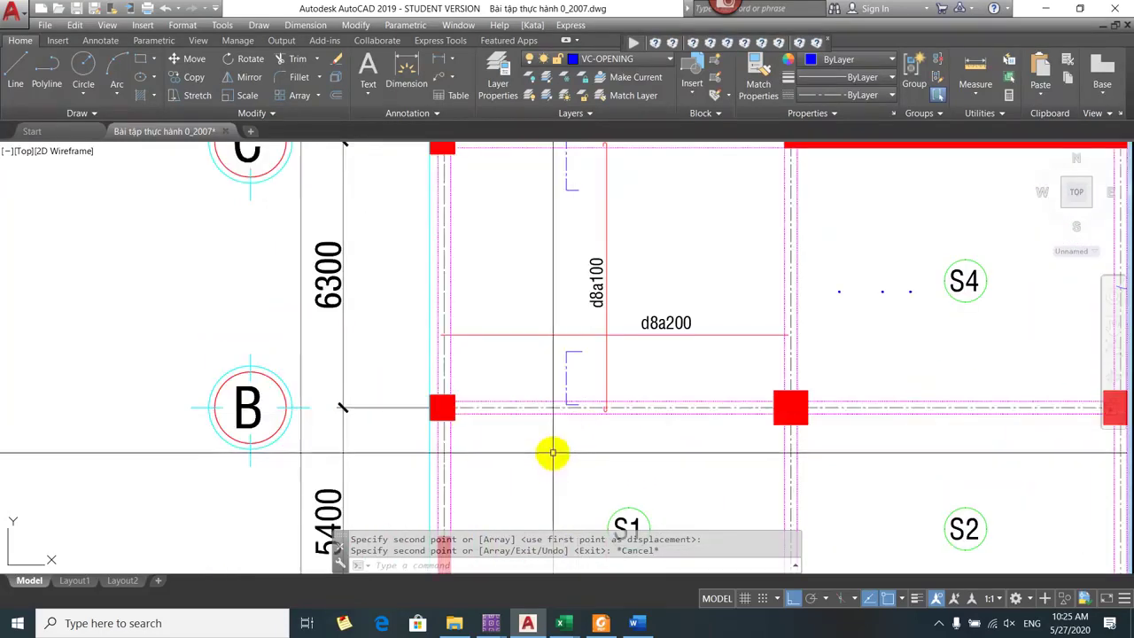
scroll(556, 405, down, 2)
drag(574, 344, 539, 346)
scroll(539, 354, down, 1)
scroll(540, 405, up, 1)
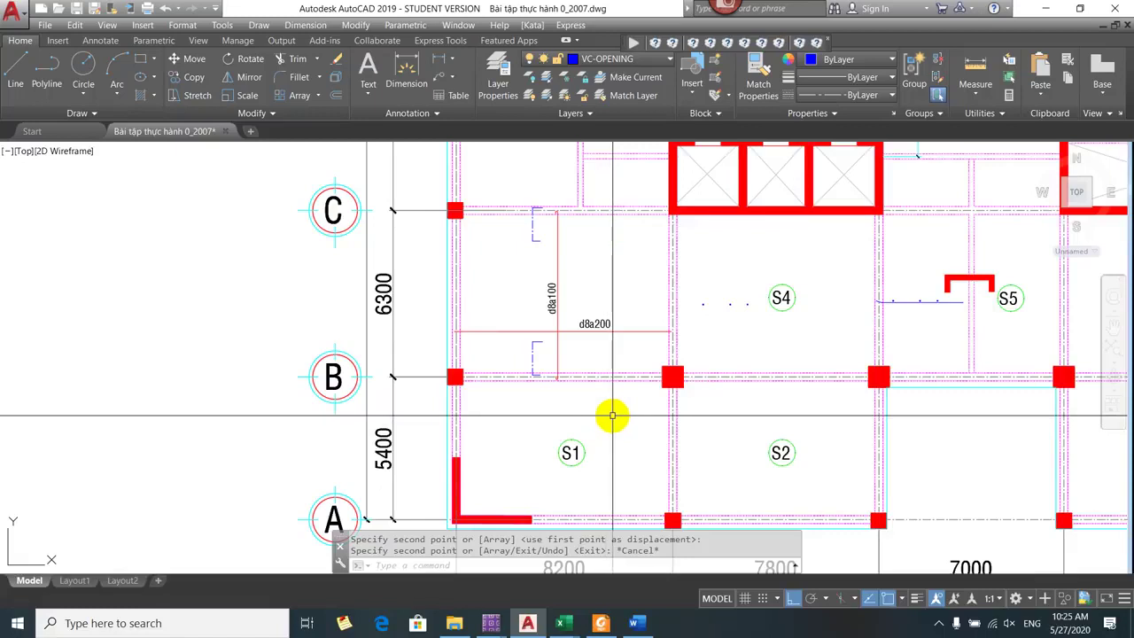
drag(543, 331, 523, 352)
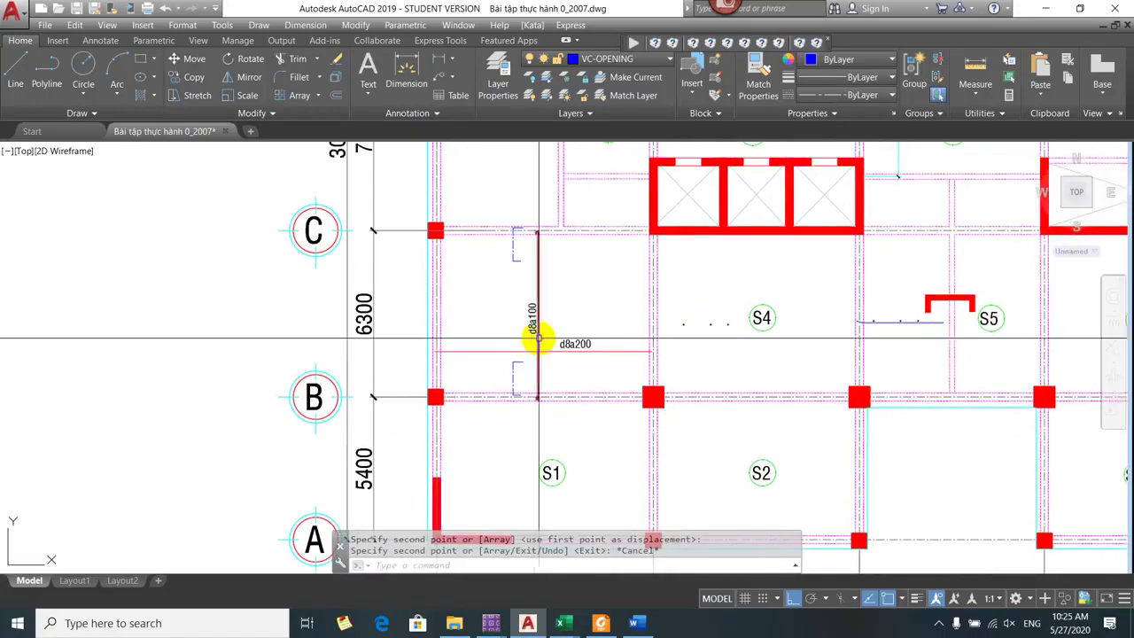
click(516, 392)
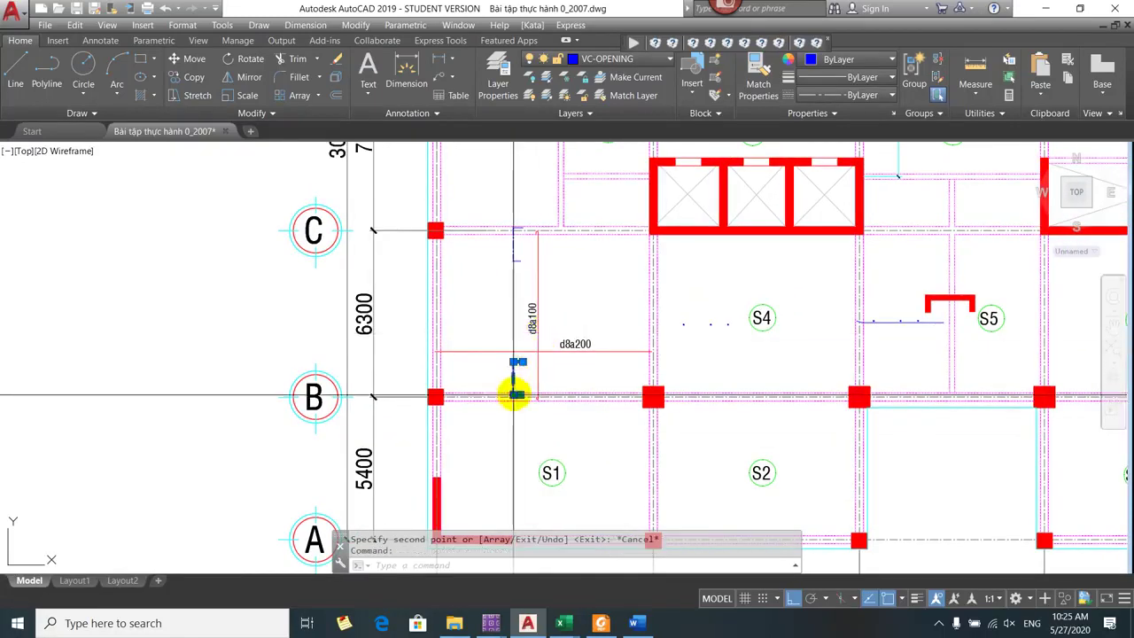
scroll(516, 393, up, 5)
click(516, 394)
scroll(516, 393, down, 3)
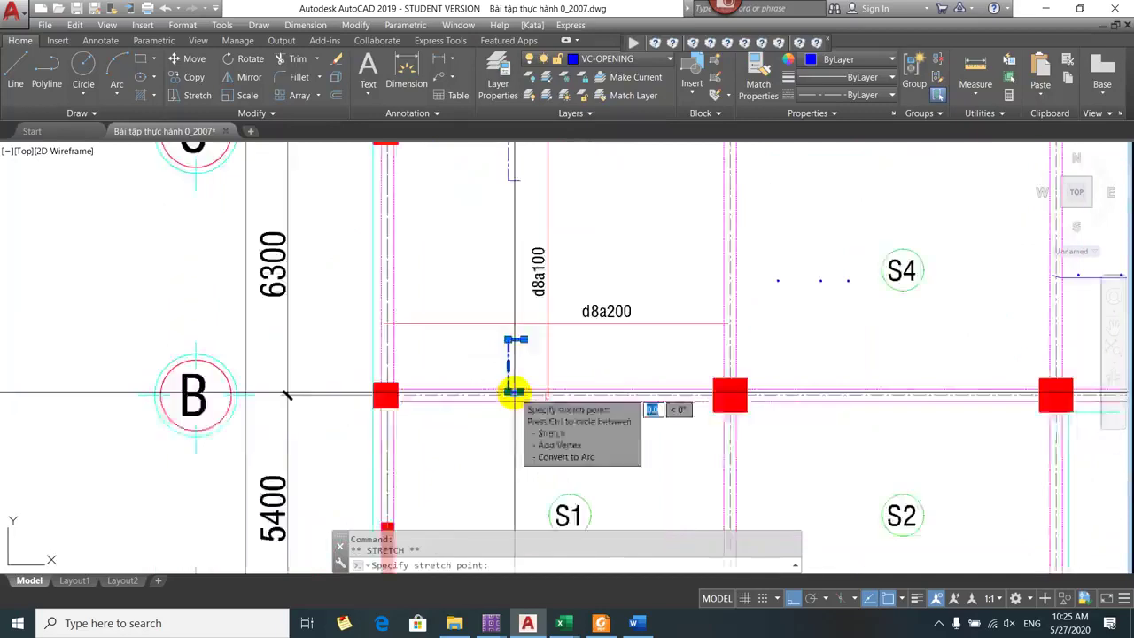
scroll(515, 393, down, 3)
key(Escape)
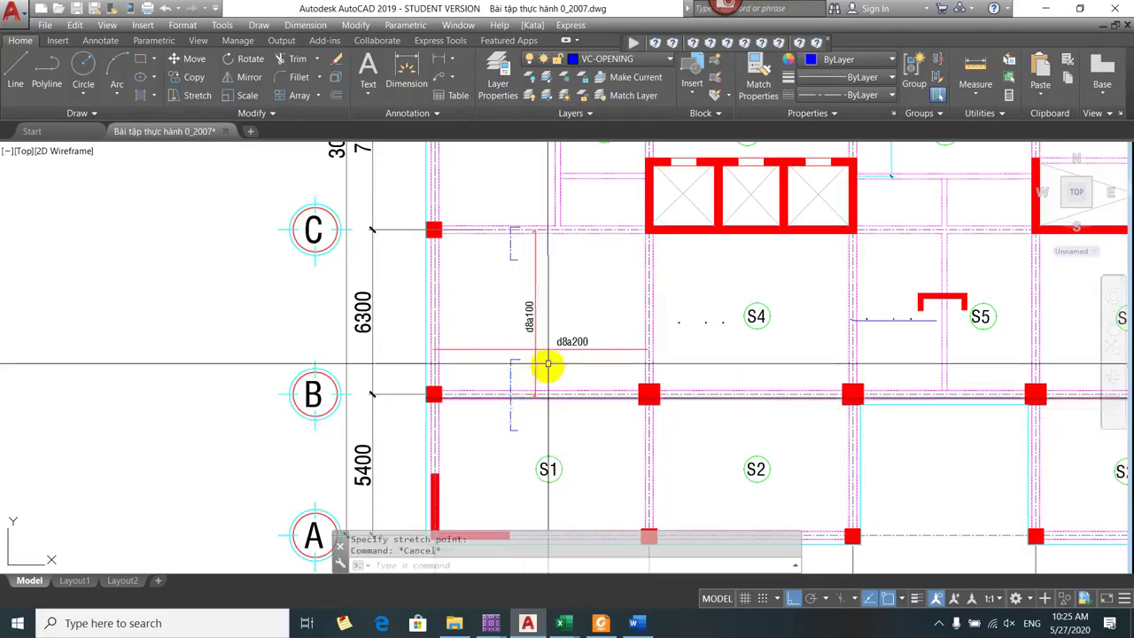
mouse_move(548, 364)
mouse_down()
mouse_move(572, 410)
mouse_move(482, 375)
mouse_up()
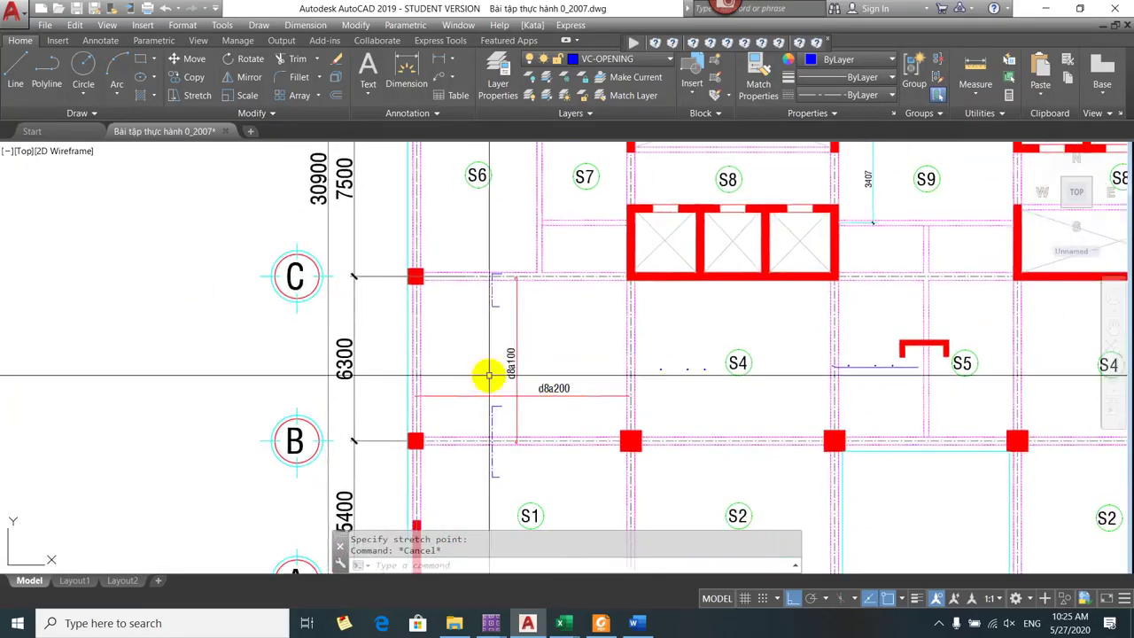
scroll(495, 358, up, 2)
text(c)
key(Return)
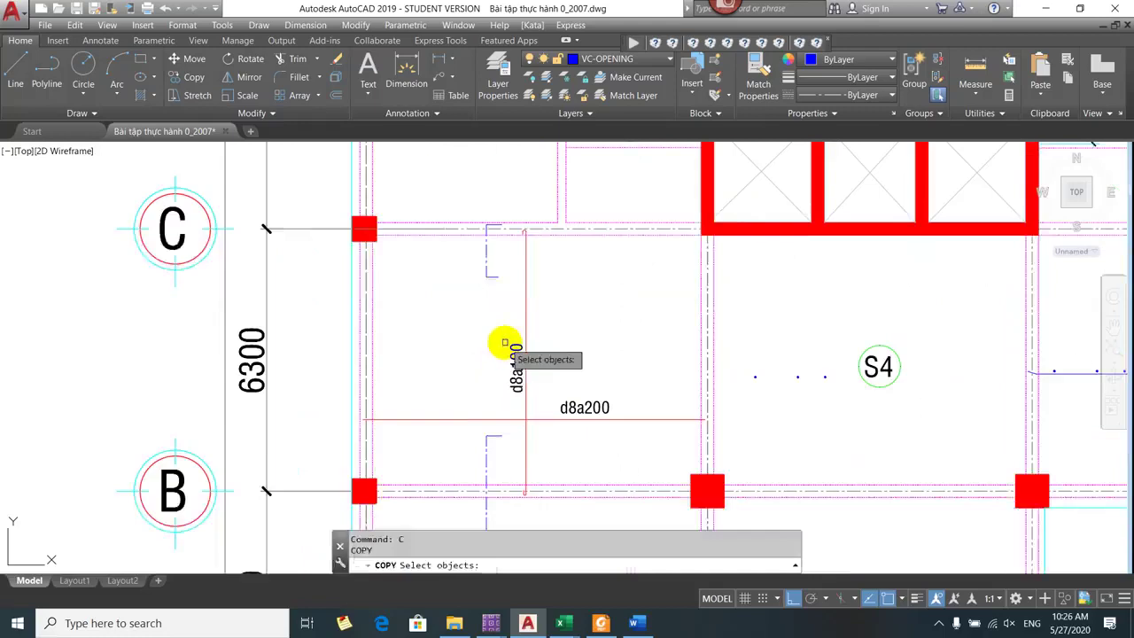
click(481, 440)
click(540, 354)
key(Escape)
- Copy the vertical d8a100 label beside the support bars at axis B and axis C
text(c)
key(Return)
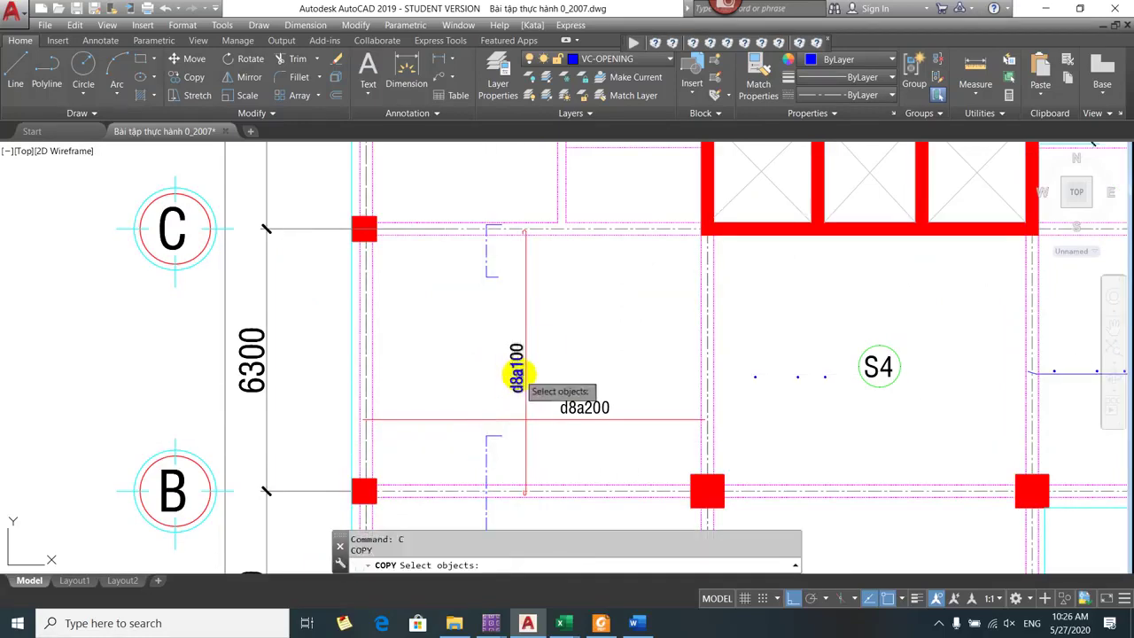
key(Return)
click(499, 406)
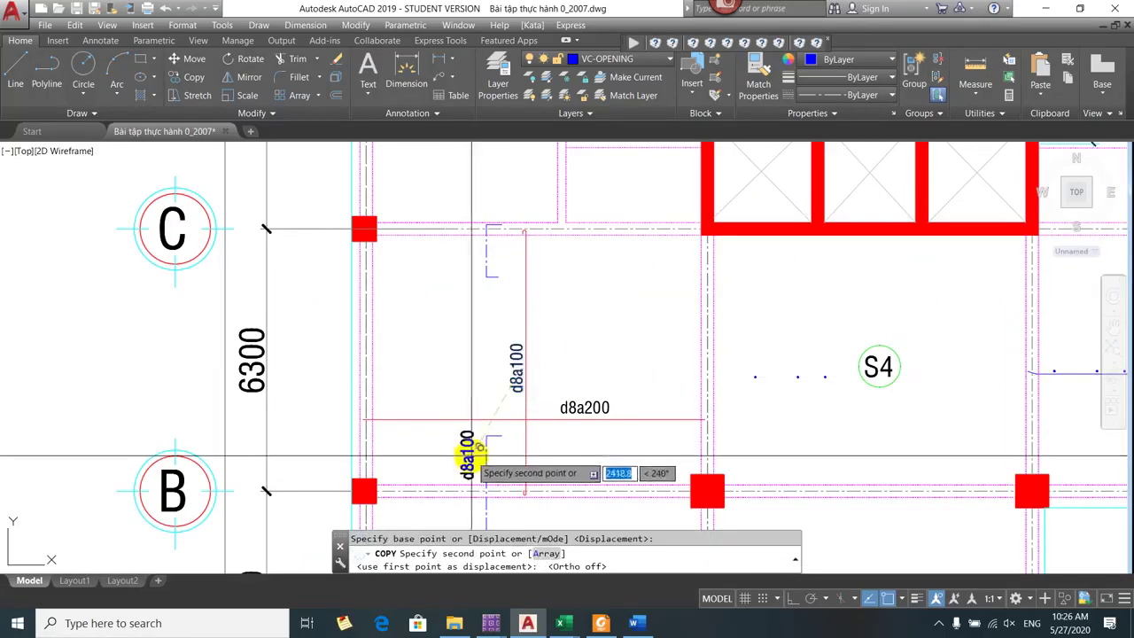
click(475, 255)
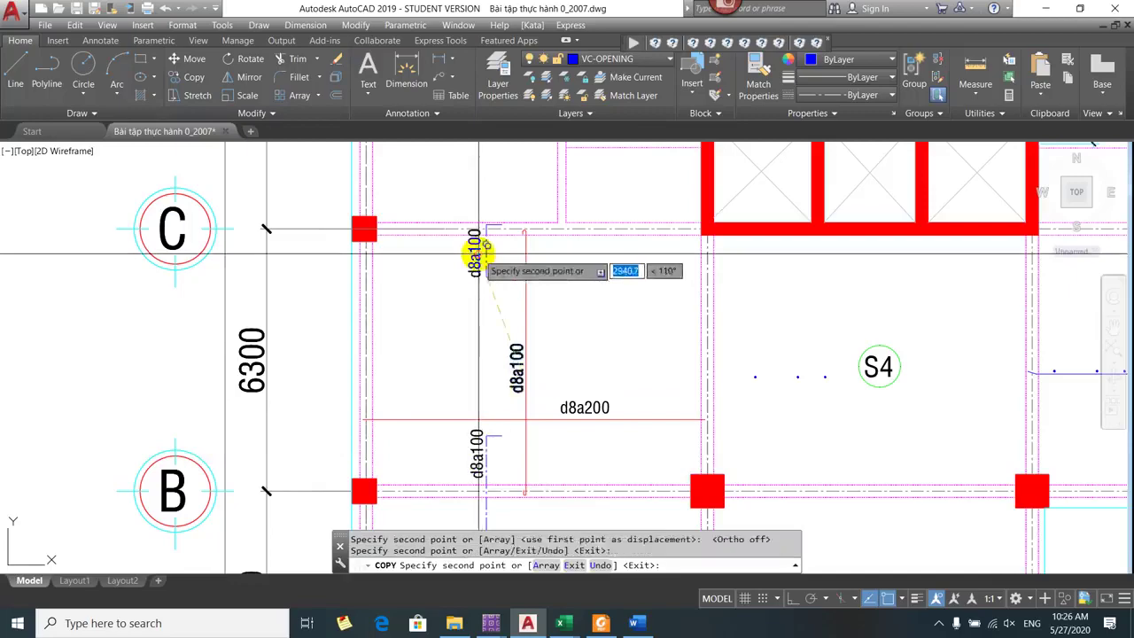
- Check the chosen bar diameter for slab S3's support moment MI in the Excel workbook, and return to the AutoCAD plan
key(alt+Tab)
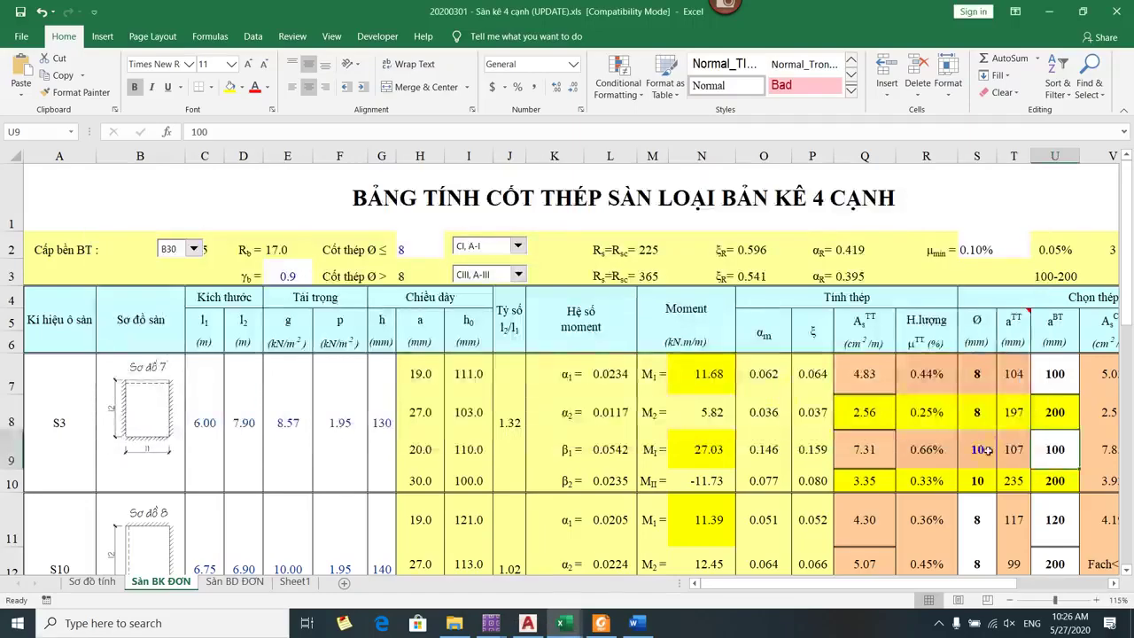
key(alt+Tab)
key(Escape)
- Change the label of the support bar at axis C to d10a100
scroll(479, 268, up, 2)
text(ed)
key(Return)
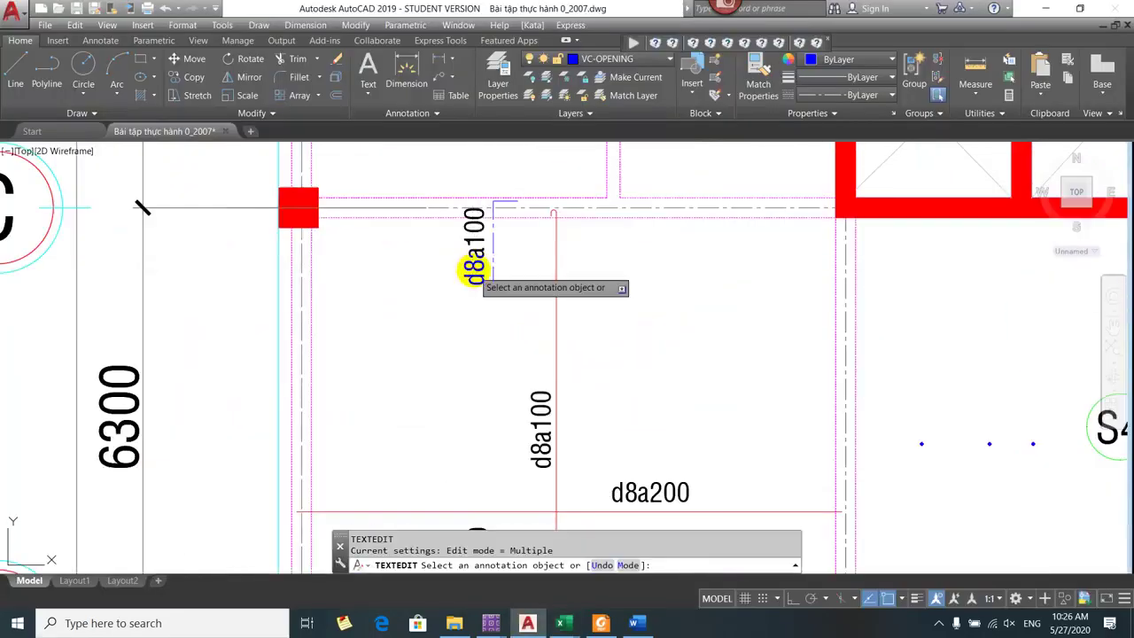
click(476, 269)
click(511, 290)
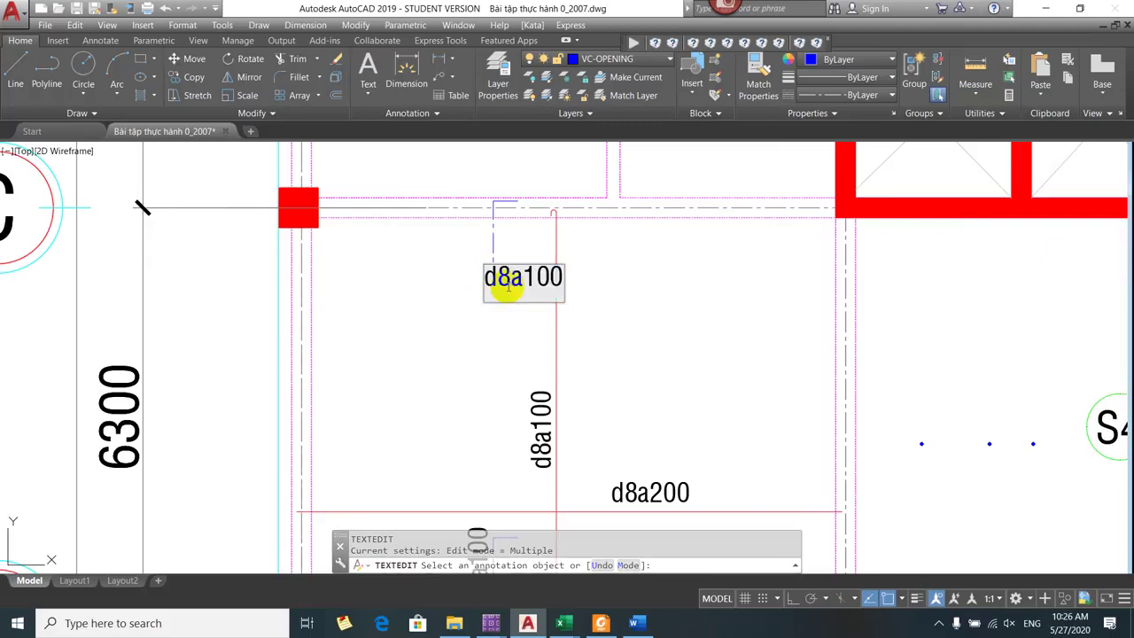
text(10)
key(Return)
- Change the label of the support bar at axis B to d10a100 and finish text editing
scroll(466, 352, down, 5)
scroll(460, 416, up, 4)
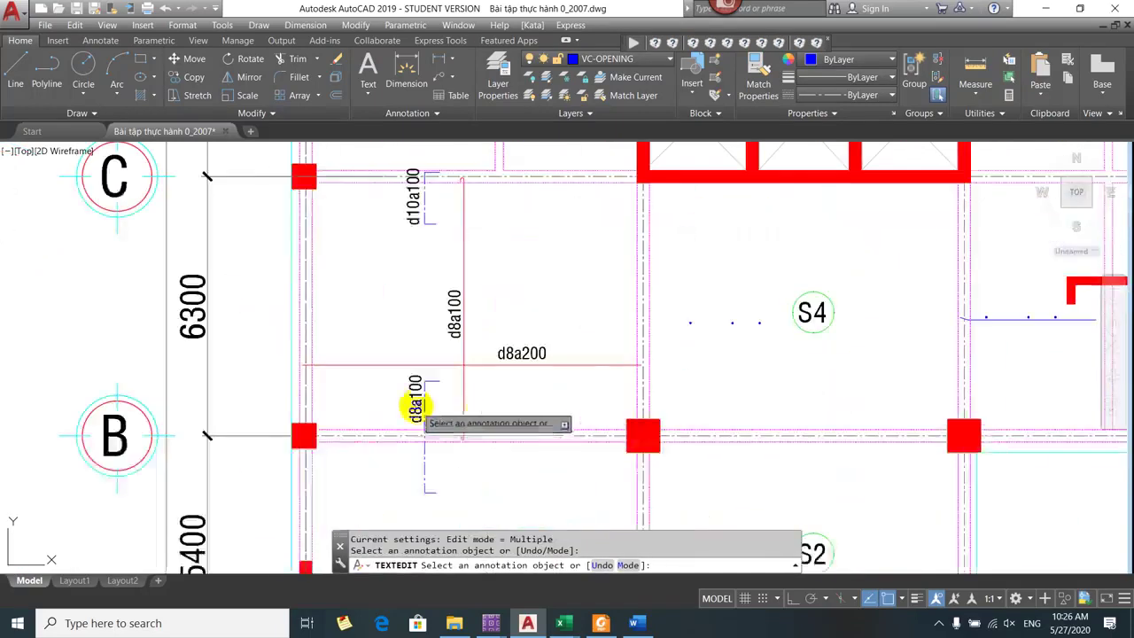
scroll(424, 405, up, 2)
click(434, 422)
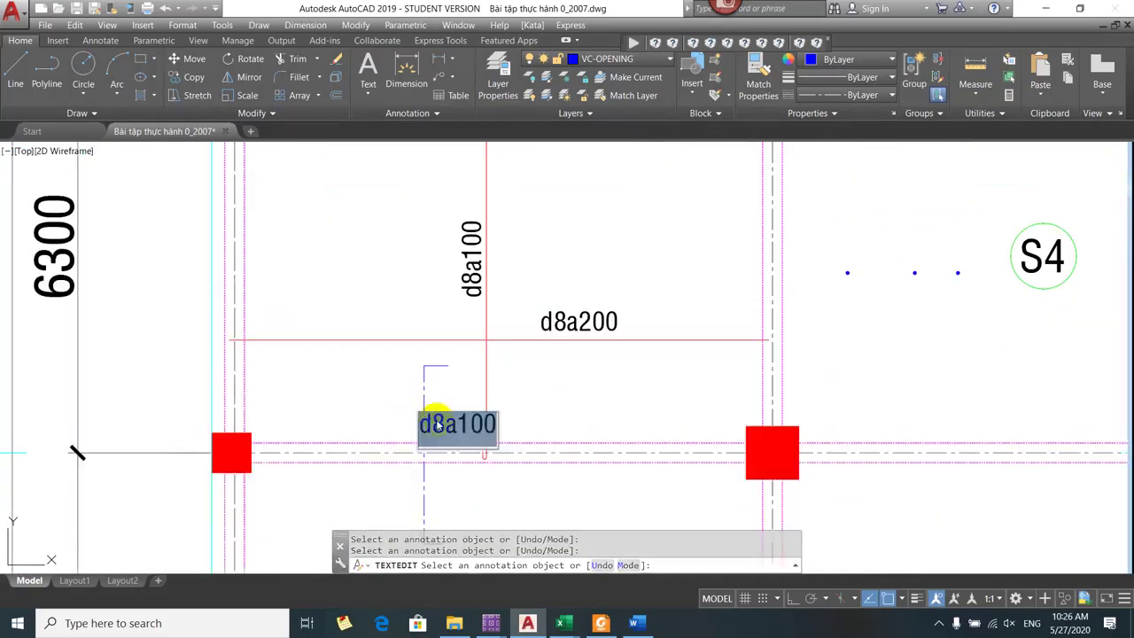
click(440, 429)
text(10)
key(Return)
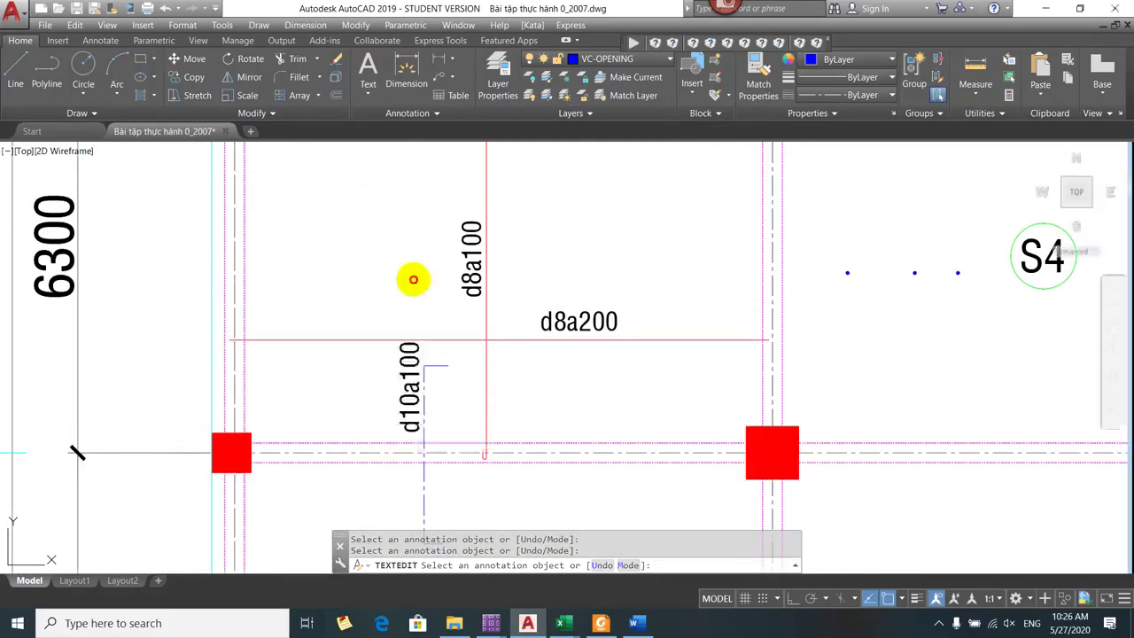
scroll(413, 286, down, 5)
scroll(478, 319, up, 4)
scroll(472, 321, down, 1)
scroll(527, 307, up, 1)
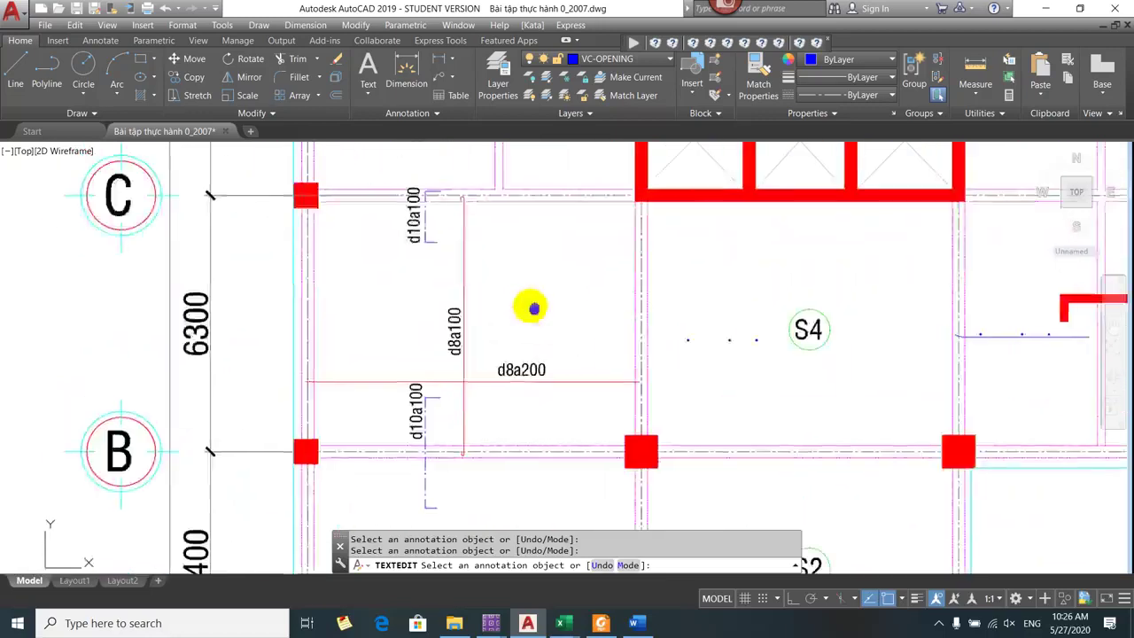
key(Escape)
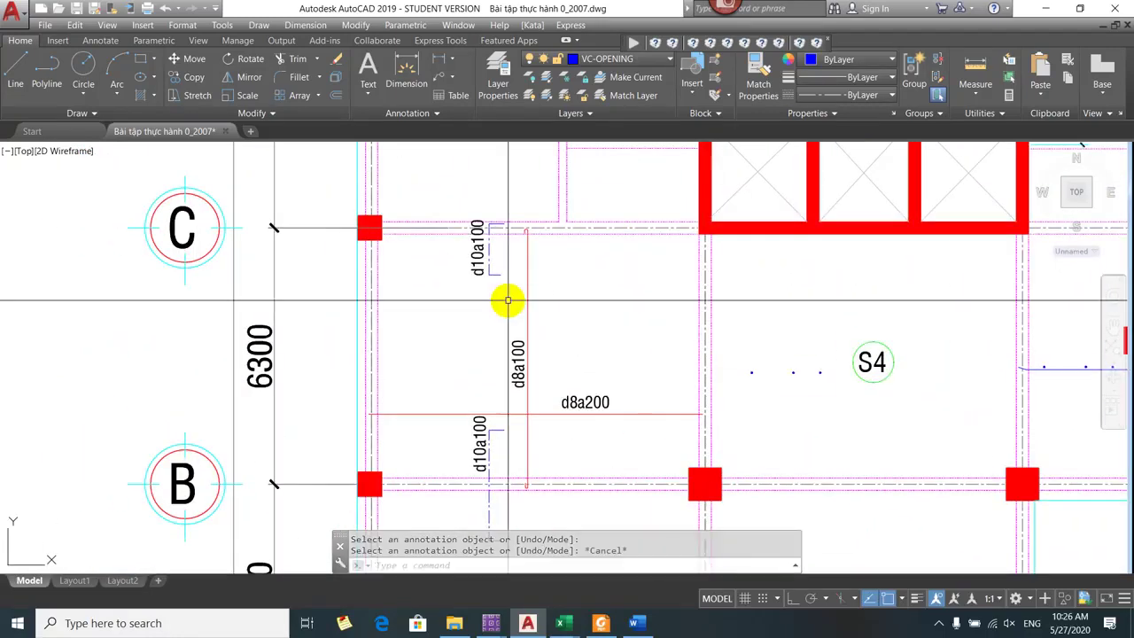
scroll(514, 293, up, 1)
scroll(458, 272, down, 1)
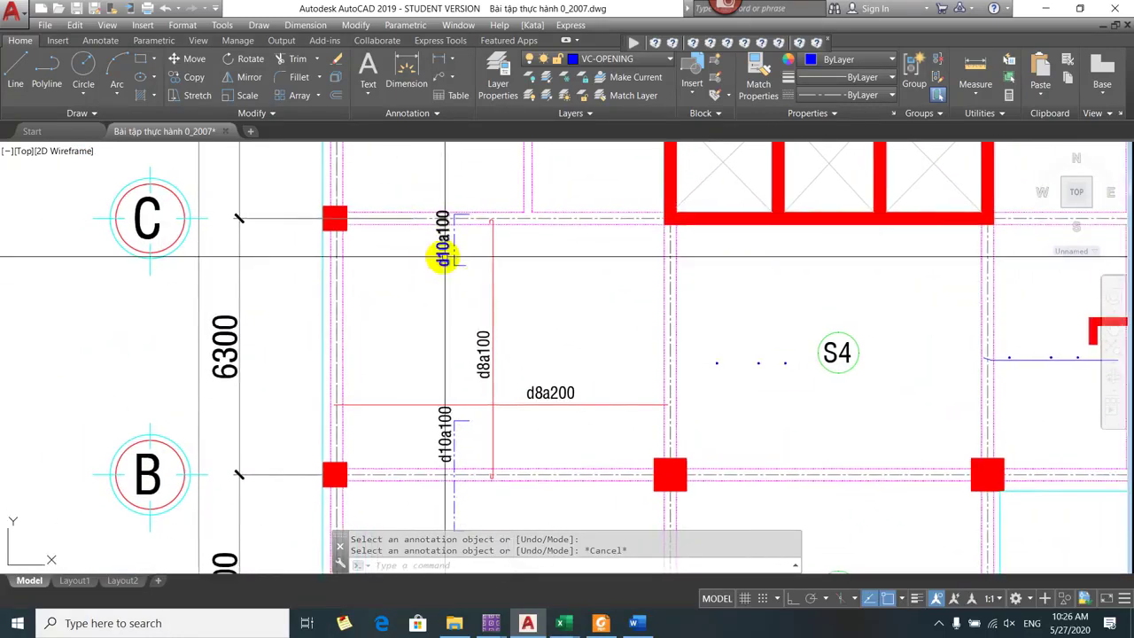
mouse_move(446, 256)
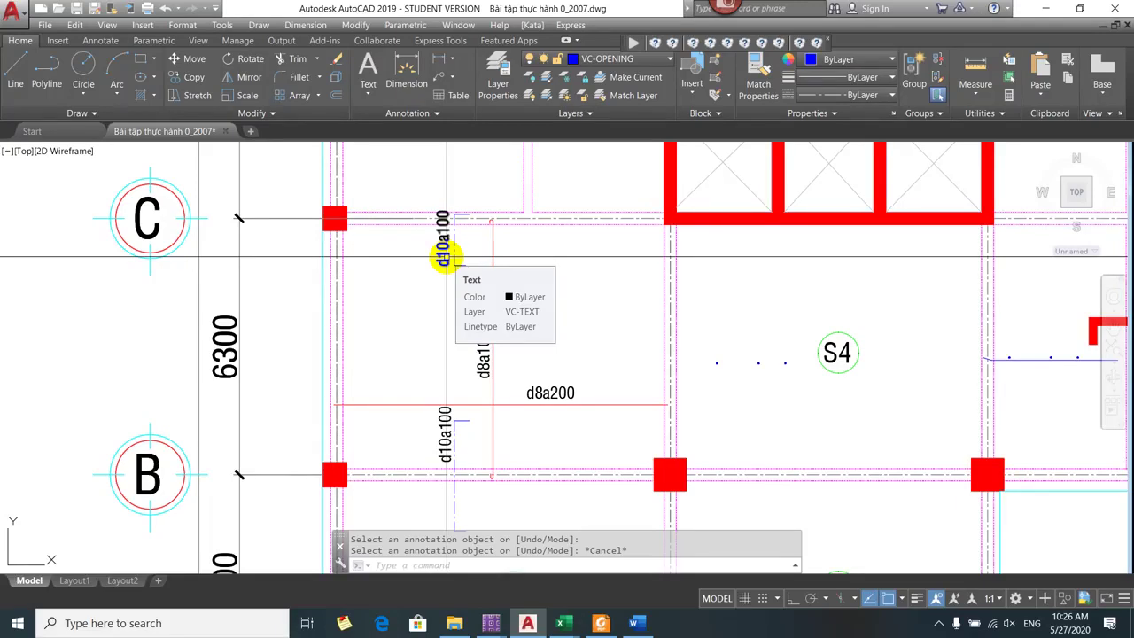
- Launch PowerPoint from Windows
click(16, 623)
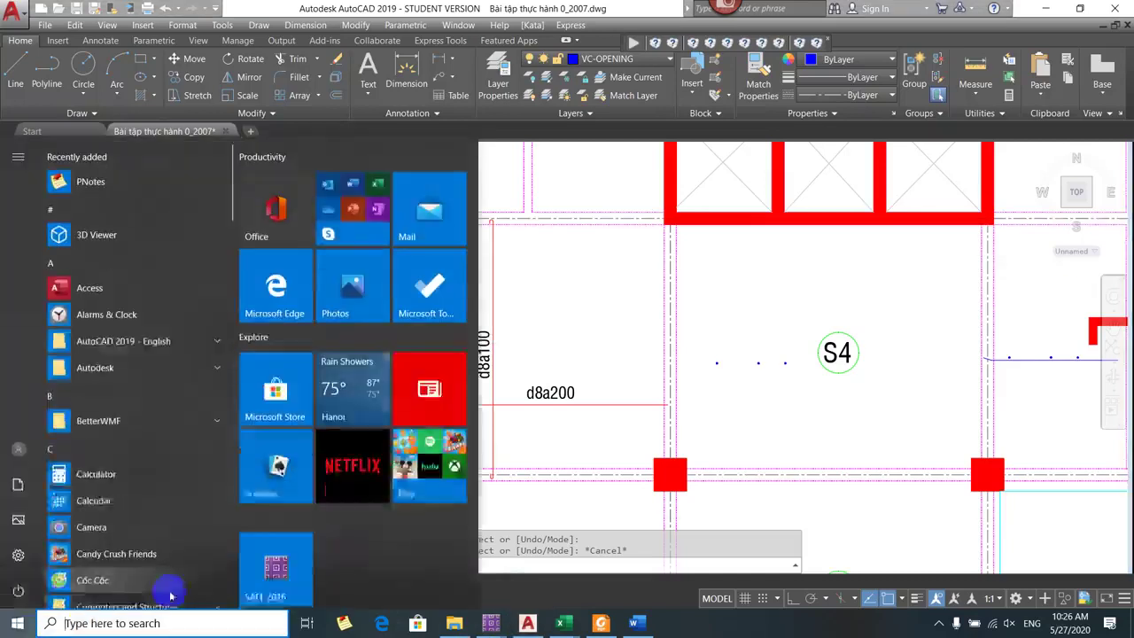
text(po)
key(Return)
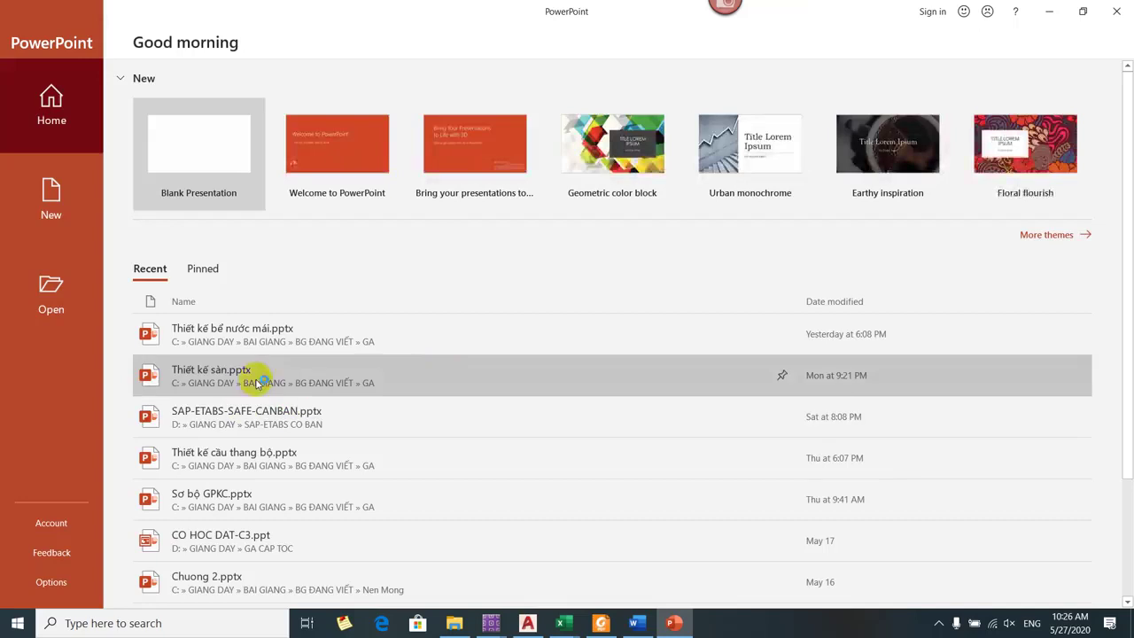
- Open Thiết kế sàn.pptx and go to slide 17 on two-way slab moments
click(257, 375)
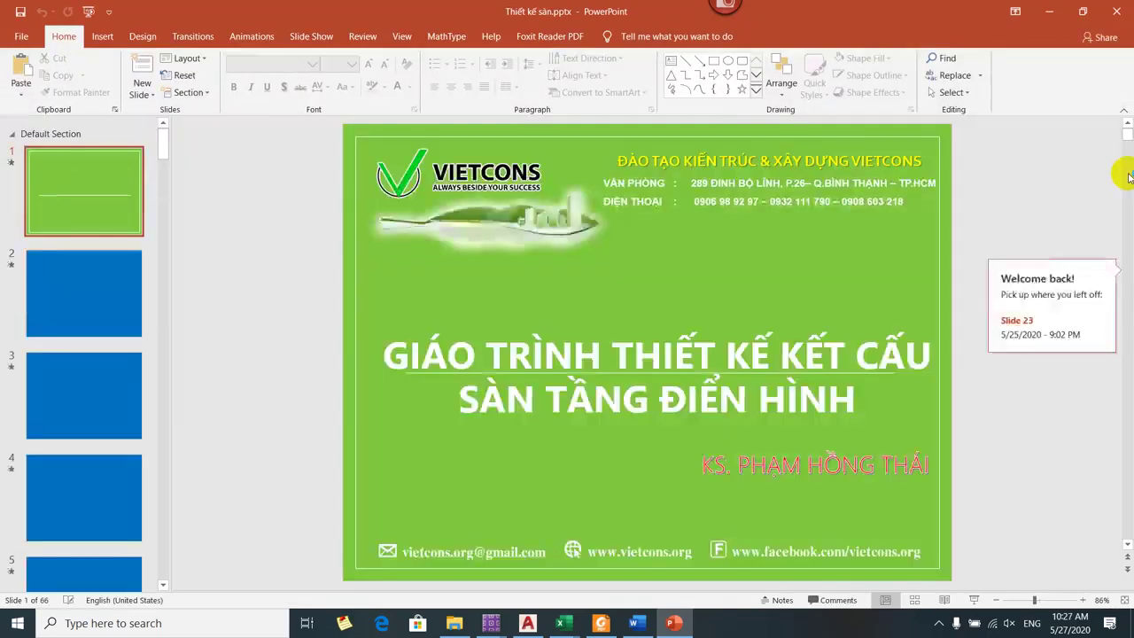
click(1126, 333)
scroll(1130, 333, down, 7)
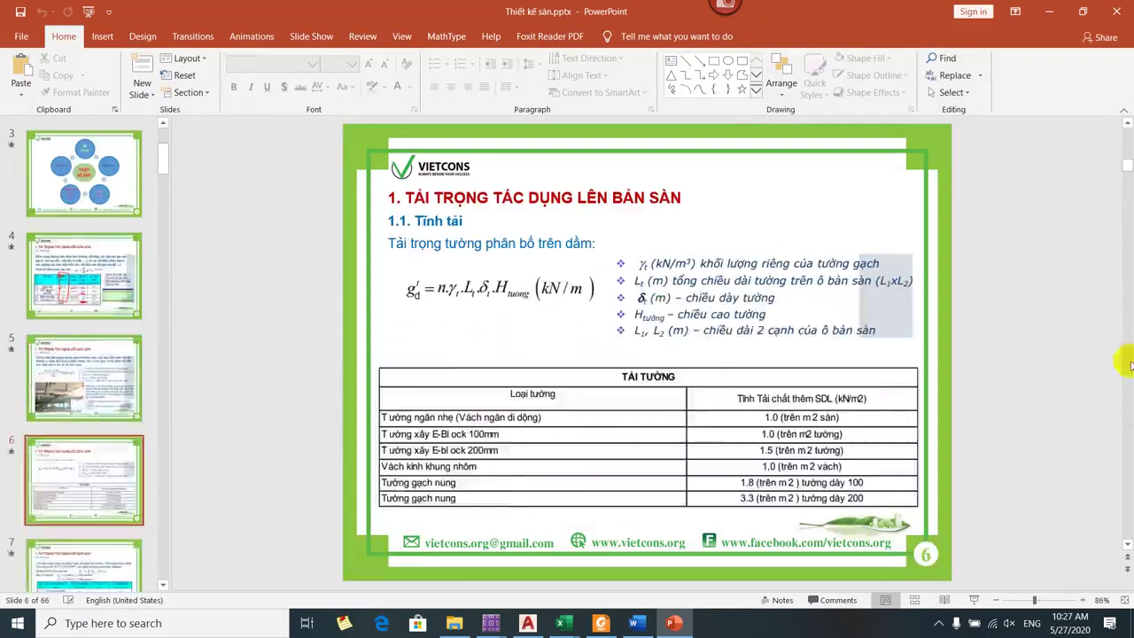
scroll(1131, 333, down, 6)
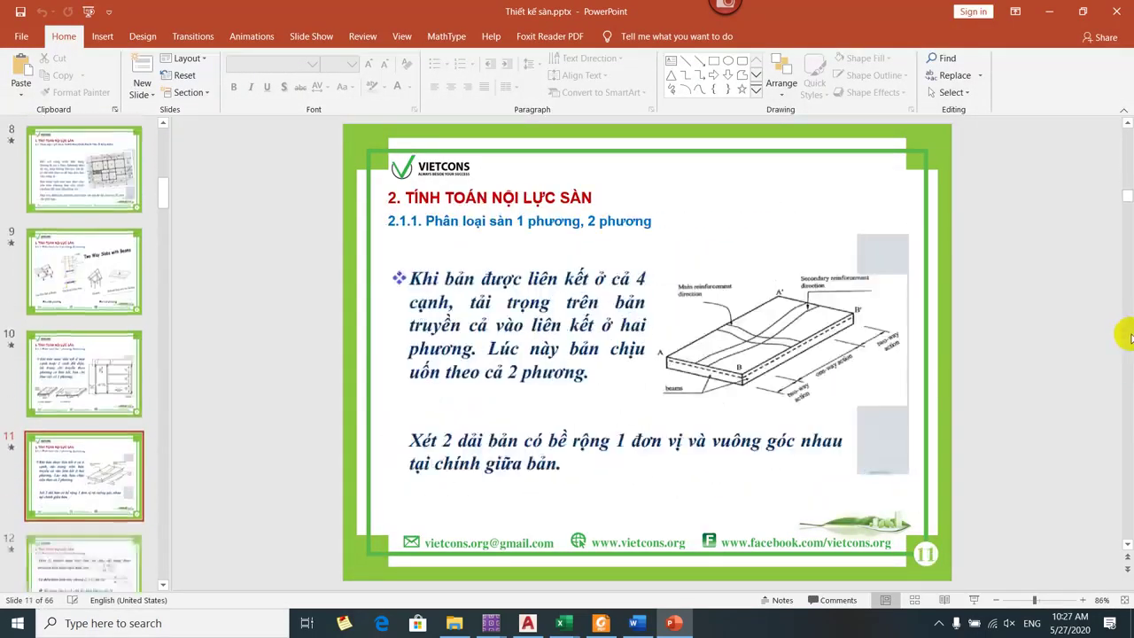
scroll(1131, 336, down, 2)
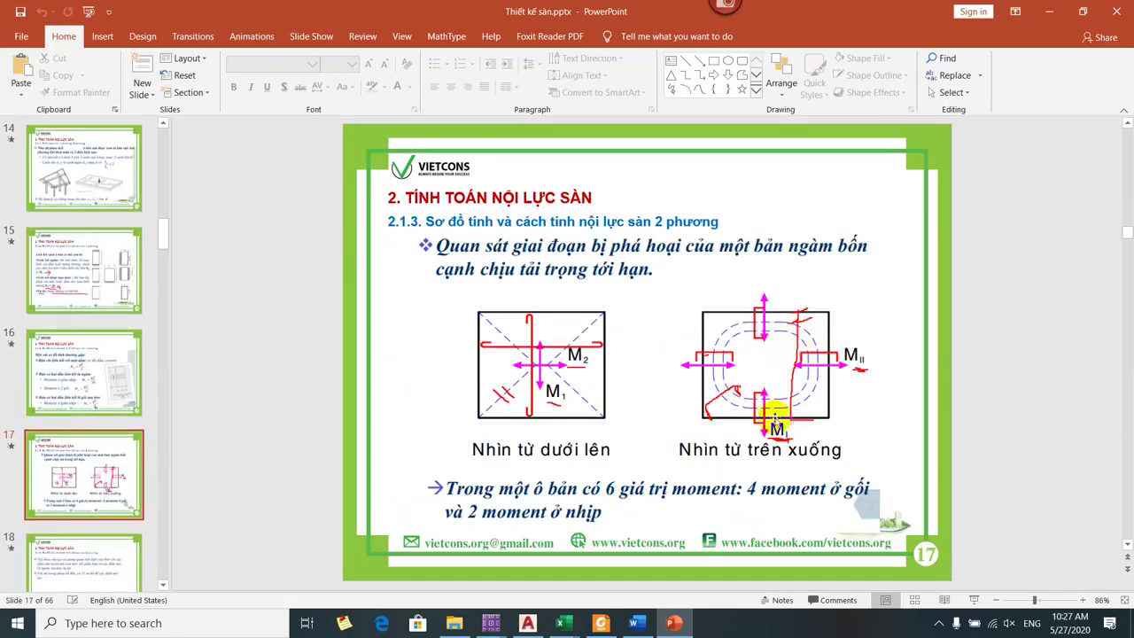
- Delete the handwritten ink marks from the two slab moment diagrams on slide 17
click(728, 388)
key(Delete)
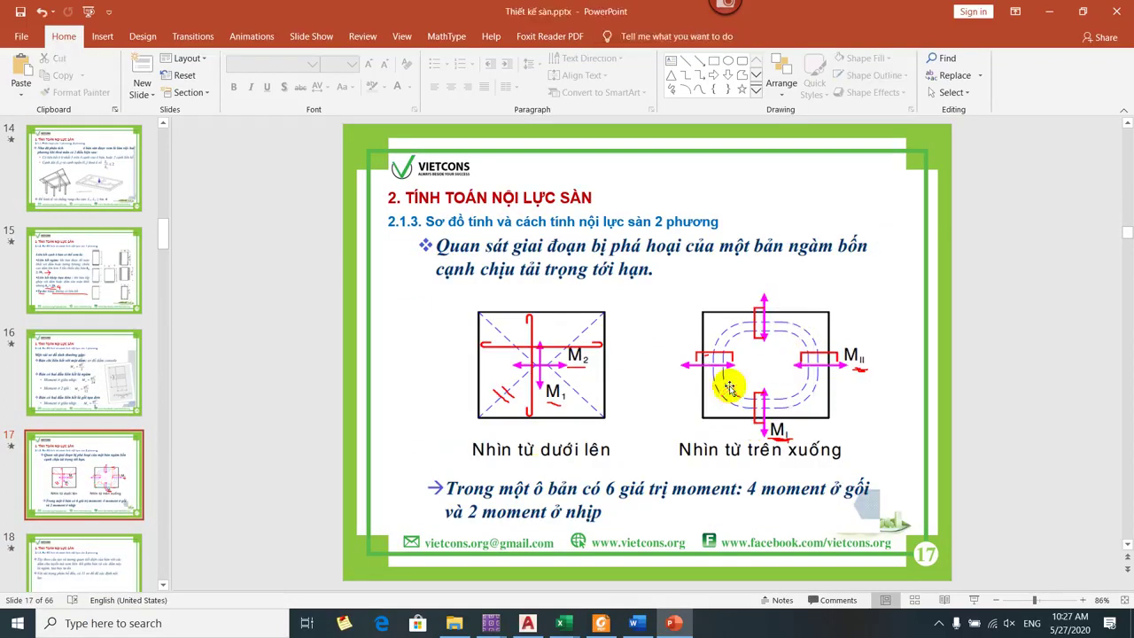
click(502, 399)
key(Delete)
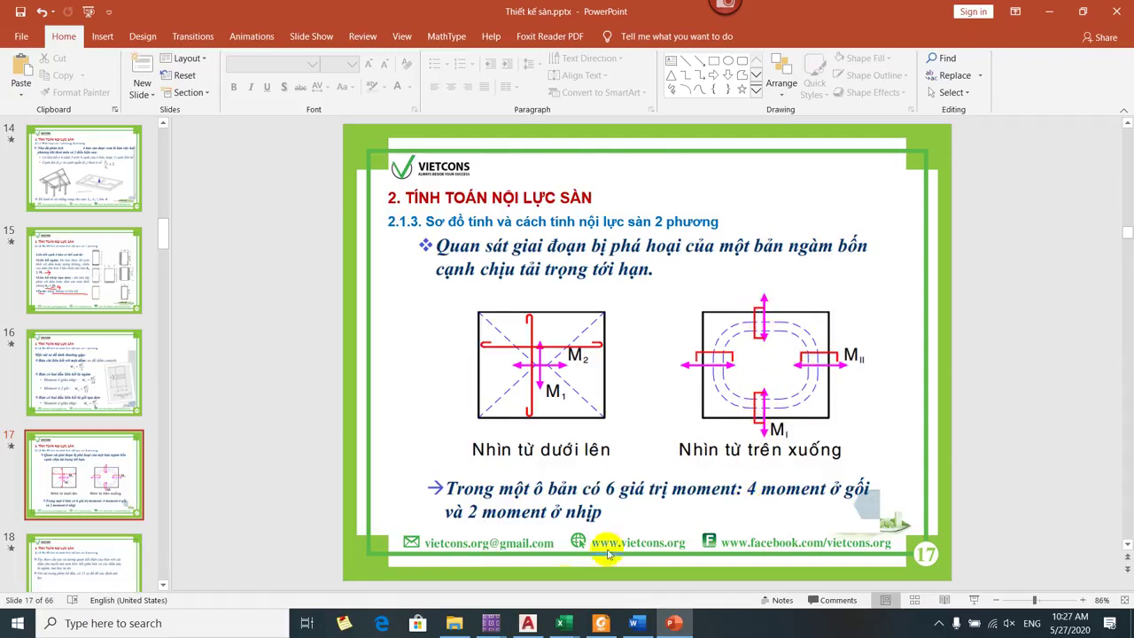
- Consult the reinforcement layout diagram on slide 23, and switch back to the AutoCAD plan
scroll(112, 458, down, 6)
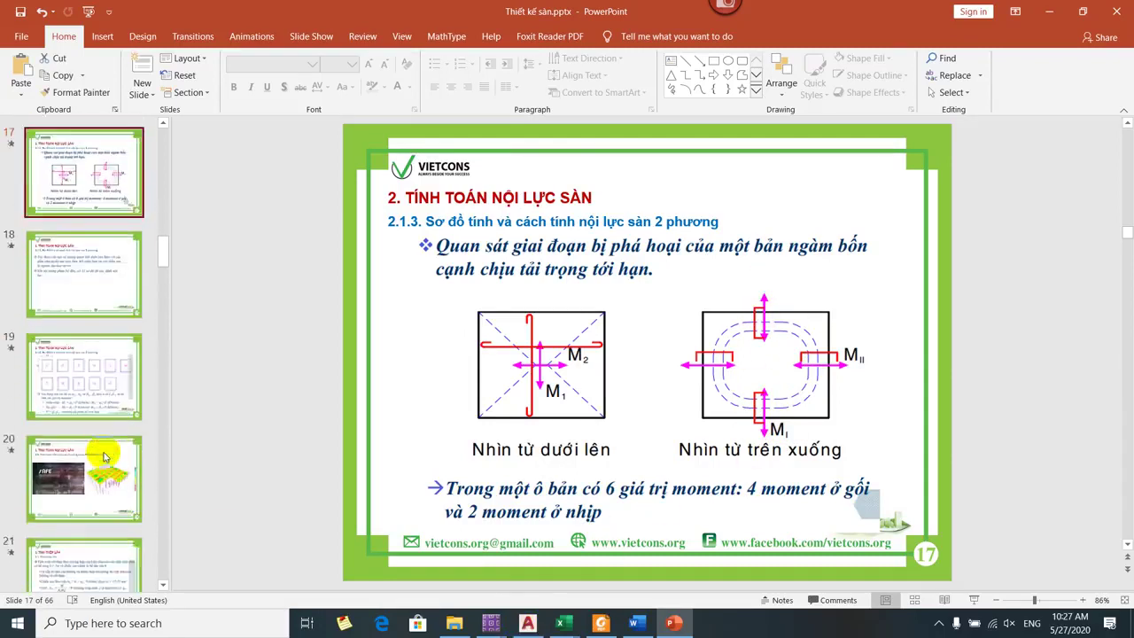
click(53, 258)
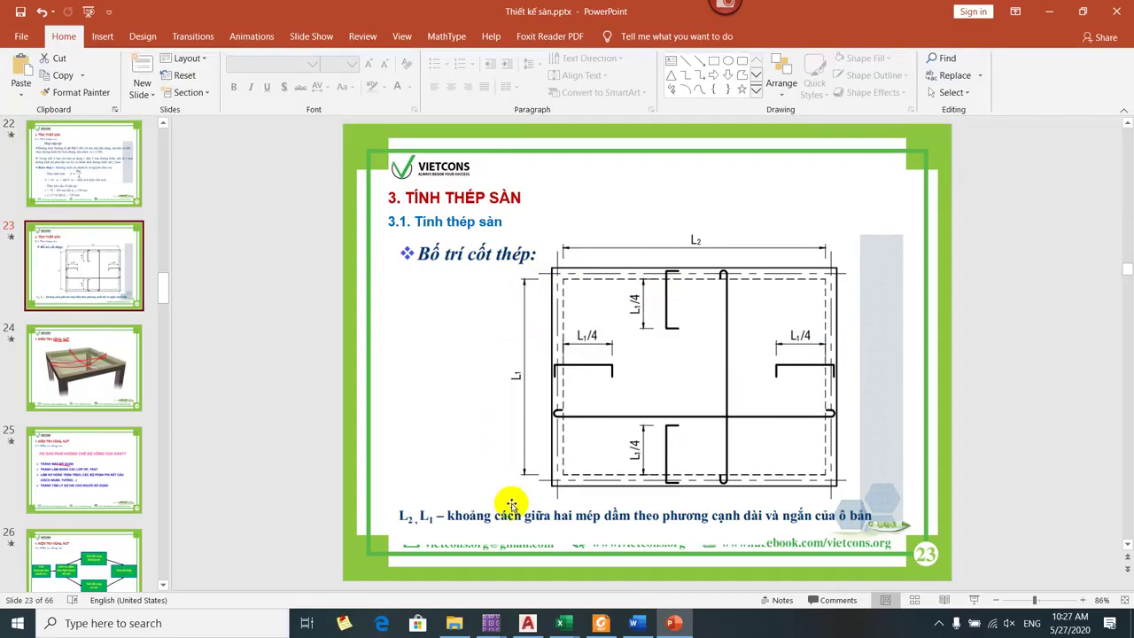
click(527, 623)
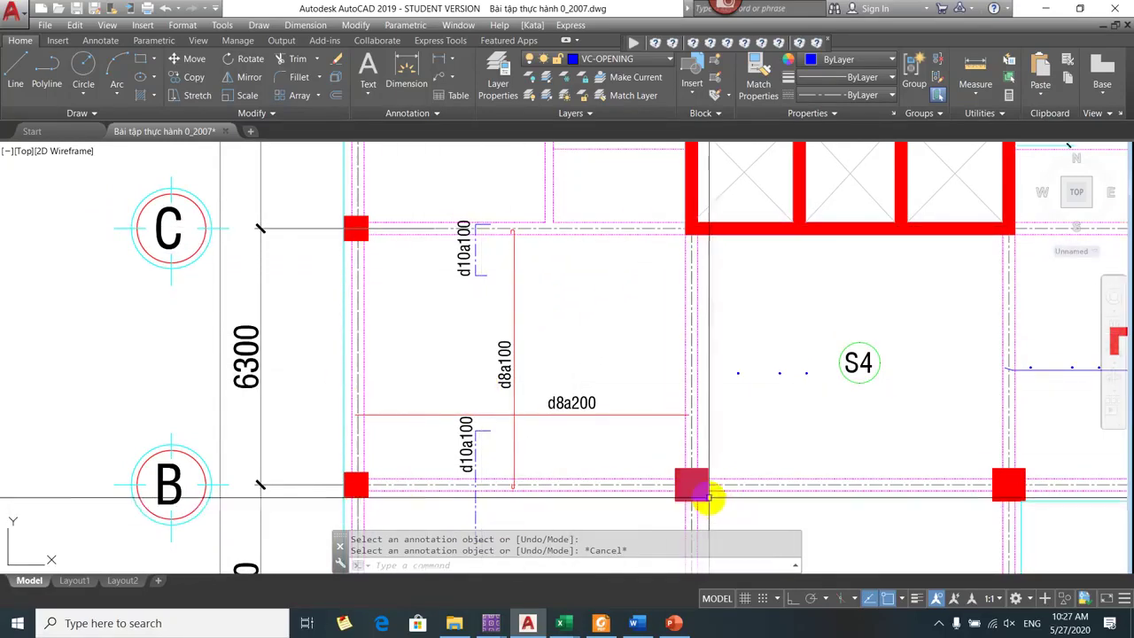
drag(714, 493, 714, 481)
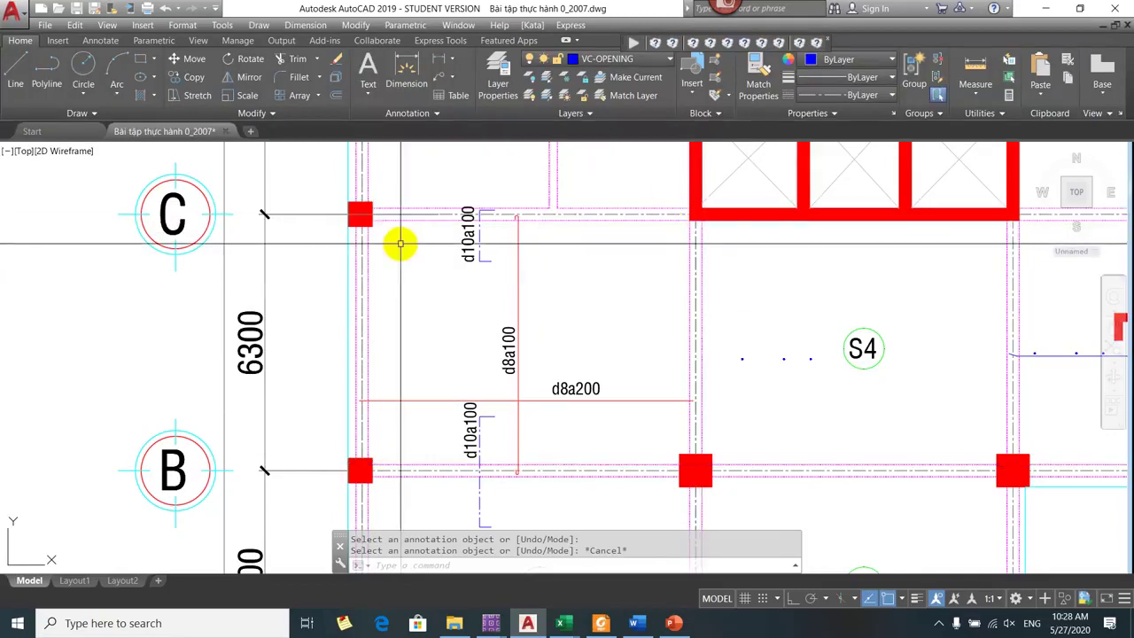
- In the Excel workbook 20200301 - Sàn kê 4 cạnh, set slab S10's support scheme number to 9
click(491, 623)
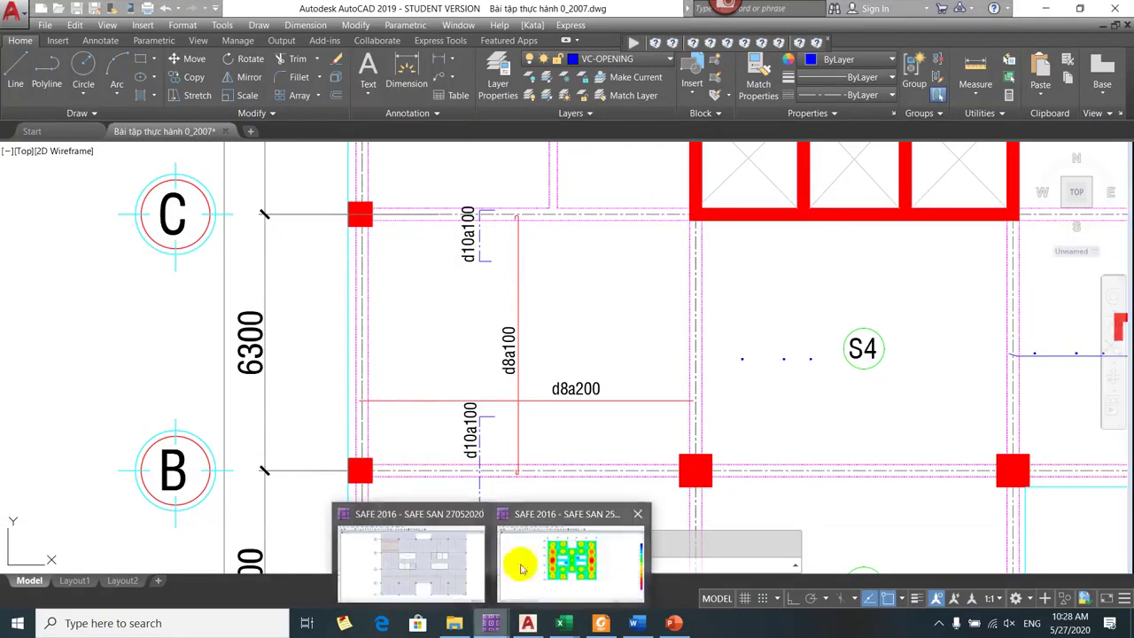
mouse_move(560, 622)
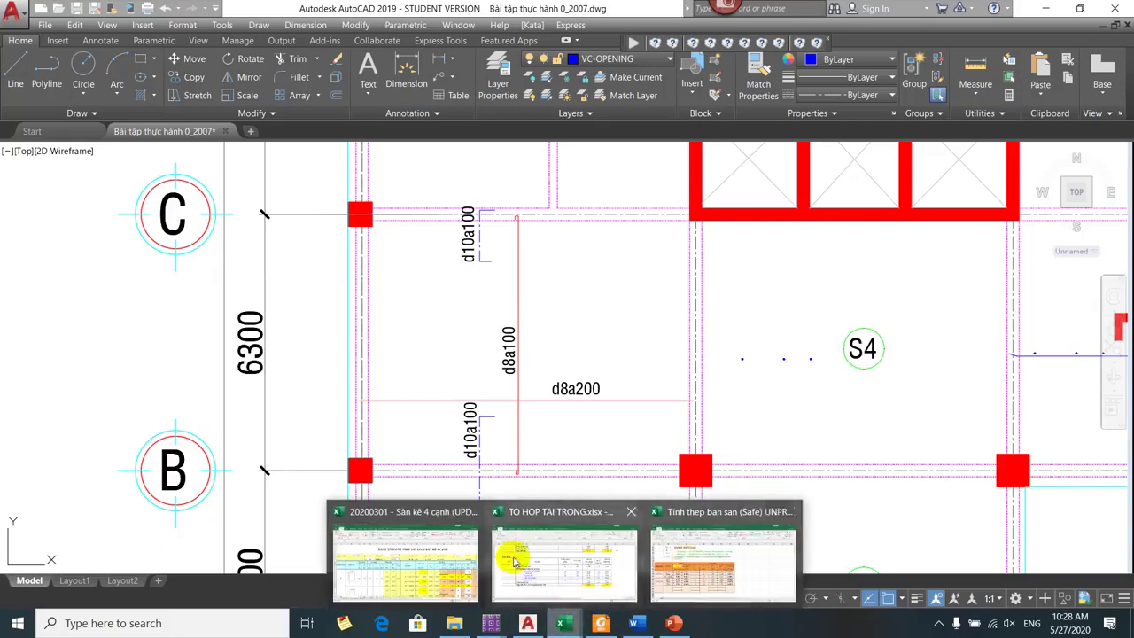
click(374, 522)
scroll(150, 396, down, 5)
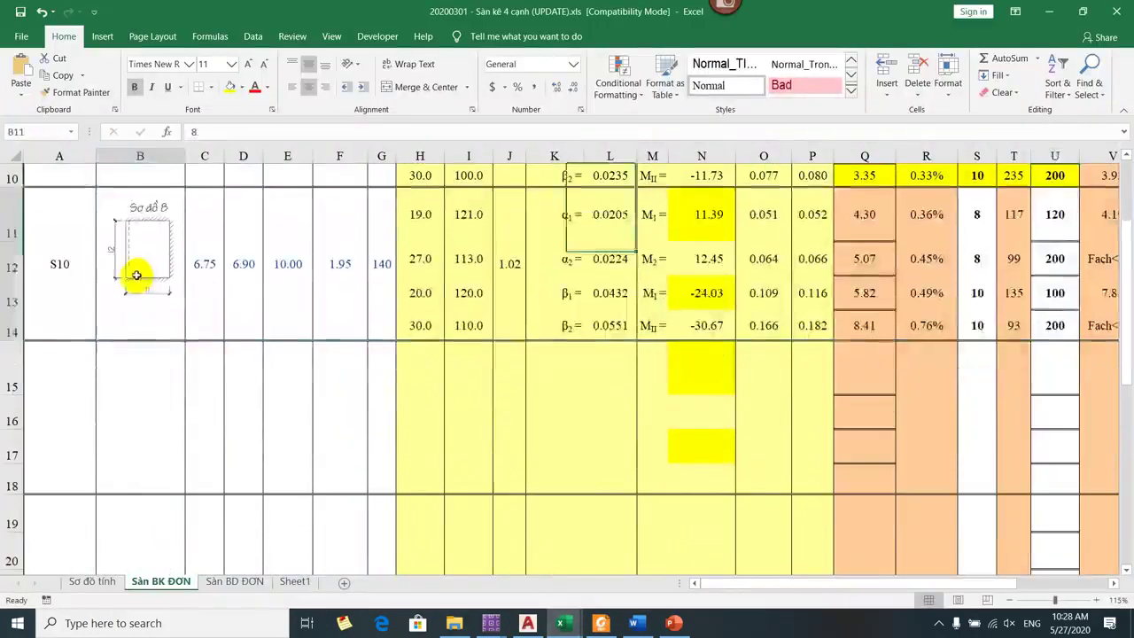
text(9)
key(Return)
- Examine slab S3's support scheme in the Excel reinforcement table
scroll(139, 275, up, 1)
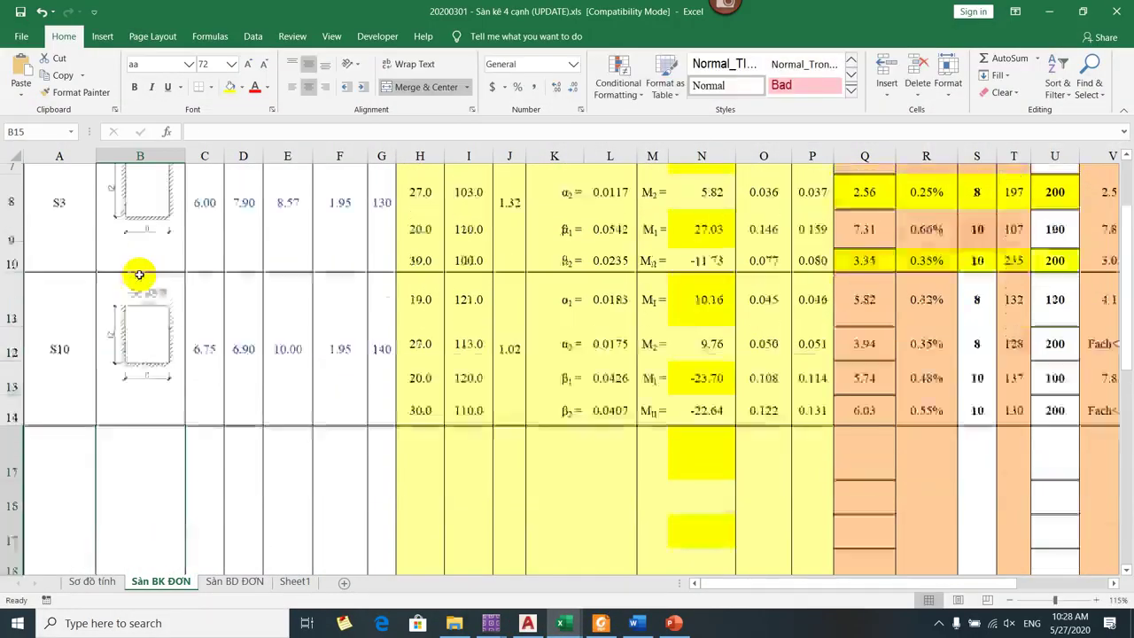
scroll(139, 274, up, 1)
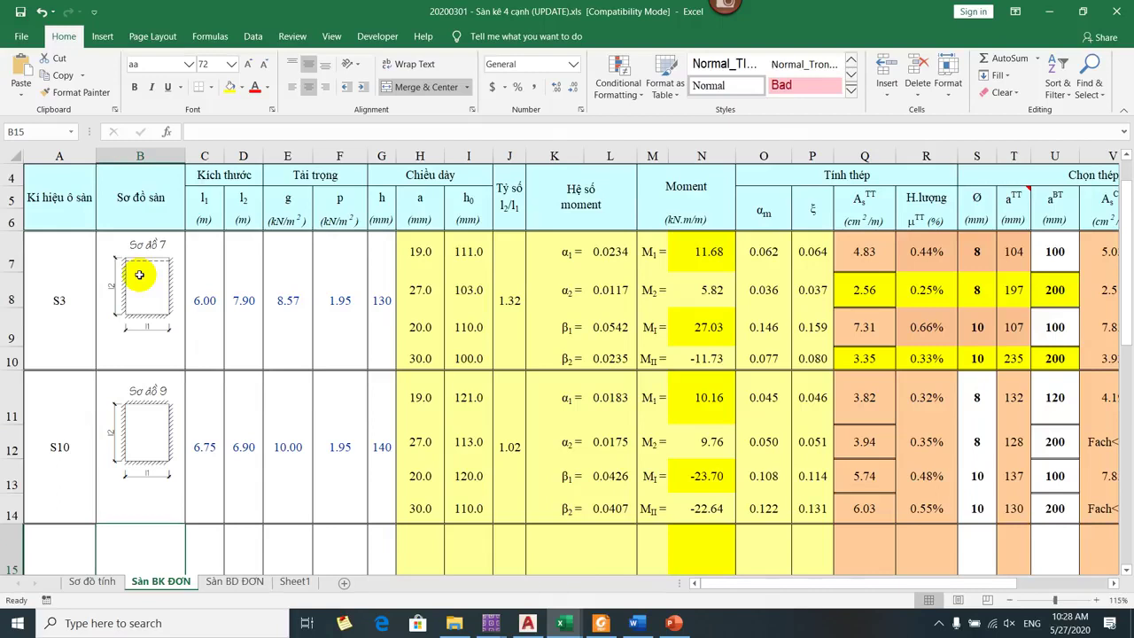
scroll(253, 305, up, 1)
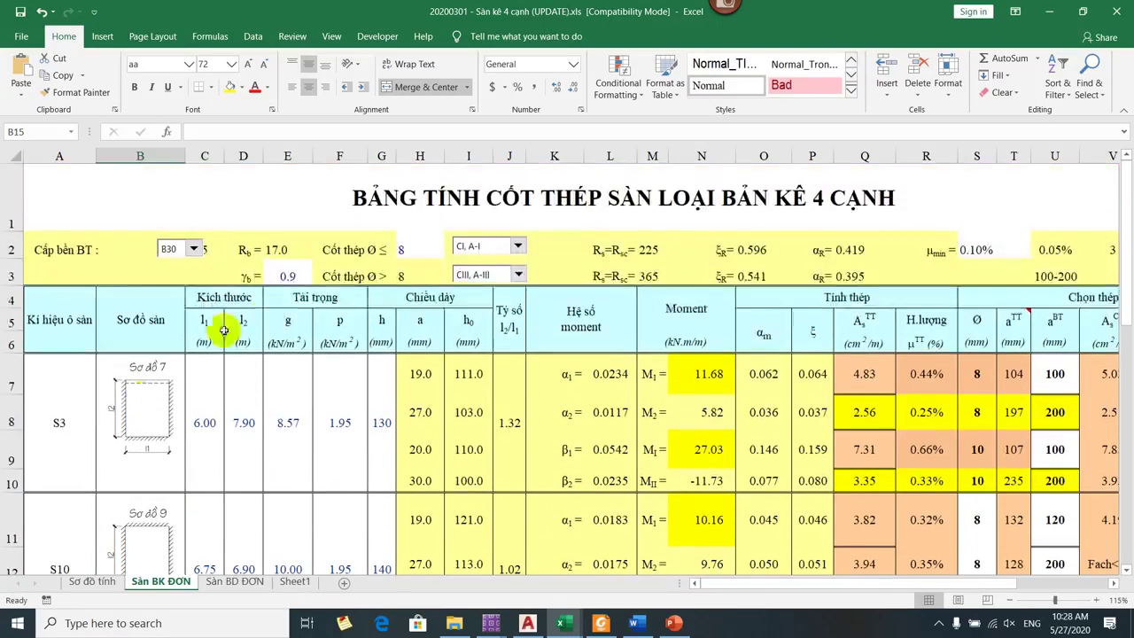
click(146, 399)
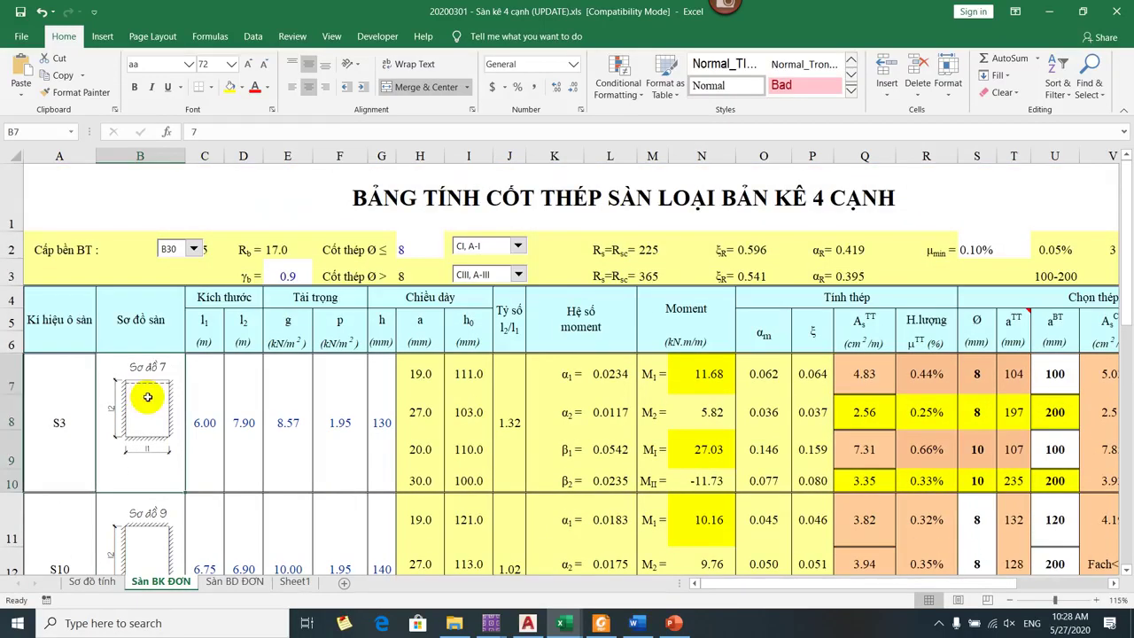
- Switch to the SAFE SAN 27052020 model in SAFE and display the strip moment diagram for the TINH TOAN combination
mouse_move(600, 622)
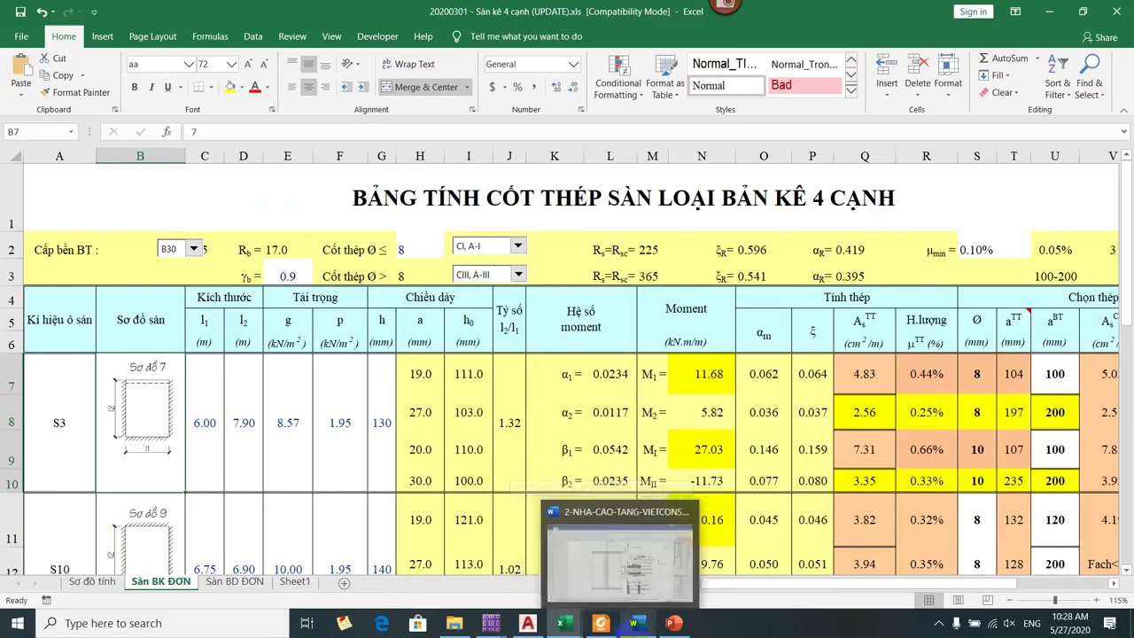
mouse_move(490, 625)
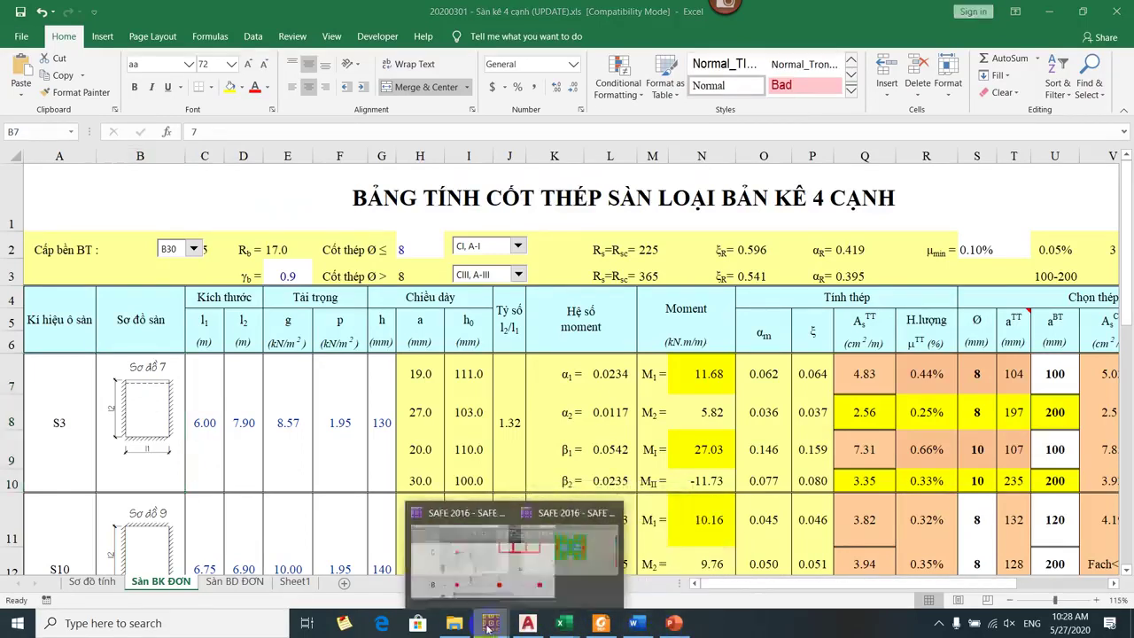
click(443, 572)
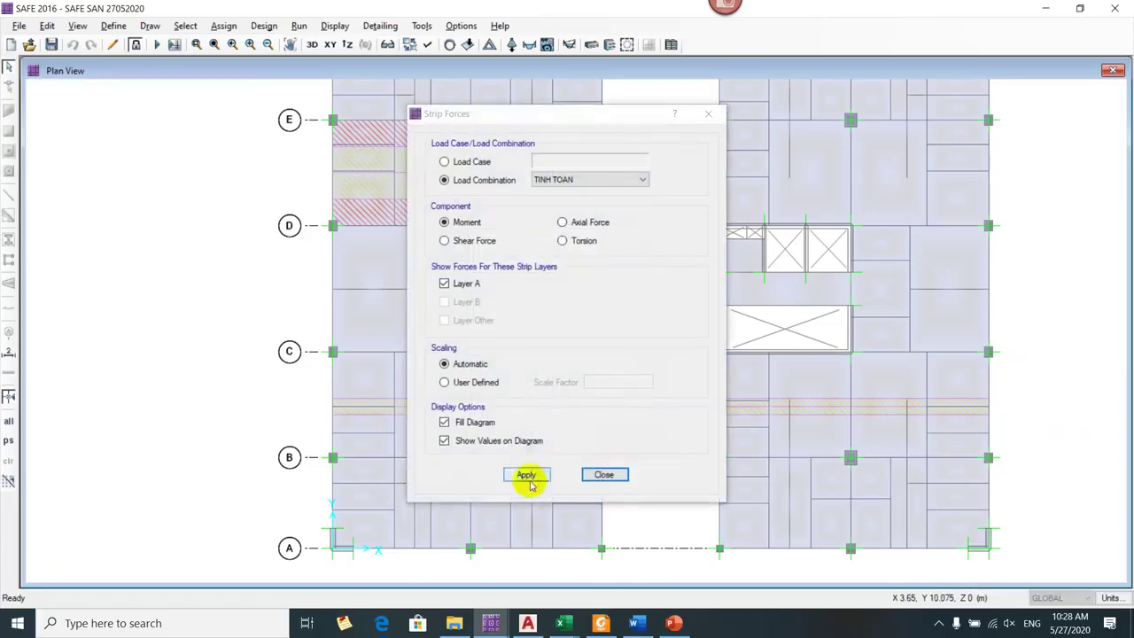
click(527, 475)
drag(519, 114, 835, 106)
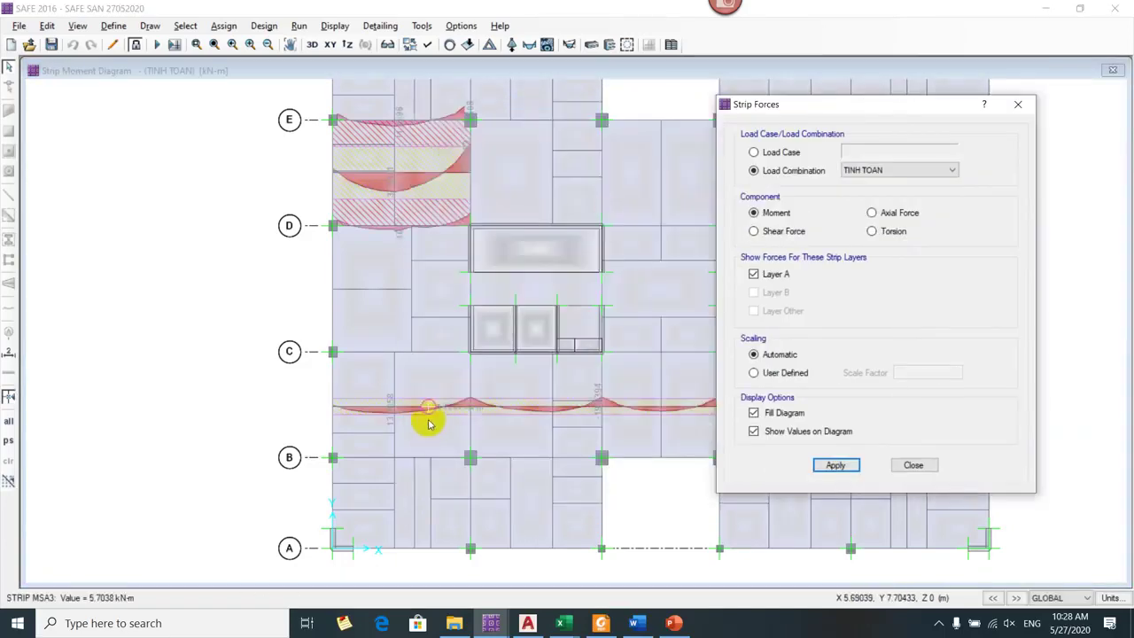
- Close the strip forces settings, examine the strip moments between axes B and C, and return to the AutoCAD plan
scroll(448, 428, up, 2)
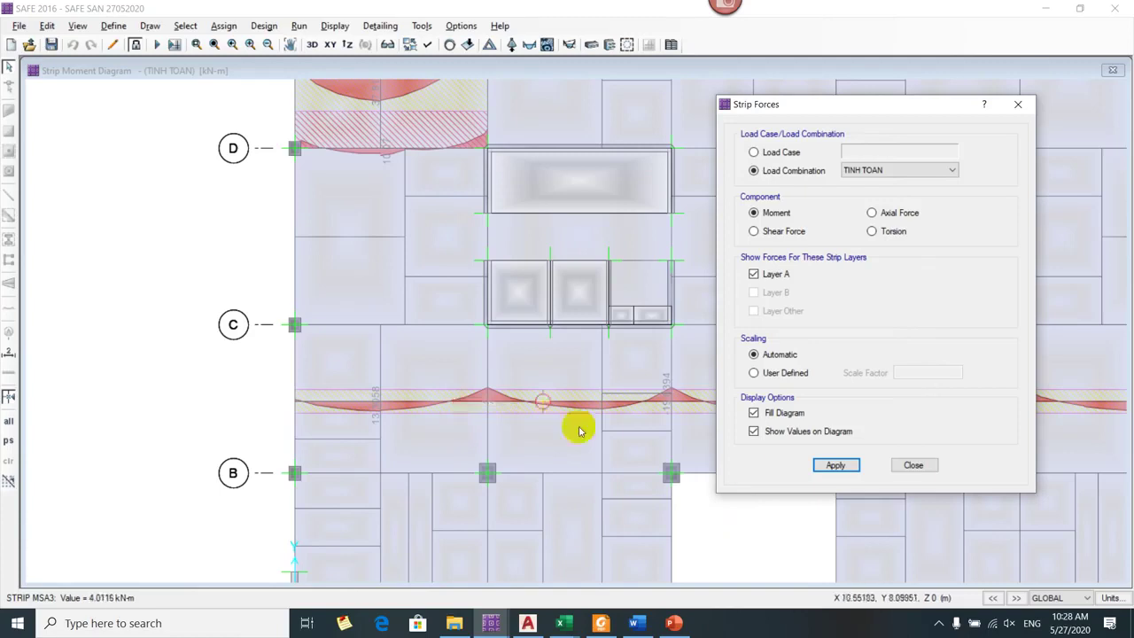
click(927, 466)
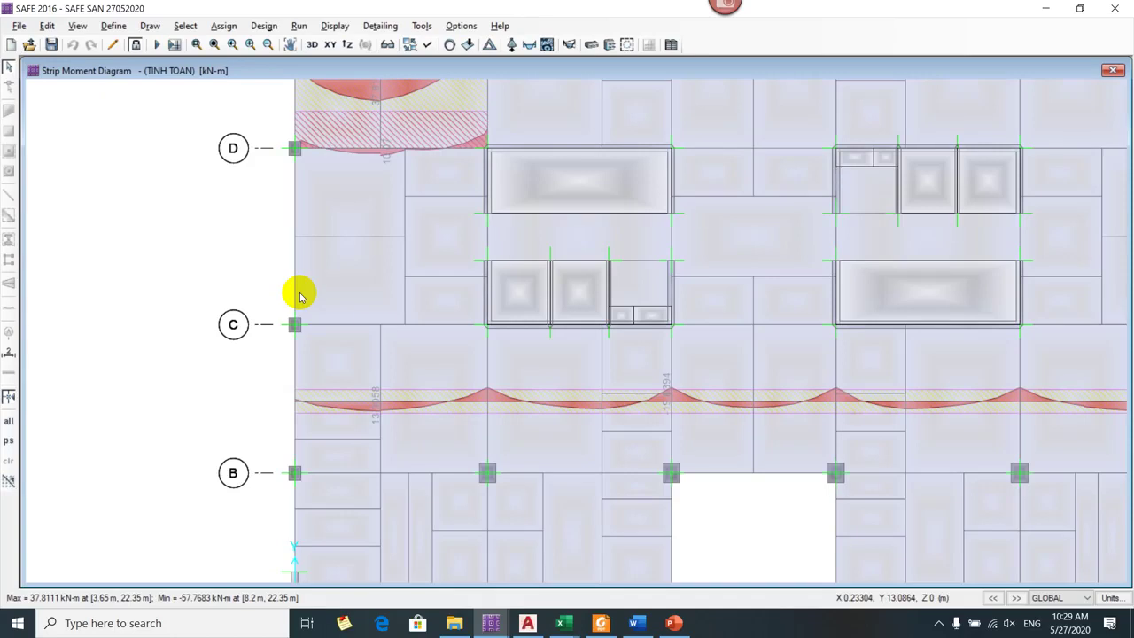
mouse_move(306, 403)
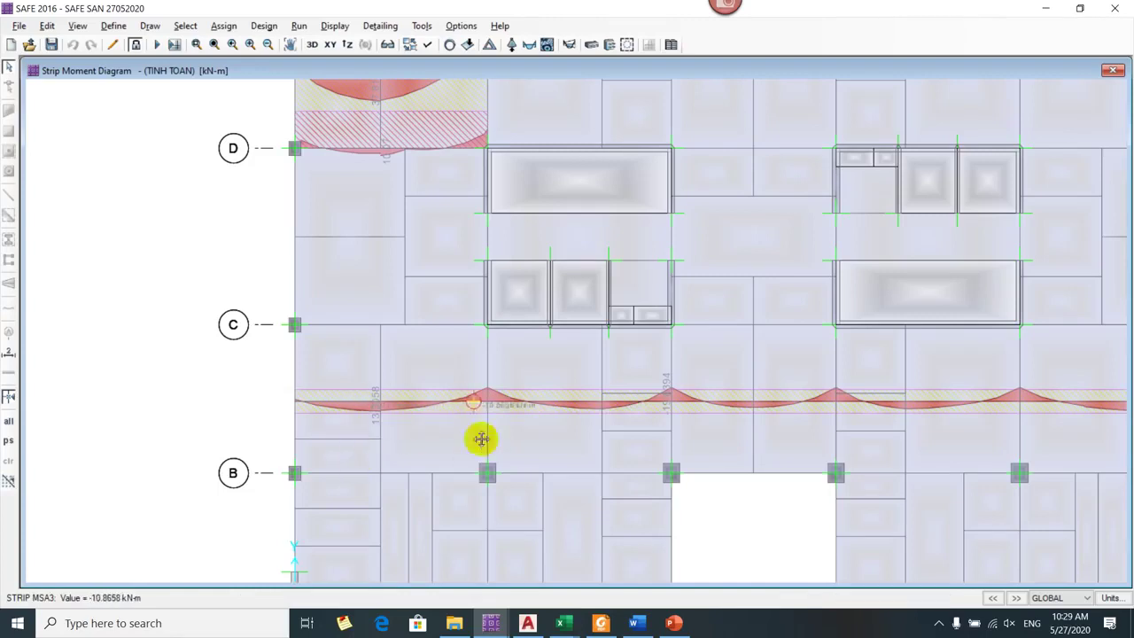
drag(479, 438, 539, 348)
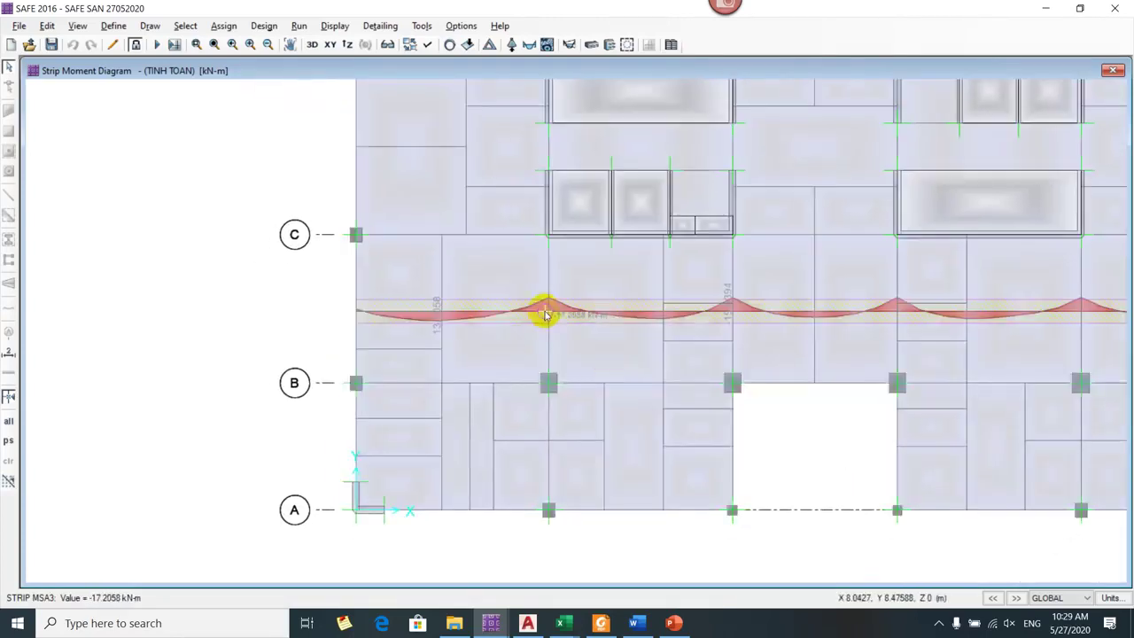
scroll(547, 316, up, 1)
click(531, 622)
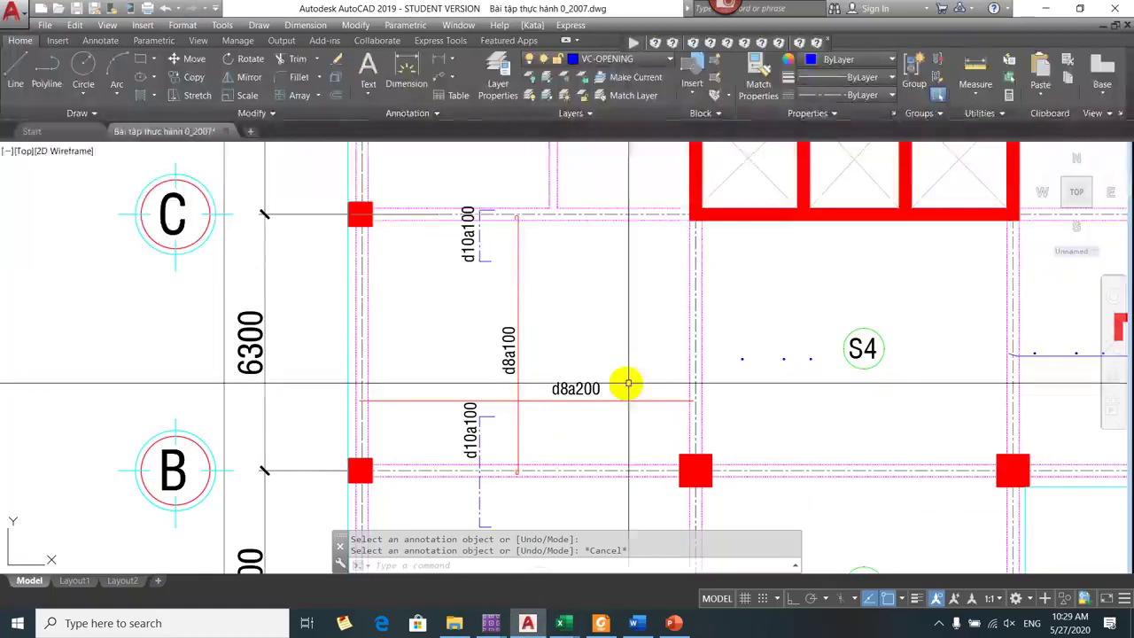
text(pl)
key(Return)
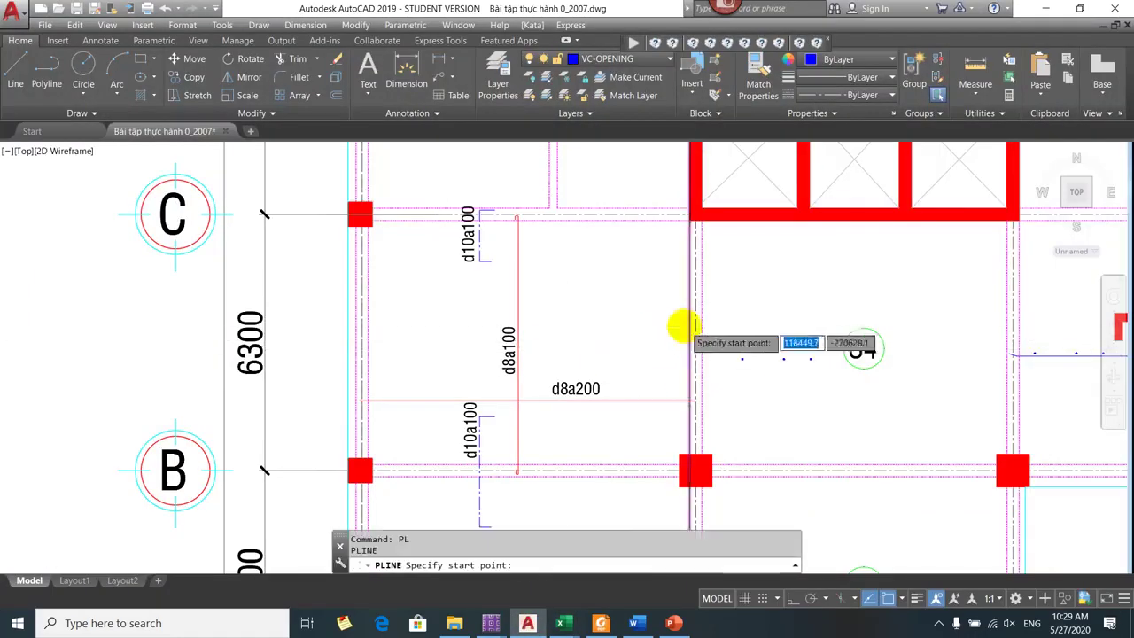
scroll(689, 344, up, 2)
key(Escape)
- With Line and ortho on, draw a horizontal support bar with downward end hooks from the beam beside slab S4 into slab S3
text(l)
key(Return)
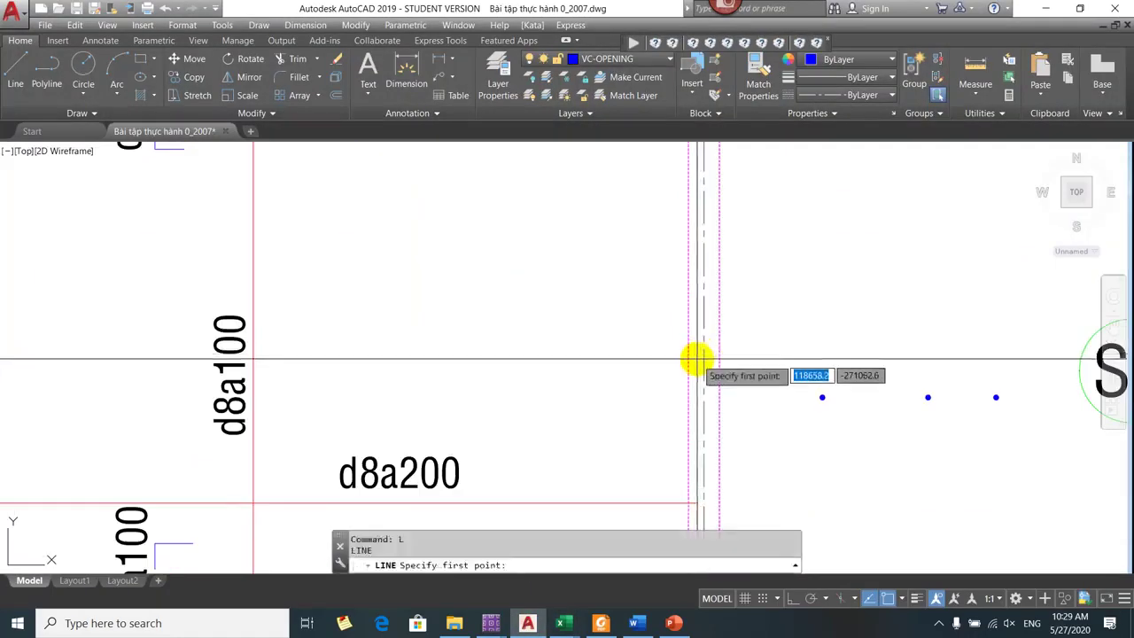
click(698, 354)
click(696, 330)
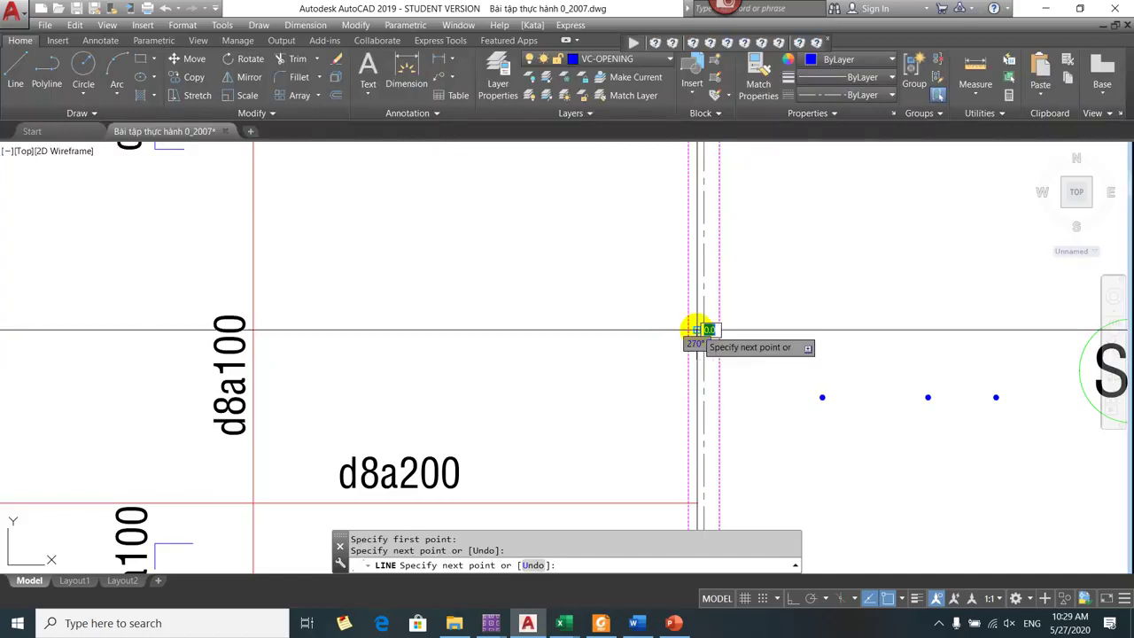
key(F8)
click(499, 328)
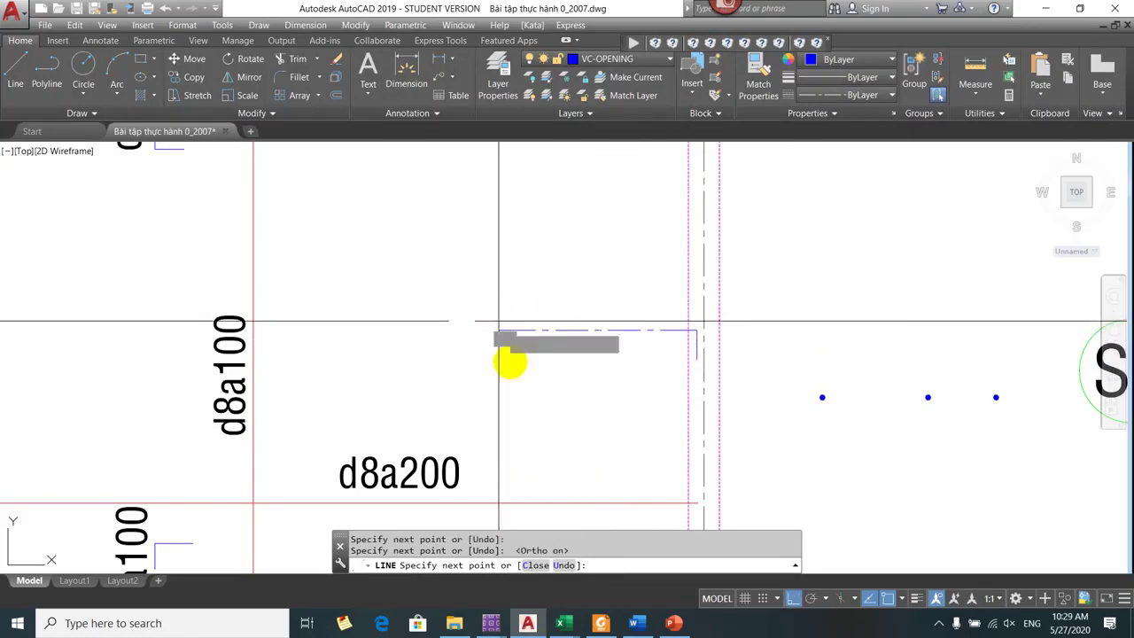
click(506, 354)
key(Escape)
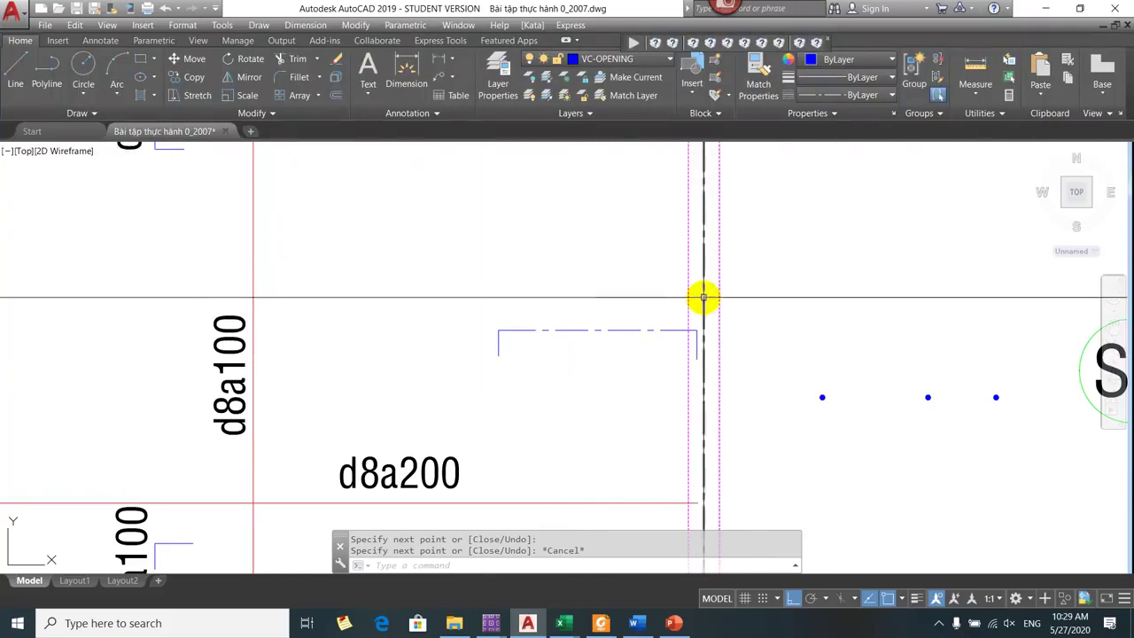
drag(701, 298, 729, 420)
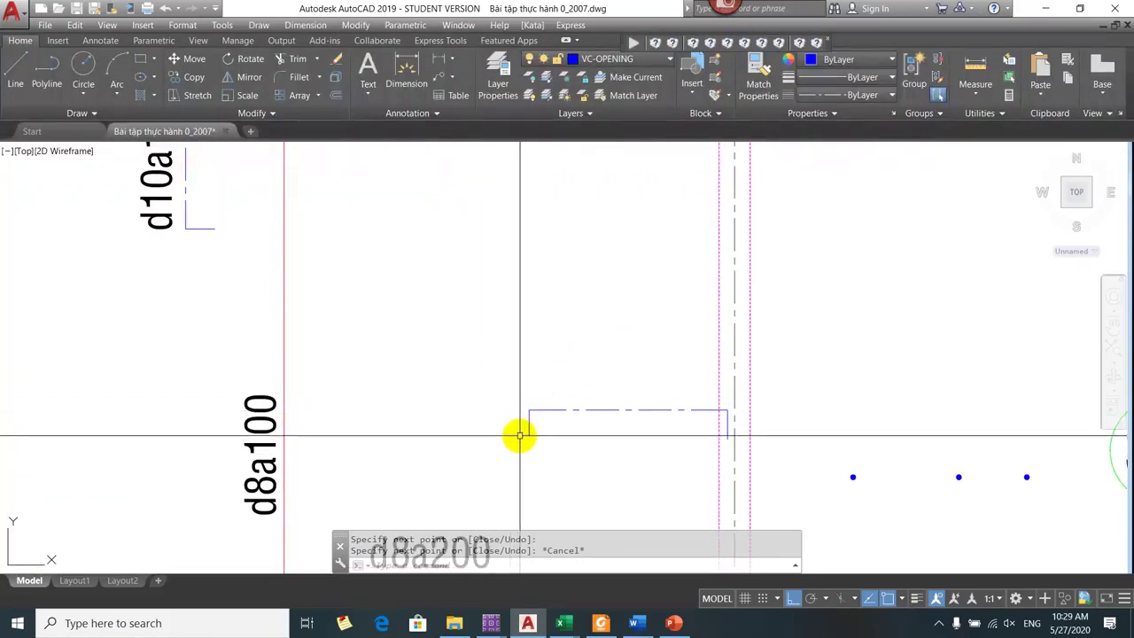
- Switch back to SAFE and examine the strip moment at the first interior support between axes B and C
key(alt+Tab)
scroll(501, 380, up, 1)
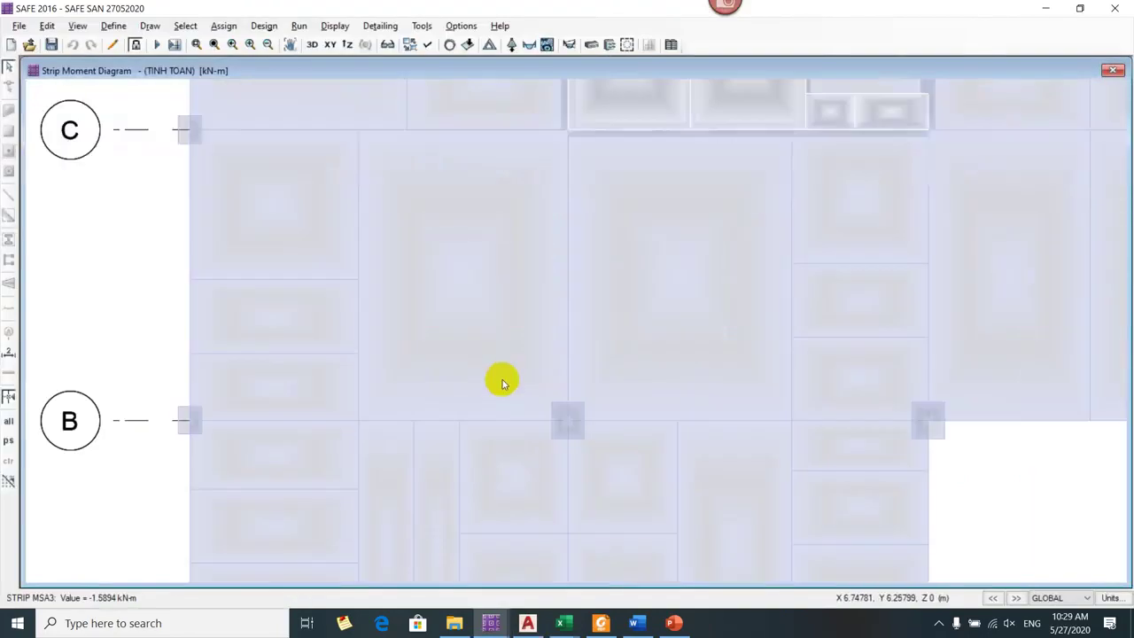
mouse_move(569, 299)
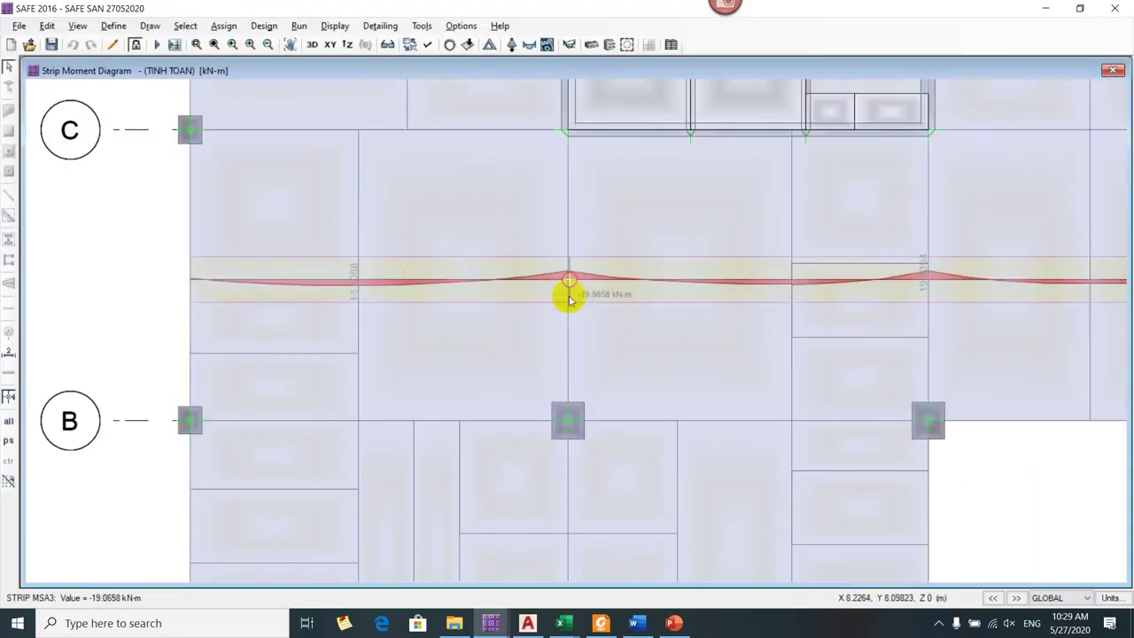
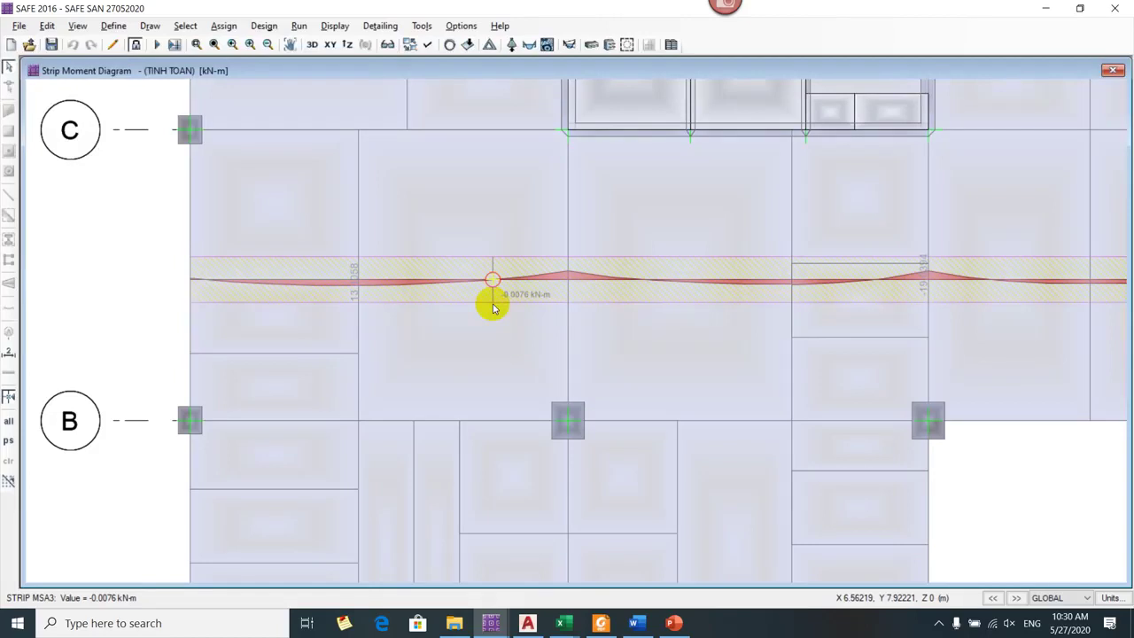
- Switch to the Excel slab reinforcement workbook and calculate =8.2-6.56 in cell S18 of Sheet1
key(alt+Tab)
click(561, 624)
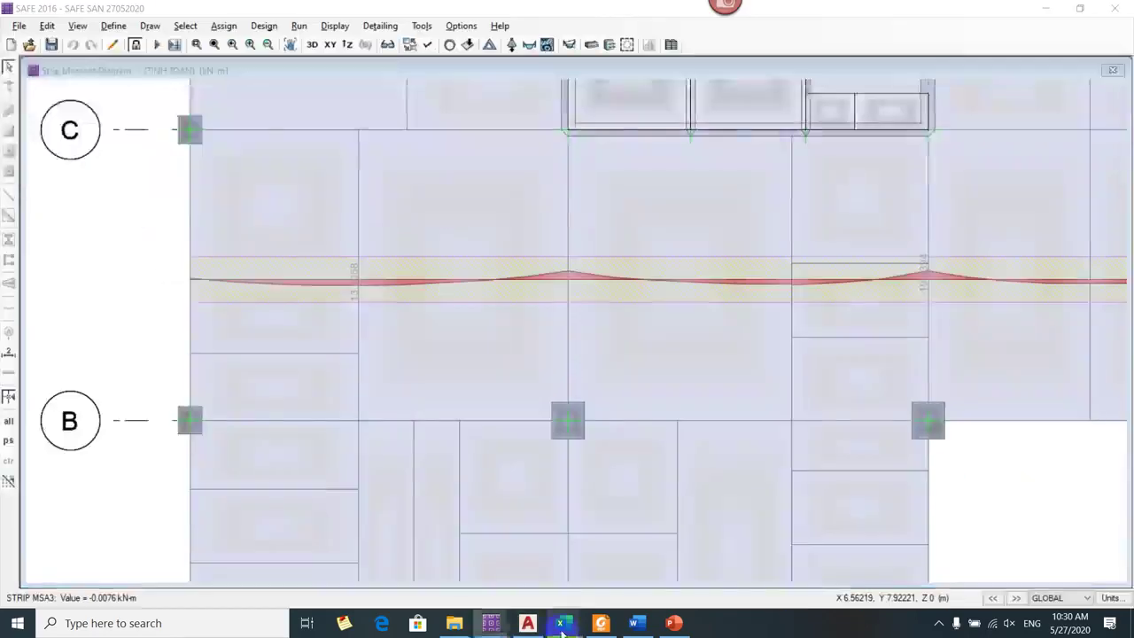
click(727, 496)
click(825, 390)
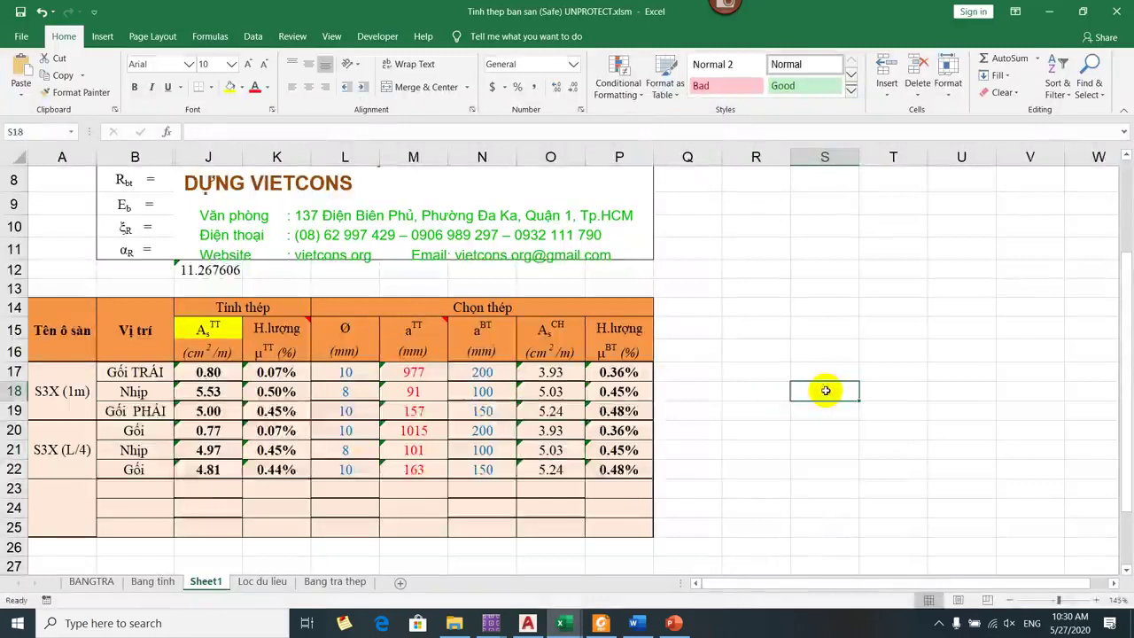
text(=8.2-6.56)
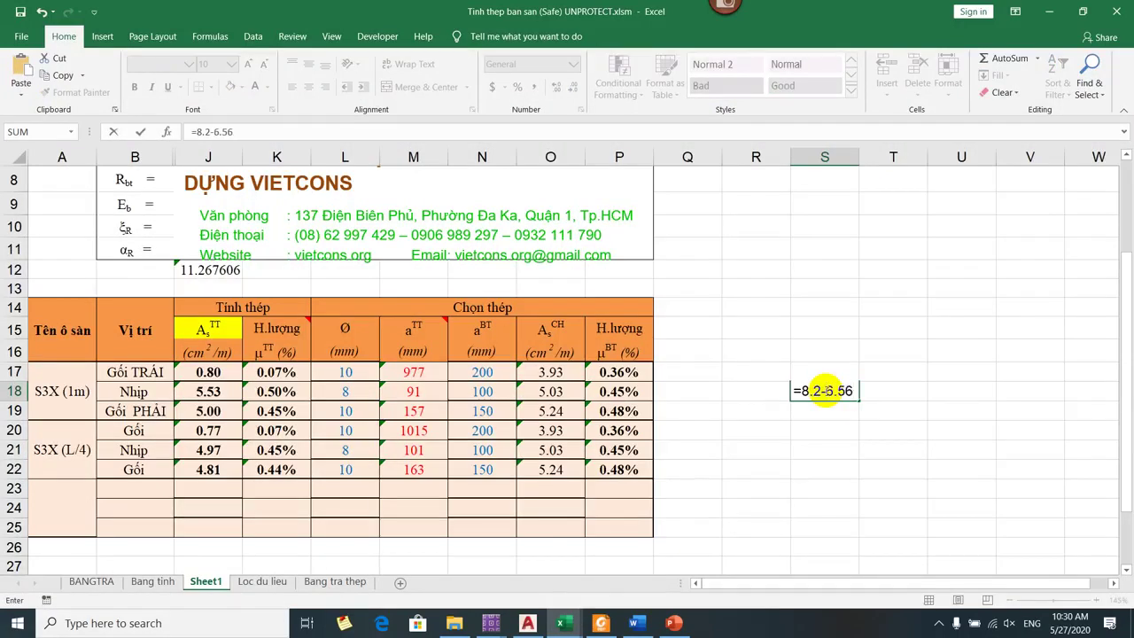
key(Return)
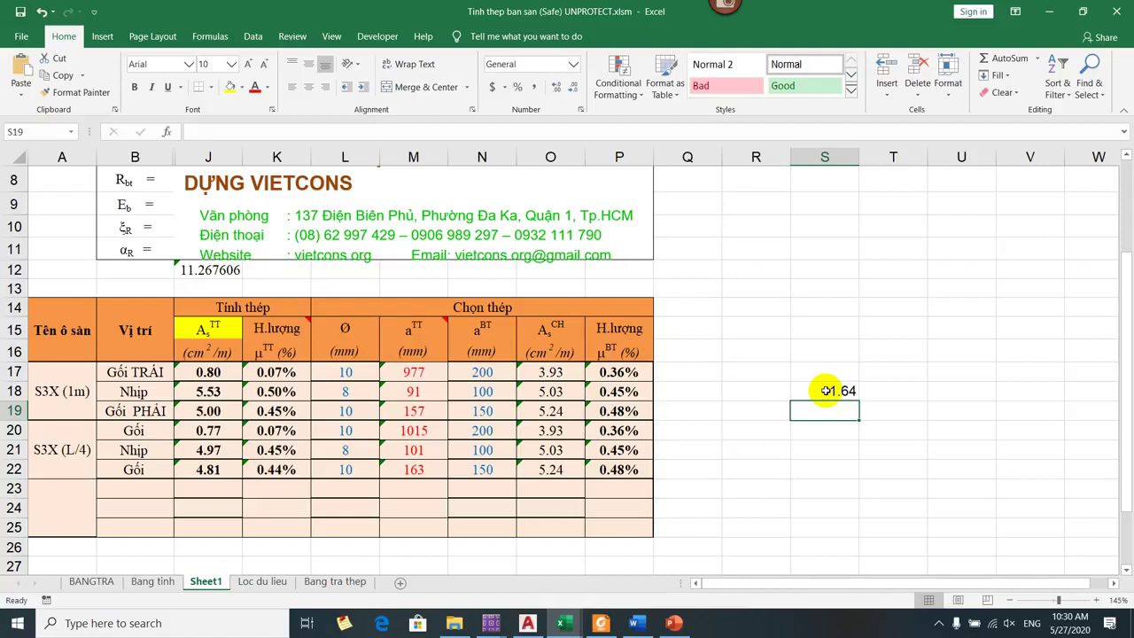
- On the AutoCAD plan, try to measure the corner slab's clear span from the axis C beam with a linear dimension
click(528, 624)
scroll(514, 387, down, 5)
scroll(478, 359, up, 5)
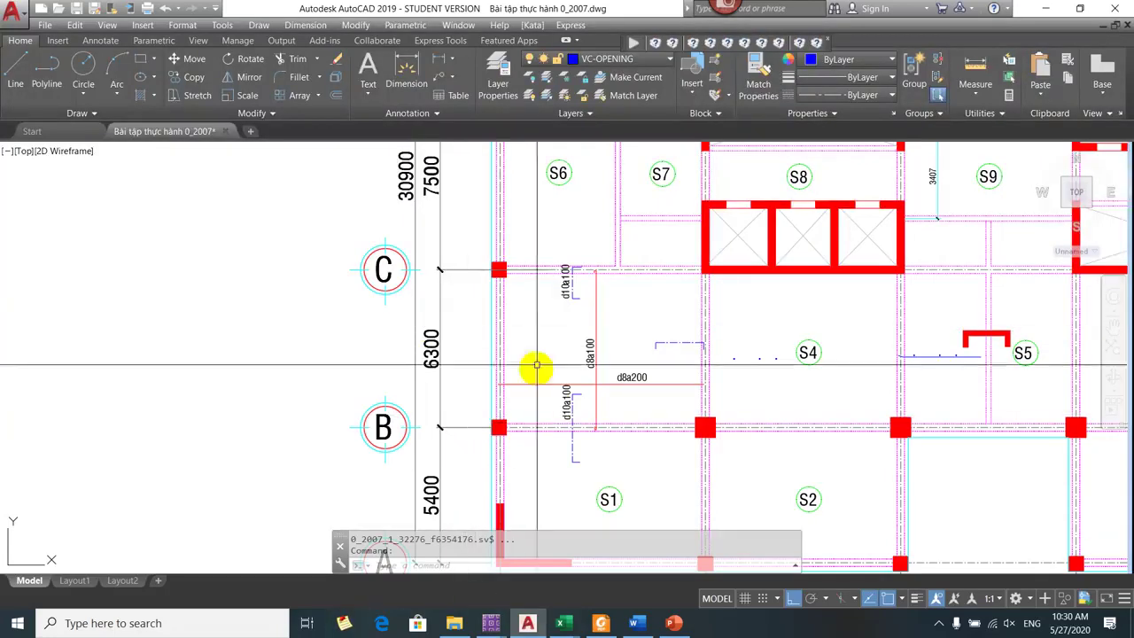
text(li)
key(Return)
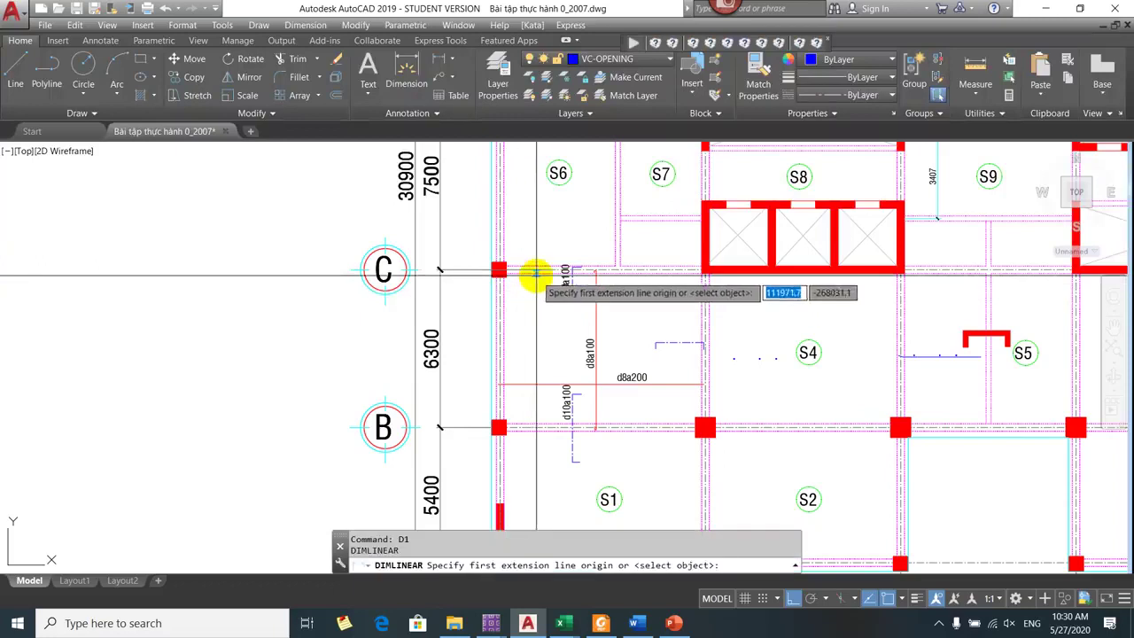
click(528, 271)
key(Escape)
scroll(529, 427, up, 2)
scroll(529, 427, down, 2)
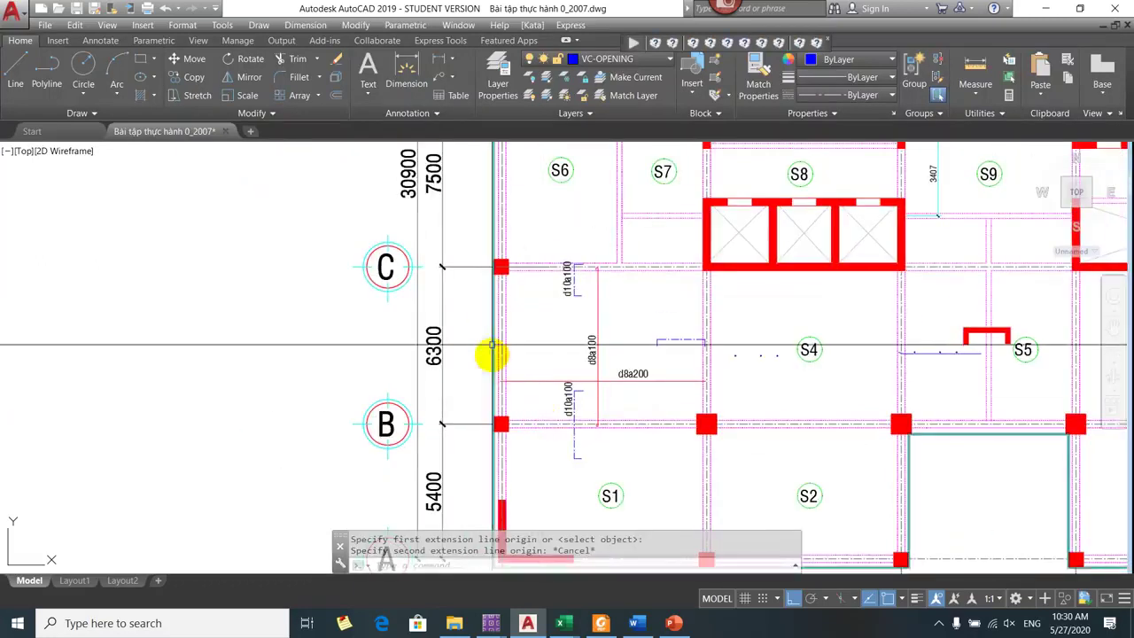
- Switch back to Excel and calculate =6000/4 in cell S19
key(alt+Tab)
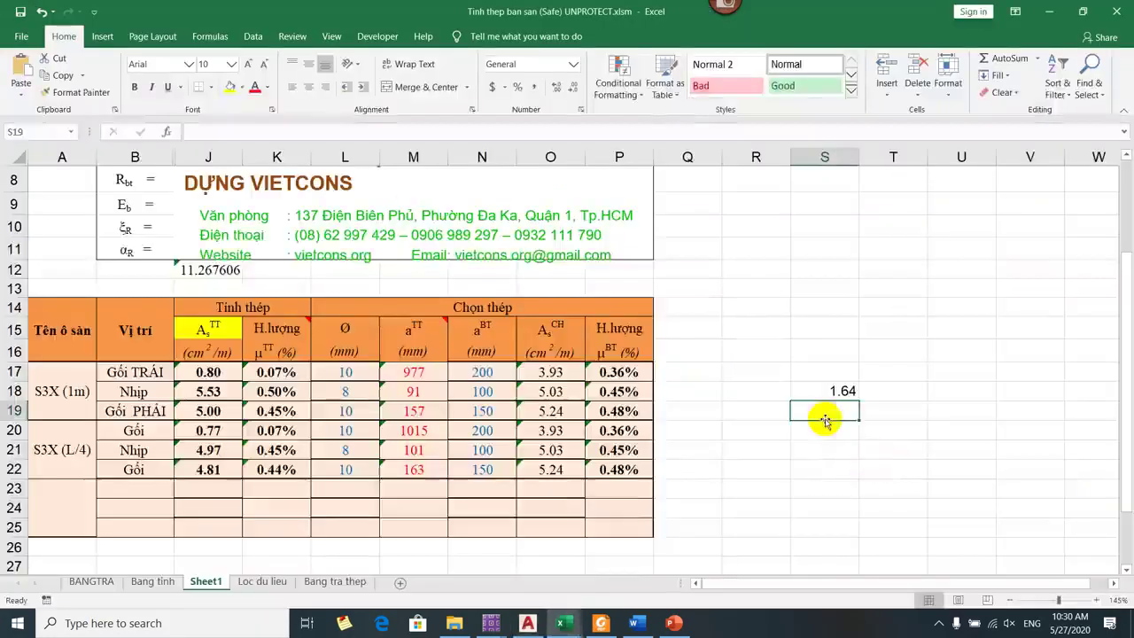
text(=6000)
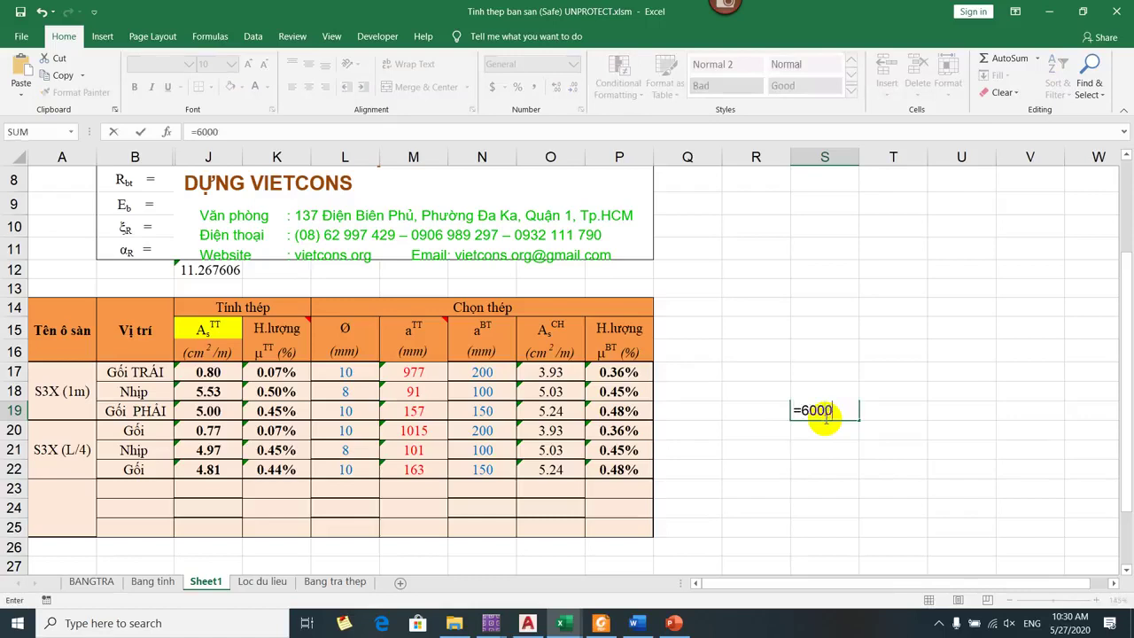
text(/4)
key(Return)
click(841, 411)
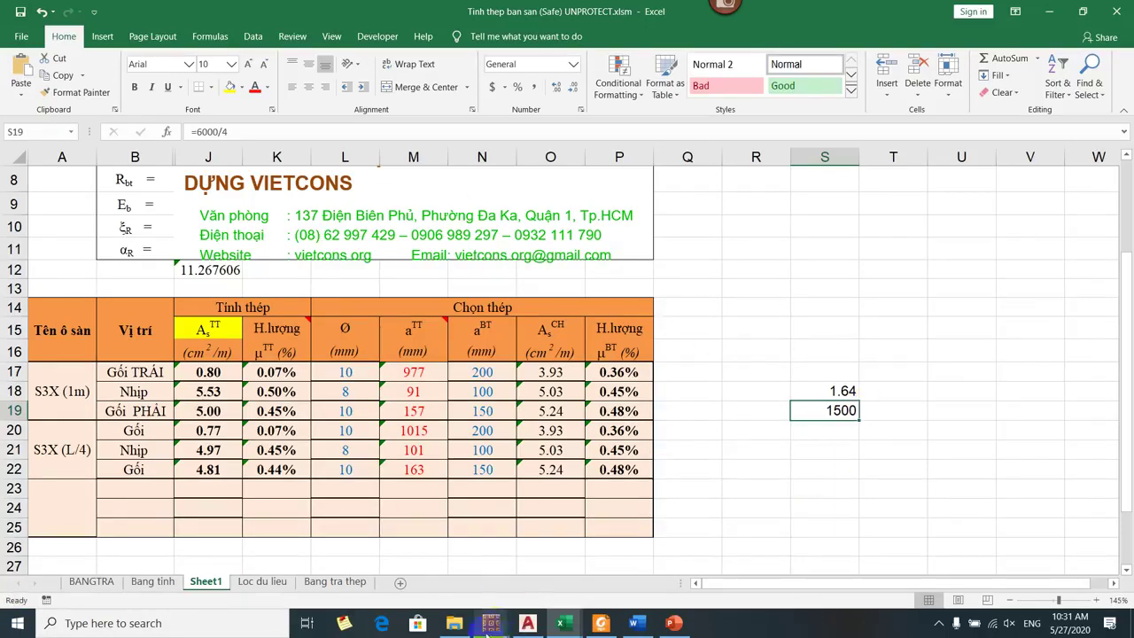
- Review the L1/4 support bar layout on PowerPoint slide 23 and the strip moments between axes B and C in SAFE
click(675, 623)
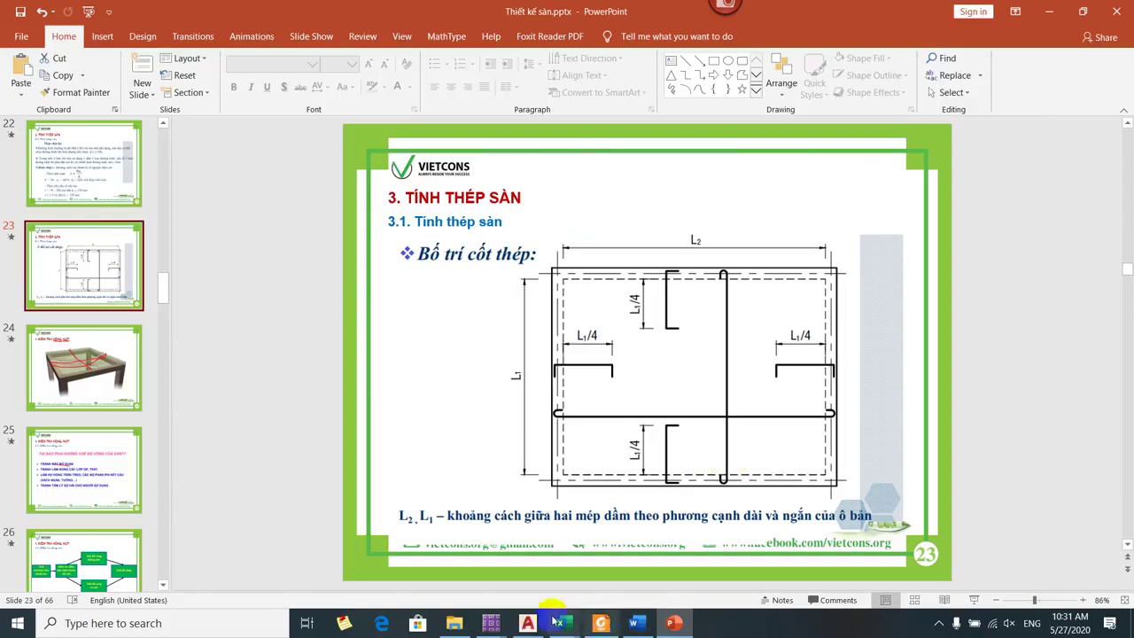
mouse_move(504, 629)
click(416, 564)
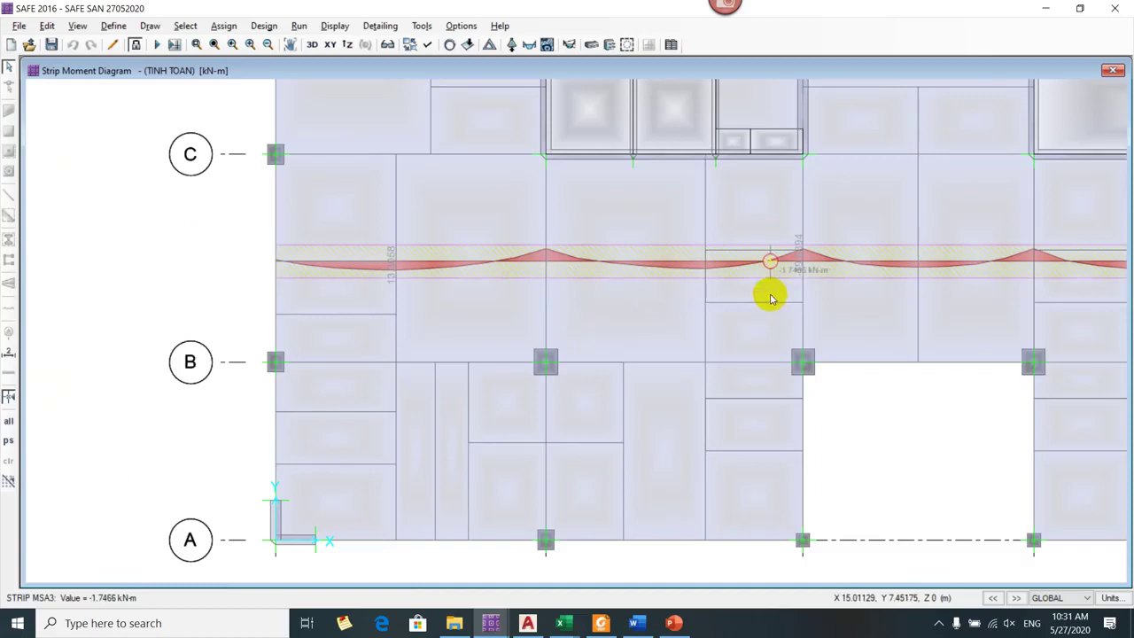
drag(796, 359, 683, 387)
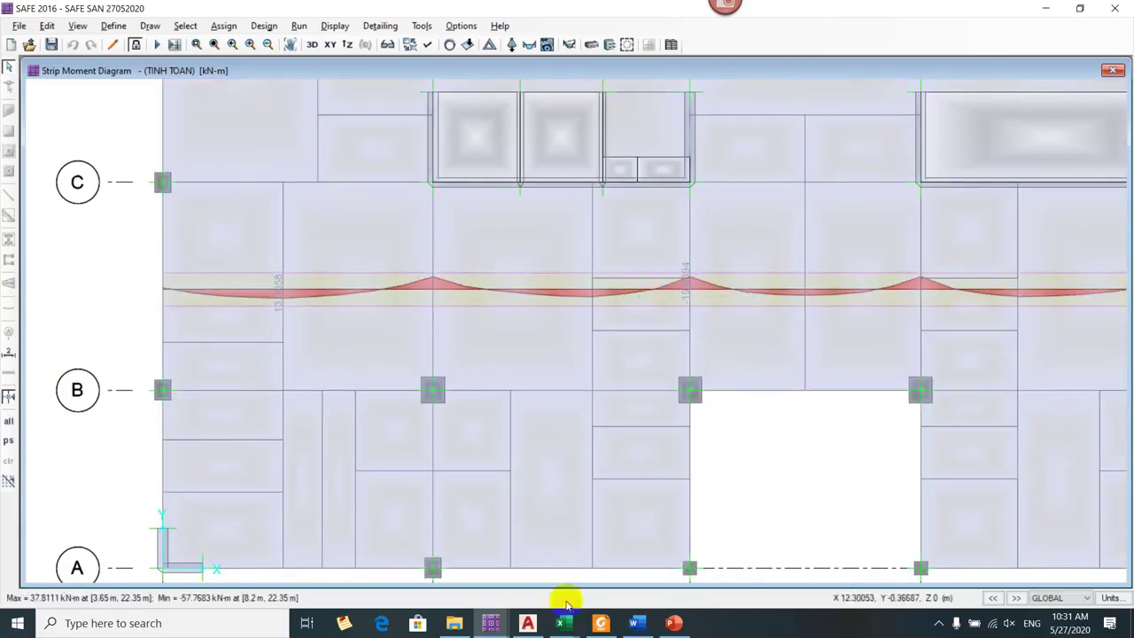
- Check the spans between axes 1 and 6 on the AutoCAD plan and return to the SAFE SAN 27052020 strip moments
click(520, 628)
scroll(590, 328, down, 3)
scroll(691, 397, up, 2)
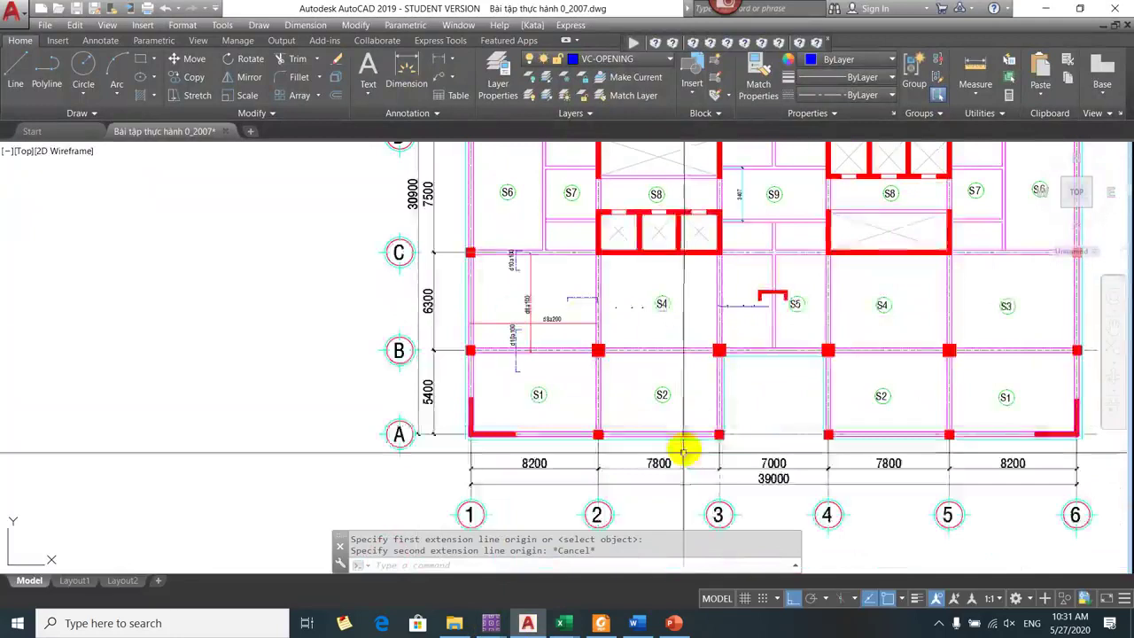
mouse_move(490, 623)
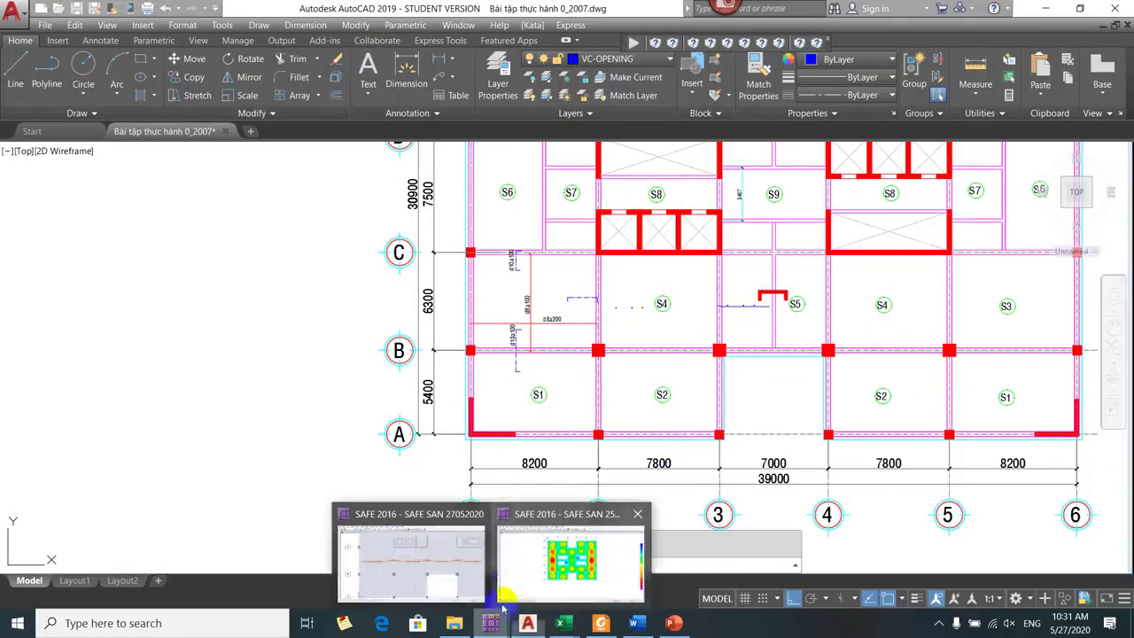
click(423, 558)
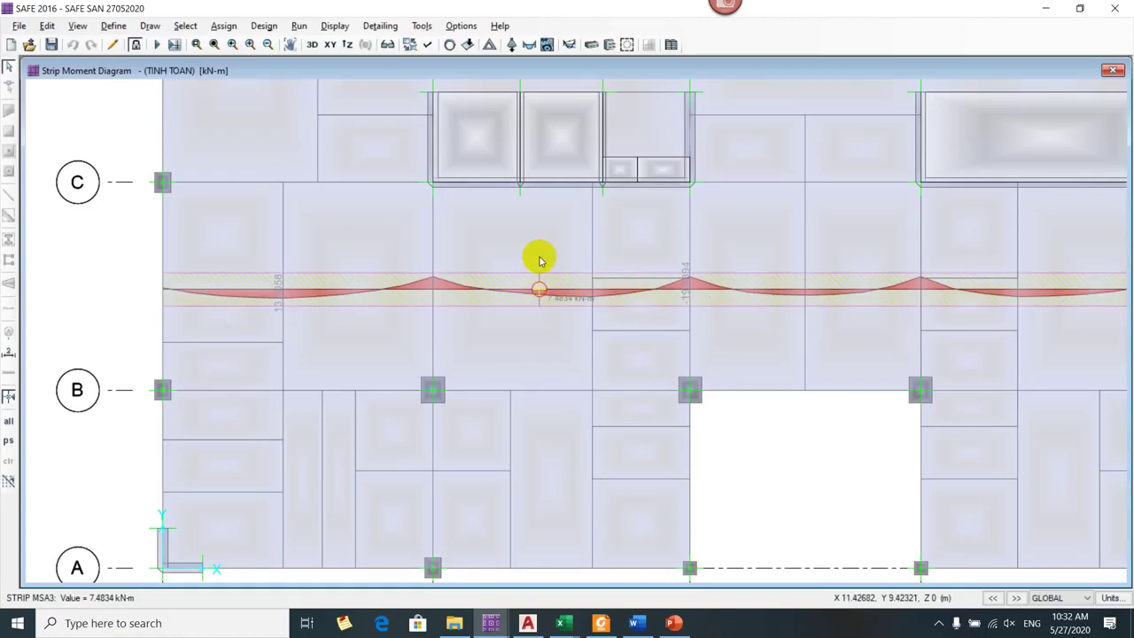
- Compare the horizontal support bar beside axis 2 on the AutoCAD plan with the strip moment diagram in SAFE
key(alt+Tab)
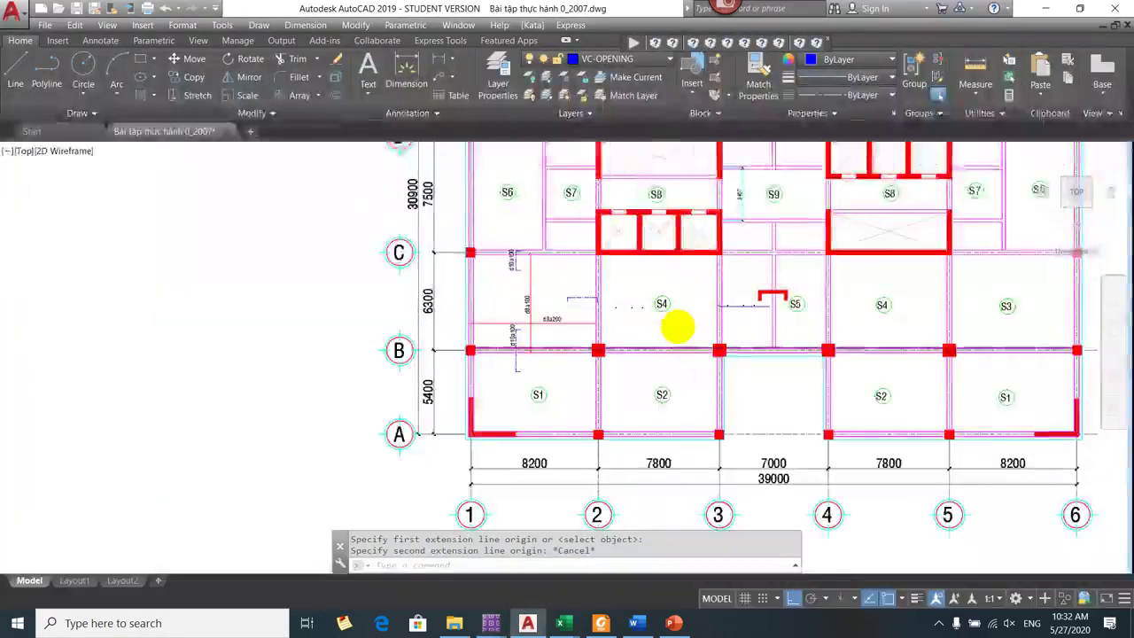
scroll(469, 292, up, 4)
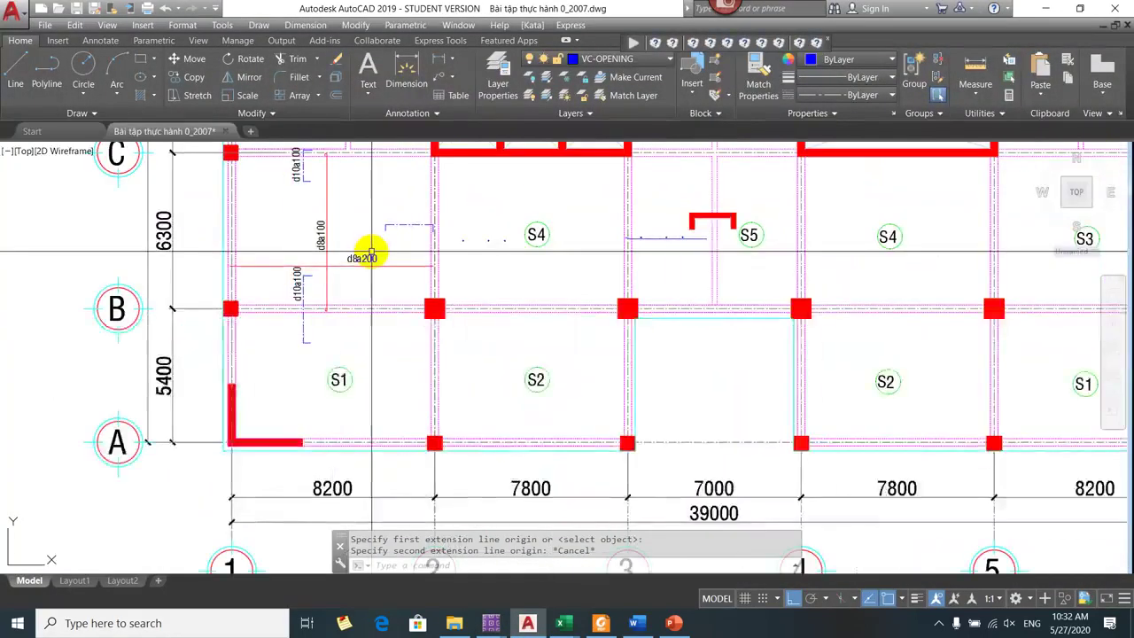
key(alt+Tab)
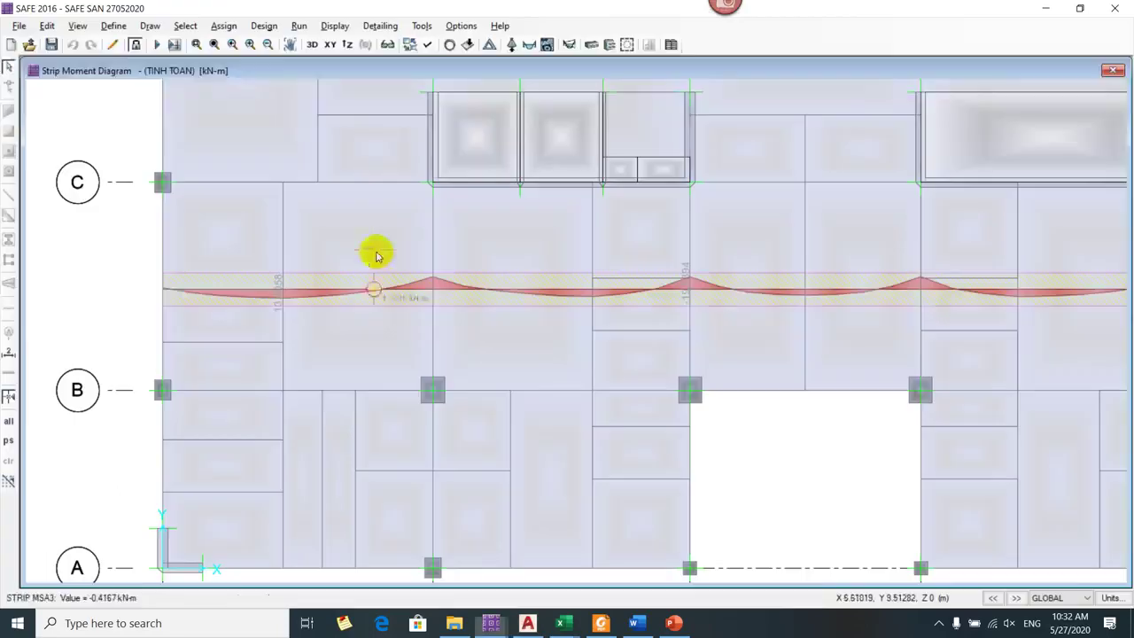
click(555, 625)
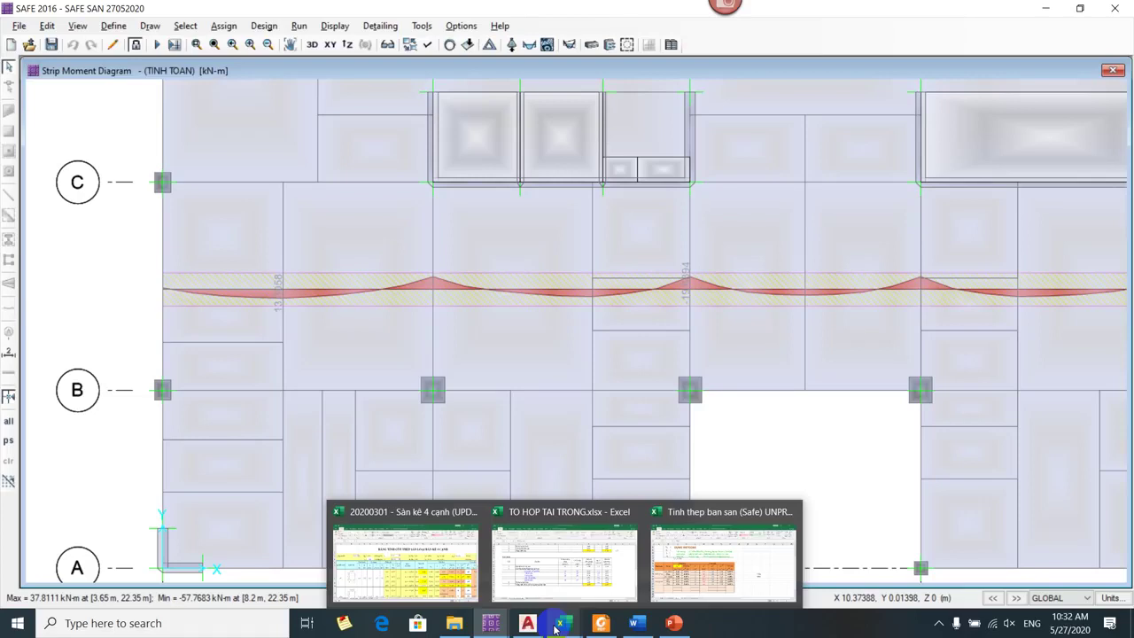
key(alt+Tab)
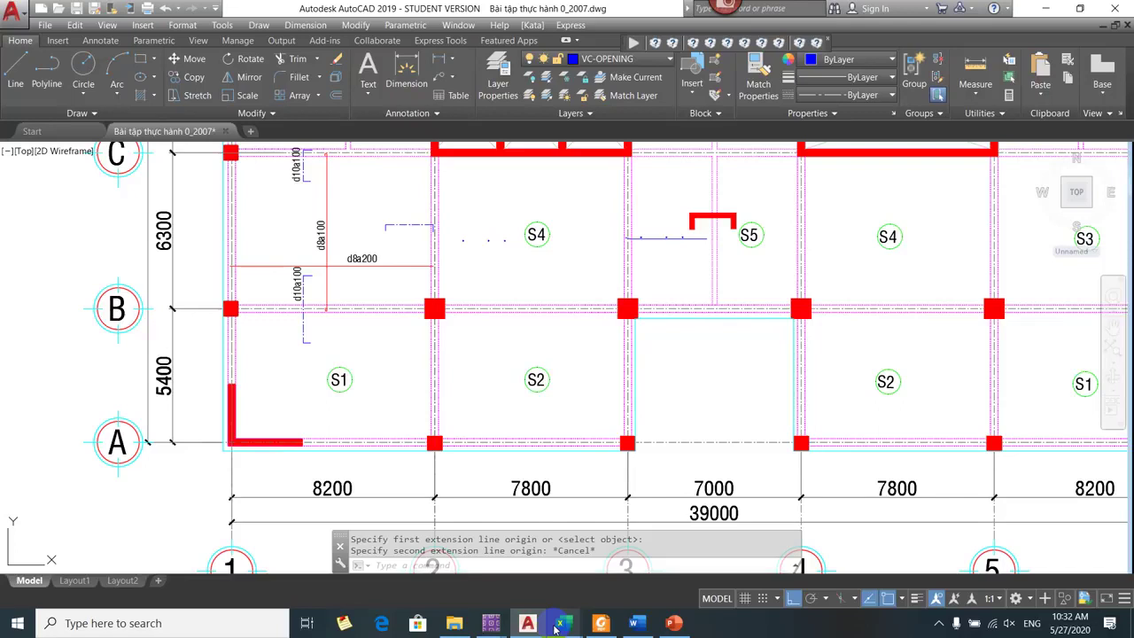
mouse_move(557, 628)
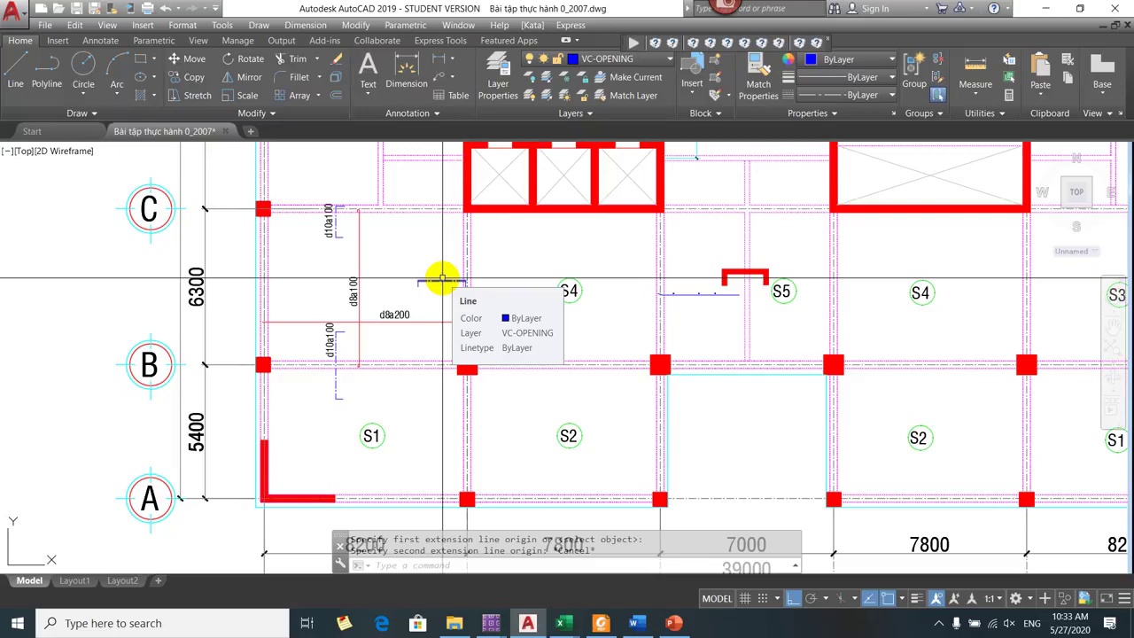
- Consult the L1/4 bar length rule on the PowerPoint reinforcement layout slide and return to the AutoCAD plan
mouse_move(388, 409)
mouse_down()
mouse_move(416, 423)
mouse_move(245, 463)
mouse_move(309, 435)
mouse_move(363, 357)
mouse_move(501, 354)
mouse_move(446, 314)
mouse_up()
click(674, 623)
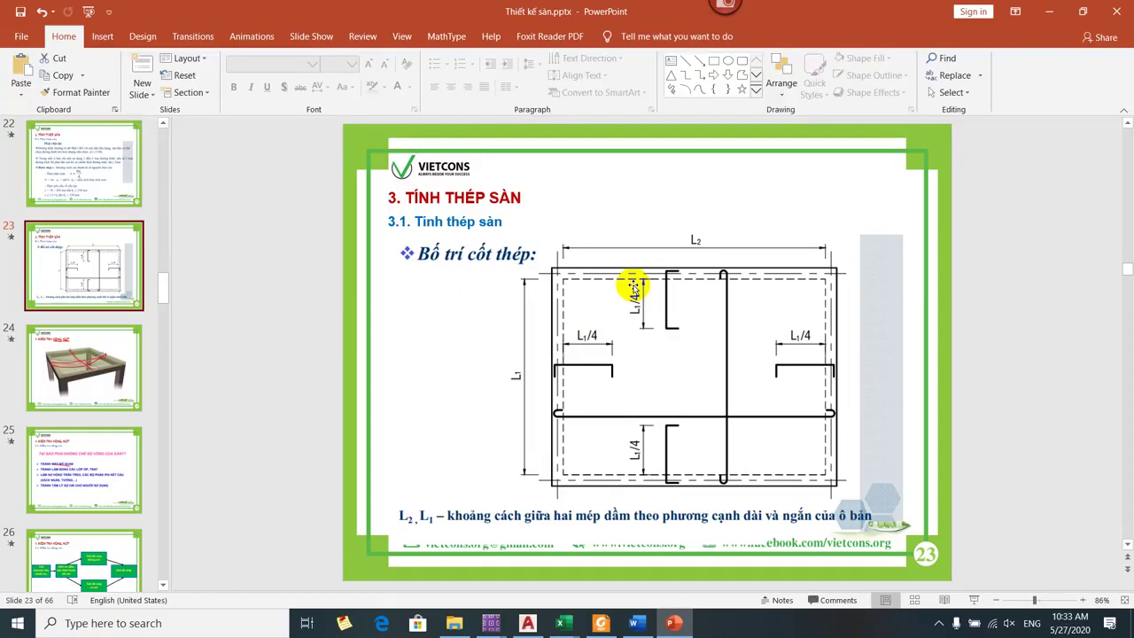
mouse_move(491, 623)
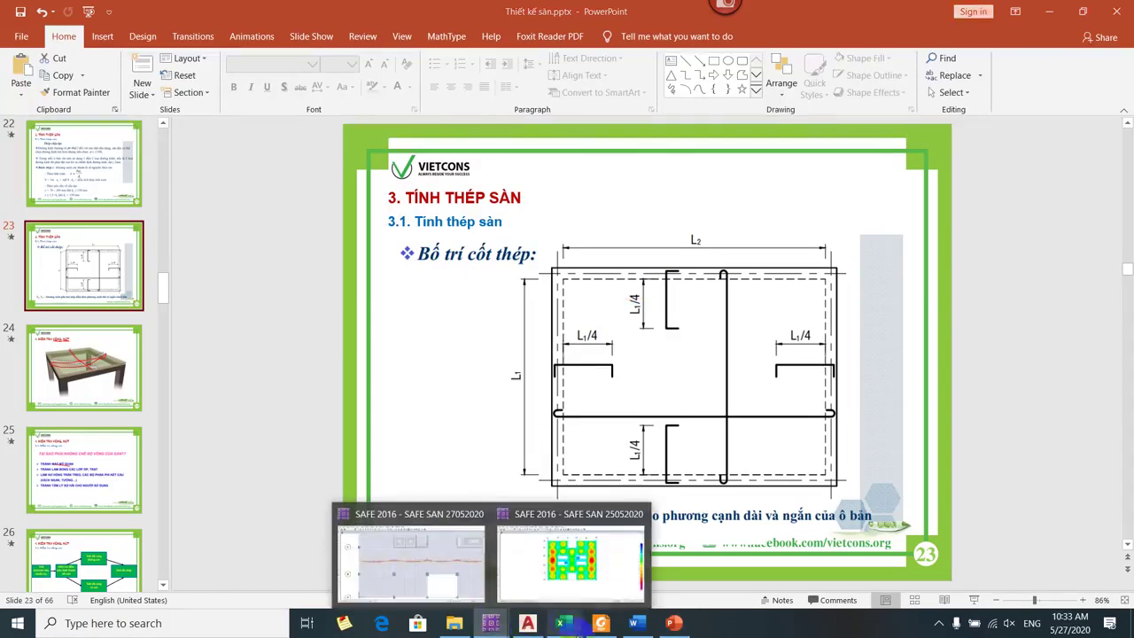
click(527, 622)
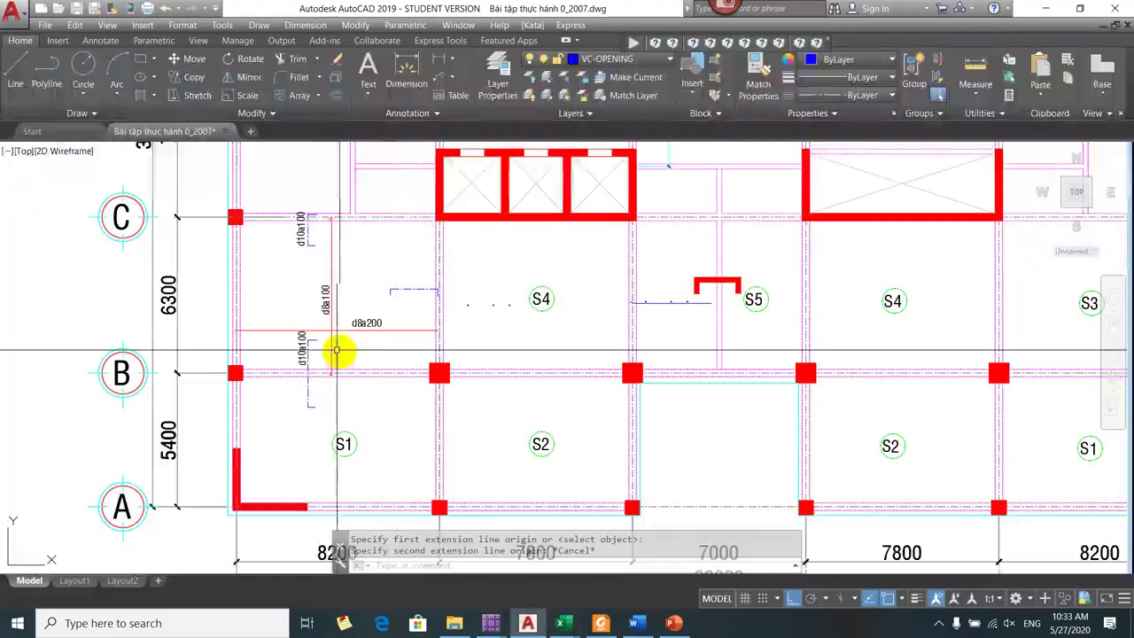
- Measure the corner slab's horizontal span between the beams on axes 1 and 2 with a linear dimension, without placing it
drag(291, 336, 307, 413)
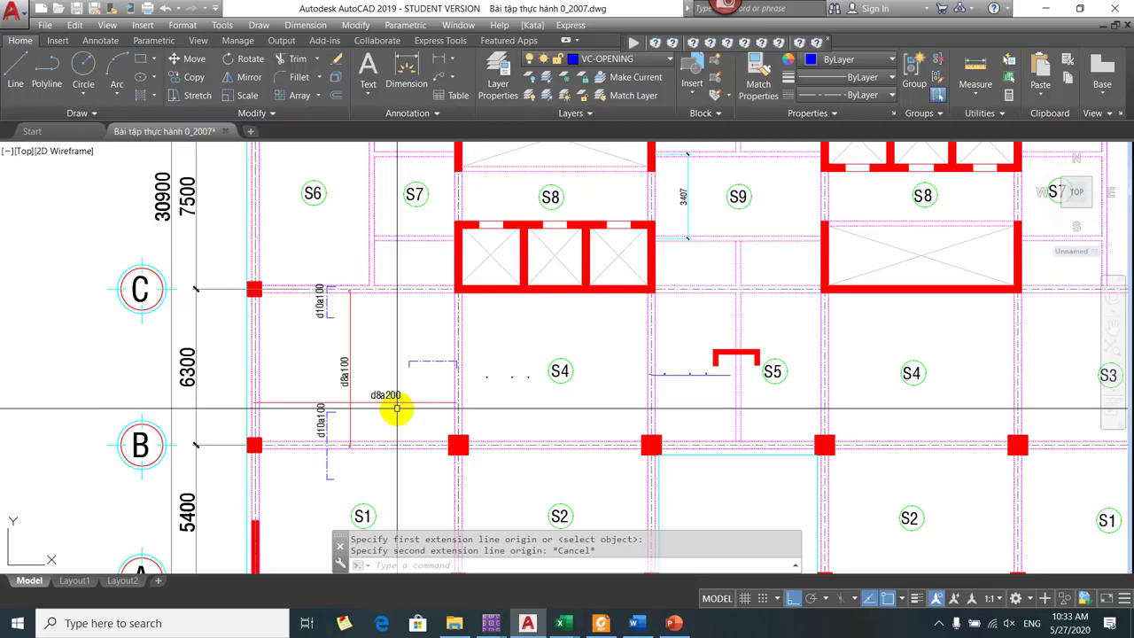
drag(417, 306, 431, 192)
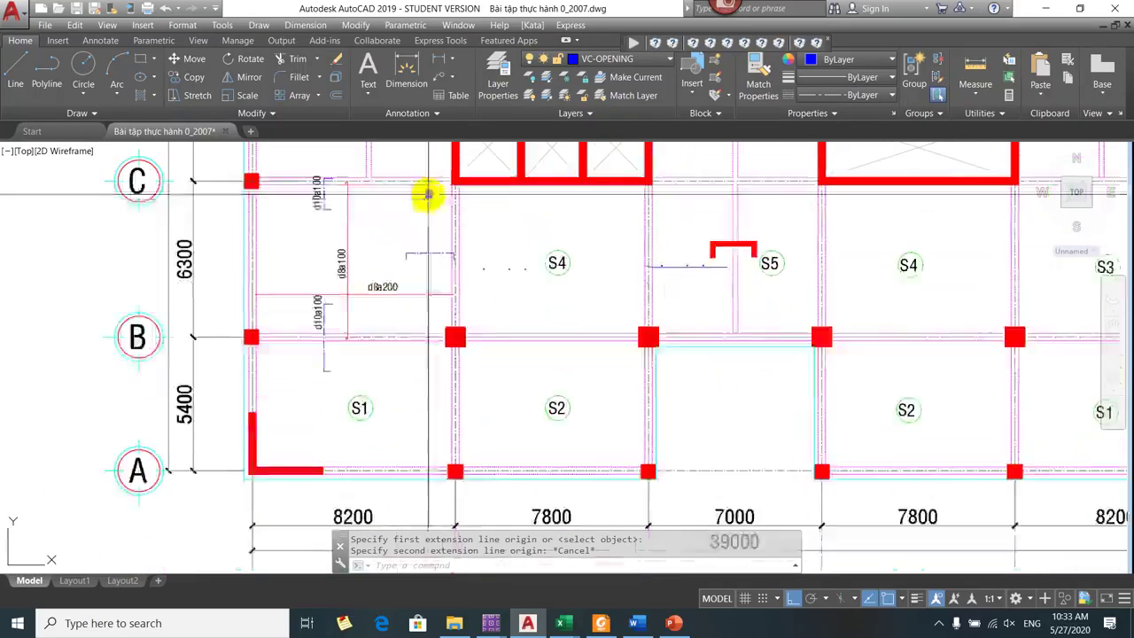
drag(380, 367, 435, 439)
drag(322, 332, 293, 313)
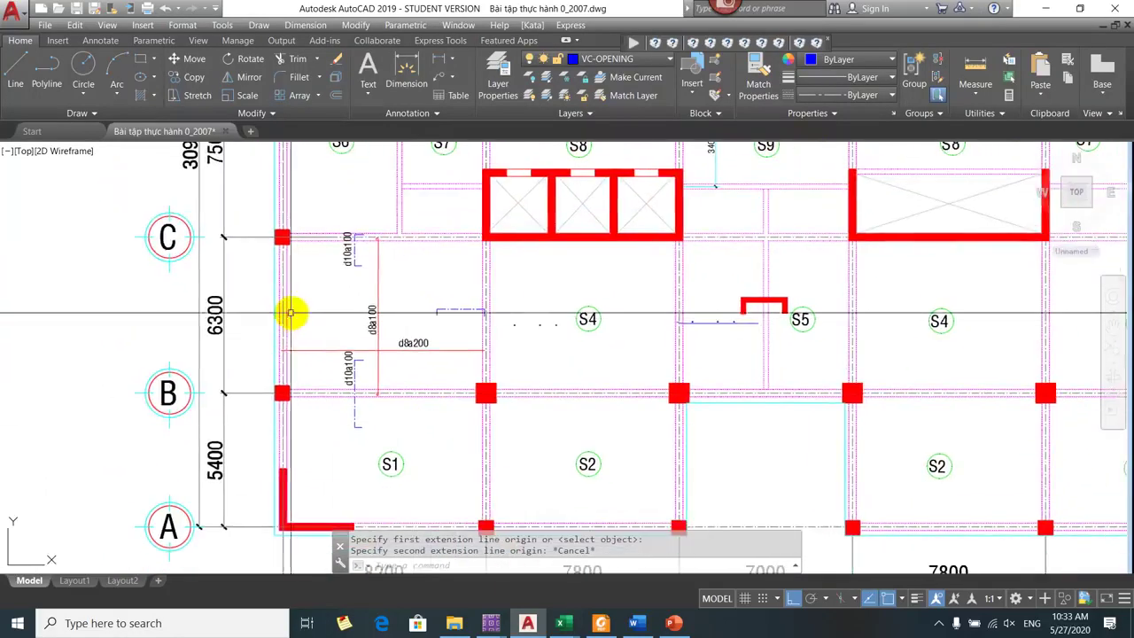
mouse_move(435, 304)
mouse_down()
mouse_move(400, 313)
mouse_move(380, 230)
mouse_up()
key(Return)
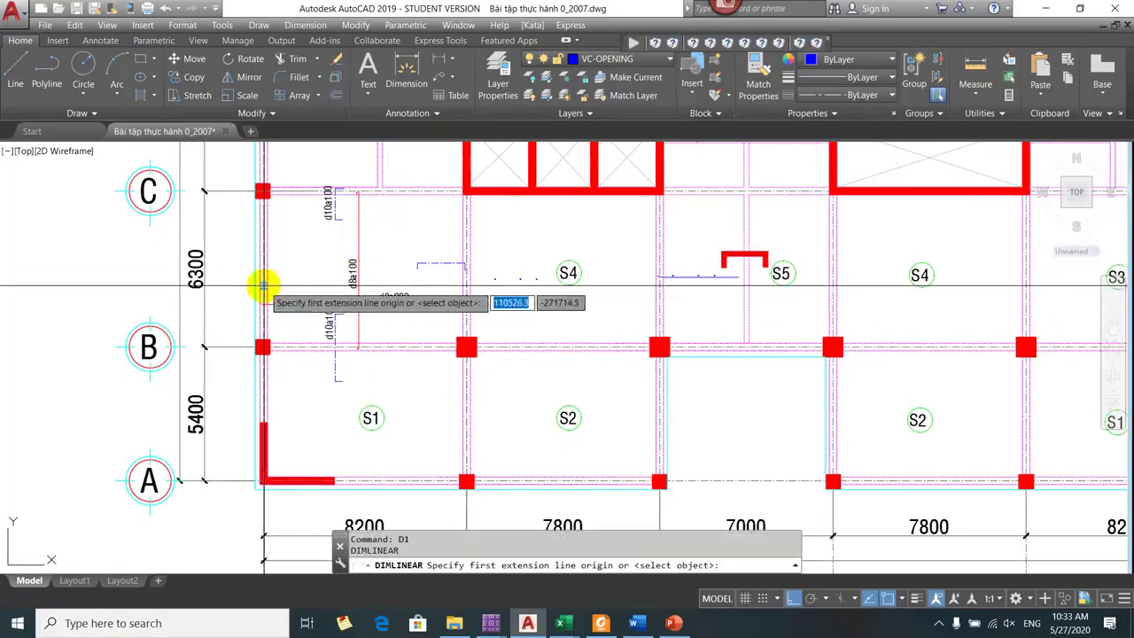
click(265, 287)
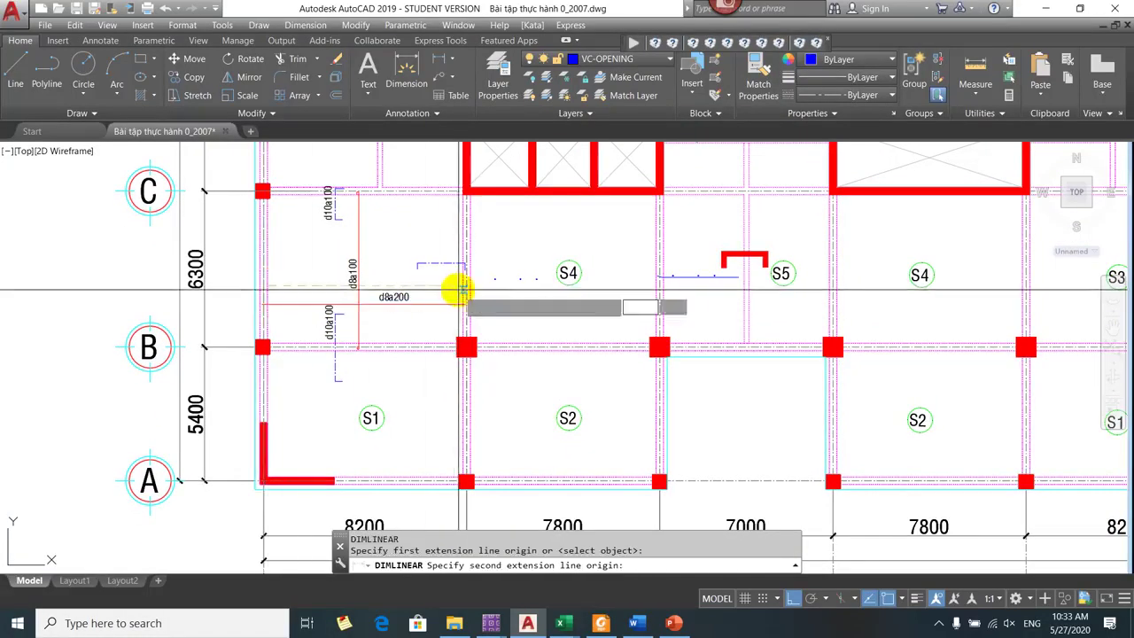
click(463, 289)
scroll(417, 237, up, 2)
key(Escape)
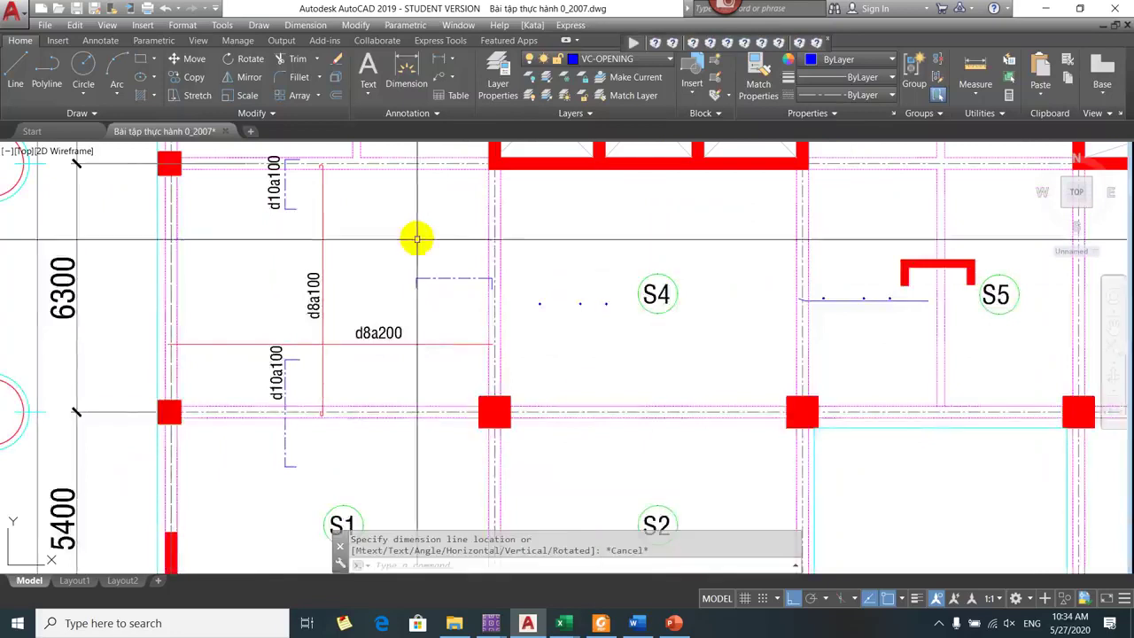
- Switch to the Excel reinforcement workbook, calculate =7900/4 in cell S21, and reselect the difference in cell S18
key(alt+Tab)
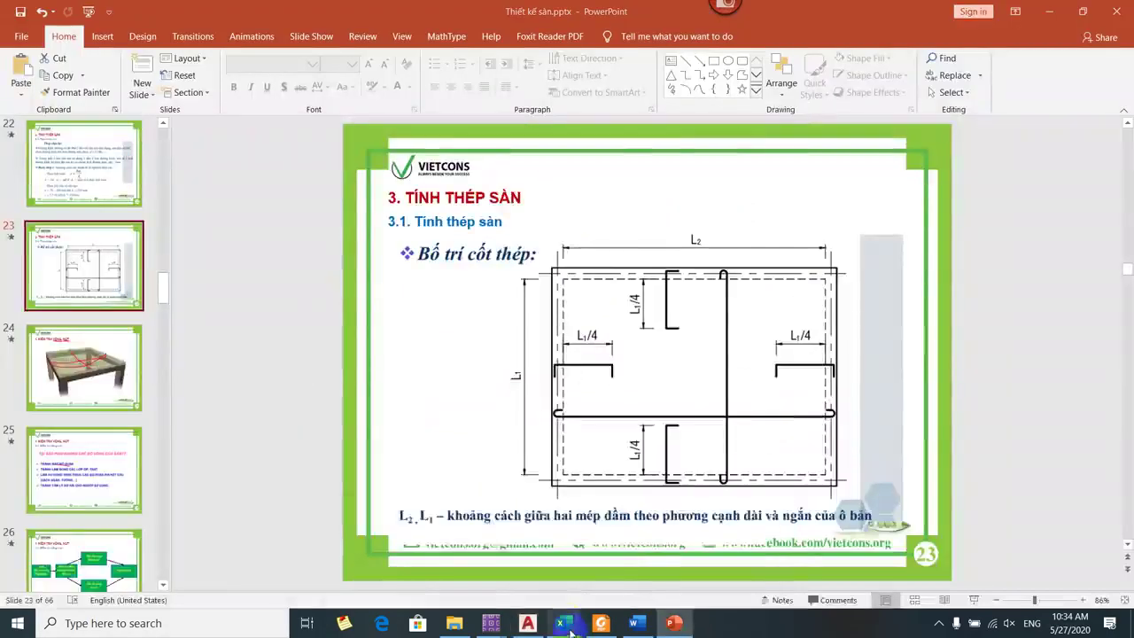
mouse_move(560, 623)
click(722, 540)
click(826, 443)
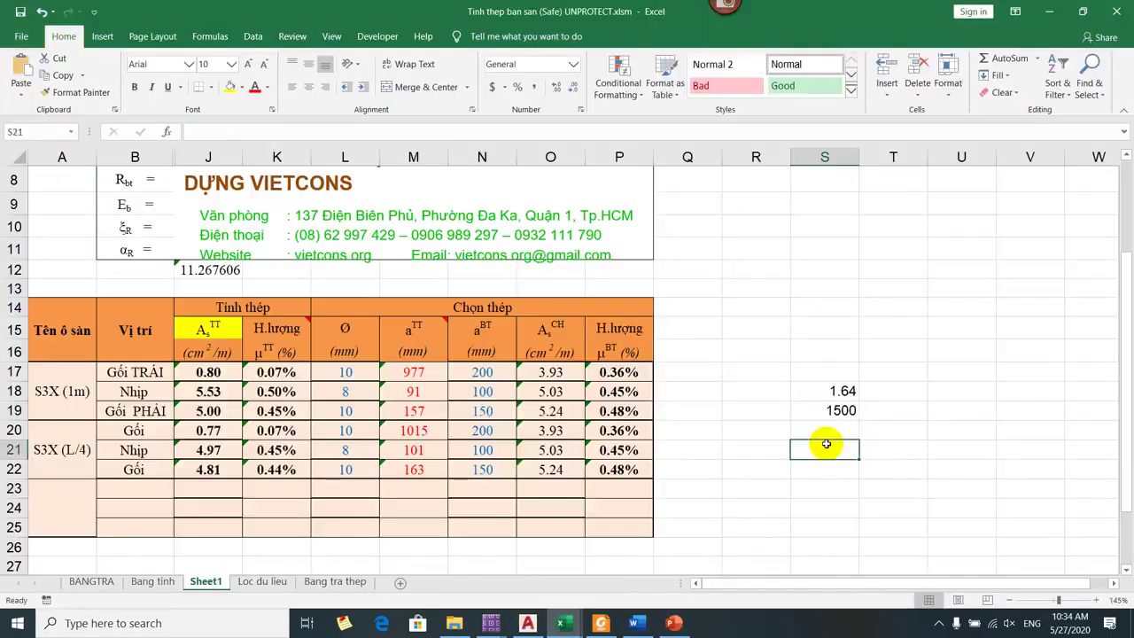
text(=7900/4)
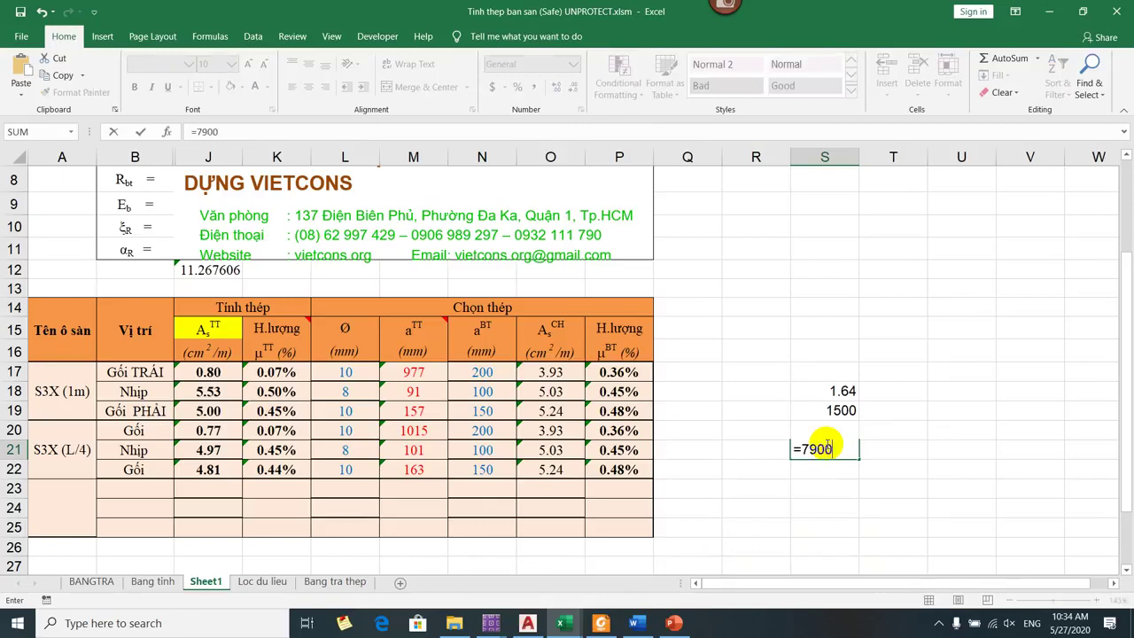
key(Return)
key(Up)
key(Up)
key(Up)
key(Up)
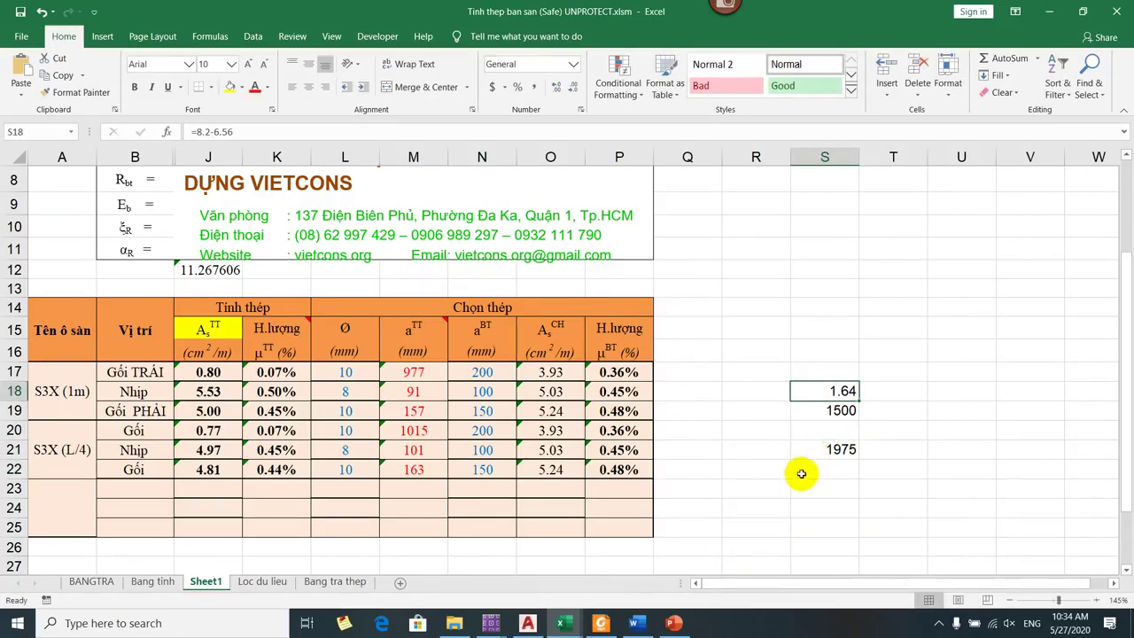
- Check the =7900/4 result in Excel cell S21 against the SAFE strip moment diagram and return to the AutoCAD plan
click(811, 450)
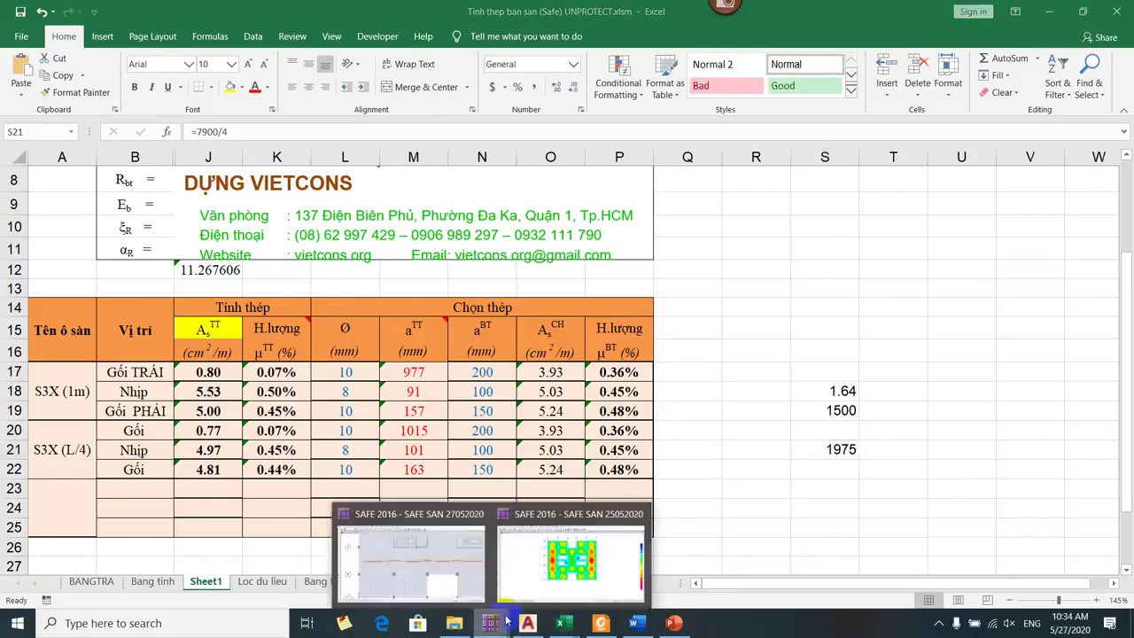
click(447, 571)
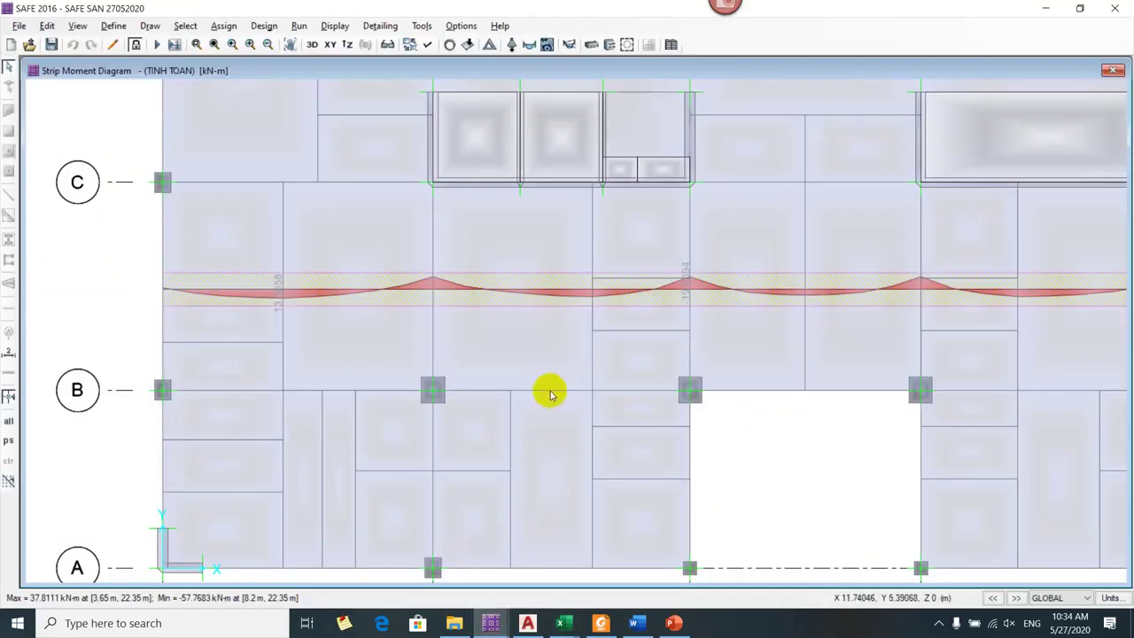
mouse_move(504, 354)
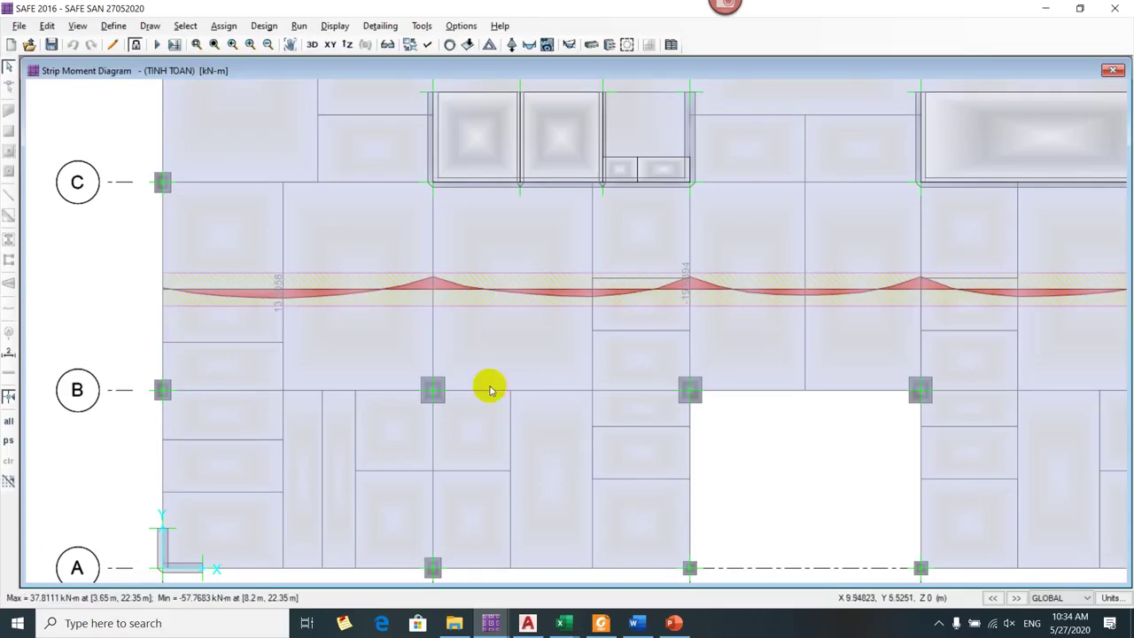
click(527, 622)
scroll(514, 346, down, 5)
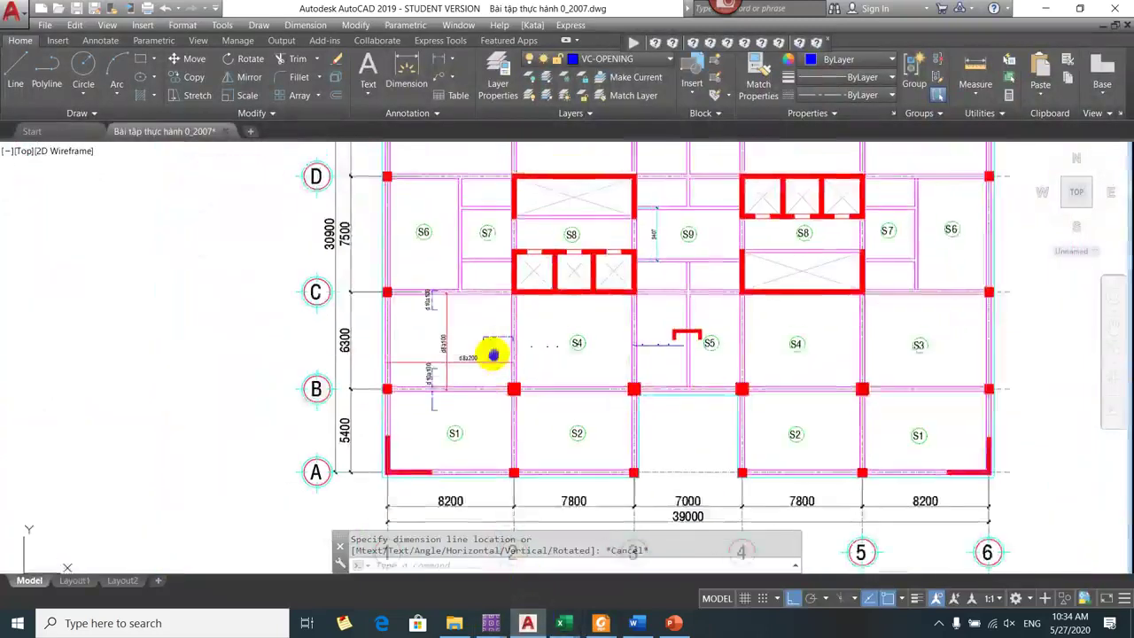
scroll(481, 401, up, 5)
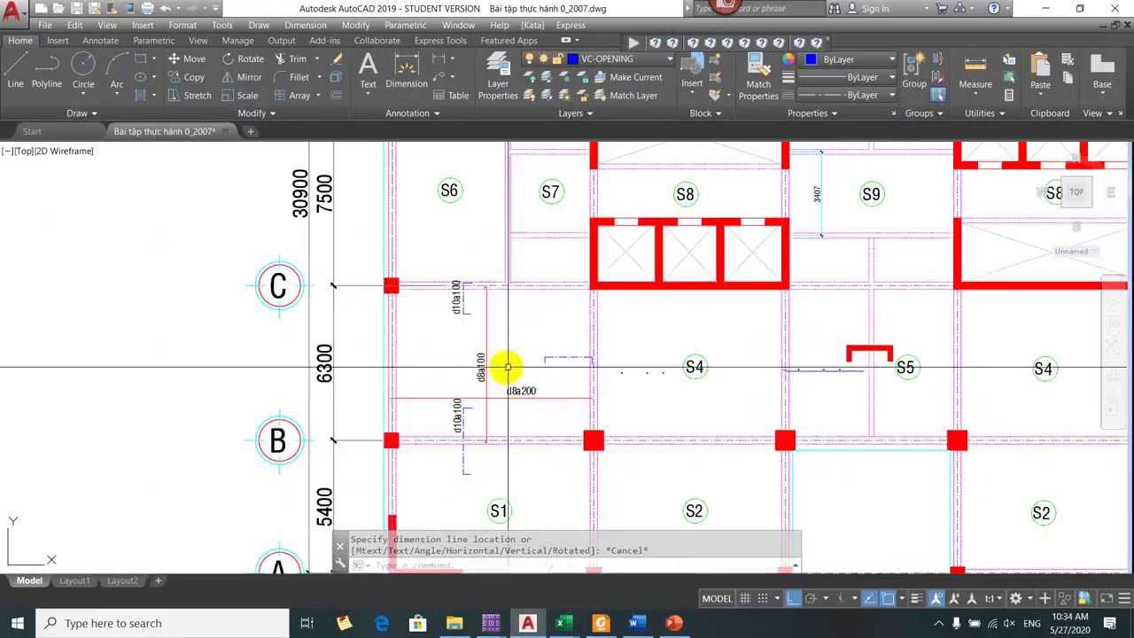
- Consult the four-edge slab workbook and the chosen reinforcement table on Sheet1 in Excel
key(ctrl+c)
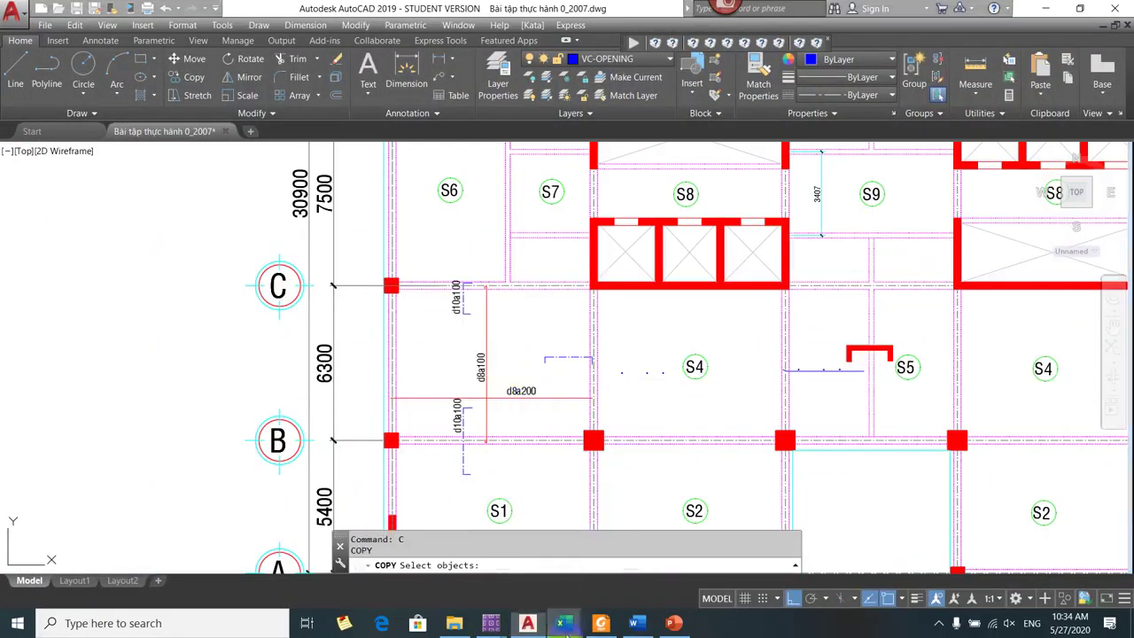
mouse_move(561, 623)
click(651, 581)
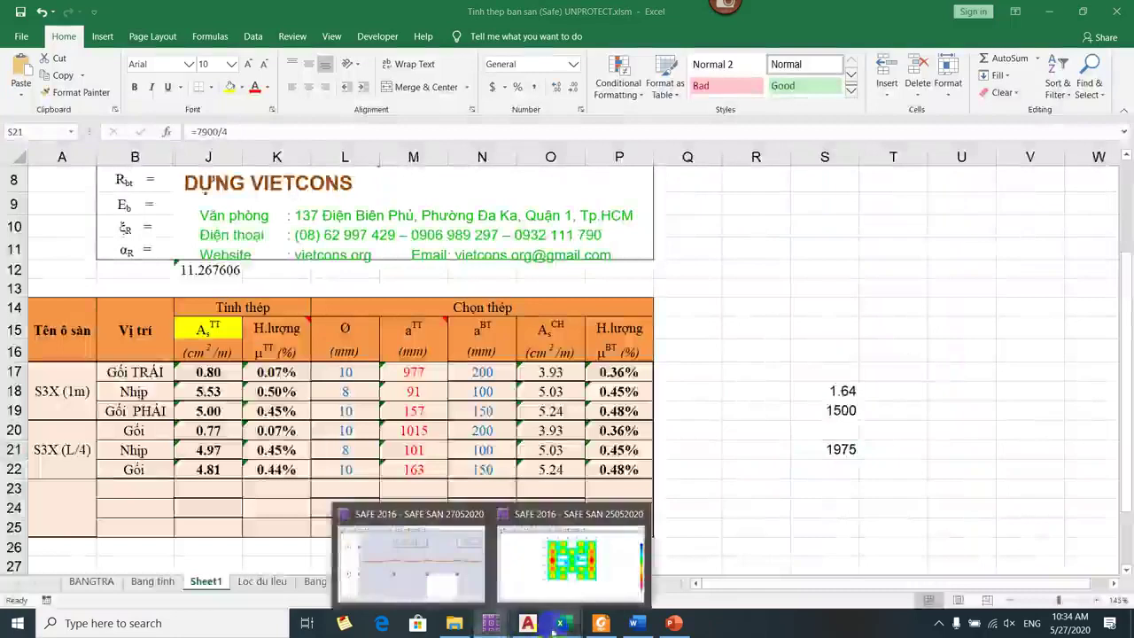
click(403, 558)
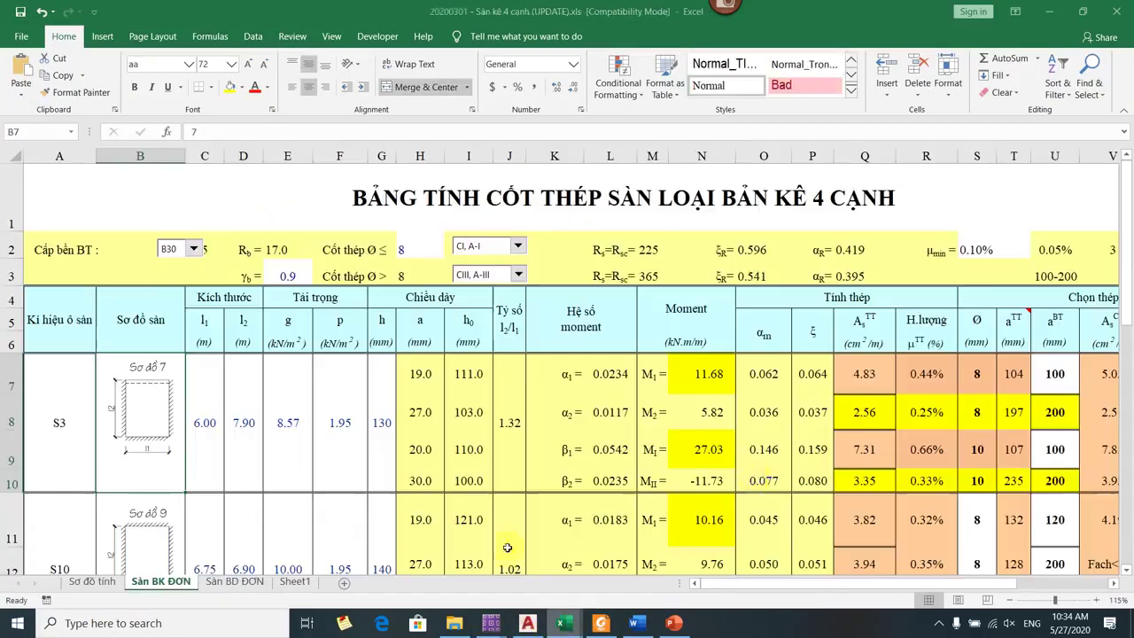
click(1072, 480)
key(alt+Tab)
click(824, 450)
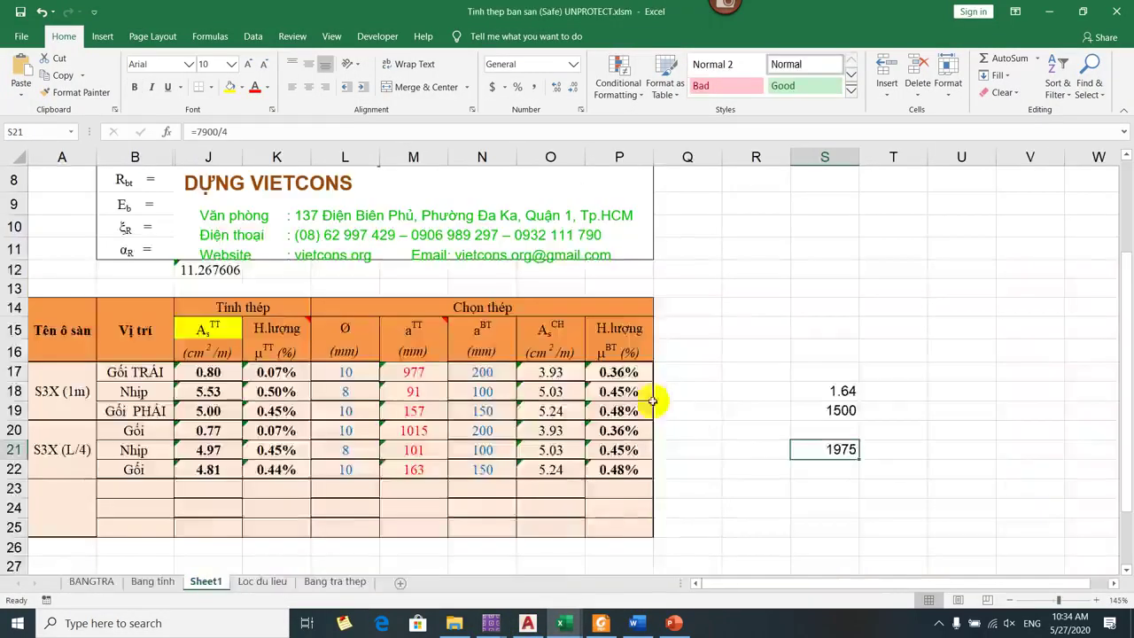
- Back in AutoCAD, copy the d8a200 label to just above the horizontal support bar beside axis 2
click(526, 623)
click(535, 383)
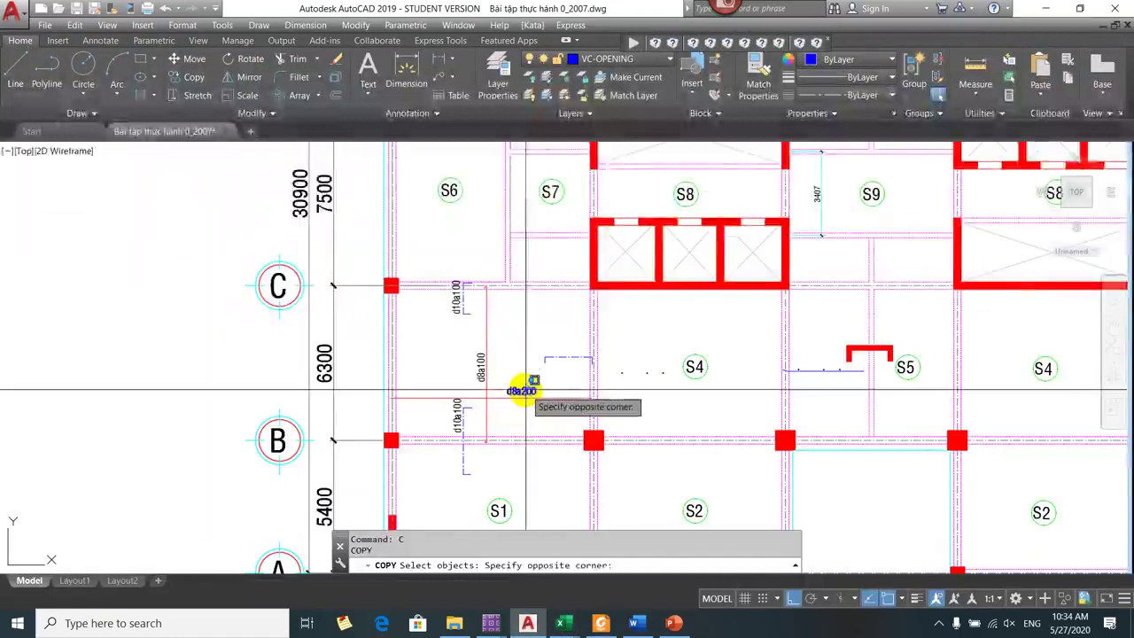
click(522, 390)
key(Return)
click(509, 394)
scroll(546, 355, up, 2)
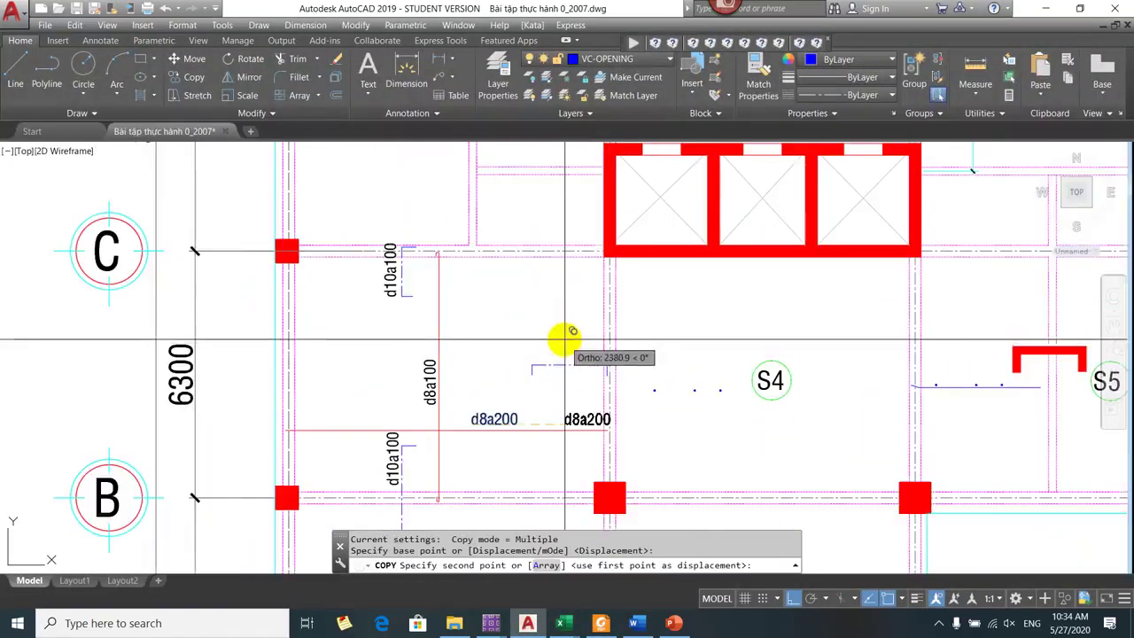
click(543, 359)
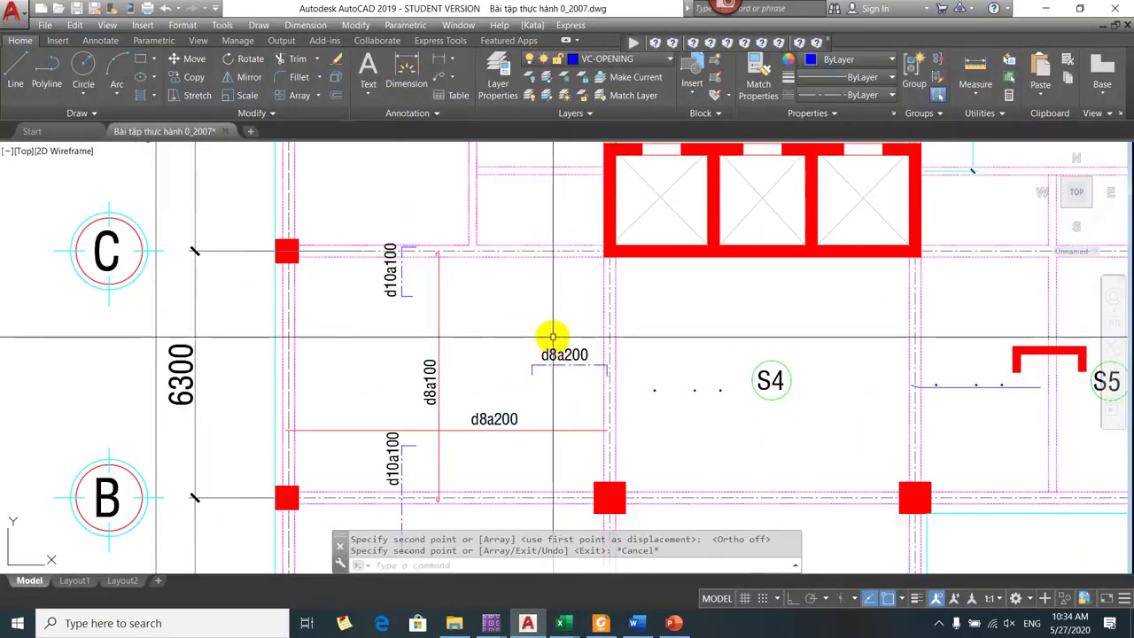
key(Escape)
- Change the label above the support bar beside axis 2 to d10a200
scroll(475, 245, down, 4)
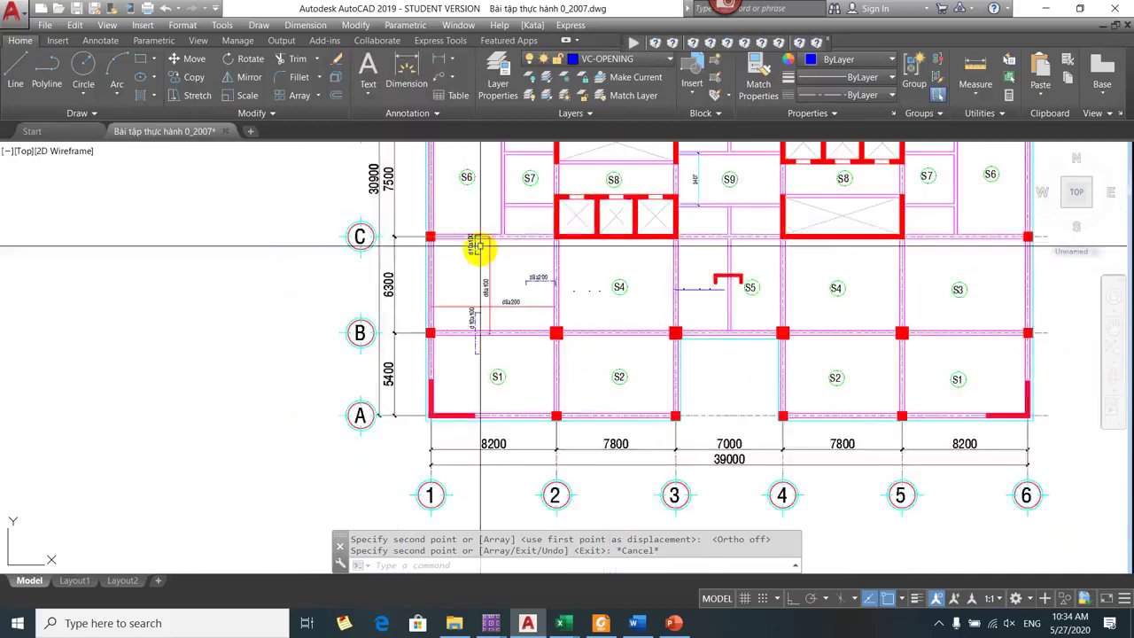
scroll(485, 257, up, 2)
drag(517, 257, 524, 303)
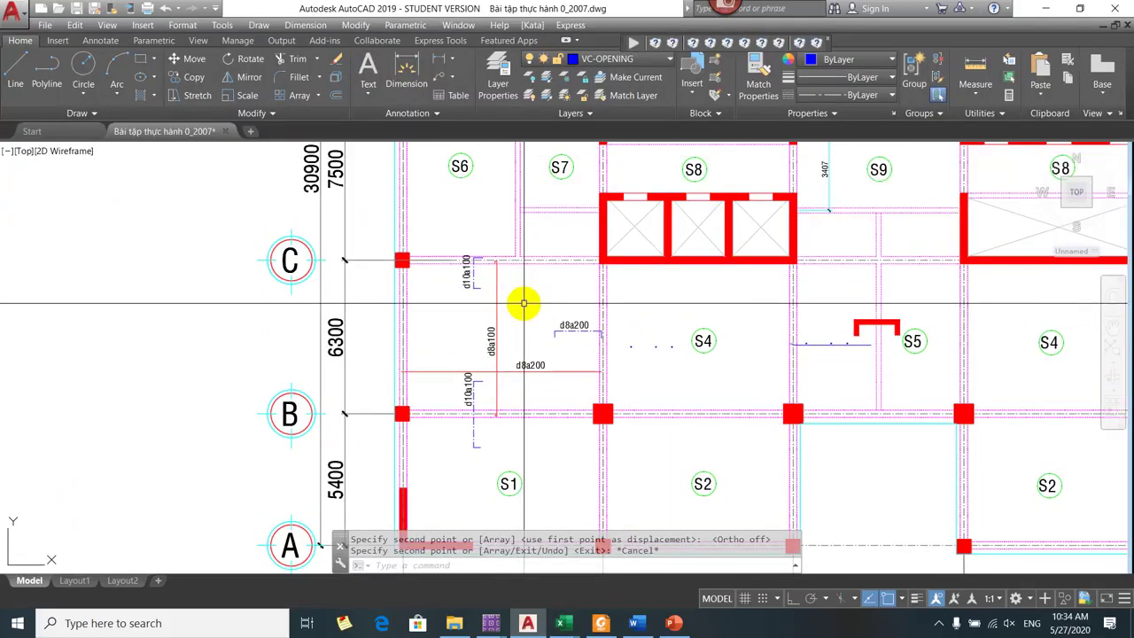
text(ed)
key(Return)
scroll(506, 342, up, 2)
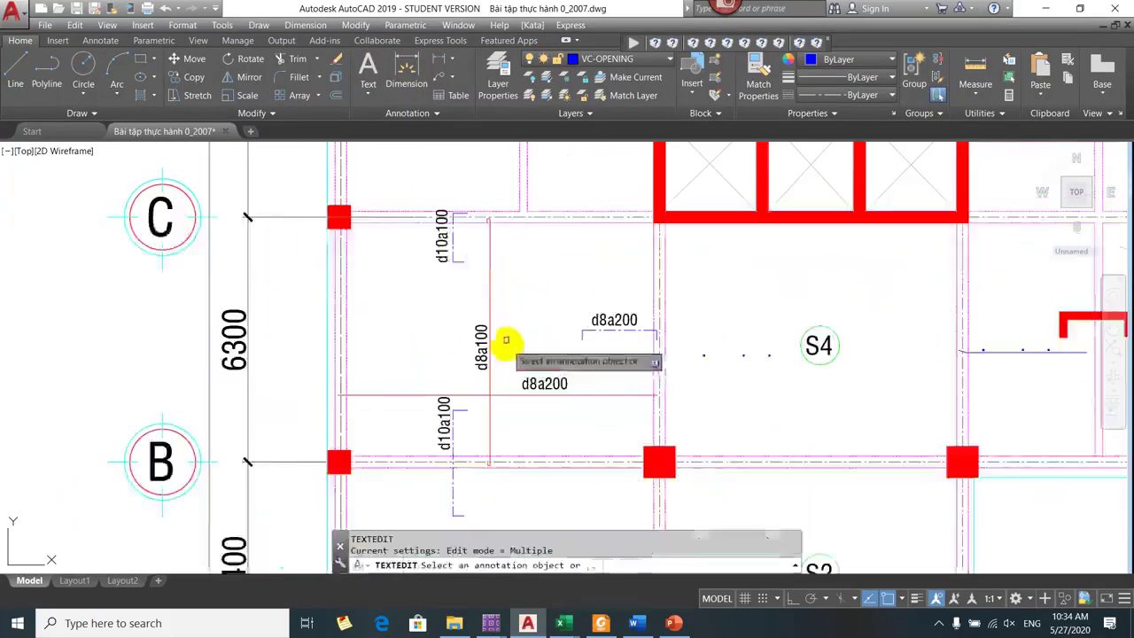
click(603, 322)
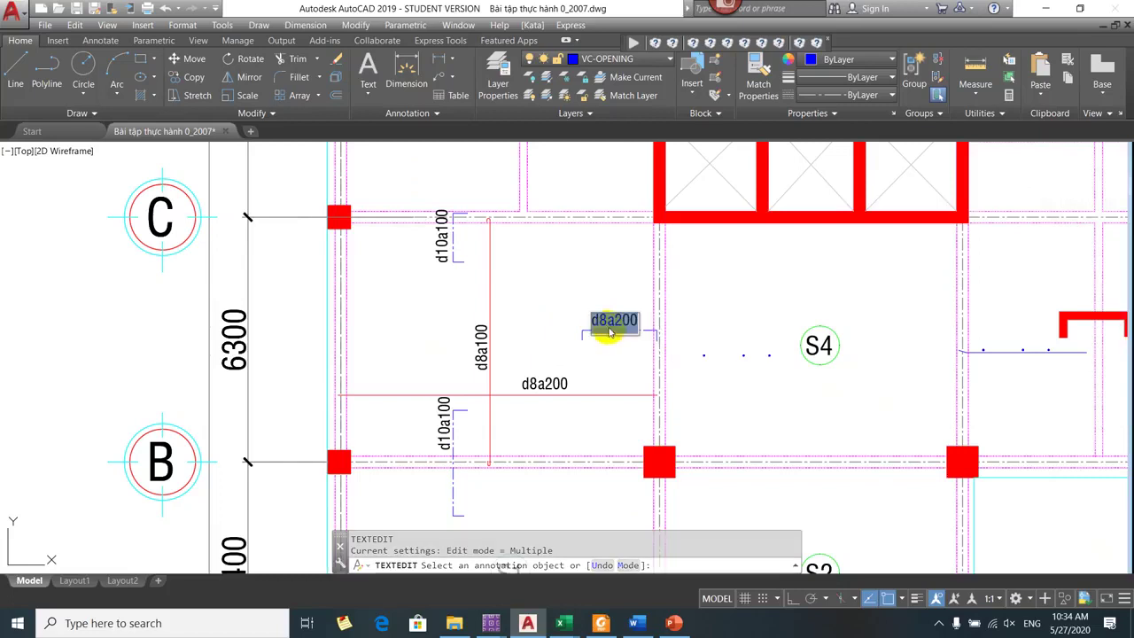
text(d10a200)
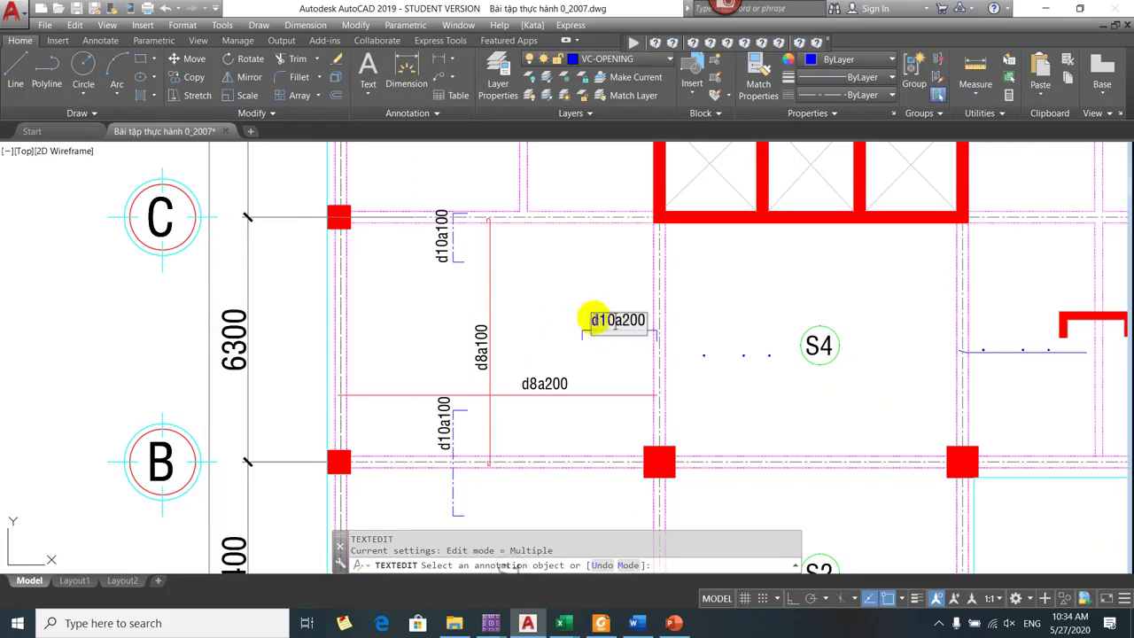
click(584, 289)
key(Escape)
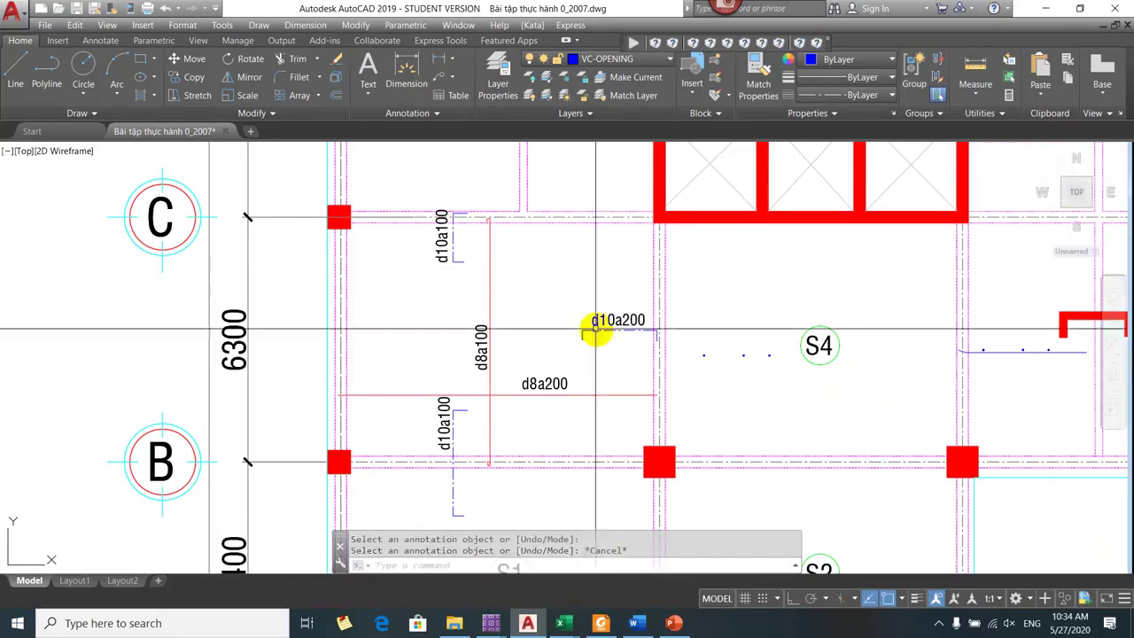
text(co)
key(Return)
click(627, 272)
click(602, 328)
click(633, 312)
click(590, 347)
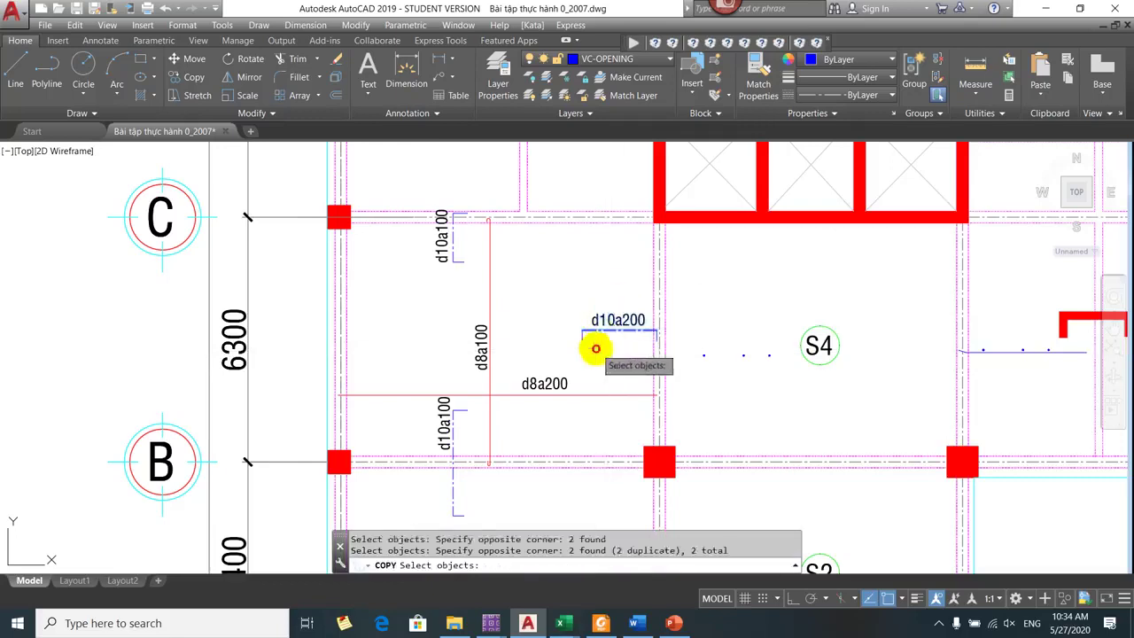
click(548, 314)
click(582, 343)
key(Escape)
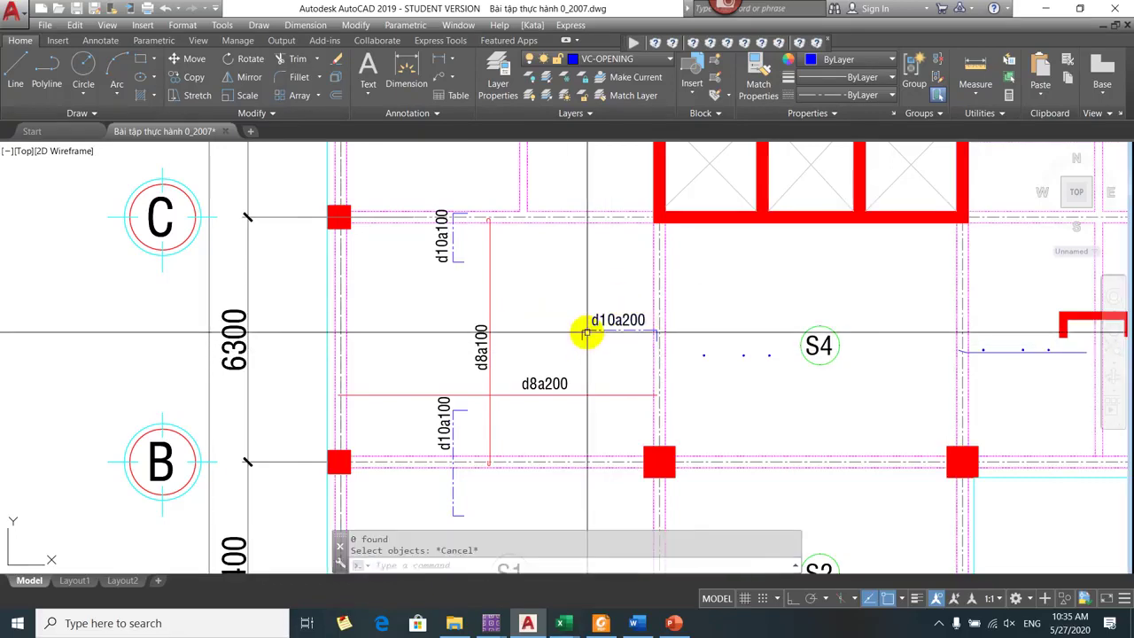
- Join the segments of the horizontal support bar beside axis 2 into one polyline
text(m)
key(Return)
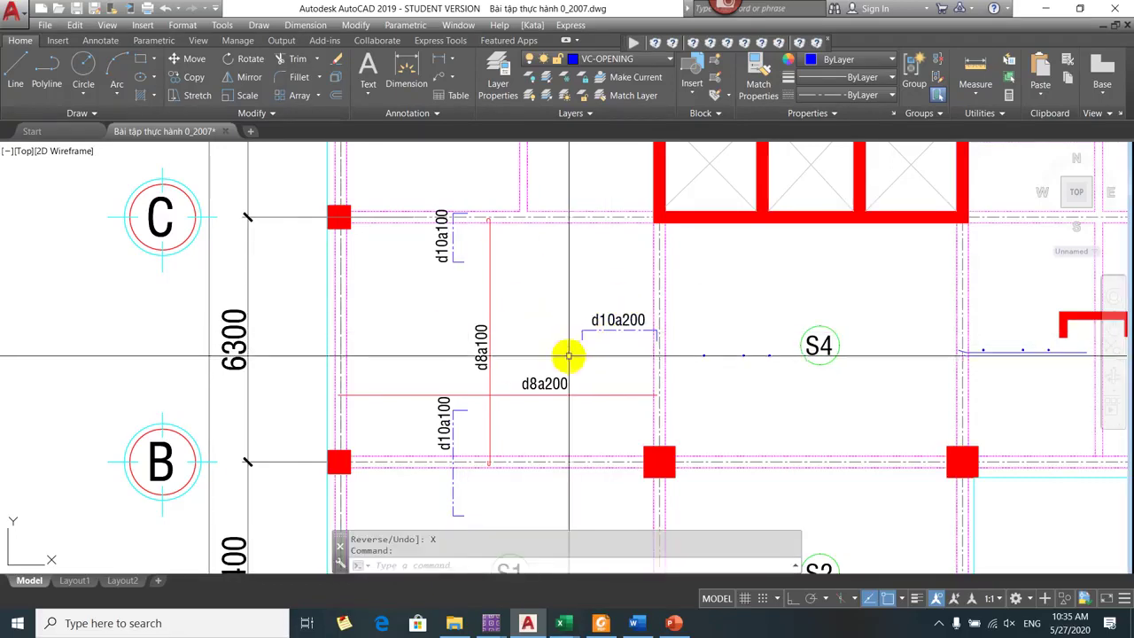
click(582, 336)
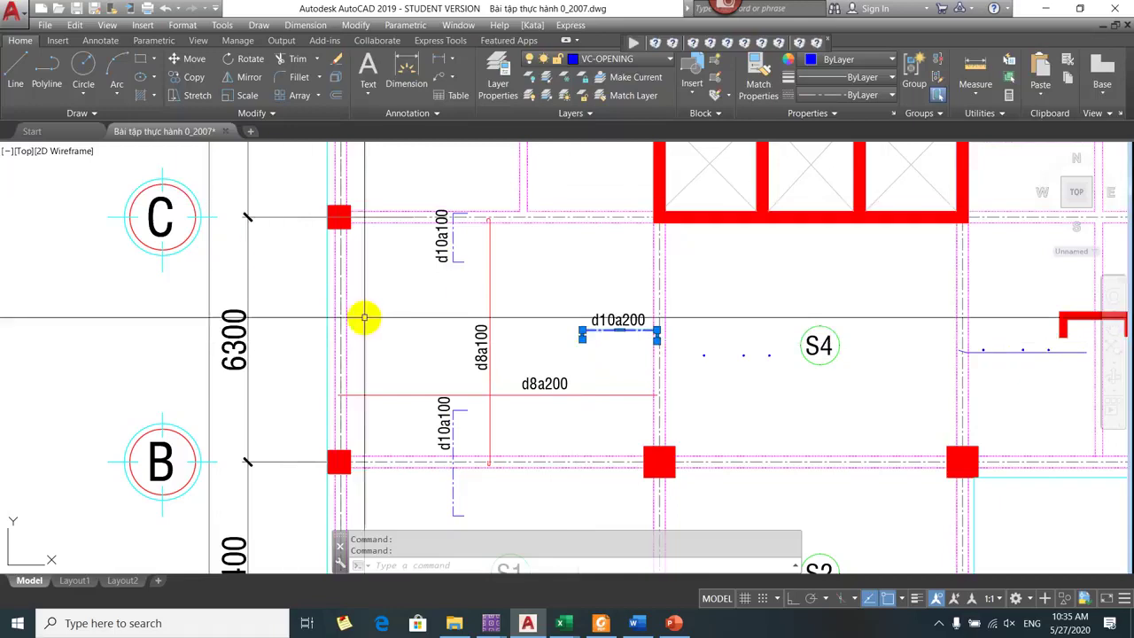
- Copy the horizontal support bar and its d10a200 label straight across to the beam on axis 1
text(co)
key(Return)
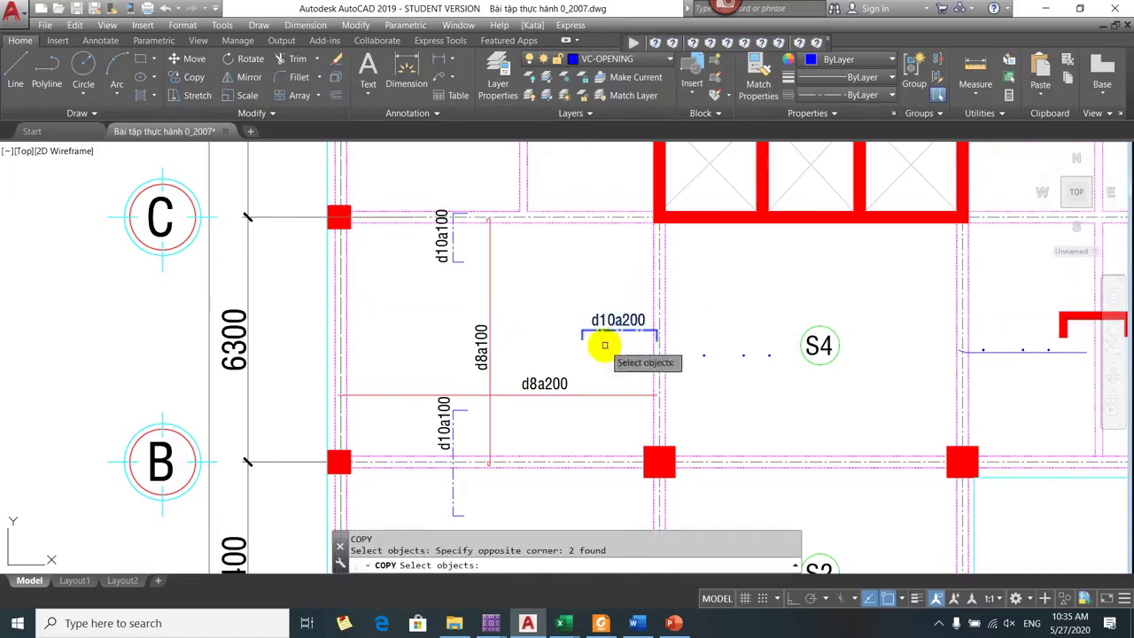
click(627, 331)
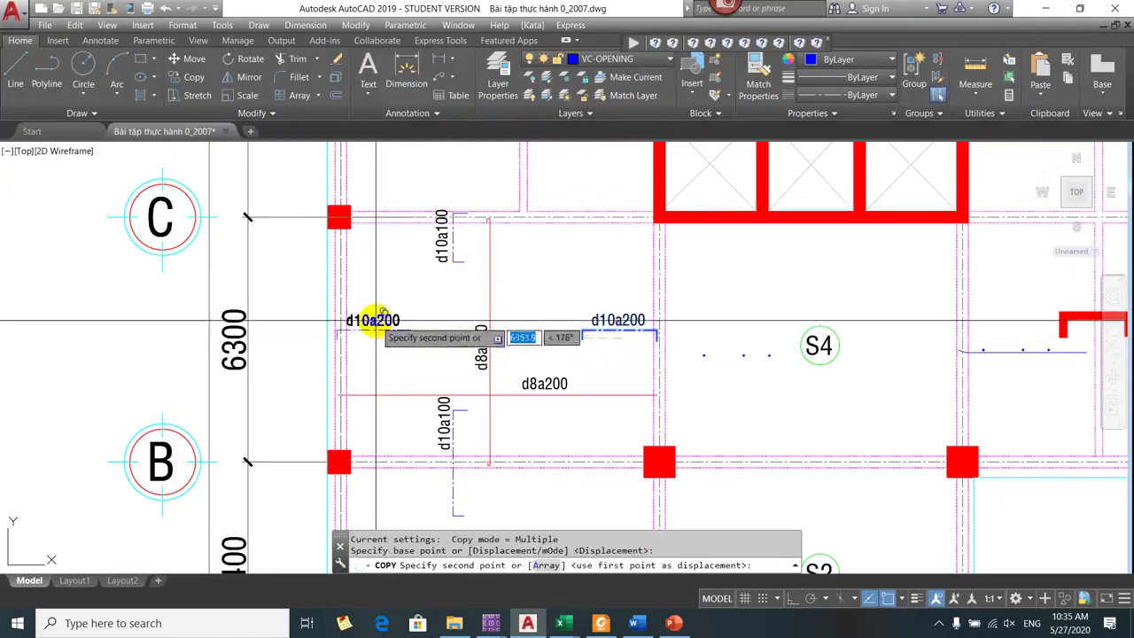
key(F8)
click(374, 317)
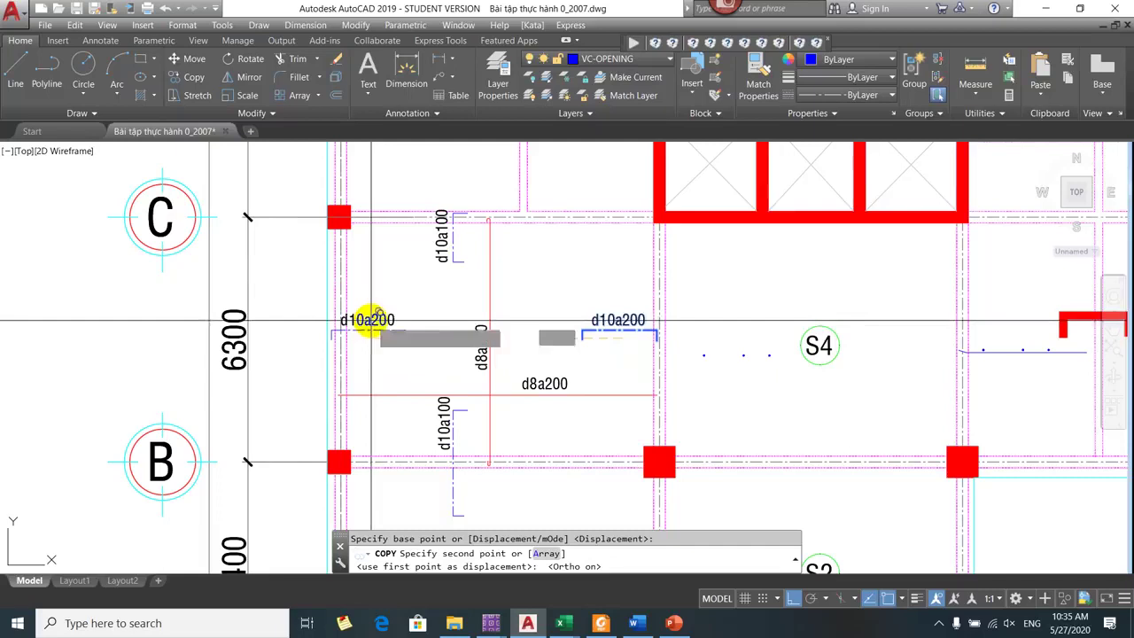
key(Escape)
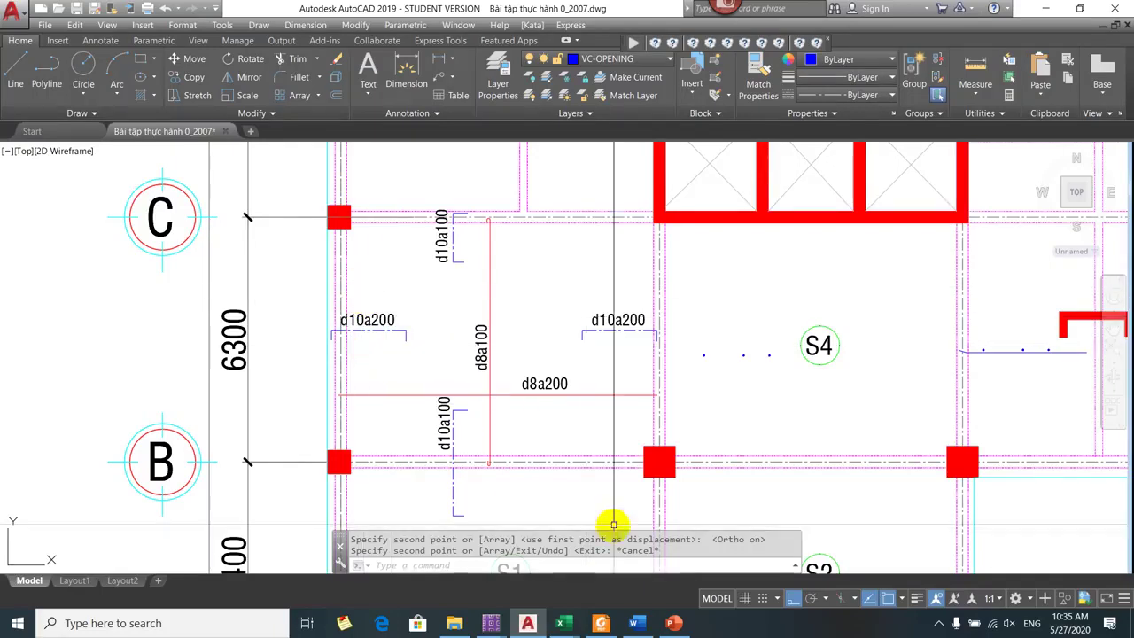
- Change the label of the support bar at axis 1 to d8a250
scroll(363, 327, up, 2)
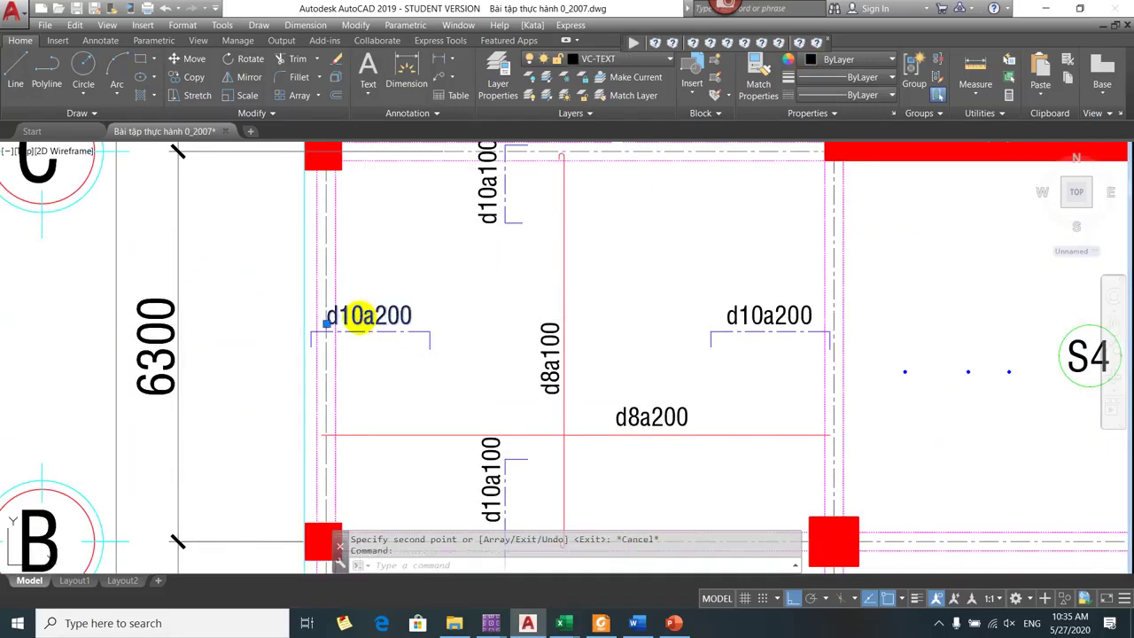
double_click(360, 318)
click(367, 312)
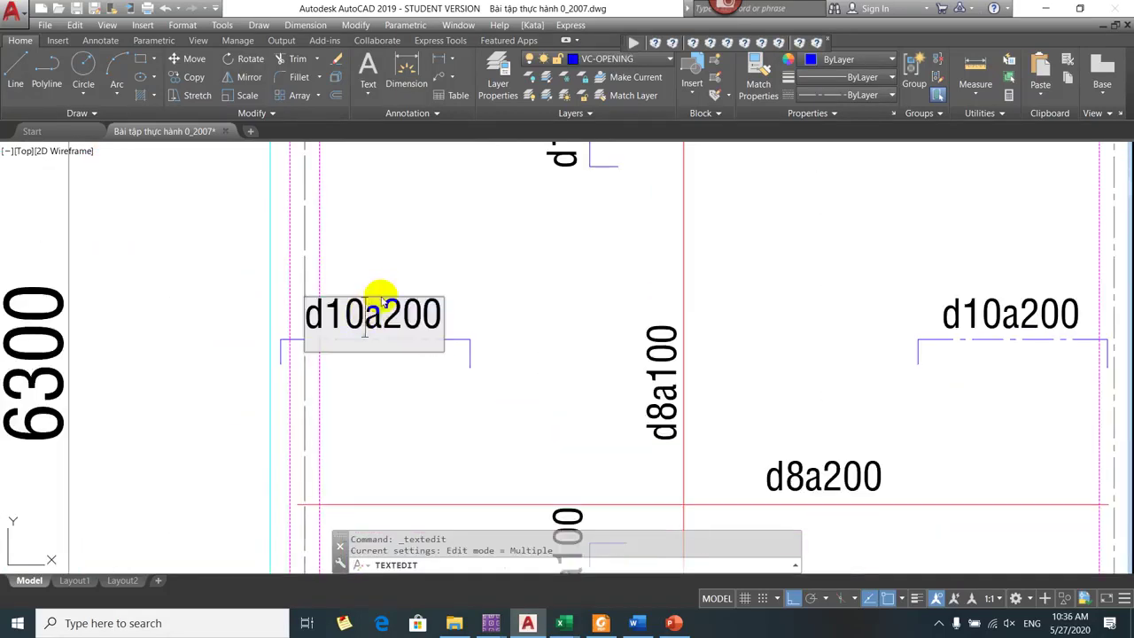
key(BackSpace)
key(BackSpace)
text(8)
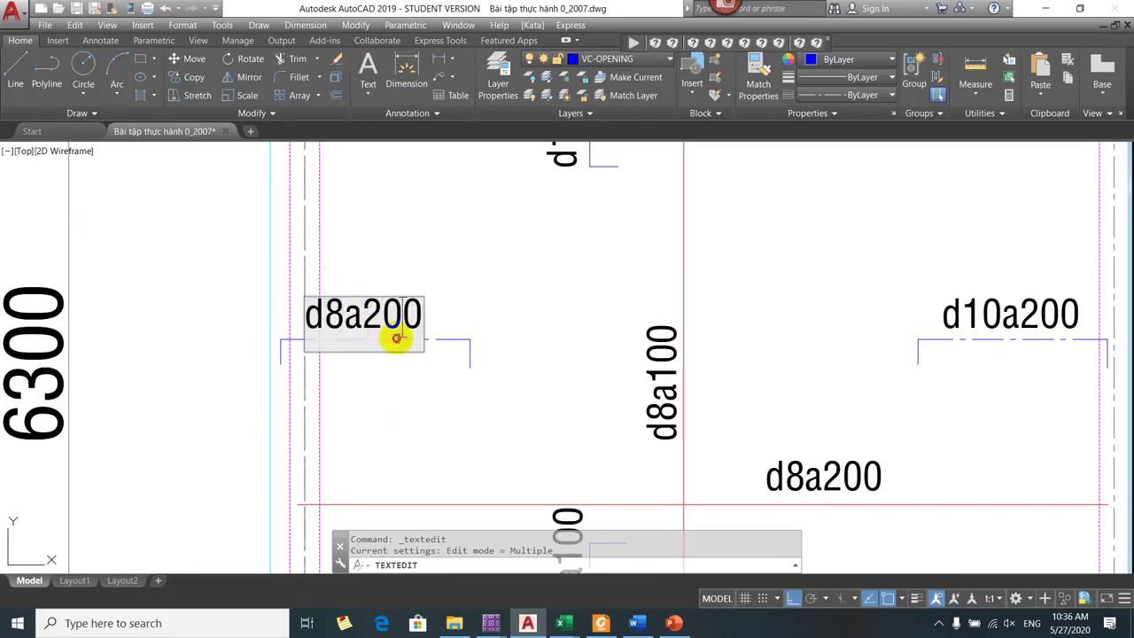
drag(403, 329, 379, 321)
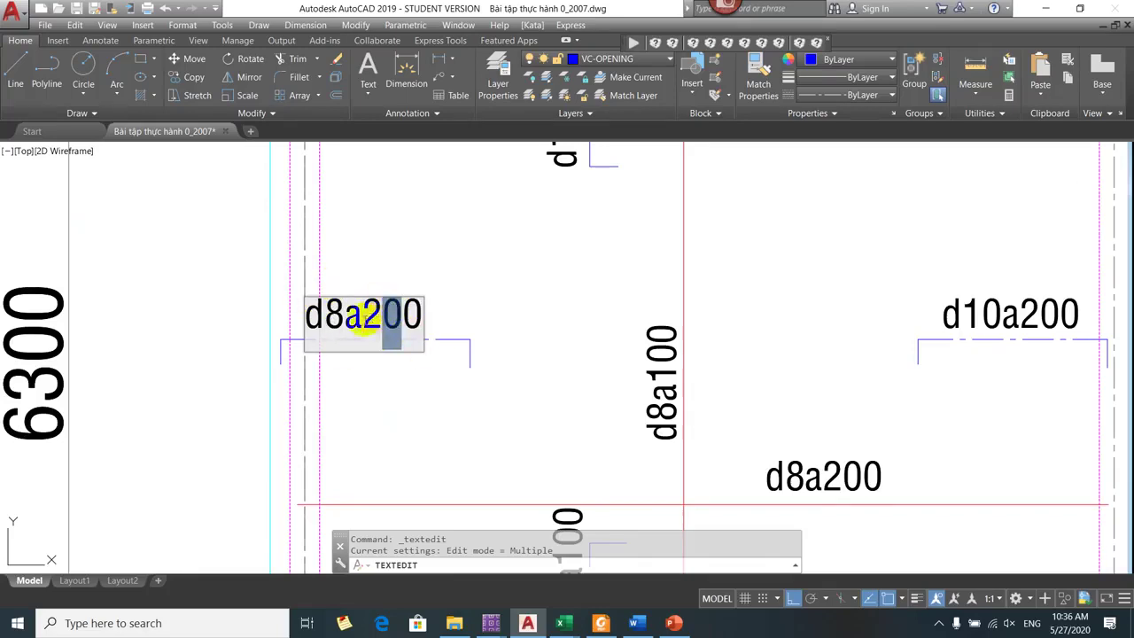
text(5)
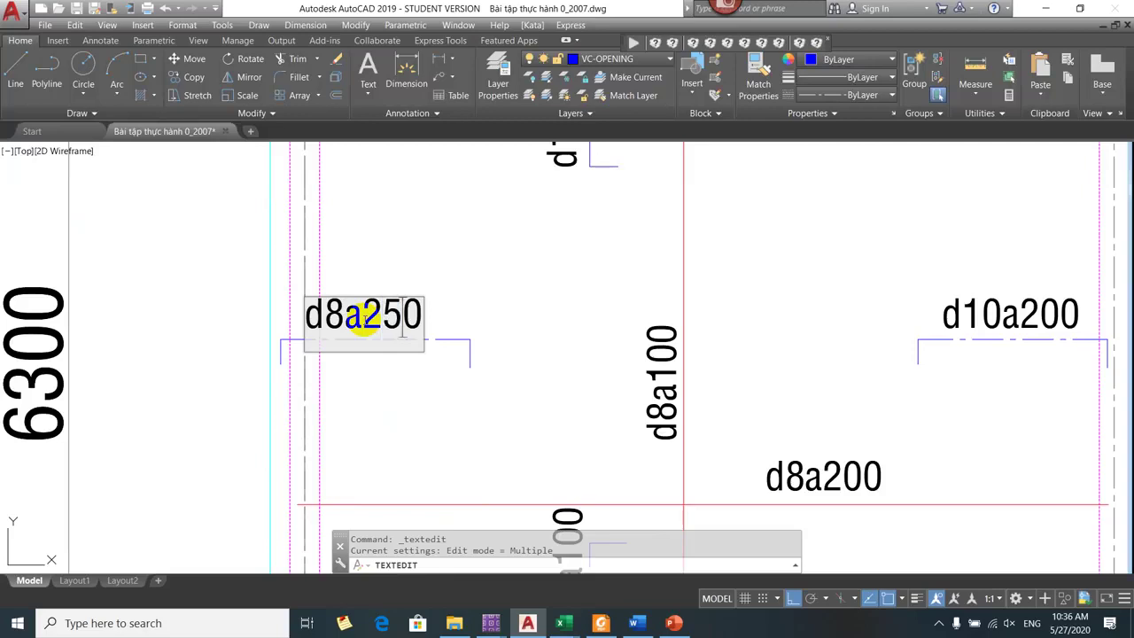
click(420, 284)
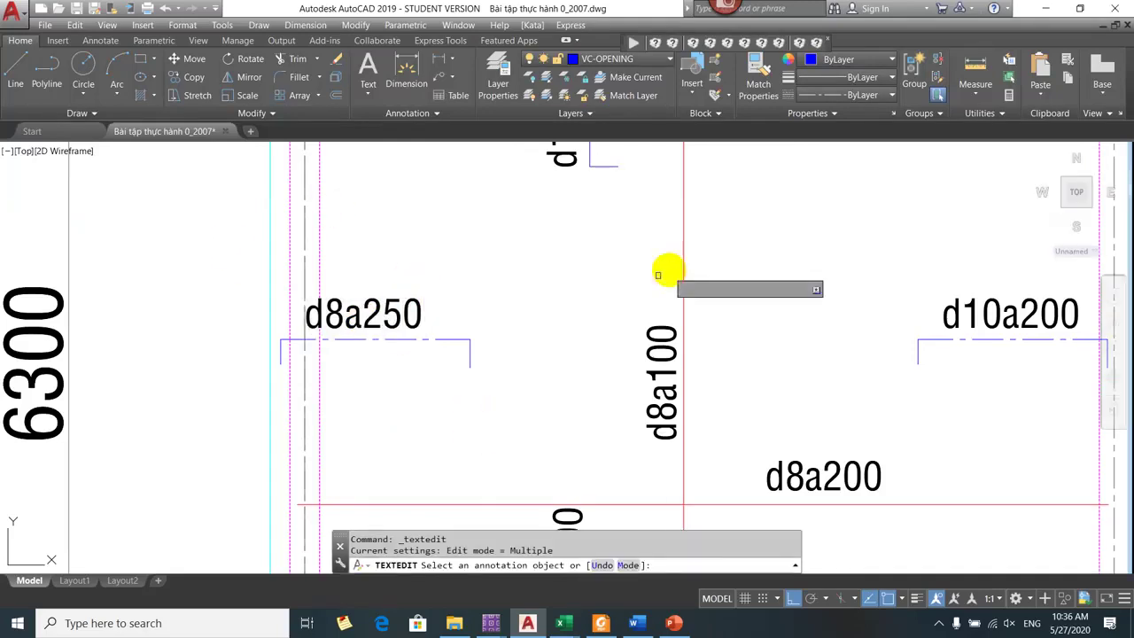
scroll(481, 385, down, 4)
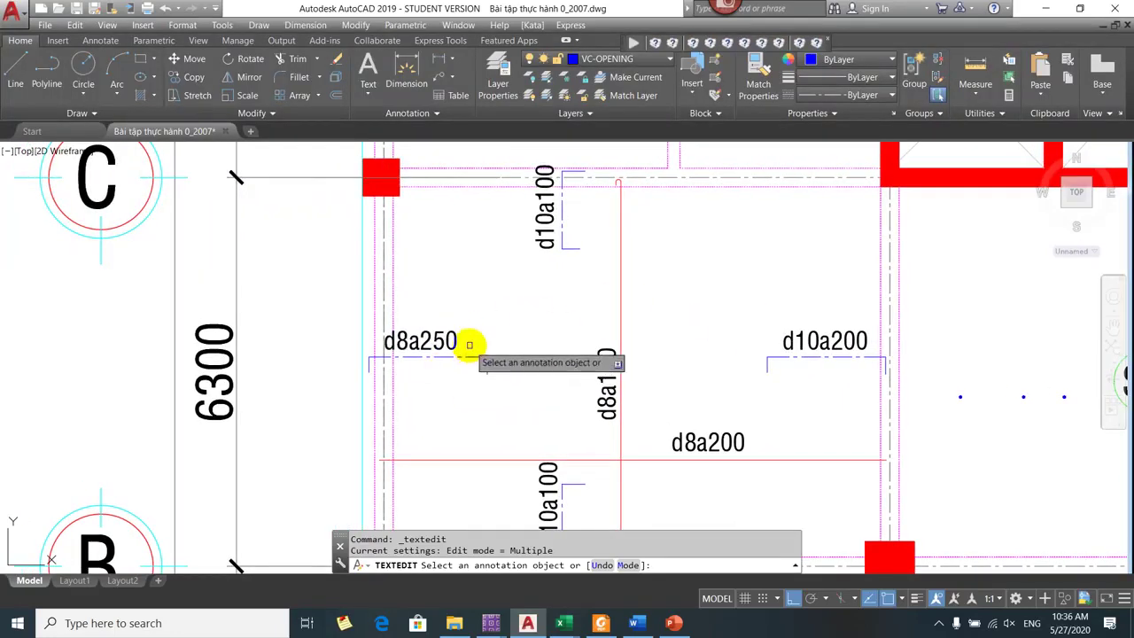
key(Escape)
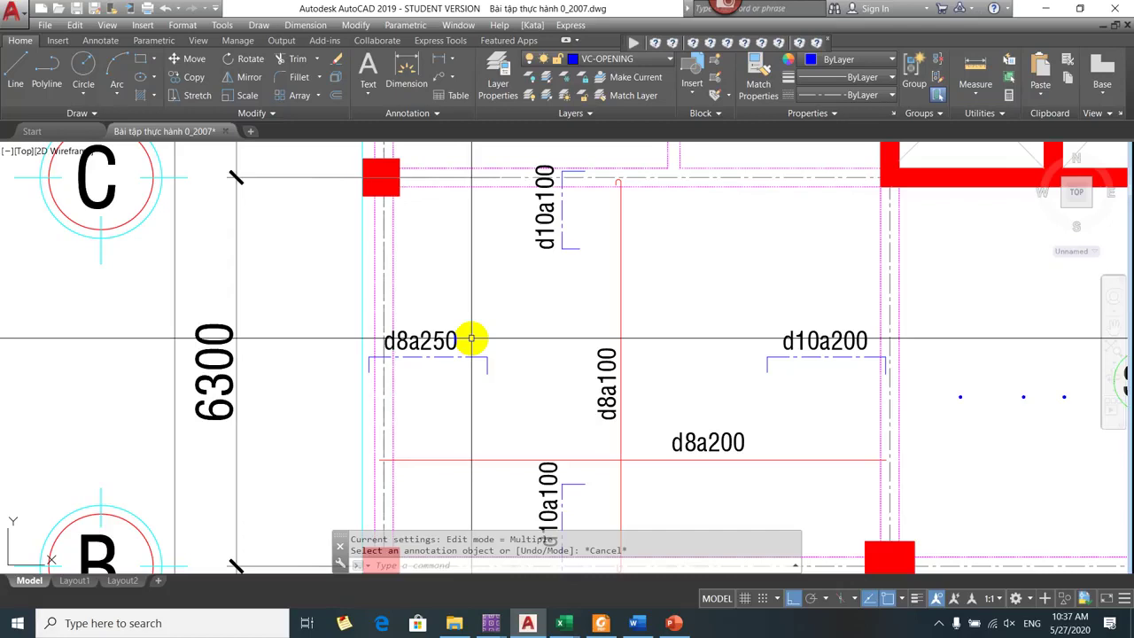
- Add a linear dimension above the d10a200 support bar, from its free end to the beam face at axis 2
text(d1)
key(Return)
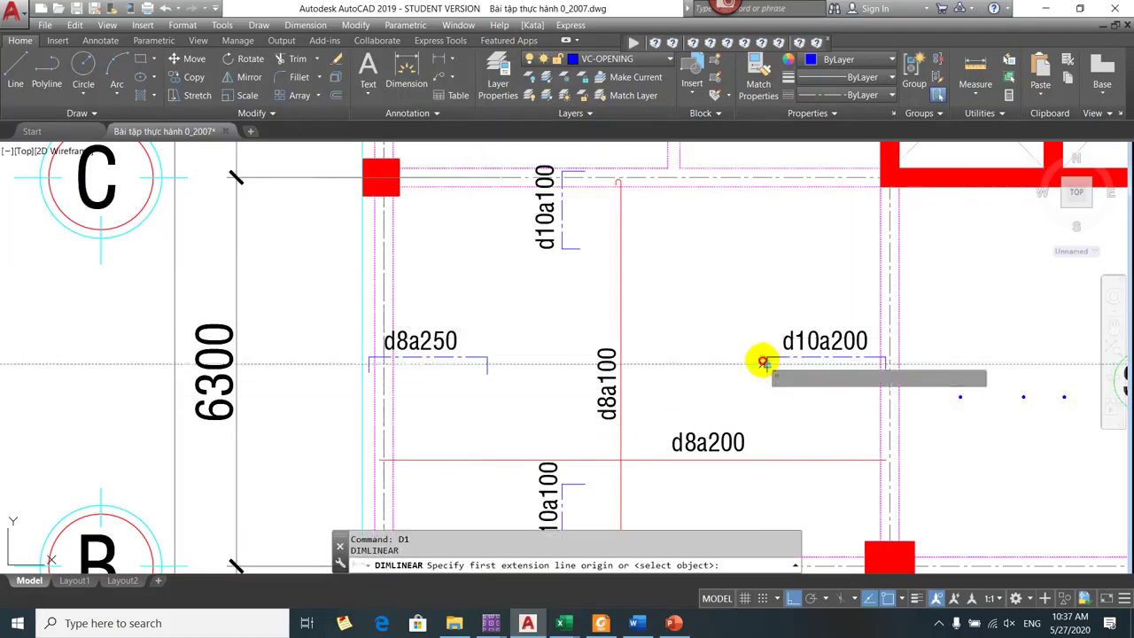
click(762, 362)
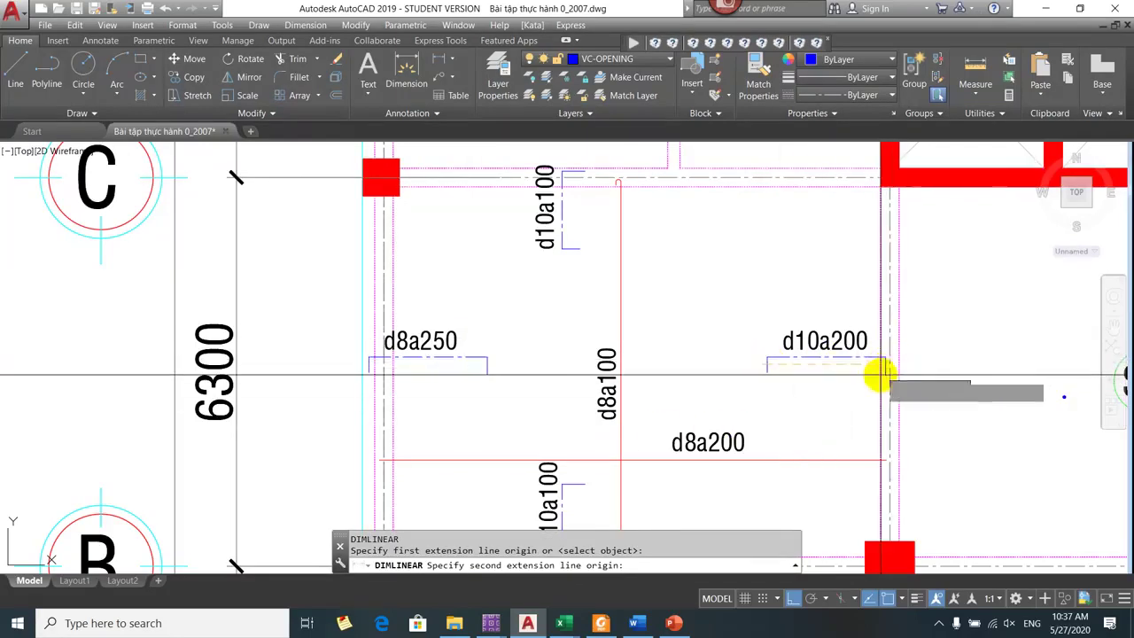
key(Escape)
key(Return)
click(767, 364)
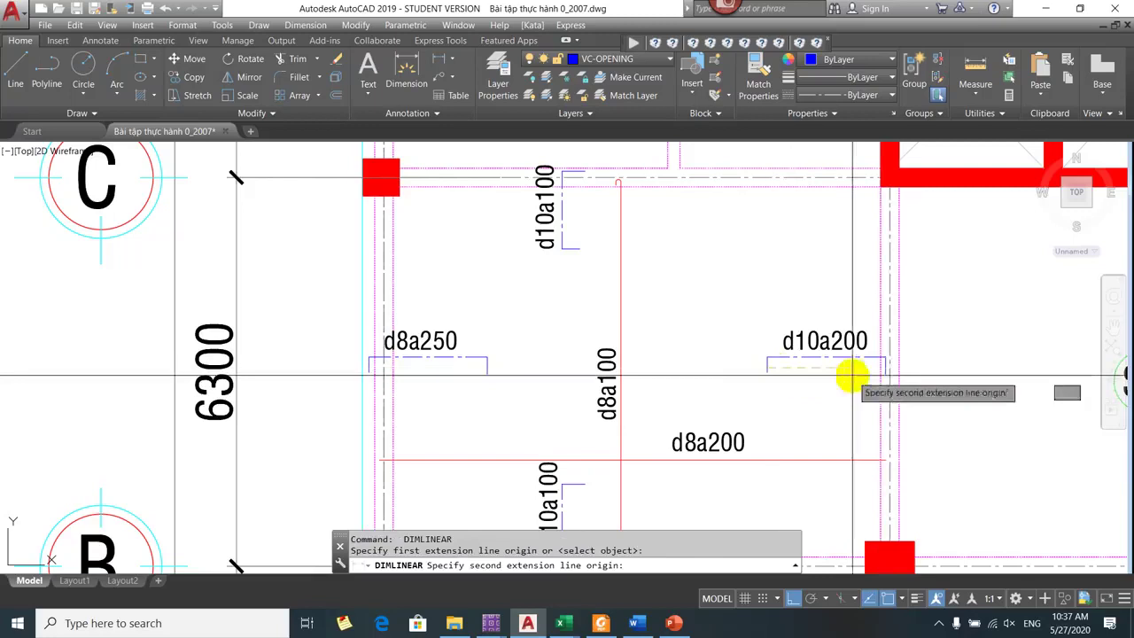
click(882, 363)
click(859, 302)
- Check the quarter-span calculation in the Excel sheet and override the text of the dimension above the d10a200 bar with 2000
key(alt+Tab)
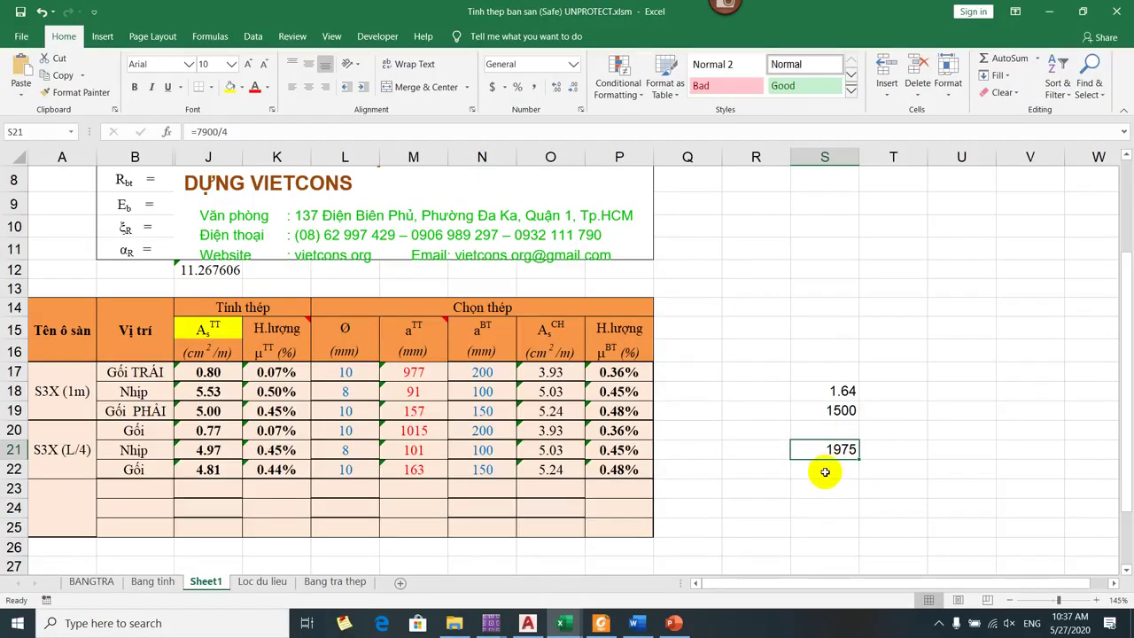
key(alt+Tab)
text(ed)
key(Return)
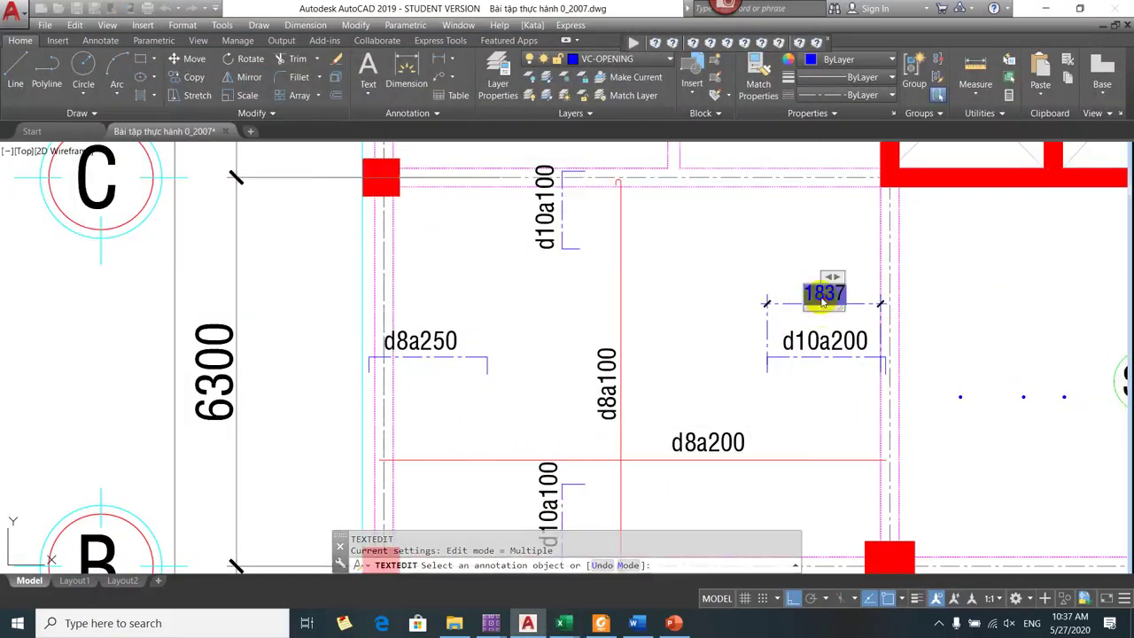
text(2000)
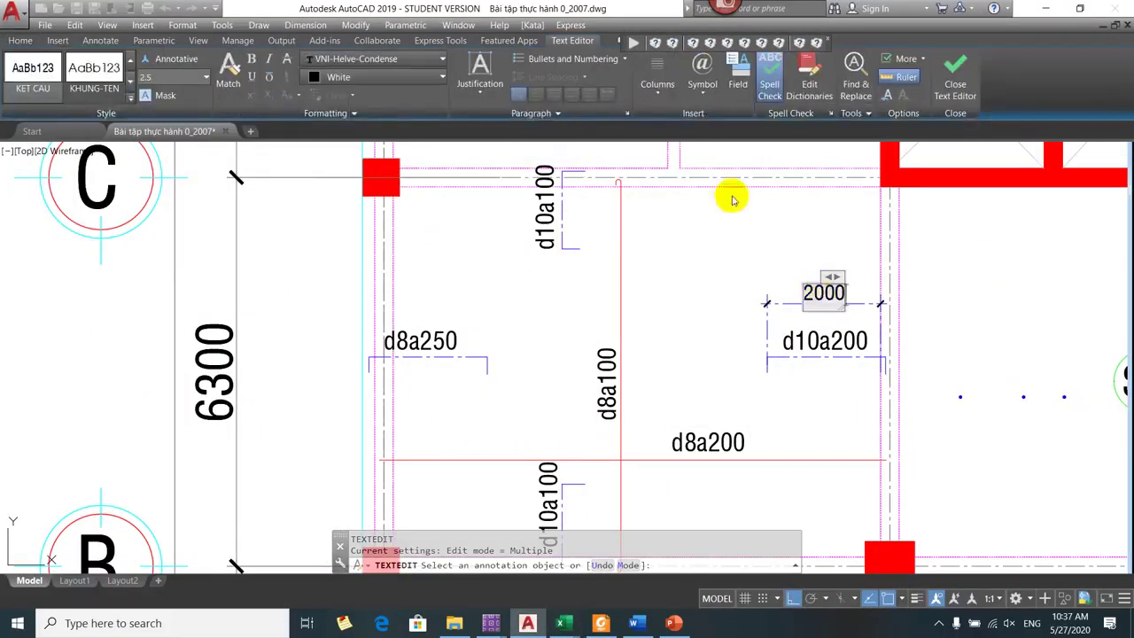
click(754, 260)
key(Escape)
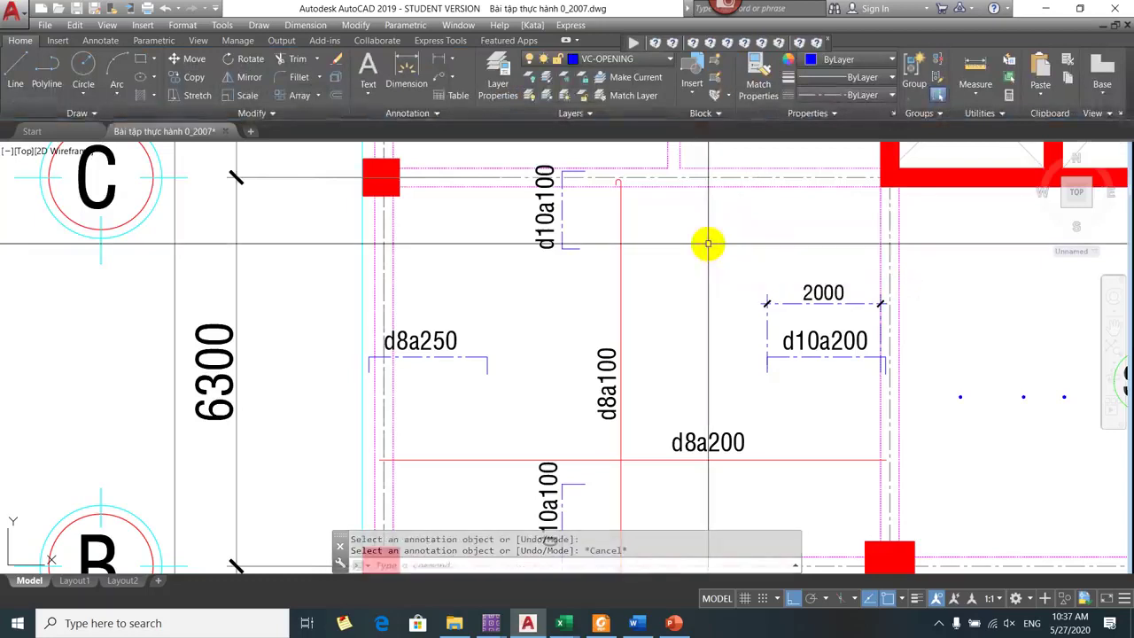
key(Escape)
- Shorten the extension lines of the 2000 dimension with the CD command so they stop above the d10a200 label
drag(734, 269, 726, 256)
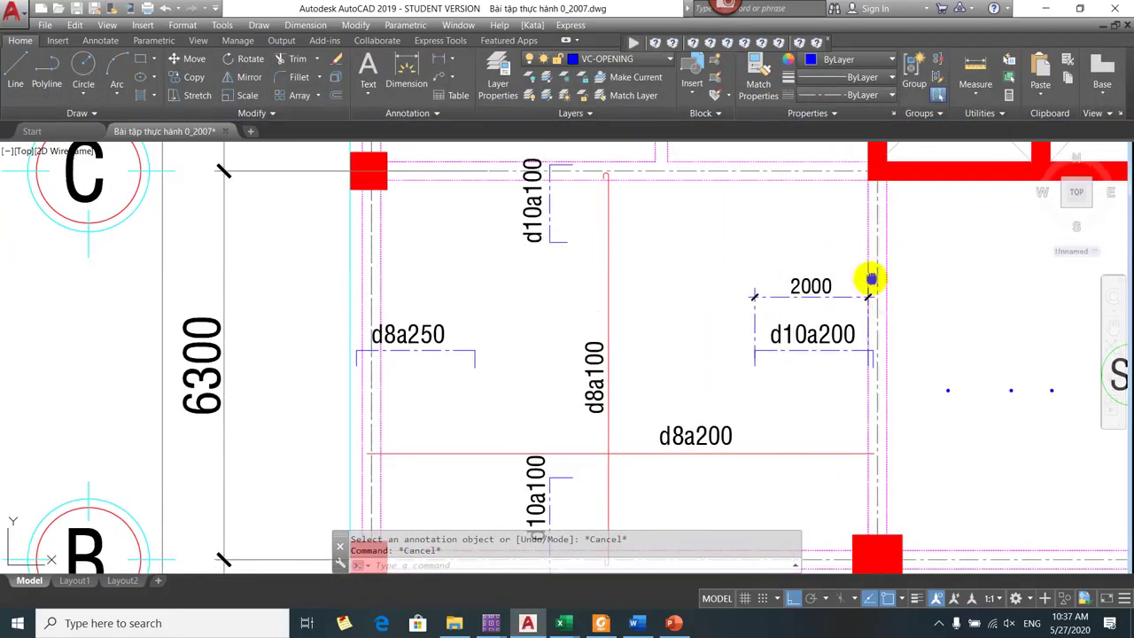
drag(871, 281, 878, 296)
click(868, 295)
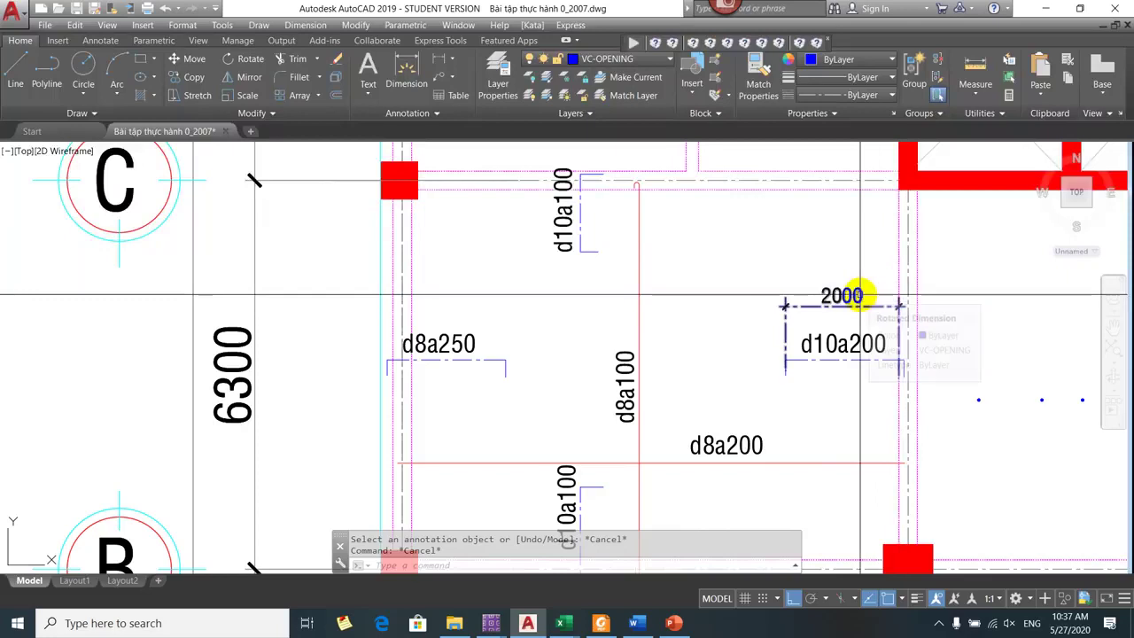
text(cd)
key(Return)
click(795, 301)
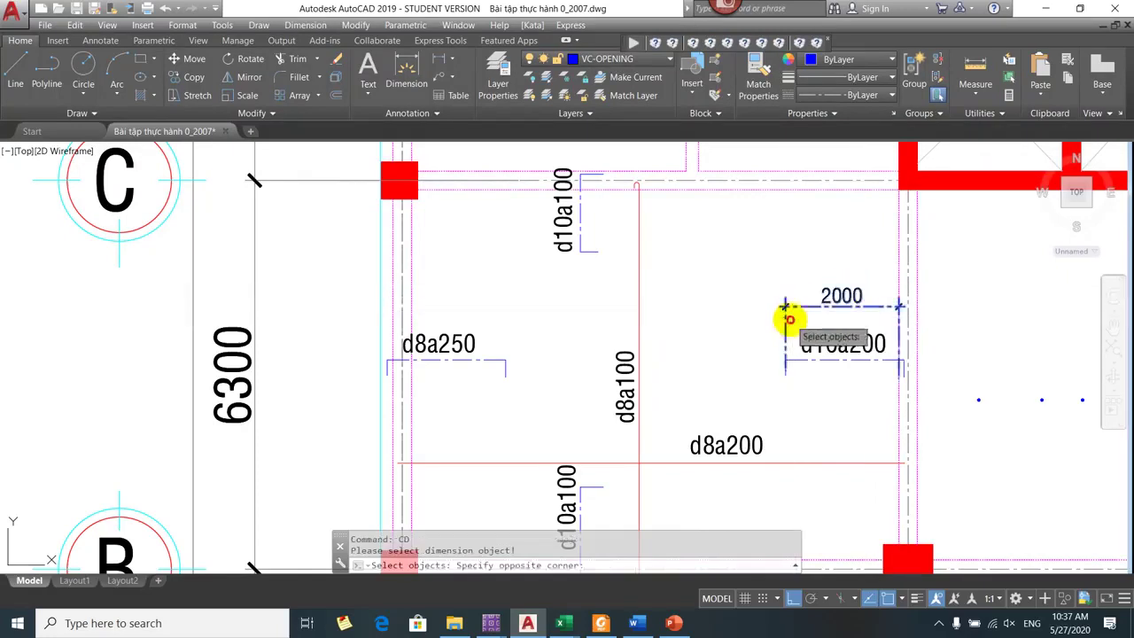
click(790, 319)
key(Return)
click(790, 306)
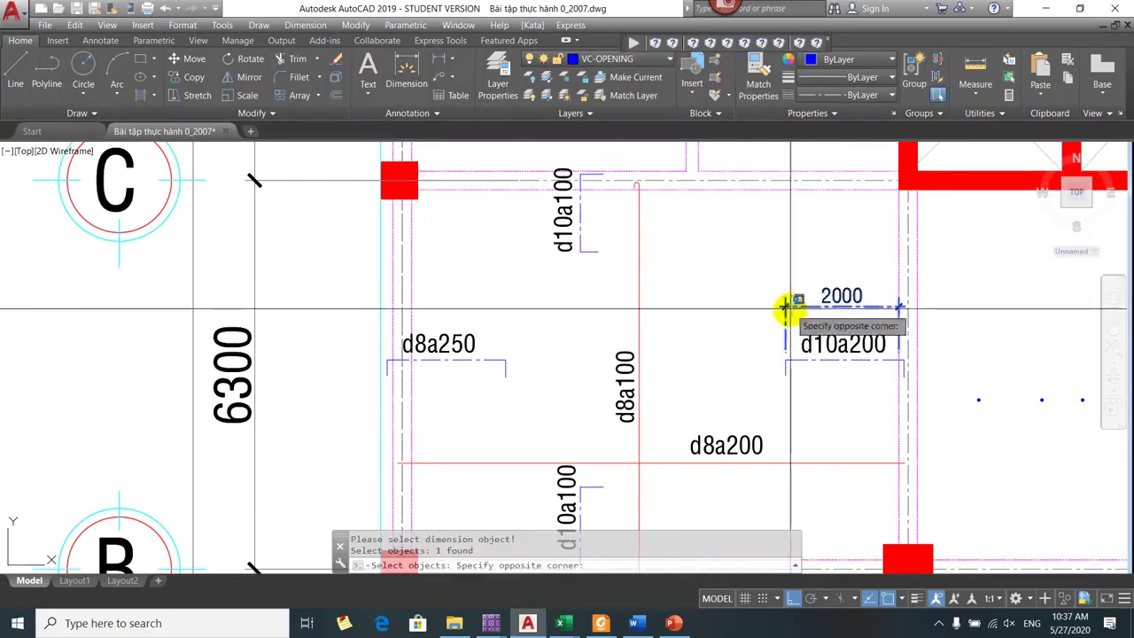
click(751, 328)
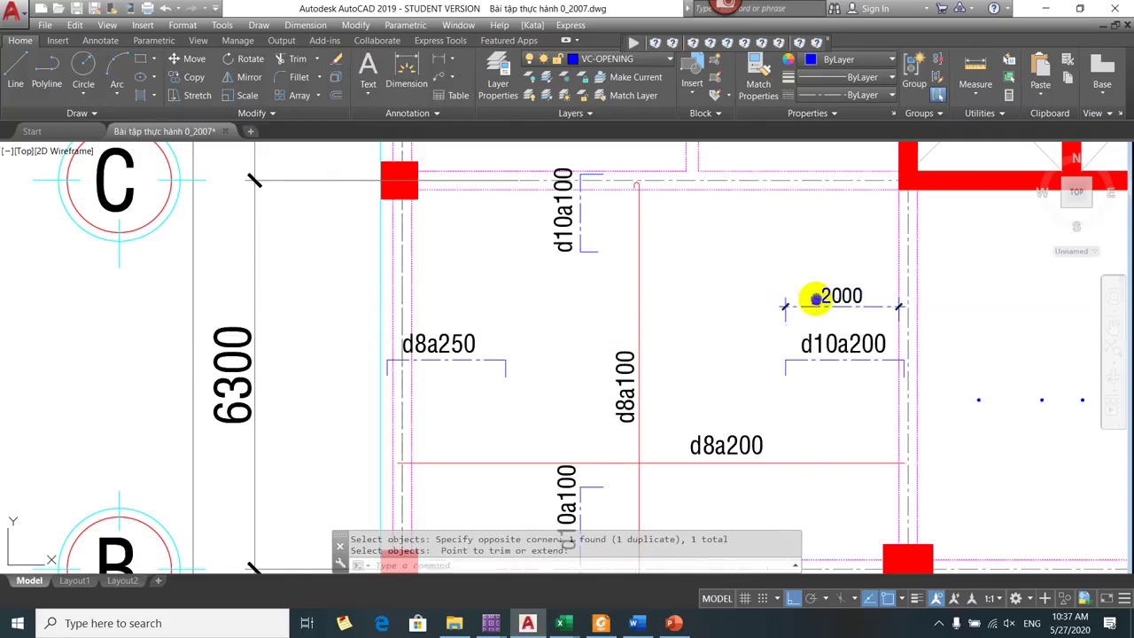
drag(805, 298, 820, 307)
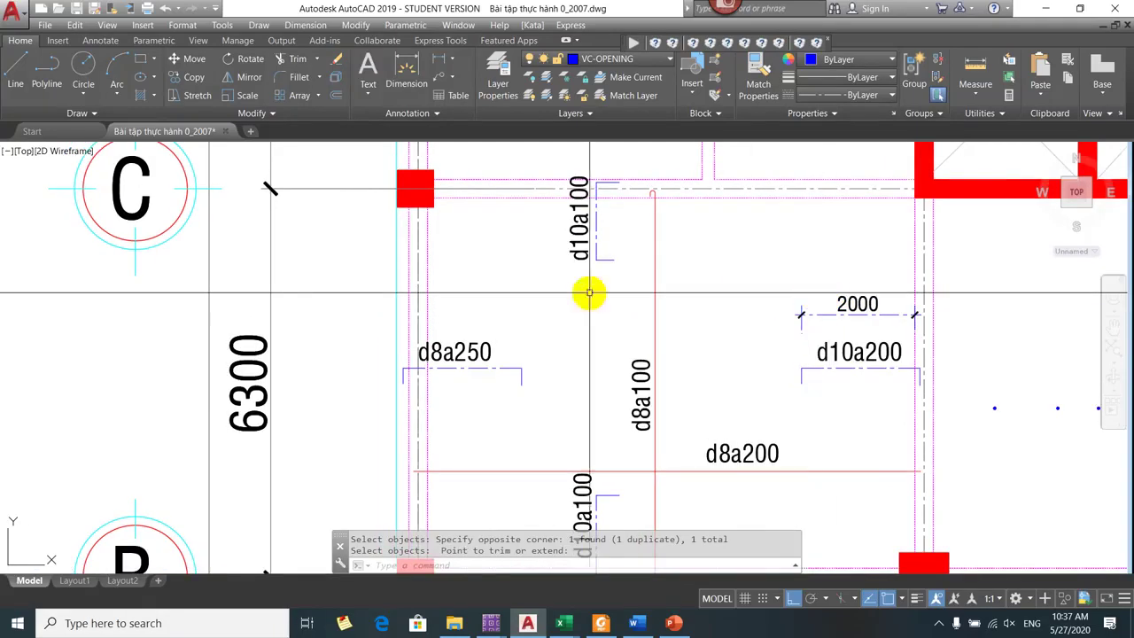
- Switch to the SAFE model and inspect the strip moment at the axis 1 edge support between axes B and C
drag(590, 293, 679, 277)
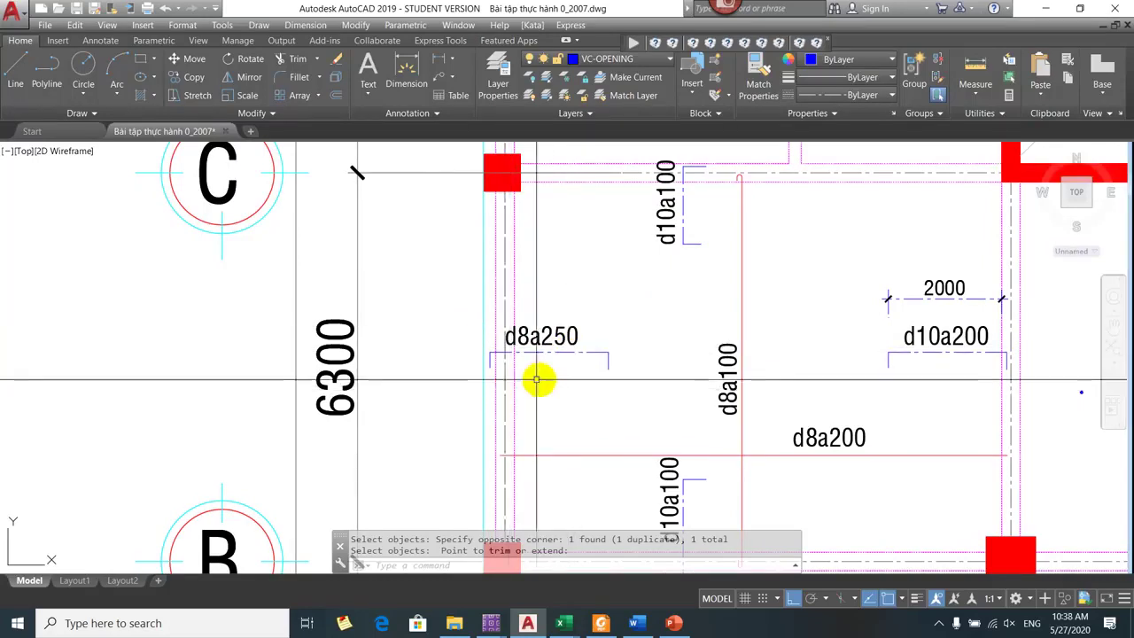
drag(713, 531, 681, 528)
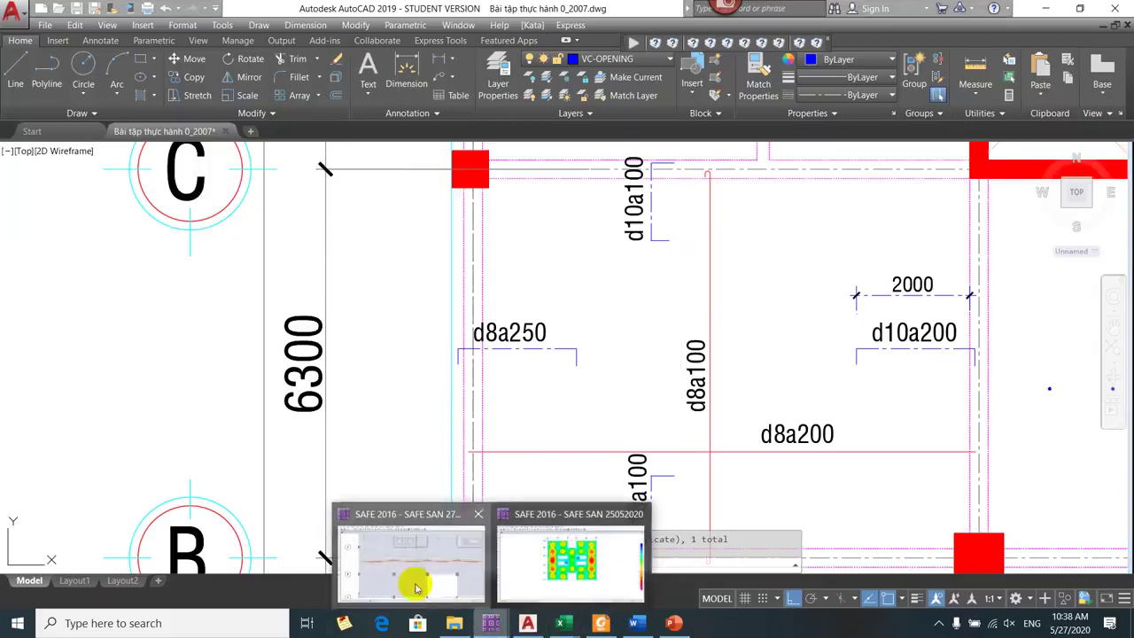
click(413, 522)
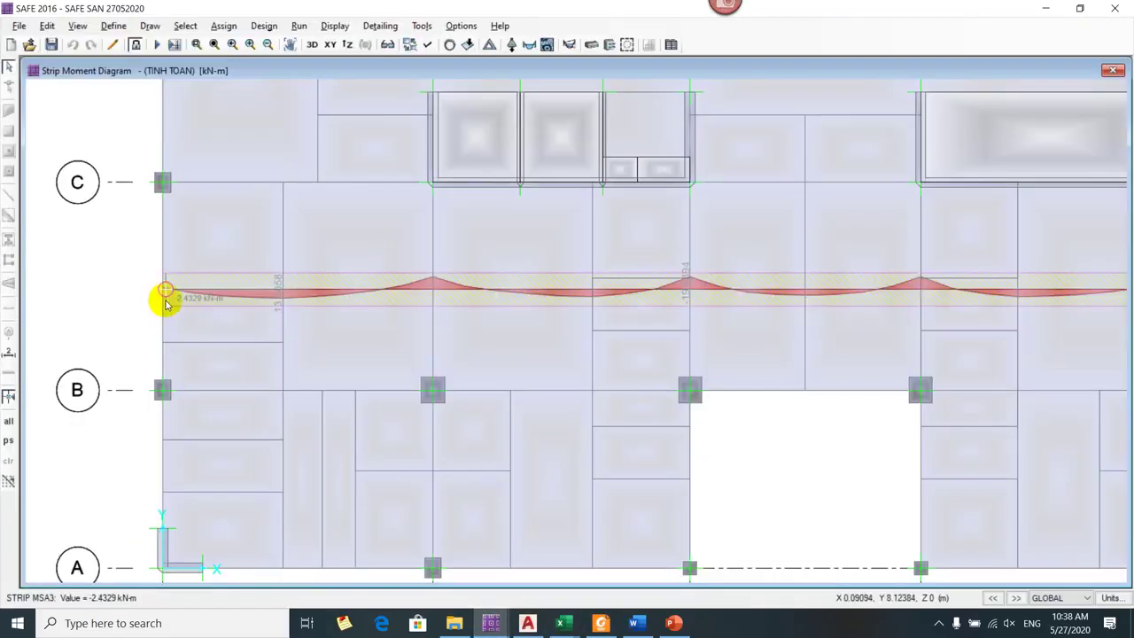
key(alt+Tab)
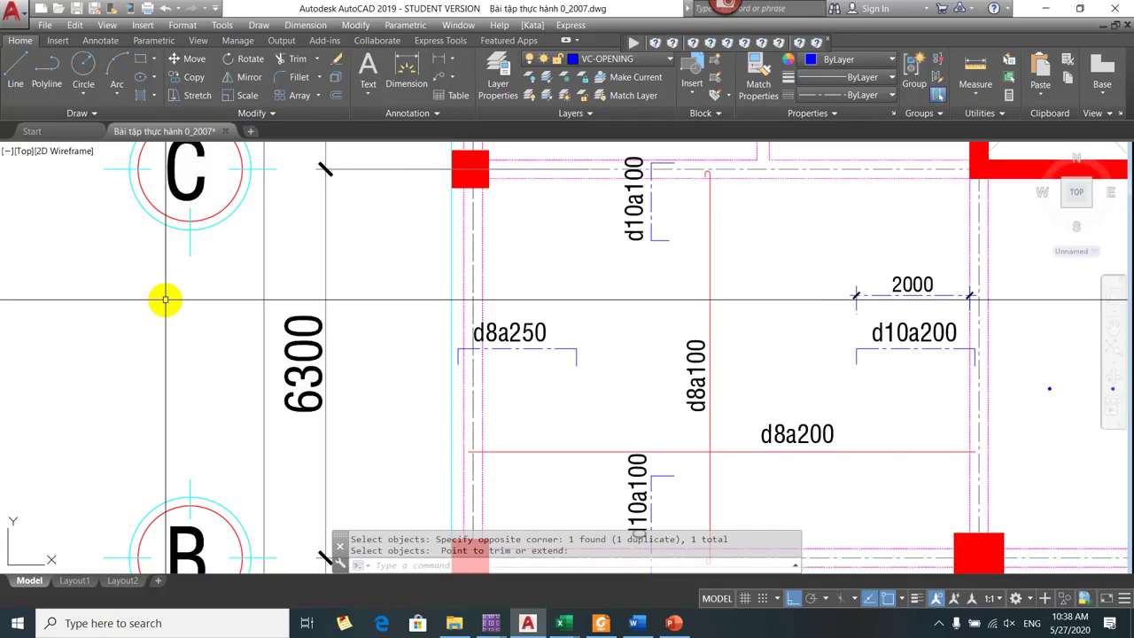
click(166, 299)
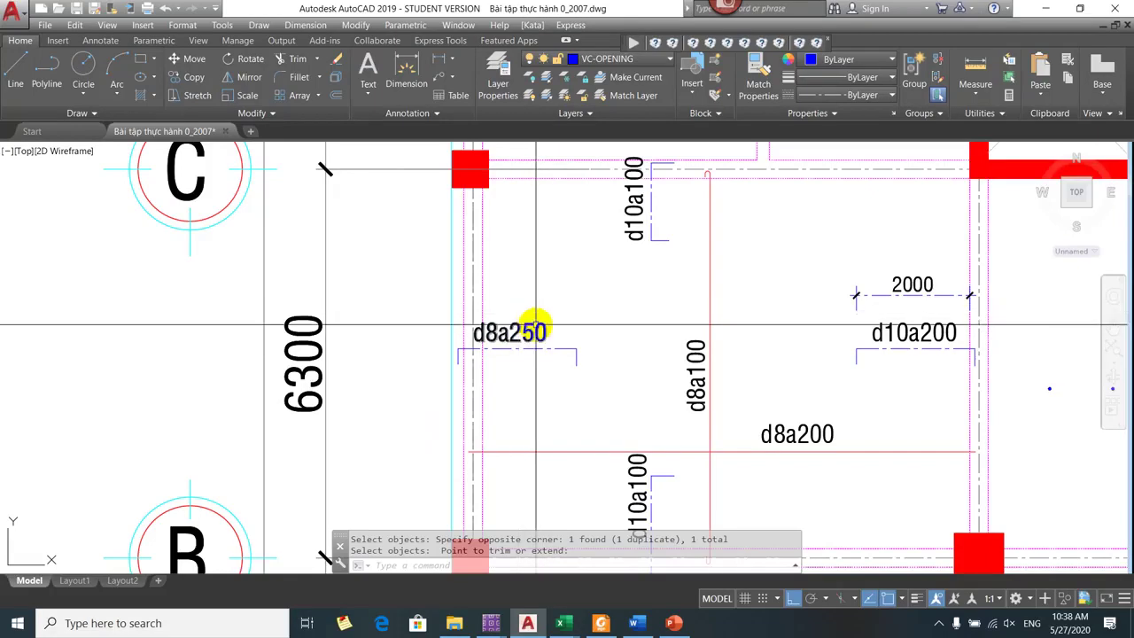
- Dimension the d8a250 support bar from the beam face at axis 1 to its free end and shorten the extension lines
scroll(494, 328, down, 1)
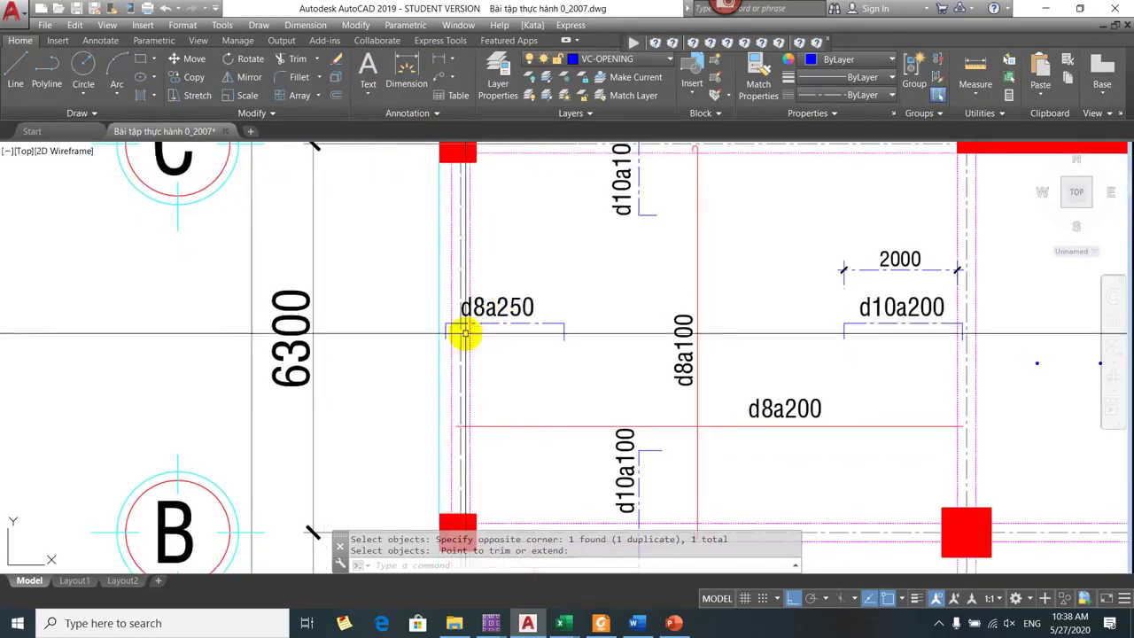
key(Escape)
text(d1)
key(Return)
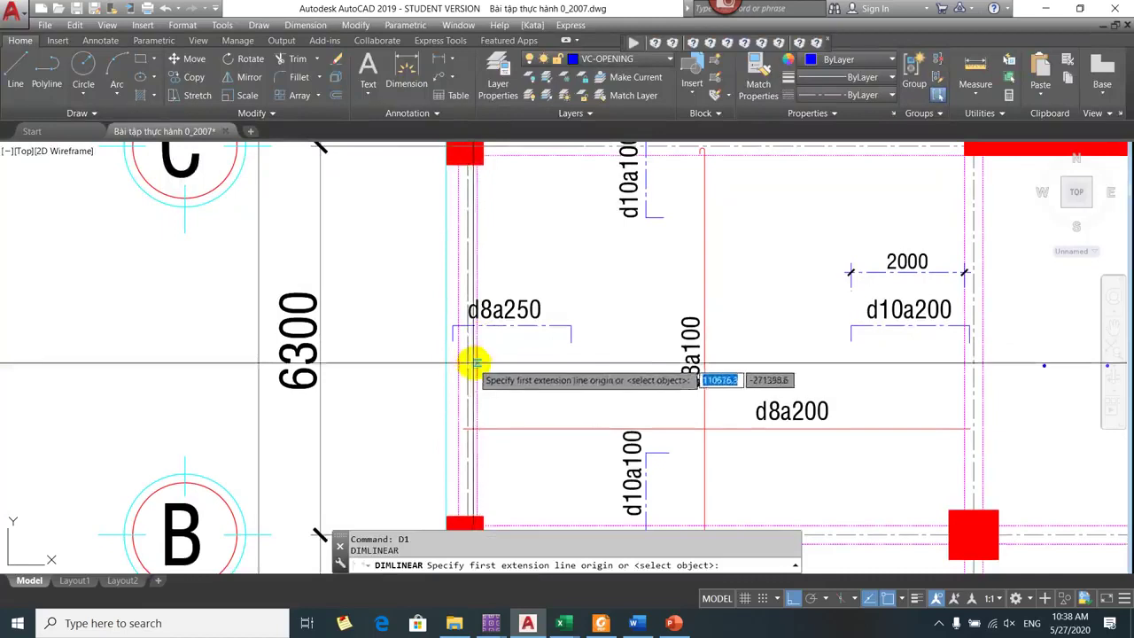
click(476, 364)
click(570, 342)
click(568, 390)
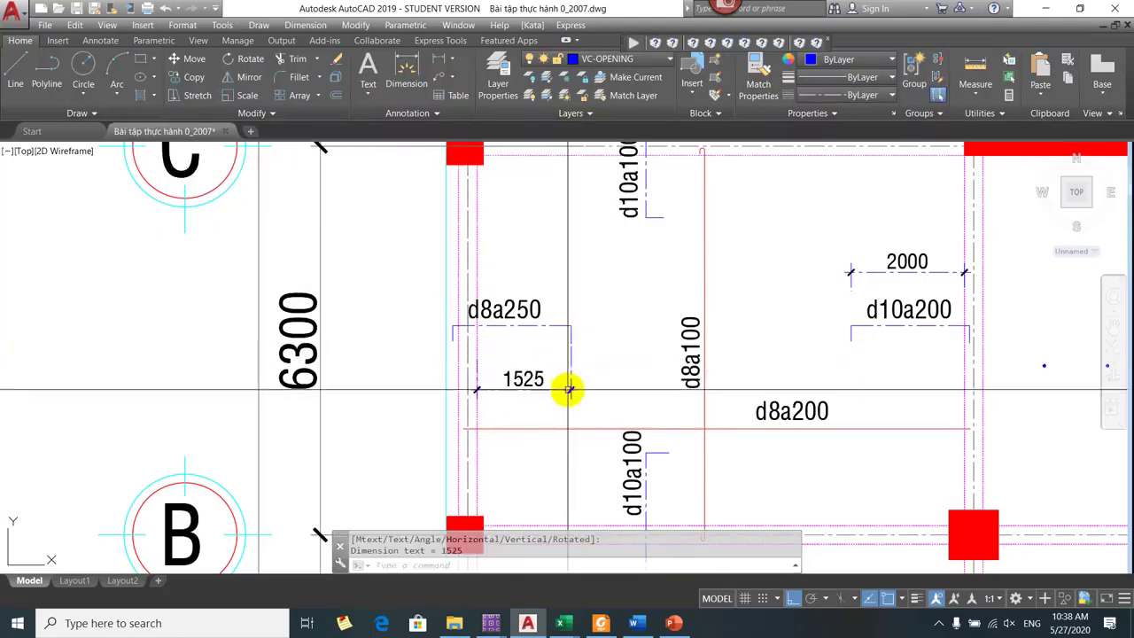
click(567, 390)
click(574, 377)
key(Return)
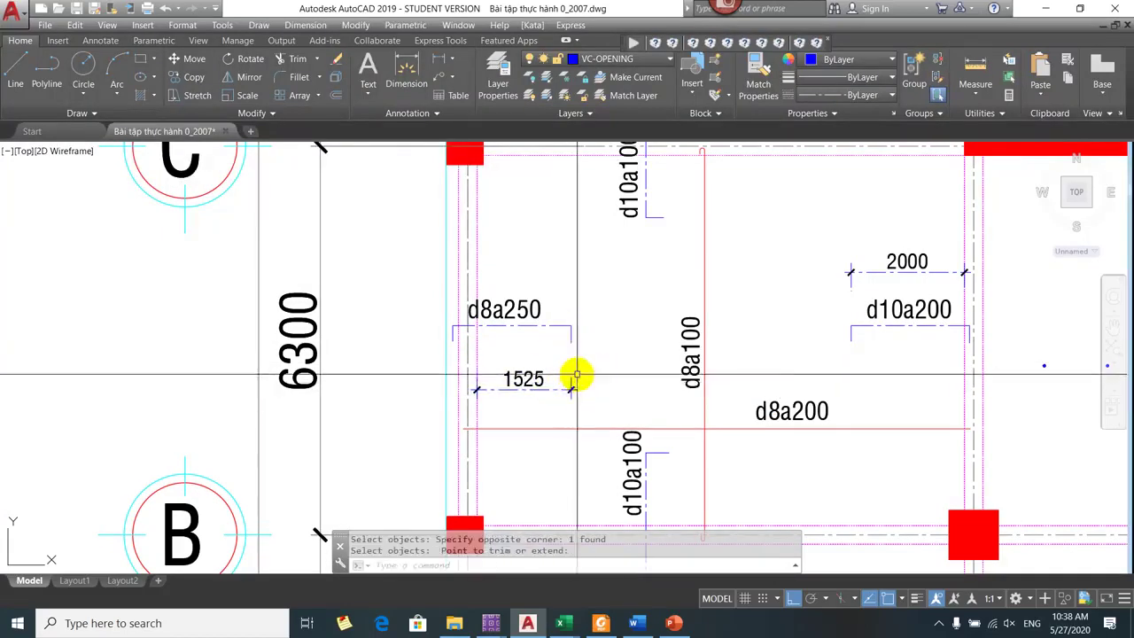
- Override the text of the dimension below the d8a250 support bar with L/6-L/8
double_click(523, 380)
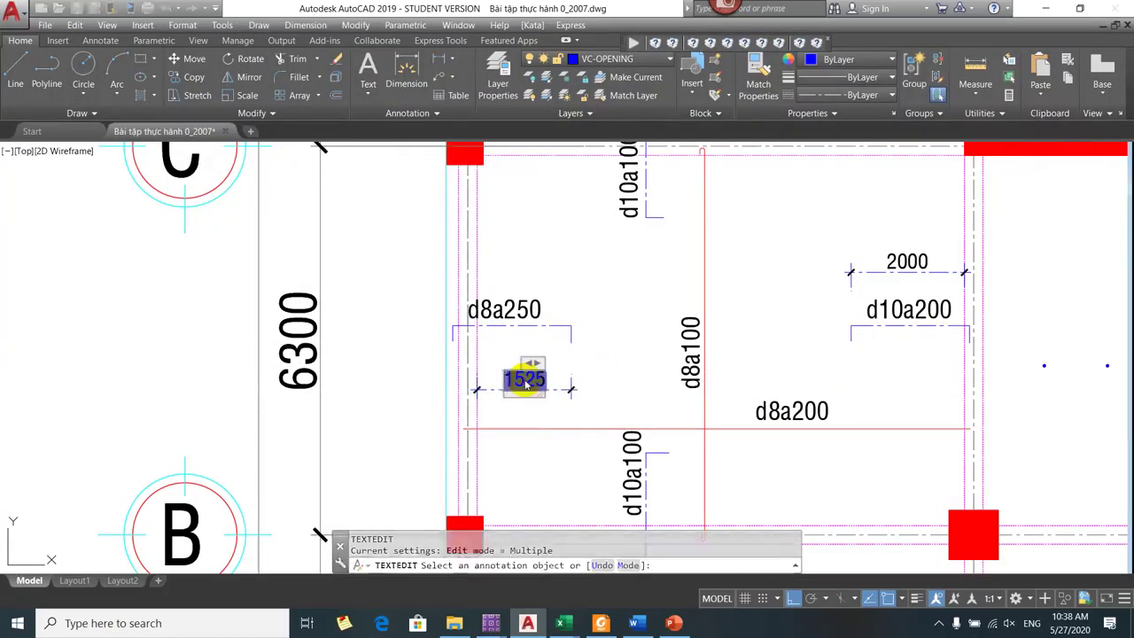
key(Delete)
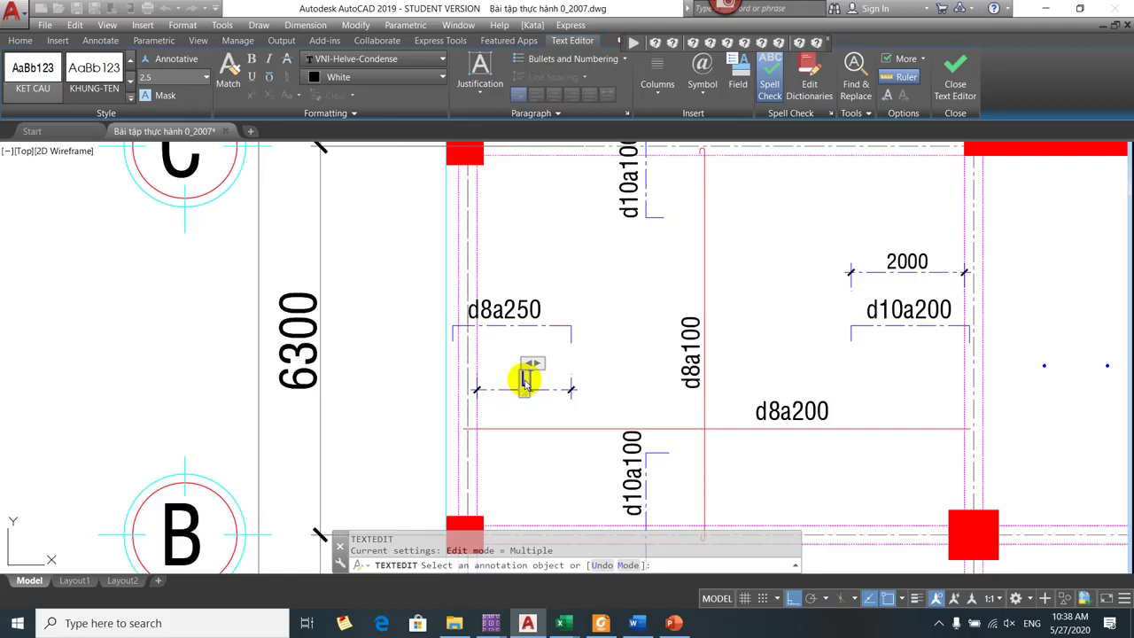
text(L/6-)
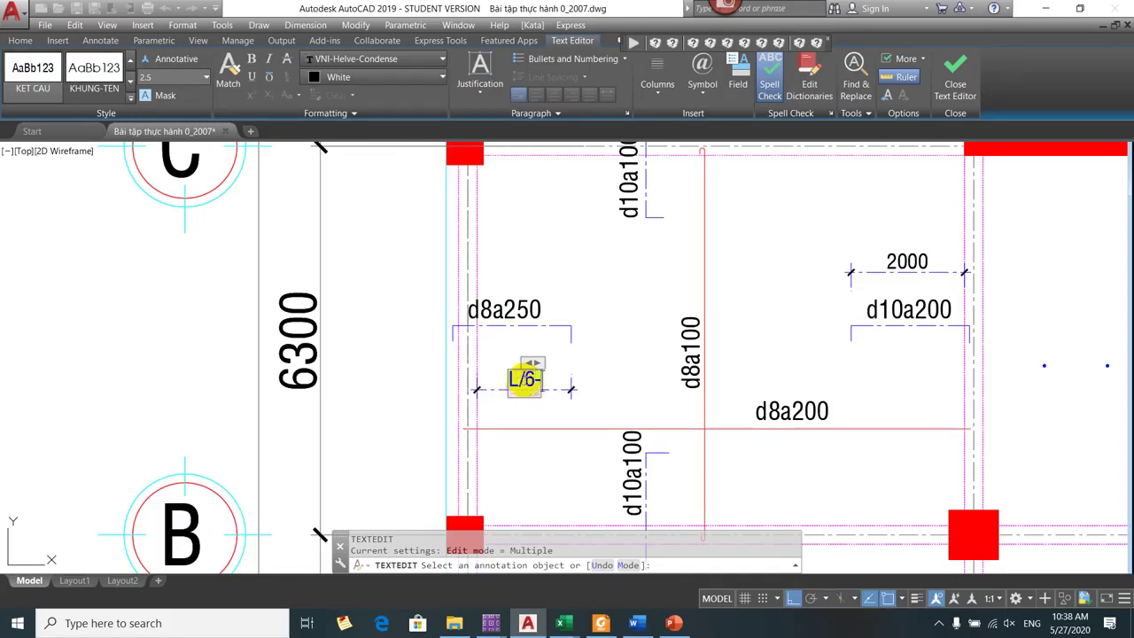
text(L/)
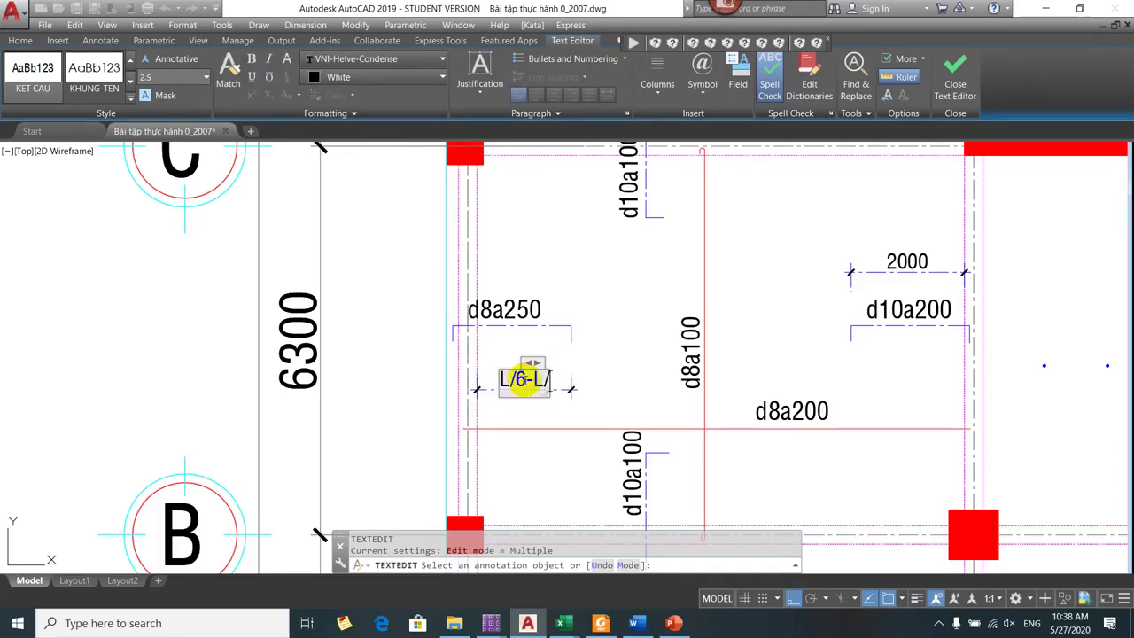
text(8)
click(584, 347)
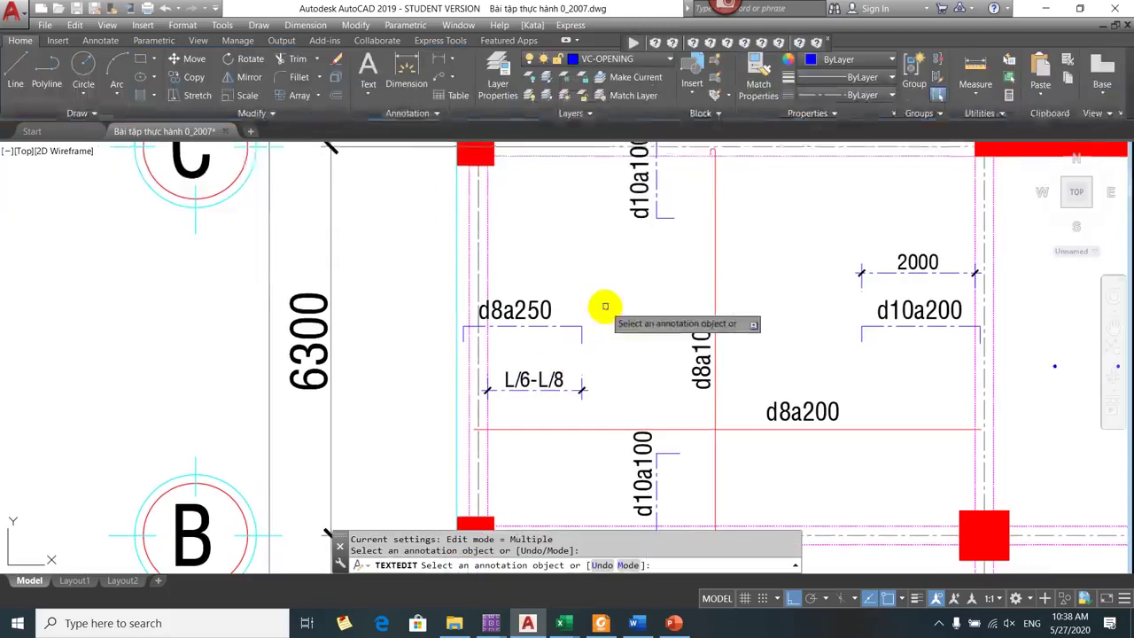
key(Escape)
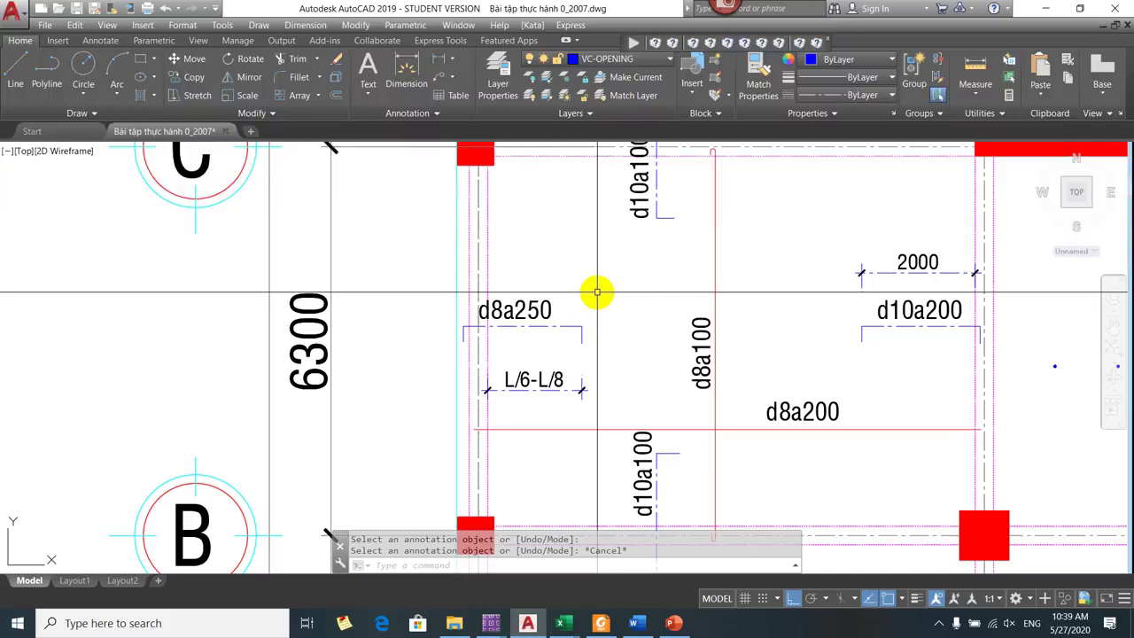
scroll(597, 293, down, 3)
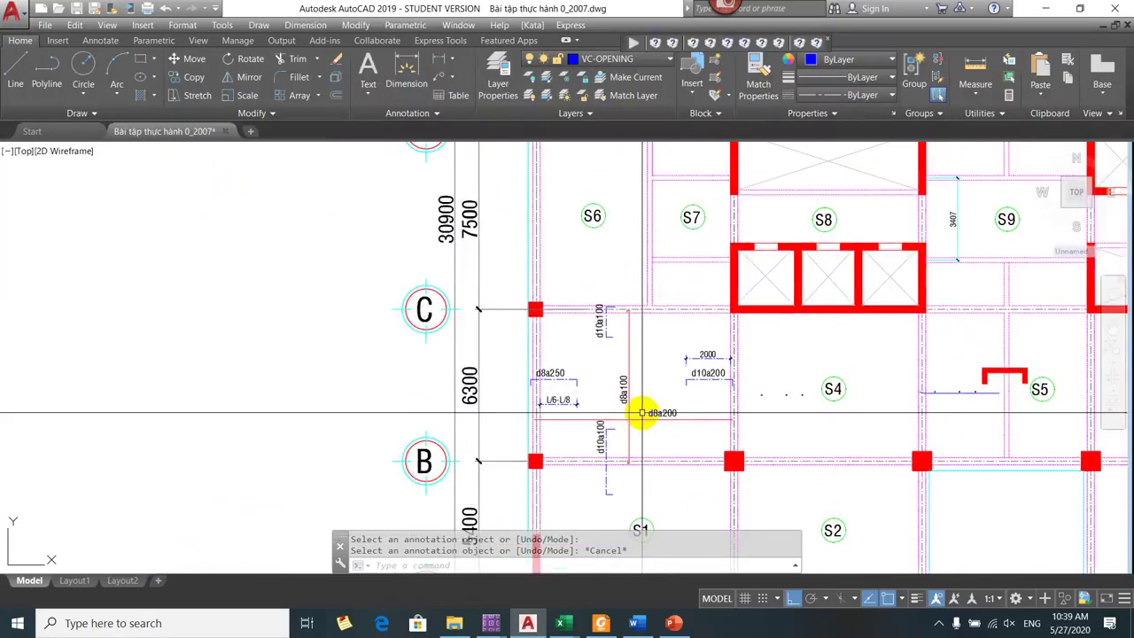
scroll(641, 413, up, 2)
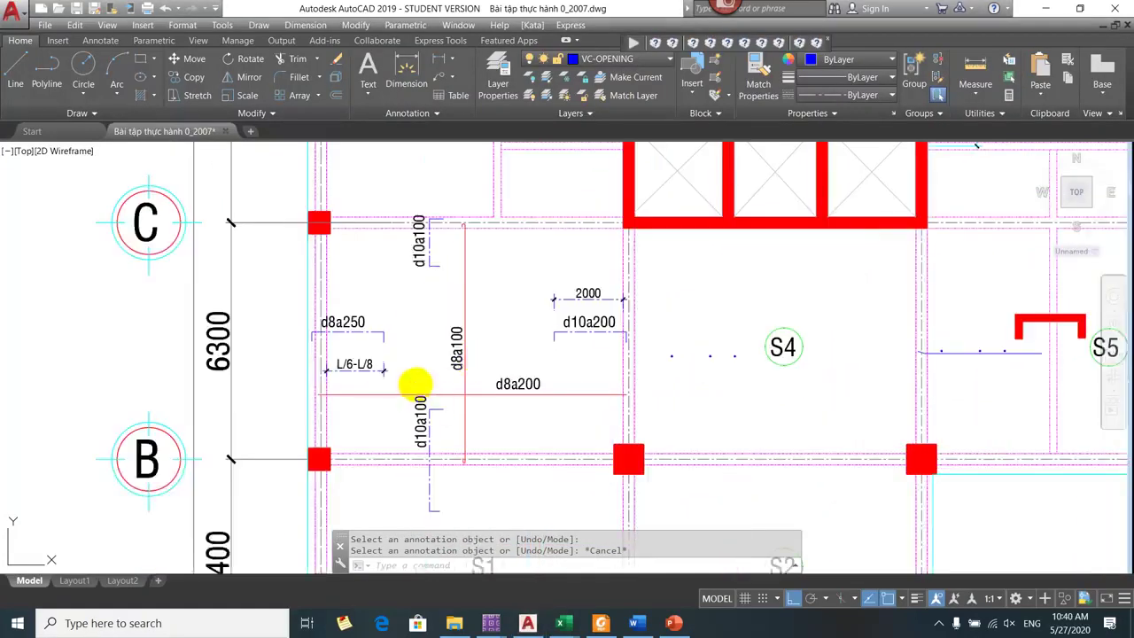
scroll(417, 346, up, 1)
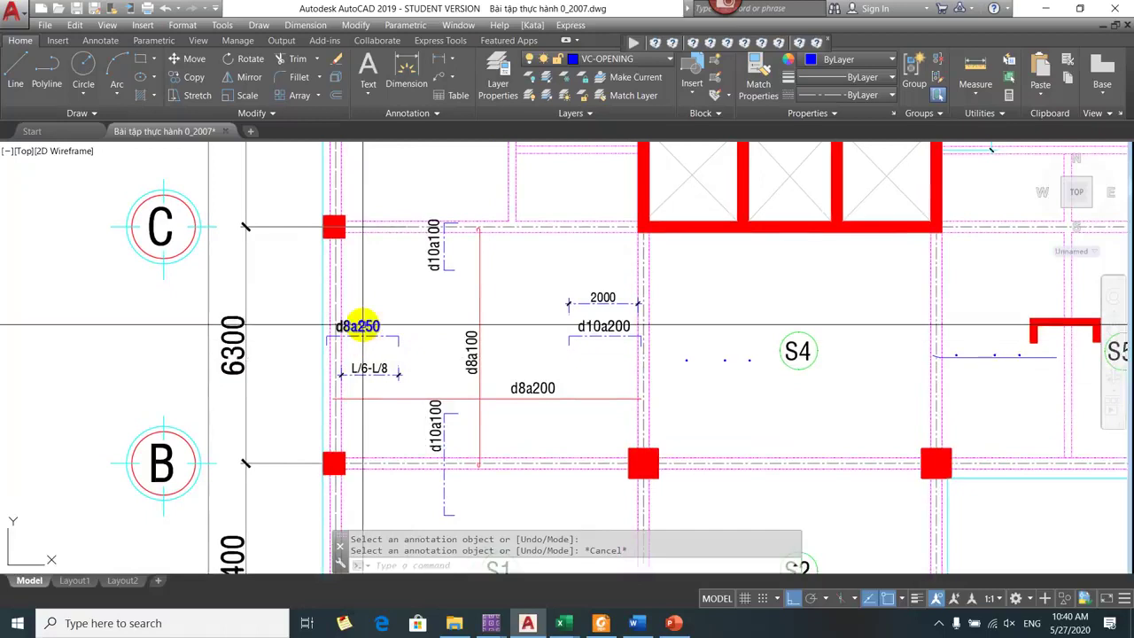
mouse_move(359, 326)
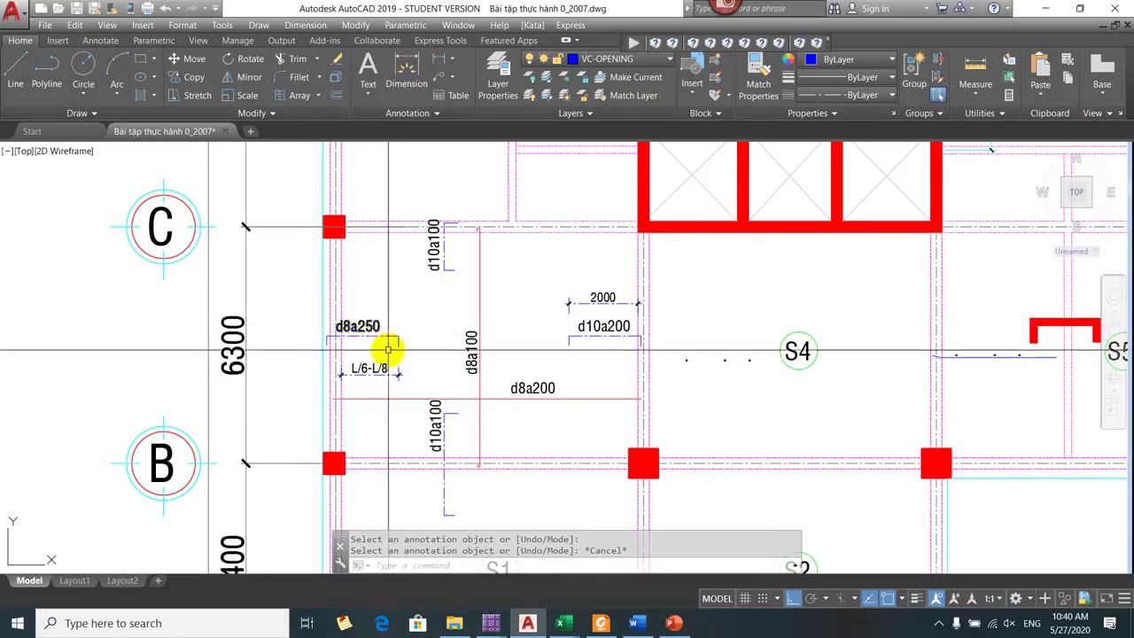
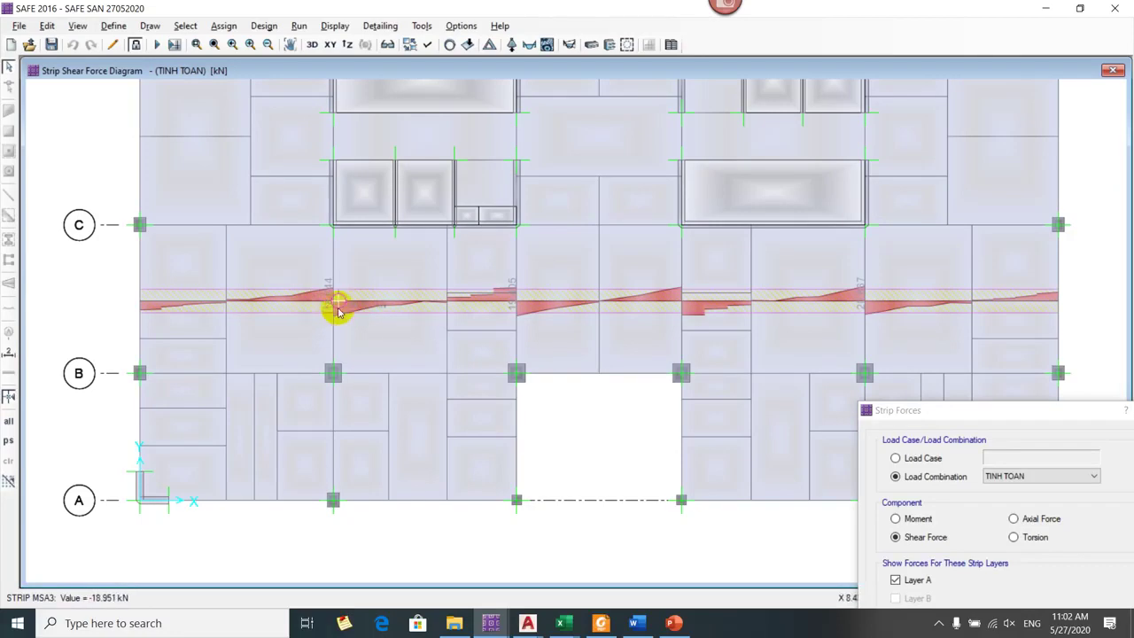
- Examine the strip shear forces for the TINH TOAN combination in SAFE at the supports along the strip between axes B and C
scroll(326, 310, up, 1)
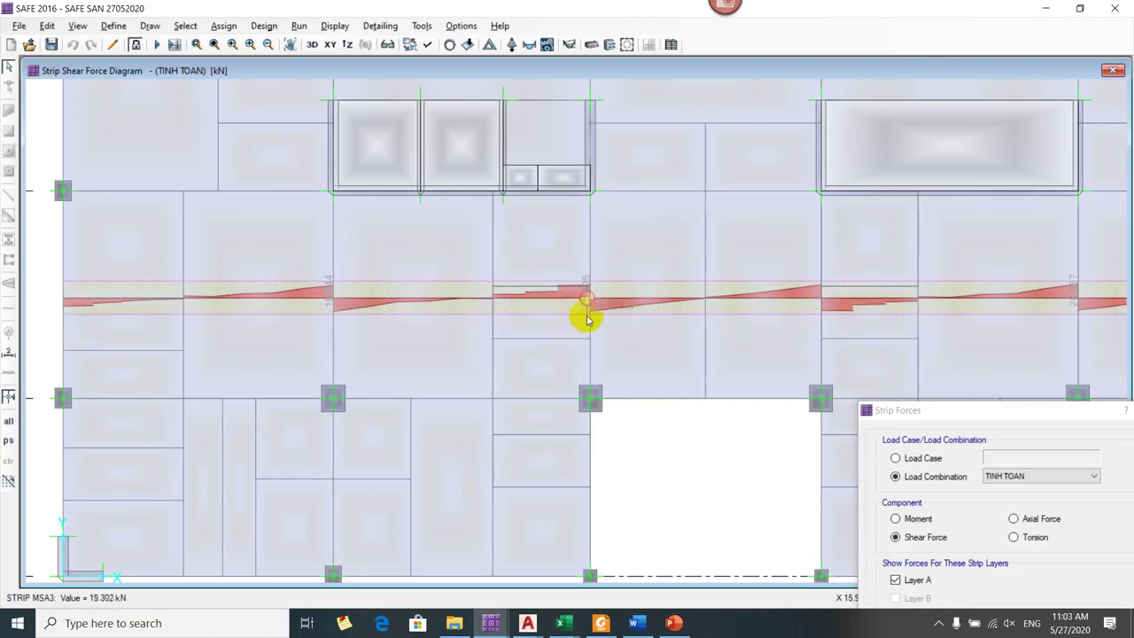
drag(663, 293, 486, 274)
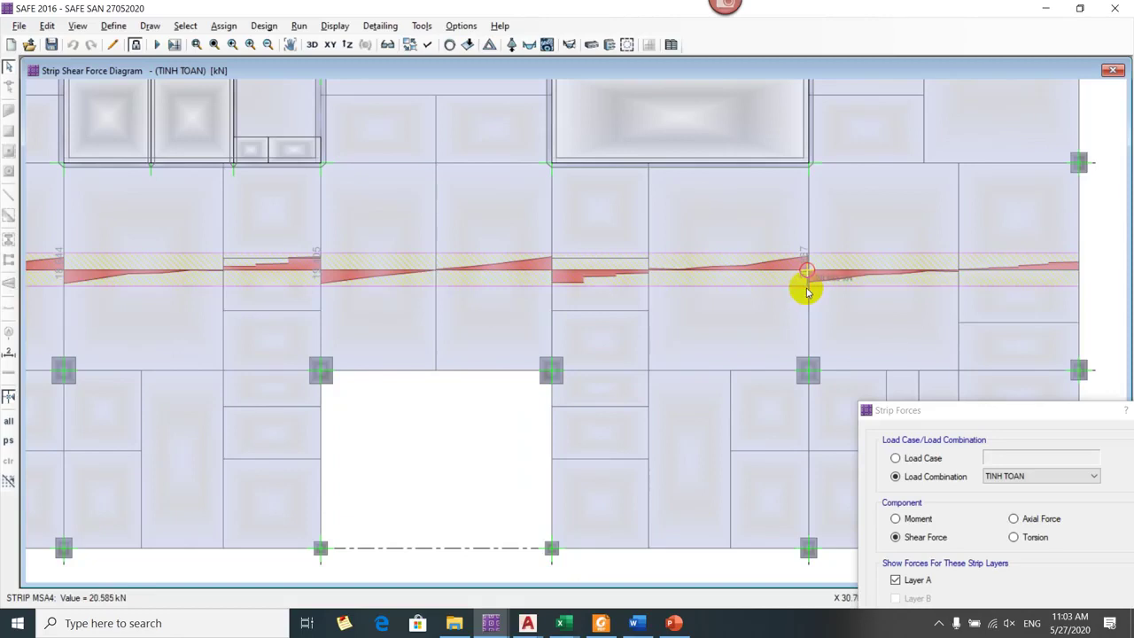
- Switch to the SAFE SAN 25052020 model and unlock it for editing
scroll(731, 304, down, 1)
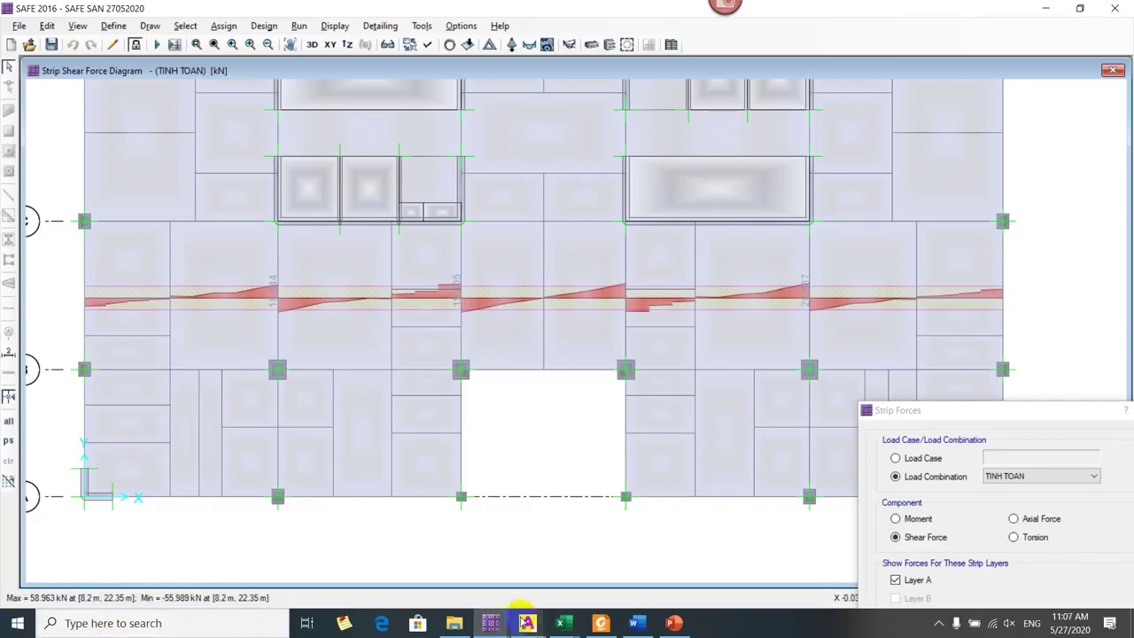
mouse_move(491, 622)
click(567, 556)
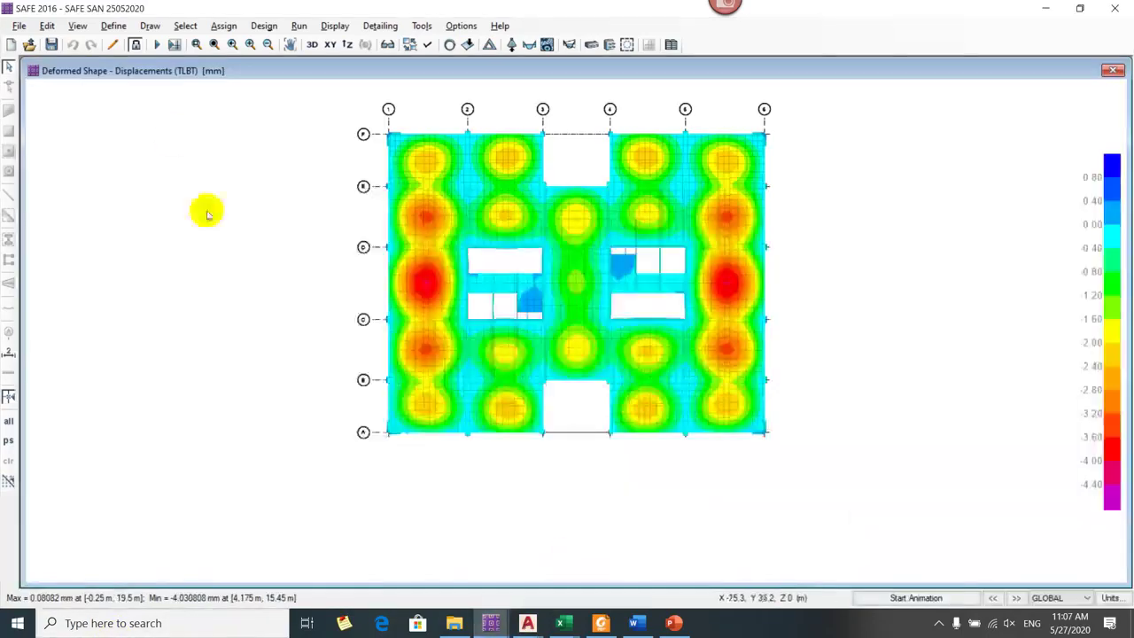
click(135, 44)
click(609, 362)
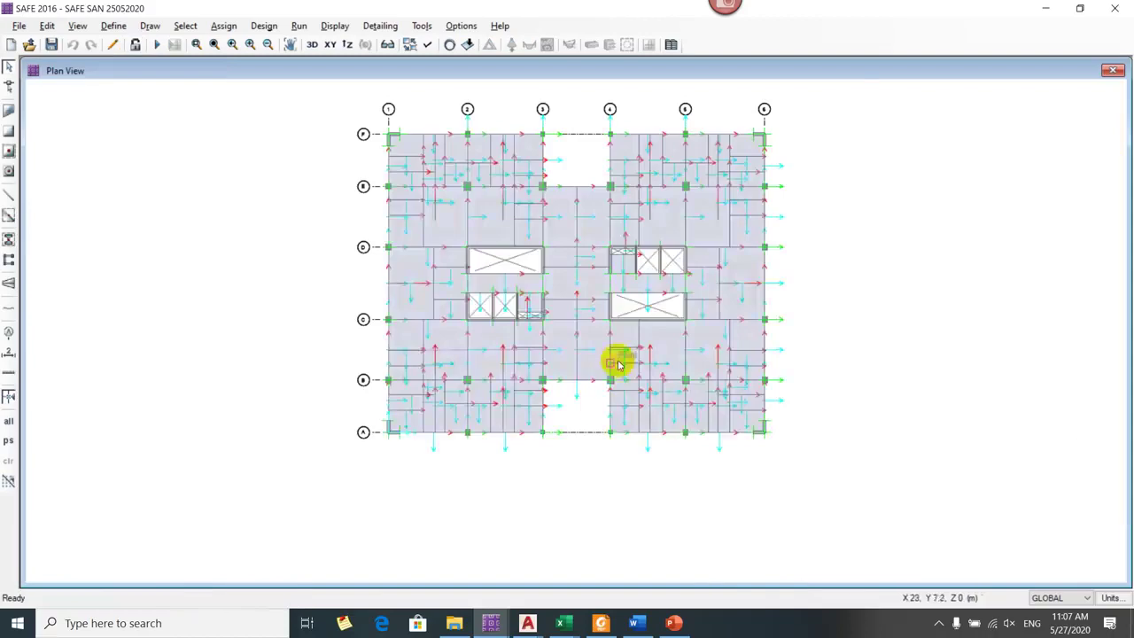
- Draw a separate rectangular slab outside the floor plan, below axis A near axis 1
click(8, 150)
drag(405, 413, 548, 507)
key(Escape)
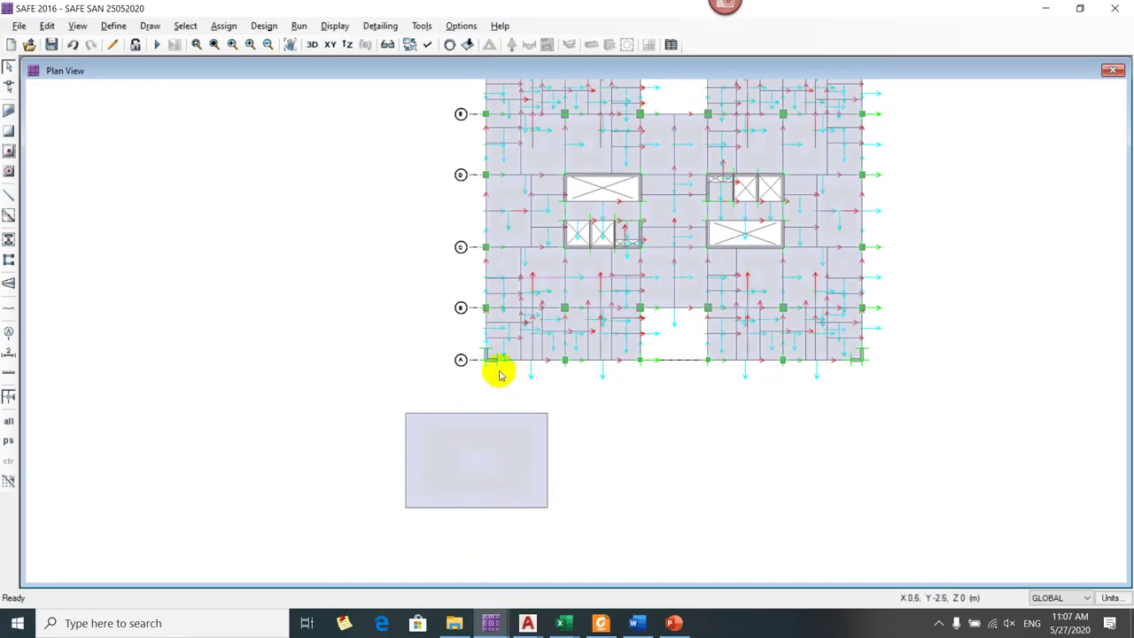
- Divide the separate rectangular slab into 8 by 8 areas with the Divide Quads/Triangles option
click(458, 470)
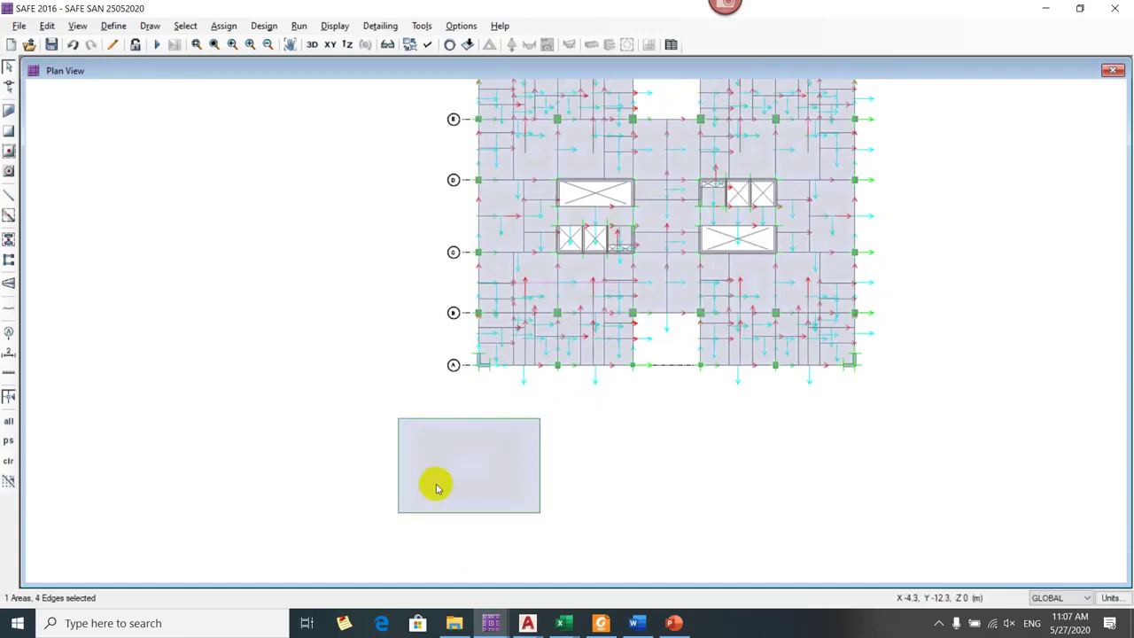
click(47, 26)
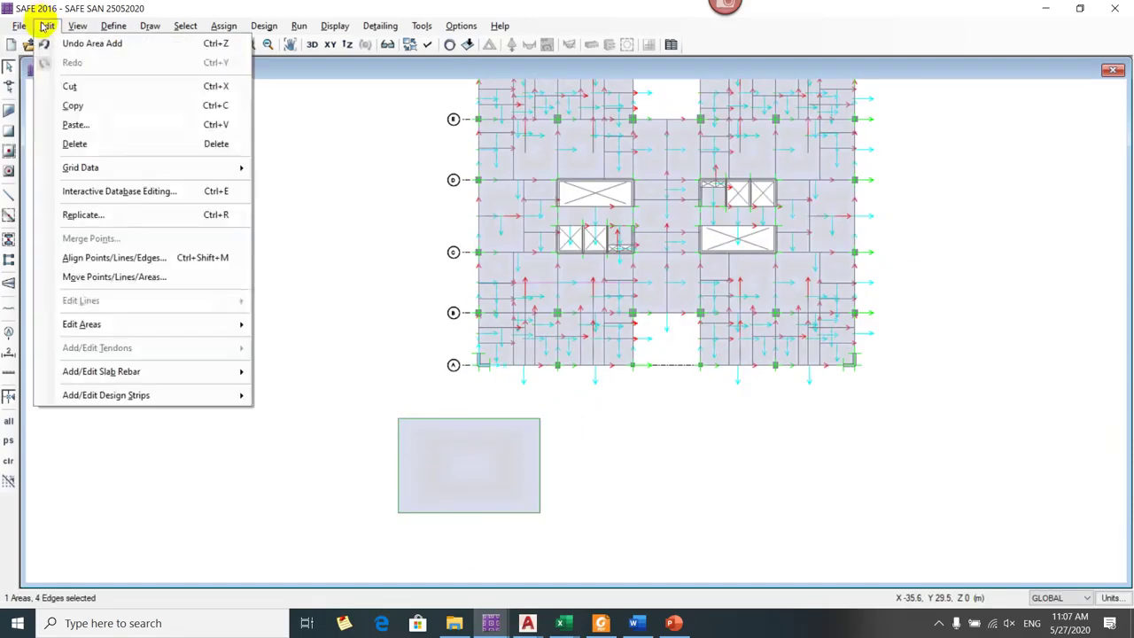
mouse_move(115, 324)
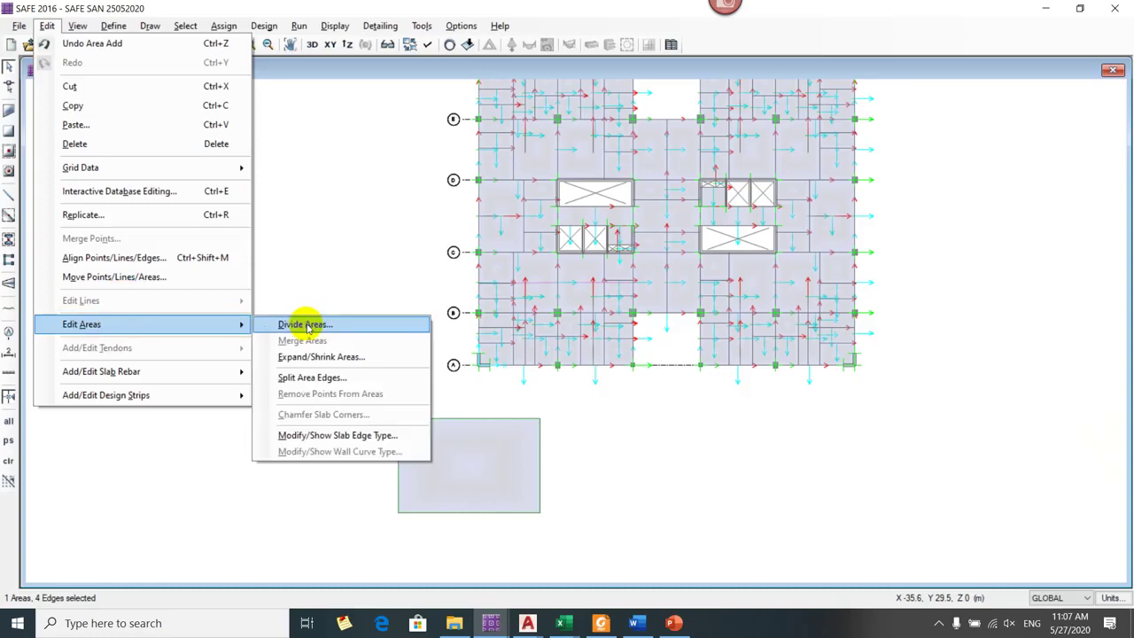
click(306, 327)
click(466, 298)
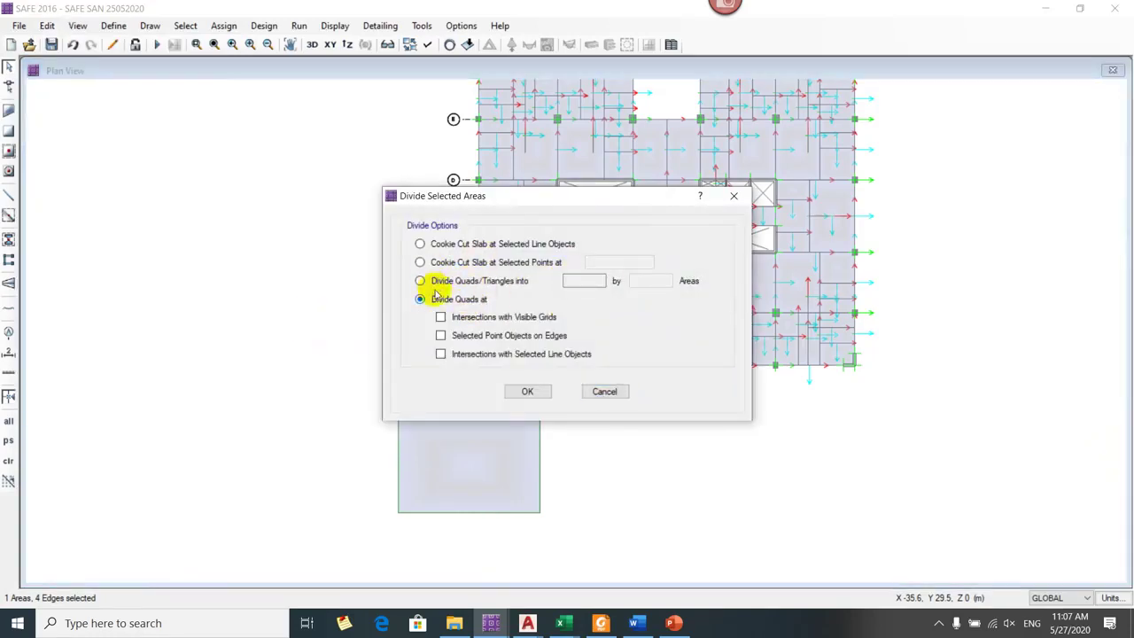
click(461, 281)
double_click(565, 281)
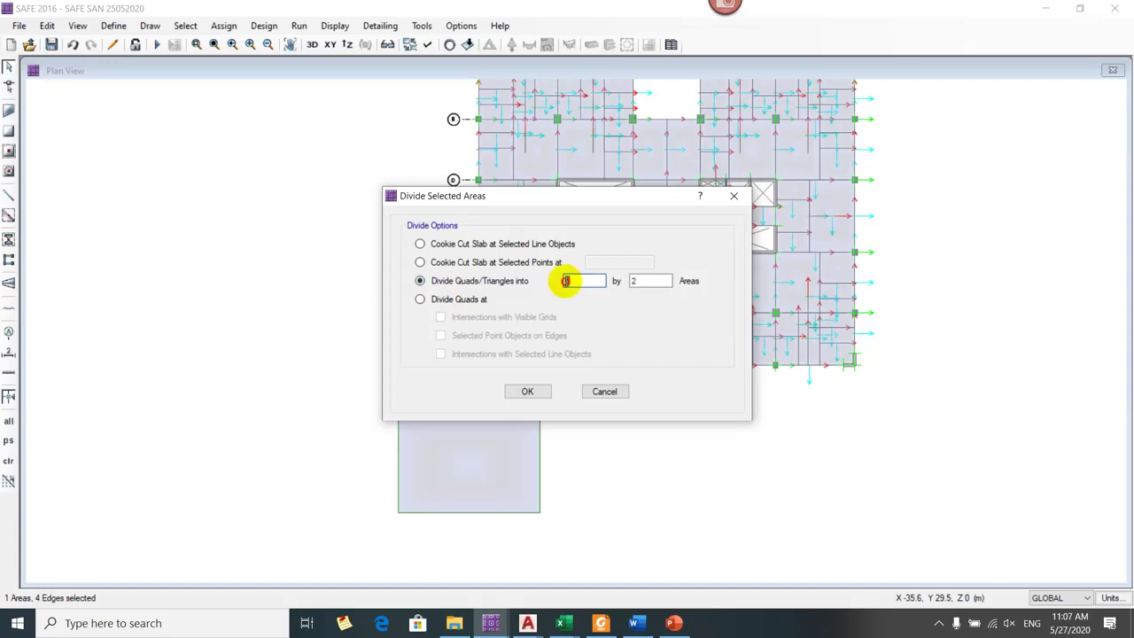
text(8)
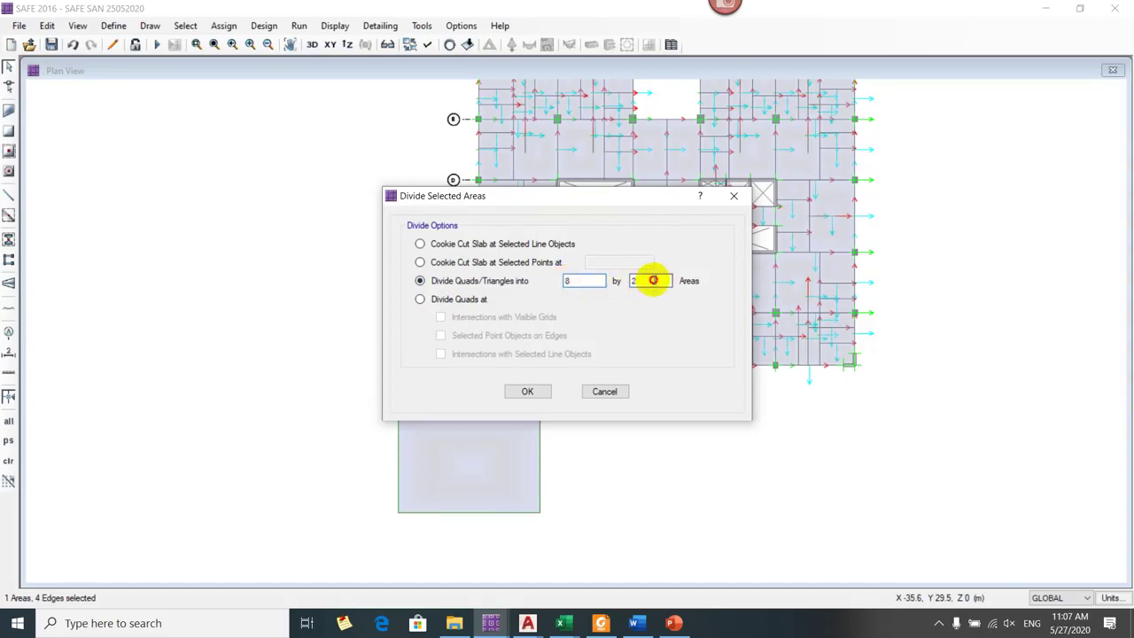
double_click(634, 281)
text(8)
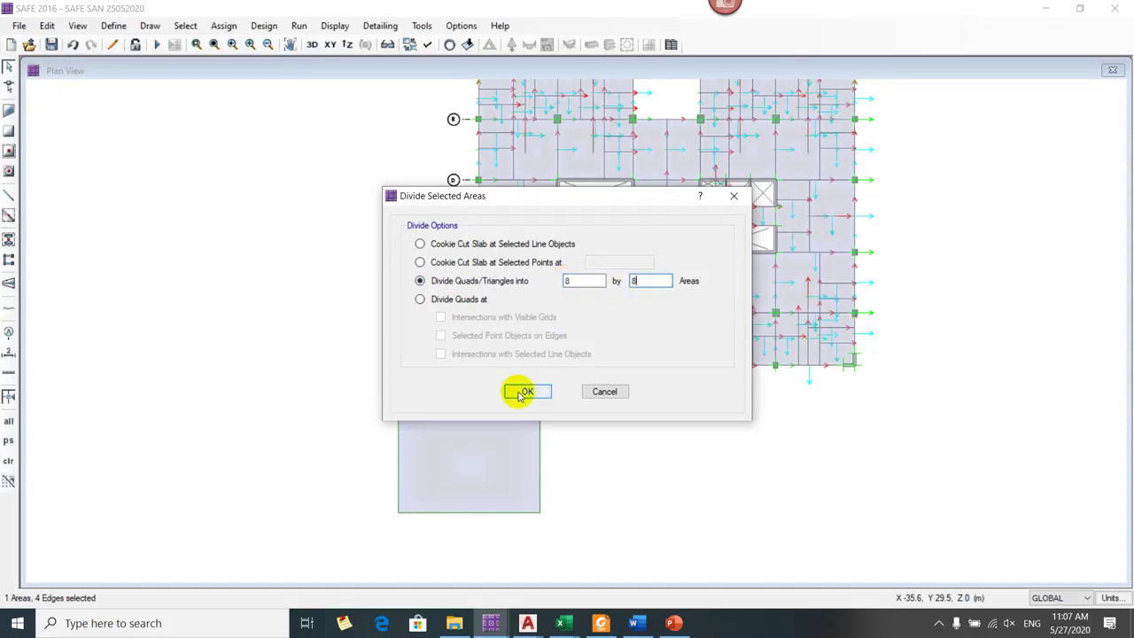
click(521, 394)
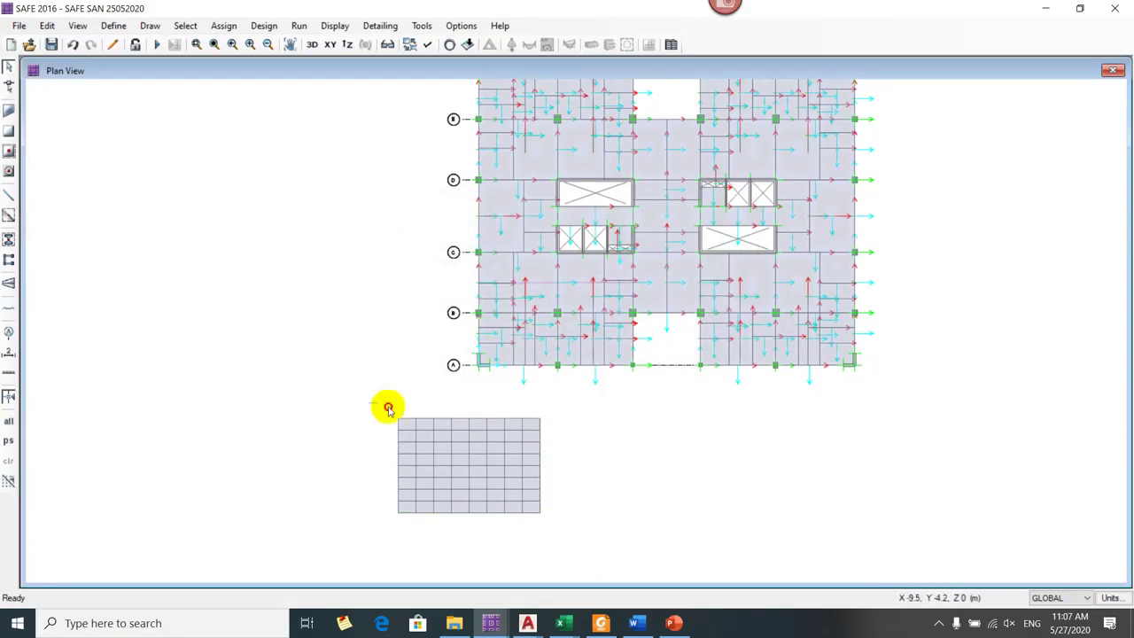
- Assign fully fixed point restraints to all points along the top, right and bottom edges of the divided slab
drag(370, 404, 576, 428)
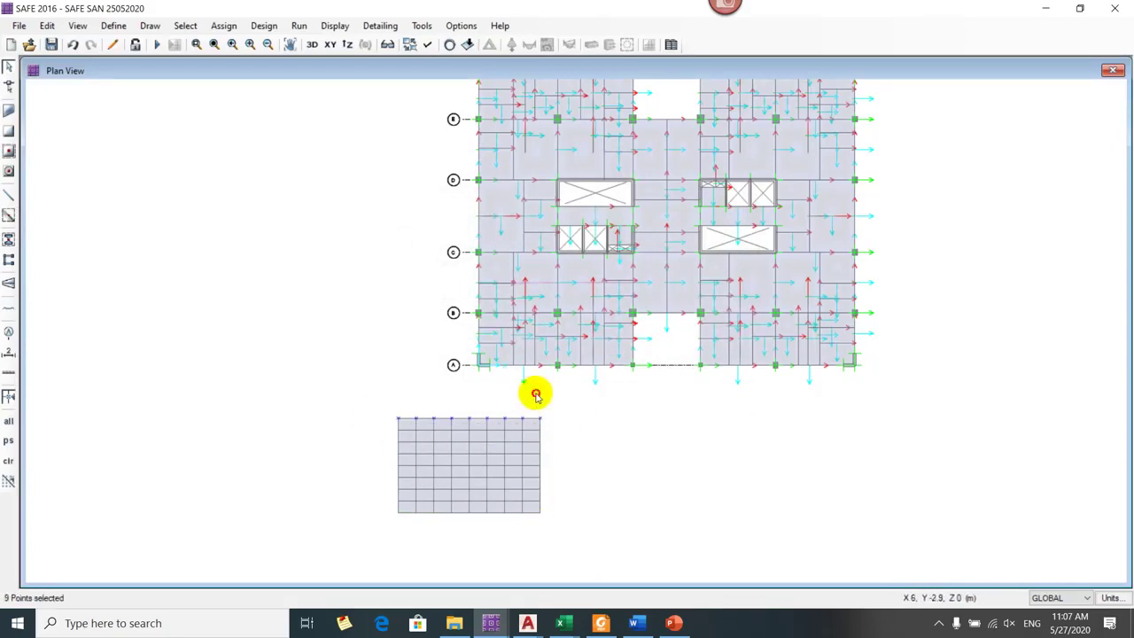
drag(534, 389, 576, 558)
drag(395, 517, 611, 536)
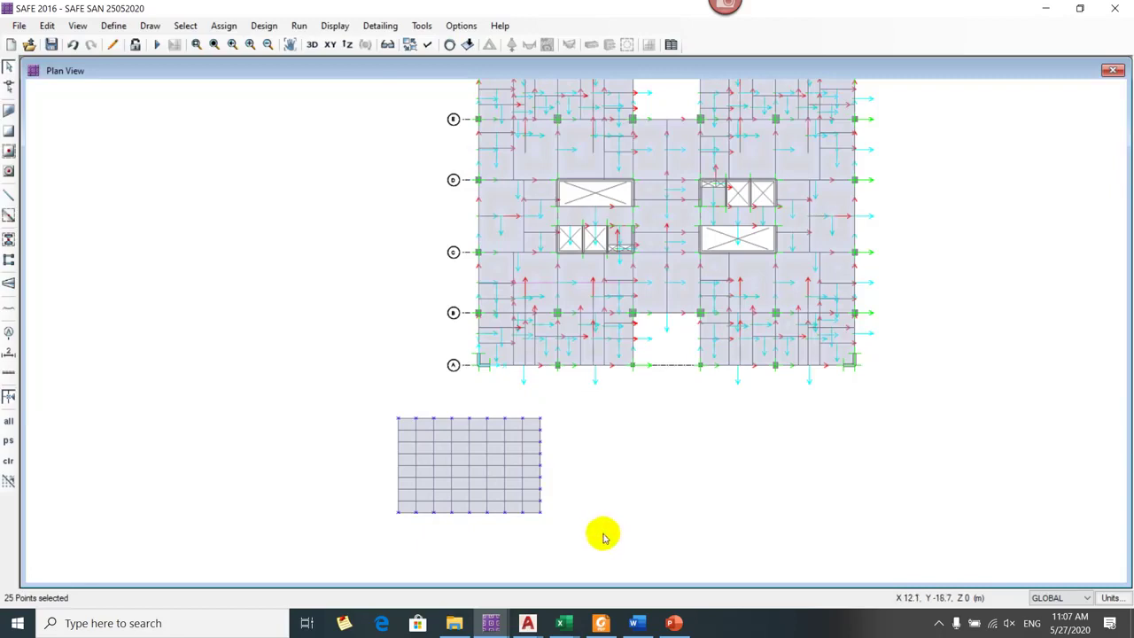
click(237, 29)
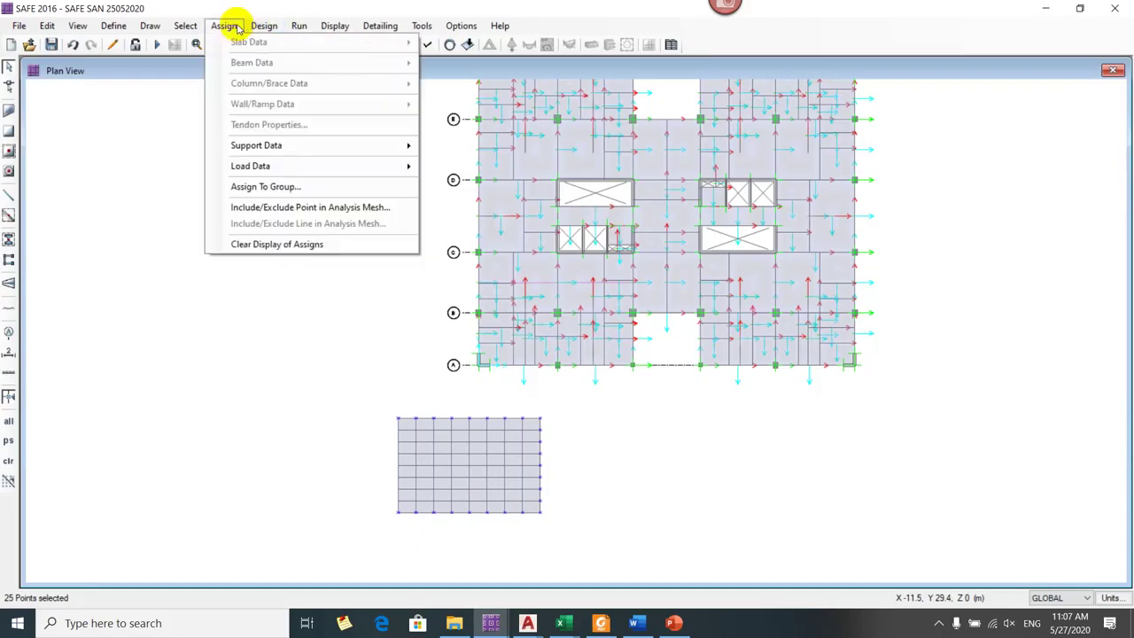
mouse_move(266, 147)
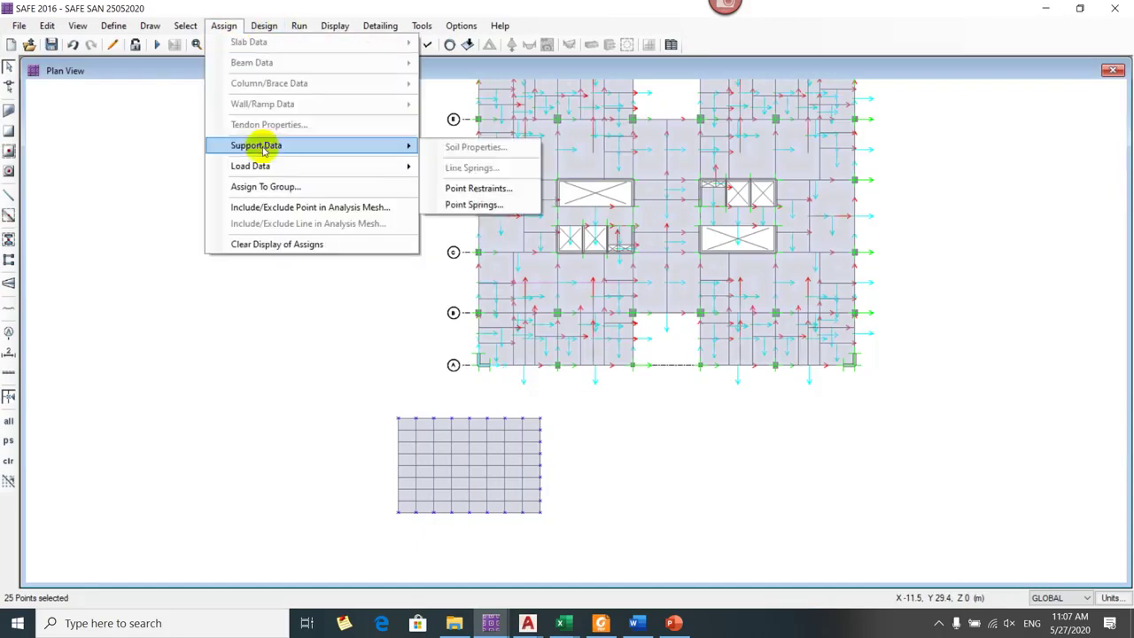
click(479, 188)
click(521, 343)
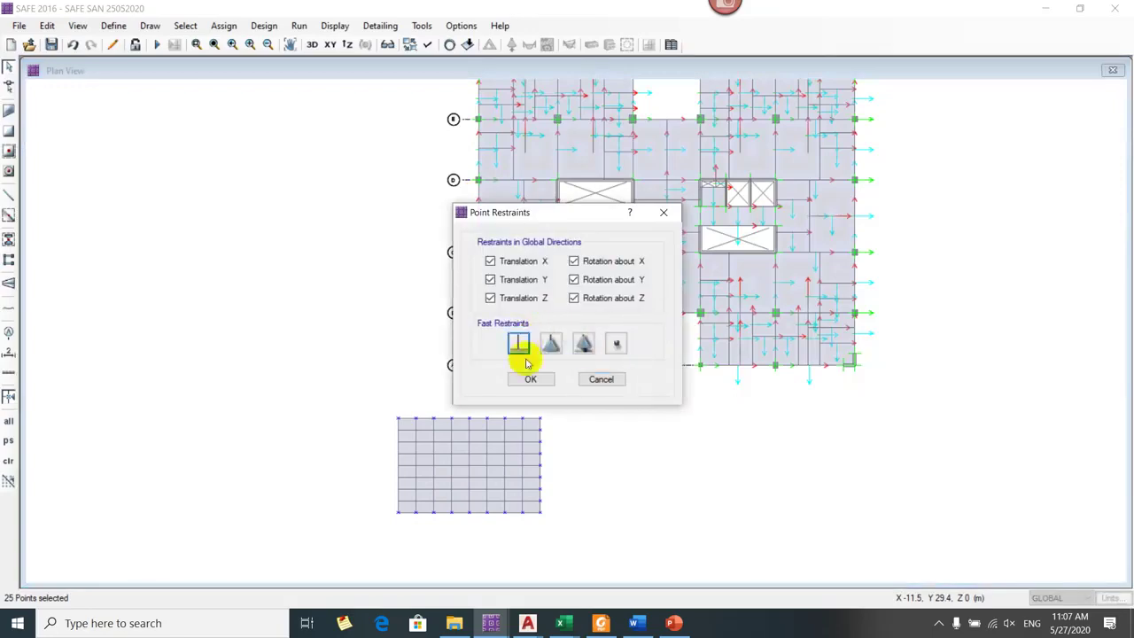
click(528, 377)
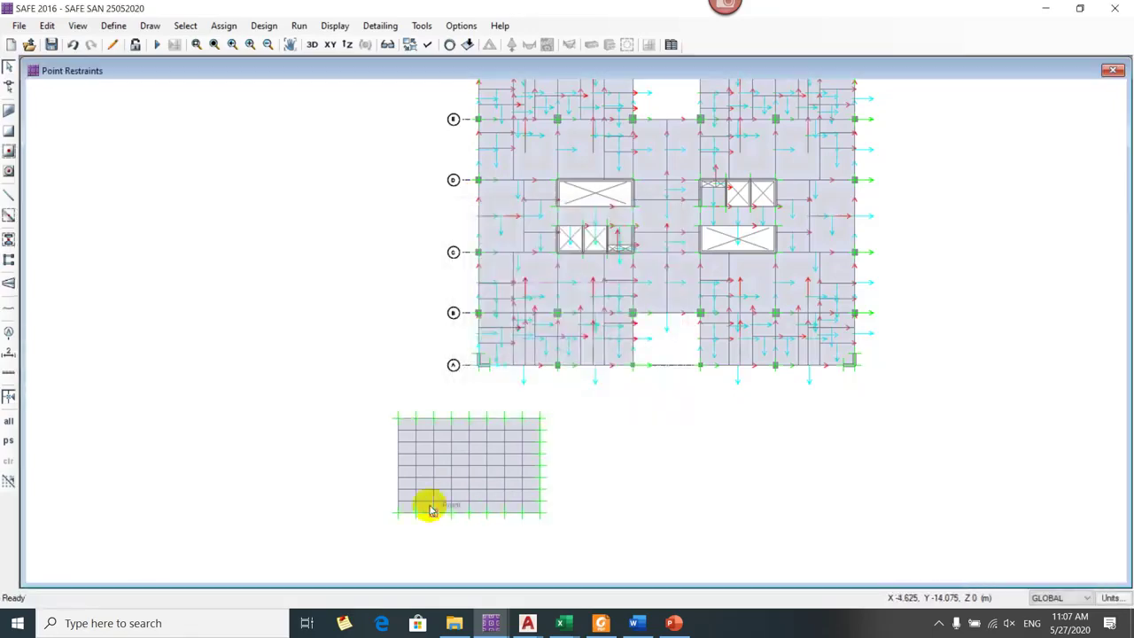
- Assign pinned point restraints to the seven intermediate points along the left edge of the divided slab
drag(379, 426, 399, 501)
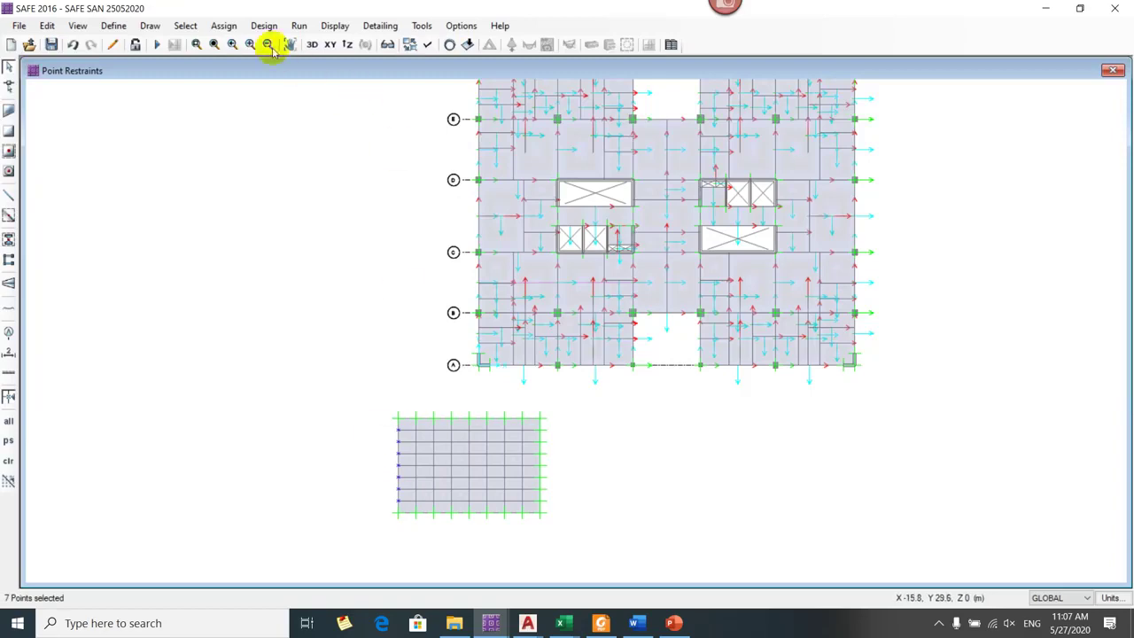
click(223, 25)
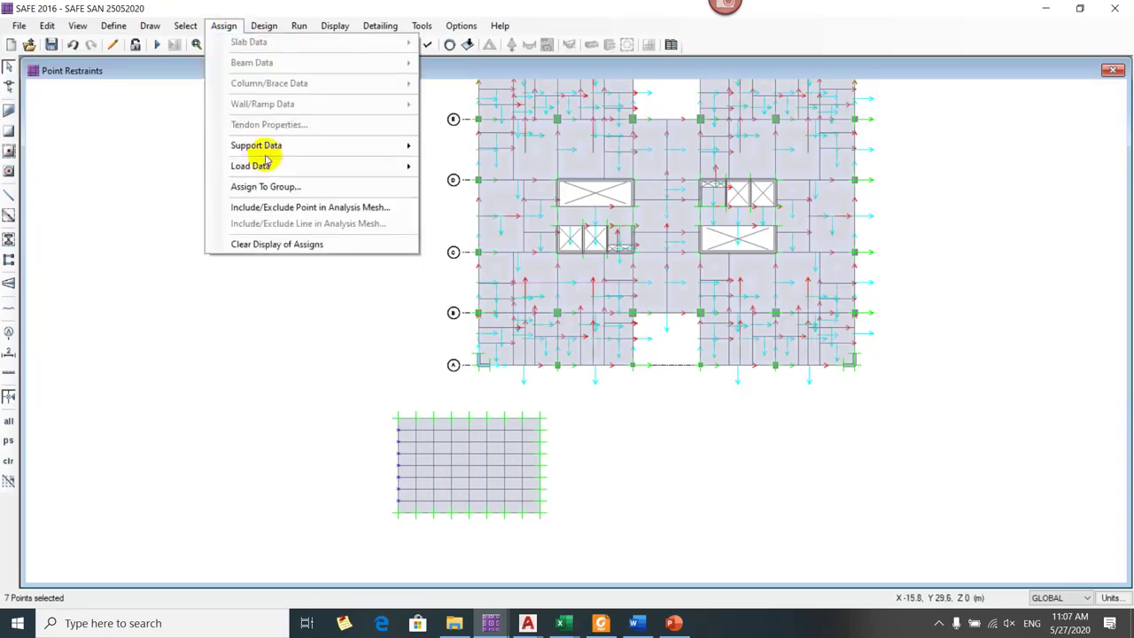
mouse_move(265, 145)
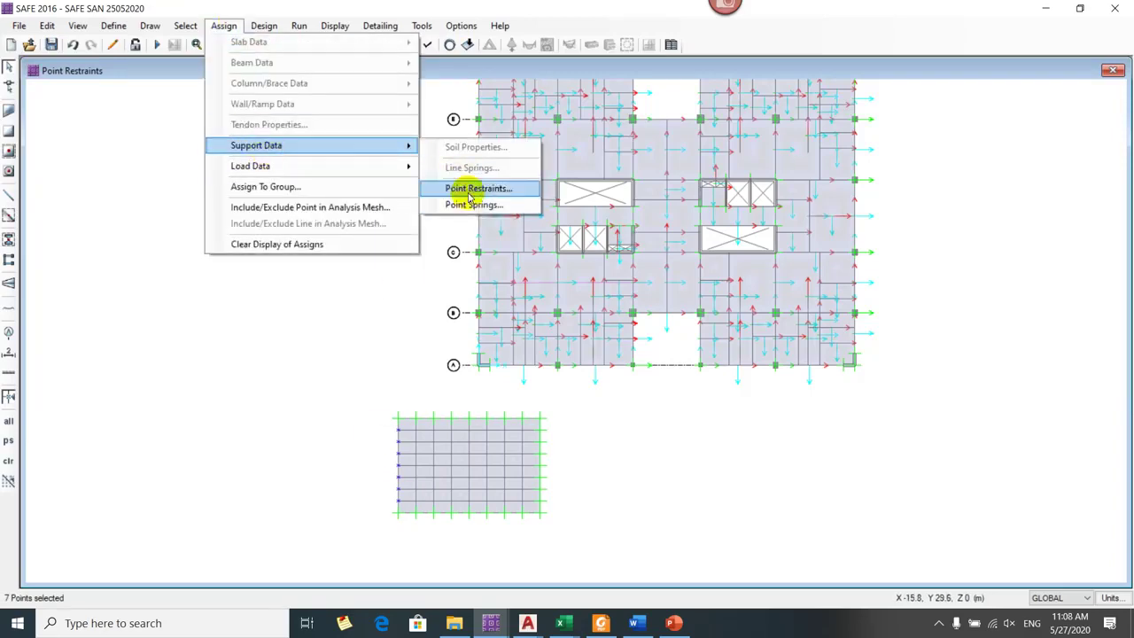
click(470, 197)
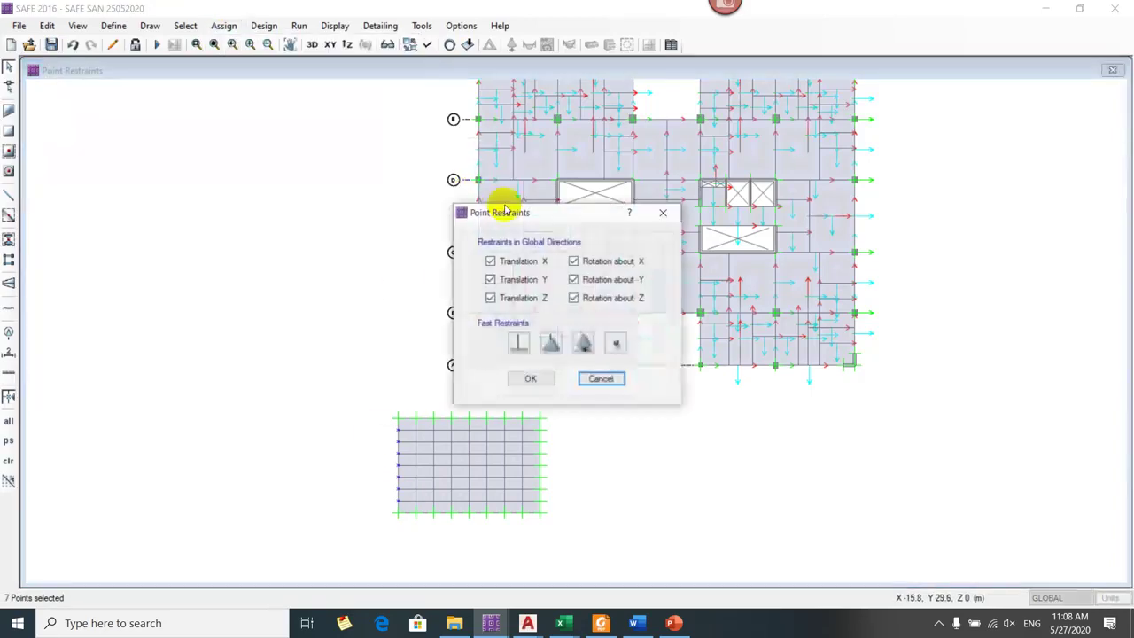
click(550, 346)
click(534, 376)
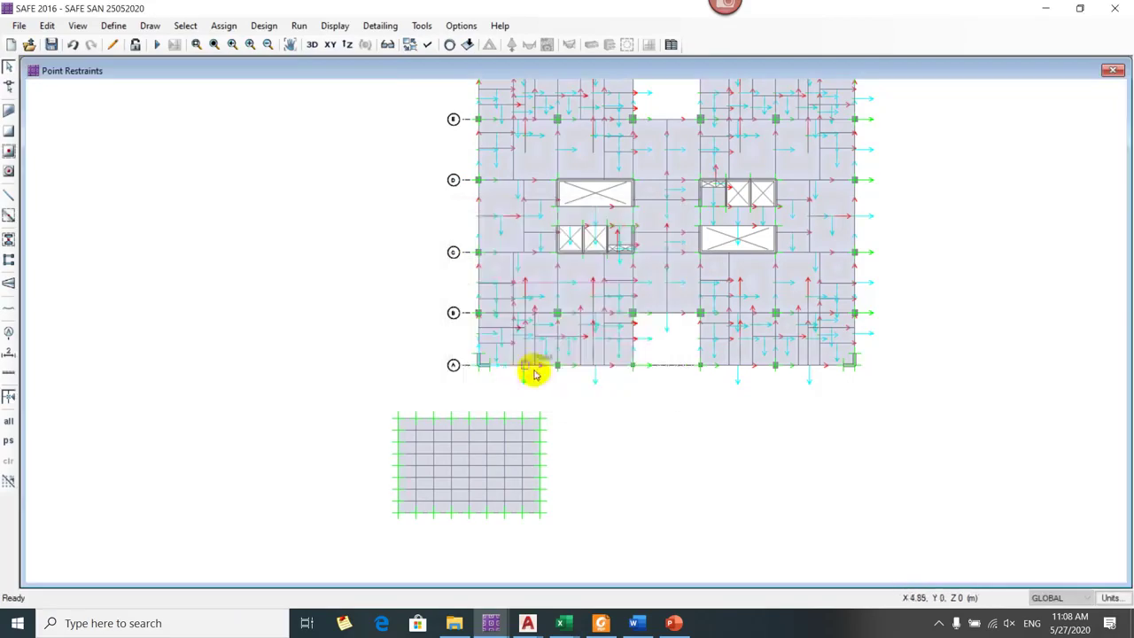
- Examine the edge restraints of the divided slab in 3D and return to the XY plan view
click(311, 46)
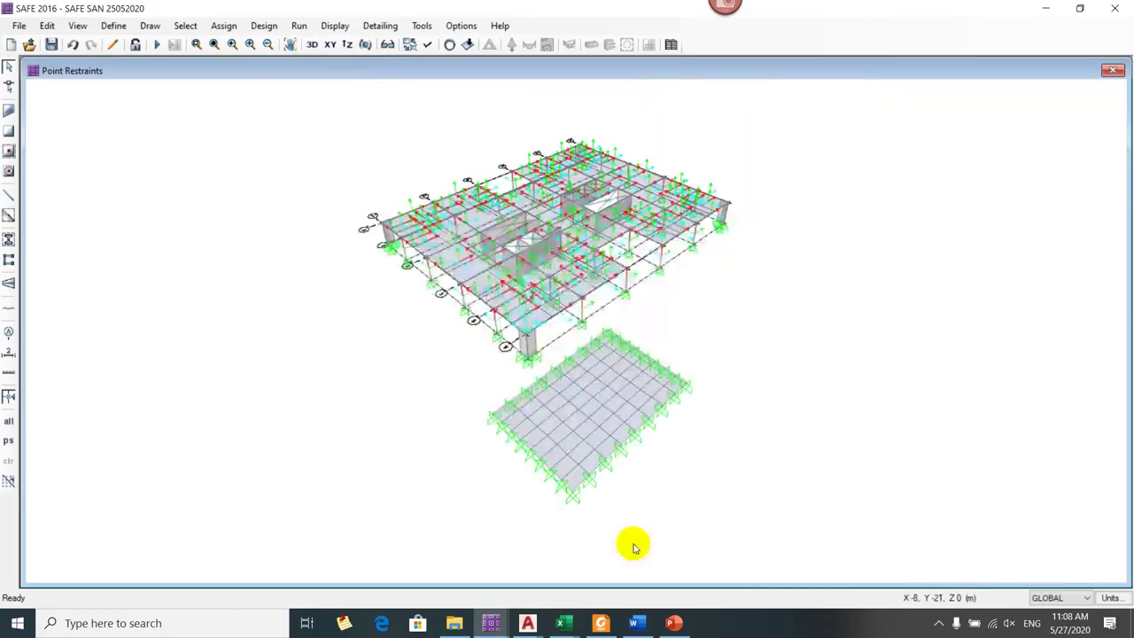
scroll(627, 522, up, 2)
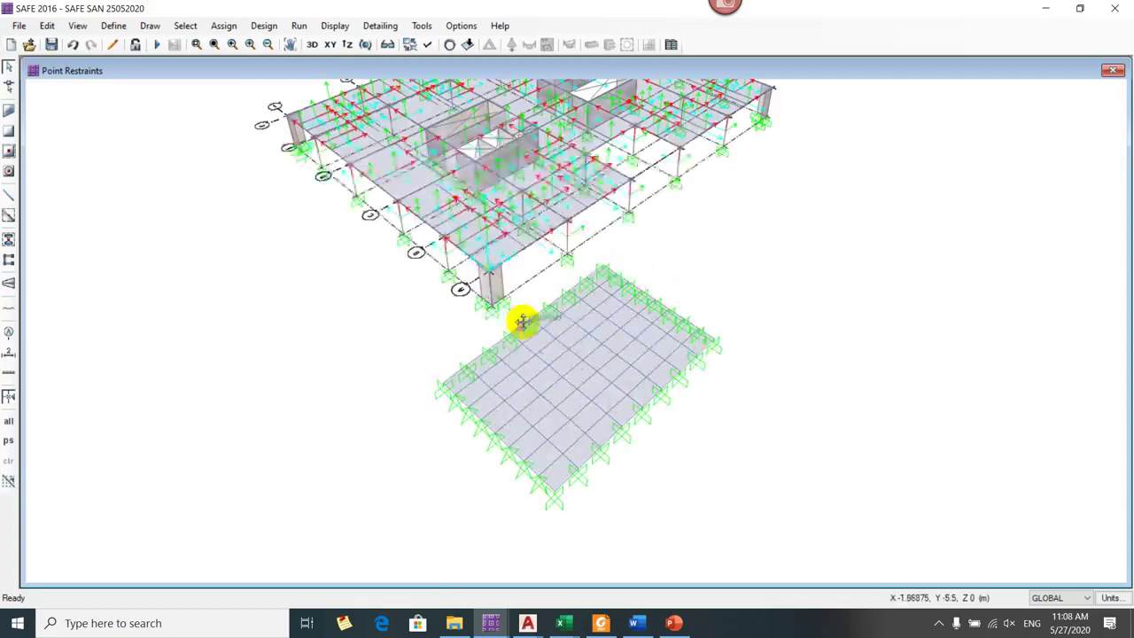
drag(523, 322, 533, 332)
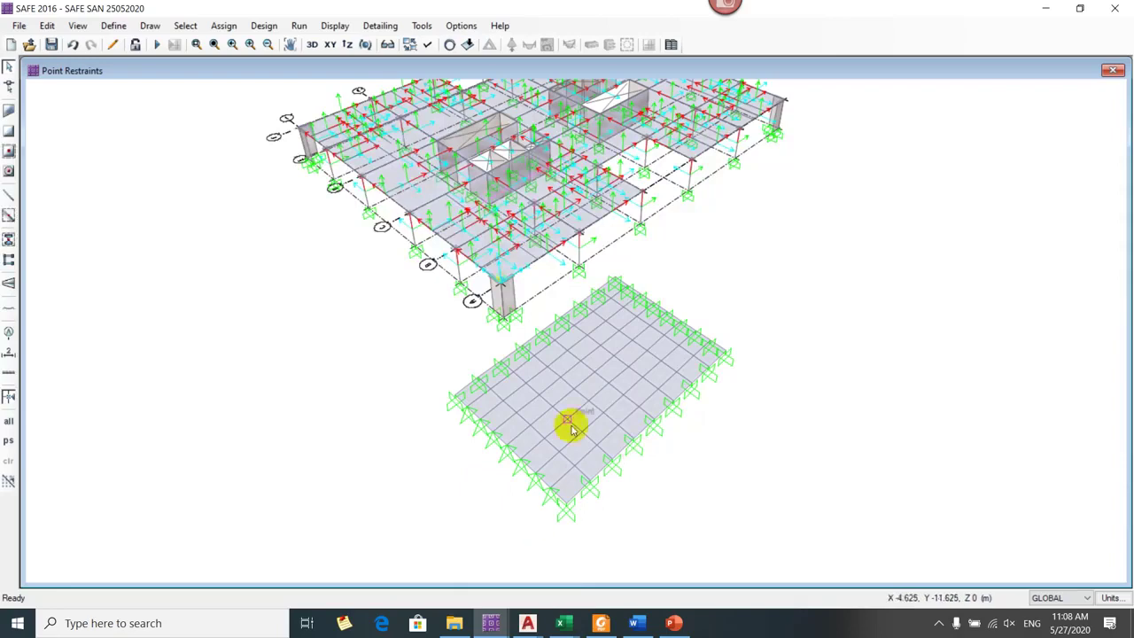
click(331, 44)
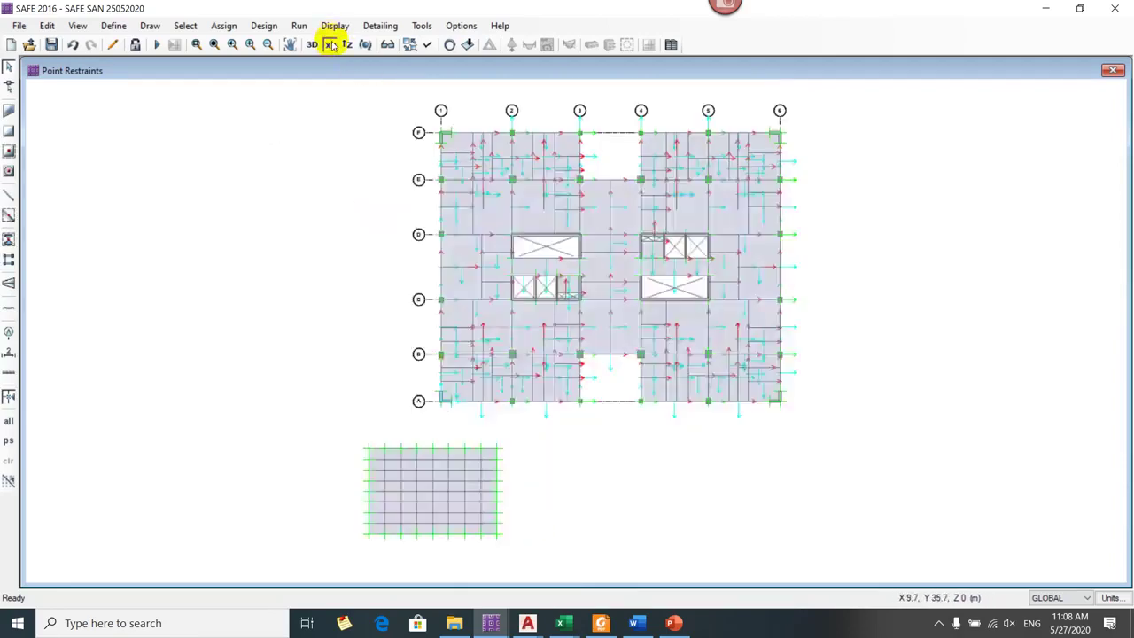
scroll(385, 538, up, 1)
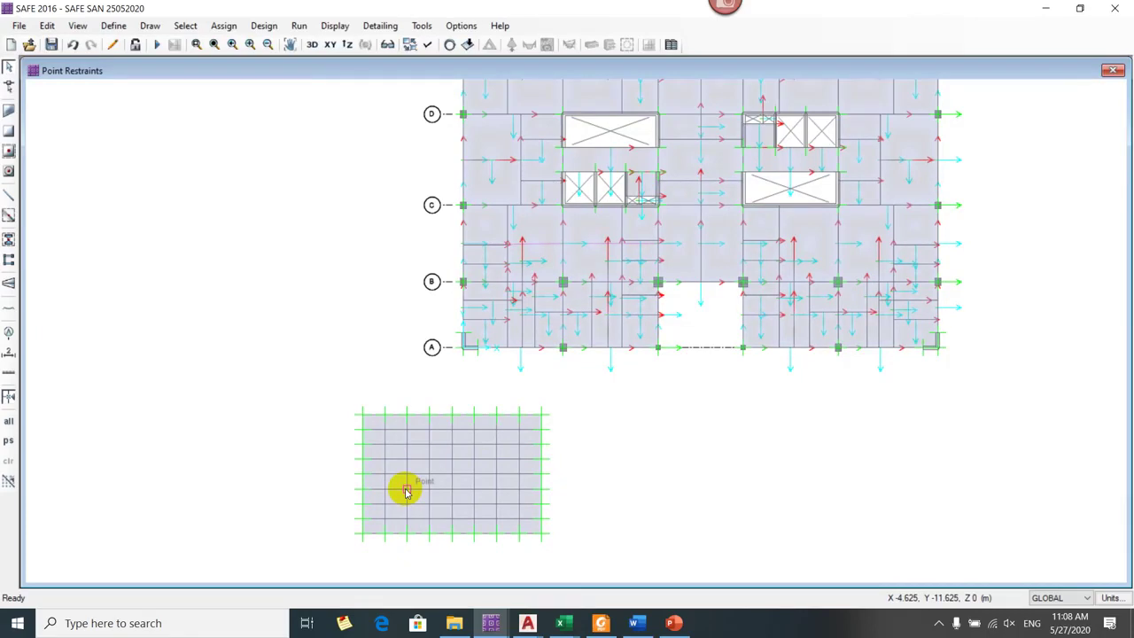
drag(309, 475, 384, 357)
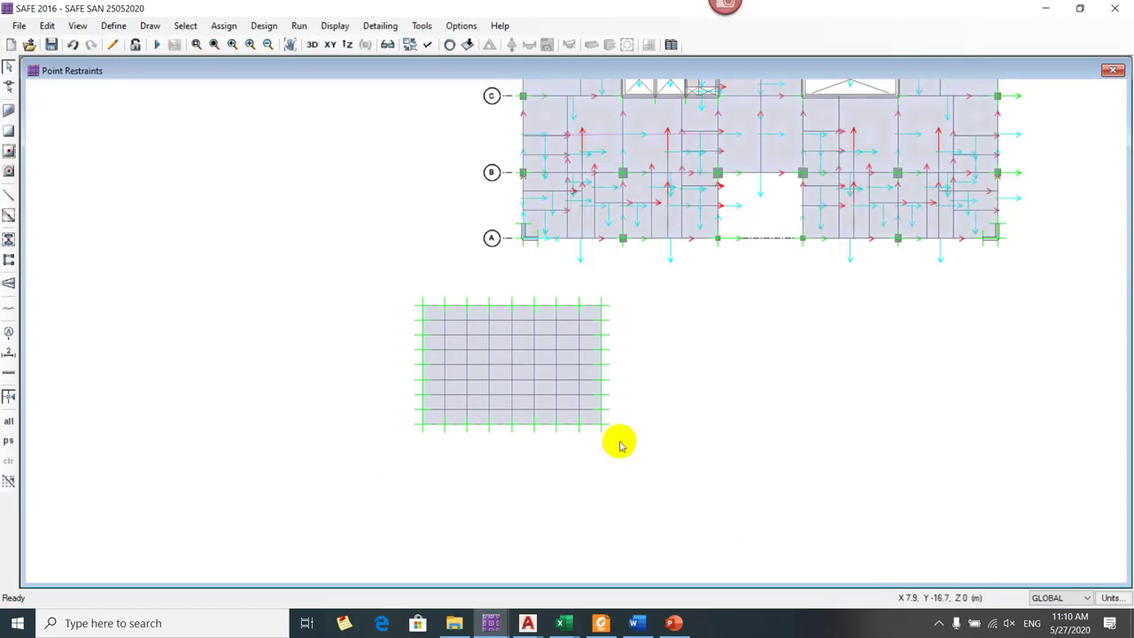
drag(561, 483, 576, 488)
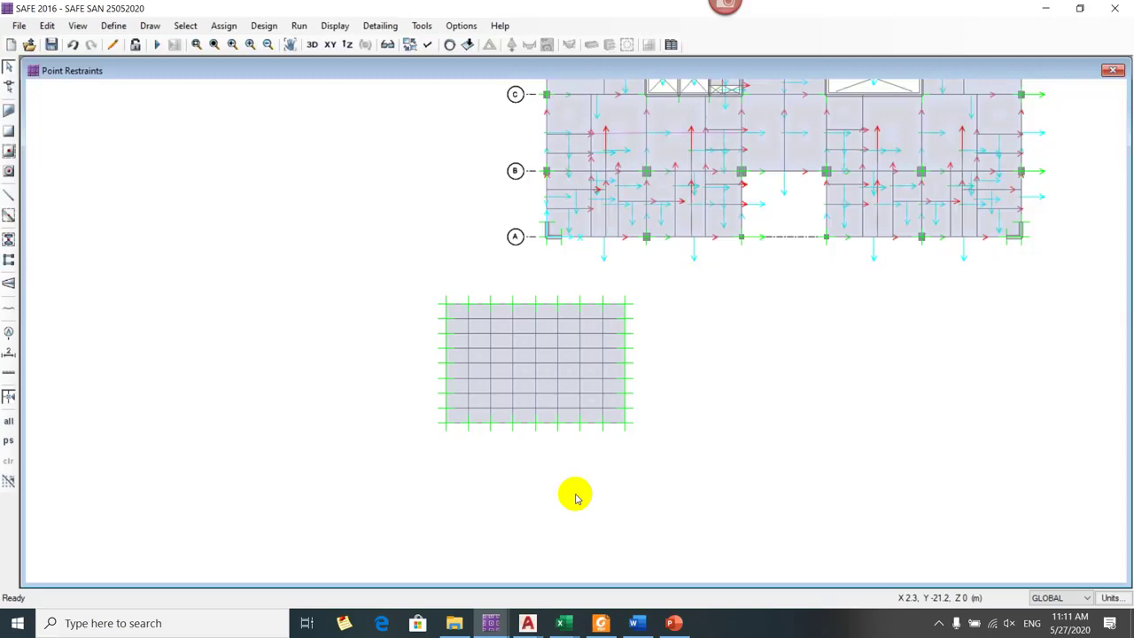
- Switch to the AutoCAD drawing Bài tập thực hành 0_2007 and examine the architectural floor plan around axes A and B
click(527, 623)
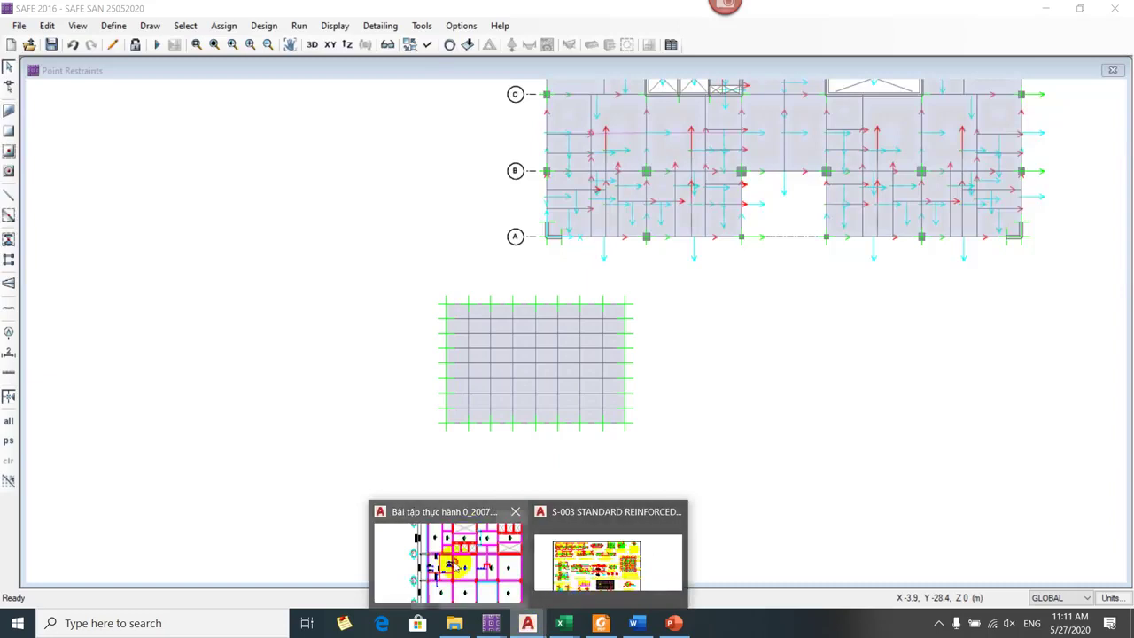
click(452, 558)
click(696, 83)
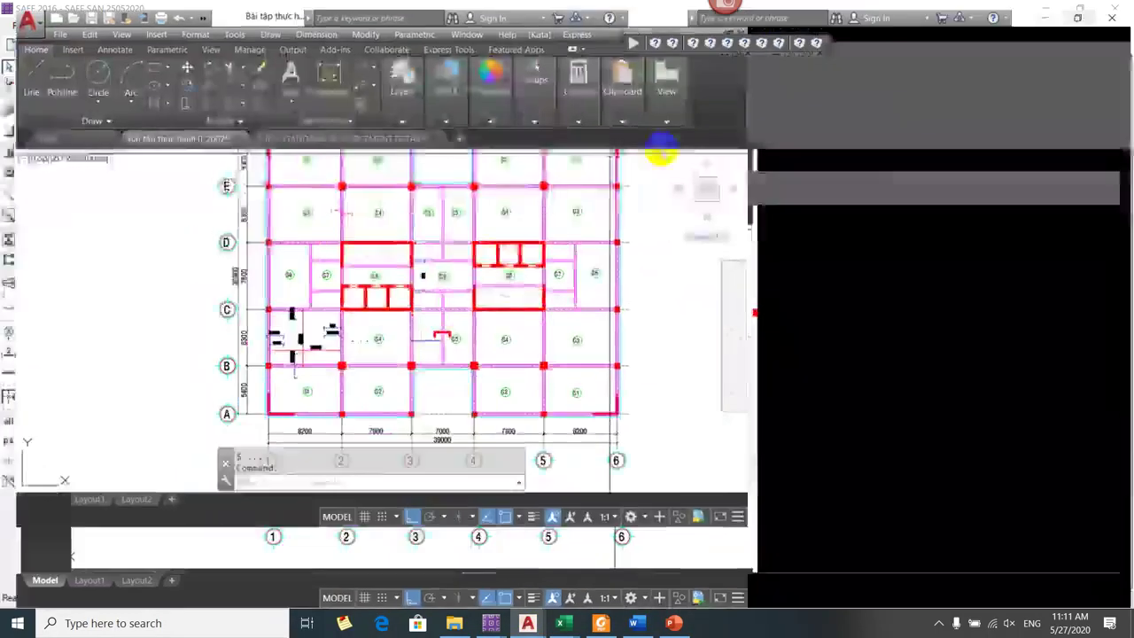
scroll(441, 404, down, 8)
scroll(441, 404, up, 8)
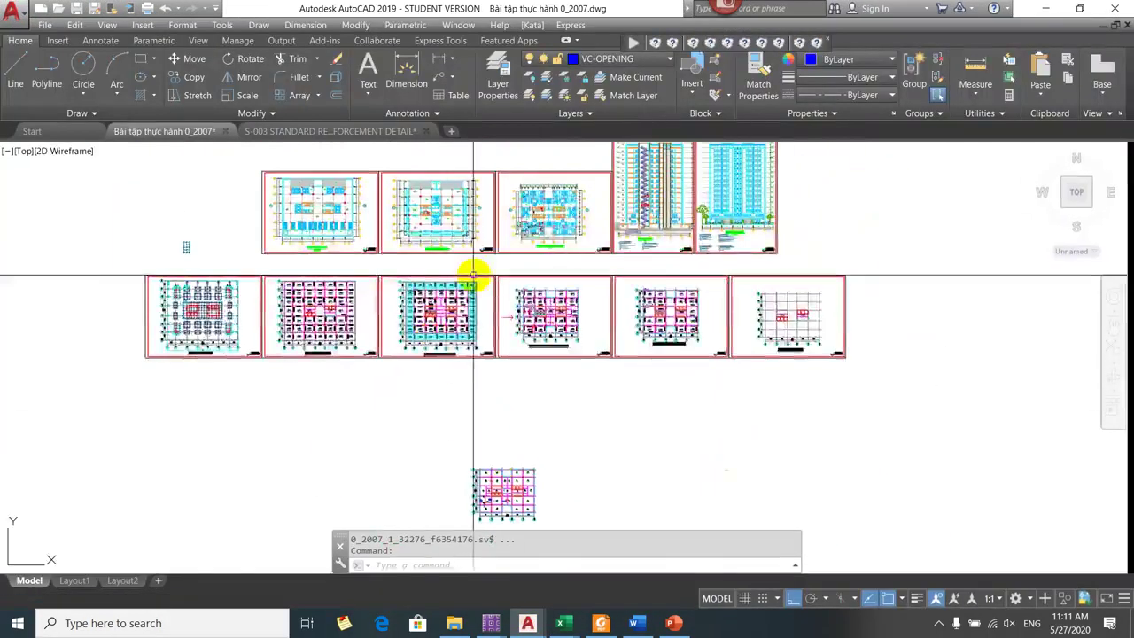
scroll(468, 355, up, 8)
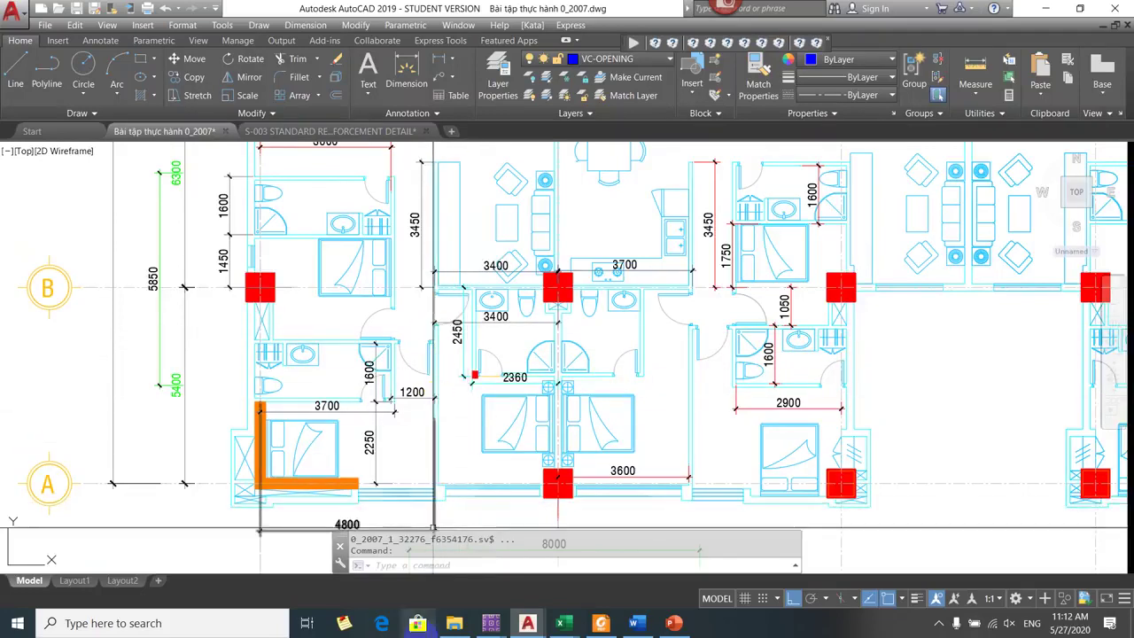
mouse_move(488, 466)
mouse_down()
mouse_move(568, 405)
mouse_move(568, 416)
mouse_up()
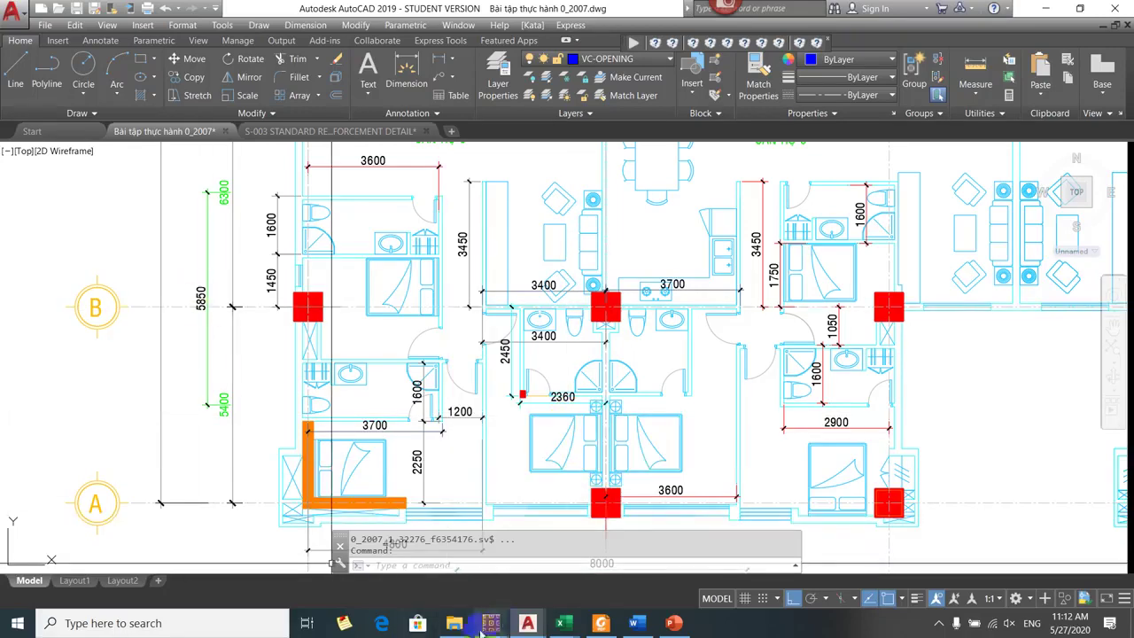
- Switch to the TCVN 5574-2012 PDF in Foxit Reader and find the punching shear section 6.2.5.4, "Tính toán nén thủng"
click(601, 623)
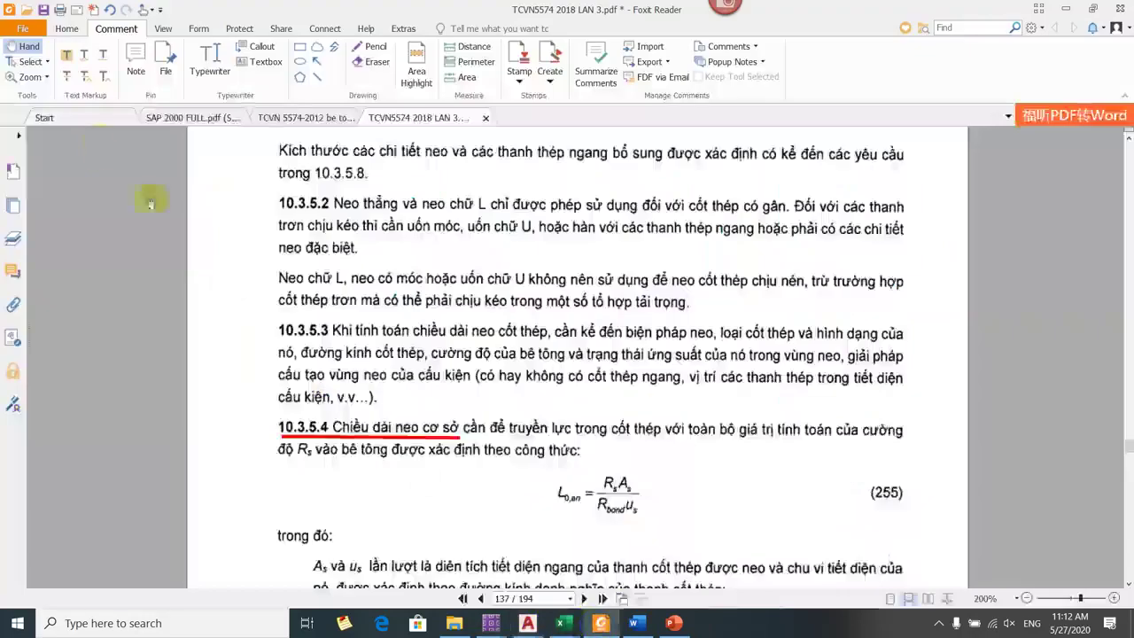
click(282, 118)
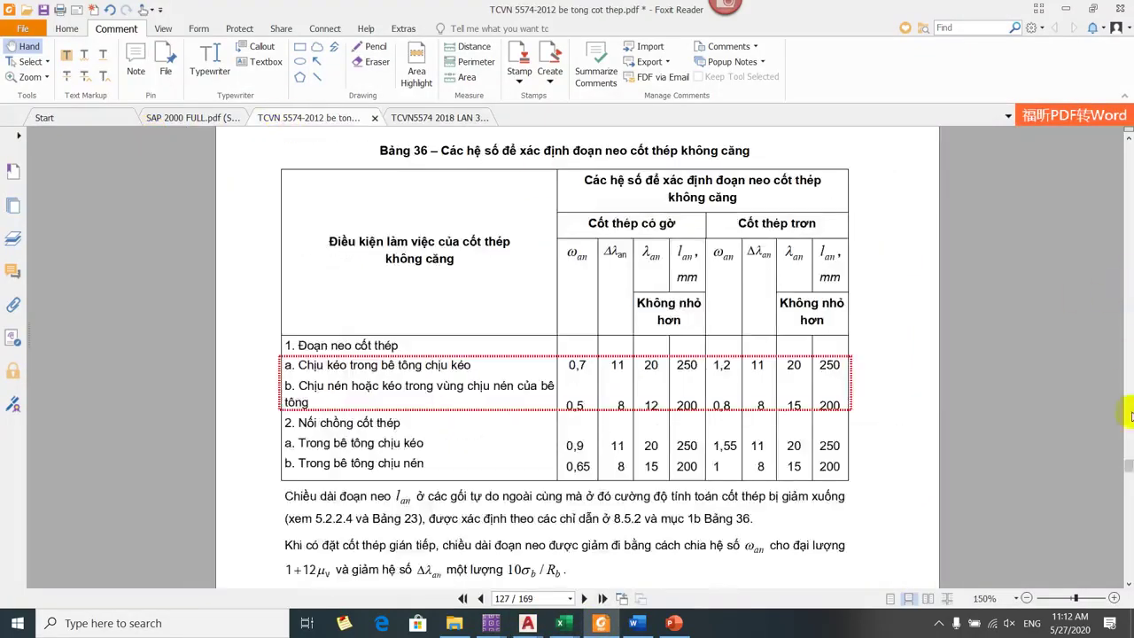
drag(1128, 467, 1081, 317)
scroll(1094, 316, down, 5)
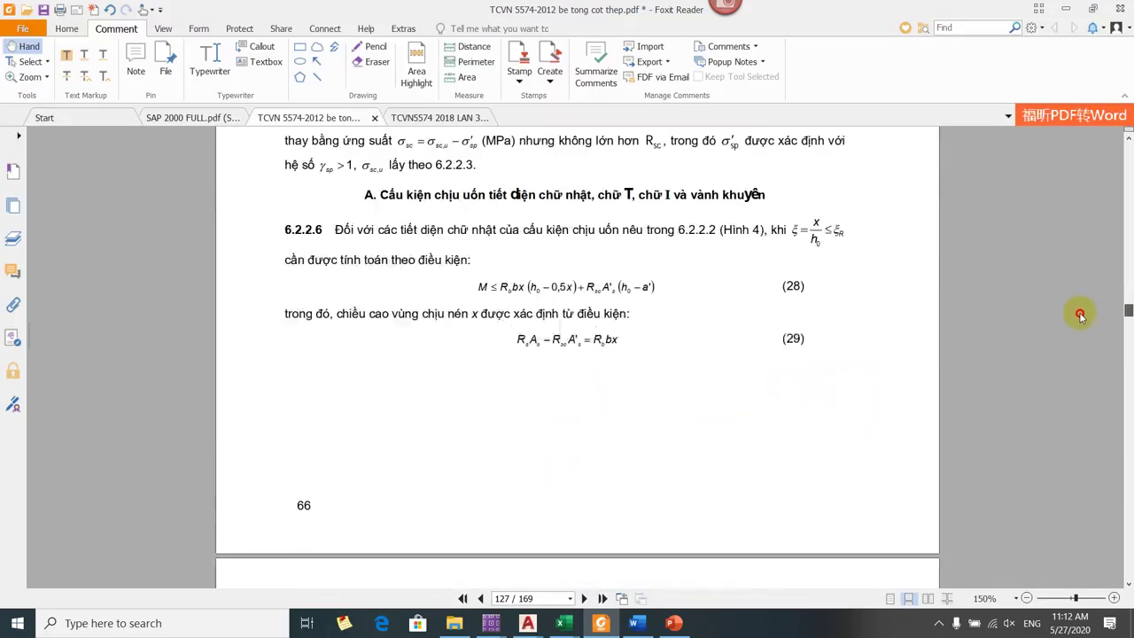
click(1128, 408)
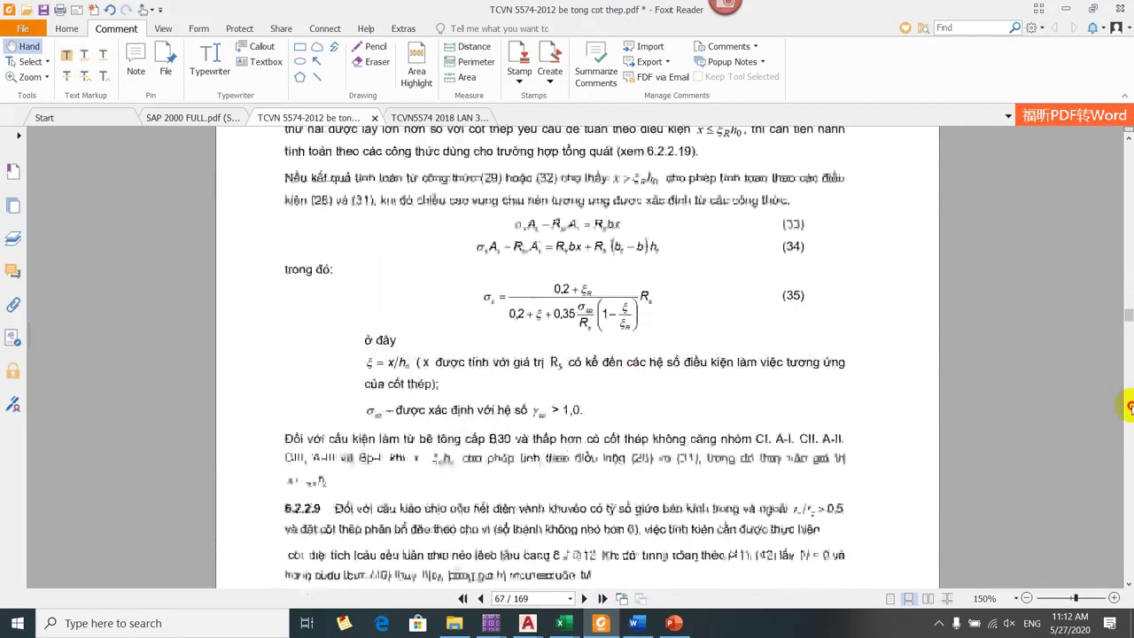
scroll(1129, 408, down, 15)
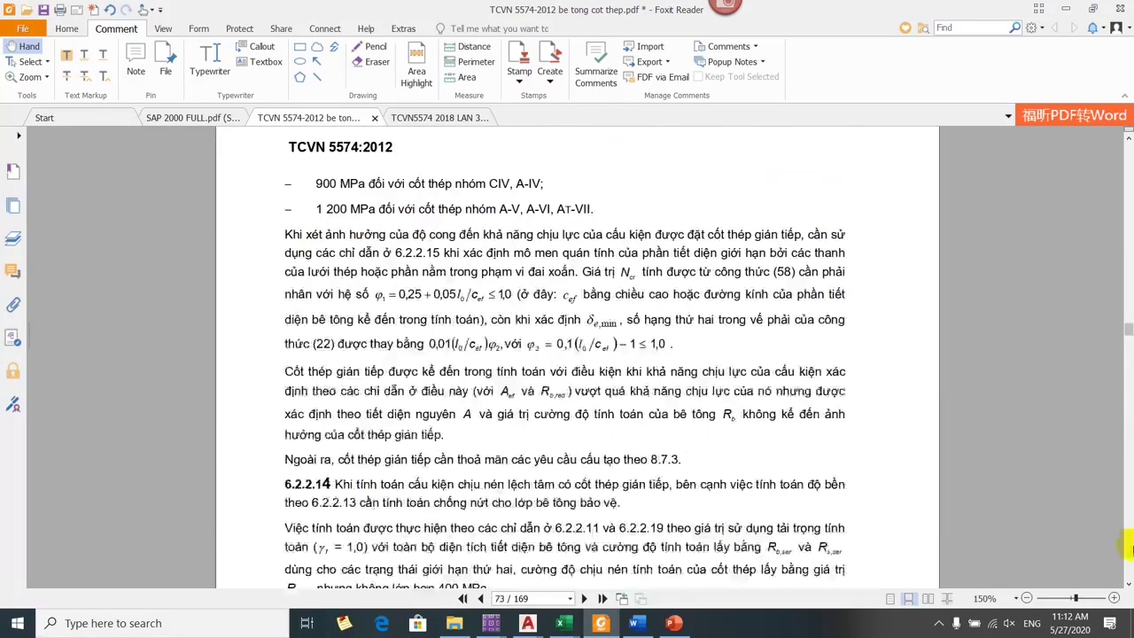
scroll(1129, 547, down, 10)
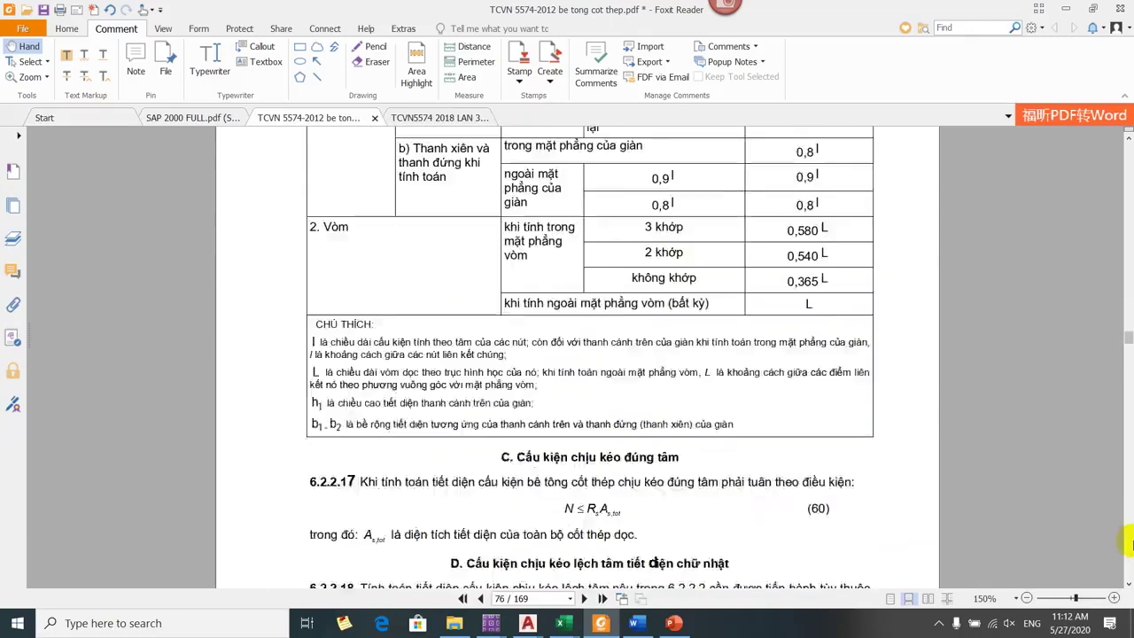
scroll(1130, 544, down, 10)
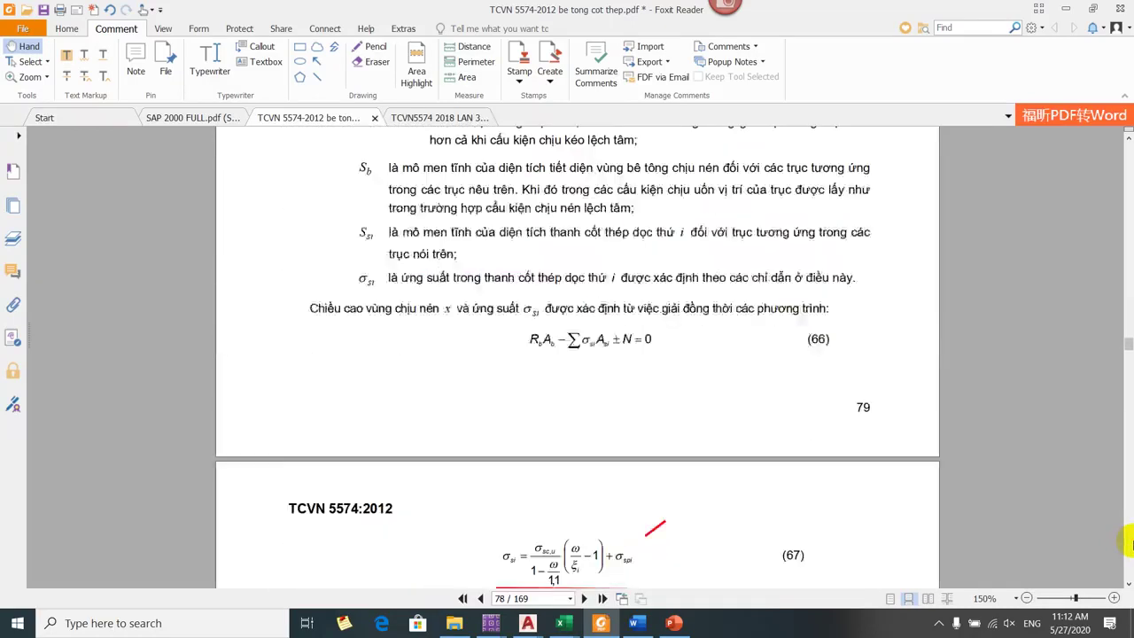
scroll(1131, 544, down, 10)
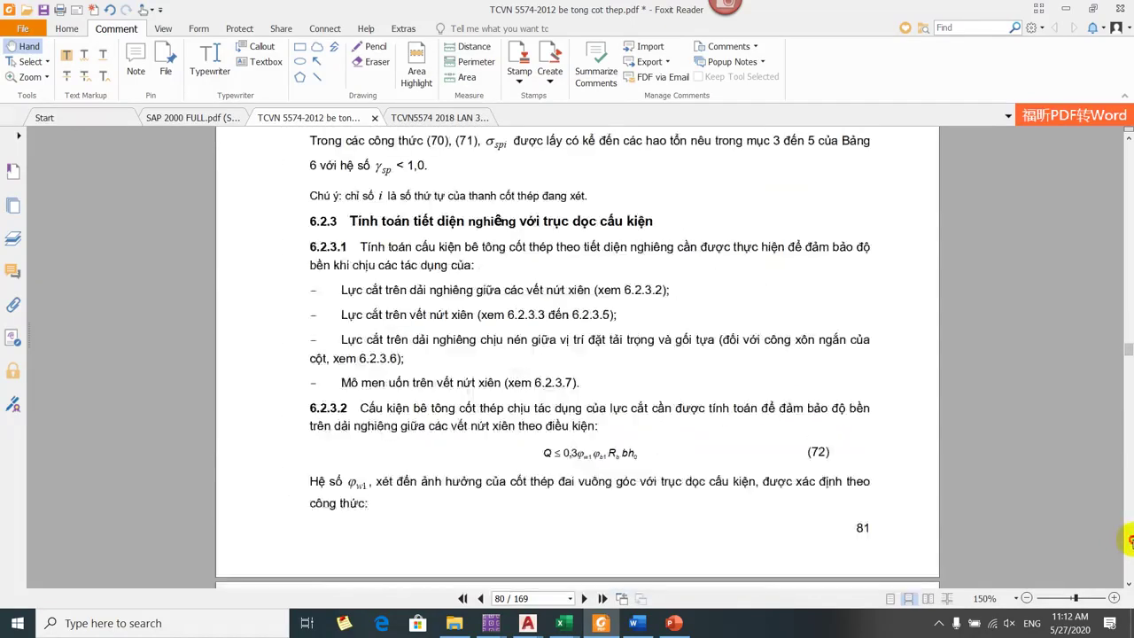
scroll(1130, 542, down, 10)
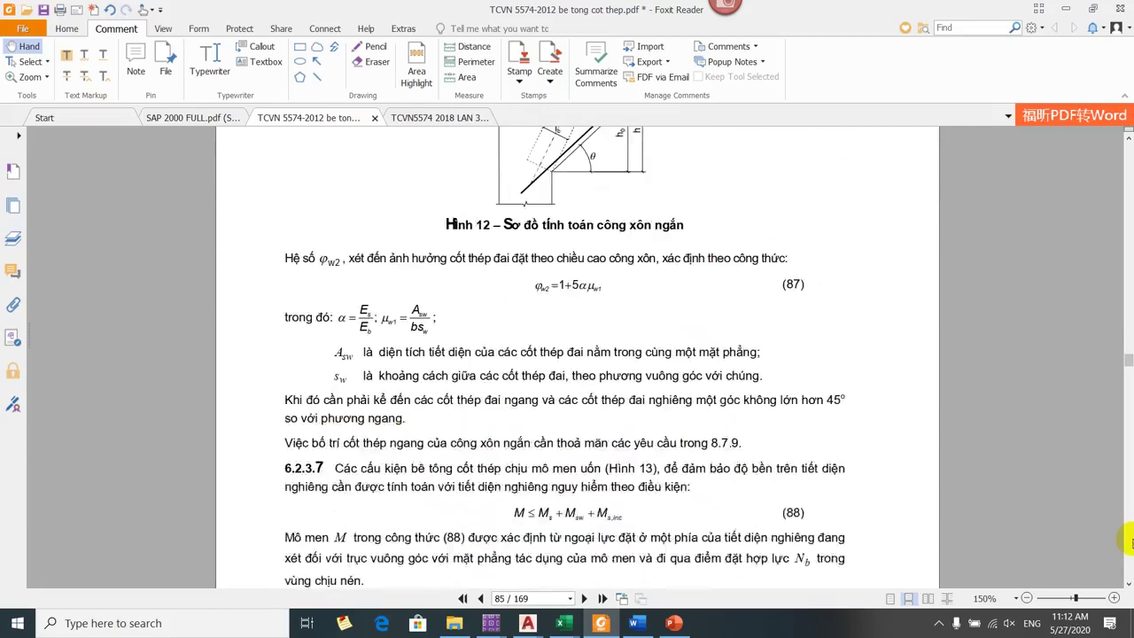
scroll(1130, 540, down, 8)
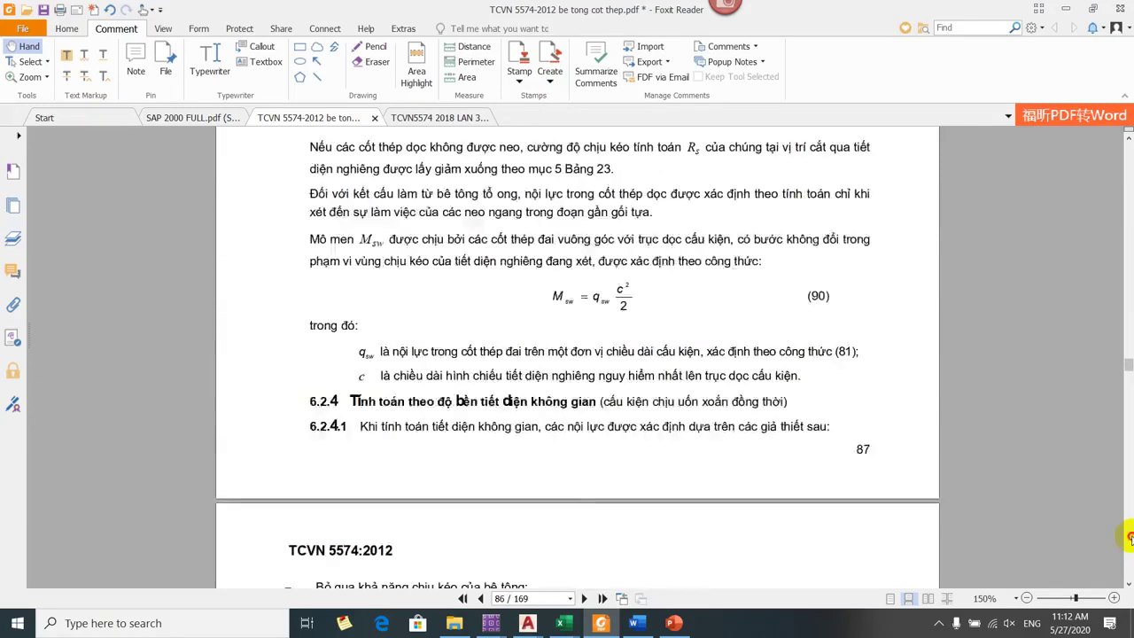
scroll(1130, 537, down, 10)
click(1129, 537)
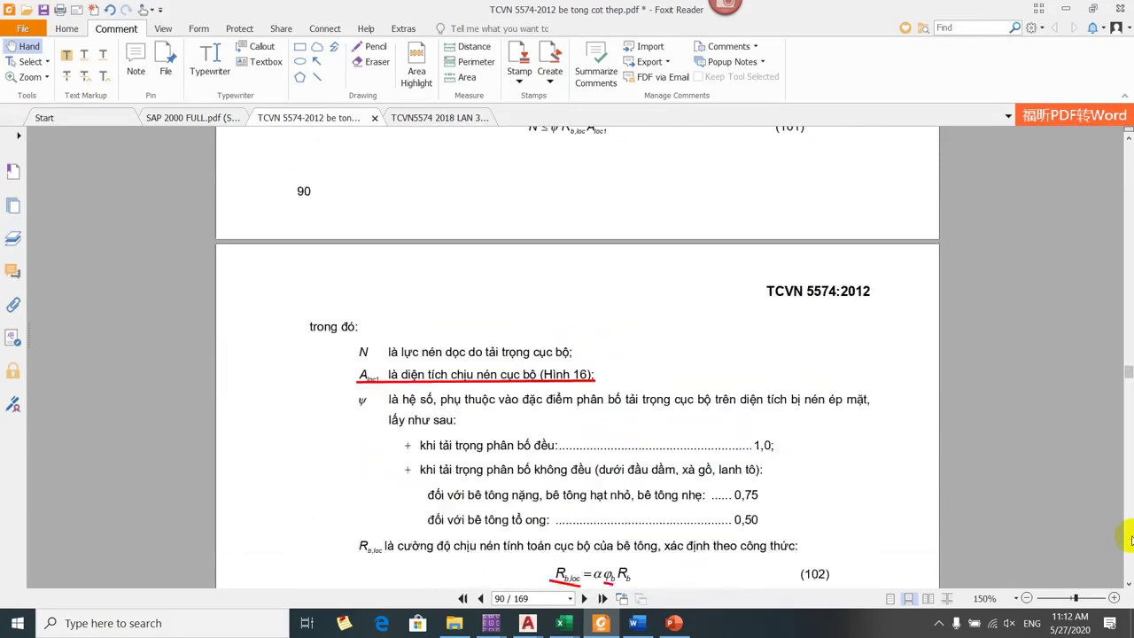
scroll(780, 470, up, 5)
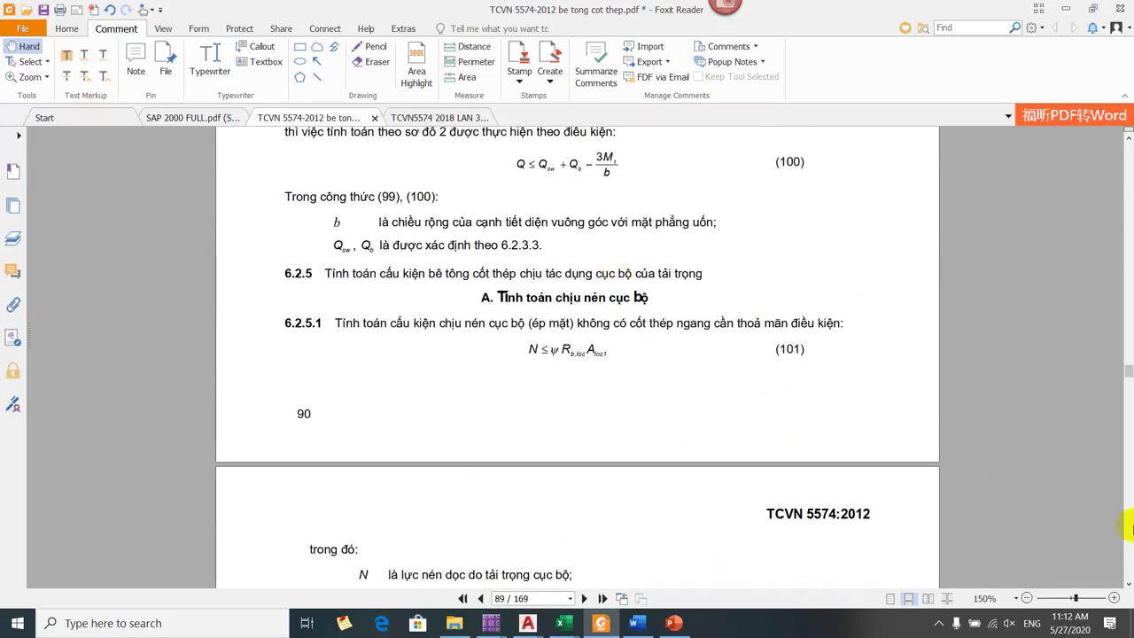
click(1130, 529)
click(1129, 529)
click(1129, 528)
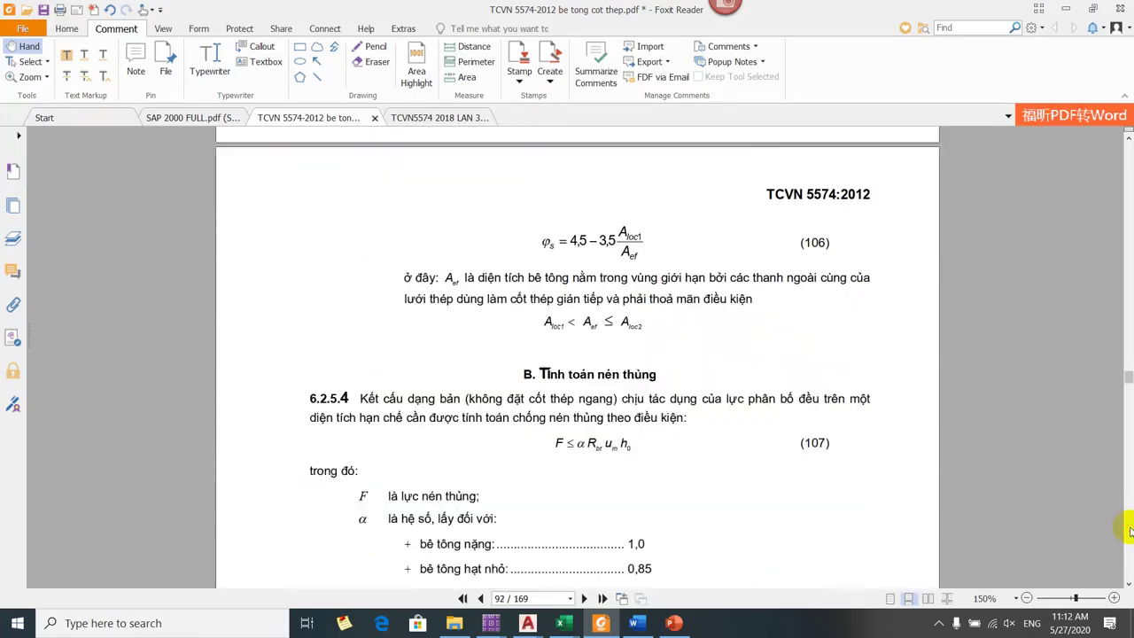
- Examine punching condition (107) in clause 6.2.5.4, including the definitions of F, α and um and the 45° punching pyramid assumption
scroll(670, 482, down, 3)
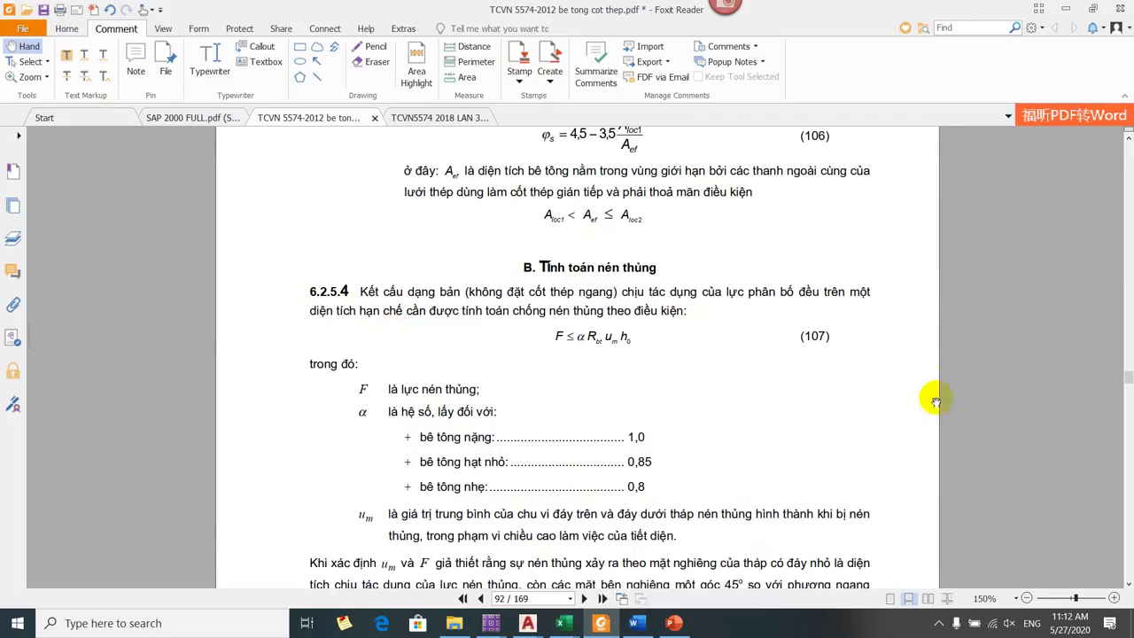
ctrl+scroll(935, 385, up, 1)
scroll(892, 400, down, 1)
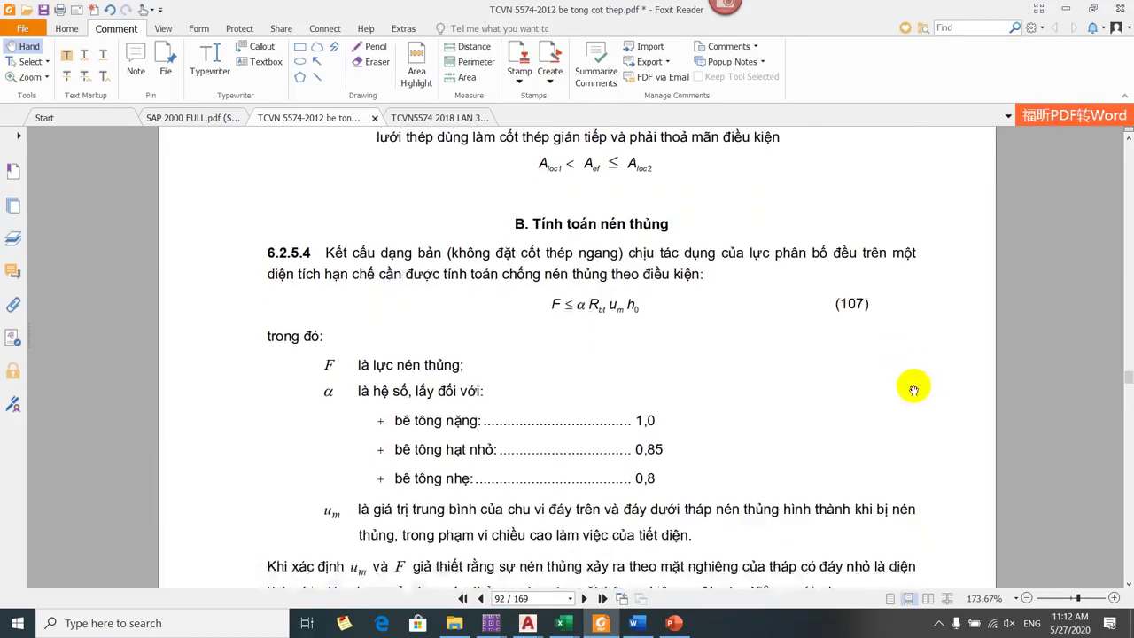
scroll(915, 376, down, 15)
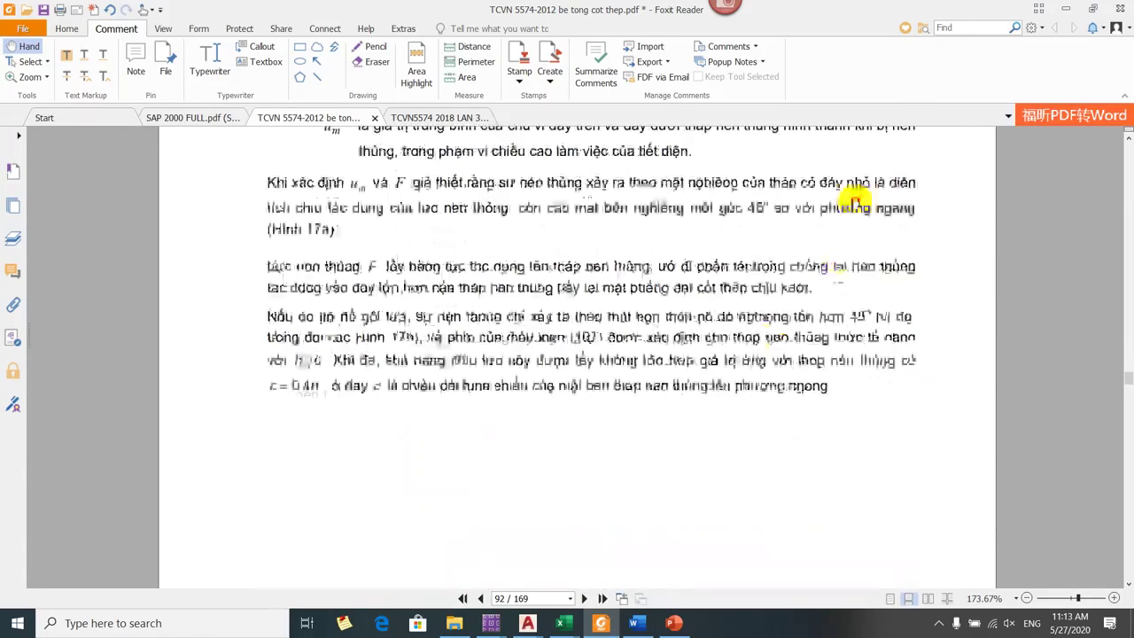
scroll(857, 355, up, 10)
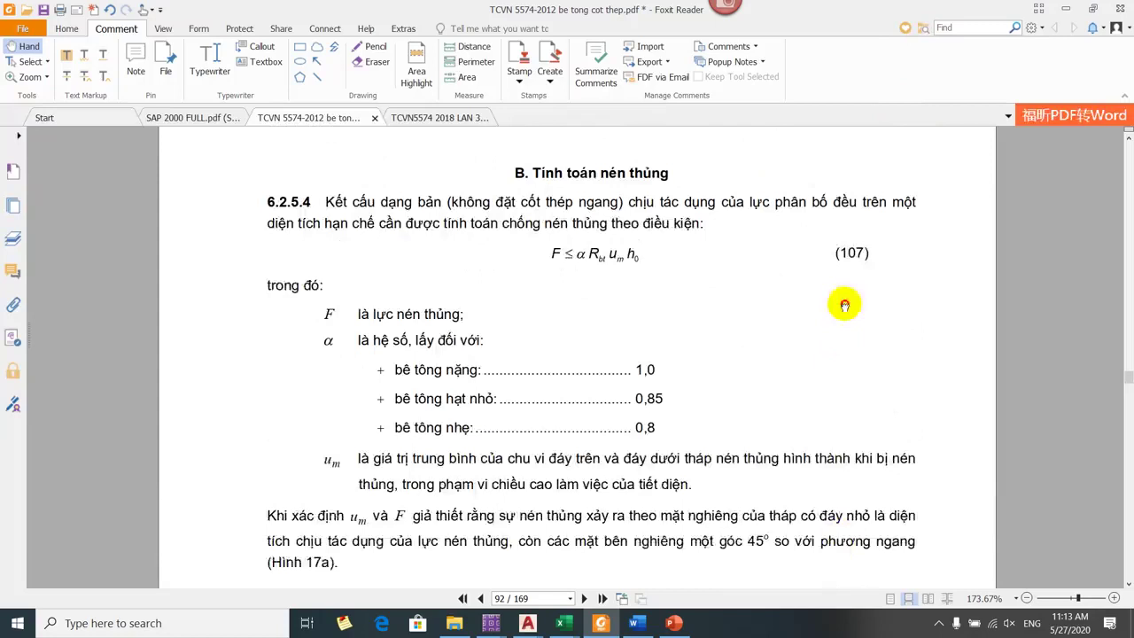
scroll(850, 347, down, 1)
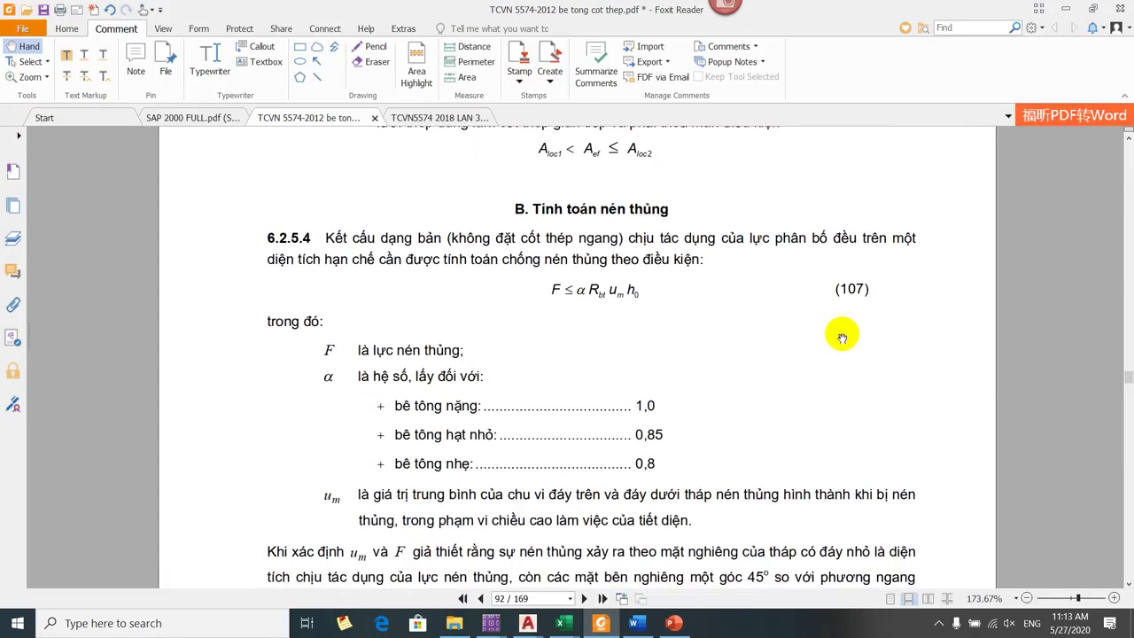